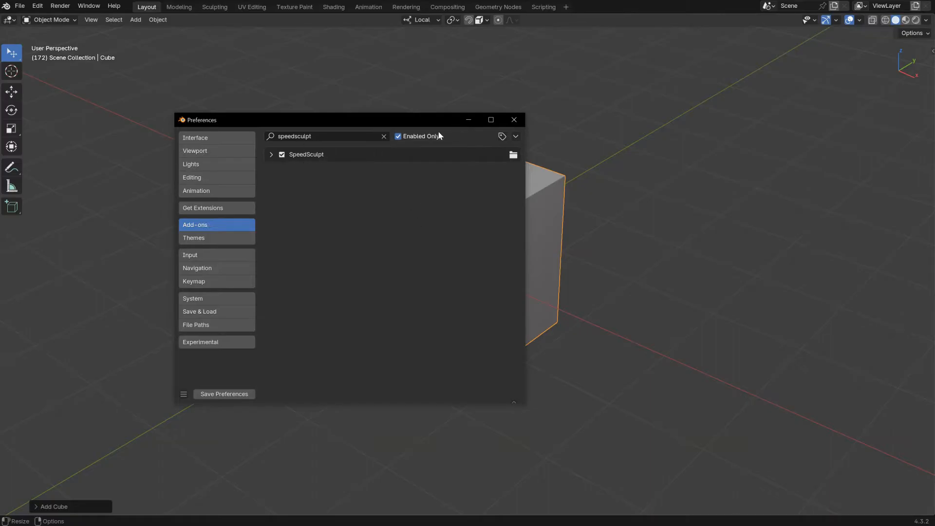
Expand the SpeedSculpt add-on's details, then move and enlarge the Preferences window so all its settings fit
left_click(516, 137)
left_click(271, 155)
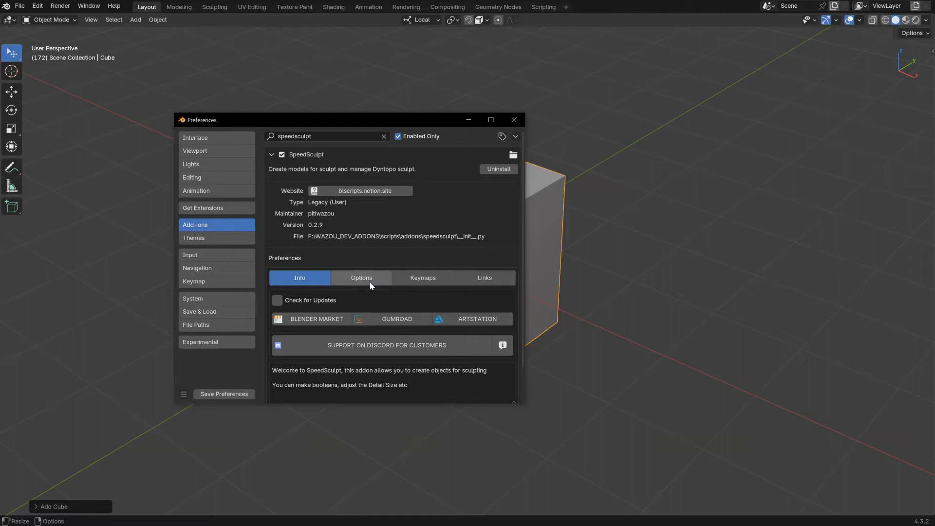
left_click_drag(366, 404, 357, 500)
left_click_drag(340, 123, 388, 45)
left_click_drag(388, 416, 383, 486)
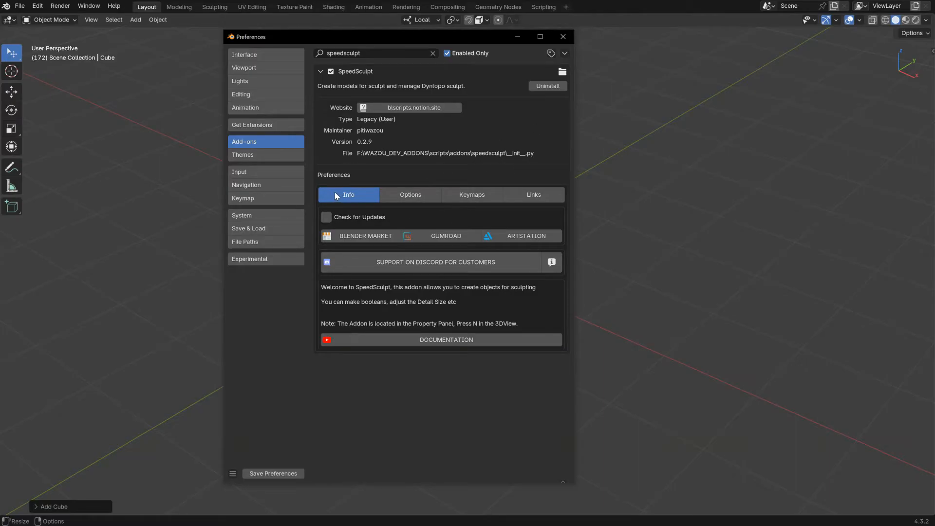
Look through SpeedSculpt's Options, Keymaps and Links preferences, and return to its Info page
left_click(395, 193)
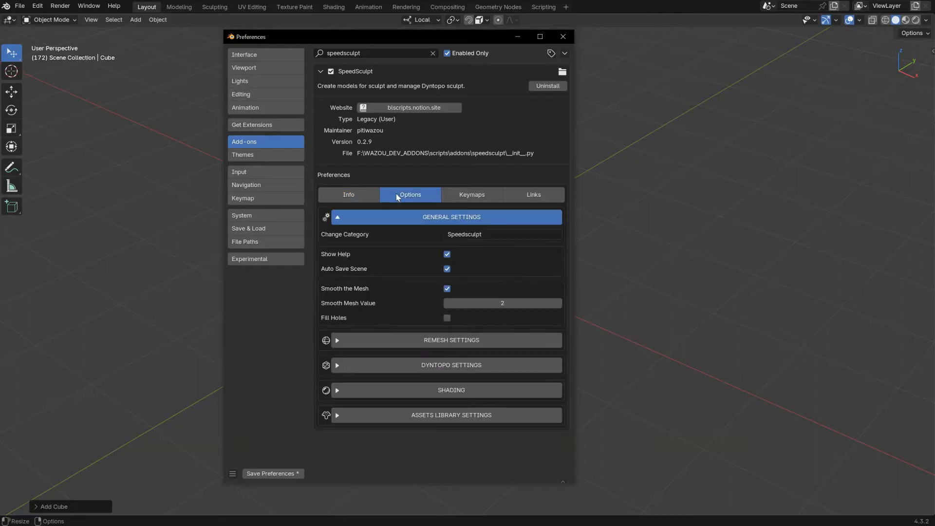
left_click(467, 194)
left_click(532, 194)
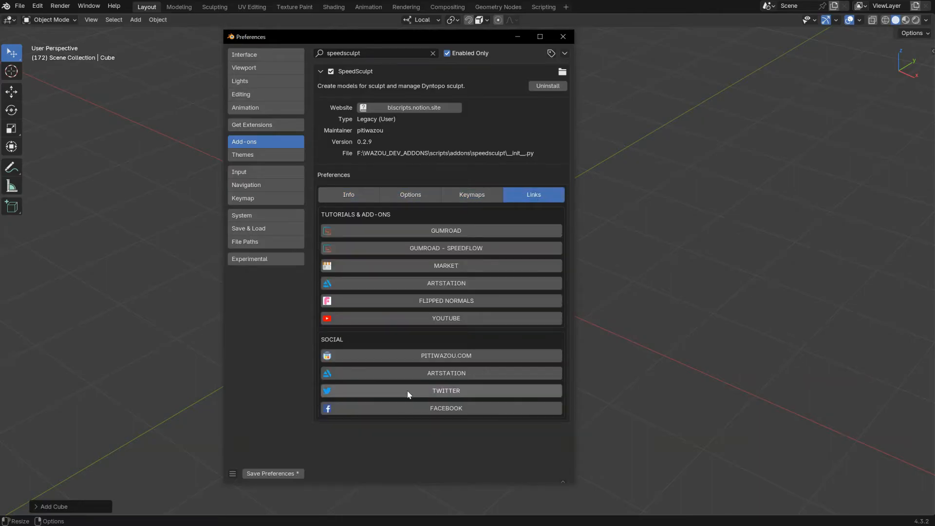
left_click(349, 194)
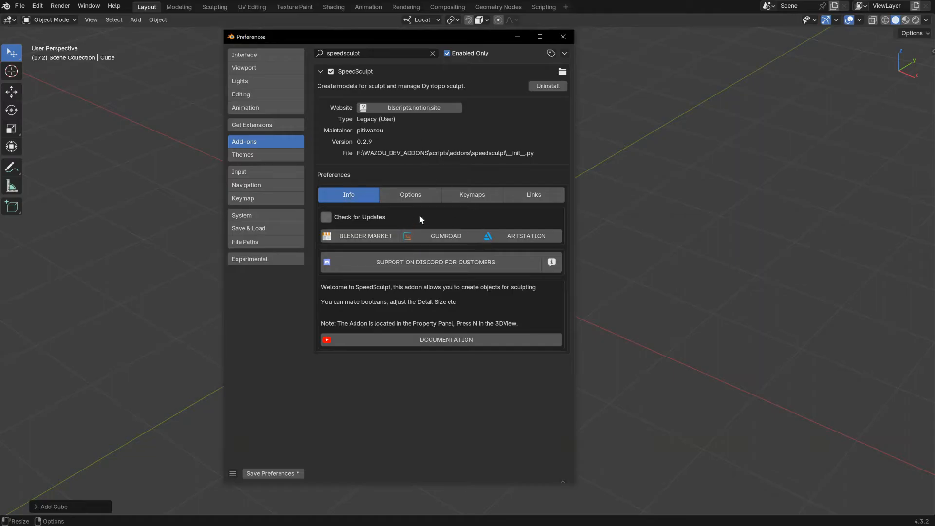
Enable Check for Updates for SpeedSculpt and disable Allow Online Access in the network preferences
left_click(326, 218)
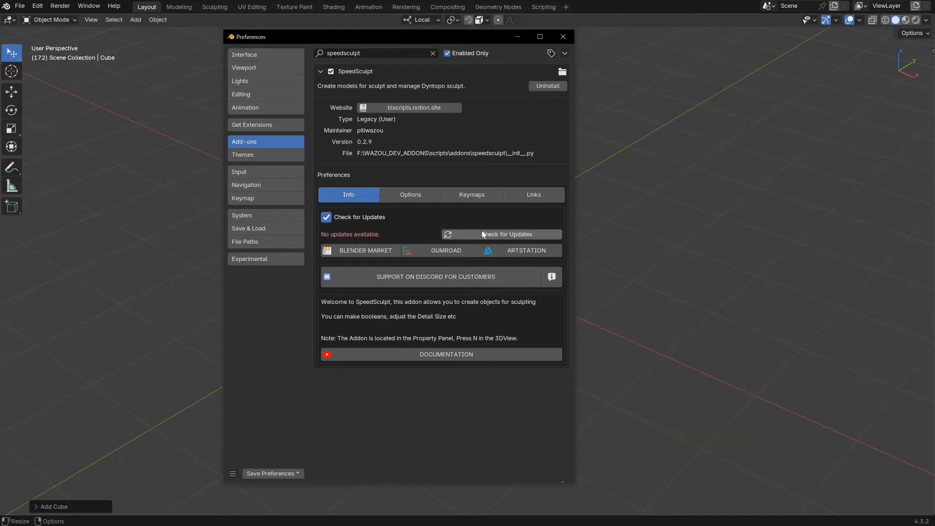
left_click(246, 216)
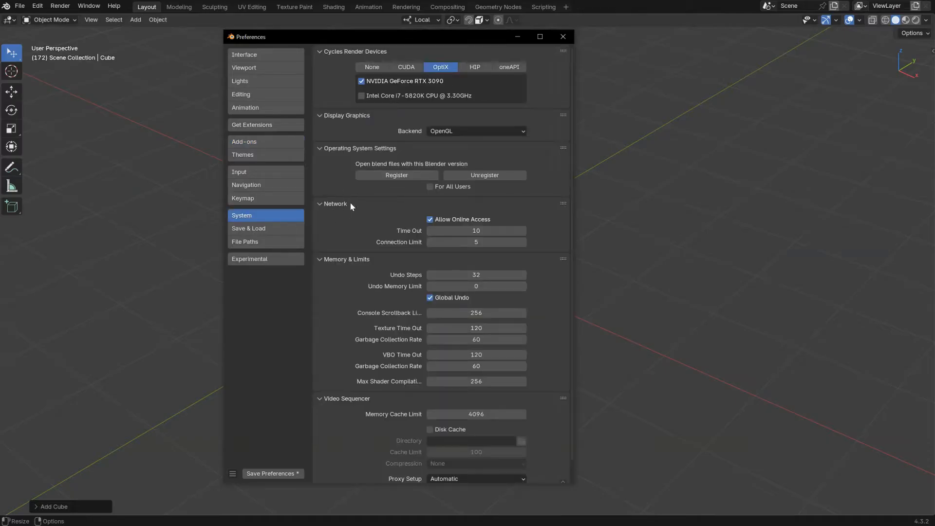
left_click(429, 220)
left_click(258, 144)
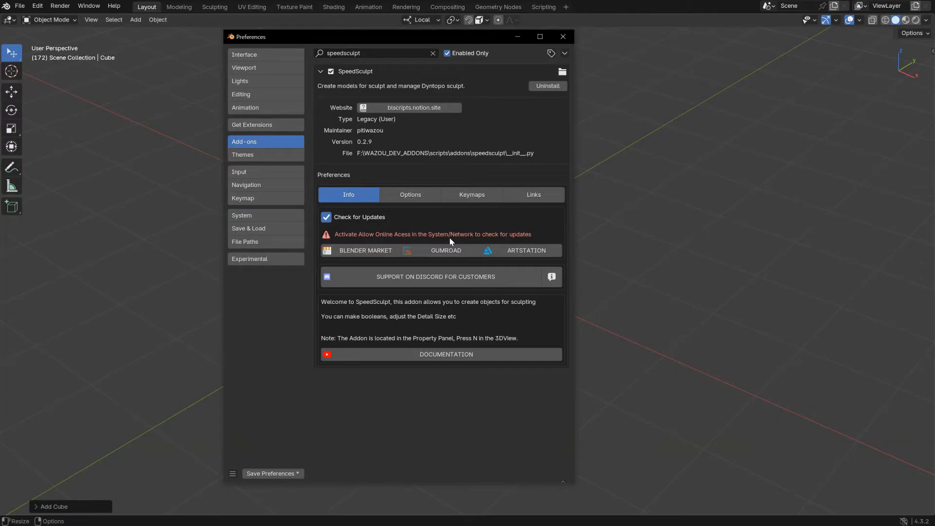
Re-enable Allow Online Access in the network preferences and check for SpeedSculpt updates
left_click(267, 216)
left_click(431, 220)
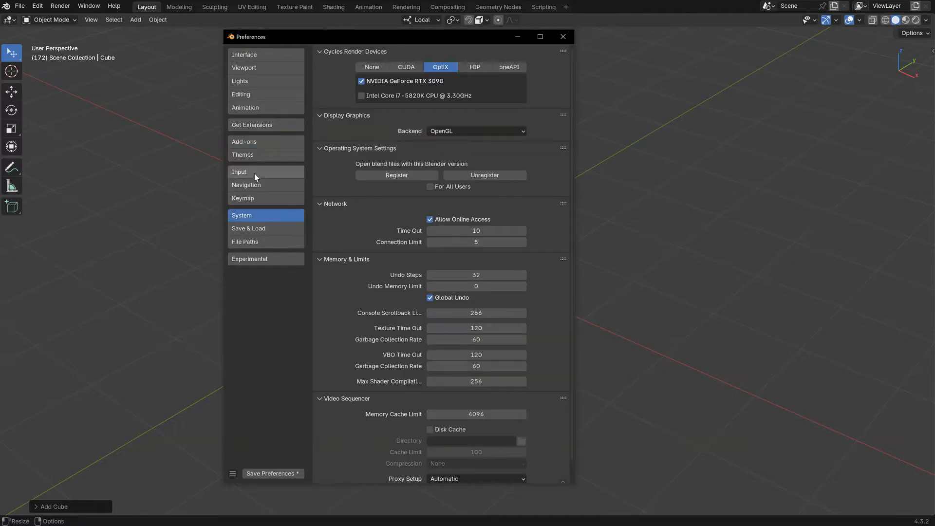
left_click(252, 141)
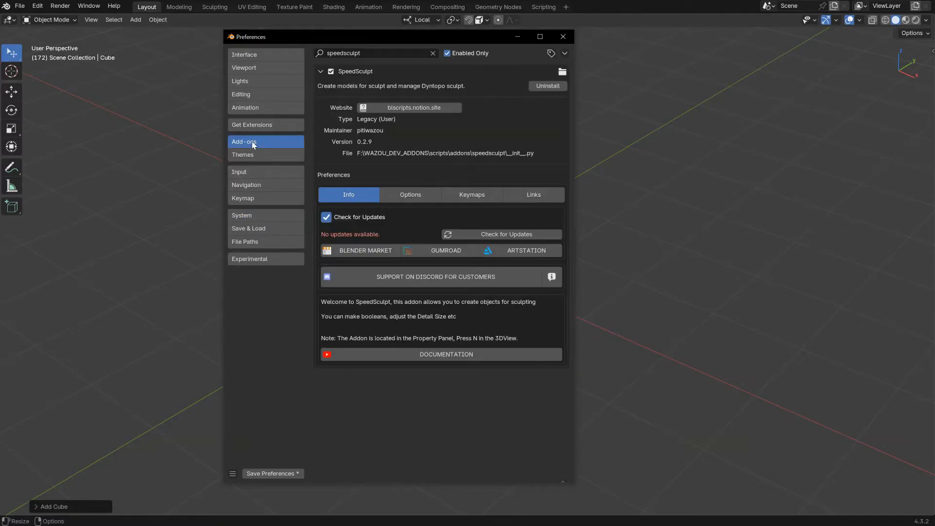
left_click(491, 236)
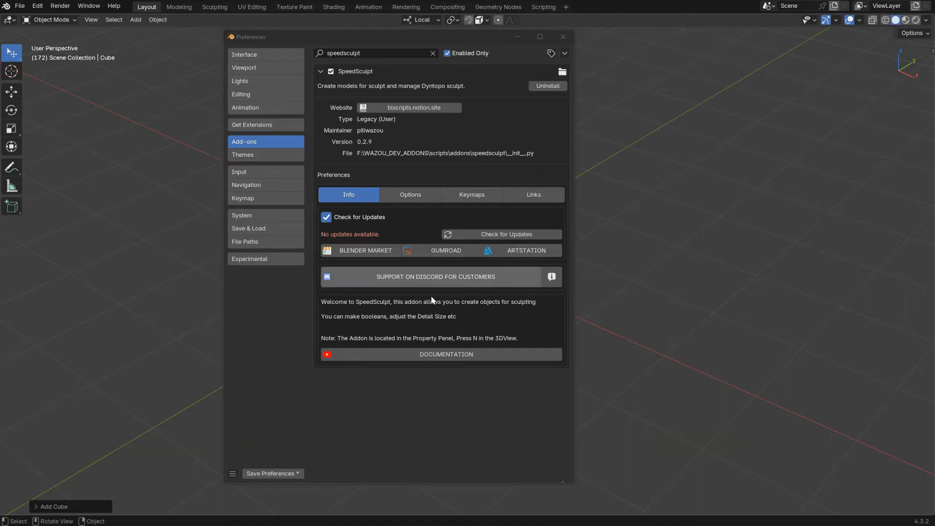
left_click(404, 222)
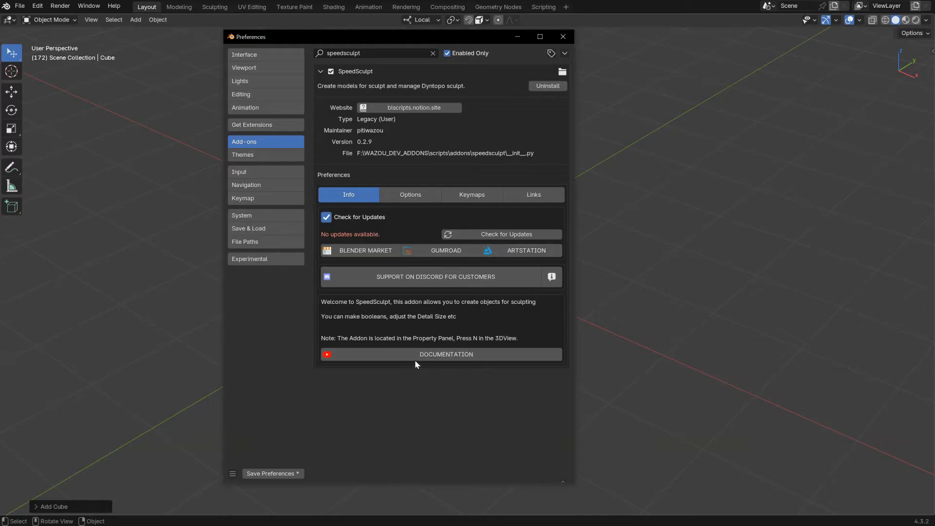
Show SpeedSculpt's general settings in the preferences and display the add-on's tools in the 3D viewport
left_click(409, 194)
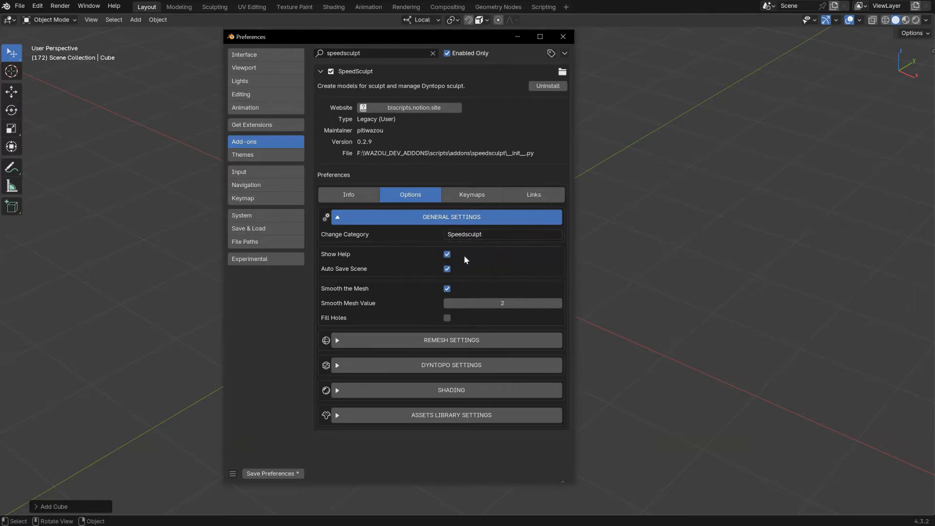
left_click(723, 195)
key("n")
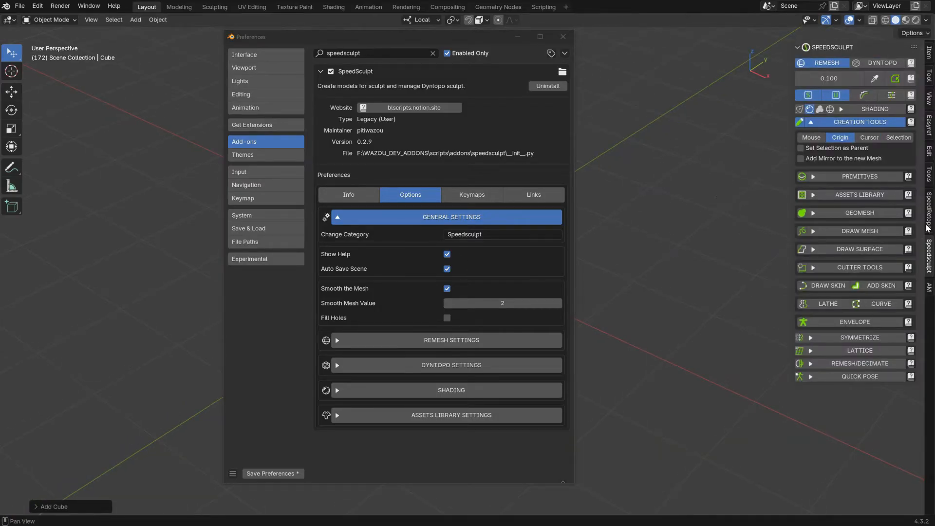
Toggle SpeedSculpt's Show Help option off and back on to compare its tools with and without help icons
left_click(332, 256)
left_click(447, 254)
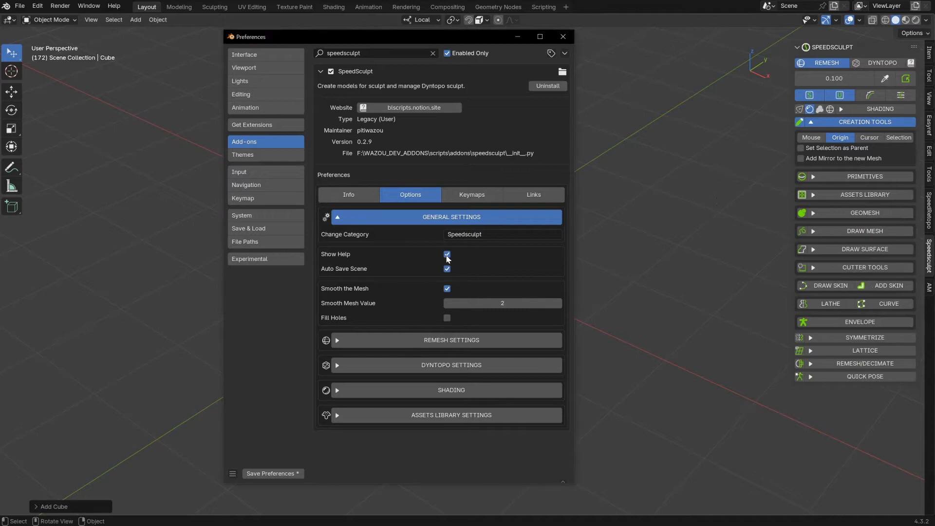
left_click(448, 254)
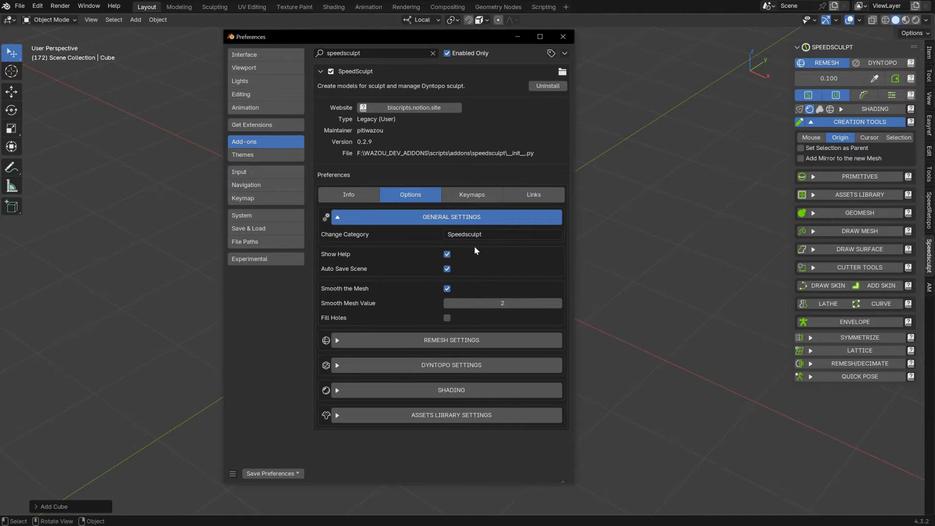
Read the built-in help for SpeedSculpt's tools, including Primitives, Geomesh, Draw Mesh, Draw Surface and Cutter Tools
left_click(910, 77)
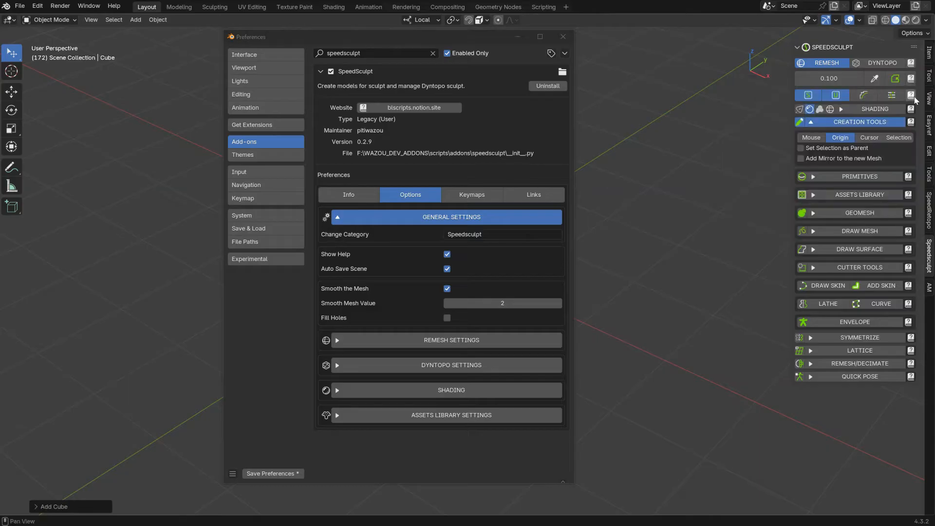
left_click(911, 96)
left_click(911, 122)
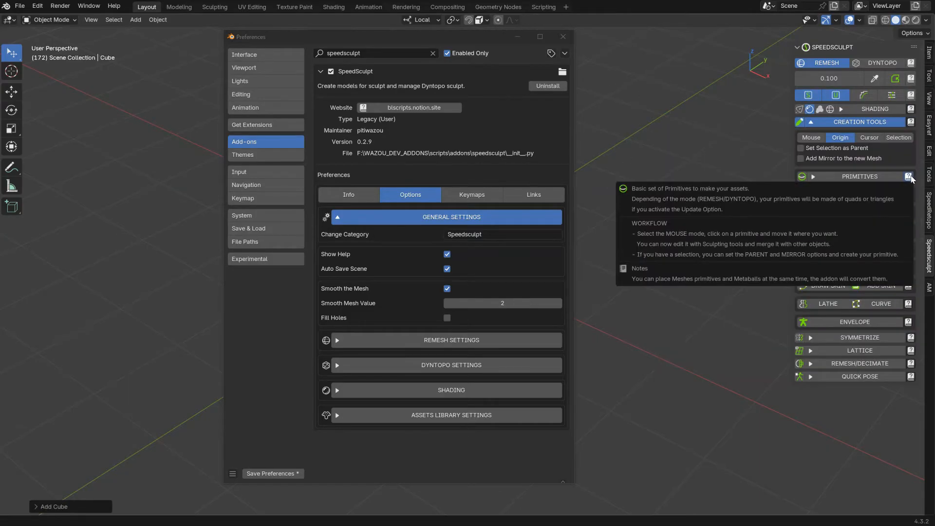
left_click(908, 214)
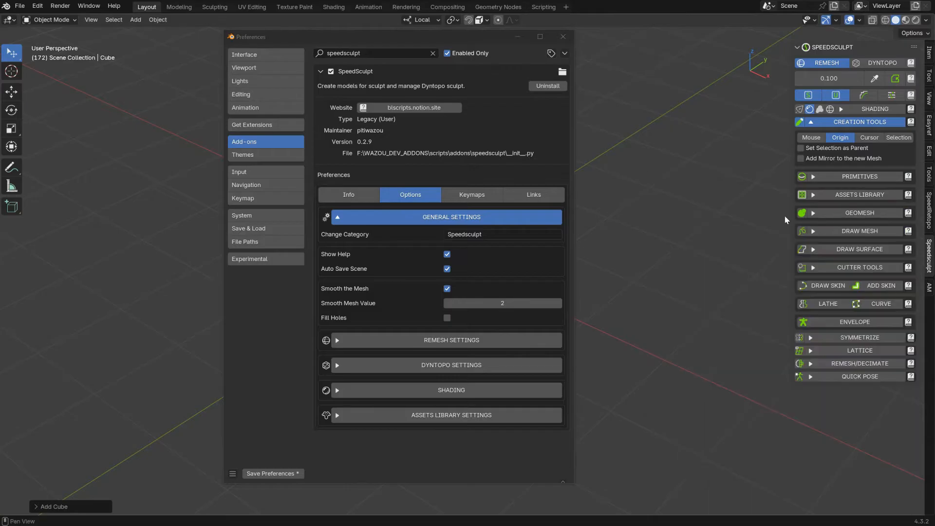
left_click(910, 232)
left_click(910, 250)
left_click(909, 268)
Turn off Show Help in SpeedSculpt's general settings, and toggle Smooth the Mesh off and back on
left_click(447, 254)
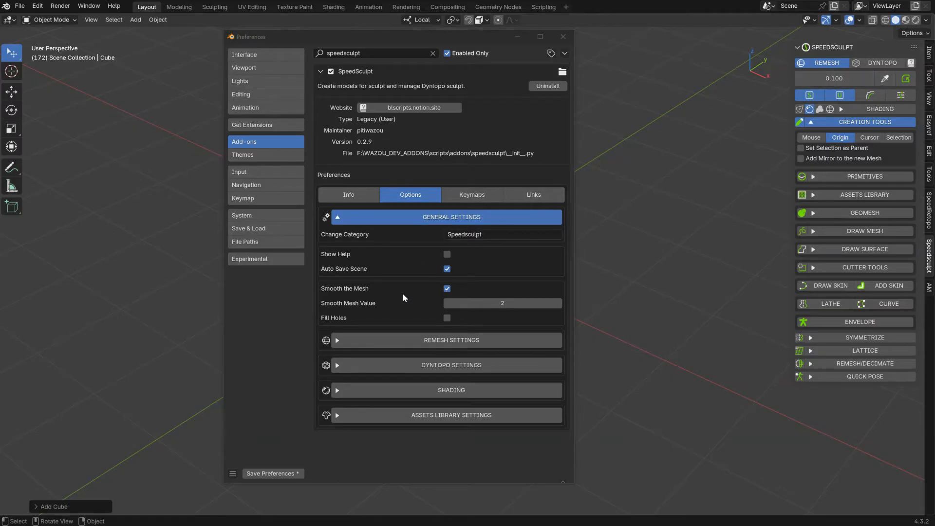
left_click(447, 291)
left_click(448, 289)
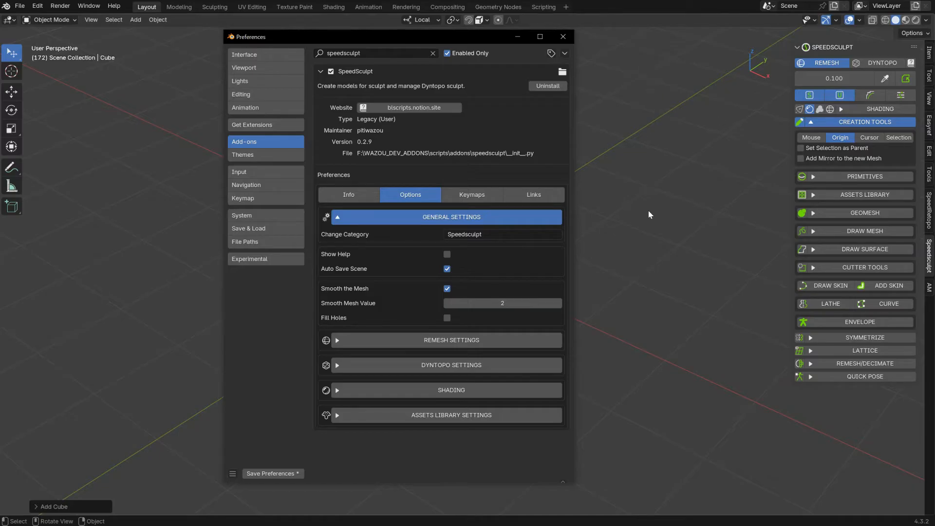
Reveal the extra mesh options in the viewport, toggle Fill Holes on and off in the preferences, and hide the options again
left_click(635, 266)
left_click(905, 95)
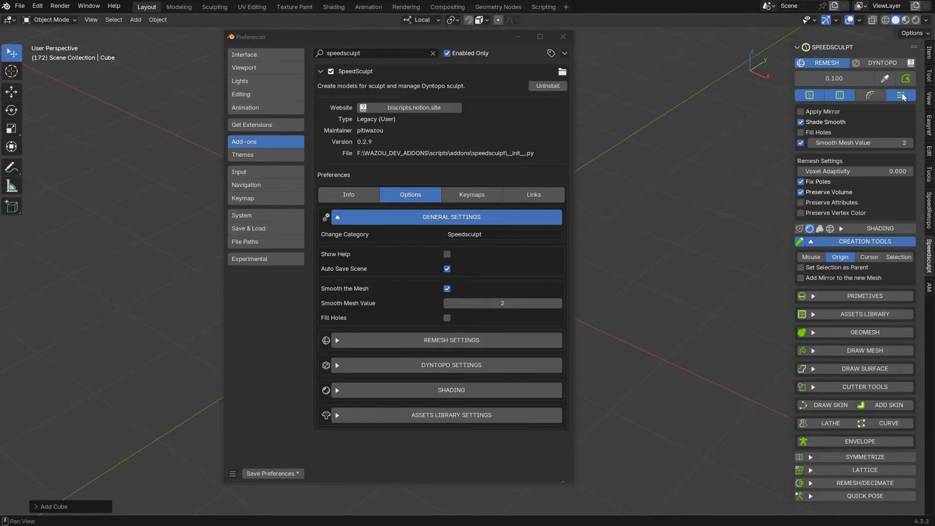
left_click(446, 319)
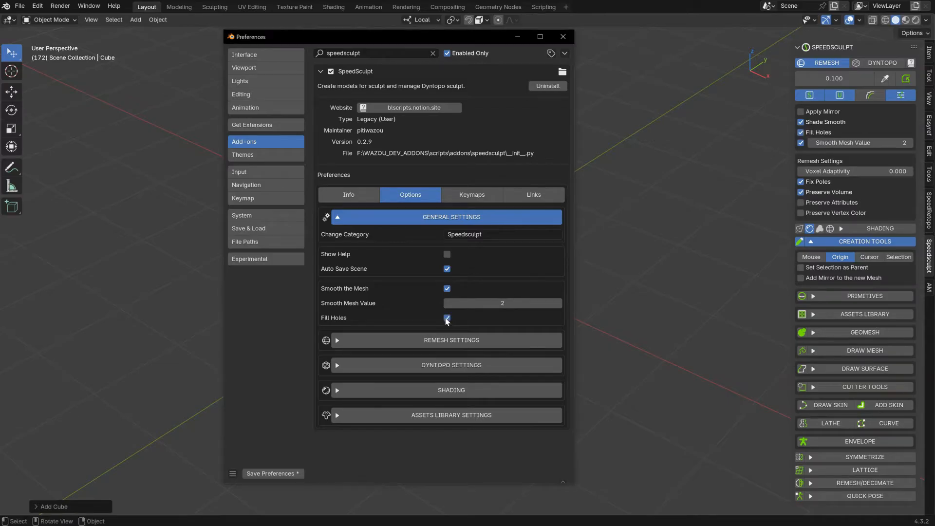
left_click(446, 319)
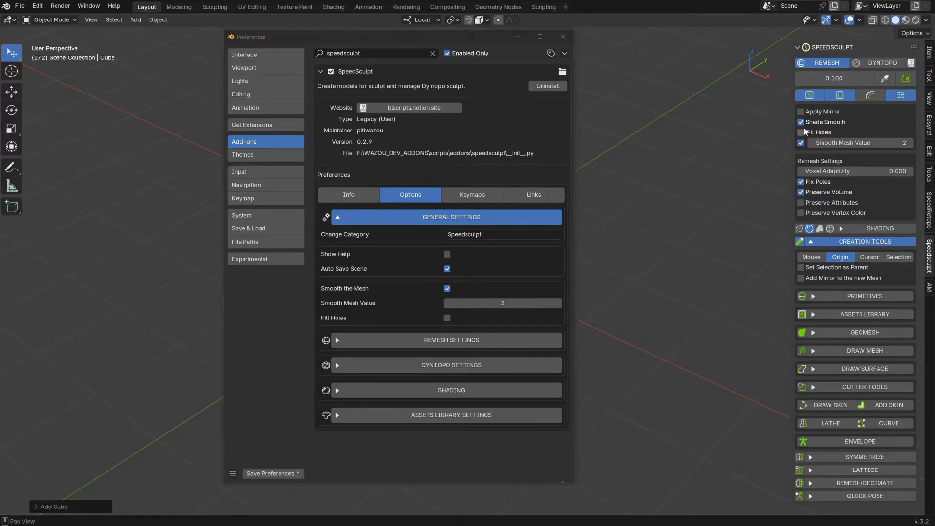
left_click(911, 97)
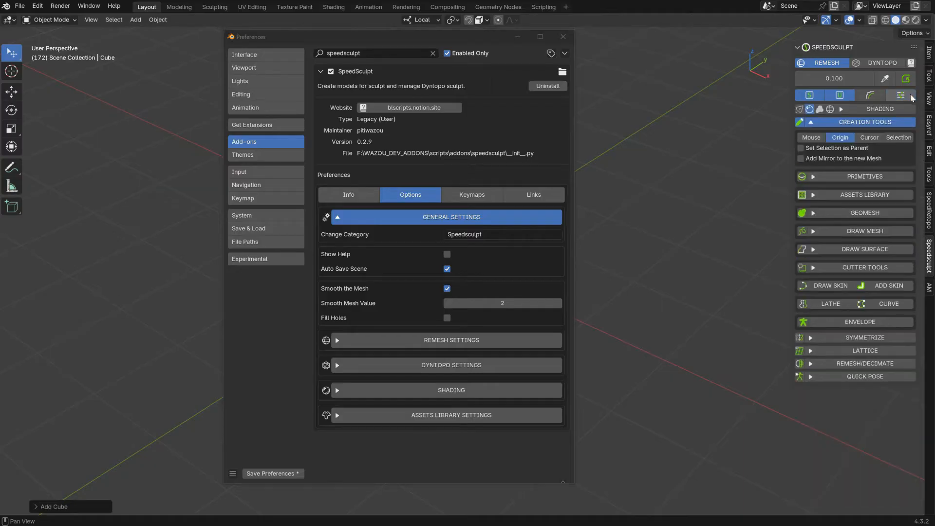
Compare the Remesh Settings in the preferences with the viewport remesh options, and switch SpeedSculpt to Dyntopo mode
left_click(436, 219)
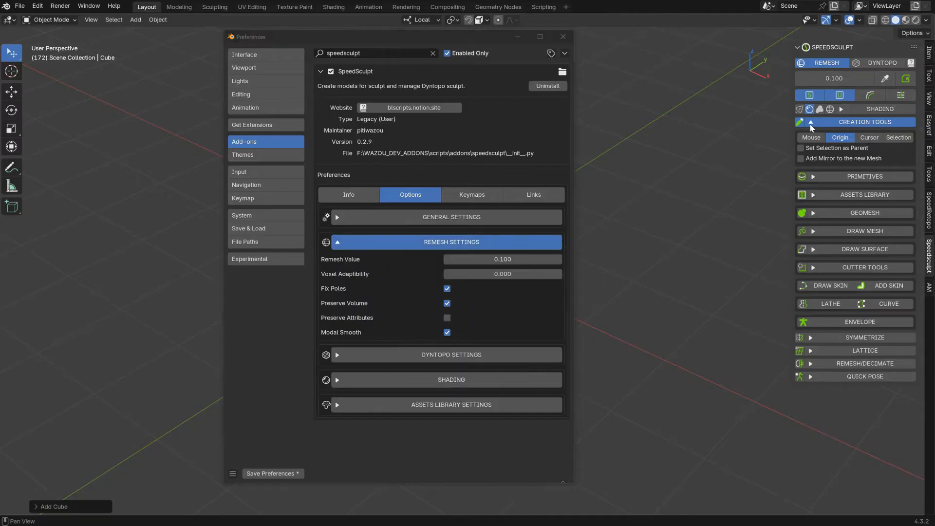
left_click(901, 94)
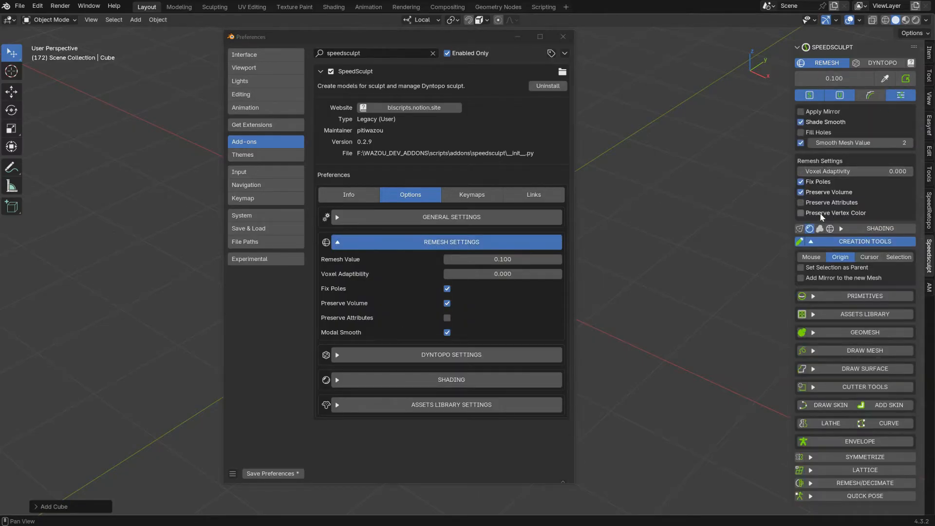
left_click(873, 67)
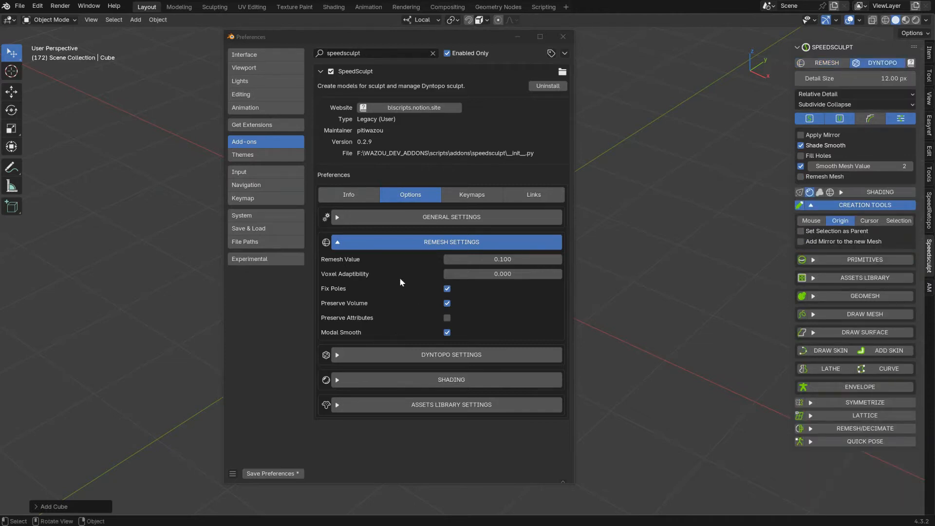
Review SpeedSculpt's Dyntopo and Shading preferences, and return the viewport tools to Remesh mode with the extra options hidden
left_click(417, 242)
left_click(413, 267)
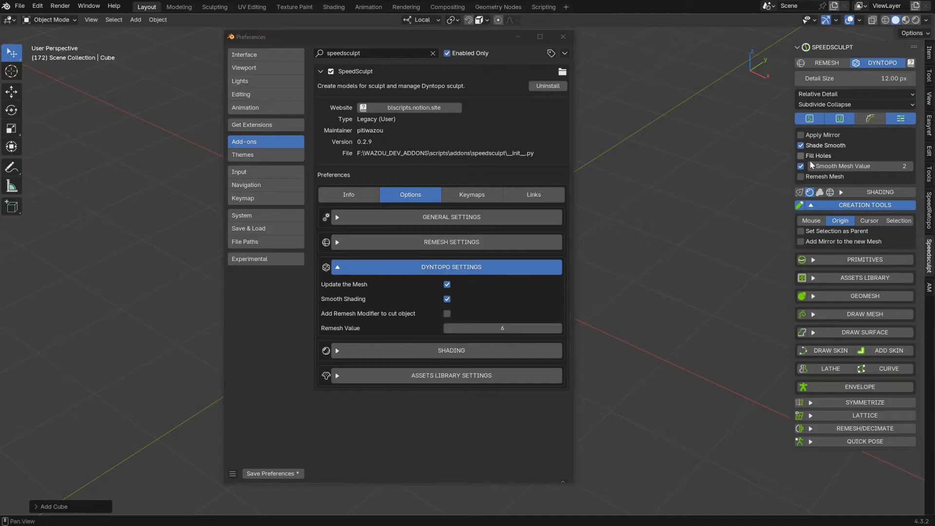
left_click(427, 268)
left_click(425, 293)
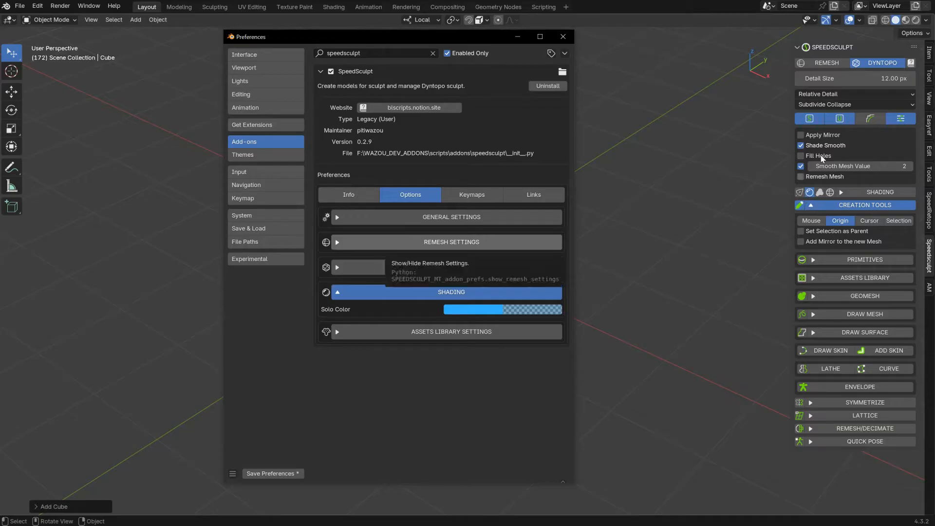
left_click(821, 63)
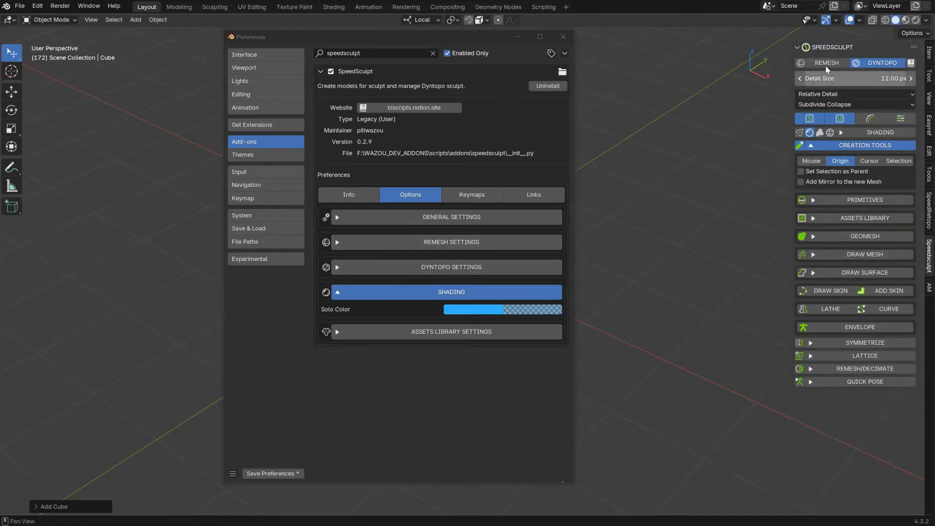
Show the Assets Library Settings in the preferences and browse the body_parts asset thumbnails in the viewport's Assets Library
left_click(429, 293)
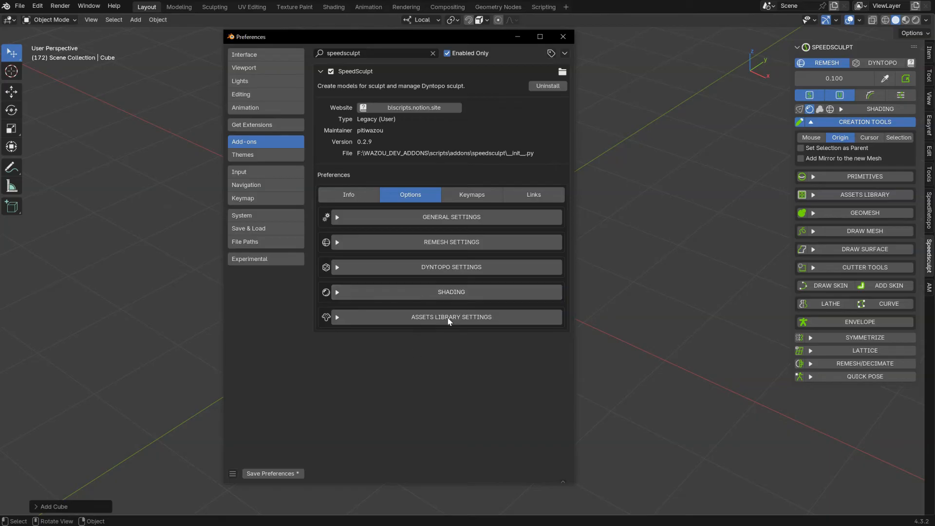
left_click(440, 317)
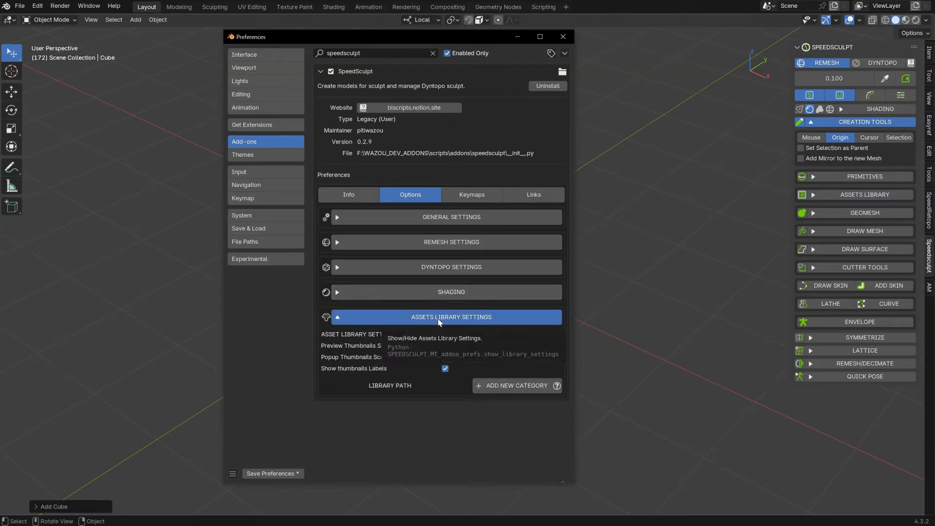
left_click(852, 195)
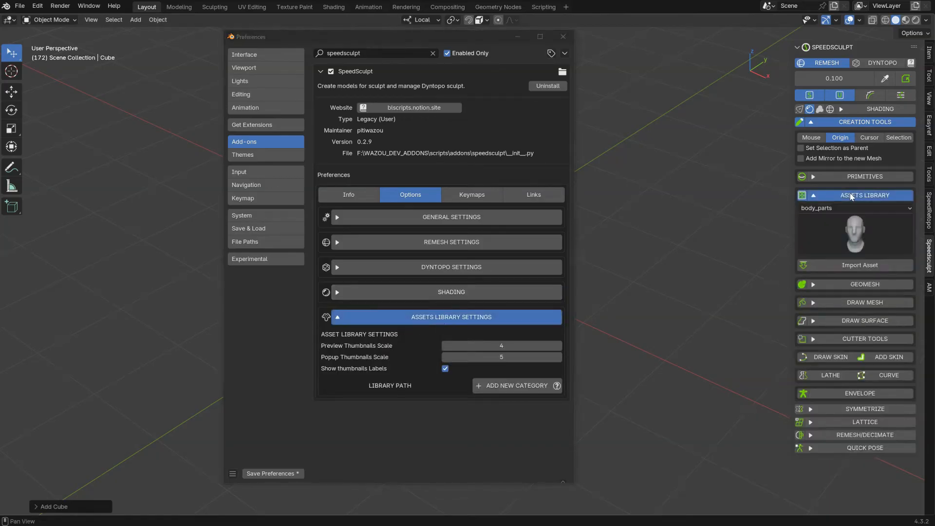
left_click(856, 236)
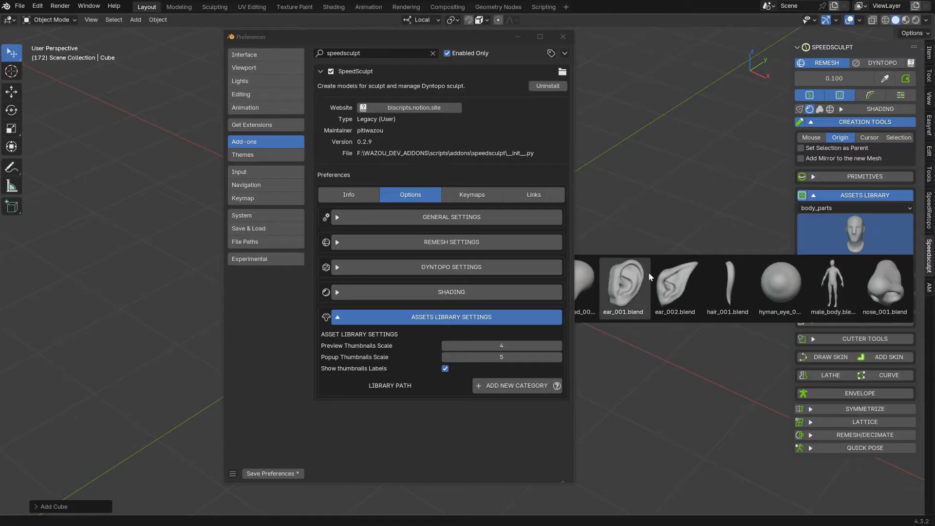
Switch the viewport's Assets Library to the muscles category and browse its asset thumbnails
left_click(834, 210)
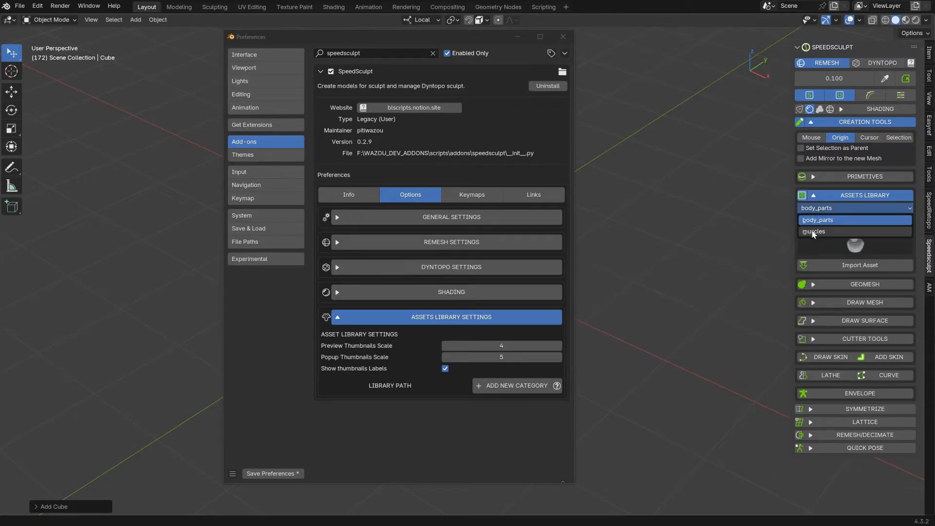
left_click(814, 232)
left_click(818, 236)
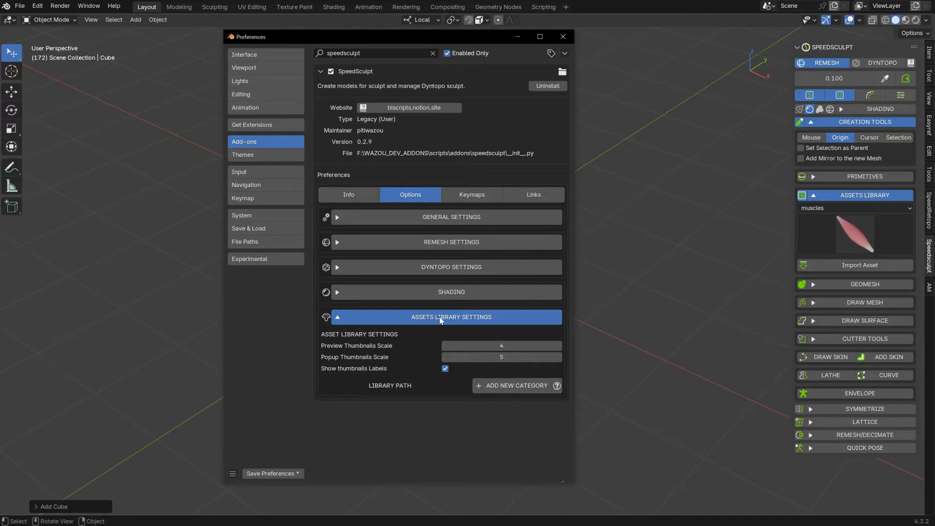
Read the help on adding an Asset Management path, hide it, and collapse the Assets Library Settings
left_click(556, 385)
scroll(556, 386, "down", 2)
scroll(414, 394, "down", 20)
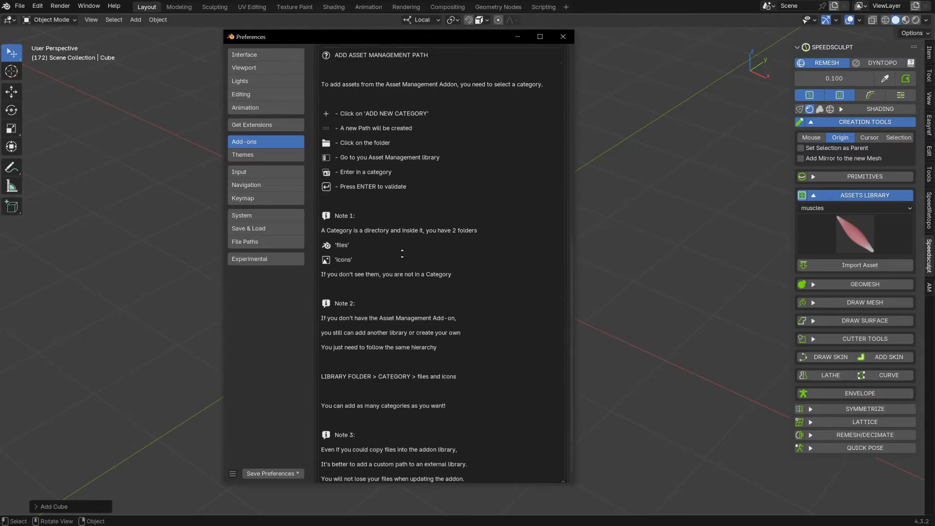
scroll(409, 452, "up", 18)
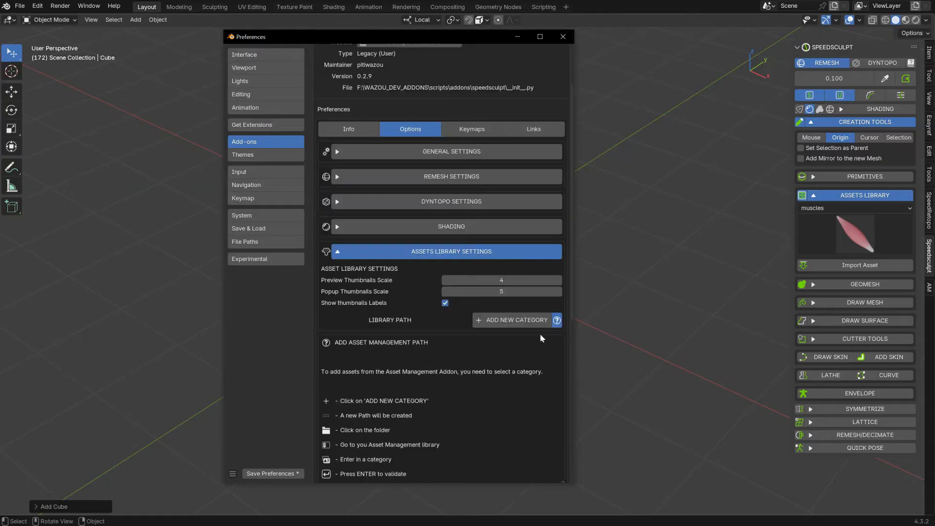
left_click(557, 321)
left_click(395, 318)
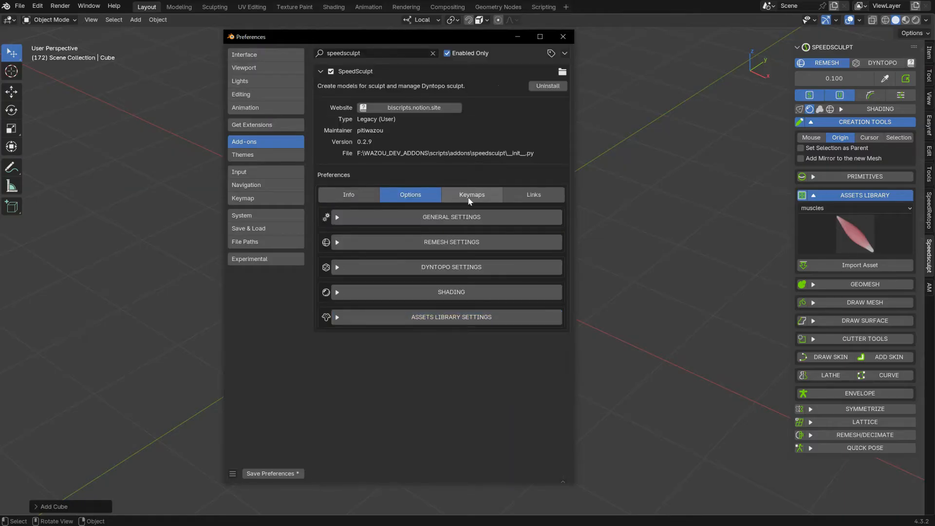
Review SpeedSculpt's Keymaps and Links pages in the preferences
left_click(471, 194)
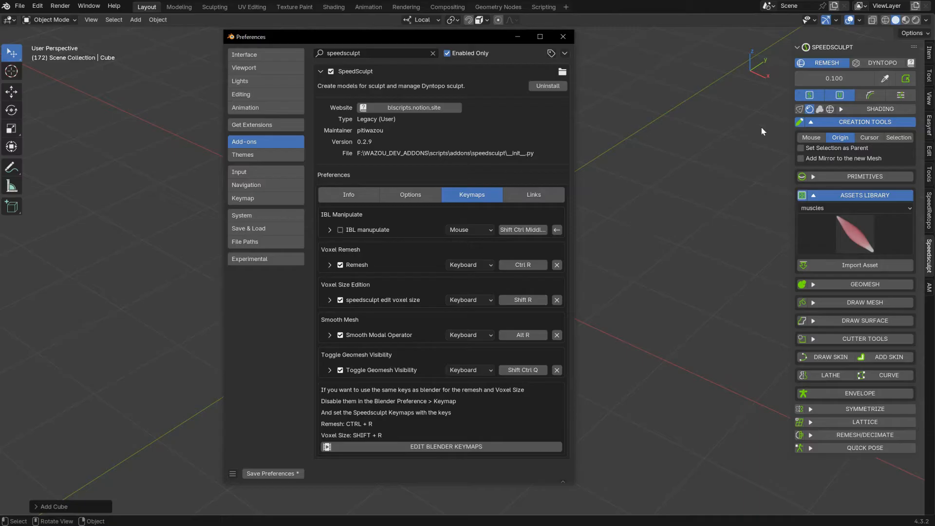
left_click(747, 215)
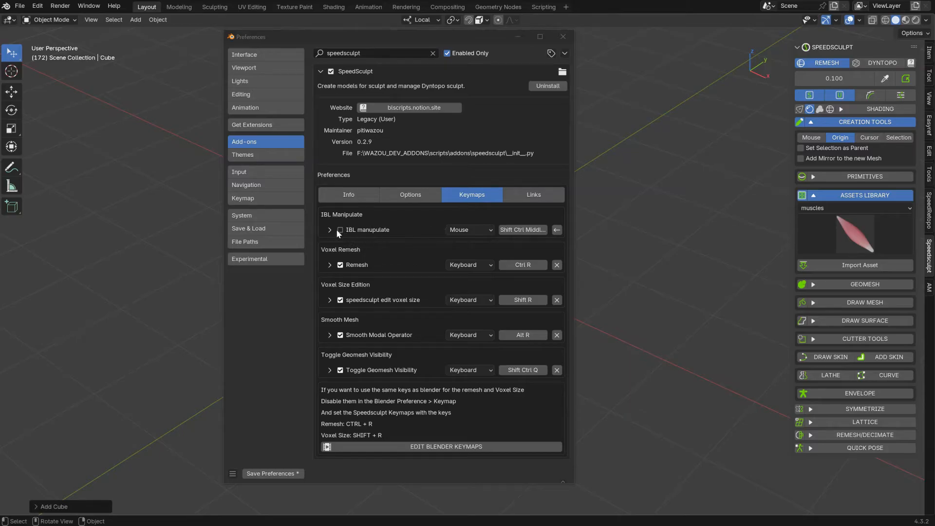
left_click(385, 249)
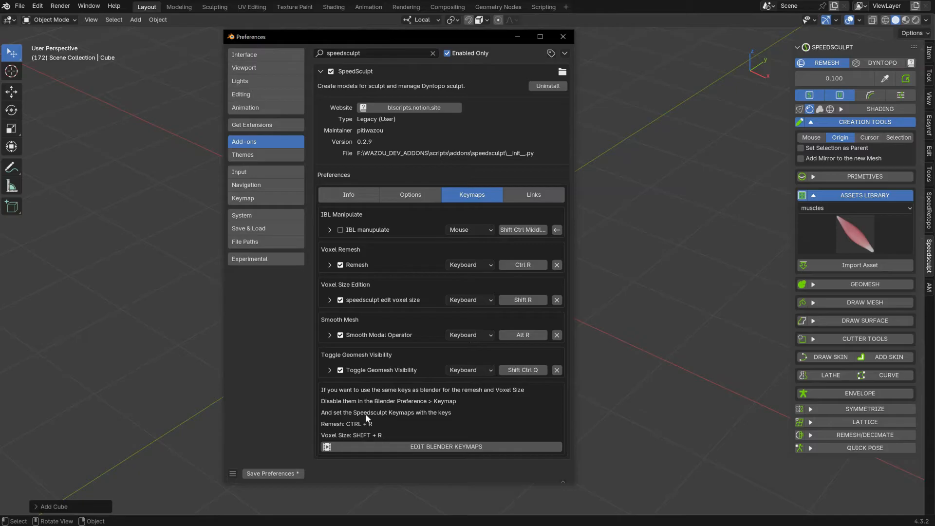
left_click(539, 193)
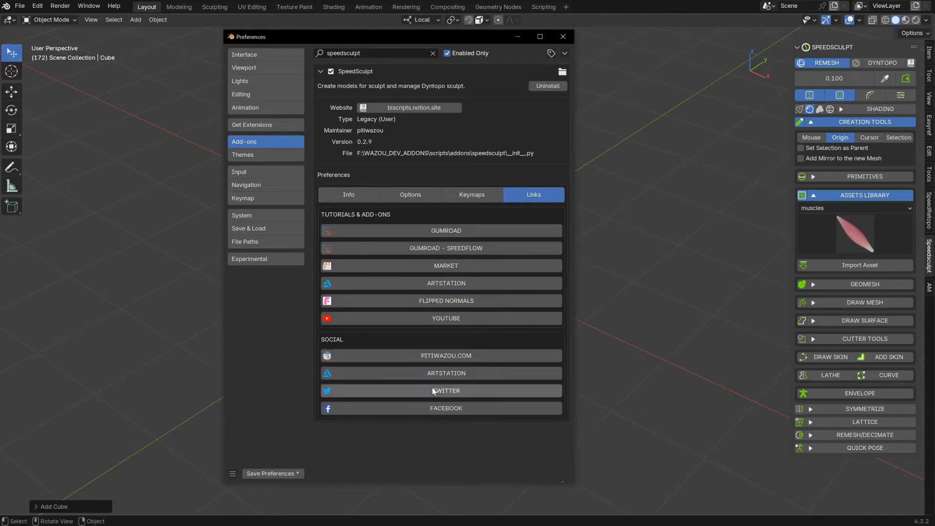
Close the Preferences window, and briefly show and hide the preferences docked beside the viewport
left_click(563, 37)
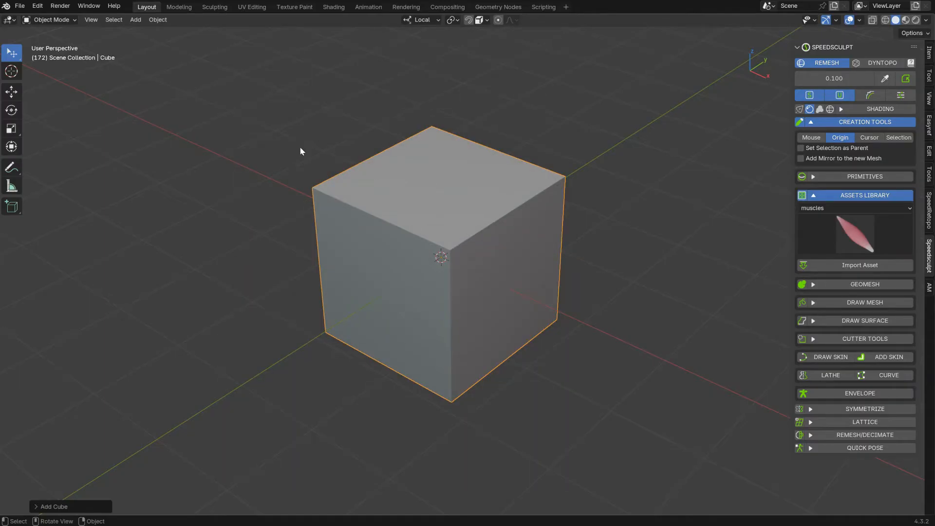
key("ctrl+comma")
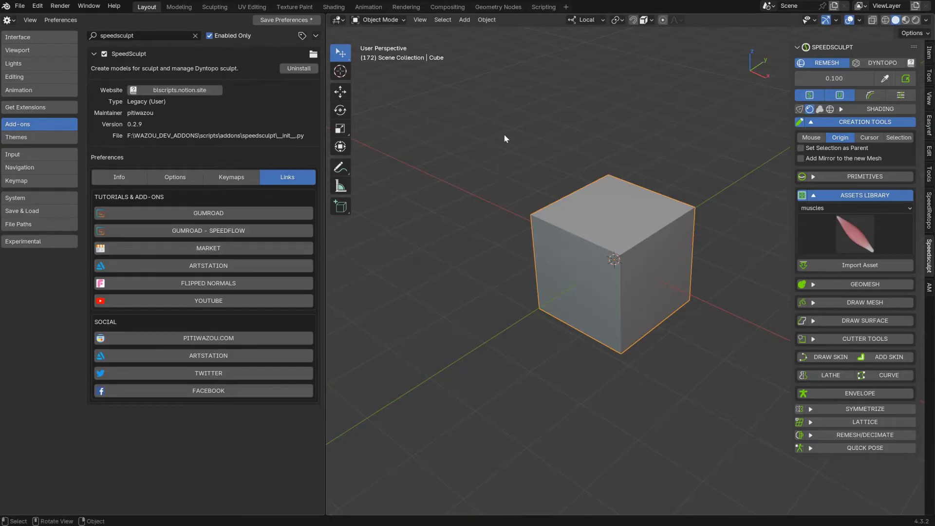
key("ctrl+alt+u")
Collapse the Assets Library and Creation Tools sections, and compare SpeedSculpt's Dyntopo options with its Remesh options
left_click(845, 195)
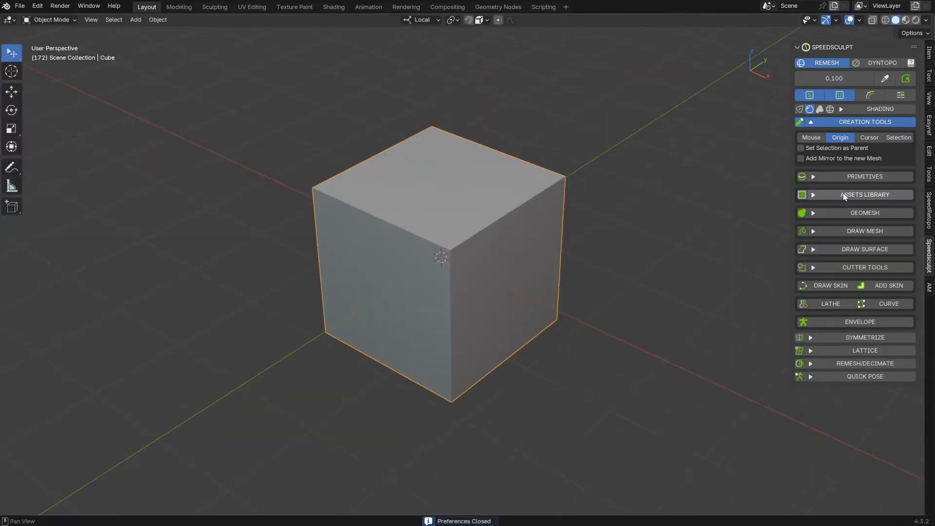
left_click(846, 122)
middle_click_drag(432, 229, 422, 248)
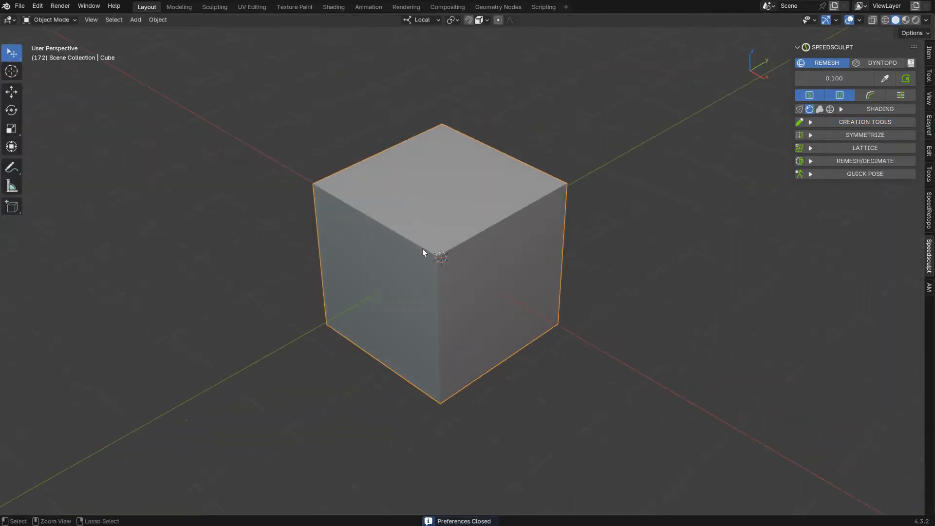
scroll(448, 227, "up", 2)
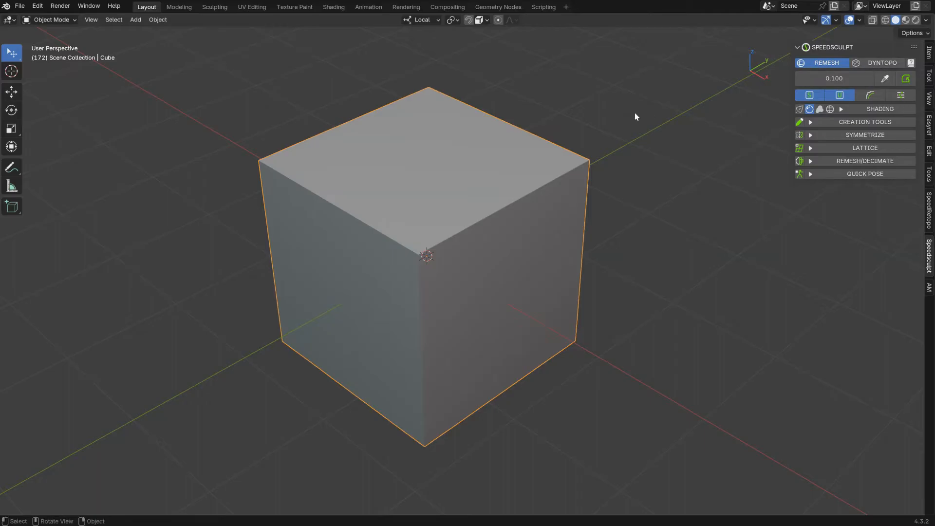
left_click(878, 62)
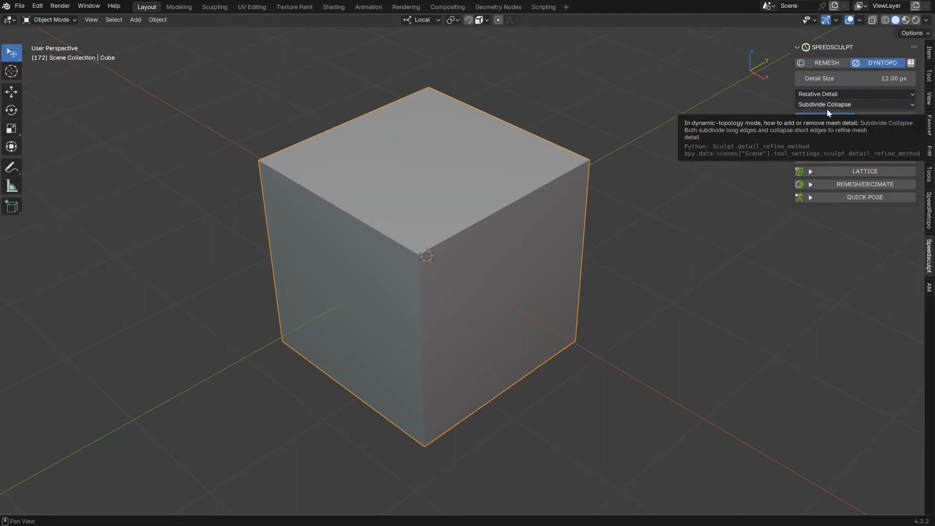
left_click(823, 64)
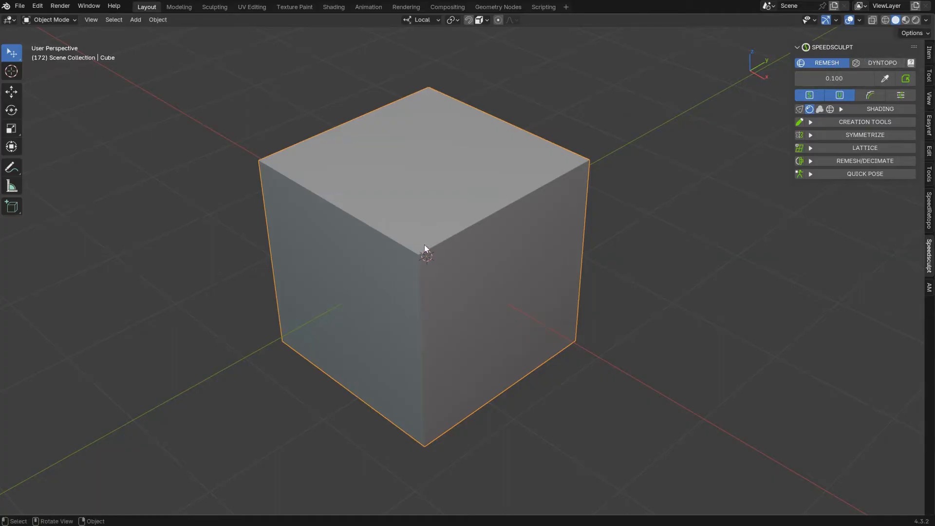
Delete the cube and add a SpeedSculpt sphere at the origin in Remesh mode
key("Delete")
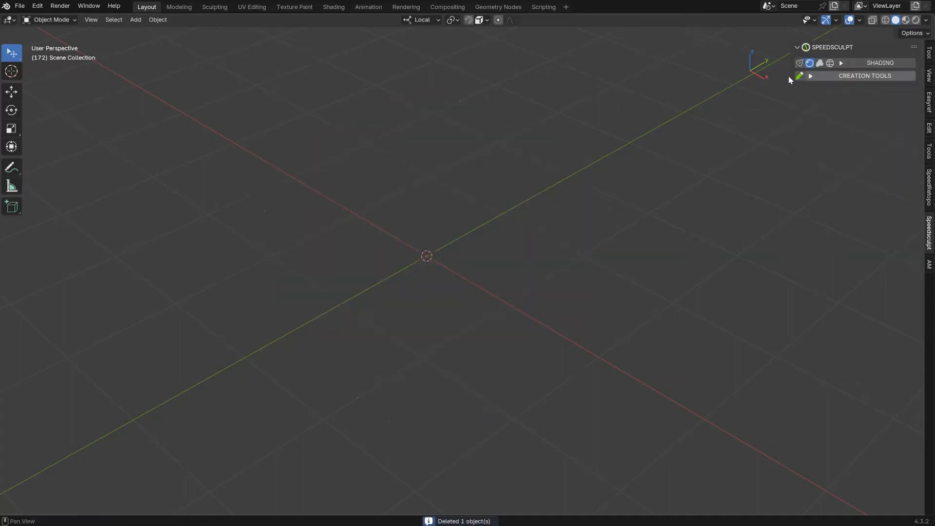
left_click(844, 76)
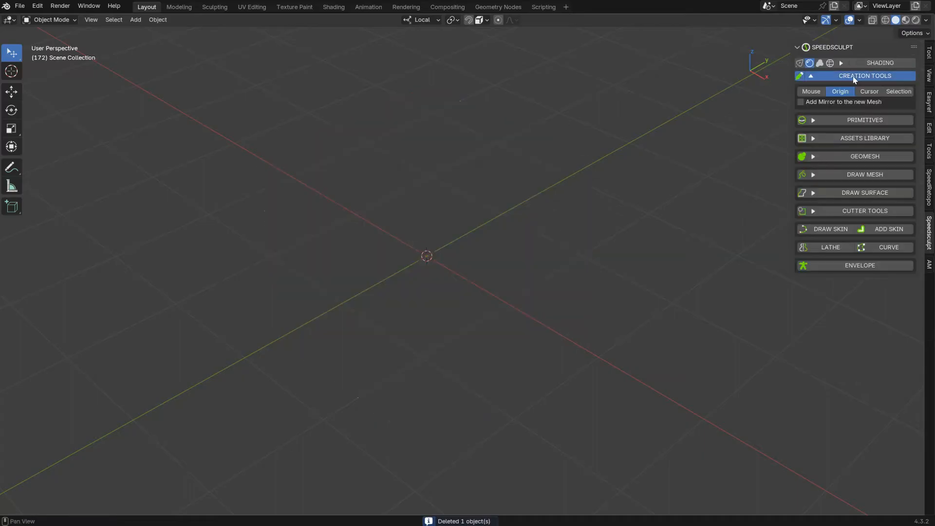
left_click(802, 122)
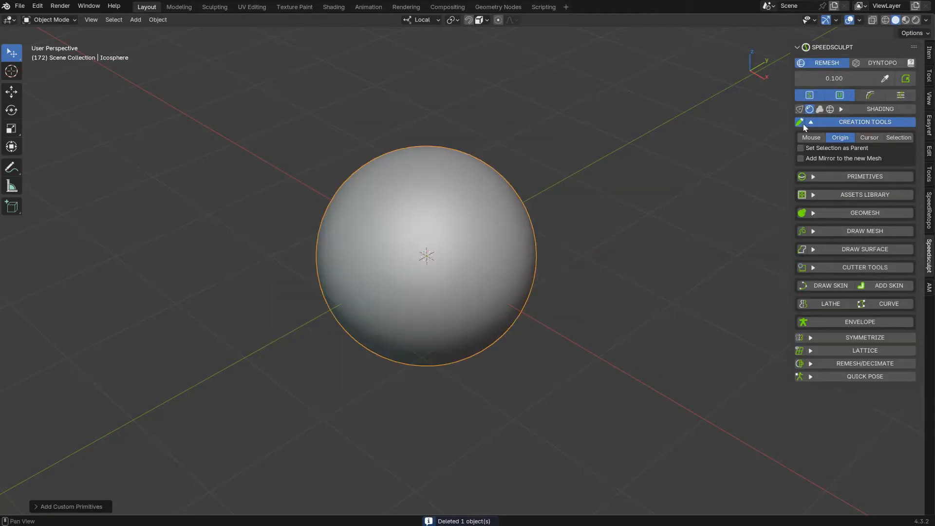
Show the wireframe over the shaded sphere and inspect its remeshed topology
key("z")
left_click(404, 254)
mouse_move(401, 253)
middle_mouse_down()
mouse_move(420, 227)
mouse_move(440, 231)
middle_mouse_up()
middle_click_drag(440, 231, 464, 216, "ctrl")
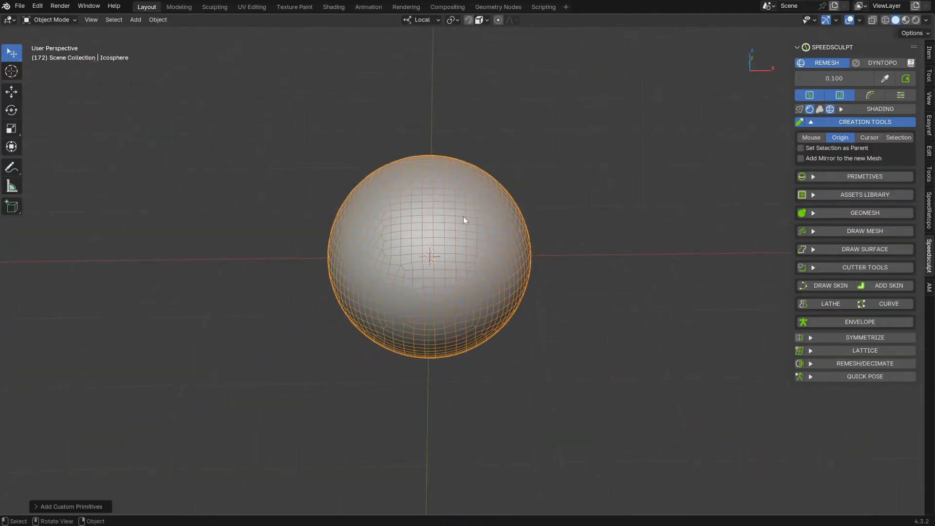
middle_click_drag(413, 174, 432, 207)
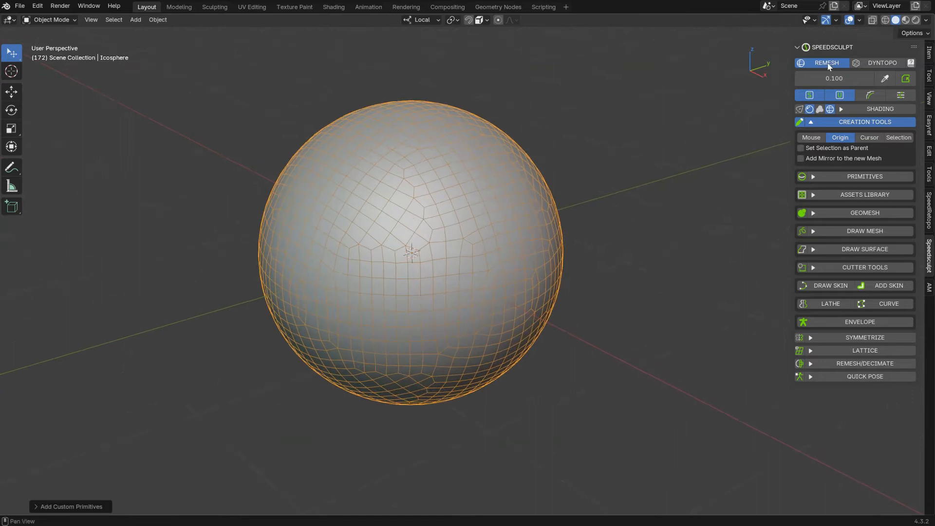
Move the remeshed sphere along the X axis away from the origin, and switch SpeedSculpt to Dyntopo mode
middle_click_drag(393, 206, 431, 215)
middle_click_drag(431, 215, 372, 255, "ctrl")
key("g")
key("x")
left_click(226, 268)
left_click(875, 62)
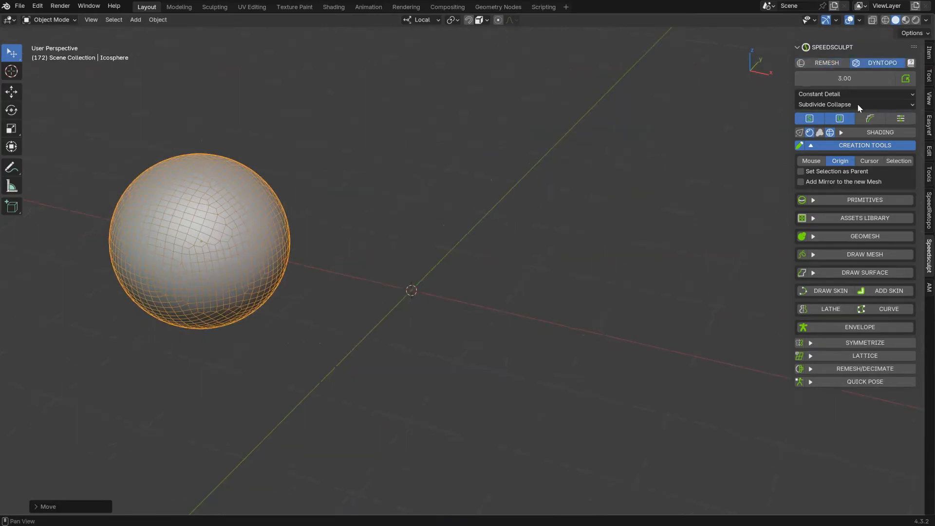
Add a Dyntopo sphere at the origin with a constant detail of 3.00, inspect it, and delete it
left_click(802, 201)
mouse_move(419, 271)
middle_mouse_down()
mouse_move(402, 253)
mouse_move(424, 253)
middle_mouse_up()
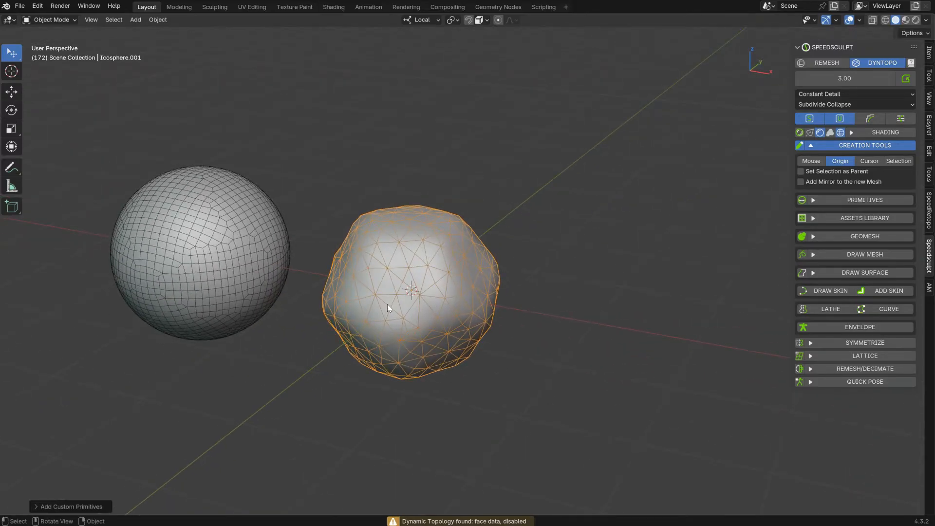
key("x")
left_click(407, 273)
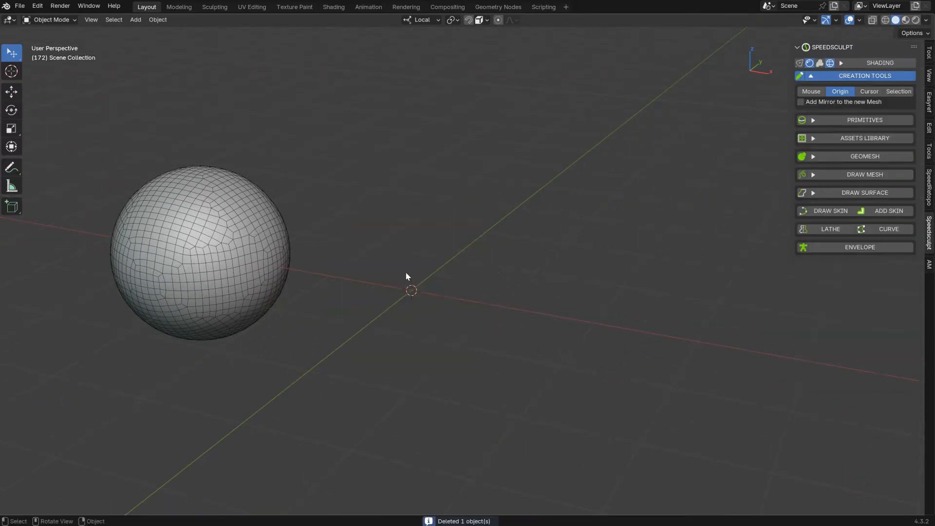
Set the Dyntopo constant detail to 10 and add a new sphere at the origin beside the remeshed one
left_click(281, 223)
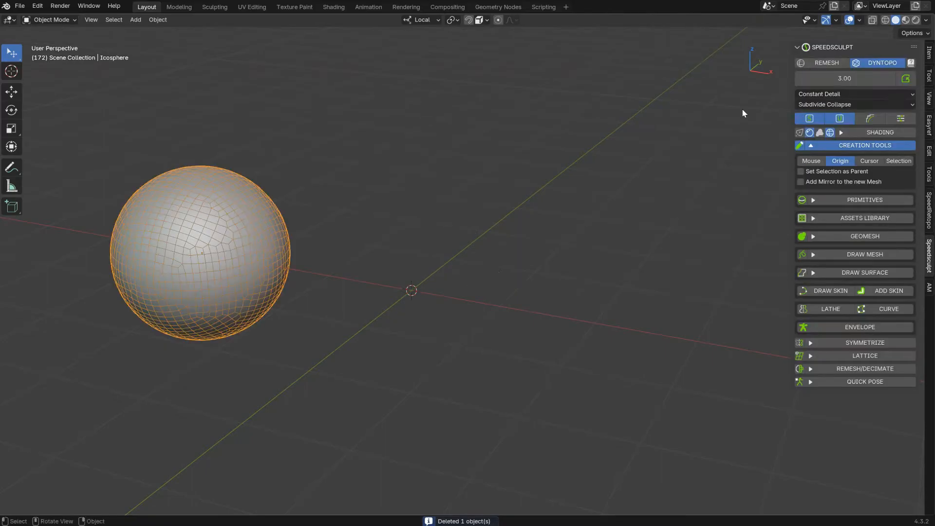
type("10")
key("Return")
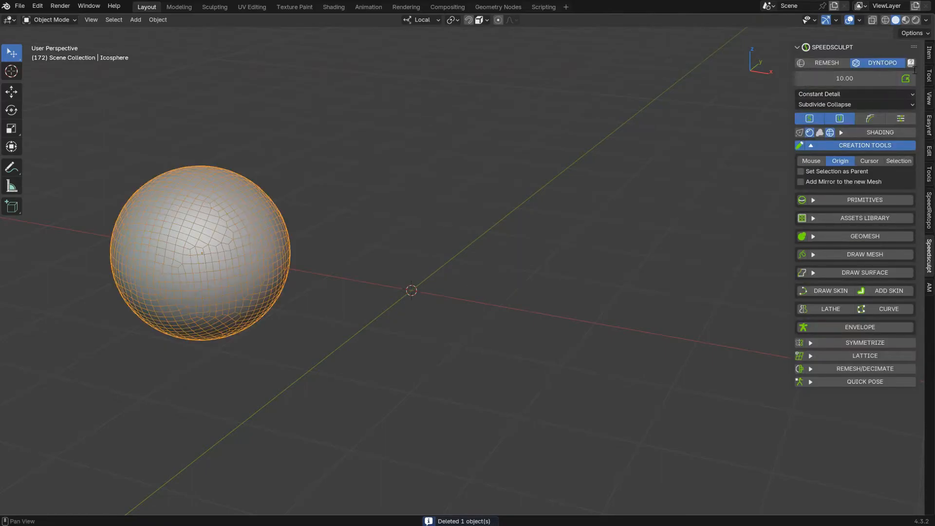
left_click(802, 201)
middle_click_drag(469, 271, 336, 263)
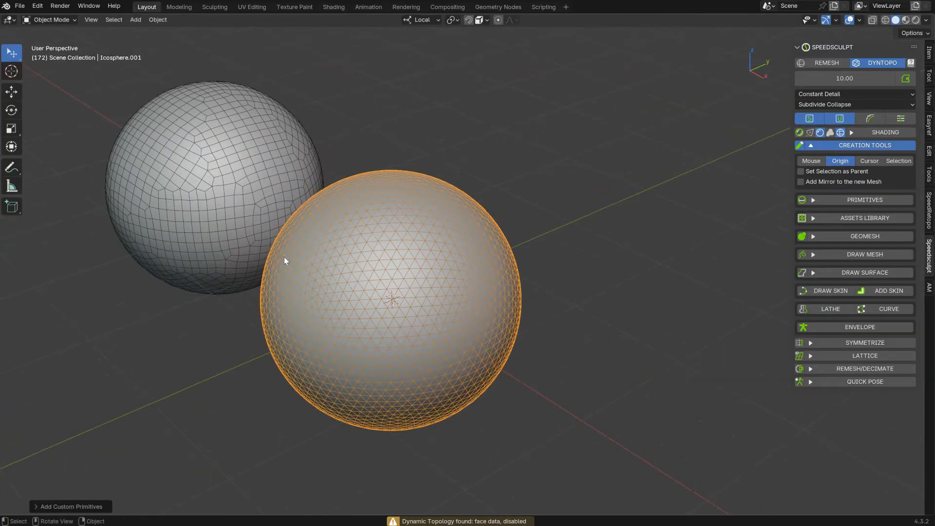
middle_click_drag(422, 232, 453, 238)
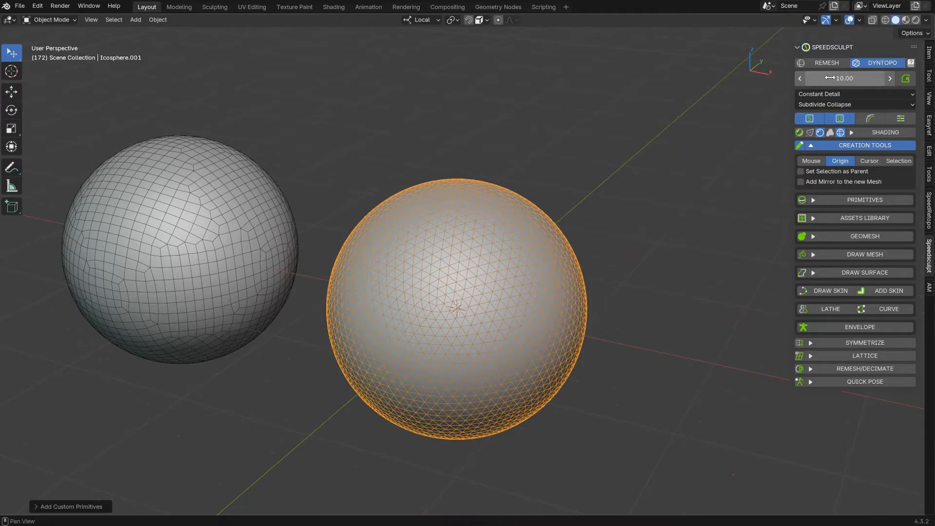
Compare the Remesh and Dyntopo modes against the two spheres' topology, finishing in Dyntopo mode
left_click(820, 63)
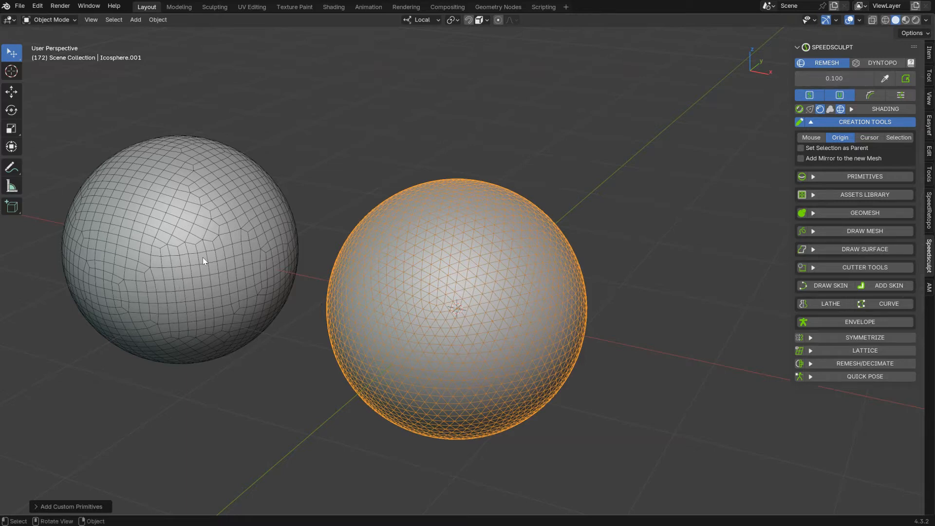
left_click(867, 62)
left_click(879, 63)
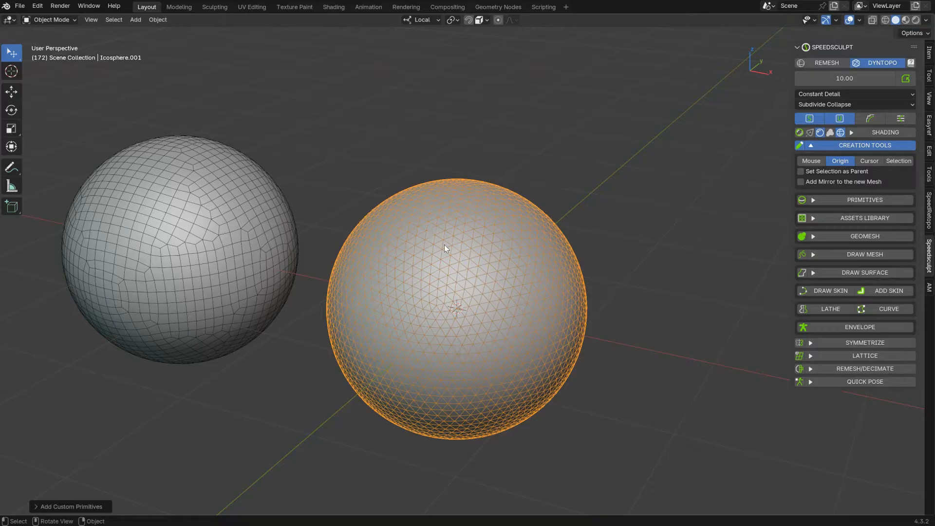
left_click(819, 64)
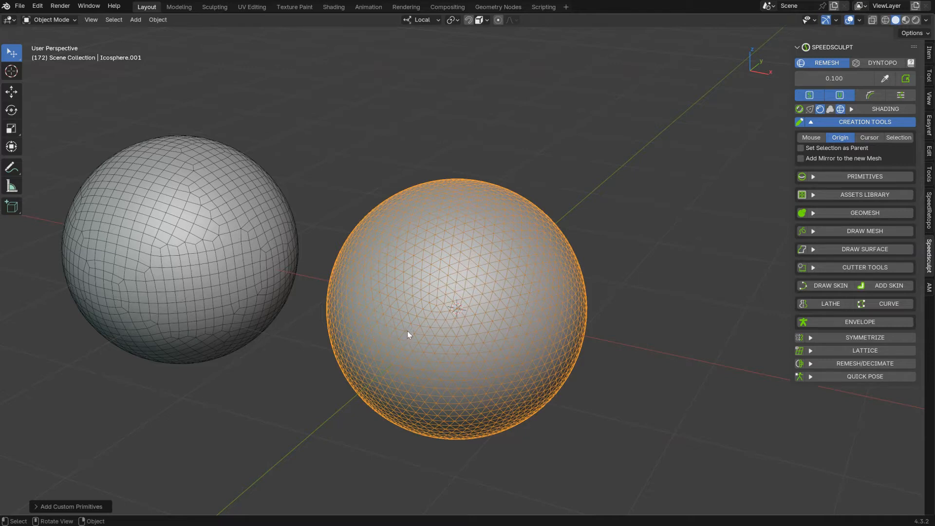
mouse_move(478, 235)
middle_mouse_down()
mouse_move(462, 240)
mouse_move(472, 253)
mouse_move(459, 267)
middle_mouse_up()
left_click(879, 63)
Enter Sculpt Mode on the triangulated sphere and enable Dyntopo
key("Tab")
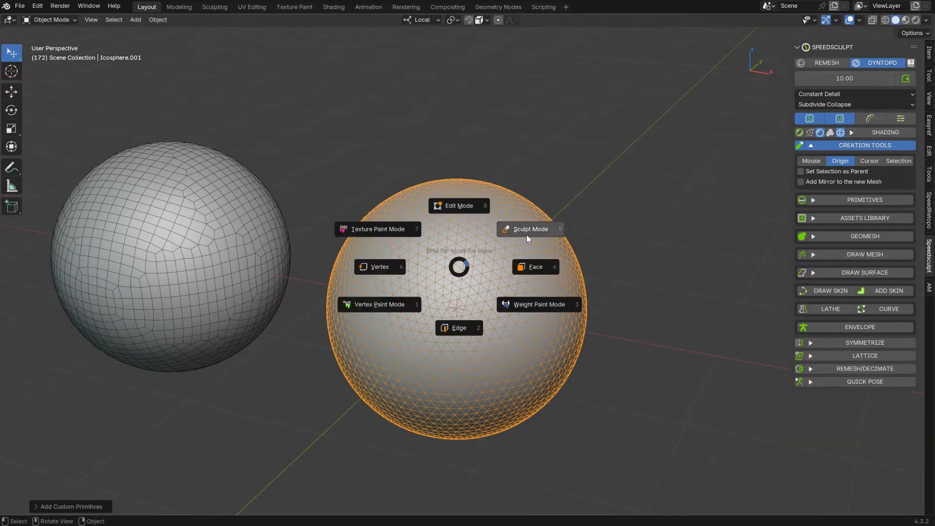
left_click(524, 234)
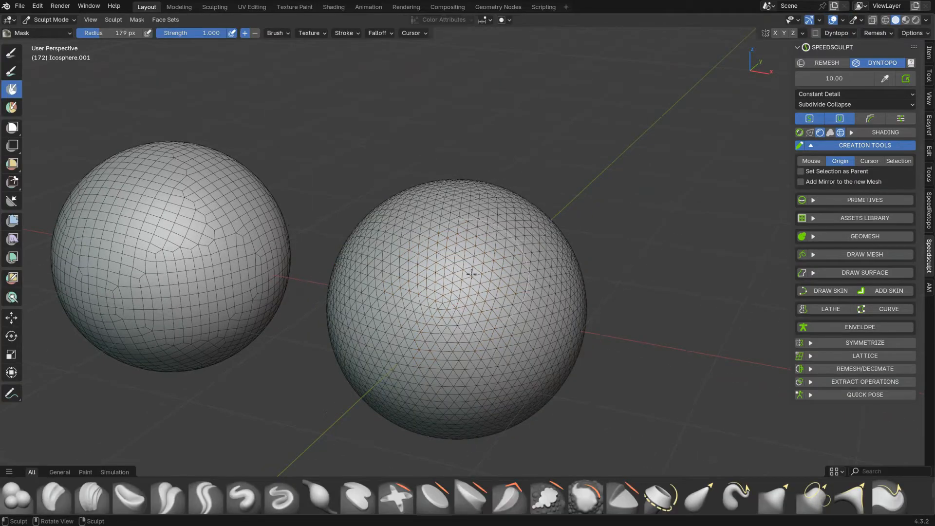
middle_click_drag(469, 260, 476, 227, "shift")
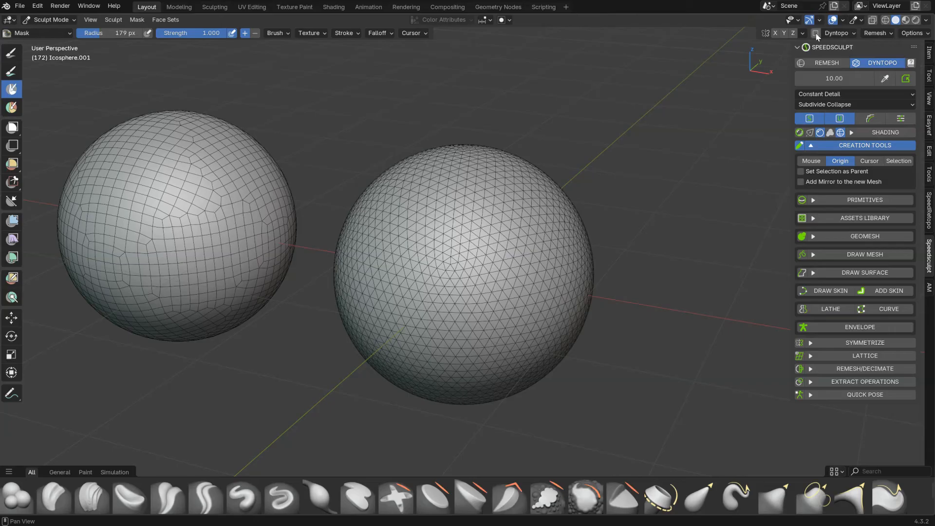
left_click(907, 79)
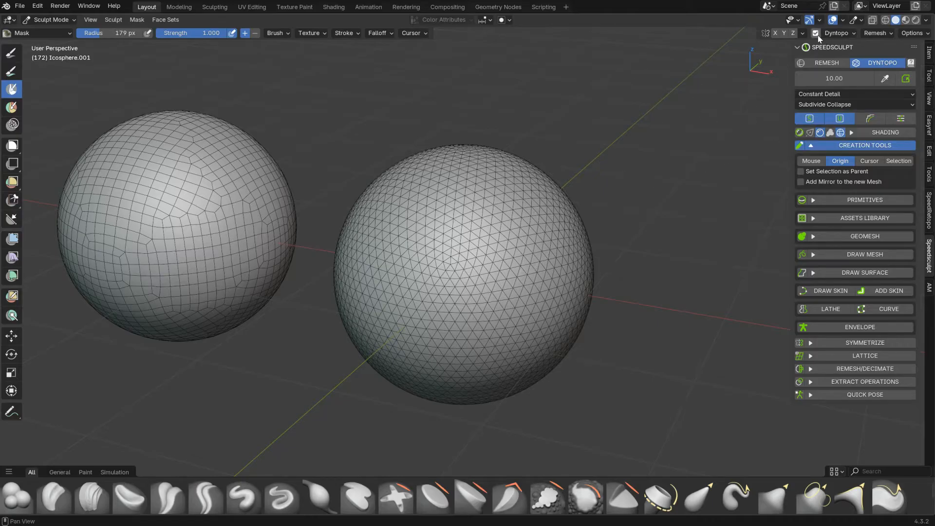
Sculpt a raised diagonal ridge across the triangulated sphere using the Draw brush with an 89 px radius
key("f")
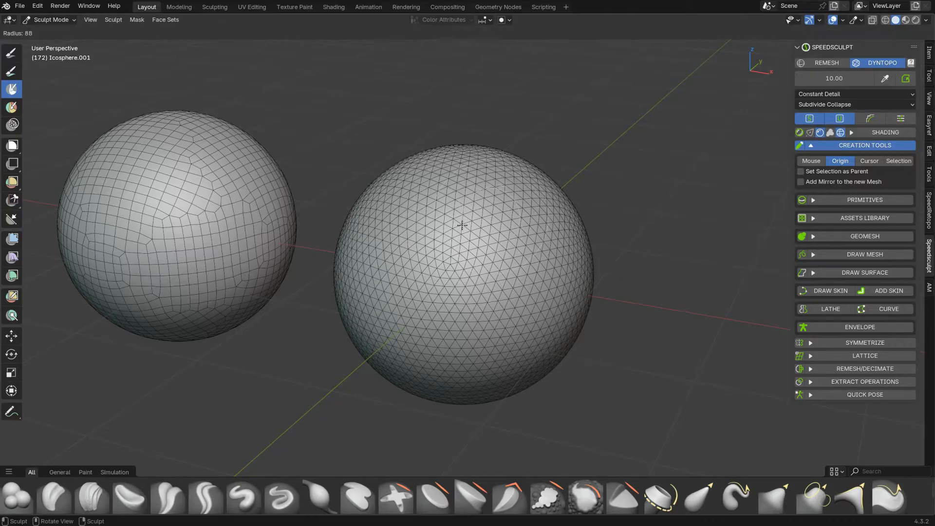
left_click(462, 226)
right_click(446, 261)
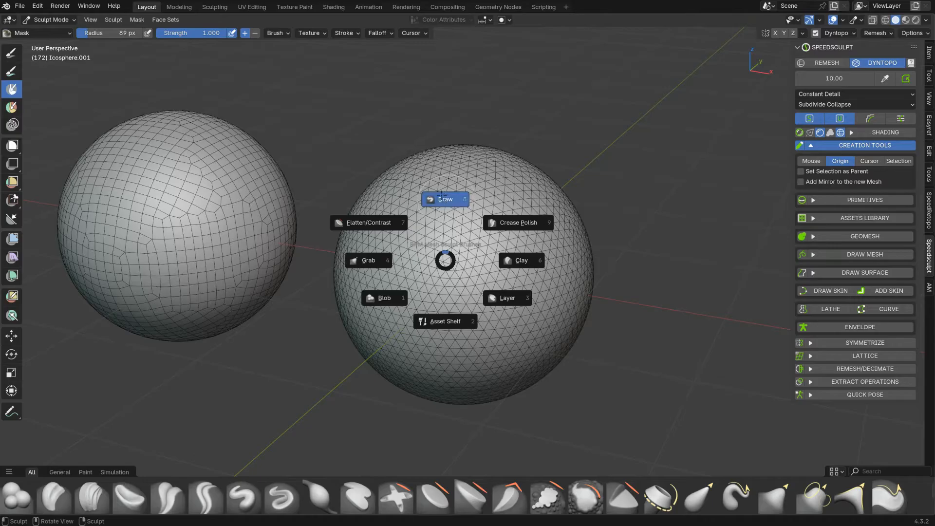
left_click(442, 195)
mouse_move(381, 298)
left_mouse_down()
mouse_move(419, 258)
mouse_move(523, 188)
mouse_move(387, 285)
mouse_move(524, 195)
mouse_move(388, 269)
left_mouse_up()
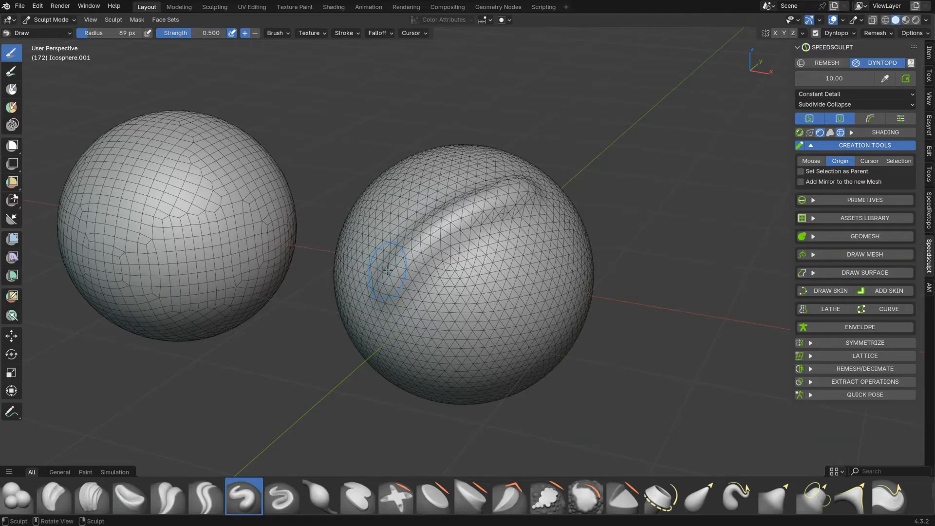
middle_click_drag(484, 227, 460, 210)
scroll(460, 210, "up", 1)
mouse_move(358, 277)
left_mouse_down()
mouse_move(407, 233)
mouse_move(536, 180)
mouse_move(453, 197)
mouse_move(368, 283)
mouse_move(429, 222)
mouse_move(545, 194)
mouse_move(497, 183)
mouse_move(389, 266)
mouse_move(541, 177)
left_mouse_up()
mouse_move(541, 177)
middle_mouse_down()
mouse_move(540, 209)
mouse_move(427, 208)
middle_mouse_up()
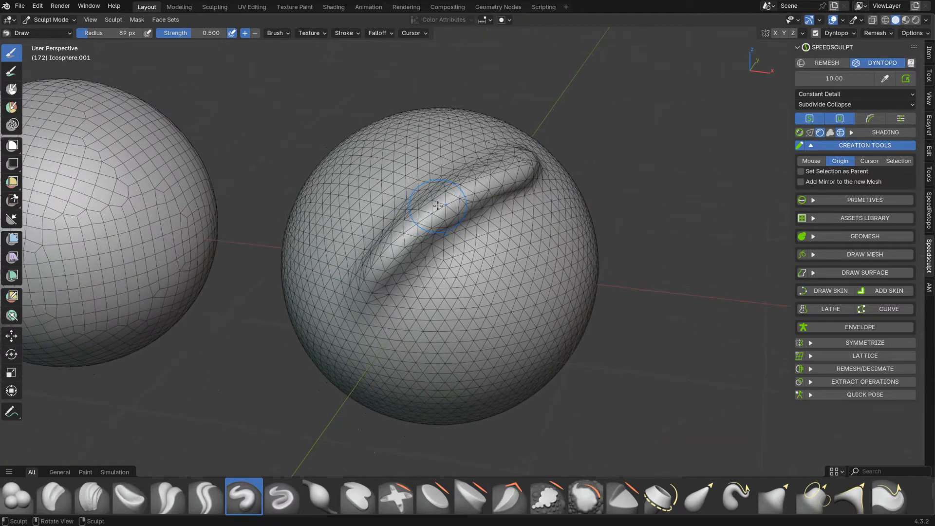
Set the Dyntopo constant detail to 15 and sculpt over the ridge again with the Draw brush
left_click(831, 77)
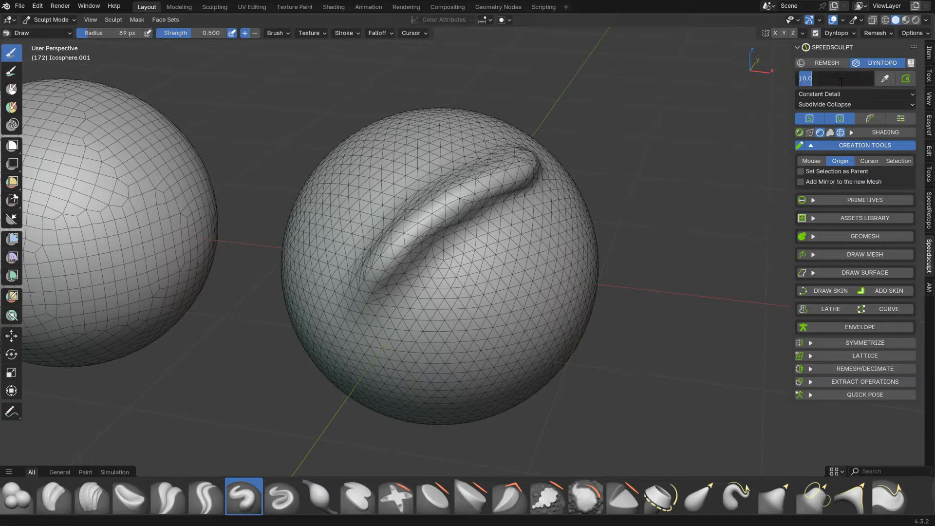
type("15")
key("Return")
mouse_move(369, 310)
left_mouse_down()
mouse_move(371, 292)
mouse_move(415, 228)
mouse_move(501, 171)
mouse_move(531, 163)
left_mouse_up()
middle_click_drag(530, 163, 371, 275)
mouse_move(371, 275)
left_mouse_down()
mouse_move(392, 214)
mouse_move(487, 188)
mouse_move(533, 190)
mouse_move(573, 161)
left_mouse_up()
left_click_drag(408, 261, 551, 207)
mouse_move(550, 207)
middle_mouse_down()
mouse_move(506, 264)
mouse_move(501, 226)
mouse_move(535, 253)
mouse_move(453, 202)
mouse_move(538, 220)
middle_mouse_up()
mouse_move(572, 253)
middle_mouse_down()
mouse_move(606, 244)
mouse_move(584, 248)
middle_mouse_up()
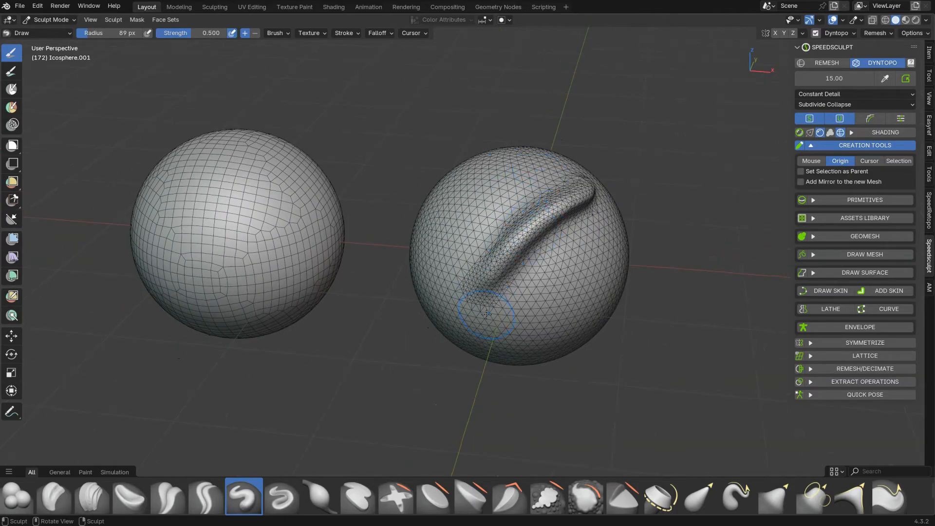
Return to Object Mode and select the quad-remeshed sphere
key("ctrl+Tab")
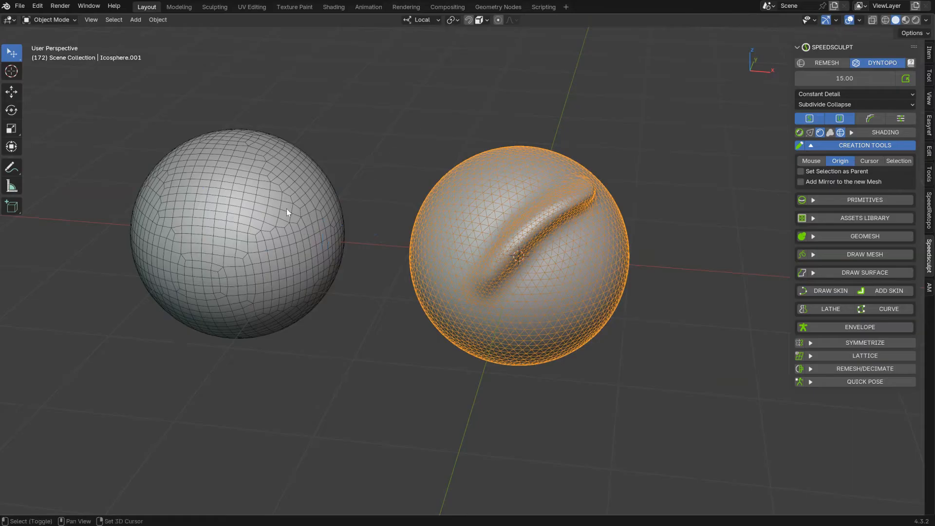
middle_click_drag(254, 219, 405, 243, "shift")
left_click(409, 246)
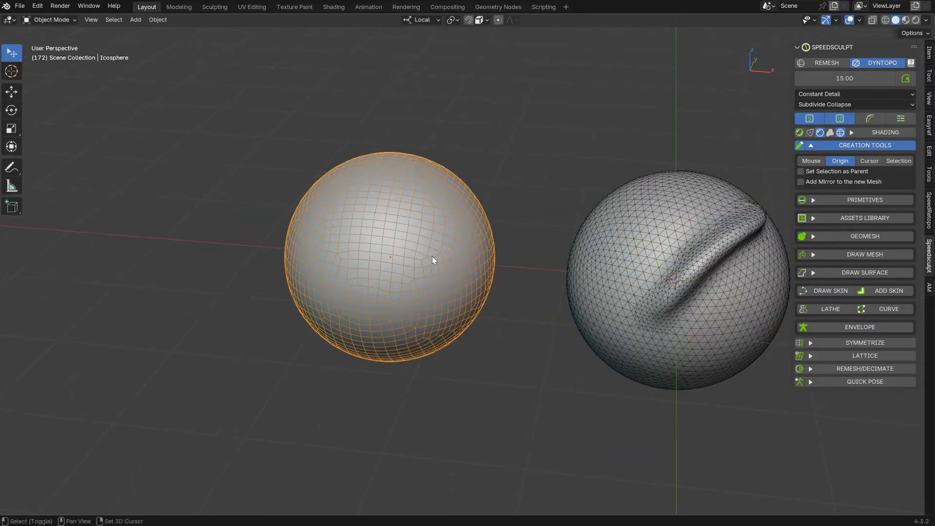
Duplicate the quad sphere twice as an overlapping pair and merge the two copies in Dyntopo mode
key("shift+d")
left_click(151, 247)
middle_click_drag(151, 247, 409, 265, "shift")
key("shift+d")
left_click(322, 181)
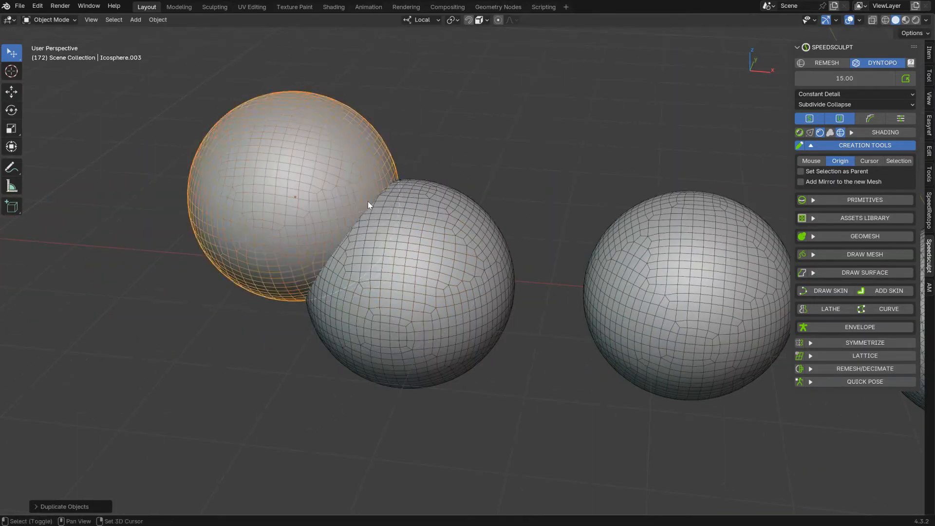
left_click(447, 229, "shift")
key("ctrl+d")
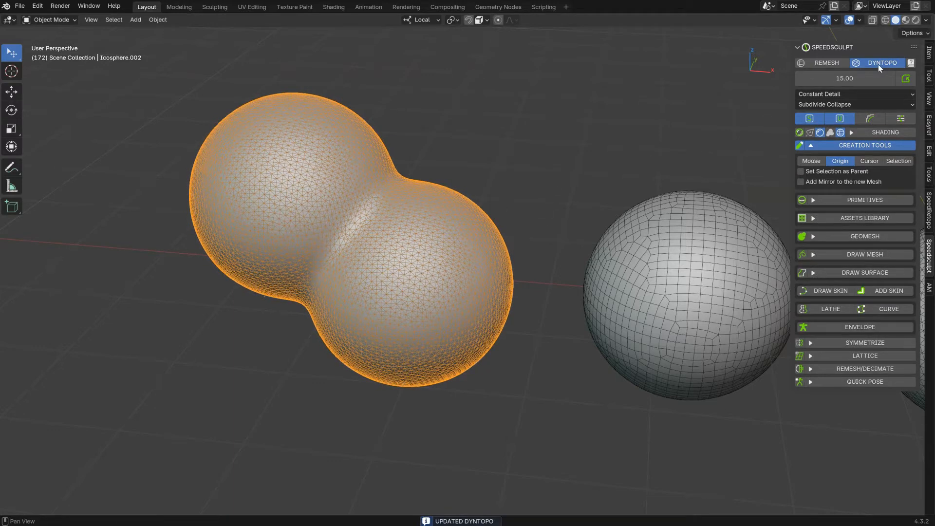
Rebuild the merged pair with quads in Remesh mode and merge an overlapping duplicate of it into a four-lobed shape
left_click(826, 63)
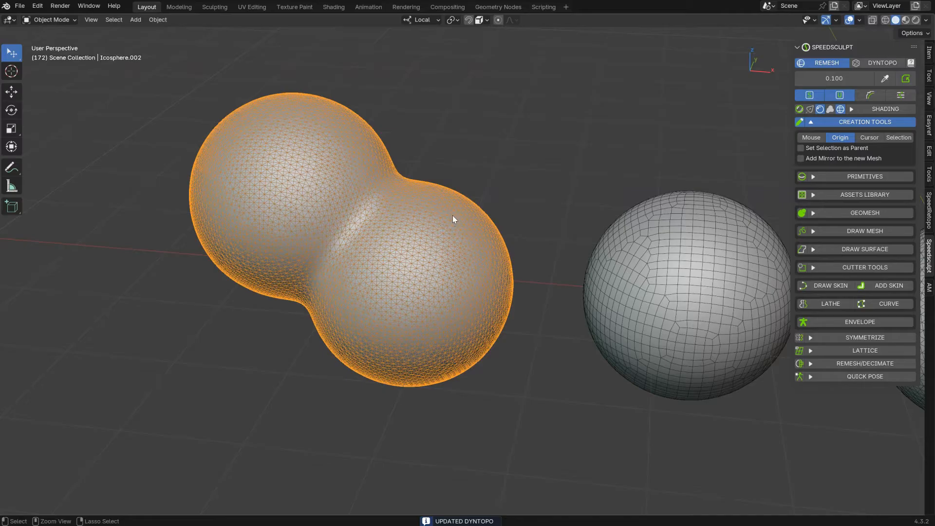
key("ctrl+d")
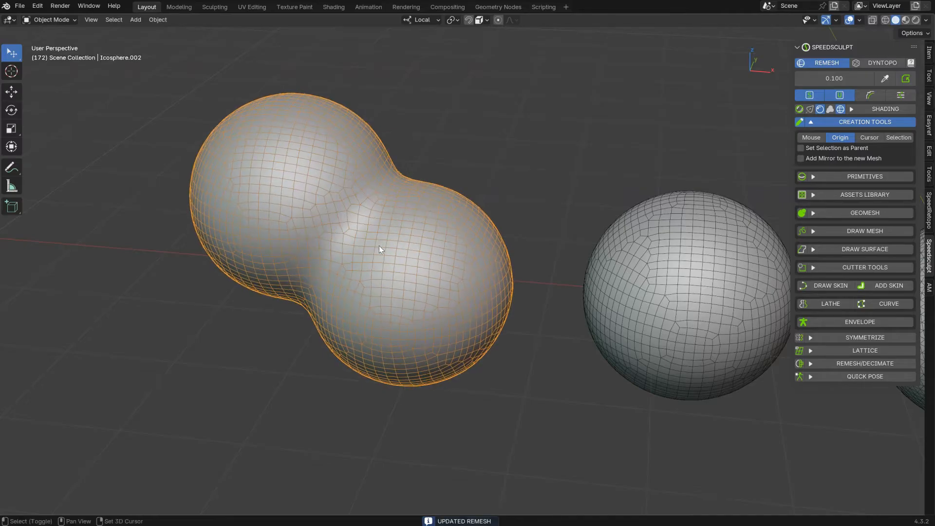
key("shift+d")
left_click(463, 177)
left_click(437, 247, "shift")
key("ctrl+d")
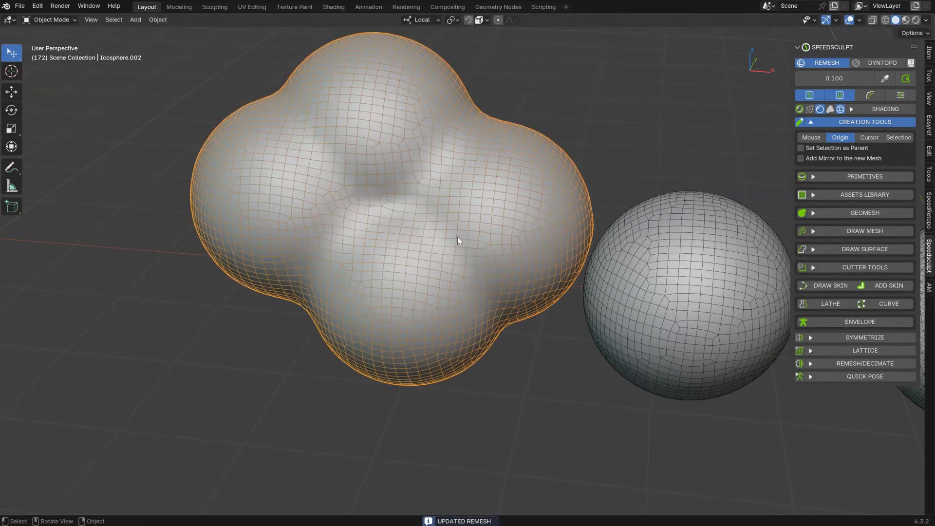
scroll(515, 174, "down", 3)
middle_click_drag(516, 174, 458, 193, "shift")
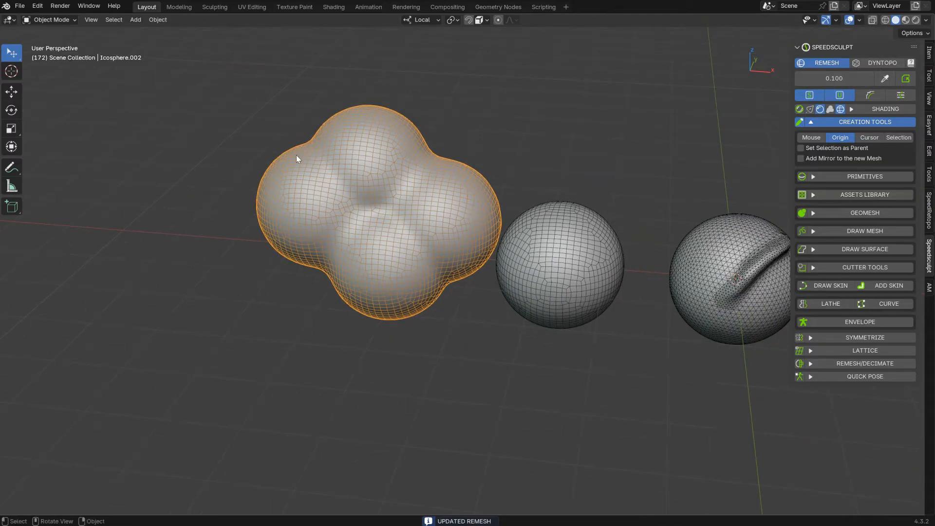
With the wireframe hidden, duplicate the single quad sphere into a separate overlapping pair and merge it in Dyntopo mode
key("shift+z")
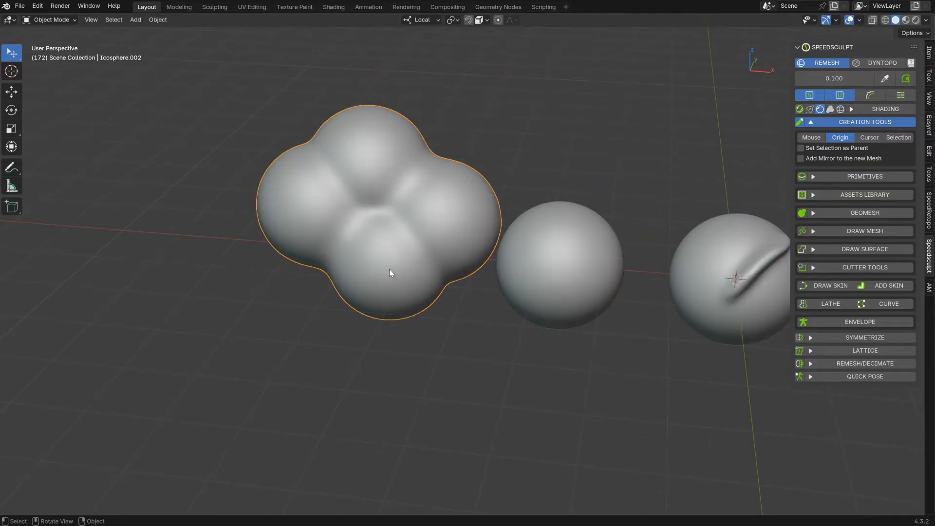
left_click(547, 259)
key("shift+d")
left_click(146, 380)
middle_click_drag(230, 321, 319, 256, "shift")
left_click(874, 64)
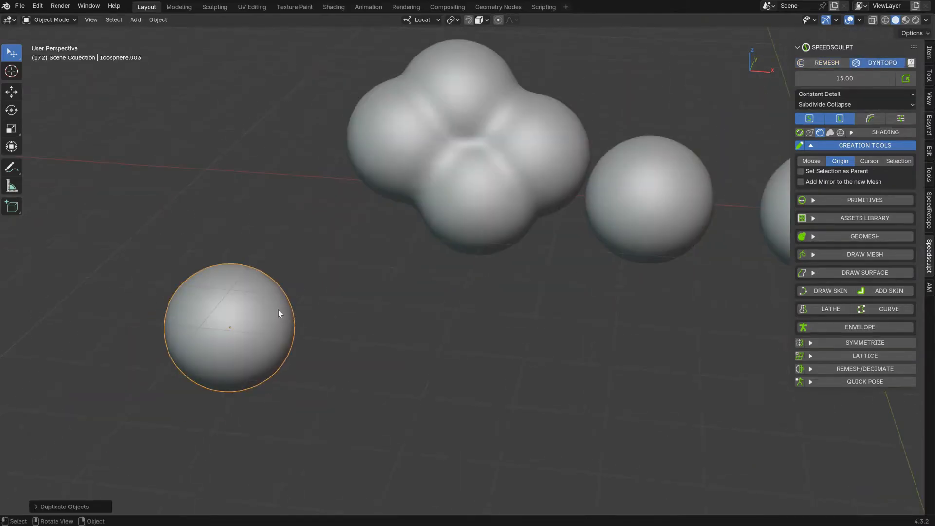
key("shift+d")
left_click(289, 257)
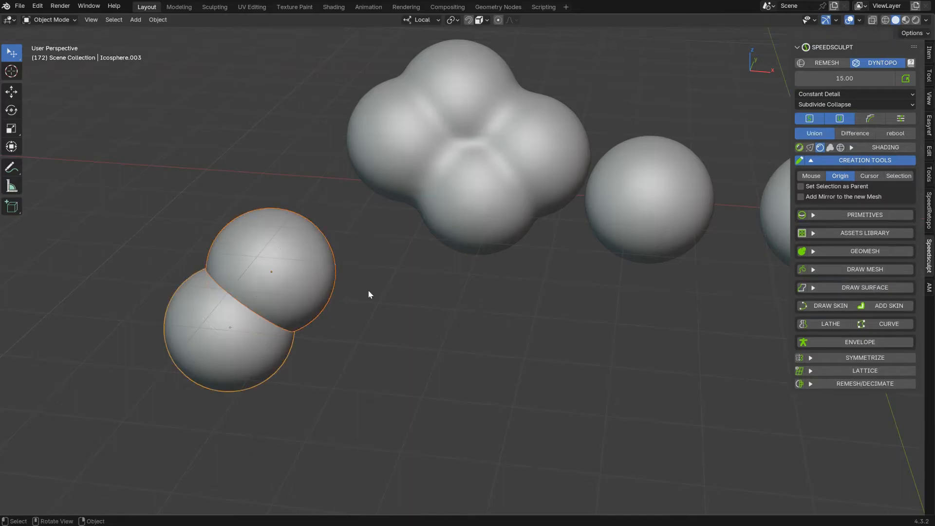
middle_click_drag(401, 279, 285, 291)
Duplicate the Dyntopo-merged pair, overlap the copy with it, and merge both into a second four-lobed shape
key("shift+d")
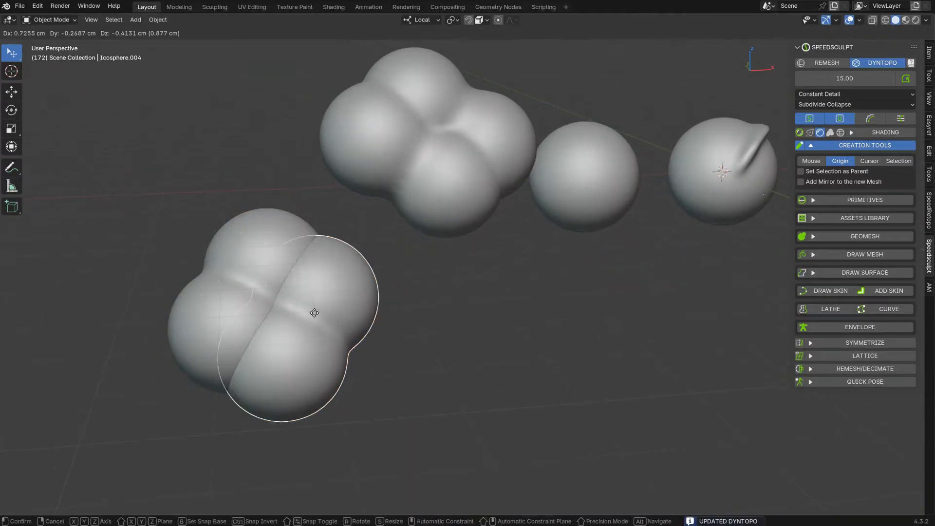
left_click(282, 281)
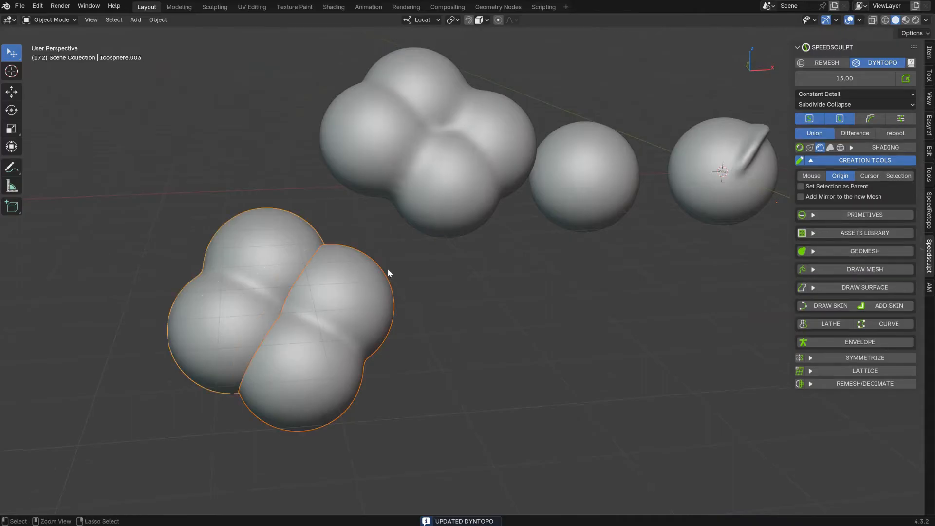
key("ctrl+j")
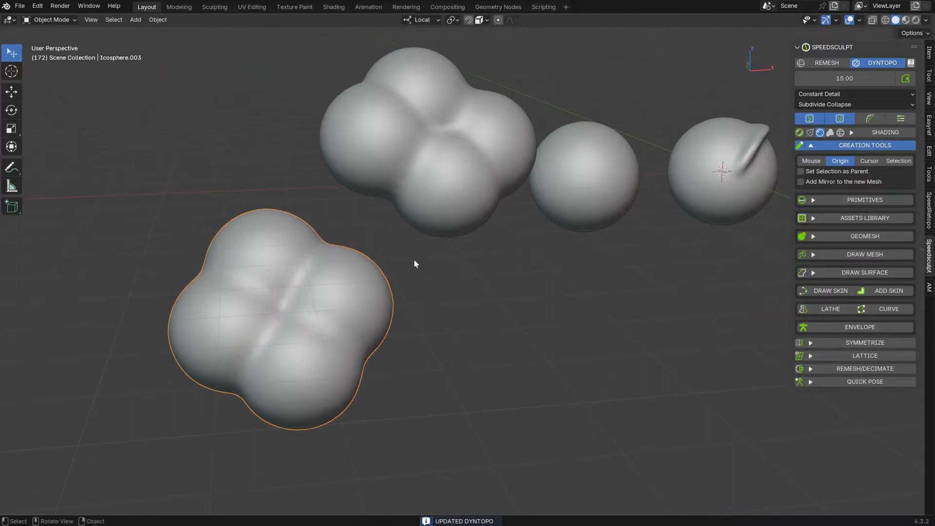
key("KP_Decimal")
middle_click_drag(324, 221, 329, 303, "shift")
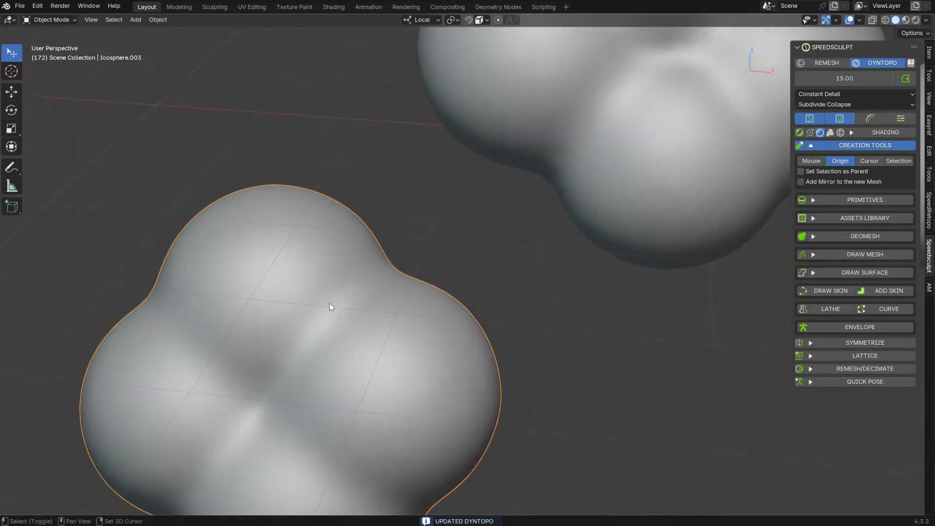
scroll(438, 252, "down", 2)
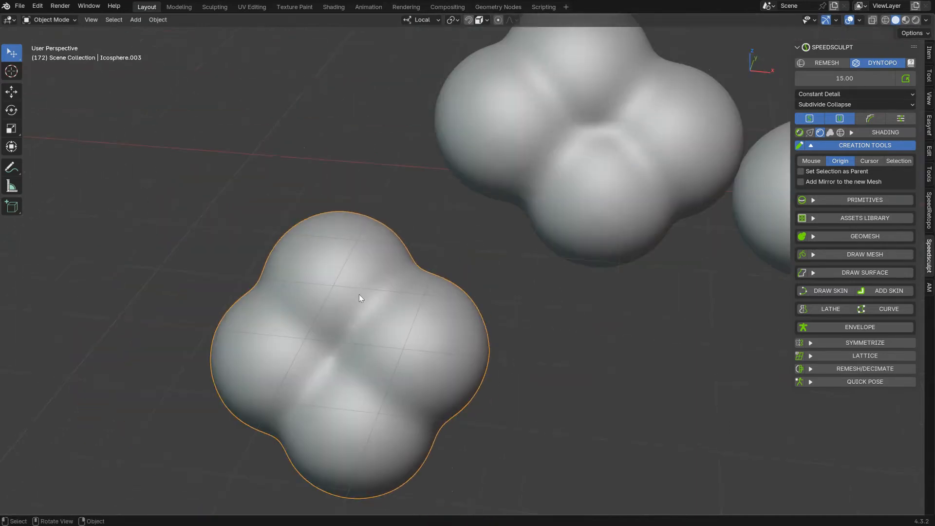
Compare the surface and topology of the two four-lobed shapes with the viewport wireframe on and off, leaving it on
left_click(589, 148)
key("z")
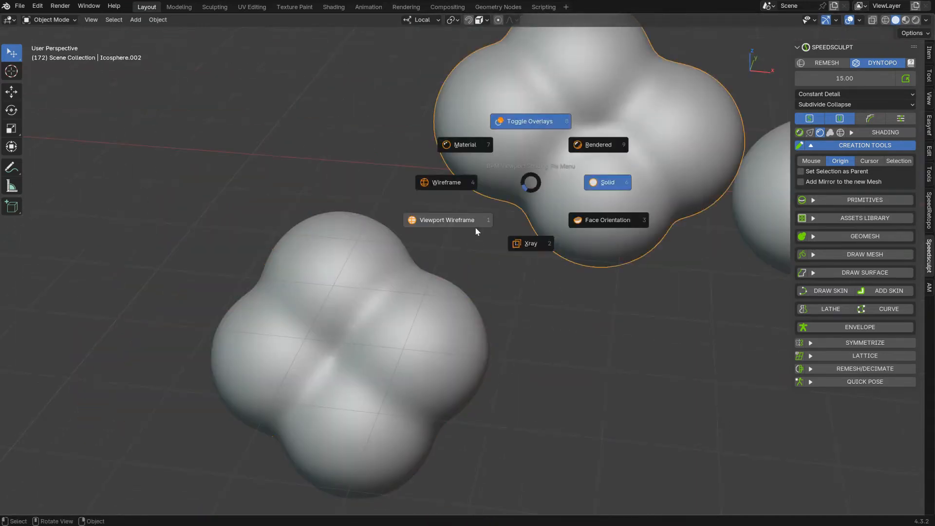
left_click(475, 227)
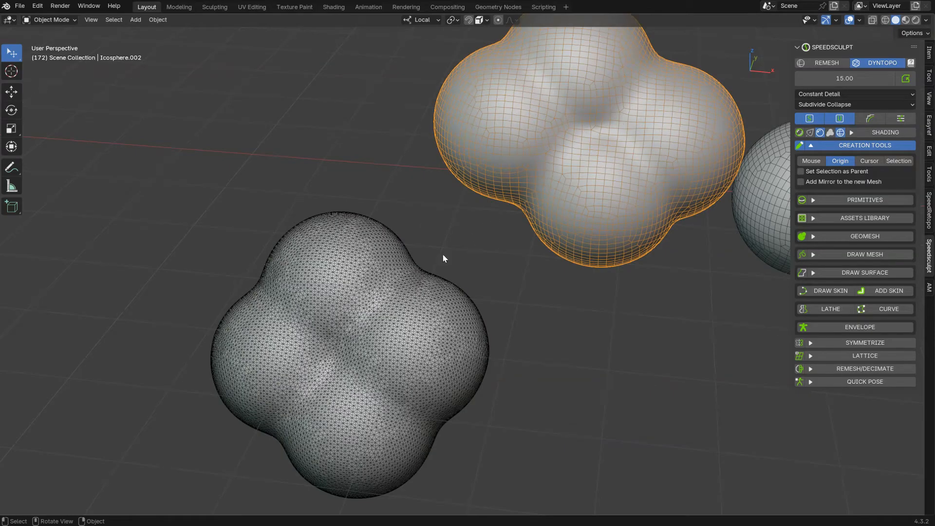
key("z")
left_click(336, 330)
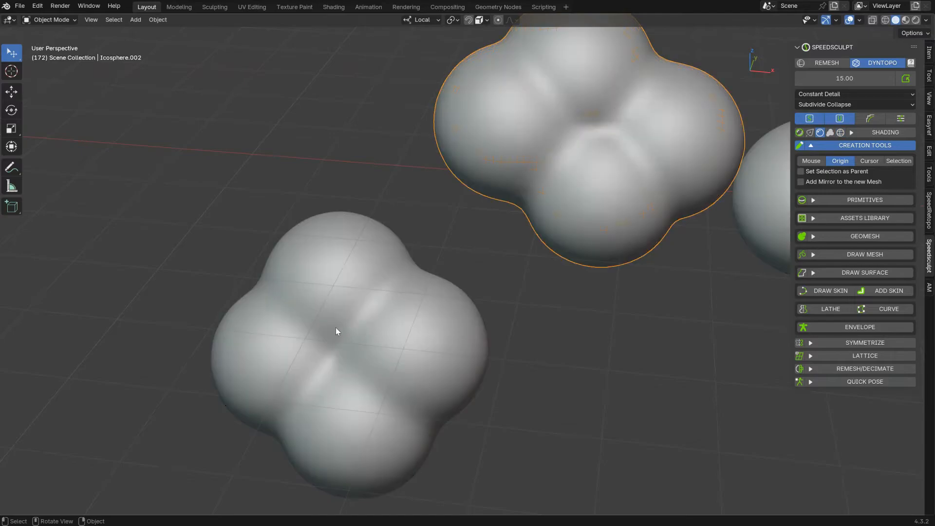
key("z")
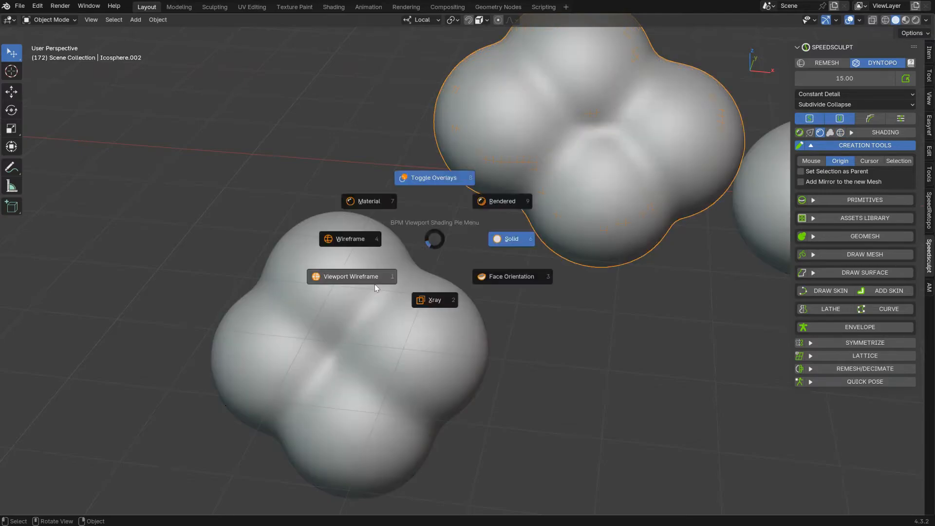
left_click(375, 285)
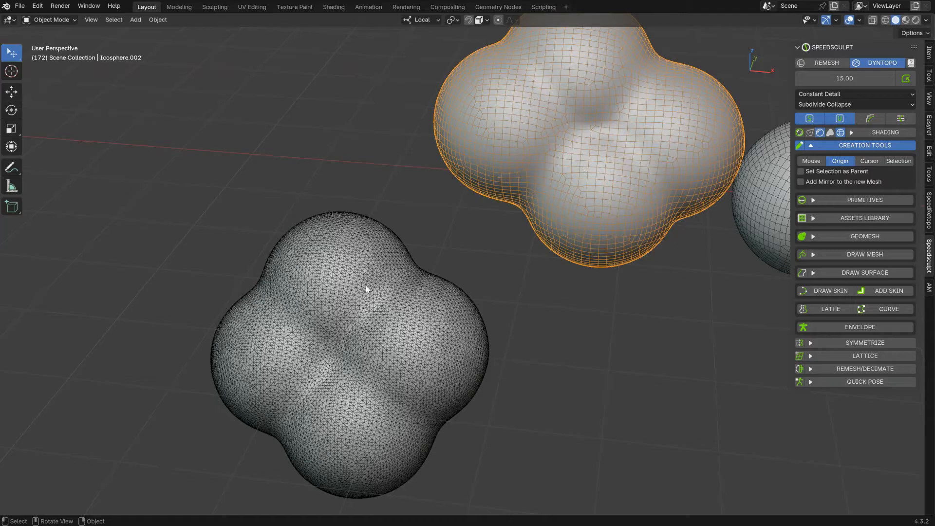
Delete both four-lobed merged shapes, keeping only the single quad sphere and the sculpted triangulated sphere
left_click(393, 263)
middle_click_drag(394, 263, 366, 237)
key("Delete")
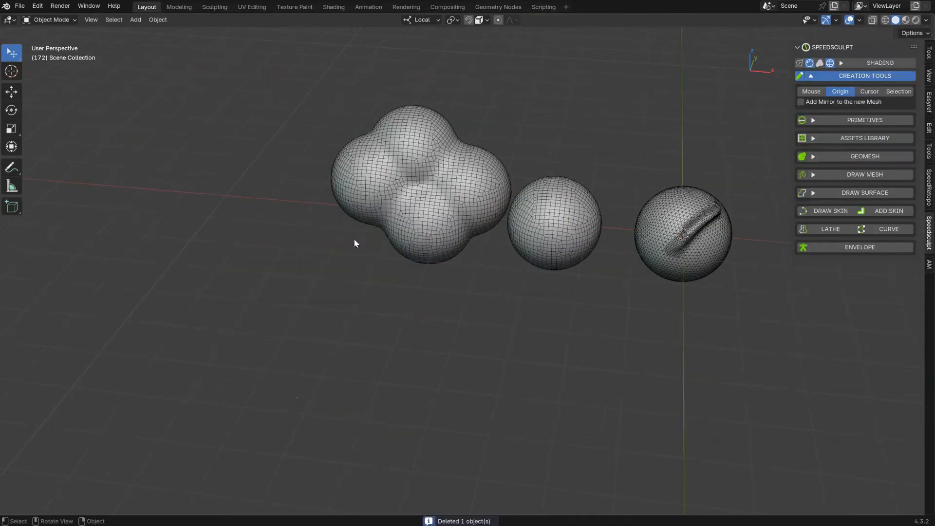
left_click(423, 206)
middle_click_drag(422, 206, 440, 217)
key("Delete")
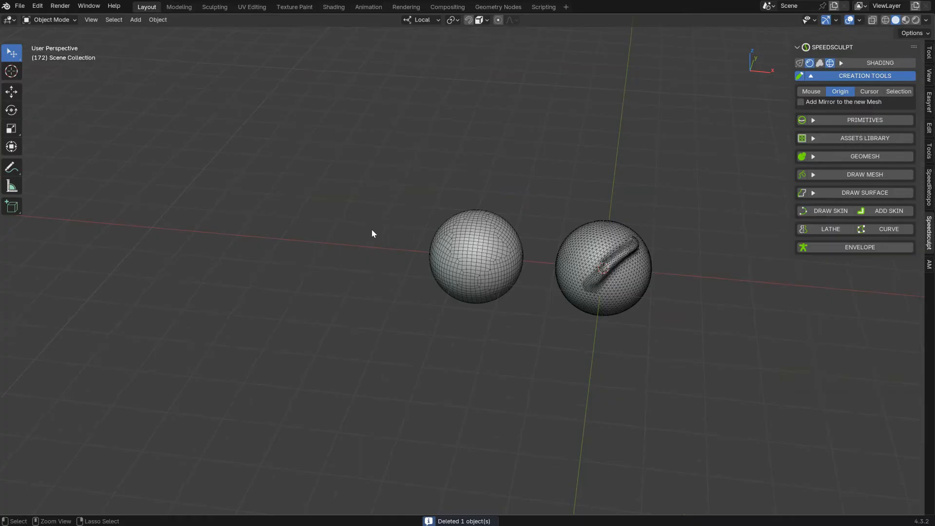
Examine the topology of the quad sphere and the sculpted triangulated sphere from several angles
scroll(483, 241, "up", 4)
left_click(557, 227)
mouse_move(556, 227)
middle_mouse_down()
mouse_move(452, 195)
mouse_move(511, 167)
mouse_move(484, 205)
mouse_move(440, 217)
mouse_move(443, 200)
middle_mouse_up()
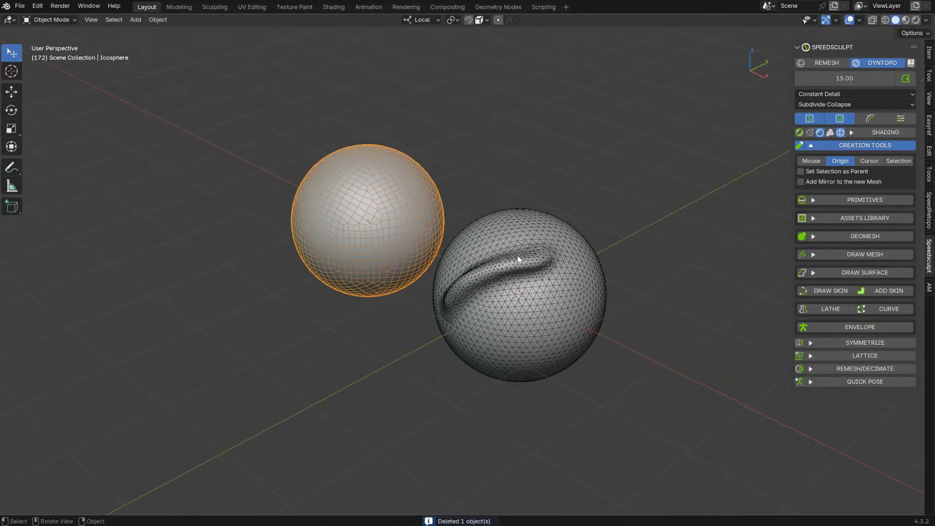
left_click(517, 256)
mouse_move(492, 269)
middle_mouse_down()
mouse_move(507, 275)
mouse_move(563, 235)
middle_mouse_up()
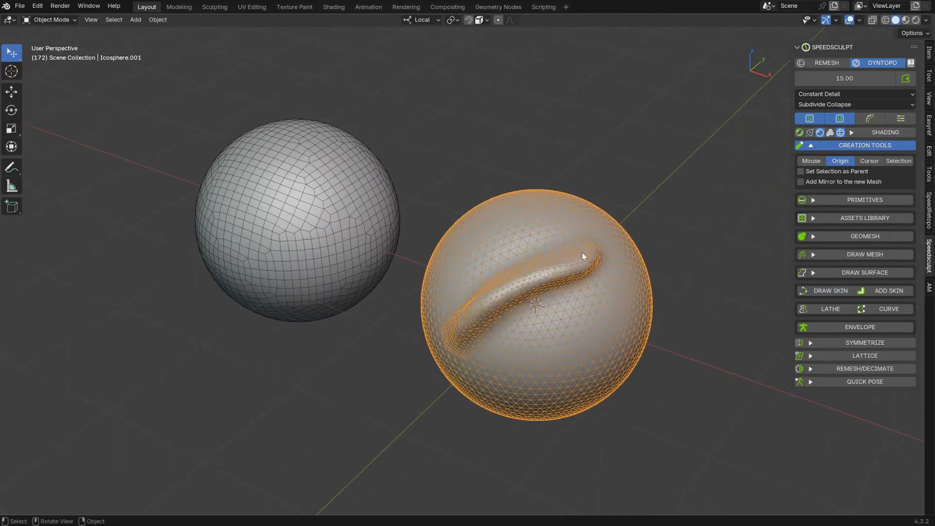
mouse_move(569, 300)
middle_mouse_down()
mouse_move(495, 263)
mouse_move(464, 323)
middle_mouse_up()
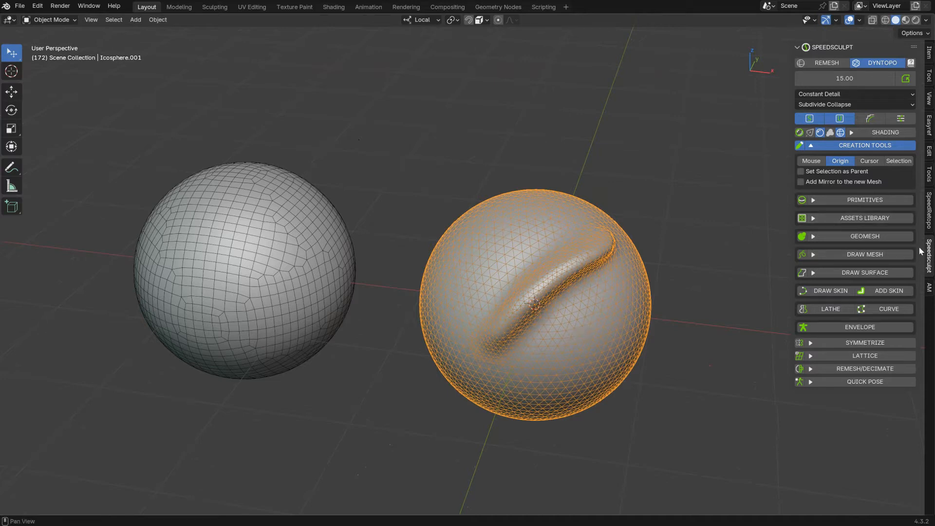
left_click(930, 219)
left_click(928, 256)
middle_click_drag(412, 270, 502, 261)
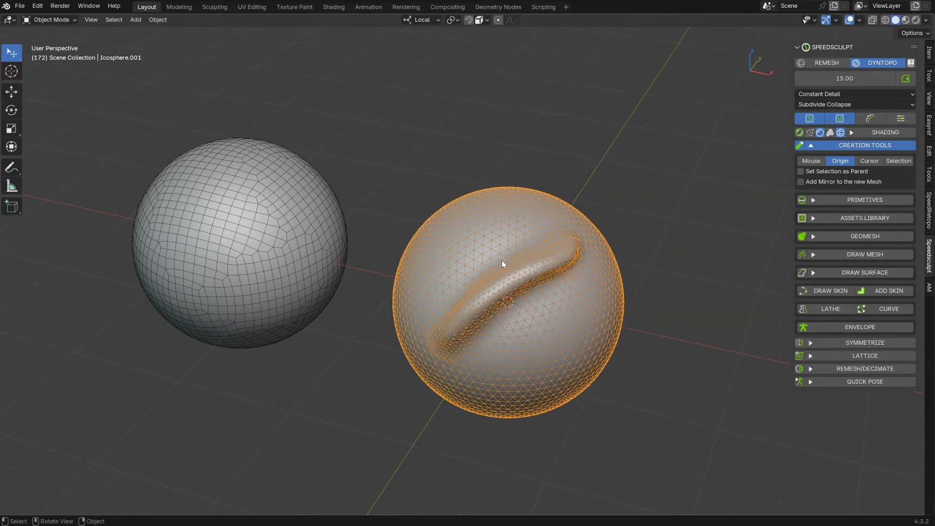
Select the quad sphere, switch SpeedSculpt to Remesh mode, and frame the sphere in the view
left_click(282, 234)
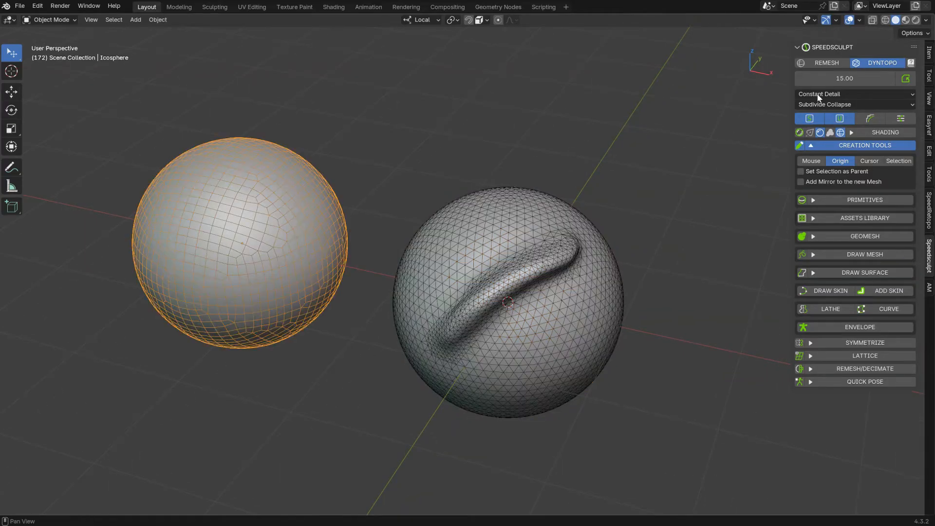
left_click(820, 63)
key("KP_Decimal")
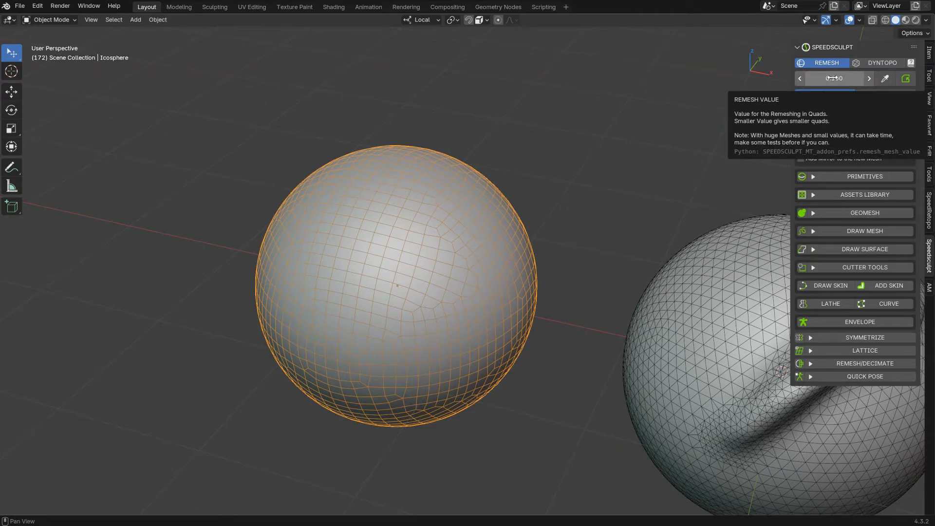
Set the remesh value to 0.05 and remesh the selected quad sphere
left_click(835, 78)
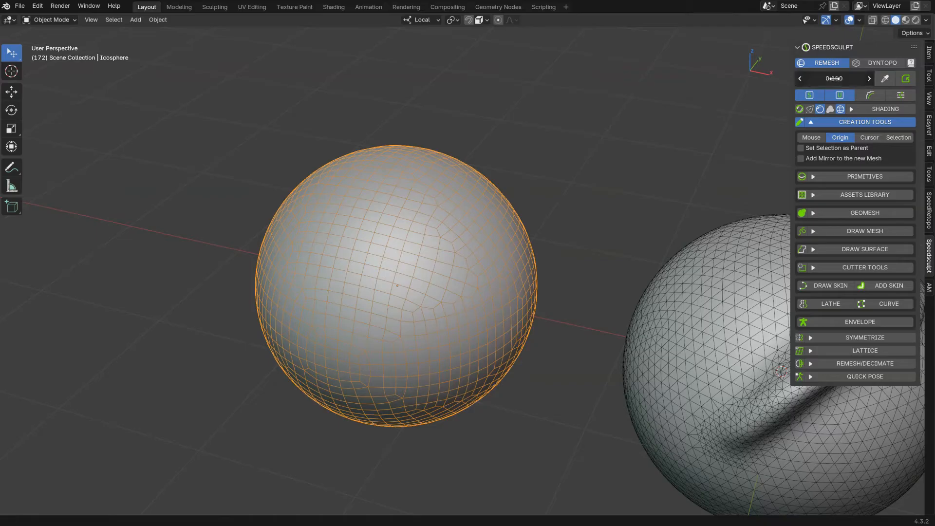
key("BackSpace")
type(".05")
key("Return")
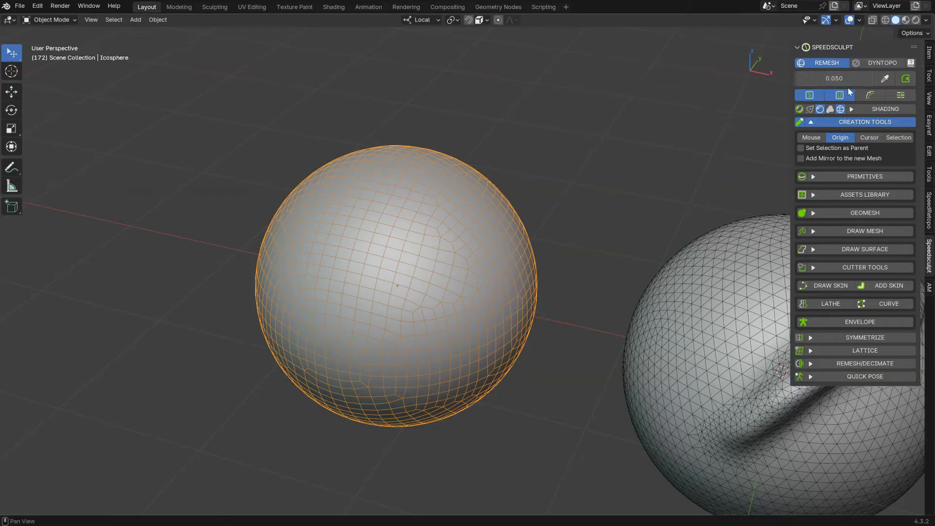
left_click(906, 79)
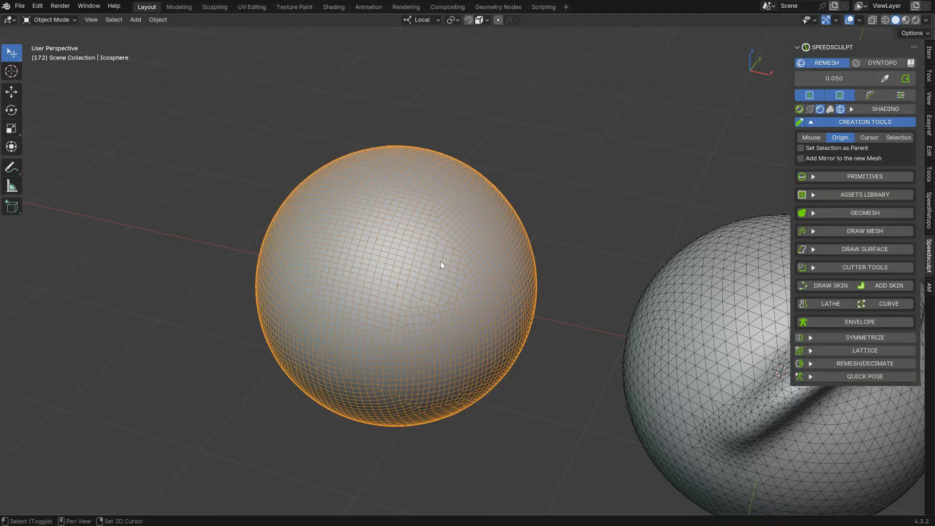
Duplicate the quad sphere beside the original and remesh the copy with a value of 0.1
key("shift+d")
left_click(152, 236)
middle_click_drag(152, 235, 438, 258, "shift")
left_click(849, 74)
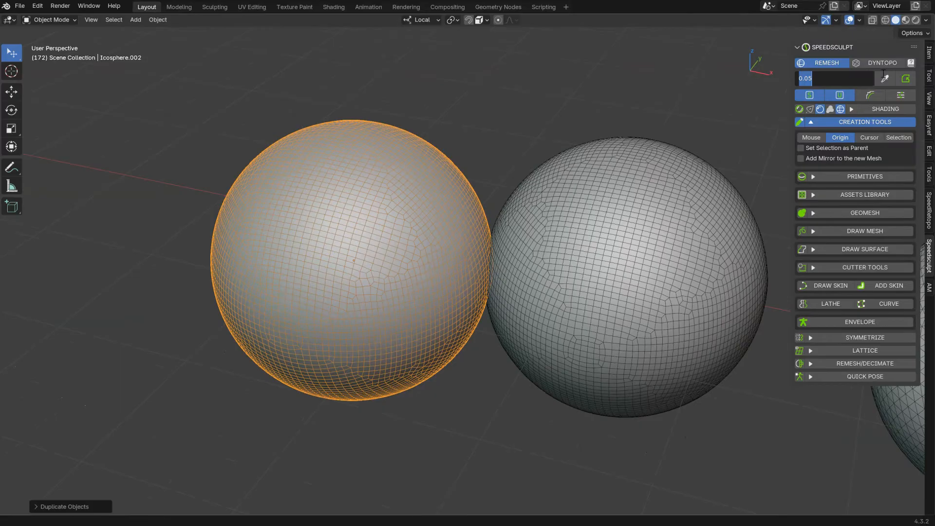
type("0.1")
key("Return")
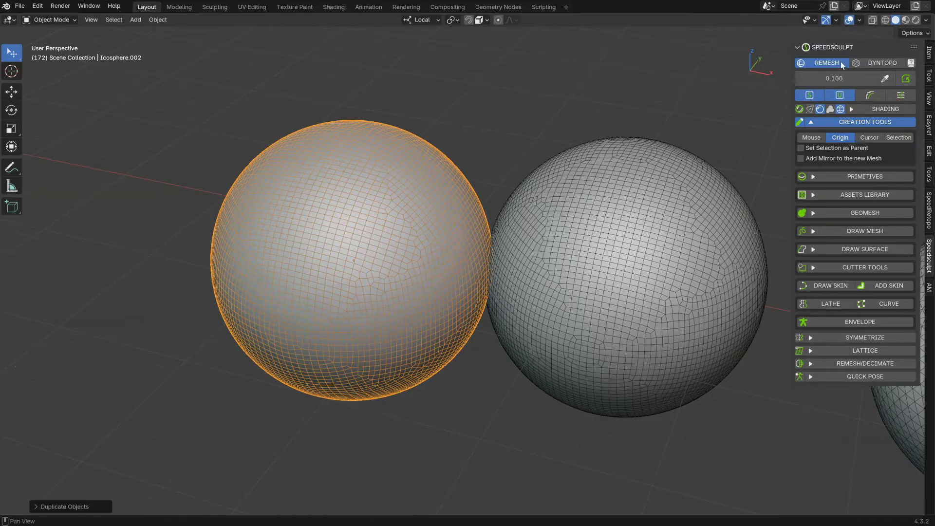
left_click(886, 78)
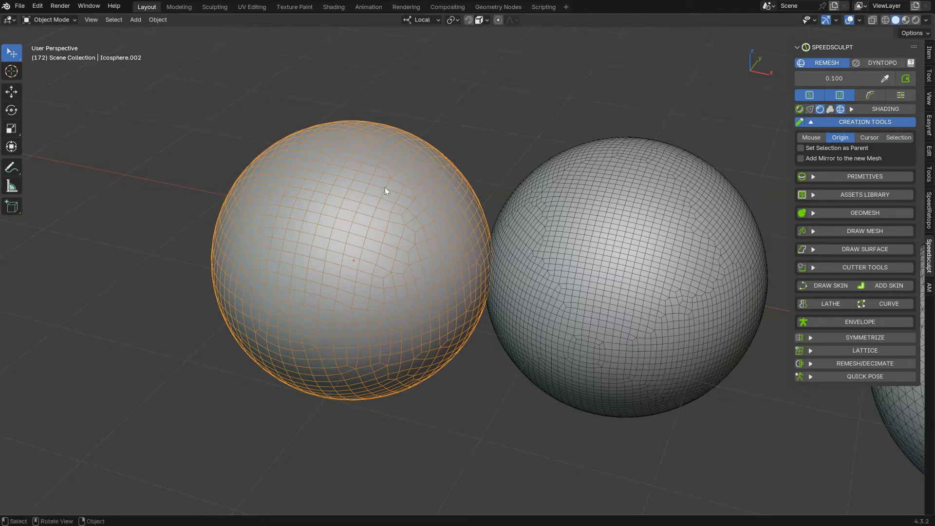
Sample the remesh value from the dense quad sphere, then from the coarser copy
left_click(593, 206)
left_click(890, 80)
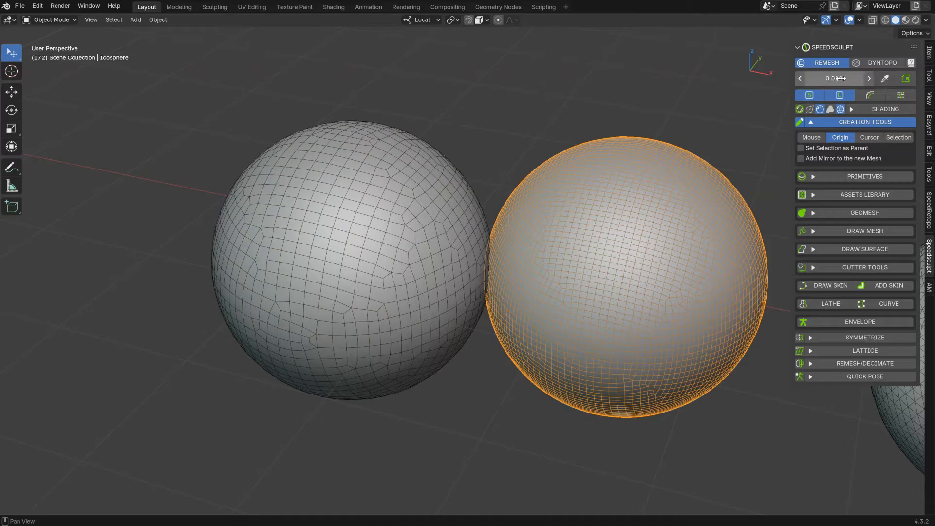
left_click(407, 219)
scroll(586, 170, "down", 3)
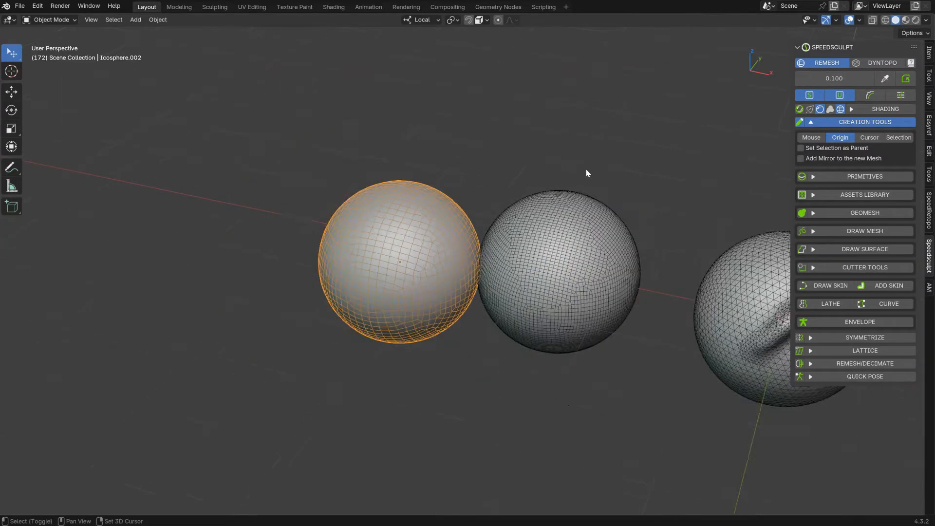
Select the sculpted triangulated sphere, switch SpeedSculpt to Dyntopo and enter Sculpt Mode
middle_click_drag(586, 169, 379, 144, "shift")
left_click(586, 220)
key("KP_Decimal")
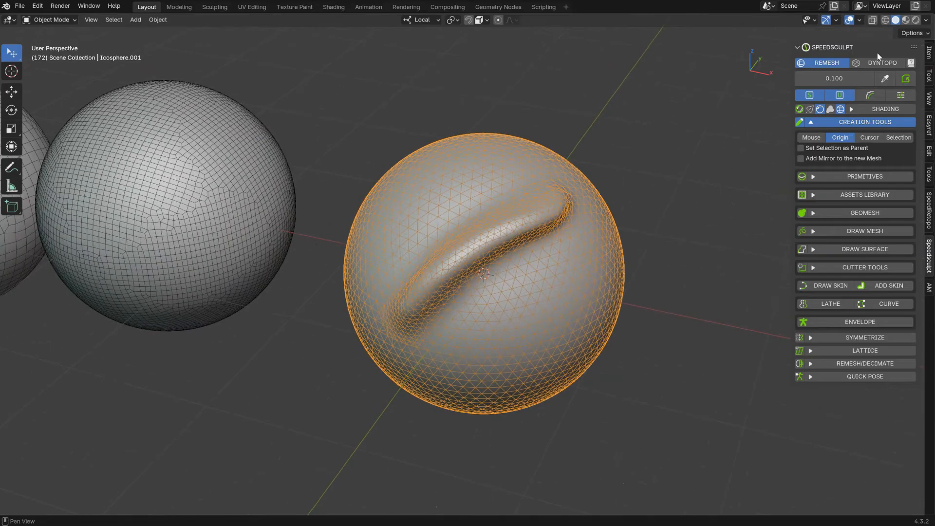
left_click(882, 63)
mouse_move(498, 207)
middle_mouse_down()
mouse_move(517, 208)
mouse_move(534, 188)
middle_mouse_up()
key("Tab")
left_click(584, 172)
scroll(536, 195, "up", 2)
Sample the Dyntopo detail from the fine triangles on the ridge, then from the coarser triangles beside it
left_click(885, 78)
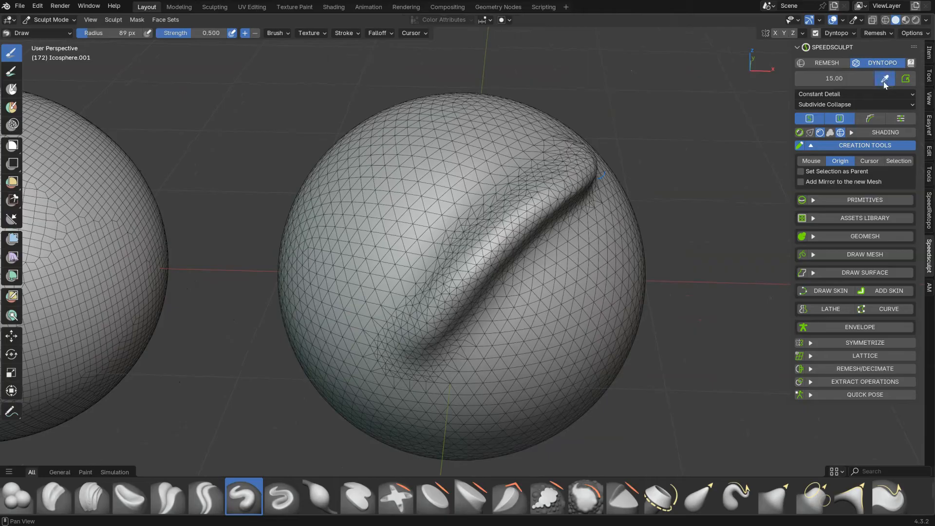
left_click(508, 215)
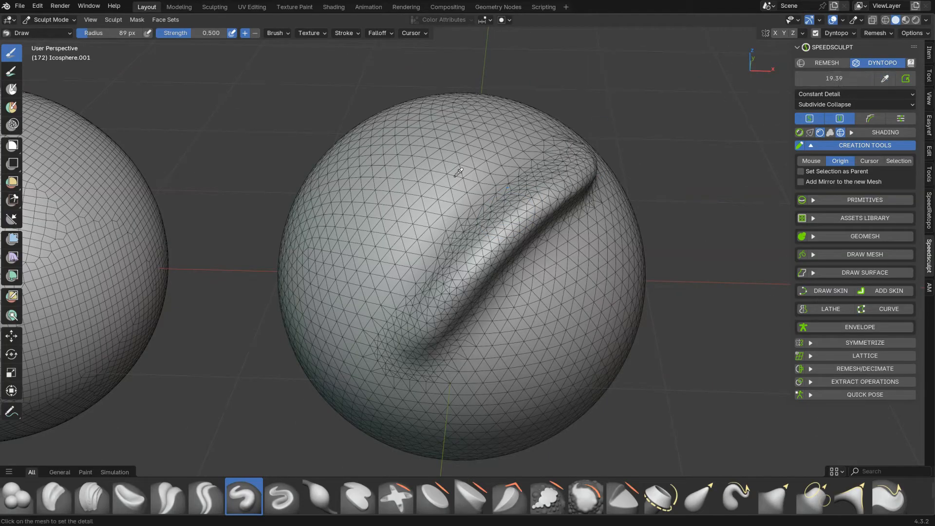
left_click(411, 183)
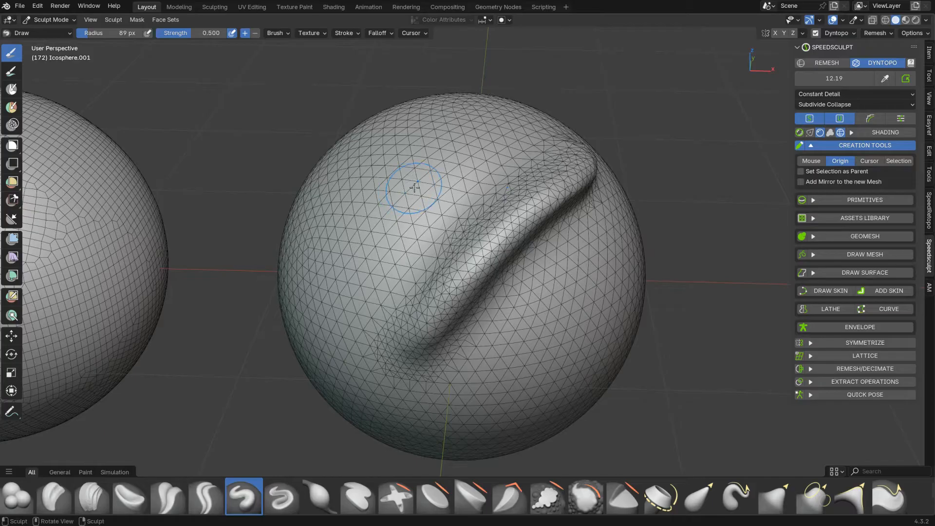
Enlarge the Draw brush to a 142 px radius and sculpt several strokes along and beside the ridge
key("f")
left_click(483, 292)
left_click_drag(433, 317, 470, 266)
left_click_drag(436, 312, 492, 249)
left_click_drag(534, 222, 560, 187)
left_click_drag(480, 226, 512, 197)
left_click_drag(420, 198, 408, 196)
middle_click_drag(343, 207, 363, 207)
mouse_move(475, 154)
left_mouse_down()
mouse_move(429, 186)
mouse_move(375, 312)
left_mouse_up()
Set the Dyntopo detail to 10 and sculpt broad strokes beside the ridge
left_click(837, 78)
type("10")
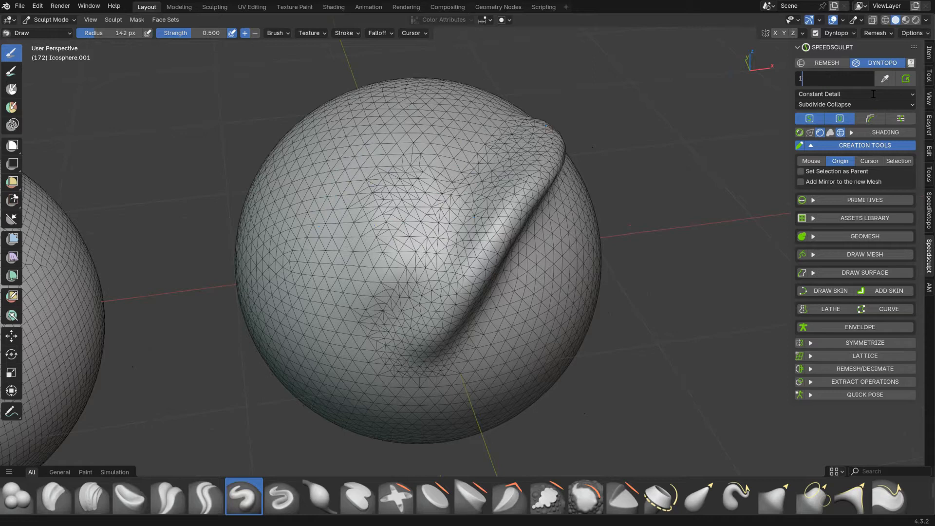
key("Return")
mouse_move(441, 187)
left_mouse_down()
mouse_move(377, 206)
mouse_move(373, 309)
mouse_move(407, 243)
mouse_move(388, 224)
mouse_move(380, 307)
left_mouse_up()
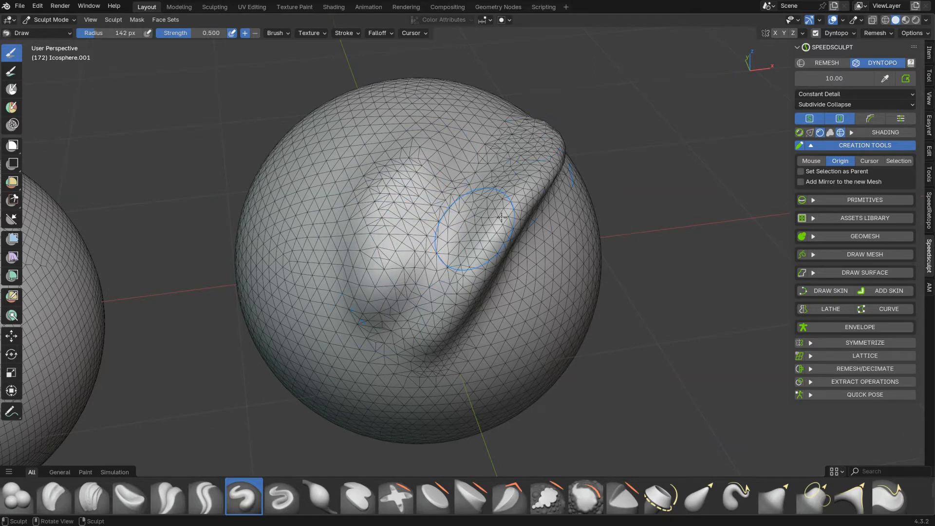
middle_click_drag(469, 197, 526, 212)
mouse_move(543, 192)
left_mouse_down()
mouse_move(458, 187)
mouse_move(480, 229)
mouse_move(438, 183)
mouse_move(390, 251)
mouse_move(425, 161)
mouse_move(555, 165)
mouse_move(506, 210)
mouse_move(565, 161)
mouse_move(420, 335)
mouse_move(371, 298)
mouse_move(516, 190)
mouse_move(424, 175)
mouse_move(385, 180)
left_mouse_up()
Apply the Density brush to the ridge with a Dyntopo detail of 15 and return to Object Mode
left_click(13, 124)
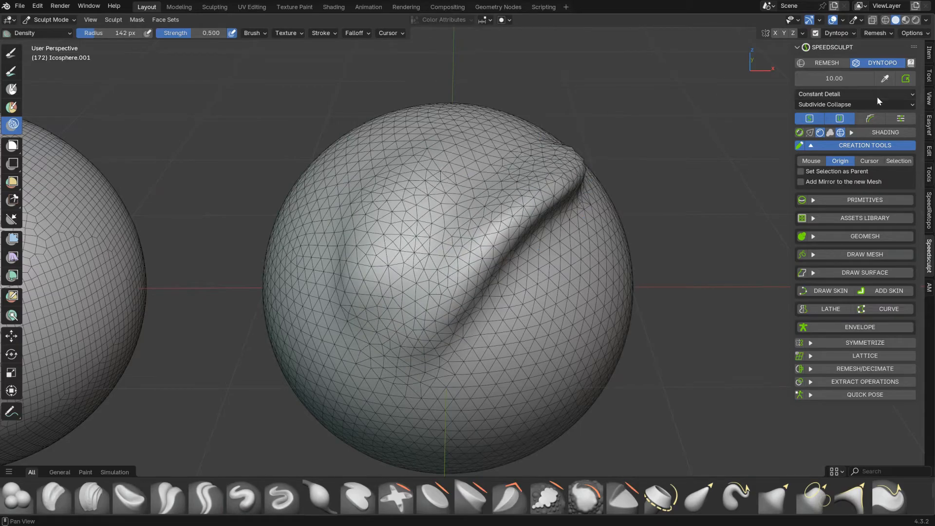
left_click(839, 79)
type("15")
key("Return")
mouse_move(516, 181)
left_mouse_down()
mouse_move(390, 190)
mouse_move(438, 302)
mouse_move(491, 211)
mouse_move(489, 258)
mouse_move(521, 187)
mouse_move(511, 210)
left_mouse_up()
mouse_move(515, 180)
middle_mouse_down("ctrl")
mouse_move(534, 180)
mouse_move(487, 234)
middle_mouse_up("ctrl")
middle_click_drag(487, 234, 541, 200, "shift")
key("ctrl+Tab")
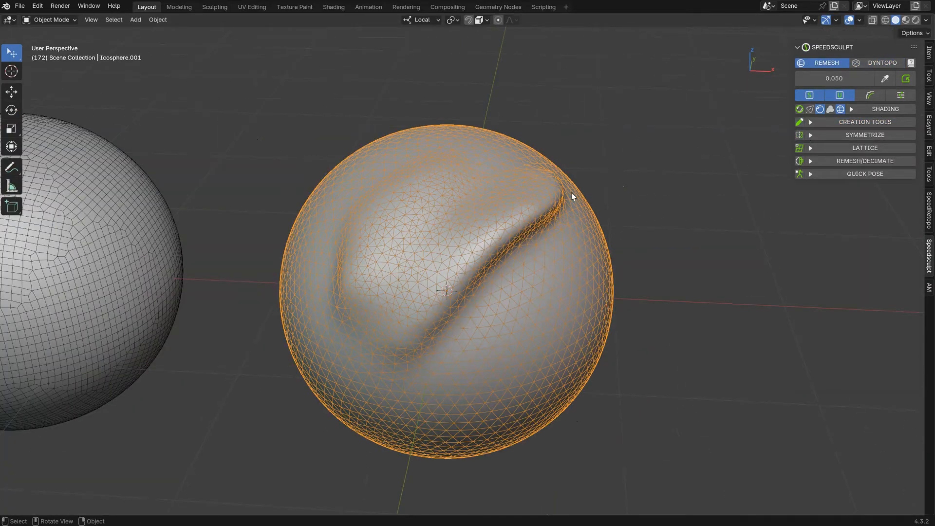
Duplicate the coarse quad sphere and place the copy so that it partly overlaps the original
middle_click_drag(572, 193, 345, 224, "ctrl")
middle_click_drag(346, 225, 590, 201, "shift")
left_click(297, 253)
middle_click_drag(291, 245, 538, 248, "shift")
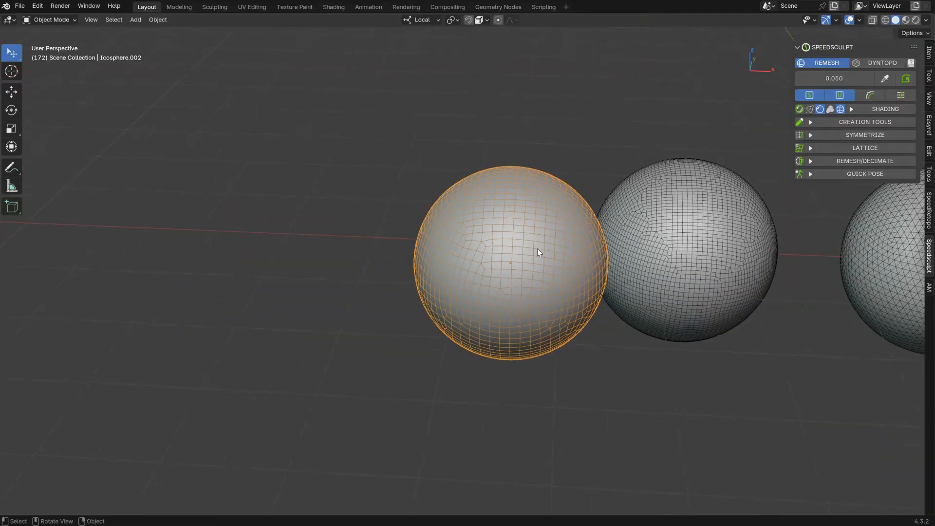
key("shift+d")
left_click(402, 205)
Select the two overlapping coarse spheres and merge them with a Union remesh at 0.1
left_click(508, 232, "shift")
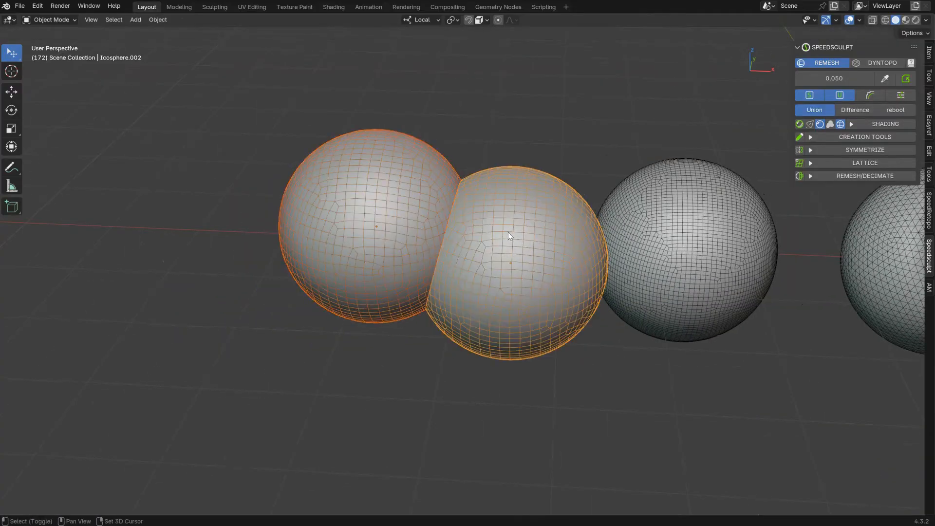
left_click(351, 219)
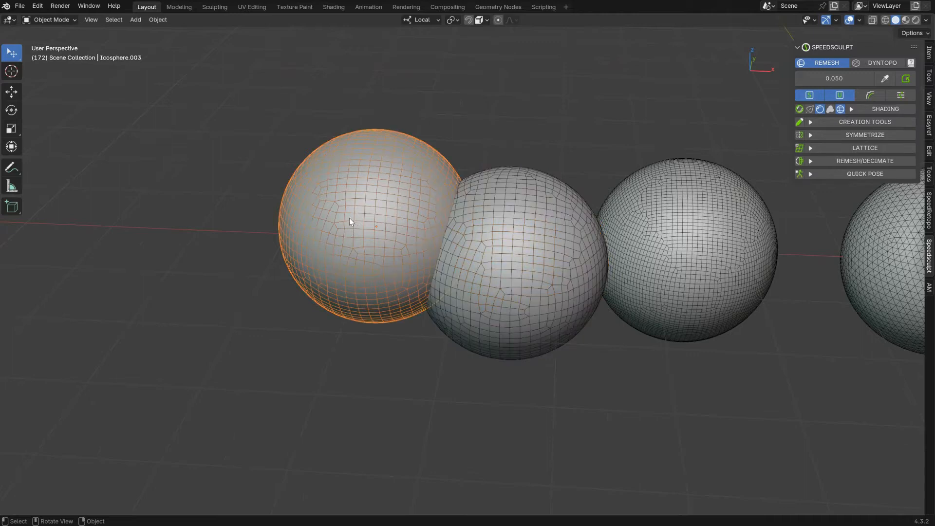
left_click(515, 239, "shift")
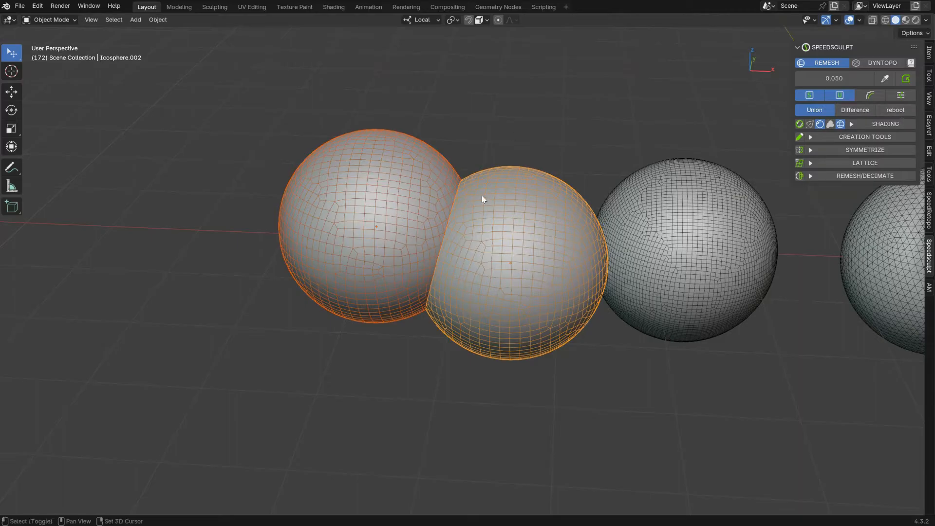
scroll(469, 211, "up", 1)
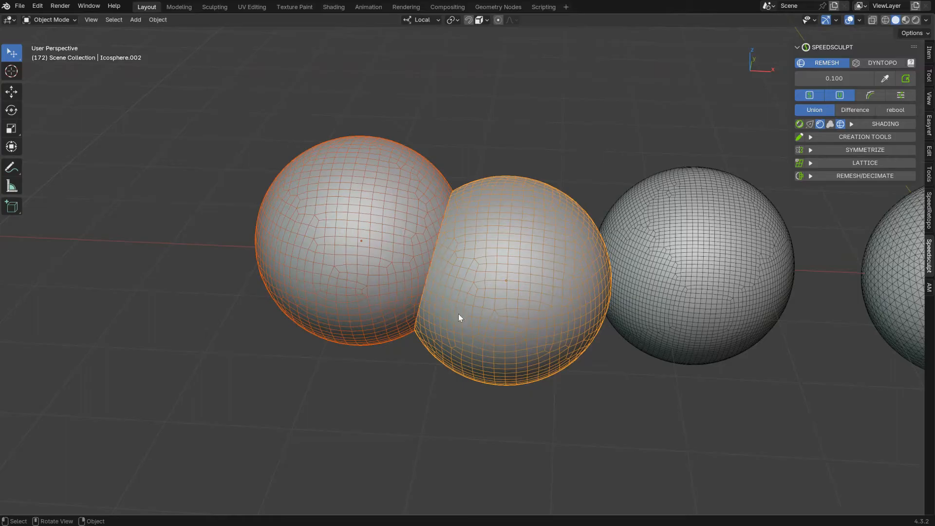
left_click(907, 81)
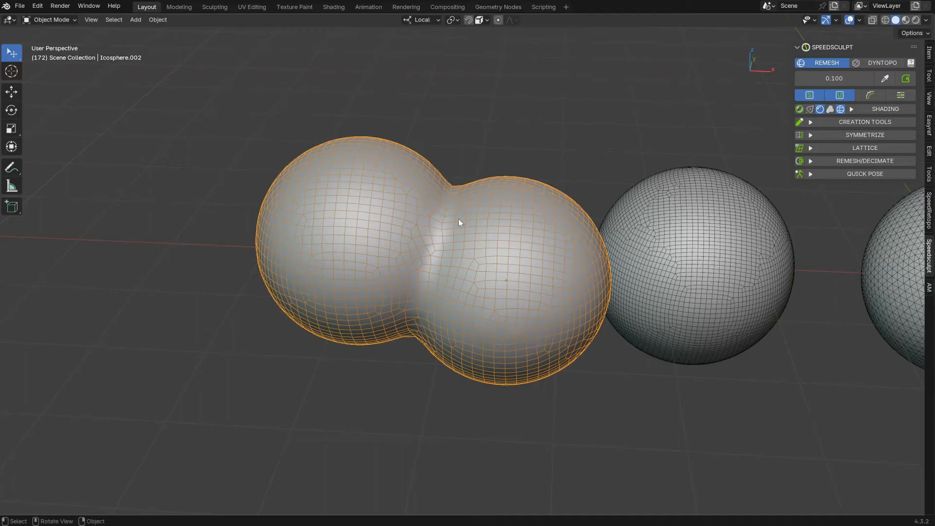
Delete the merged shape and duplicate the dense quad sphere twice, placing the two copies so they overlap
key("x")
left_click(461, 253)
left_click(677, 259)
key("shift+d")
left_click(265, 231)
key("shift+d")
left_click(367, 153)
Cut one overlapping sphere out of the other with a Difference remesh at 0.1
left_click(277, 220, "shift")
middle_click_drag(292, 214, 497, 161, "shift")
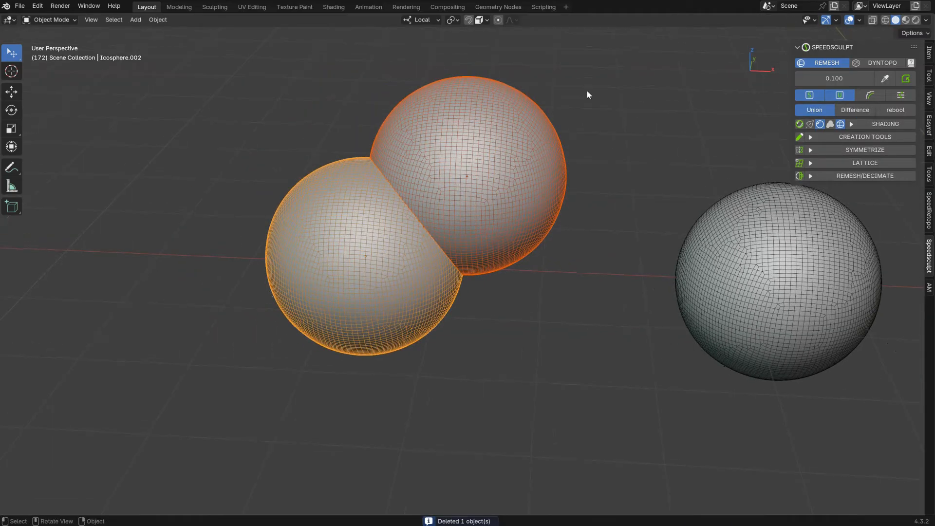
left_click(850, 110)
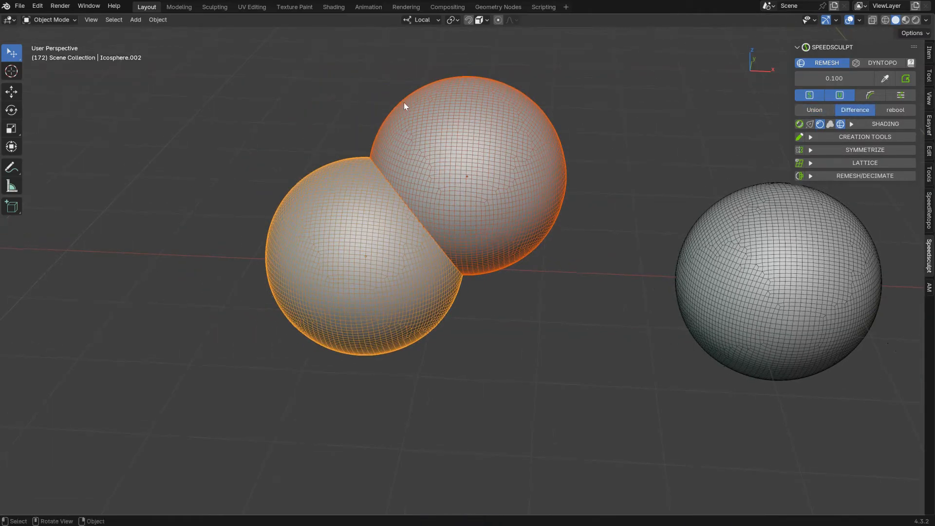
middle_click_drag(347, 189, 370, 175)
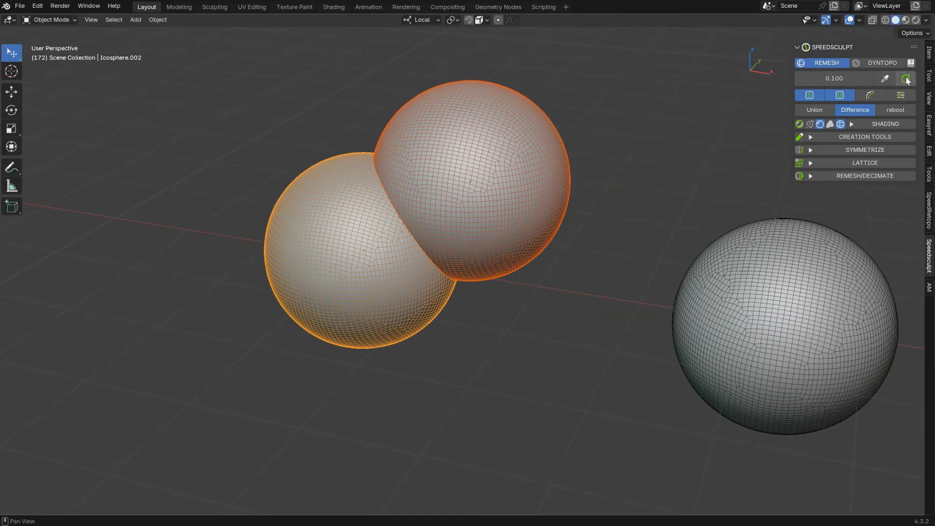
middle_click_drag(397, 206, 457, 225)
Delete the cut sphere and place a new duplicate of the dense quad sphere in the emptied area
key("Delete")
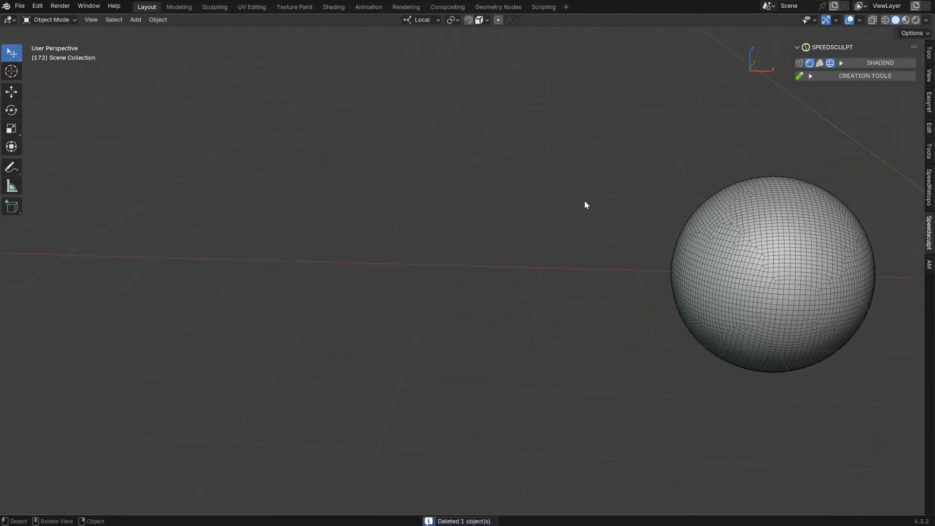
left_click(753, 253)
key("shift+d")
left_click(330, 242)
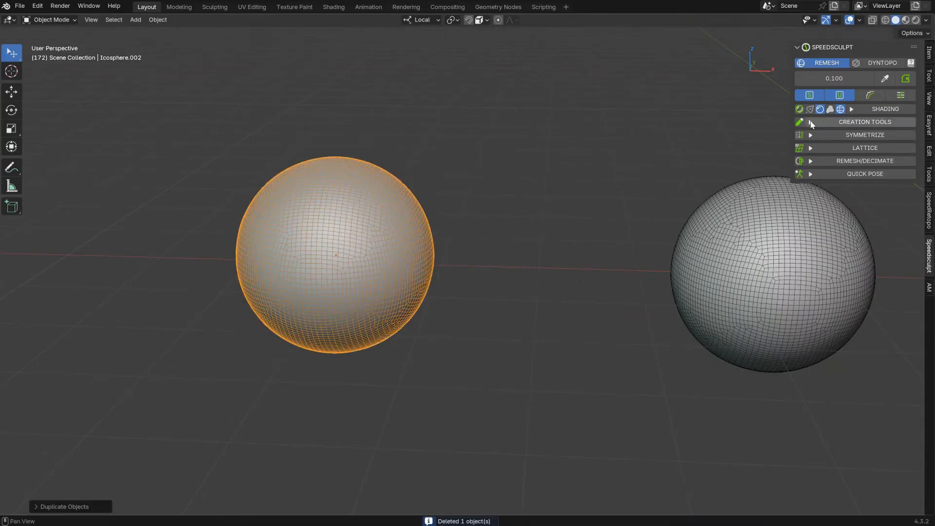
Add a cube from SpeedSculpt's primitives and move it over the new sphere copy
left_click(856, 124)
left_click(842, 178)
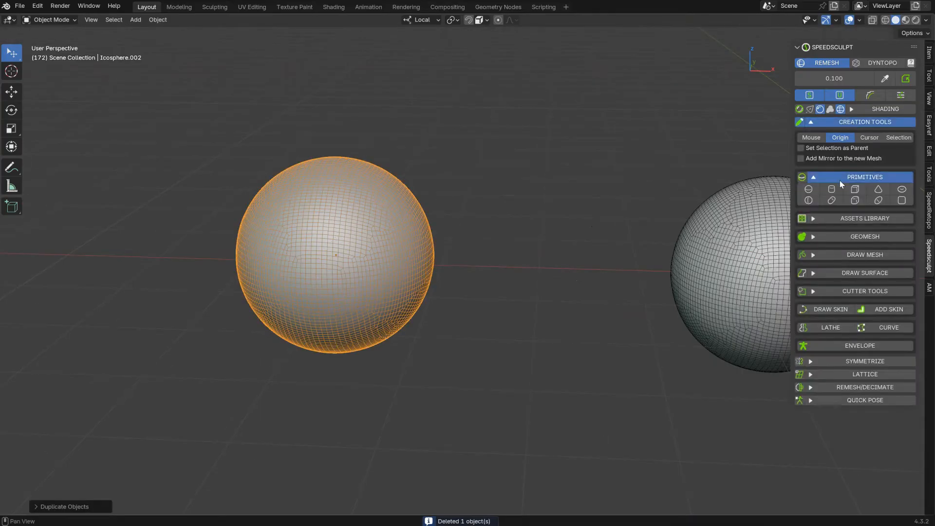
left_click(855, 192)
scroll(614, 212, "down", 4)
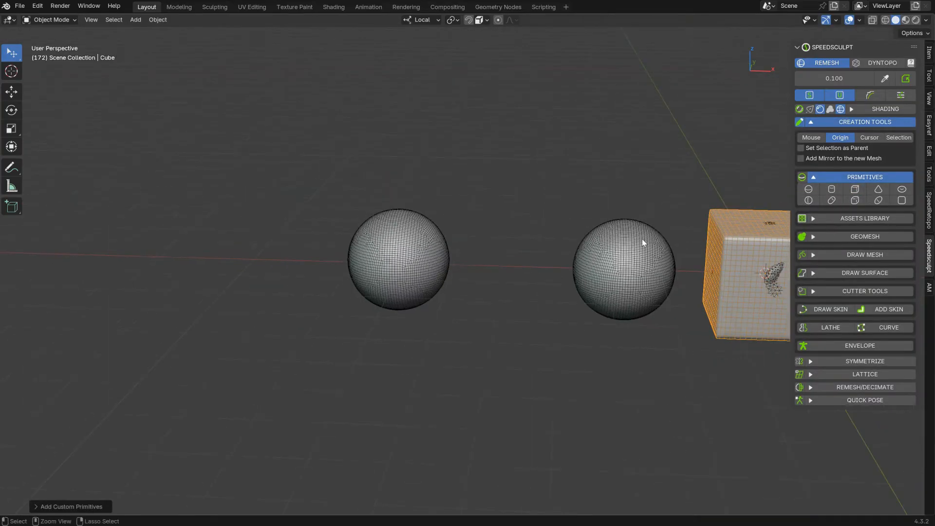
key("g")
left_click(341, 189)
middle_click_drag(341, 189, 407, 175)
Resize the cube, flatten it along its local Z axis and position it to cover the sphere's upper part
key("s")
left_click(447, 318)
key("s")
key("z")
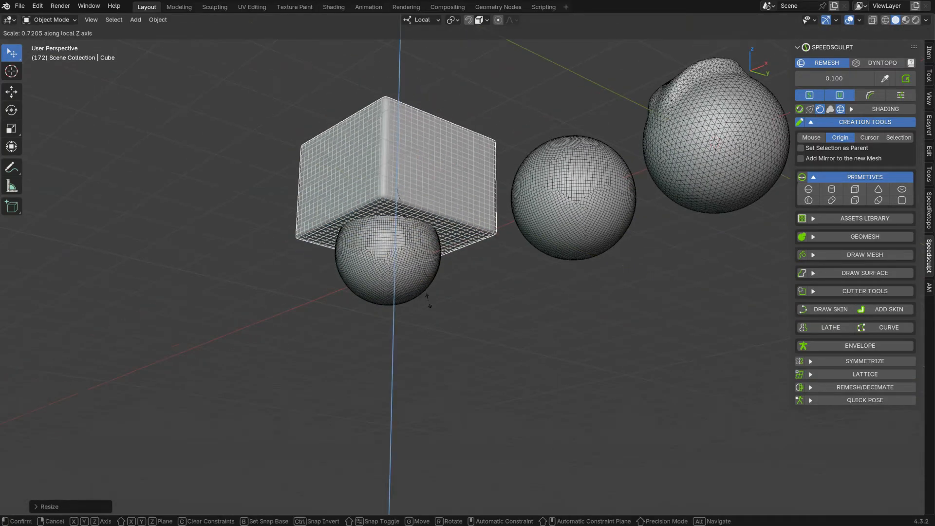
left_click(429, 279)
middle_click_drag(428, 279, 472, 252)
scroll(425, 202, "up", 2)
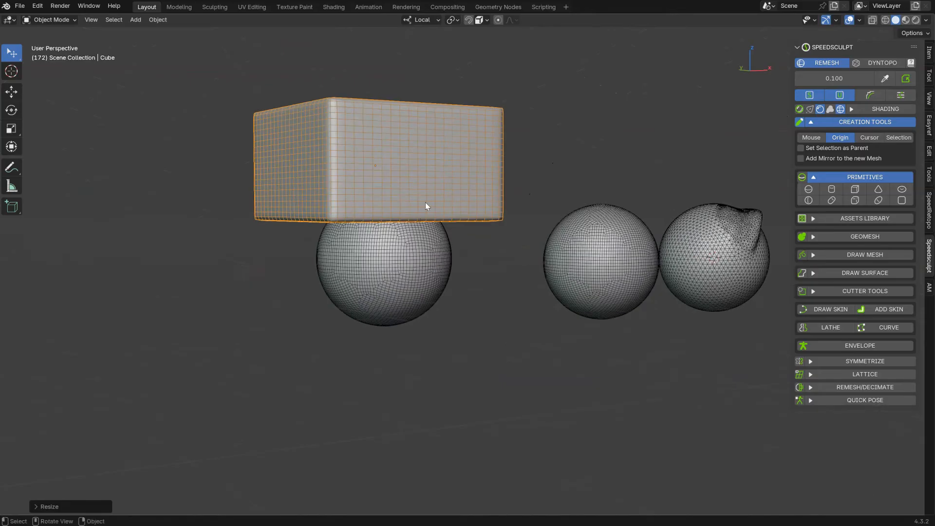
scroll(393, 254, "up", 3)
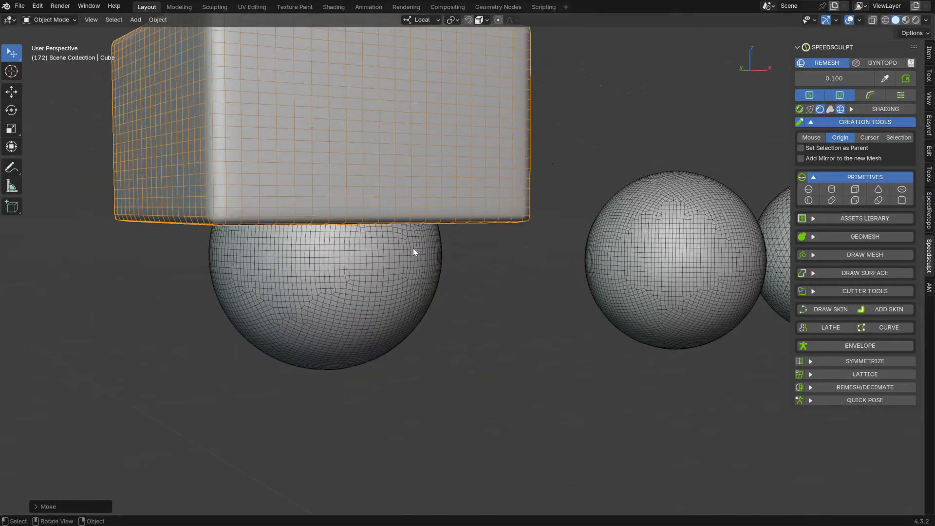
Select the cube and the sphere and split the sphere with a Rebool remesh at 0.1
left_click(429, 232, "shift")
middle_click_drag(373, 228, 421, 233, "shift")
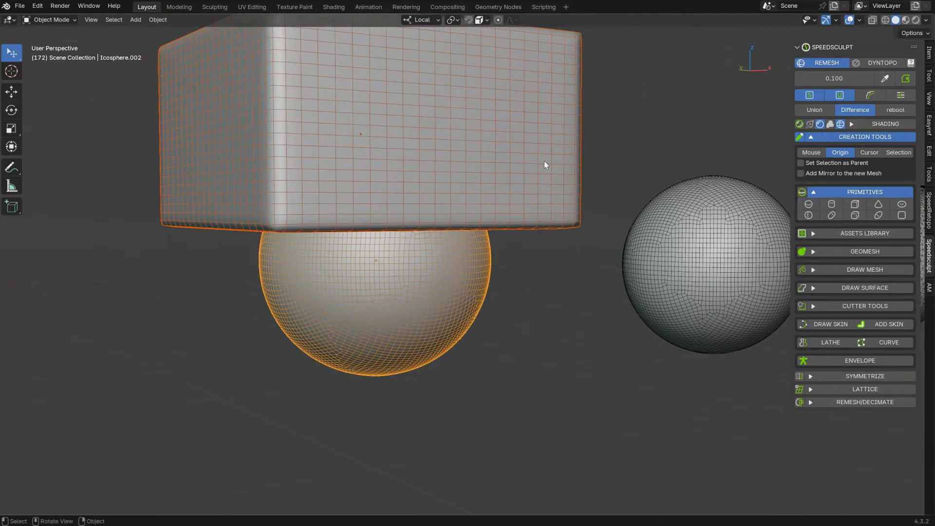
left_click(893, 110)
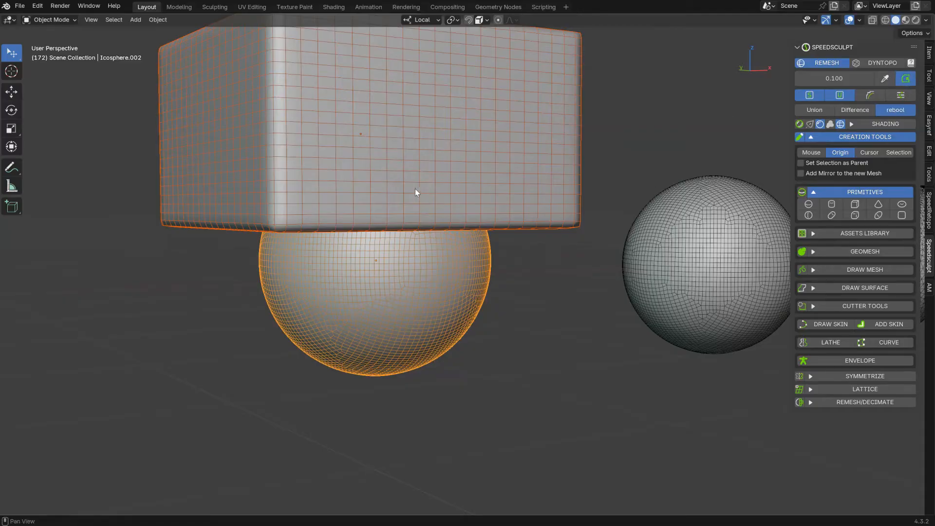
middle_click_drag(382, 183, 369, 218)
Select the intact dense quad sphere and remesh it with a detail value of 0.025
middle_click_drag(648, 172, 490, 194, "shift")
left_click(603, 194)
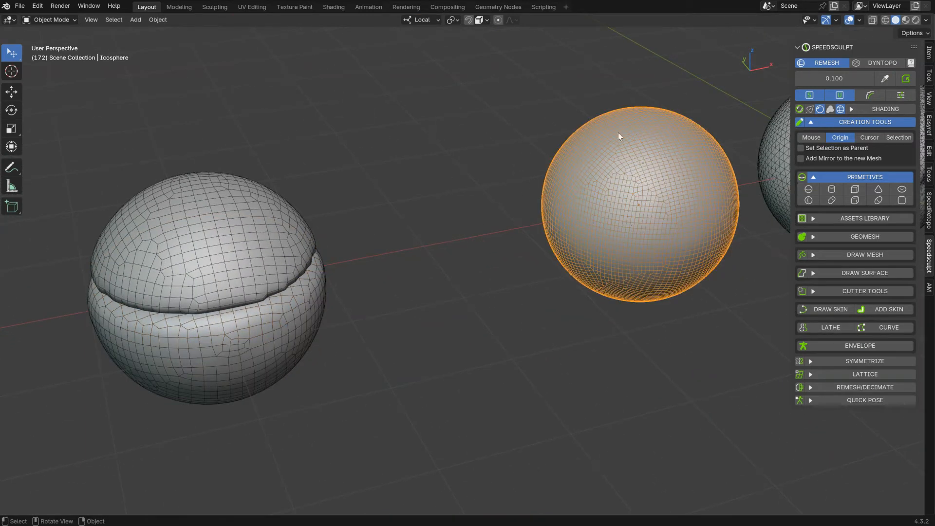
left_click(844, 73)
type("0")
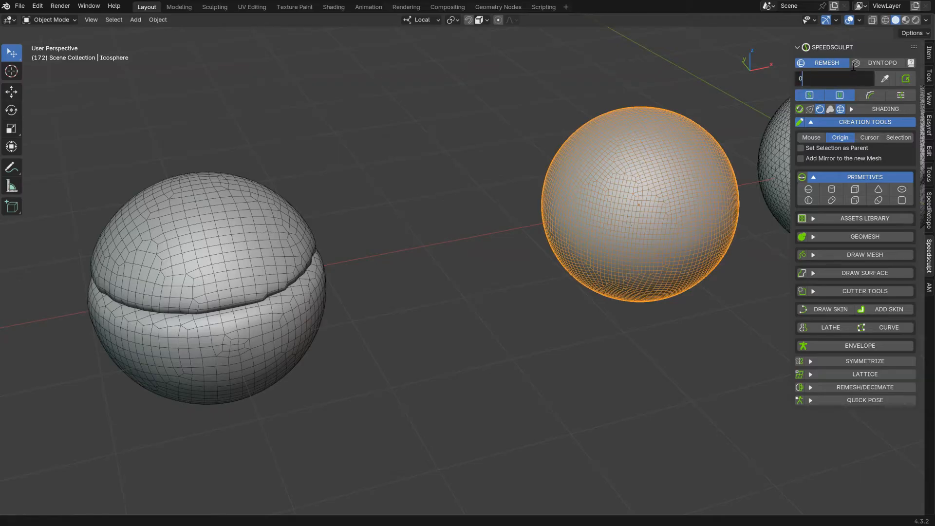
key("Return")
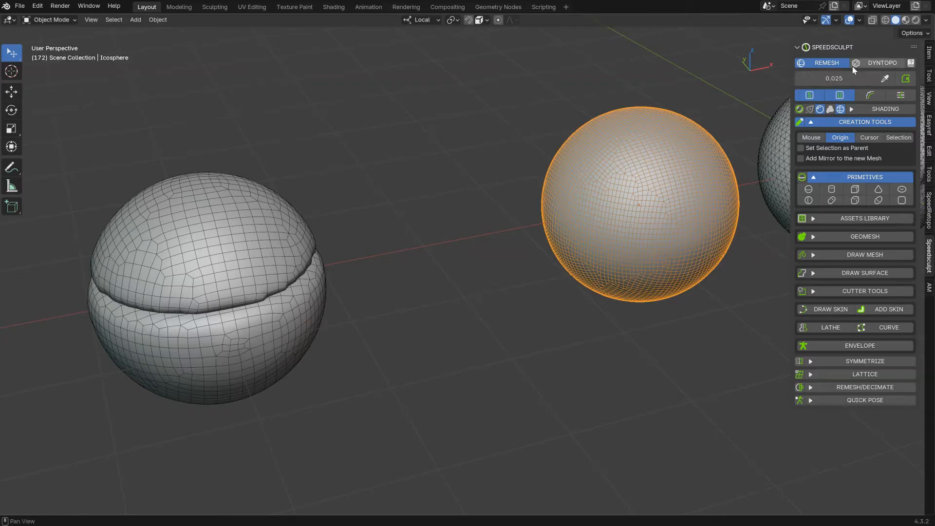
left_click(907, 79)
Duplicate the remeshed sphere and place the copy so it overlaps the original's upper part
middle_click_drag(644, 198, 553, 217, "shift")
key("shift+d")
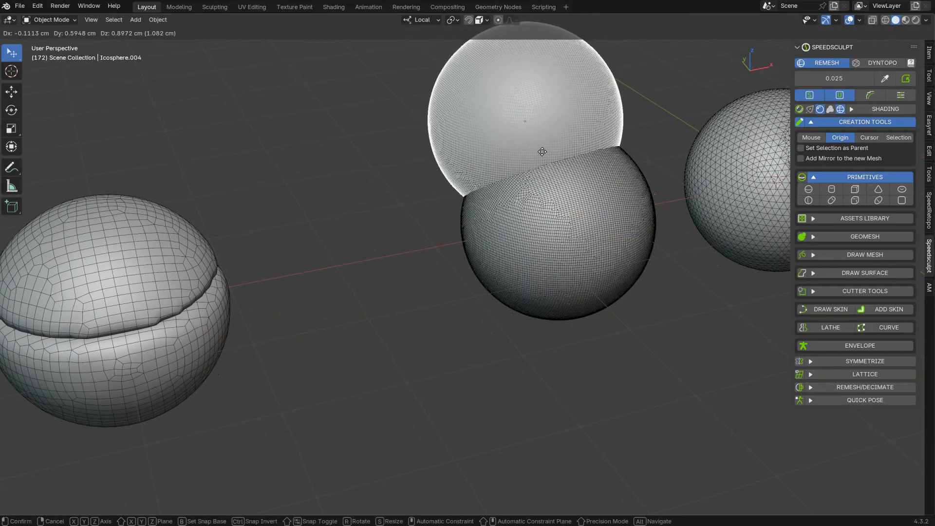
left_click(508, 186)
Select both overlapping spheres, collapse the Creation Tools section and split the original with a Rebool remesh at 0.025
middle_click_drag(507, 186, 522, 282)
left_click(521, 282, "shift")
scroll(502, 248, "up", 2)
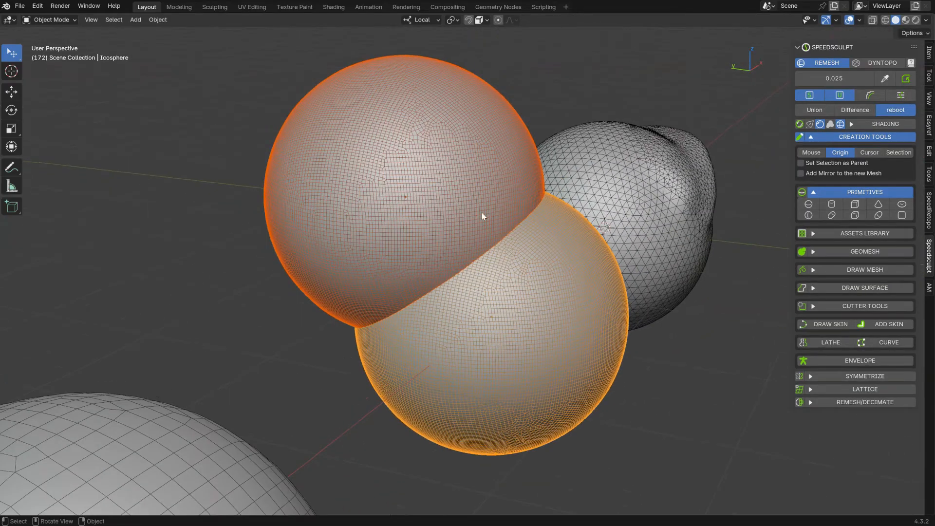
left_click(859, 139)
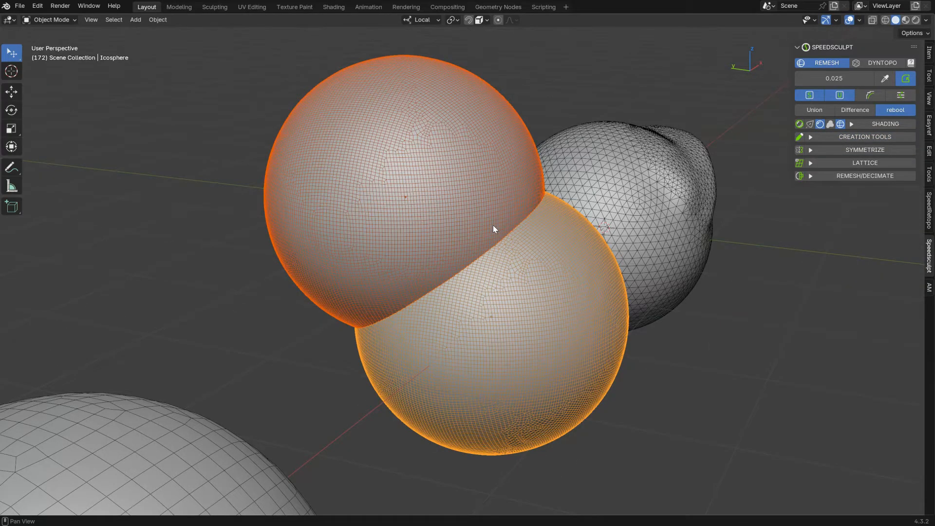
Hide the wireframe, select both pieces of the split sphere and examine the cut seam up close
left_click(484, 238)
middle_click_drag(484, 238, 509, 239)
key("z")
left_click(459, 286)
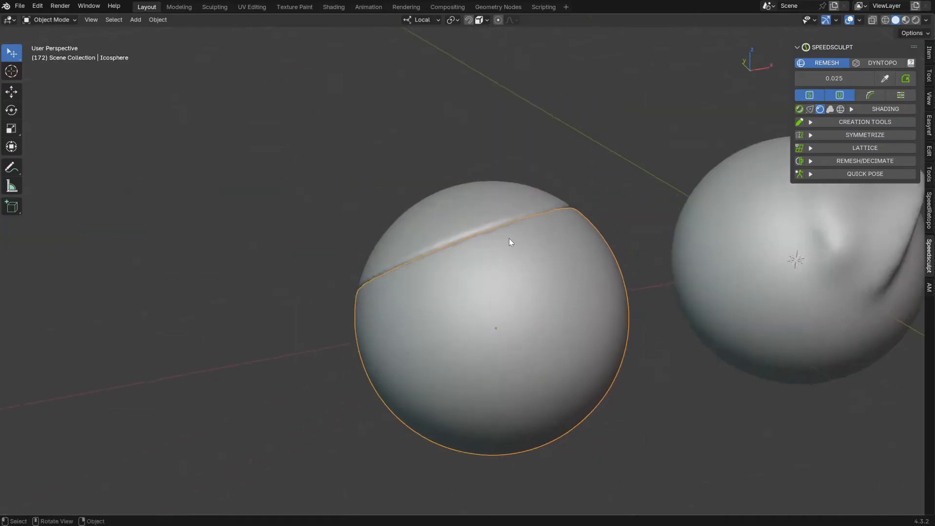
left_click(510, 200, "shift")
middle_click_drag(441, 254, 470, 262)
scroll(469, 261, "up", 3)
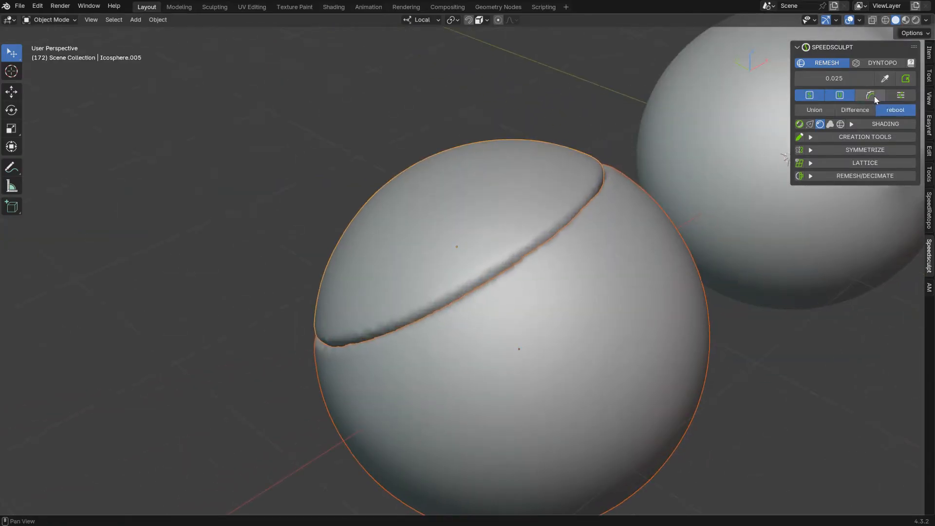
middle_click_drag(605, 183, 530, 210)
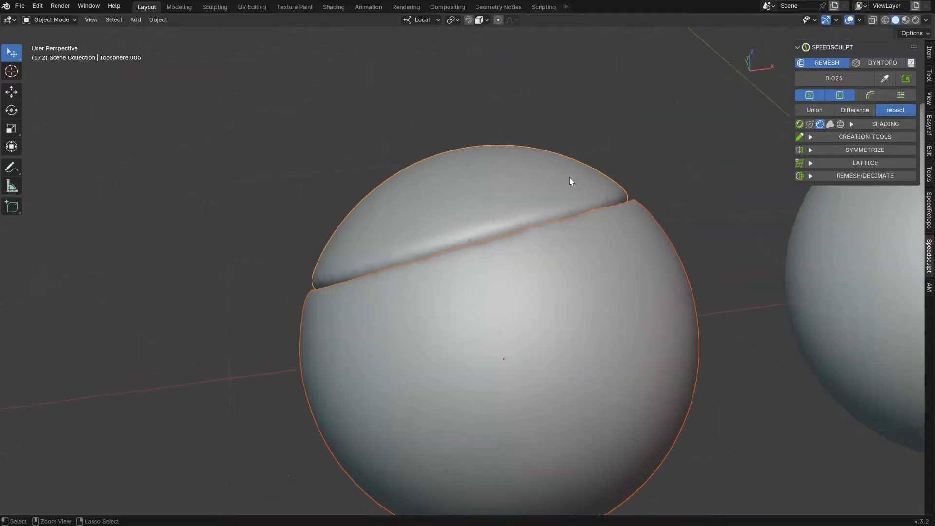
Show the wireframe again and review the advanced remesh options, closing them without changes
key("shift+z")
scroll(517, 212, "down", 1)
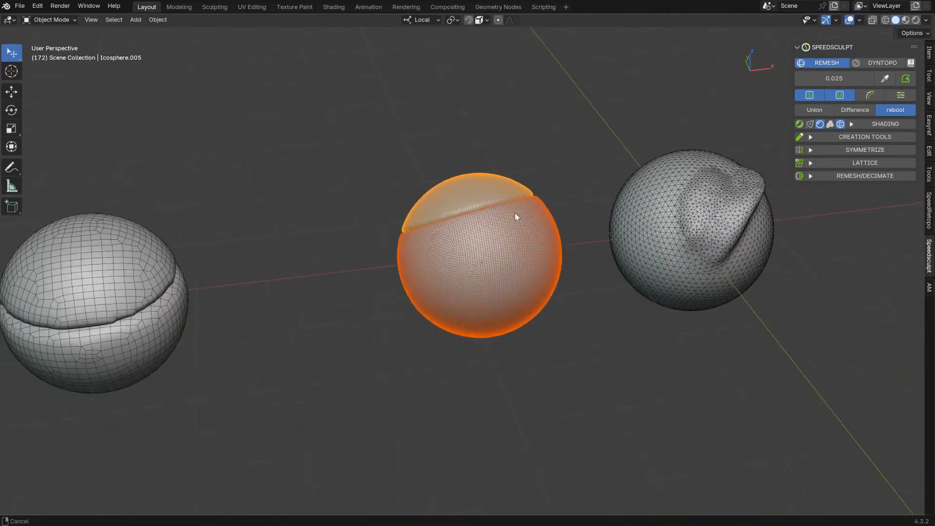
middle_click_drag(515, 213, 572, 204, "shift")
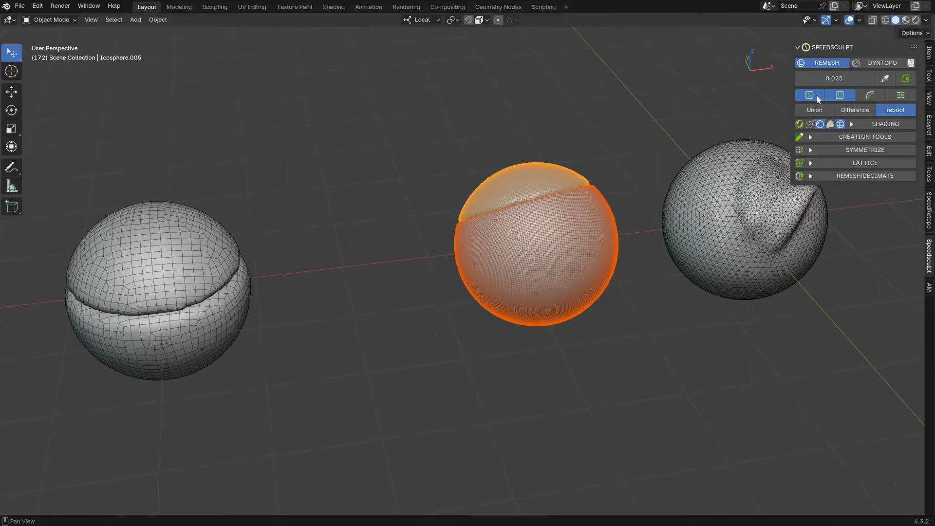
left_click(903, 97)
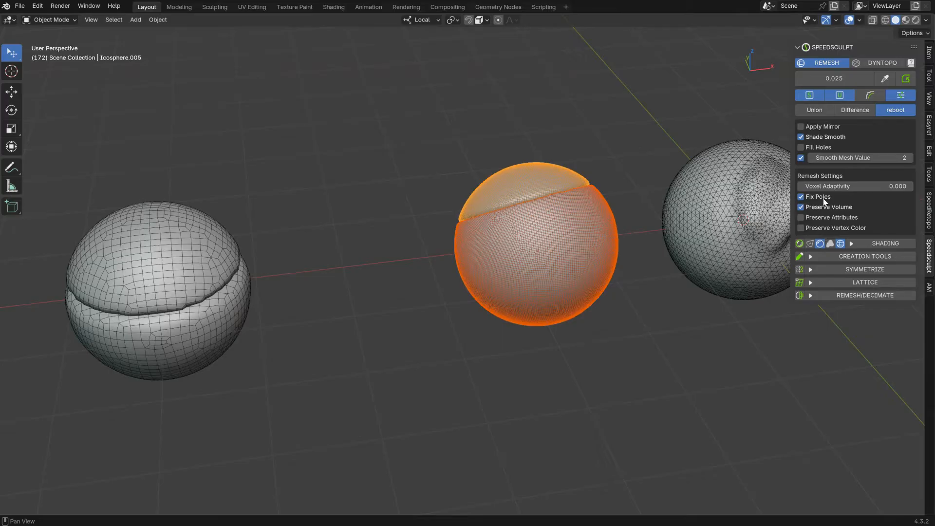
left_click(903, 95)
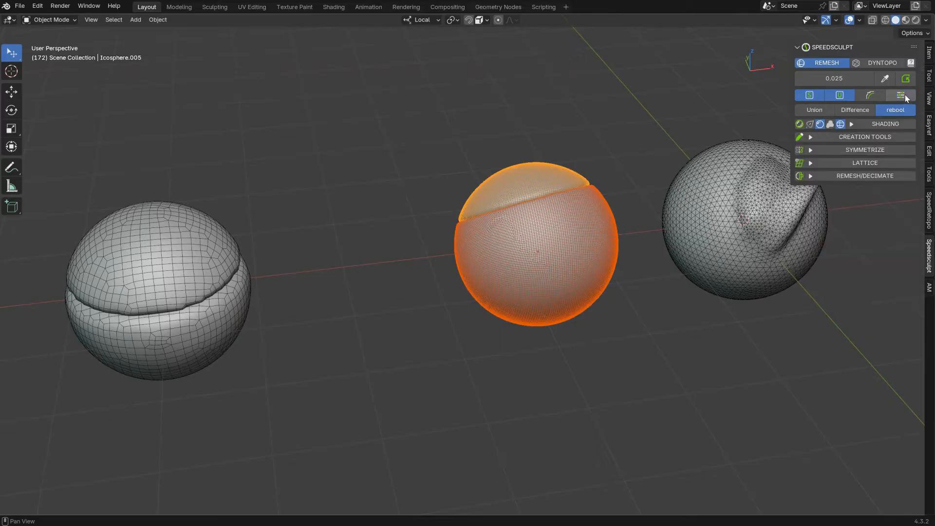
Duplicate the lower cut piece beside the low-density sphere, place a second copy overlapping above it and select both copies
left_click(544, 246)
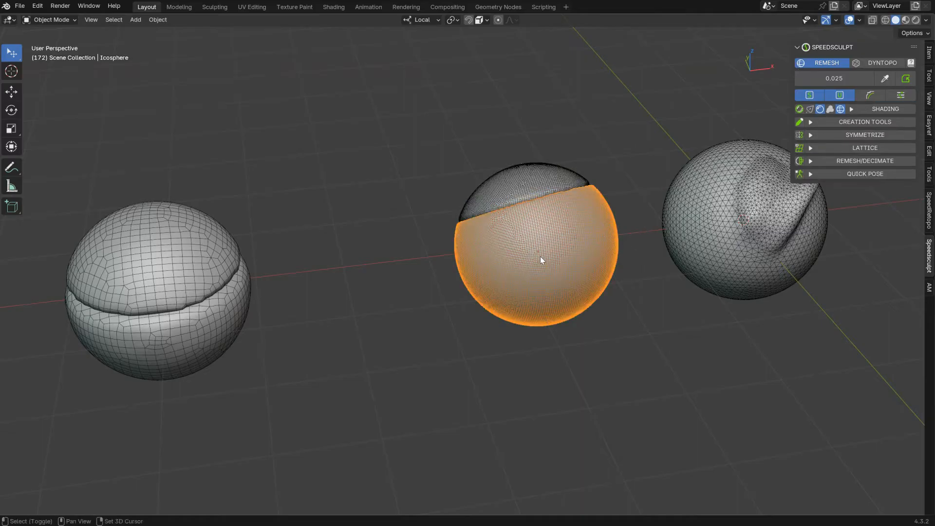
key("shift+d")
left_click(340, 261)
key("shift+d")
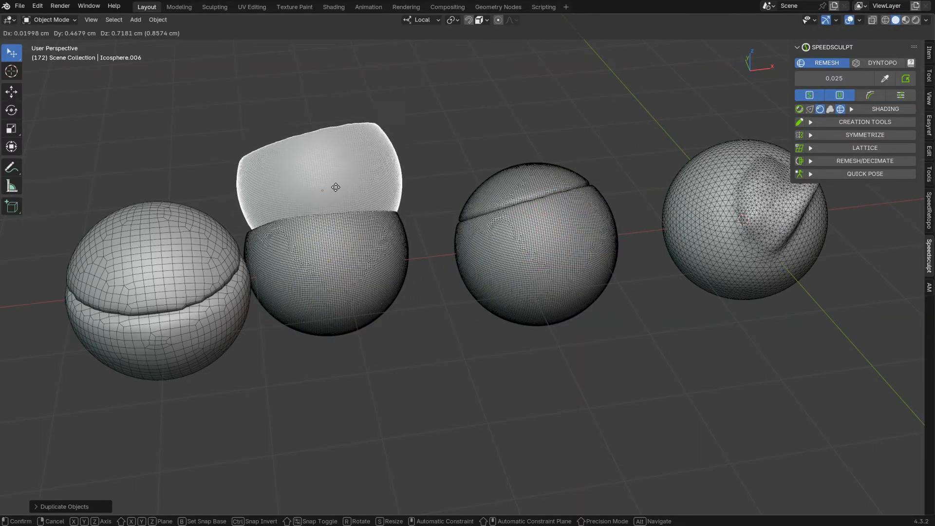
left_click(366, 191)
left_click(342, 279, "shift")
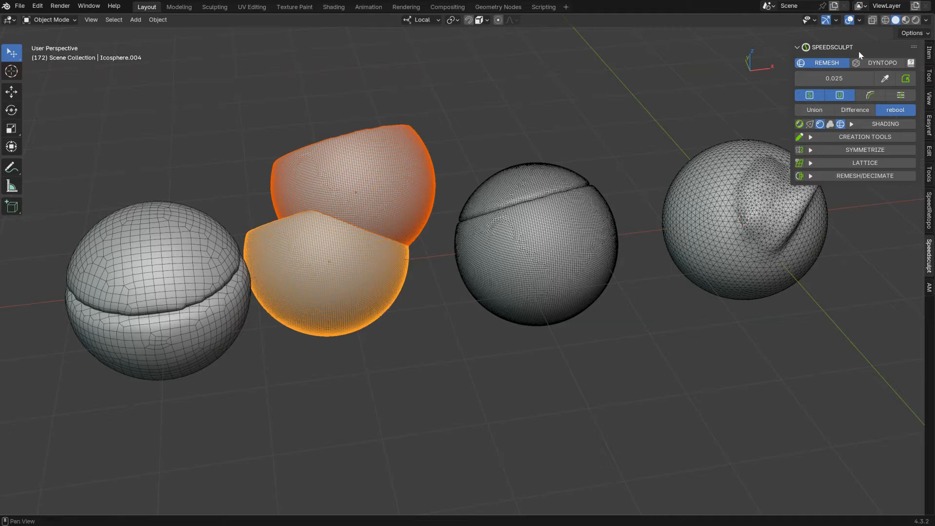
Switch SpeedSculpt to Dyntopo mode, duplicate the sculpted triangulated sphere and place the copy so the two overlap
left_click(873, 63)
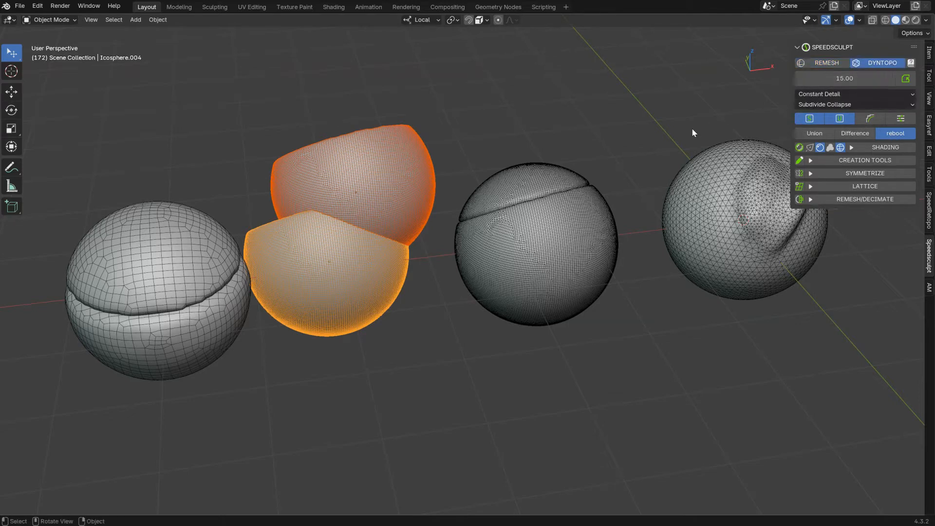
scroll(655, 179, "down", 2)
middle_click_drag(656, 178, 569, 205, "shift")
left_click(473, 301)
middle_click_drag(473, 300, 492, 276)
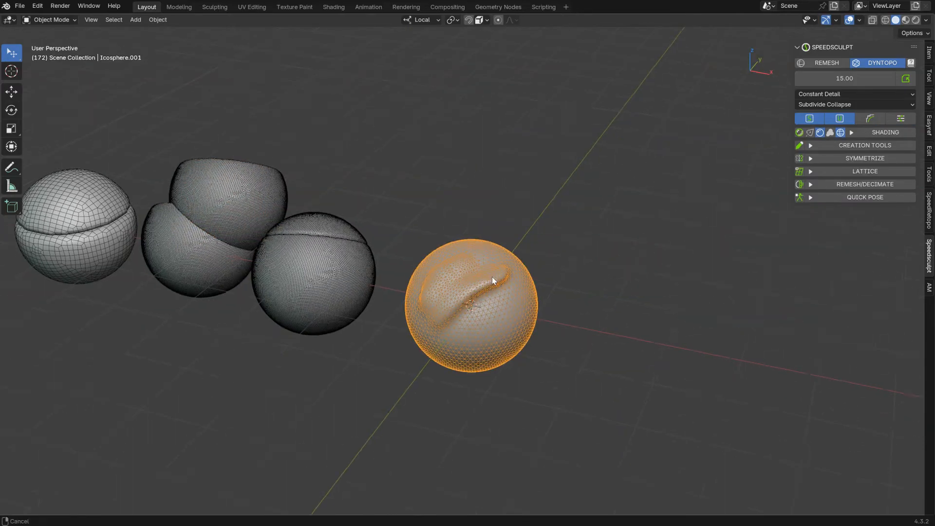
scroll(487, 258, "up", 2)
key("shift+d")
left_click(599, 201)
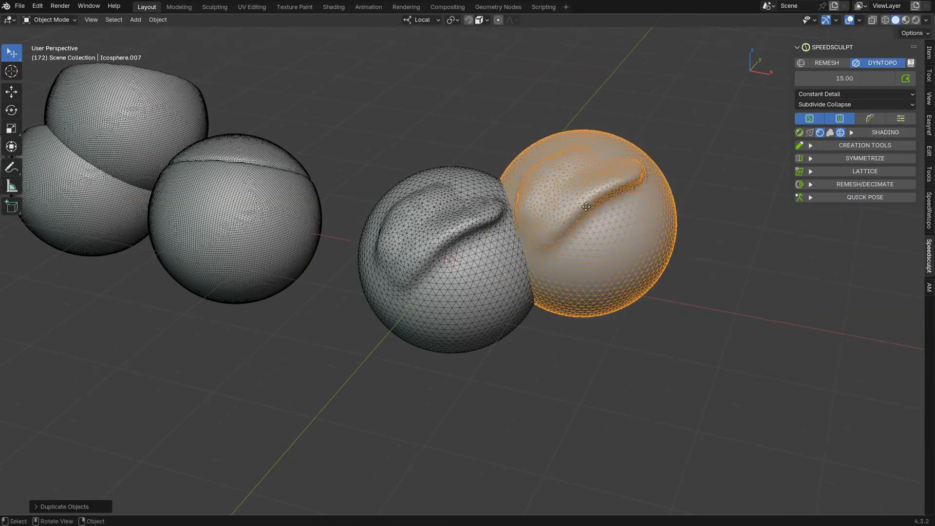
Select both sculpted spheres and merge them with a Dyntopo Union at detail 15
left_click(478, 243, "shift")
left_click(825, 134)
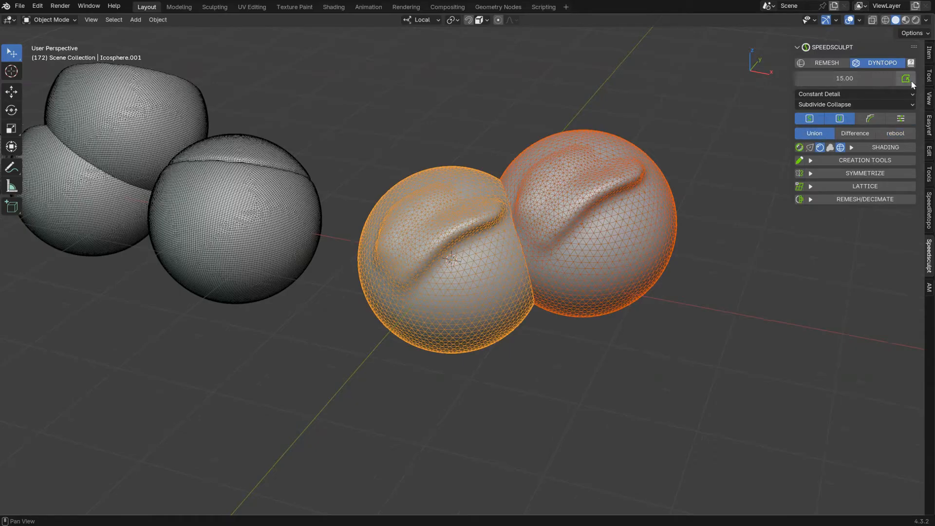
middle_click_drag(525, 285, 534, 230)
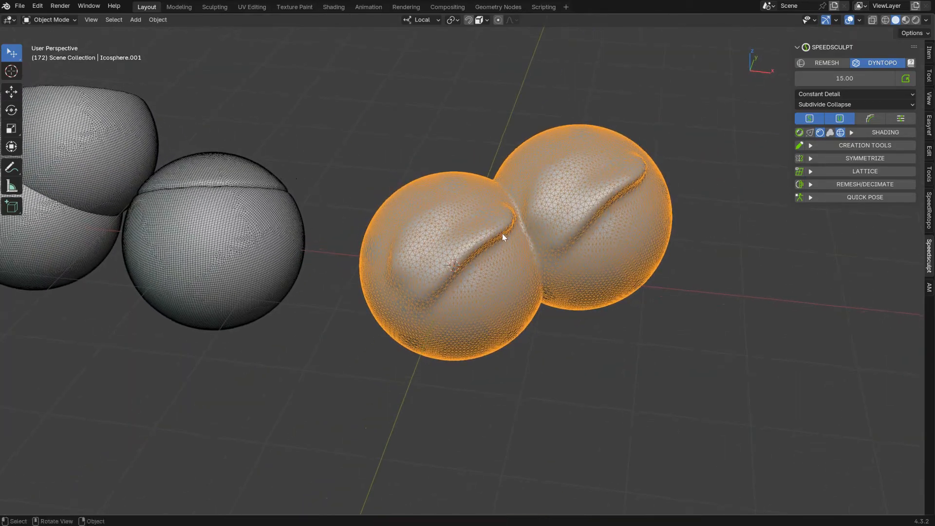
Duplicate the merged spheres, place the copy over their upper part and subtract it with a Dyntopo Difference at detail 15
key("shift+d")
left_click(460, 209)
left_click(448, 259, "shift")
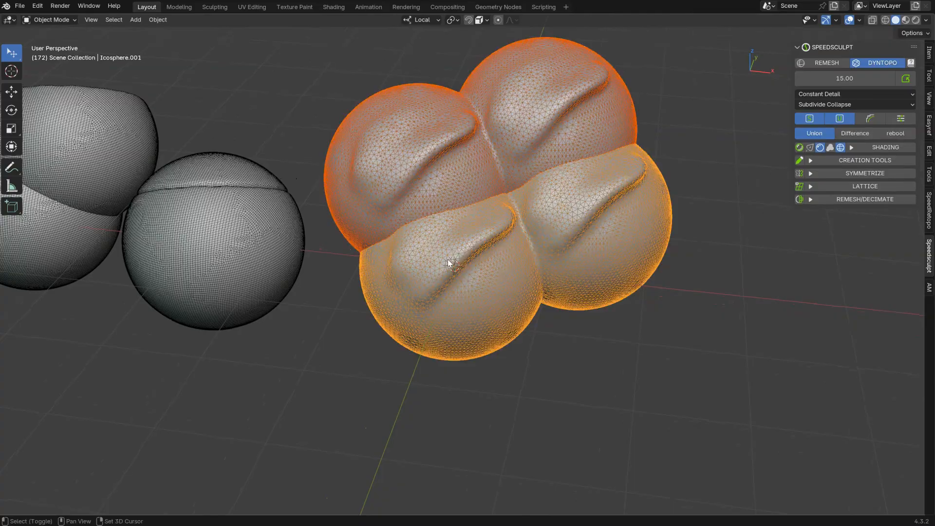
left_click(857, 136)
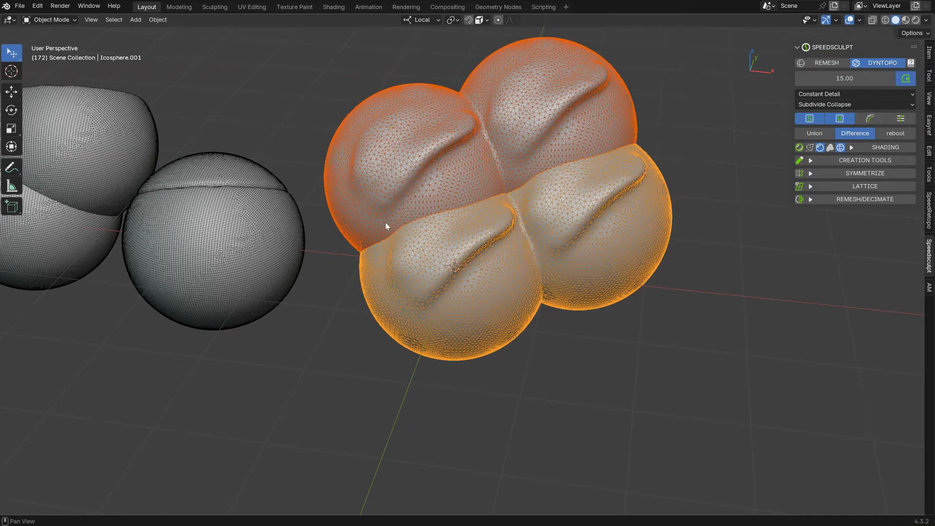
middle_click_drag(606, 173, 607, 139)
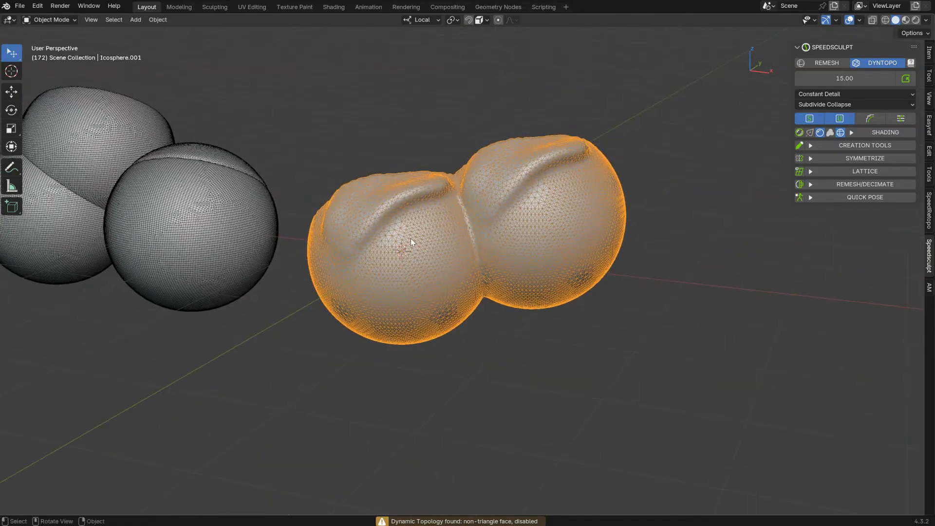
Add a cube from SpeedSculpt's primitives and move it so it overlaps the upper part of the cut double sphere
left_click(811, 145)
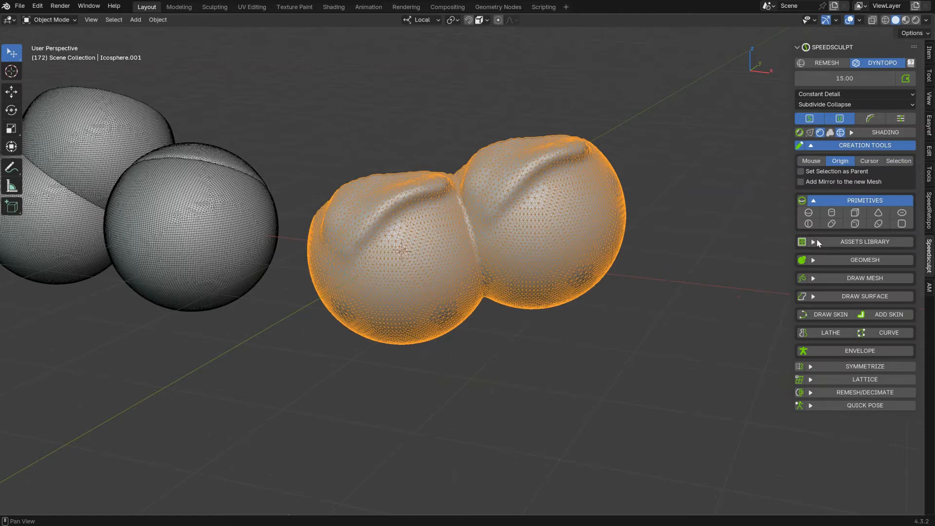
left_click(861, 211)
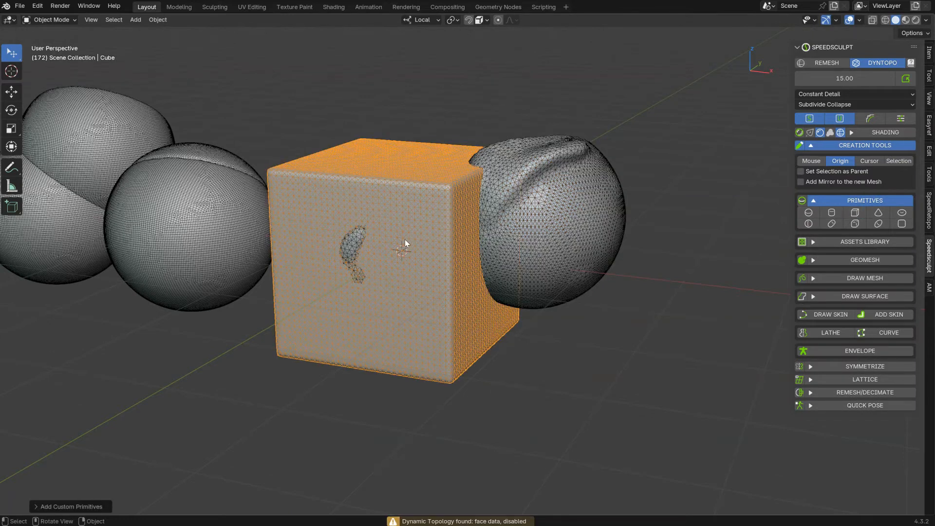
key("g")
left_click(586, 86)
middle_click_drag(601, 141, 545, 136)
Select the cube and the double sphere, split the shape with a Dyntopo Rebool at detail 15 and check the separate pieces
left_click(475, 207, "shift")
middle_click_drag(475, 207, 502, 214)
left_click(872, 137)
left_click(896, 136)
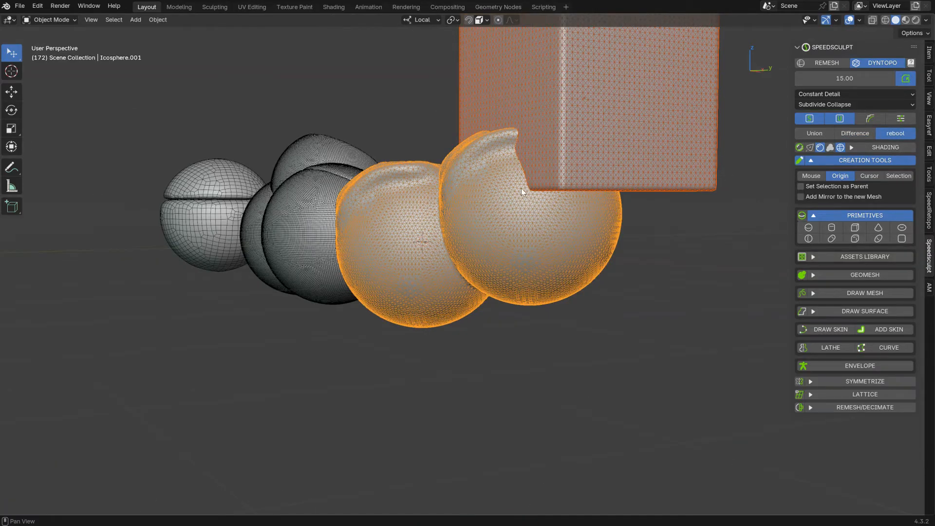
middle_click_drag(627, 193, 452, 198)
left_click(378, 183)
left_click(381, 191)
left_click(391, 163)
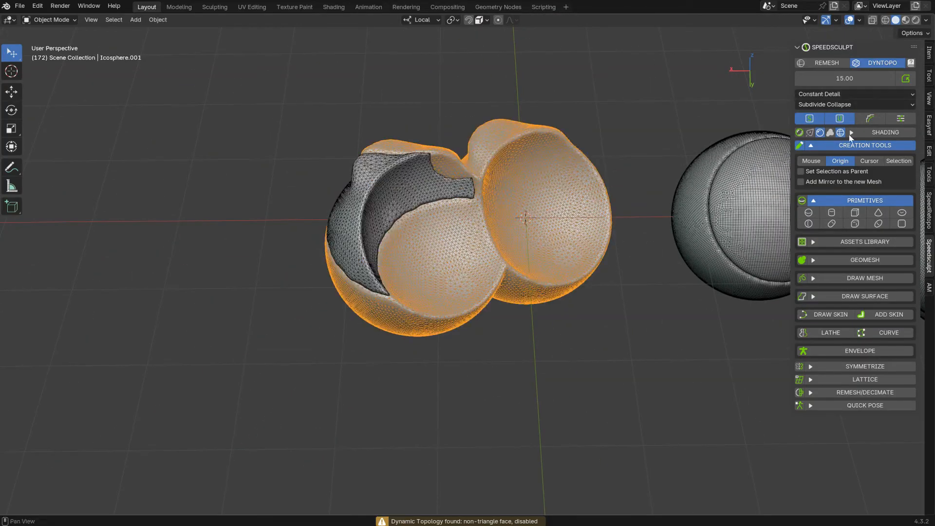
Compare the Remesh and Dyntopo modes, collapse the Creation Tools section and return to Remesh mode
left_click(853, 64)
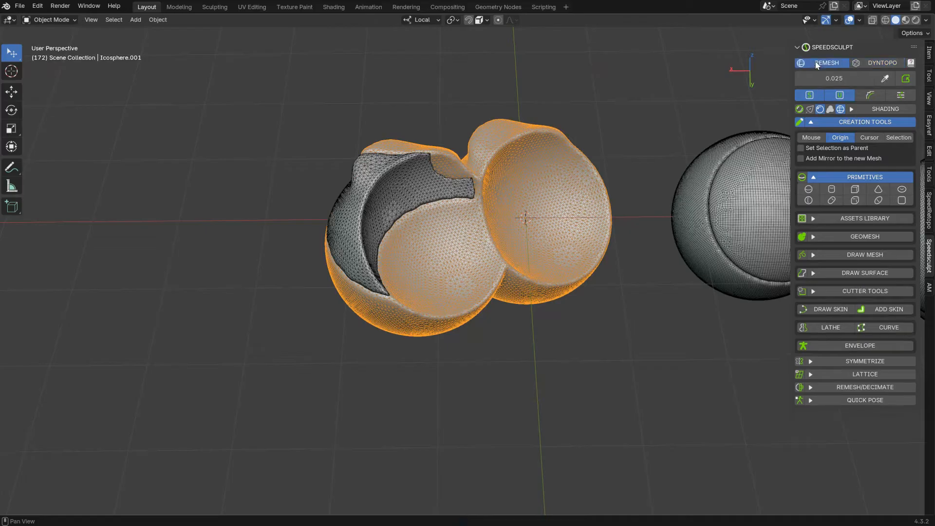
left_click(878, 62)
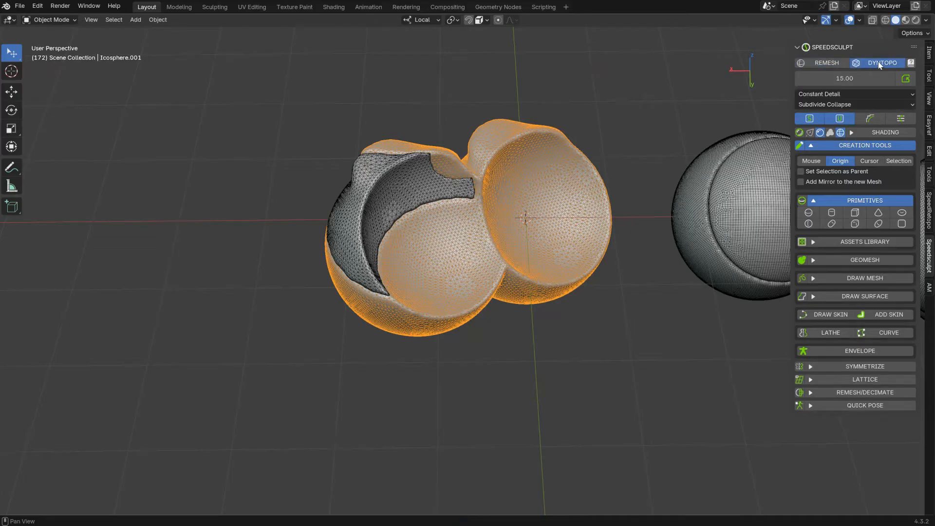
left_click(856, 145)
left_click(818, 63)
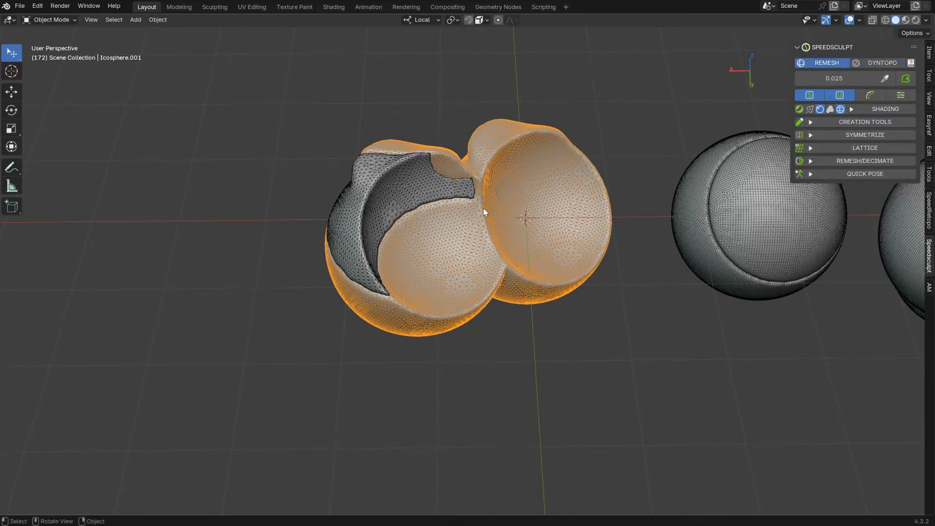
middle_click_drag(731, 207, 653, 232, "shift")
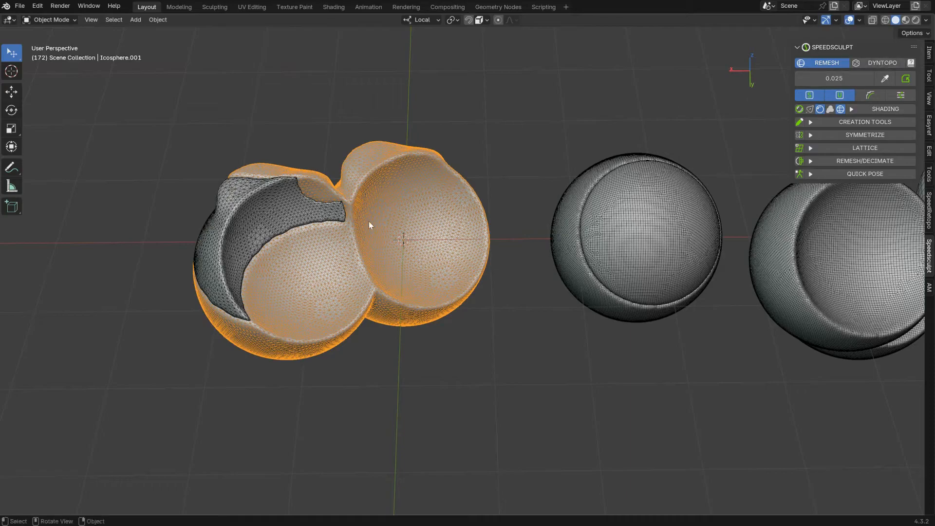
Select both Rebool pieces to review the boolean options, reselect only the main piece and expand Creation Tools
left_click(247, 216, "shift")
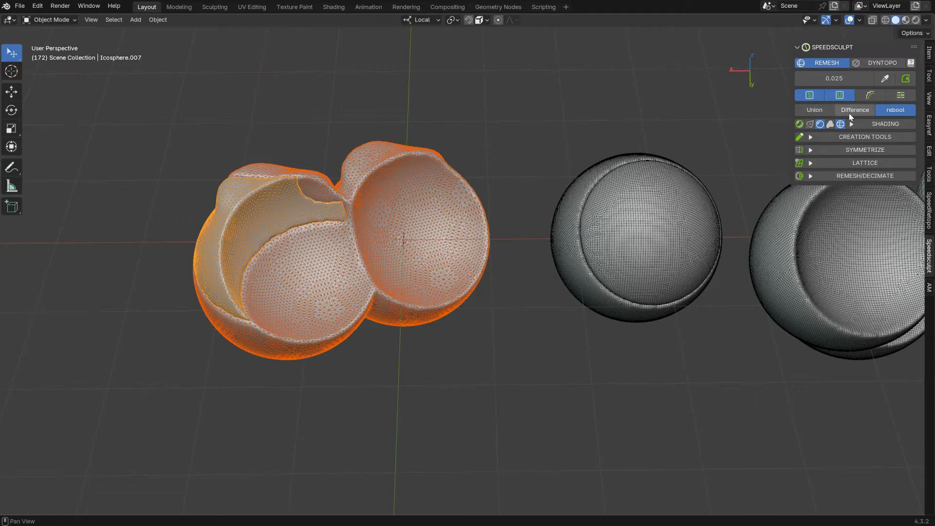
middle_click_drag(352, 266, 417, 253)
left_click(417, 253)
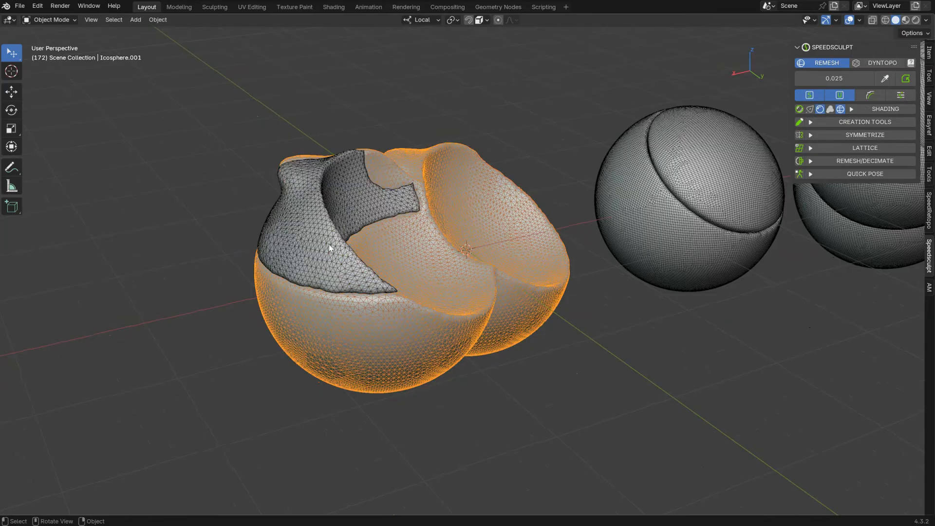
left_click(837, 121)
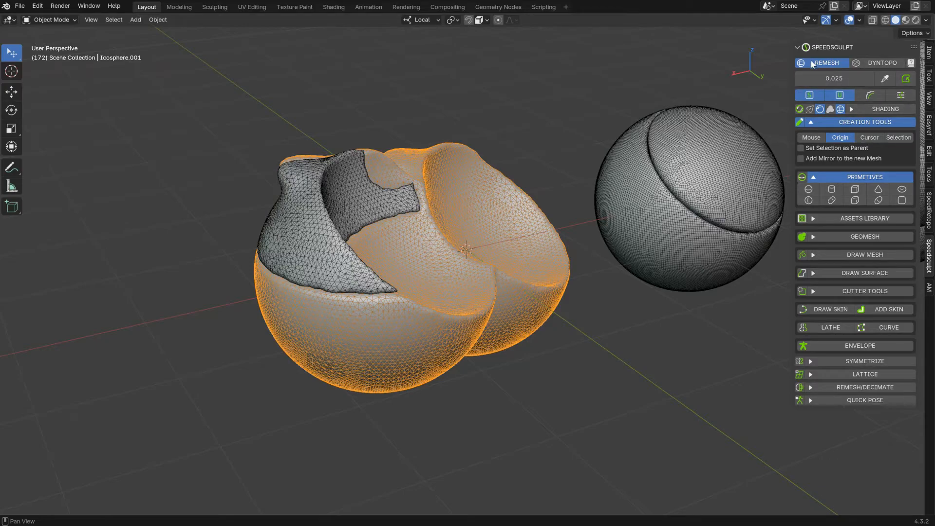
Switch to Dyntopo mode and back to Remesh to compare the two modes
left_click(880, 63)
left_click(825, 62)
middle_click_drag(628, 189, 601, 204)
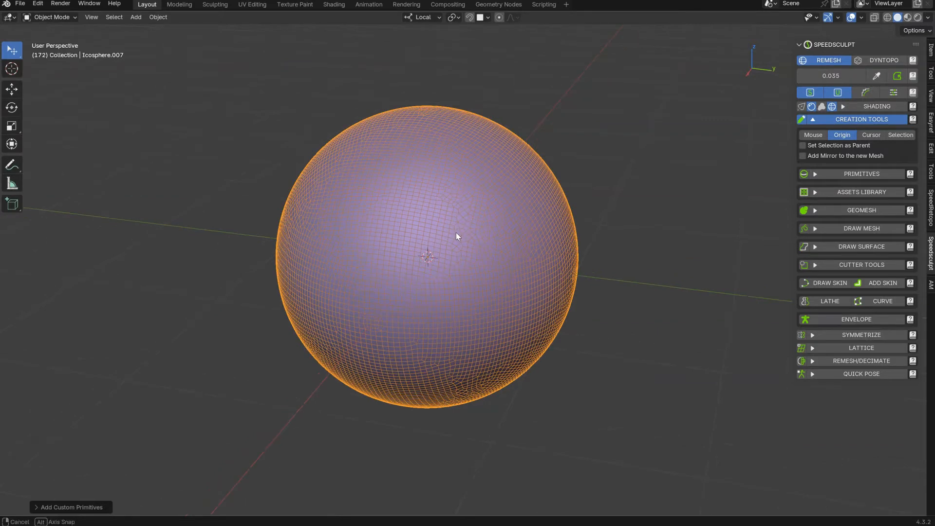
Enter Sculpt Mode on the sphere and remesh it with a voxel size of 0.080
key("ctrl+Tab")
left_click(475, 215)
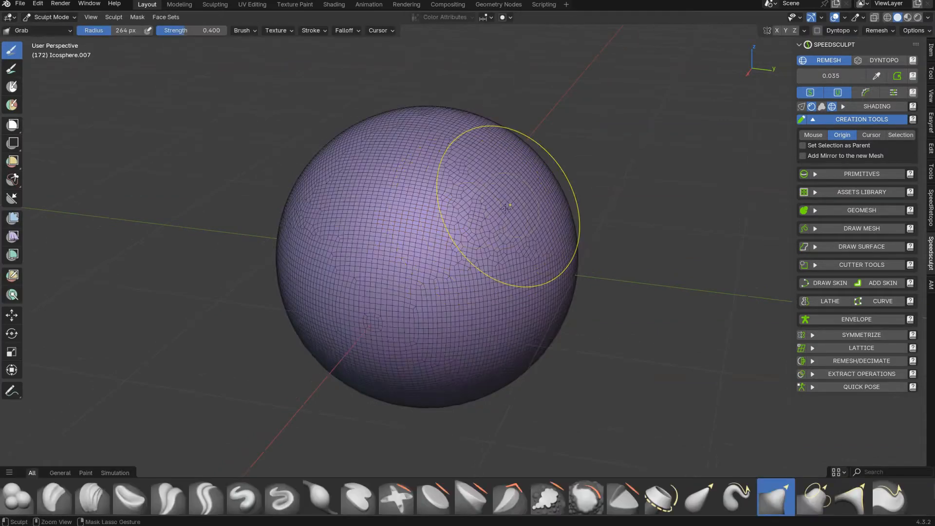
scroll(477, 229, "down", 2)
key("r")
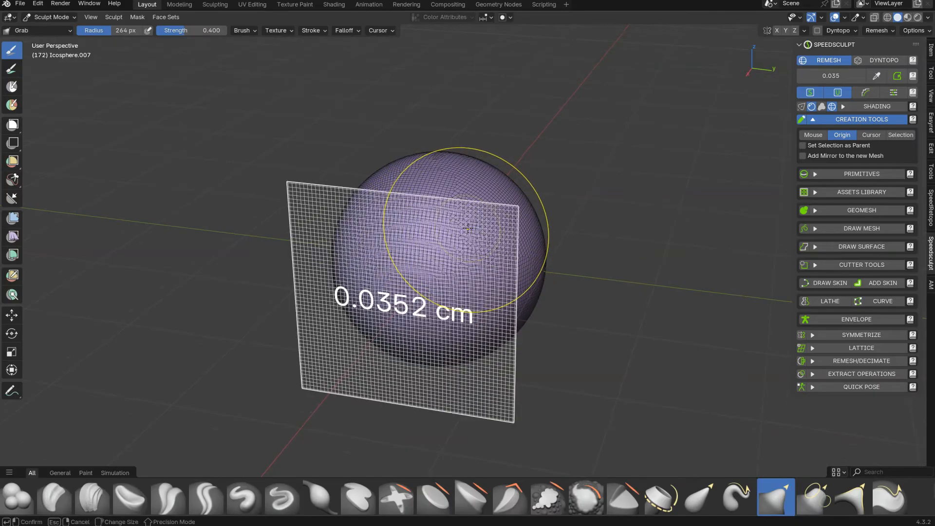
left_click(439, 245)
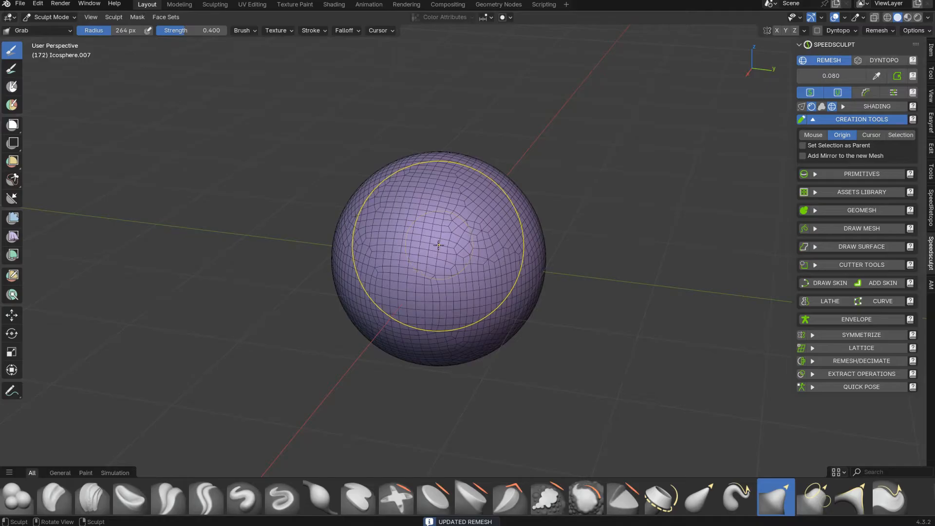
mouse_move(439, 245)
left_mouse_down()
mouse_move(498, 242)
mouse_move(409, 249)
left_mouse_up()
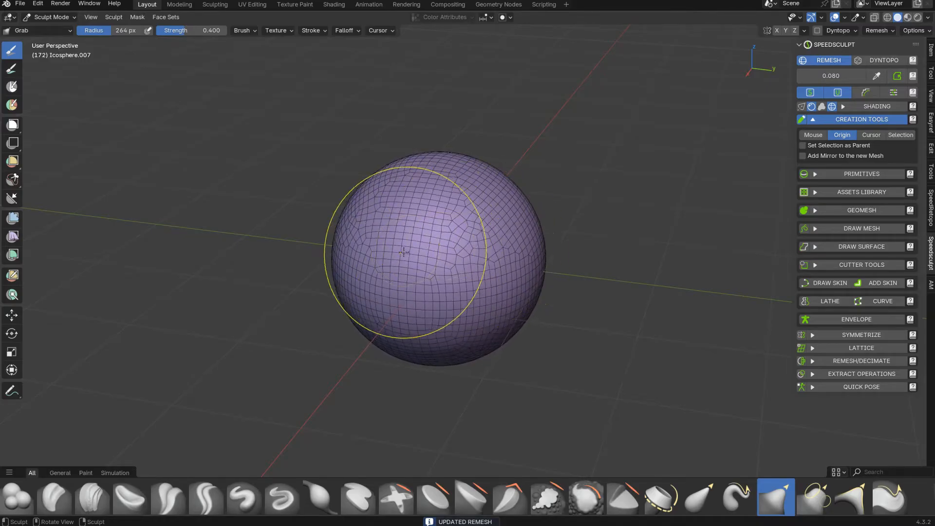
Pull a long lobe out of each side of the sphere with the Grab brush, remeshing after each pull
middle_click_drag(460, 232, 468, 225)
scroll(482, 225, "down", 1)
left_click_drag(492, 225, 658, 149)
key("ctrl+r")
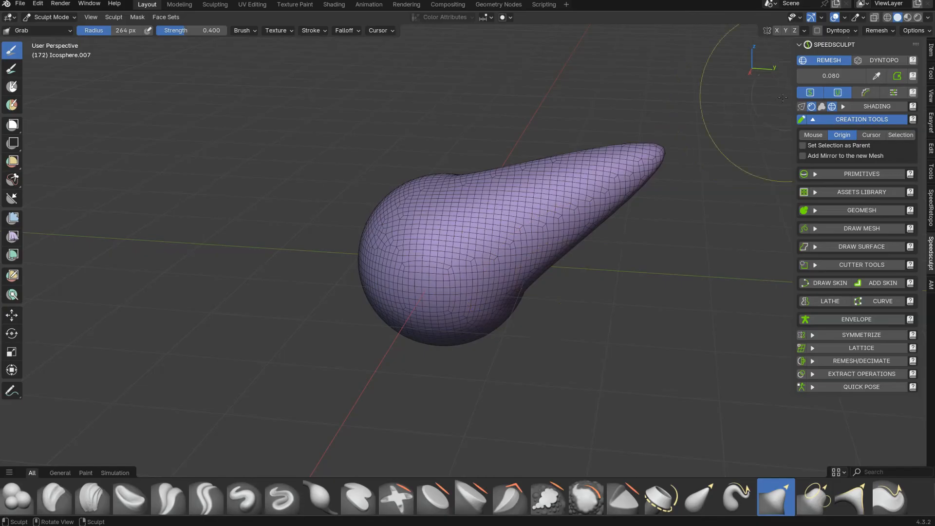
middle_click_drag(425, 260, 436, 226)
left_click_drag(379, 218, 71, 115)
key("ctrl+r")
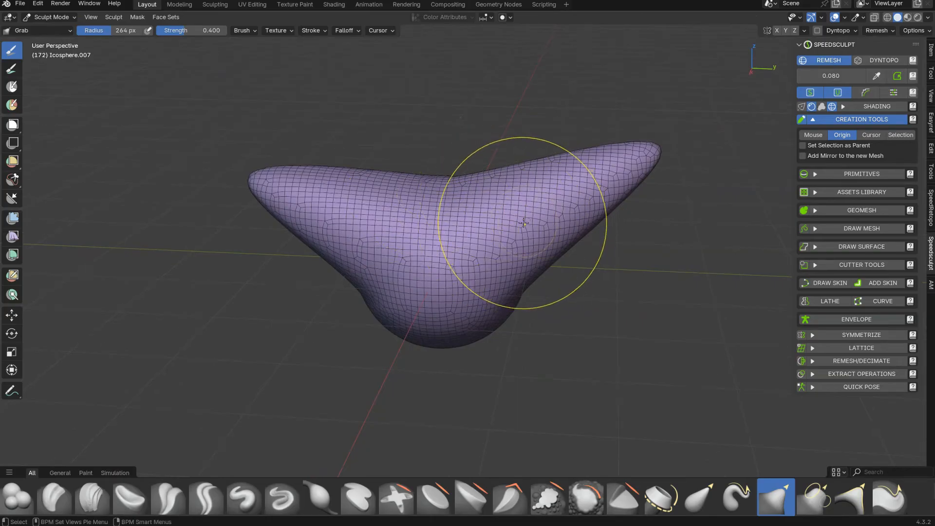
Return to Object Mode, duplicate the two-lobed shape directly above the original with a slight overlap, and select both copies
key("ctrl+Tab")
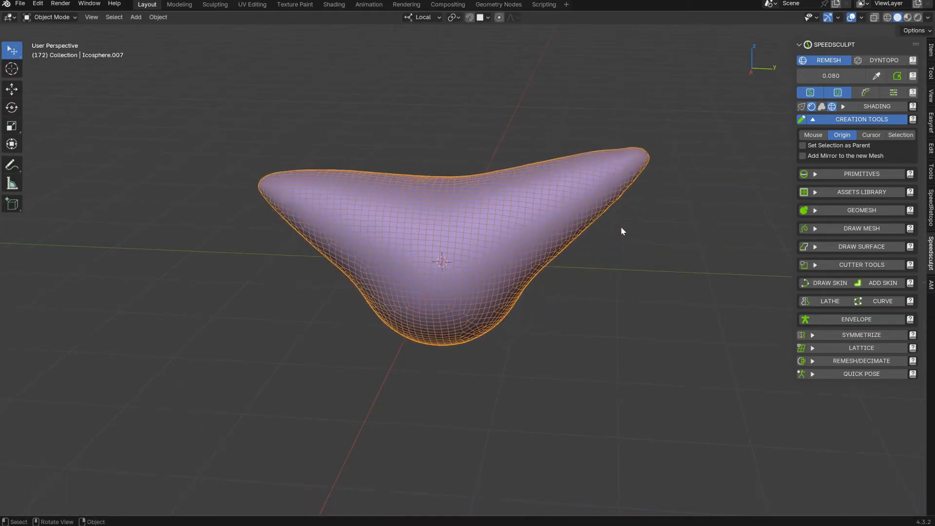
key("ctrl+Tab")
left_click_drag(544, 224, 471, 225)
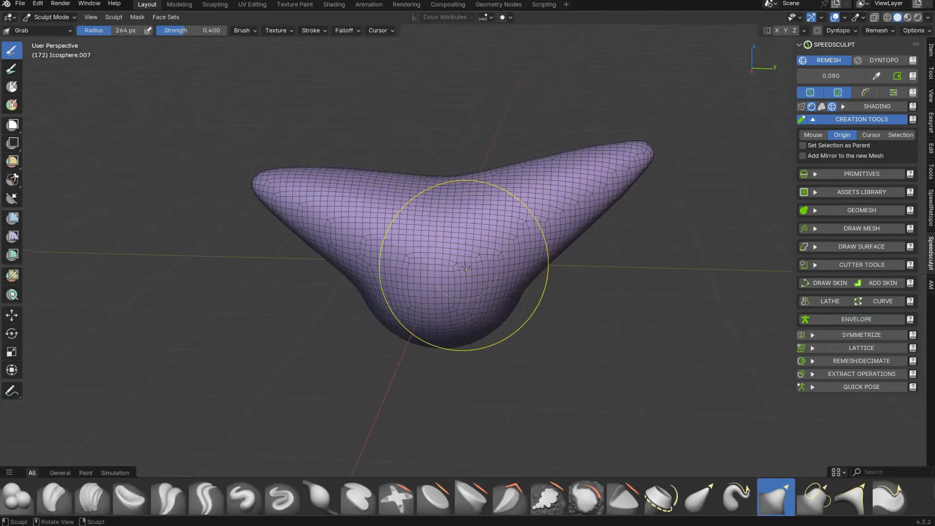
key("ctrl+Tab")
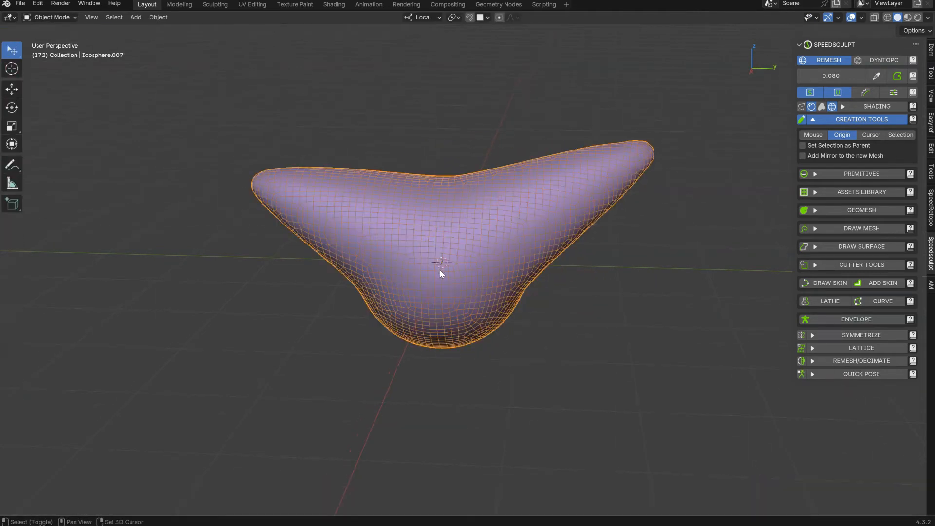
key("shift+d")
left_click(441, 153)
middle_click_drag(447, 205, 437, 250, "shift")
left_click(445, 260, "shift")
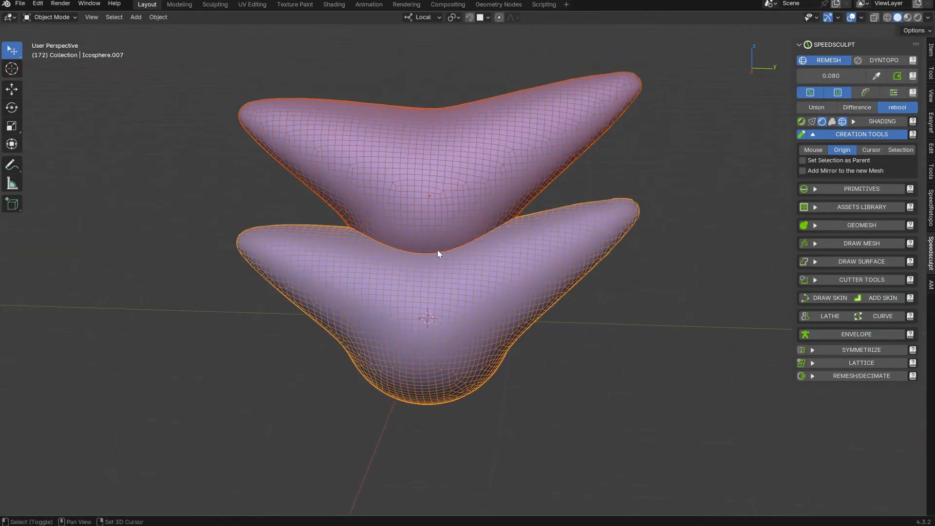
Merge the two overlapping shapes with a Remesh Union at 0.080
left_click(811, 106)
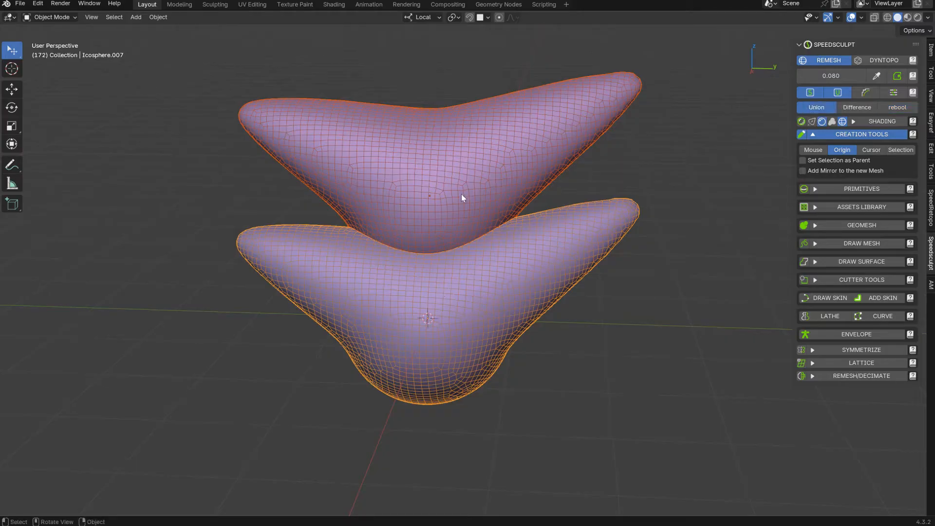
key("ctrl+d")
key("ctrl+d")
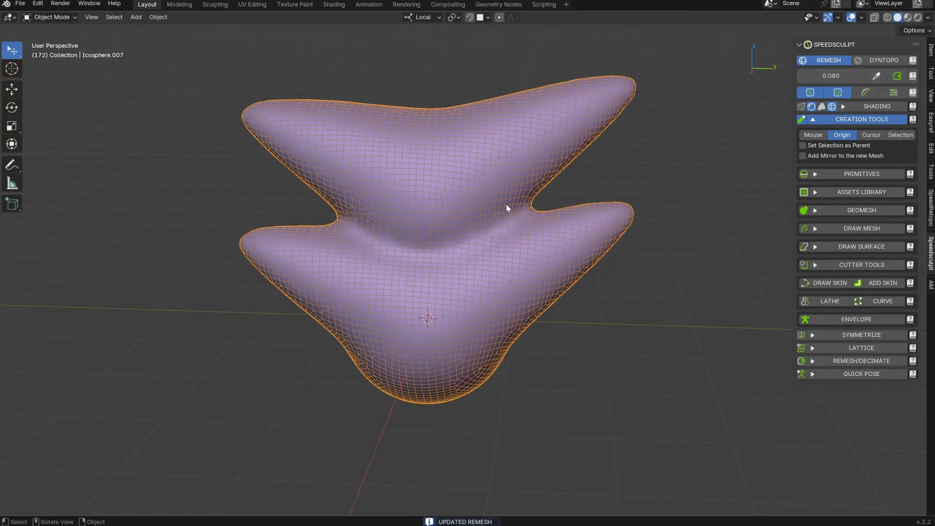
Duplicate the merged shape upward so it overlaps, and unite both copies into one four-tier form
scroll(482, 205, "down", 2)
left_click(472, 235)
key("shift+d")
left_click(464, 194)
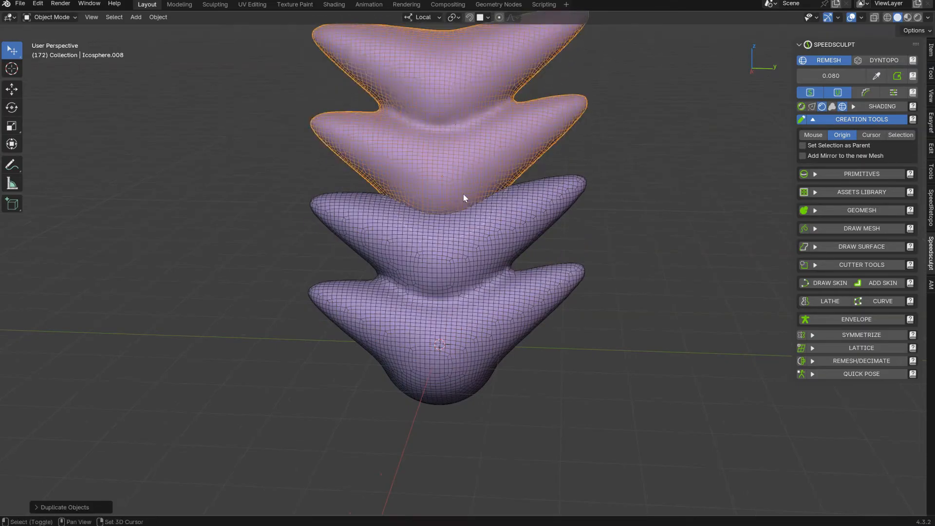
middle_click_drag(463, 194, 487, 294, "shift")
left_click(487, 295, "shift")
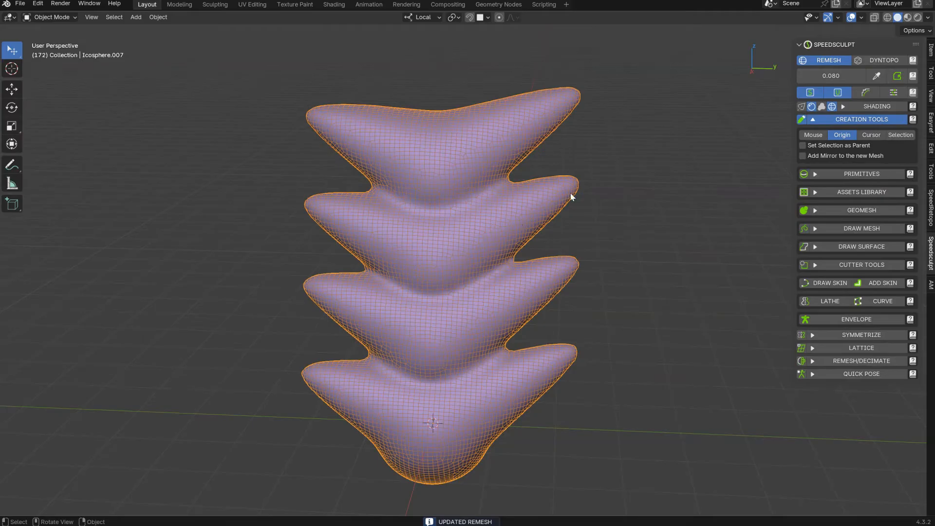
middle_click_drag(517, 207, 487, 214)
middle_click_drag(491, 270, 525, 156, "shift")
middle_click_drag(501, 210, 498, 152, "shift")
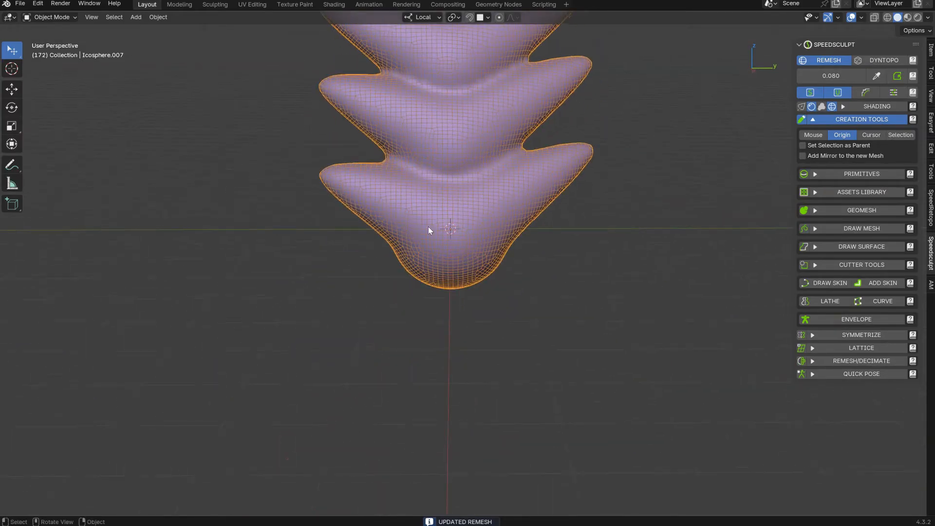
Add a cube from the primitives, enlarge it and lower it along Z so it overlaps only the base of the form
left_click(860, 174)
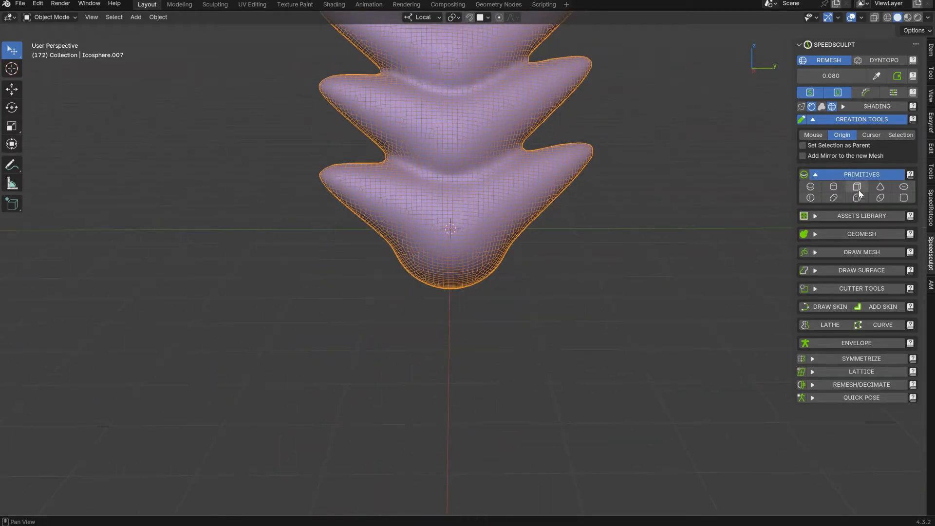
left_click(857, 186)
middle_click_drag(603, 241, 482, 228)
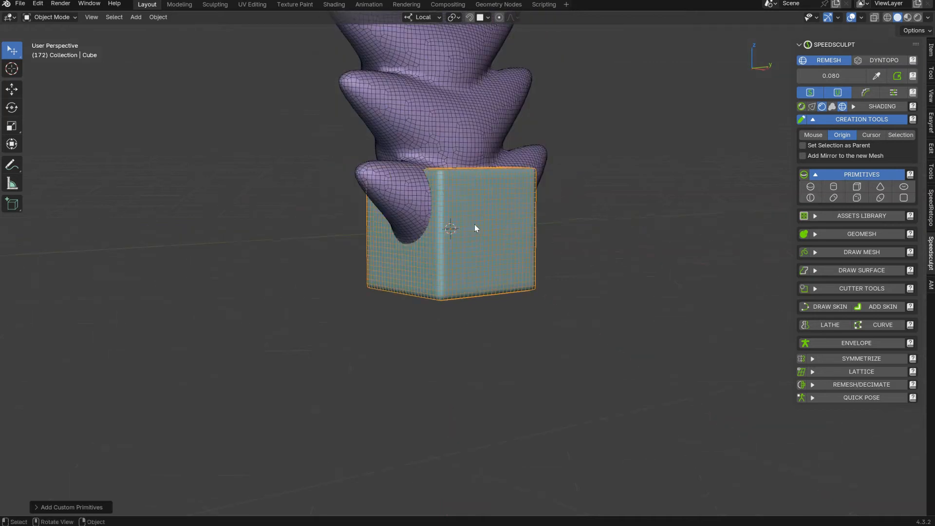
key("s")
left_click(504, 294)
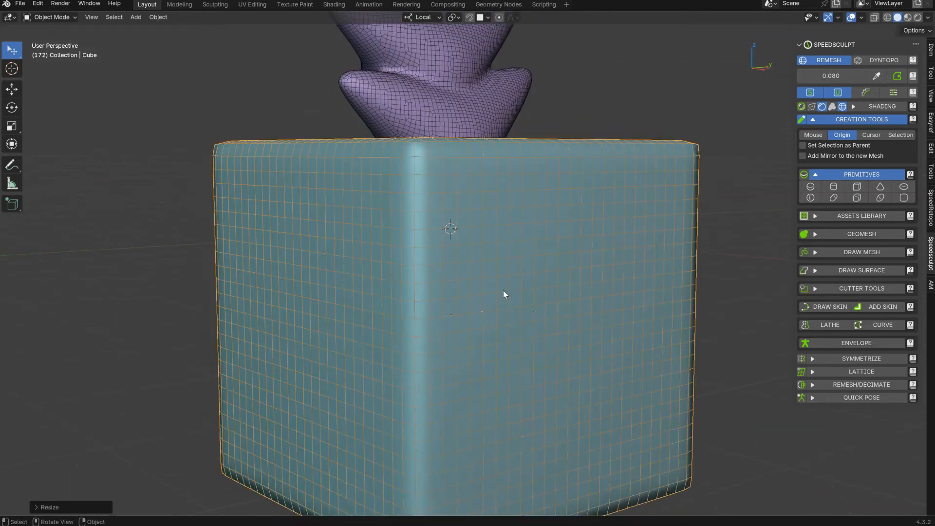
key("g")
key("z")
left_click(488, 363)
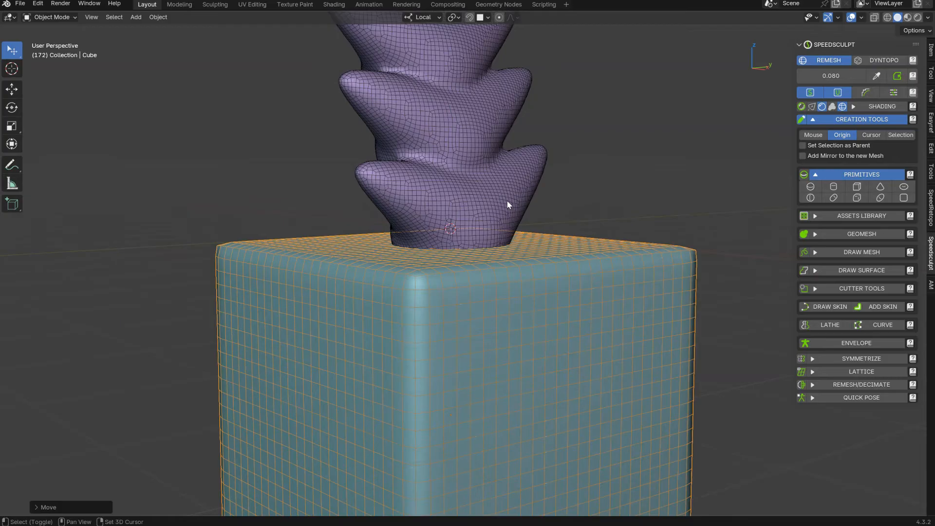
Select the cube and the four-tier form and cut the base flat with a Remesh Difference
left_click(507, 201, "shift")
middle_click_drag(553, 244, 482, 229)
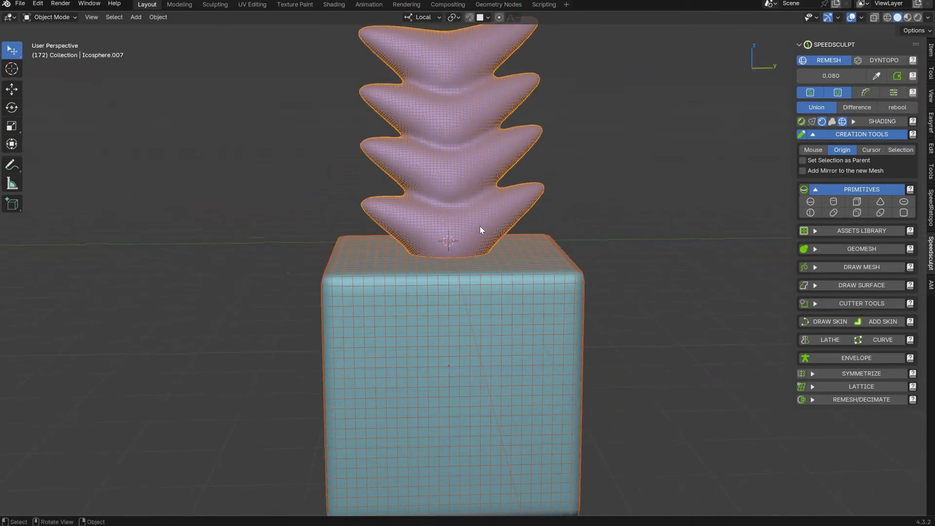
left_click(851, 108)
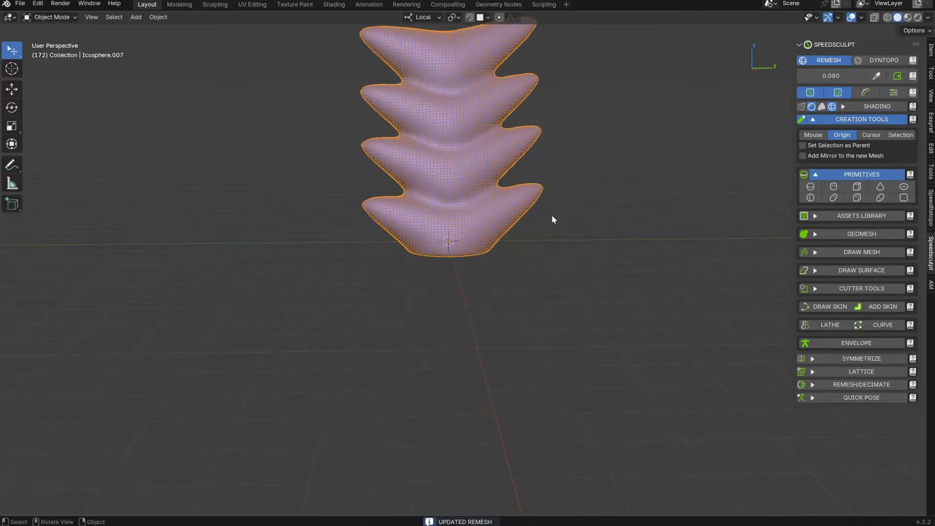
middle_click_drag(431, 185, 474, 198)
scroll(503, 169, "up", 3)
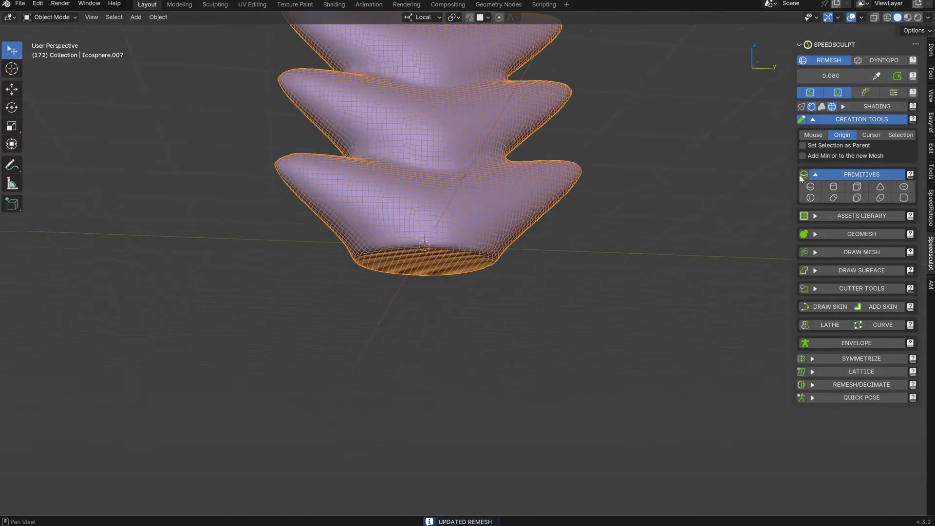
Add a sphere from the primitives, shrink it and lower it along Z so it protrudes from the flat base
left_click(810, 187)
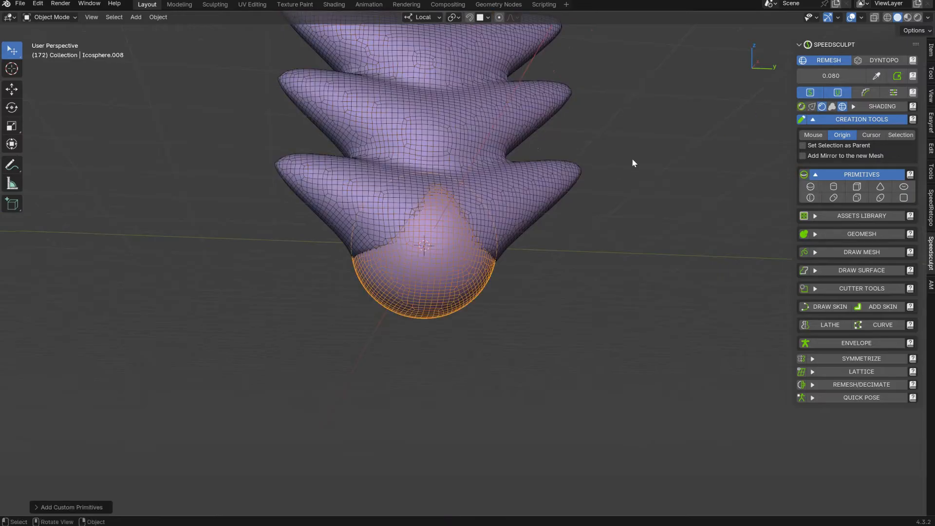
key("s")
left_click(523, 239)
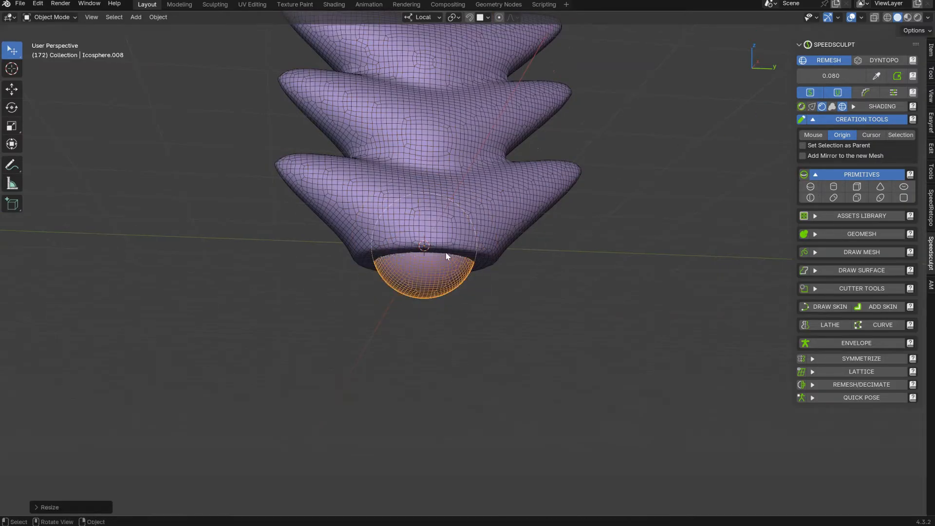
key("g")
key("z")
left_click(443, 270)
Add the four-tier form to the selection and merge the small sphere into it with a Remesh Union
left_click(492, 229, "shift")
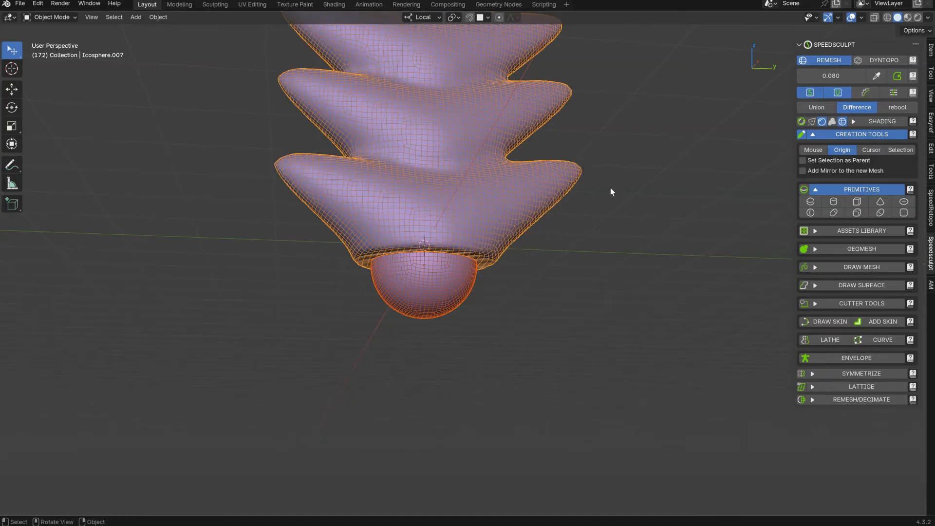
left_click(827, 110)
middle_click_drag(594, 179, 452, 209)
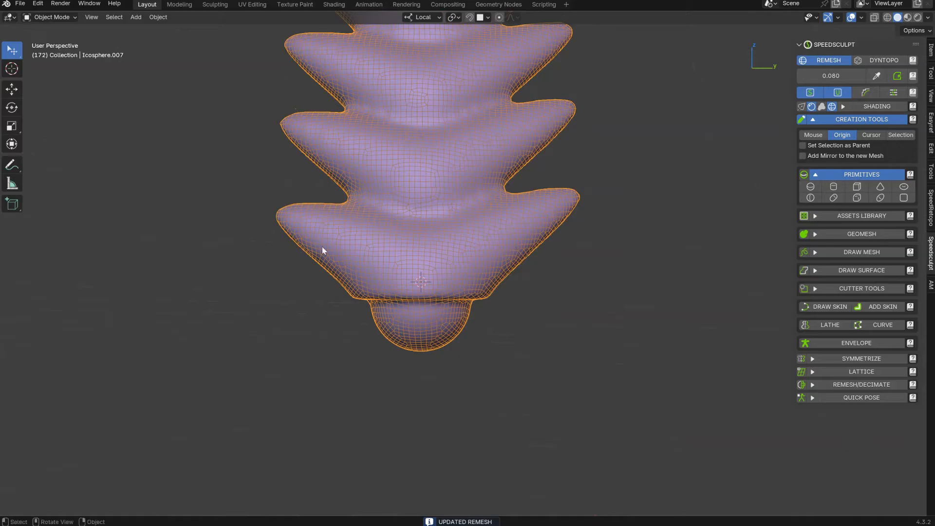
Add another cube, lower it along Z and widen it horizontally until it spans the bottom of the form
left_click(857, 187)
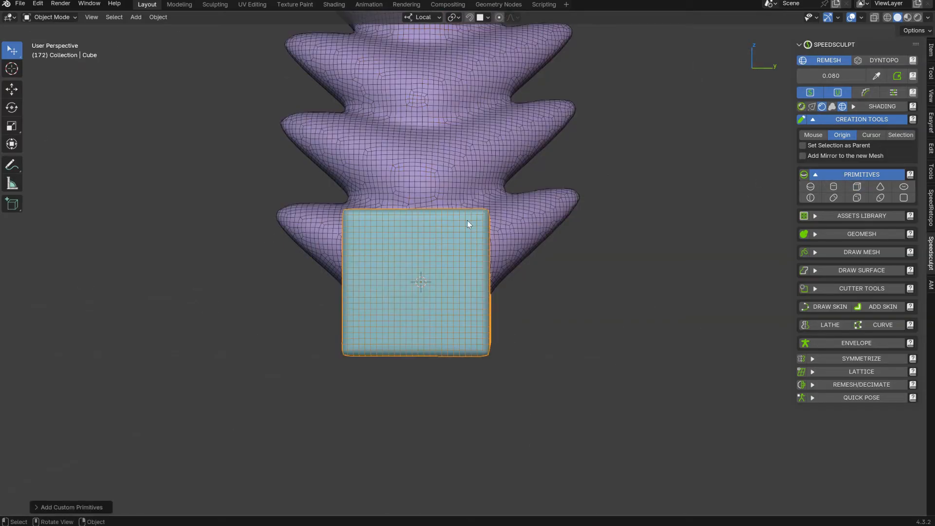
key("g")
key("z")
left_click(537, 277)
key("s")
key("x")
left_click(739, 289)
mouse_move(738, 290)
middle_mouse_down()
mouse_move(547, 273)
mouse_move(504, 236)
mouse_move(429, 210)
mouse_move(462, 225)
mouse_move(529, 207)
middle_mouse_up()
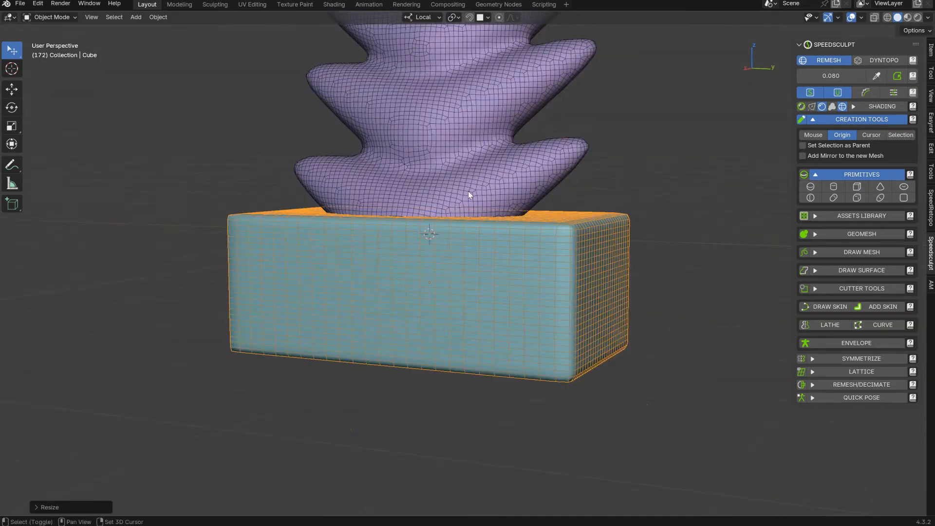
Select the widened cube and the four-tier form and split the form with a Remesh Rebool
left_click(468, 191, "shift")
middle_click_drag(471, 190, 516, 175)
left_click(902, 106)
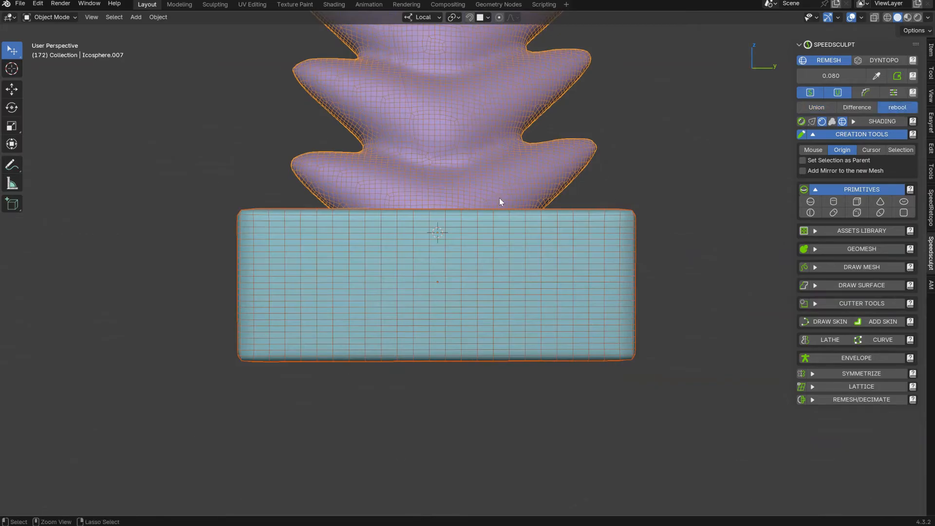
Select the upper and lower Rebool pieces in turn to examine how the form was split
mouse_move(462, 195)
middle_mouse_down()
mouse_move(438, 213)
mouse_move(496, 230)
mouse_move(484, 166)
middle_mouse_up()
left_click(480, 234)
mouse_move(479, 233)
middle_mouse_down()
mouse_move(470, 176)
mouse_move(469, 194)
middle_mouse_up()
left_click(471, 181)
left_click(464, 221)
left_click(472, 180)
left_click(465, 220)
left_click(486, 179)
left_click(483, 220)
mouse_move(507, 151)
middle_mouse_down()
mouse_move(457, 229)
mouse_move(484, 245)
mouse_move(480, 200)
mouse_move(470, 223)
mouse_move(449, 203)
middle_mouse_up()
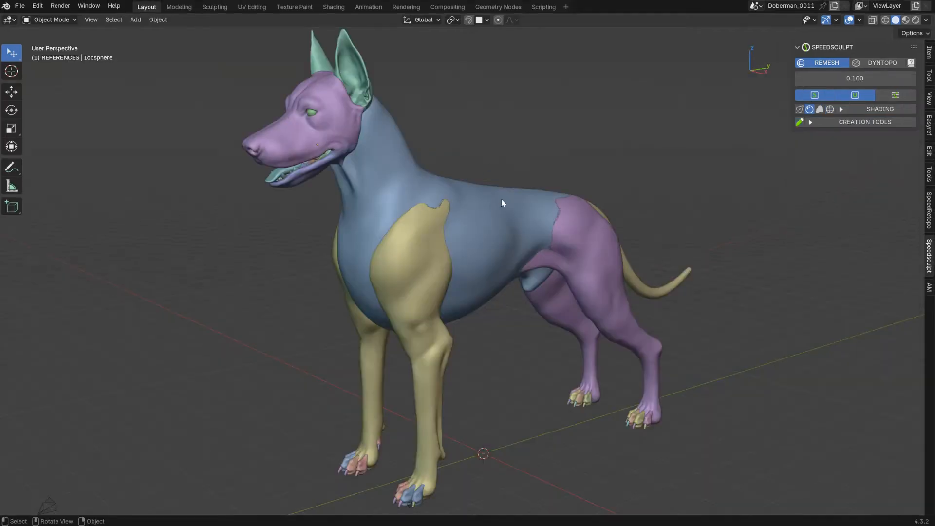
Review the Doberman model's Shading options, switch its display to Studio lighting with Material color, and expand the Shading settings again
left_click(855, 109)
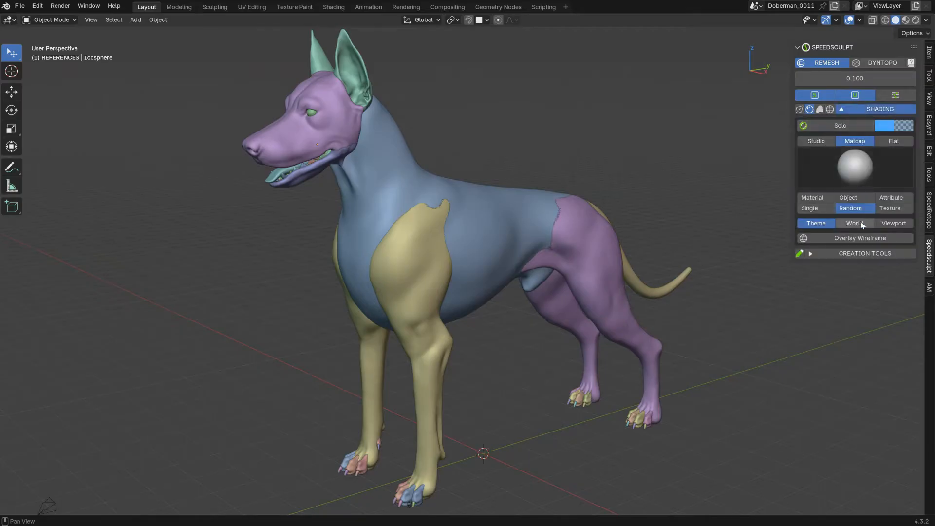
left_click(863, 109)
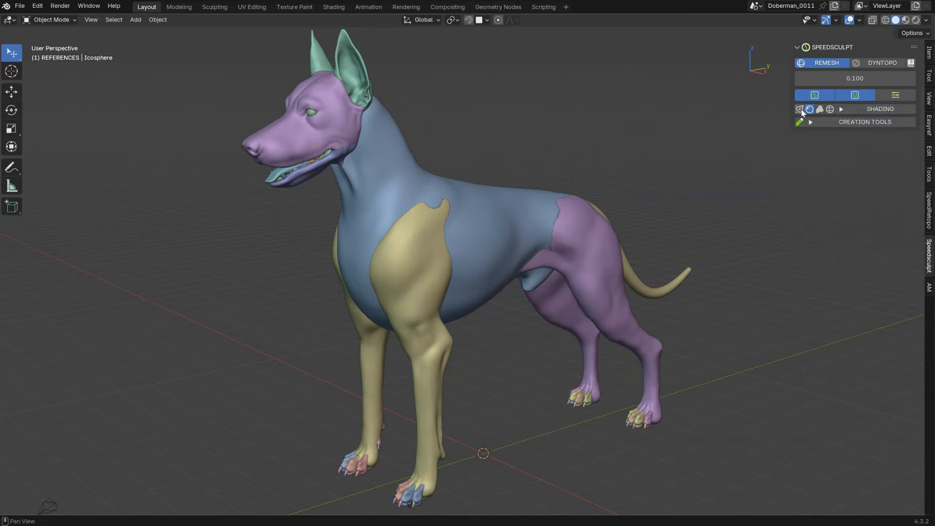
left_click(800, 110)
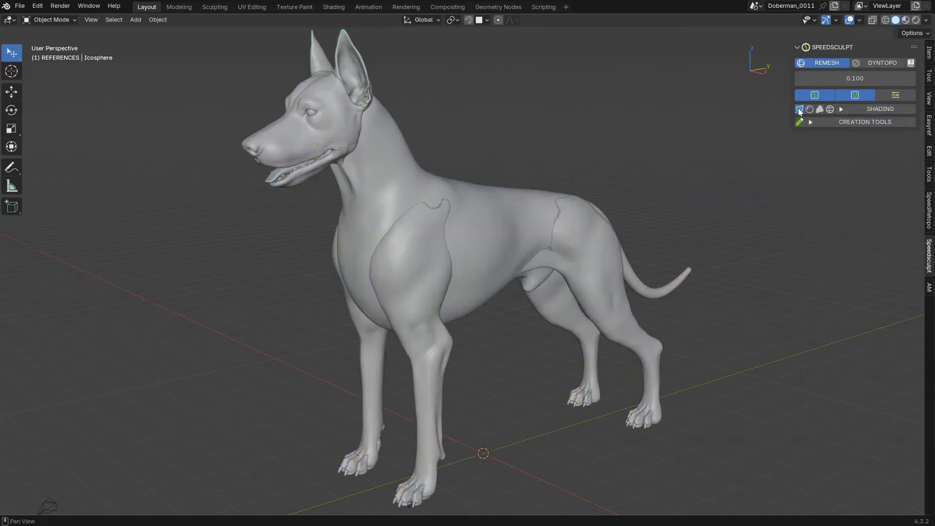
left_click(857, 110)
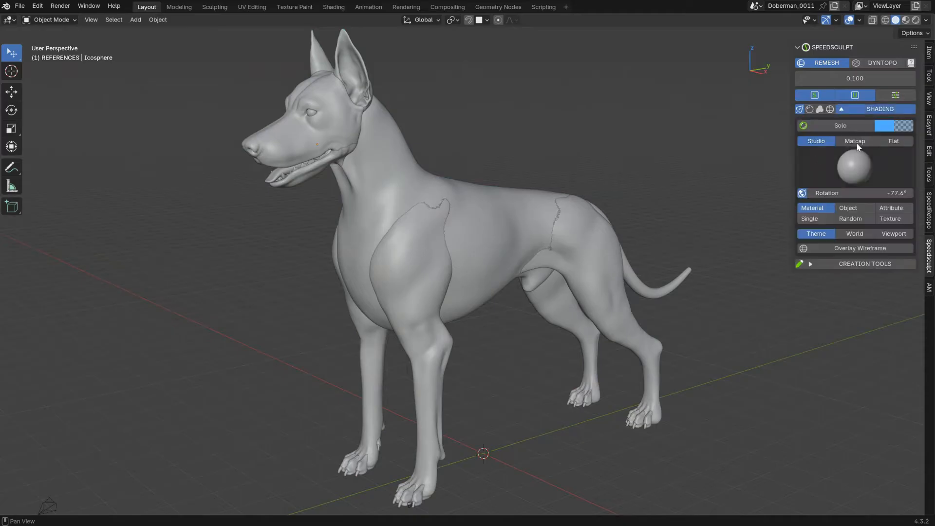
Collapse the Shading settings and examine the Doberman's head and body from the front and both sides
left_click(862, 109)
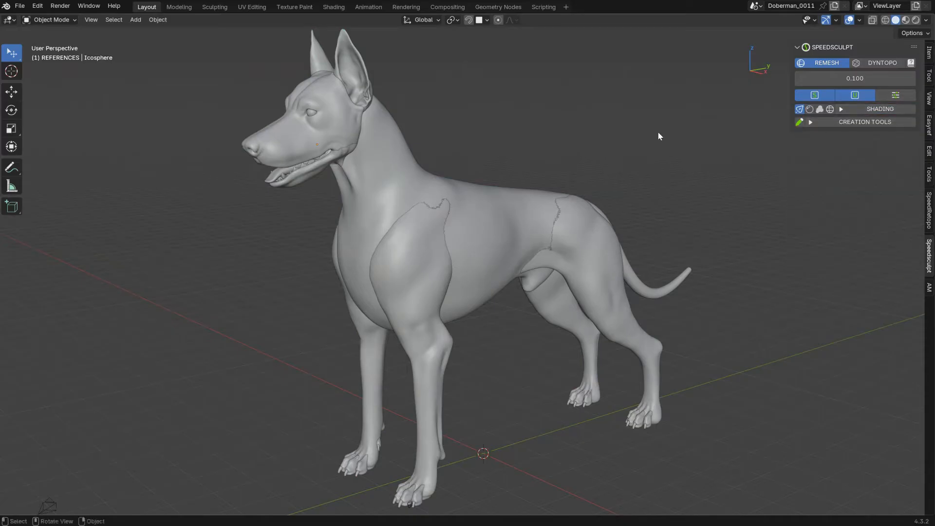
middle_click_drag(381, 212, 304, 209, "ctrl+shift")
middle_click_drag(305, 202, 358, 184)
scroll(416, 238, "up", 2)
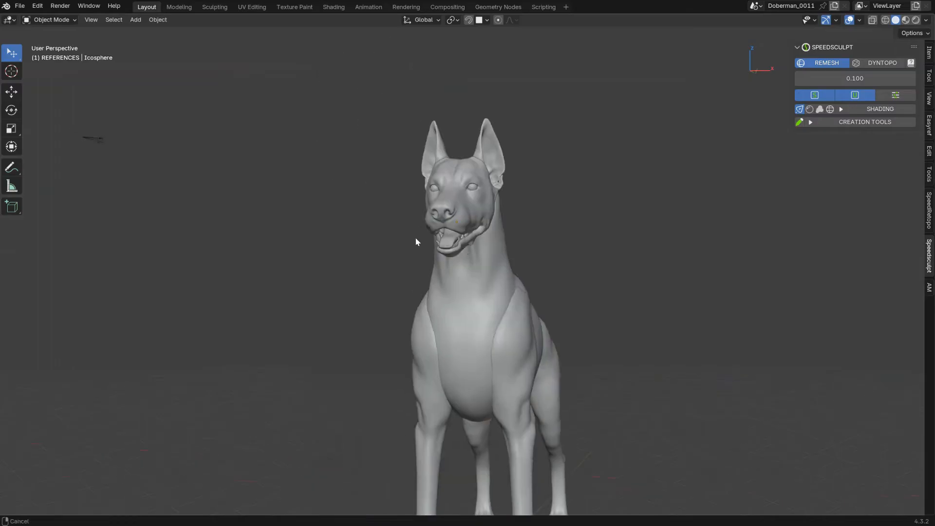
scroll(486, 258, "up", 4)
scroll(458, 209, "up", 2)
middle_click_drag(458, 210, 80, 278, "ctrl+shift")
mouse_move(79, 276)
middle_mouse_down("ctrl+shift")
mouse_move(97, 257)
mouse_move(146, 255)
mouse_move(683, 252)
mouse_move(741, 272)
mouse_move(67, 265)
mouse_move(516, 275)
mouse_move(506, 271)
middle_mouse_up("ctrl+shift")
middle_click_drag(588, 228, 507, 212)
scroll(487, 206, "down", 4)
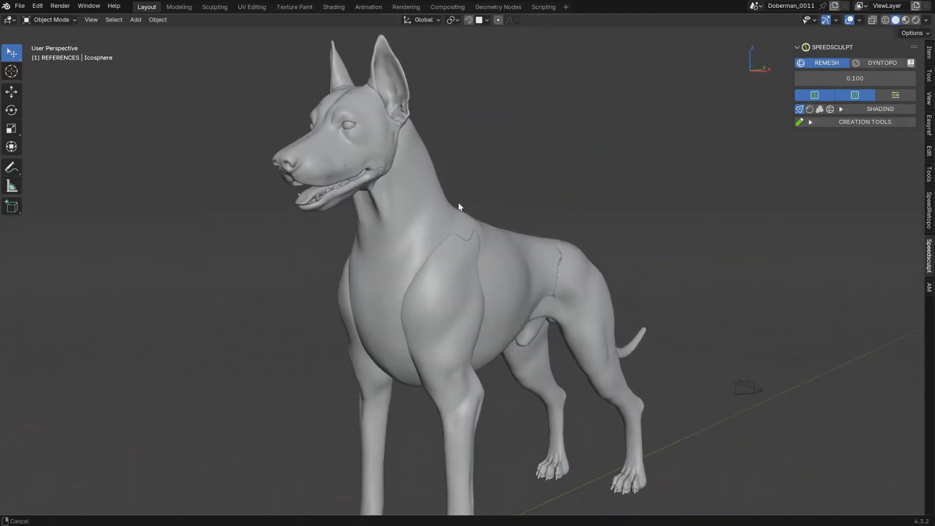
middle_click_drag(489, 250, 416, 239)
scroll(417, 239, "up", 1)
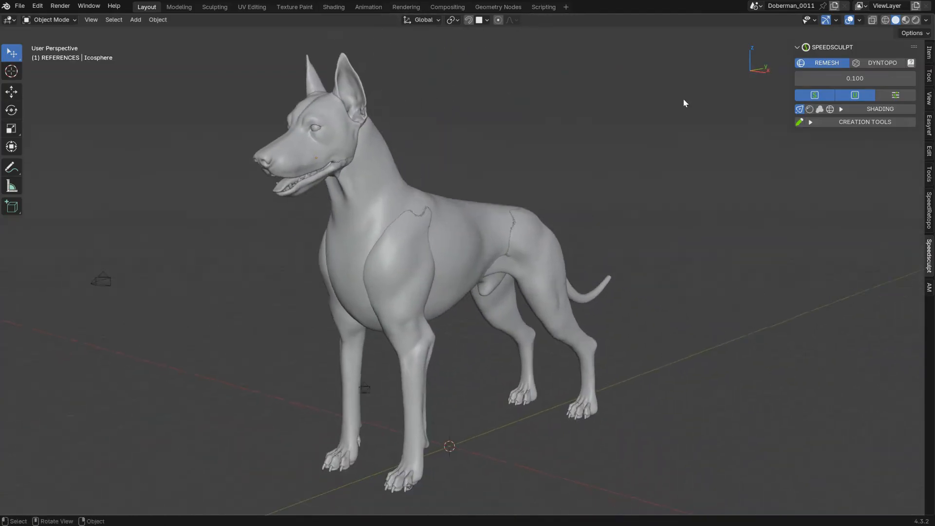
Switch the Doberman to Matcap display, try the brown basic matcap, then restore the light grey basic one
left_click(811, 110)
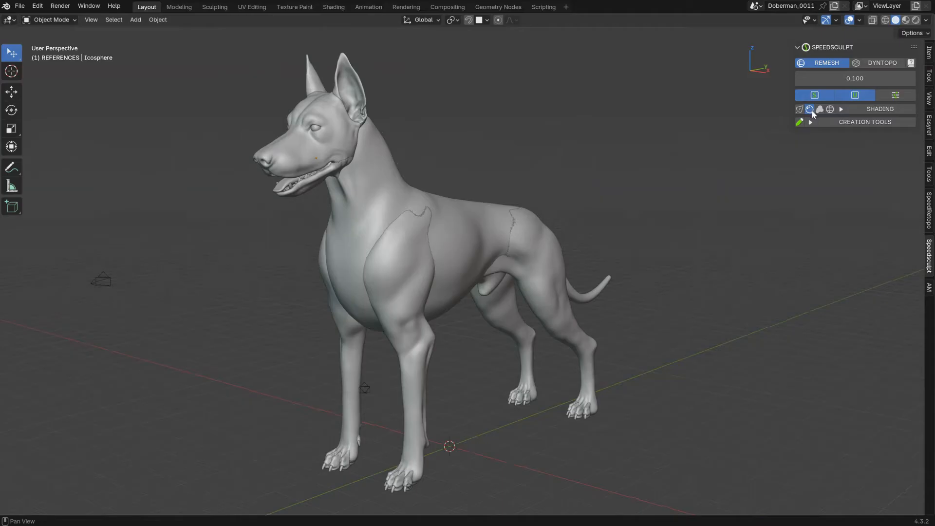
left_click(867, 109)
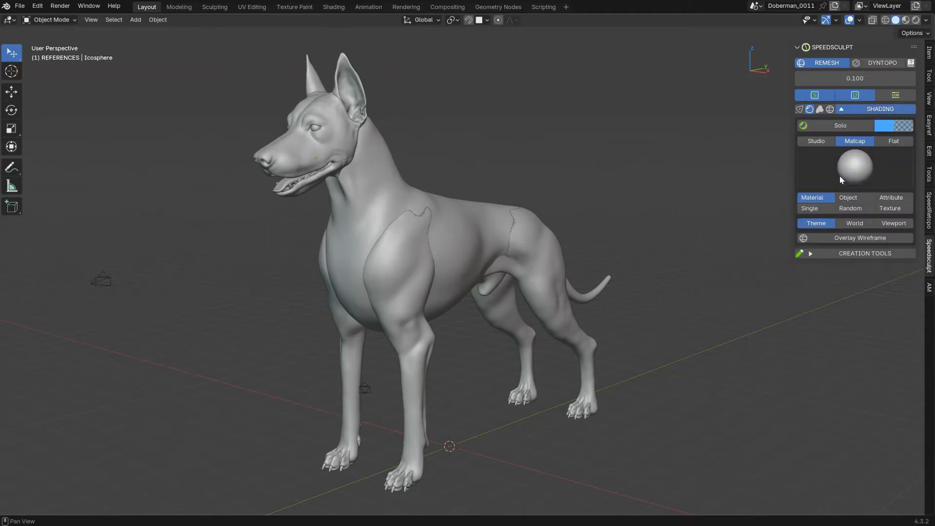
left_click(849, 169)
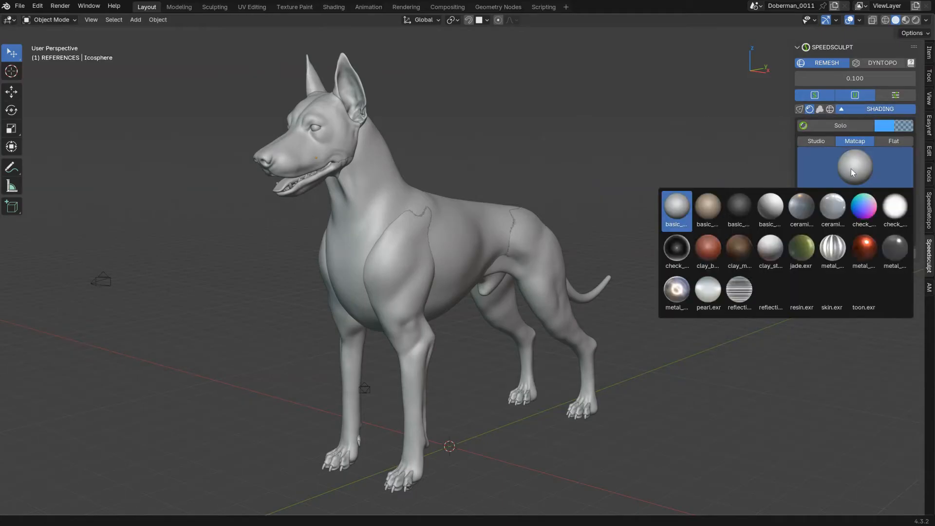
left_click(709, 209)
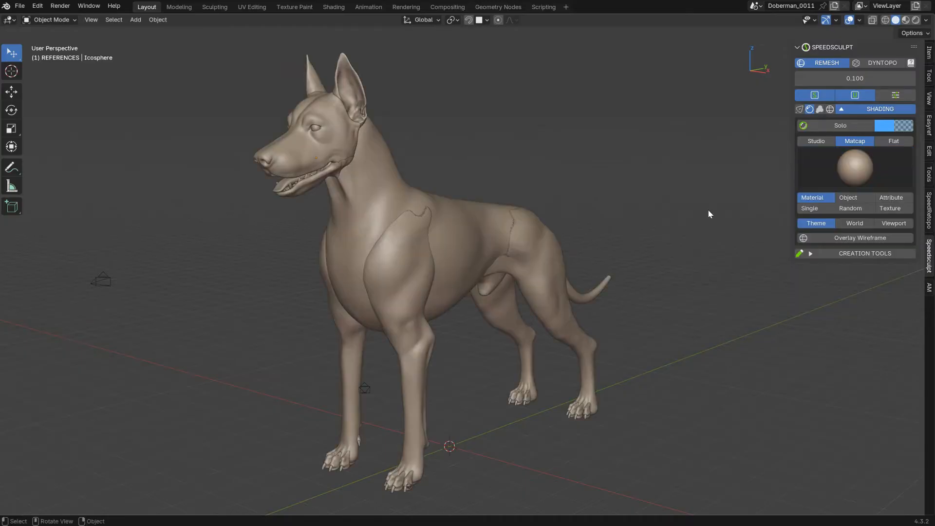
left_click(855, 167)
left_click(685, 207)
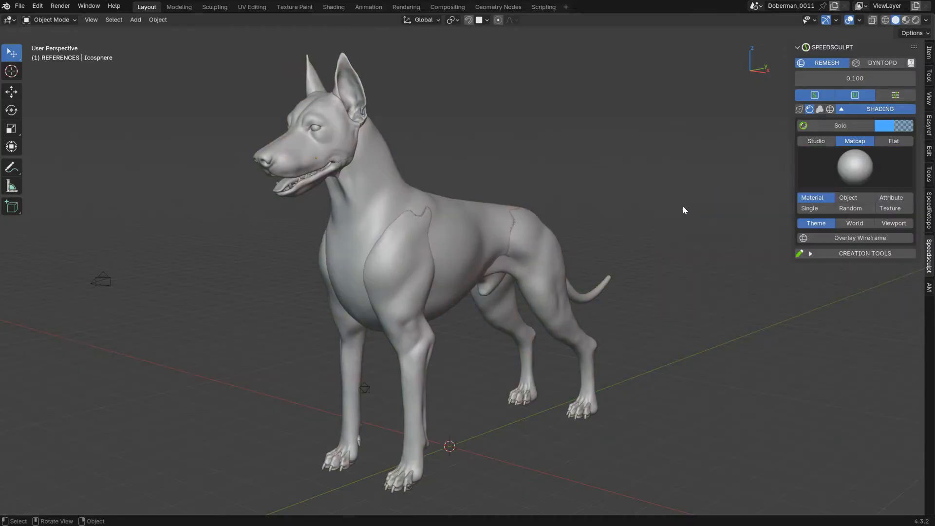
left_click(860, 108)
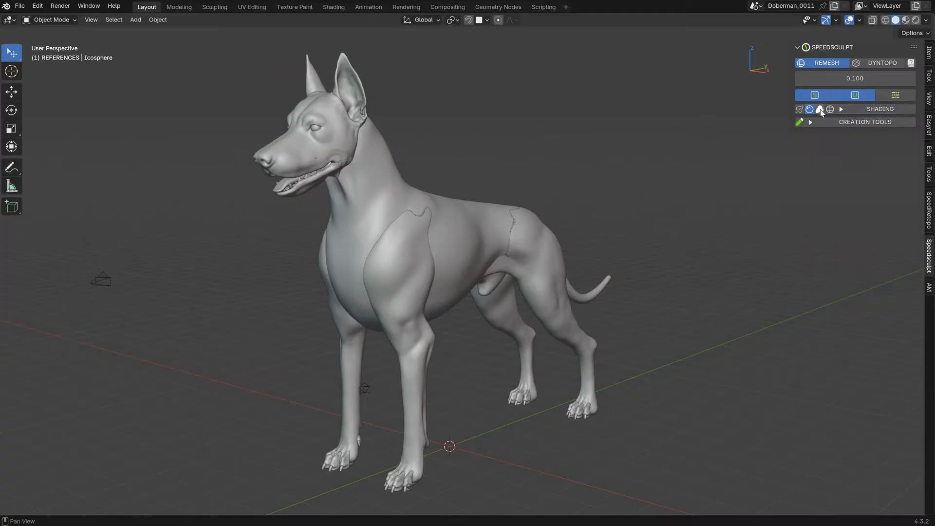
Switch the Doberman to Flat display with a Single color and set that color to black (#000000)
left_click(820, 109)
left_click(864, 113)
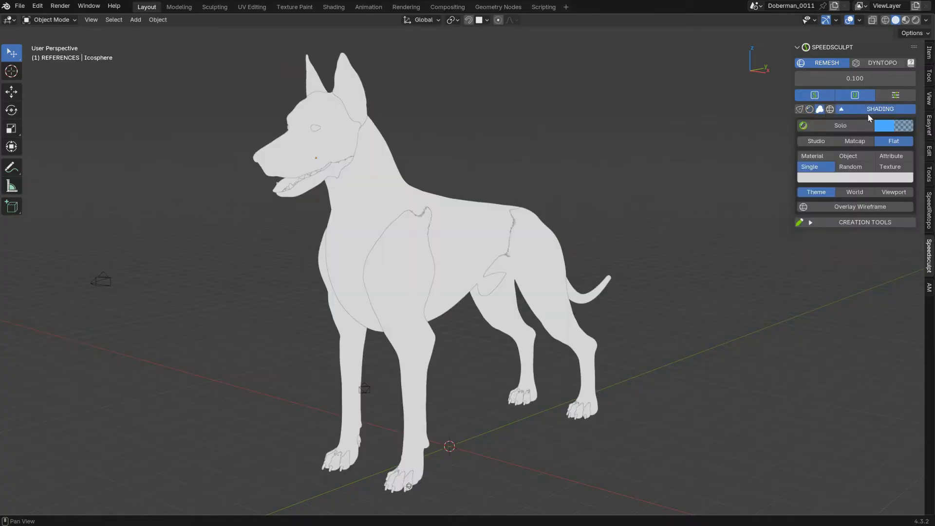
left_click(851, 179)
left_click_drag(904, 84, 906, 119)
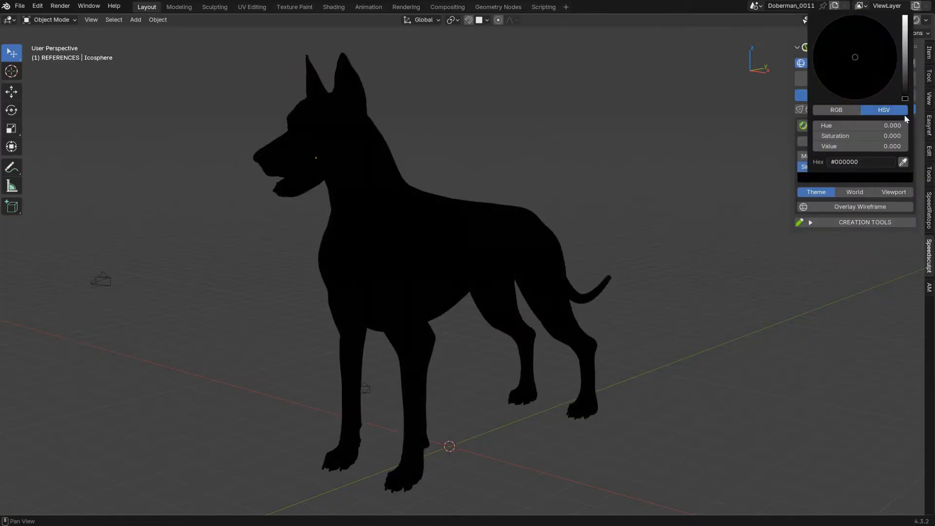
Hide the viewport overlays and examine the Doberman's black silhouette from several angles
middle_click_drag(480, 187, 451, 226)
key("z")
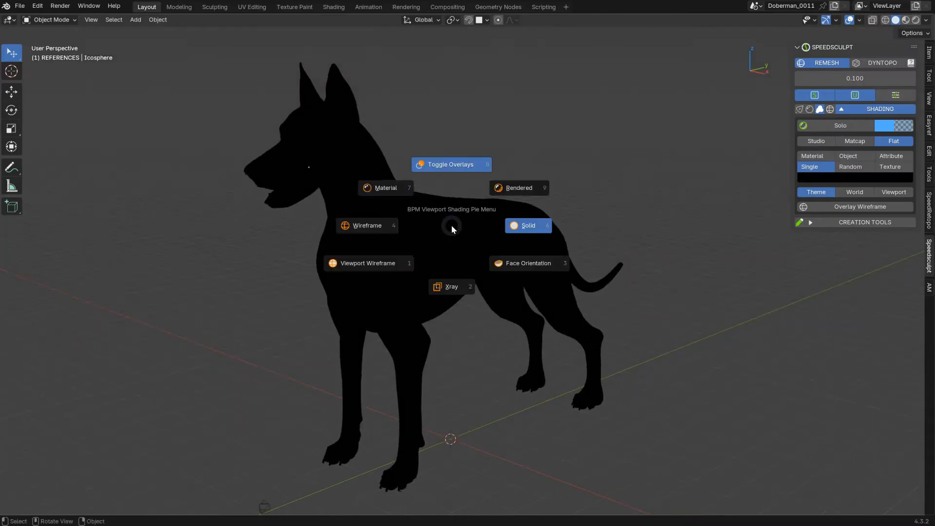
left_click(448, 165)
key("KP_3")
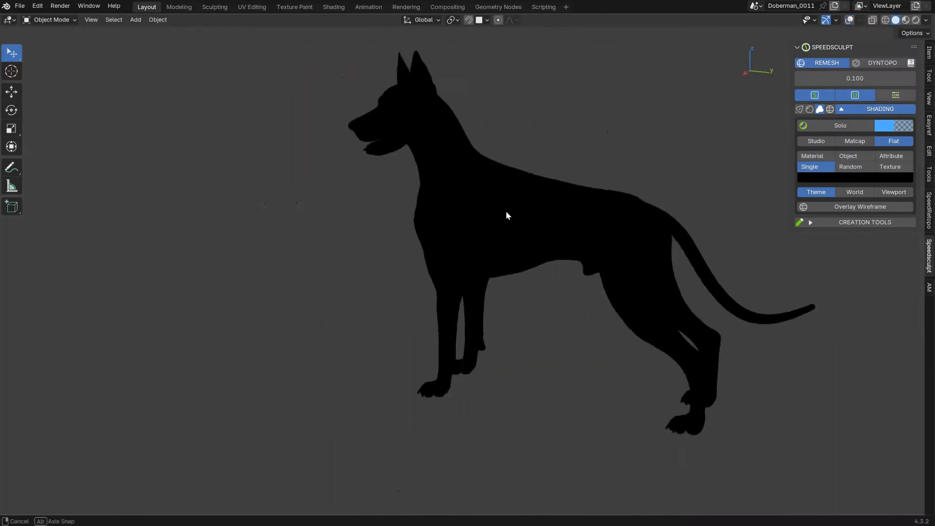
mouse_move(493, 232)
middle_mouse_down()
mouse_move(626, 215)
mouse_move(724, 217)
mouse_move(689, 171)
mouse_move(616, 205)
mouse_move(493, 238)
mouse_move(515, 254)
mouse_move(490, 232)
mouse_move(341, 244)
mouse_move(338, 338)
mouse_move(336, 328)
mouse_move(458, 254)
mouse_move(663, 217)
mouse_move(708, 236)
mouse_move(494, 240)
mouse_move(504, 230)
mouse_move(498, 217)
middle_mouse_up()
Return to Matcap display, show the viewport overlays again, and toggle the wireframe overlay on and off
left_click(821, 109)
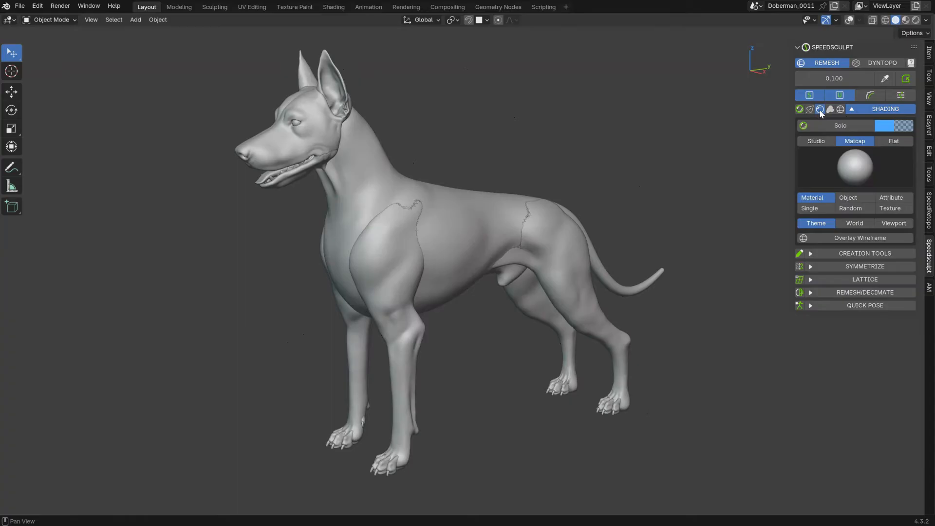
left_click(841, 109)
key("z")
left_click(565, 170)
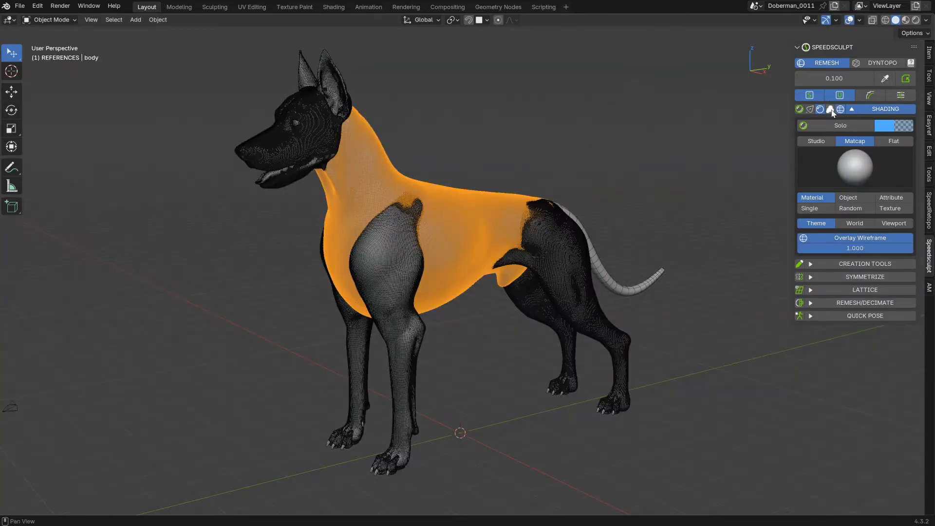
left_click(842, 110)
left_click(843, 111)
left_click(842, 109)
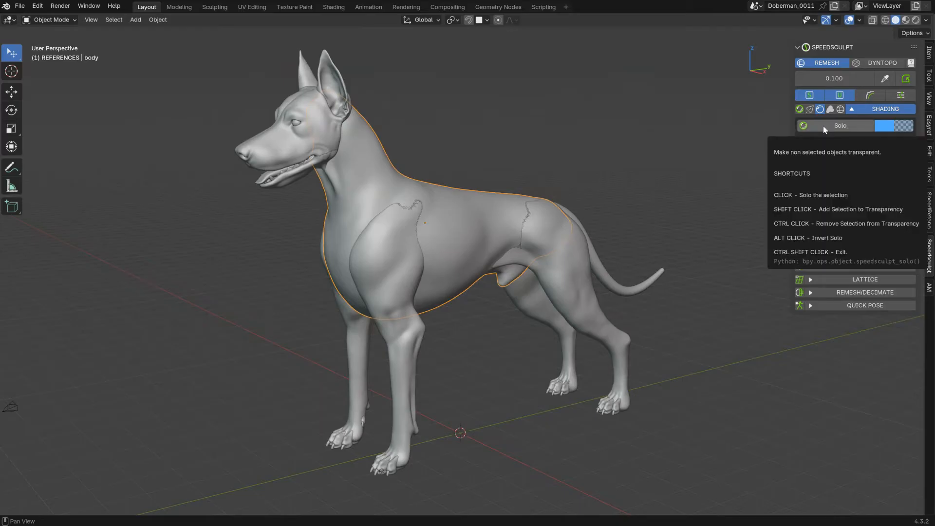
Select the Doberman's tongue, isolate it with Solo, and collapse the Shading settings
middle_click_drag(389, 162, 379, 220)
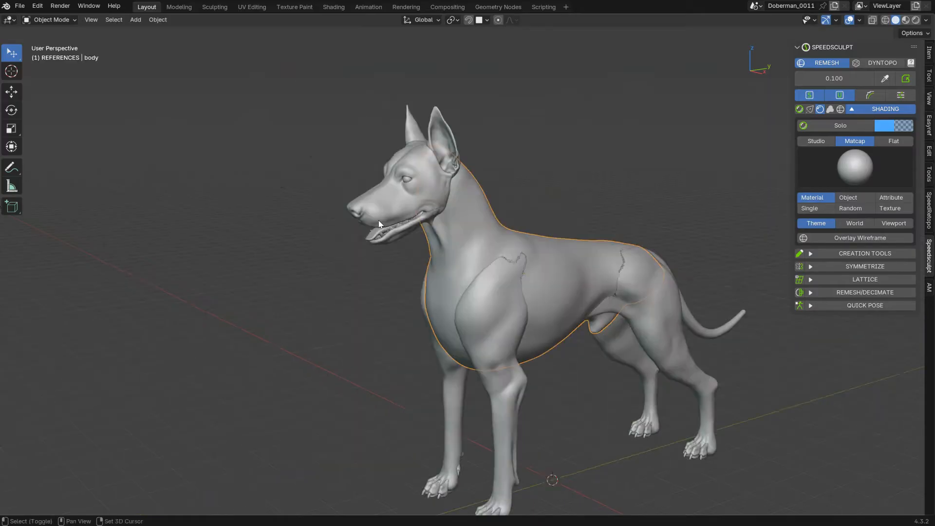
scroll(325, 187, "up", 5)
left_click(280, 192)
middle_click_drag(280, 192, 387, 185, "shift")
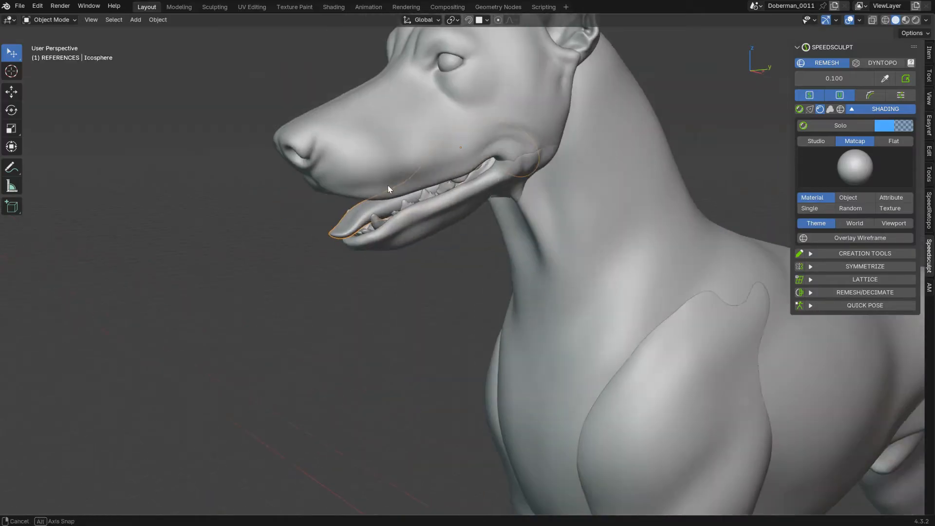
middle_click_drag(441, 142, 440, 193, "shift")
middle_click_drag(498, 231, 463, 150)
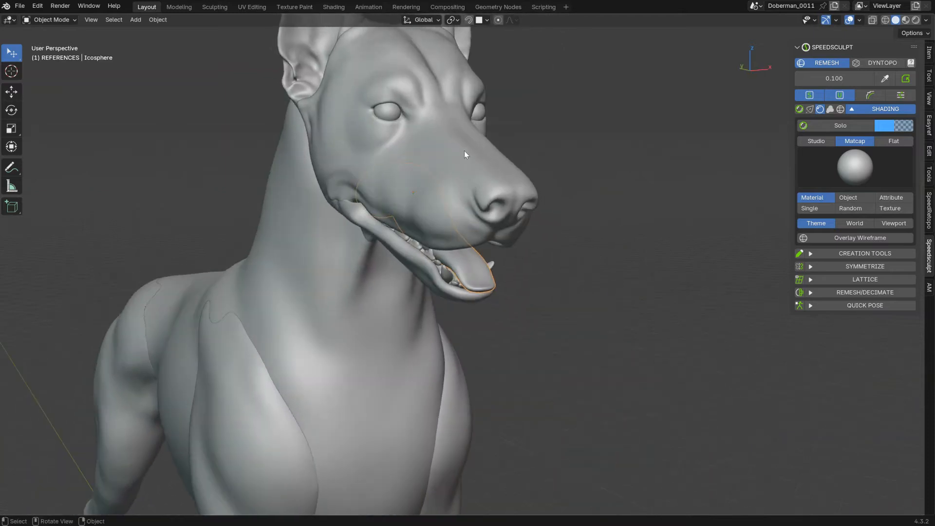
left_click(813, 125)
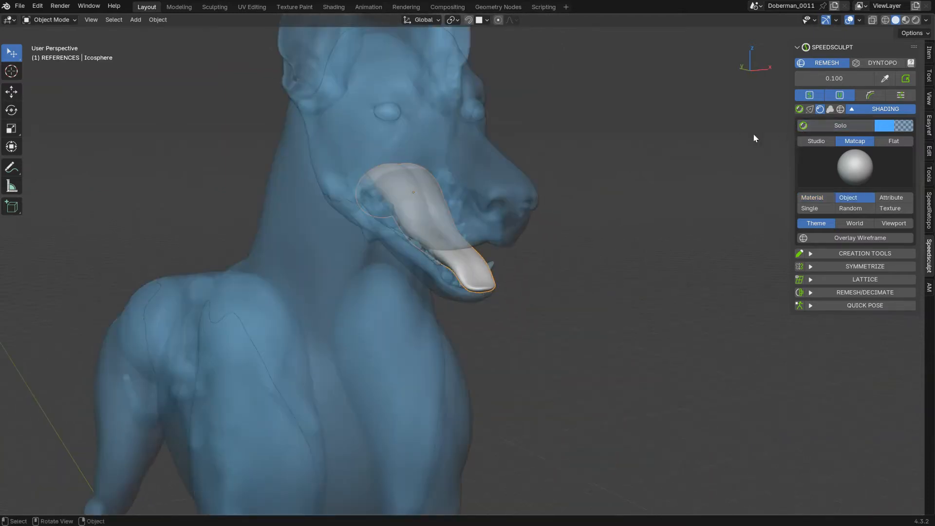
left_click(868, 109)
Turn Solo off and isolate the tongue with it again while the Shading settings stay collapsed
middle_click_drag(611, 142, 340, 191)
middle_click_drag(508, 229, 490, 191)
left_click(469, 261)
left_click(800, 110)
left_click(484, 246)
left_click(799, 109)
Select the teeth on both sides of the tongue and add them to the Solo display
middle_click_drag(507, 194, 461, 187)
middle_click_drag(424, 295, 356, 250)
left_click(481, 253)
left_click(356, 250, "shift")
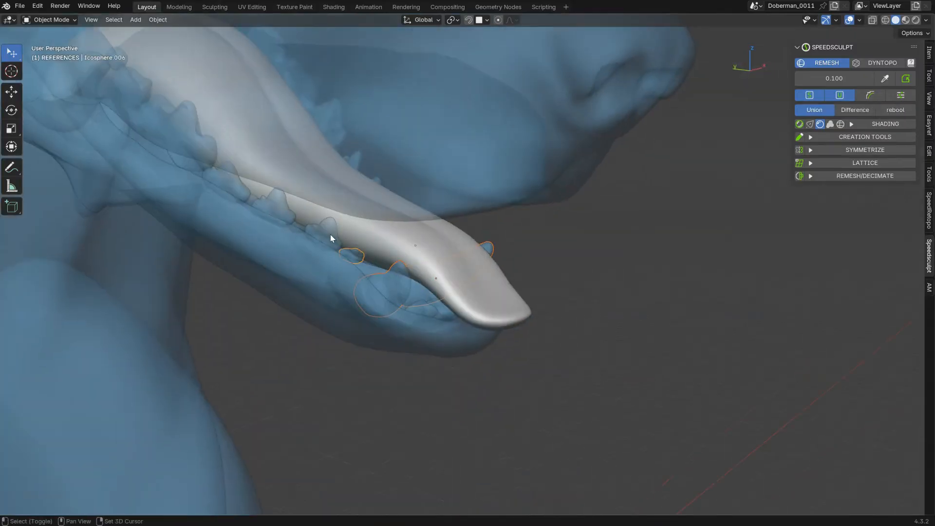
middle_click_drag(237, 182, 253, 204)
left_click(227, 172, "shift")
left_click(381, 162, "shift")
mouse_move(383, 160)
middle_mouse_down()
mouse_move(370, 159)
mouse_move(390, 157)
mouse_move(382, 150)
middle_mouse_up()
left_click(360, 154, "shift")
scroll(382, 150, "up", 3)
middle_click_drag(398, 115, 344, 197, "shift")
scroll(344, 197, "up", 2)
left_click(309, 135, "shift")
left_click(398, 112, "shift")
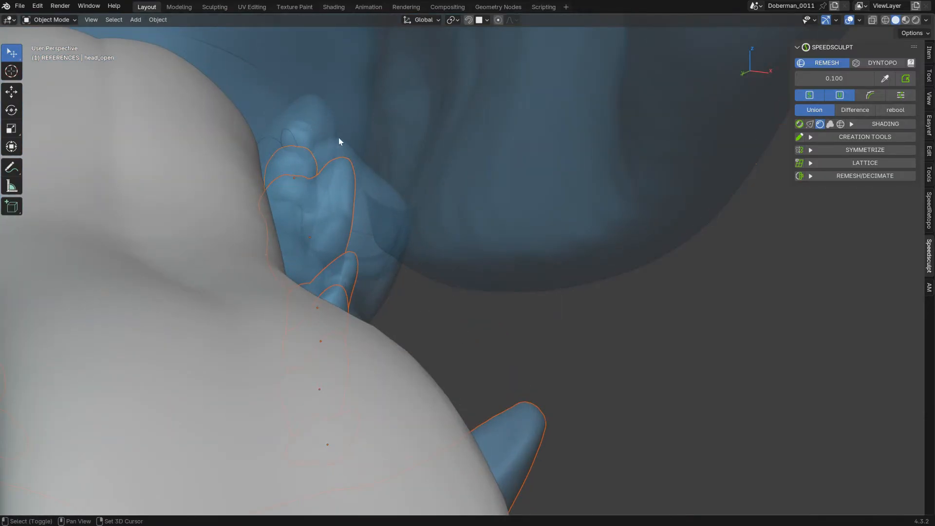
middle_click_drag(338, 137, 265, 147)
scroll(311, 205, "down", 10)
mouse_move(310, 205)
middle_mouse_down()
mouse_move(438, 193)
mouse_move(398, 198)
mouse_move(409, 198)
middle_mouse_up()
scroll(399, 198, "up", 2)
left_click(802, 126)
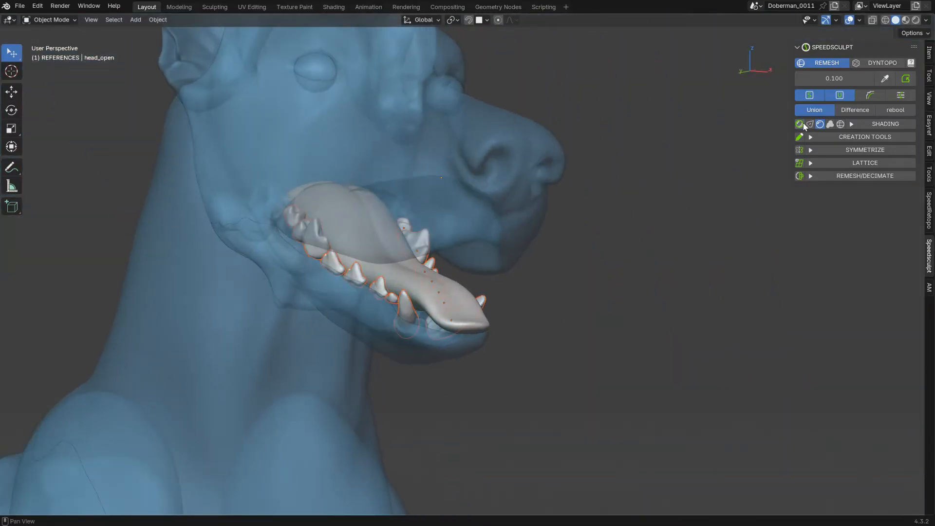
Select the gum mesh inside the lower jaw and add it to the Solo display with the teeth and tongue
mouse_move(484, 202)
middle_mouse_down()
mouse_move(379, 268)
mouse_move(375, 211)
middle_mouse_up()
mouse_move(375, 212)
middle_mouse_down("ctrl")
mouse_move(395, 233)
mouse_move(376, 299)
mouse_move(444, 257)
middle_mouse_up("ctrl")
left_click(376, 302)
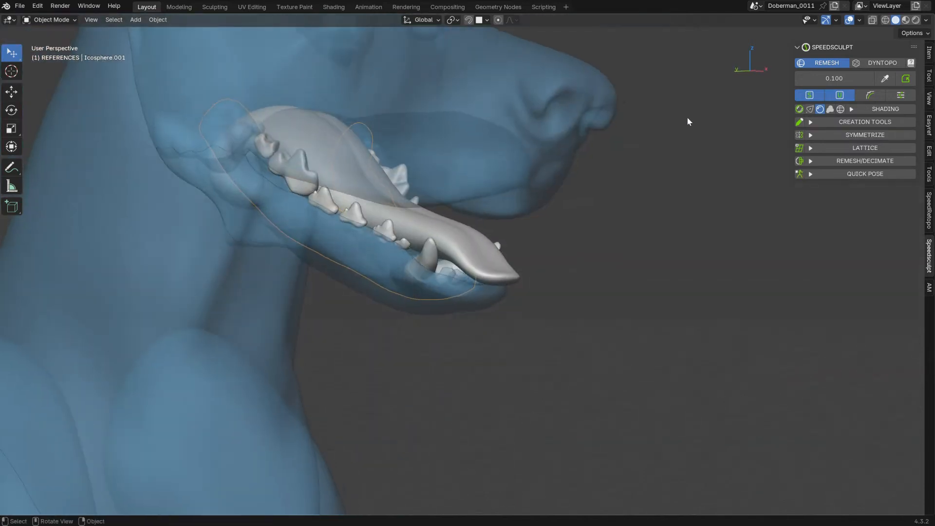
left_click(801, 110)
scroll(477, 209, "down", 2)
middle_click_drag(478, 213, 506, 215)
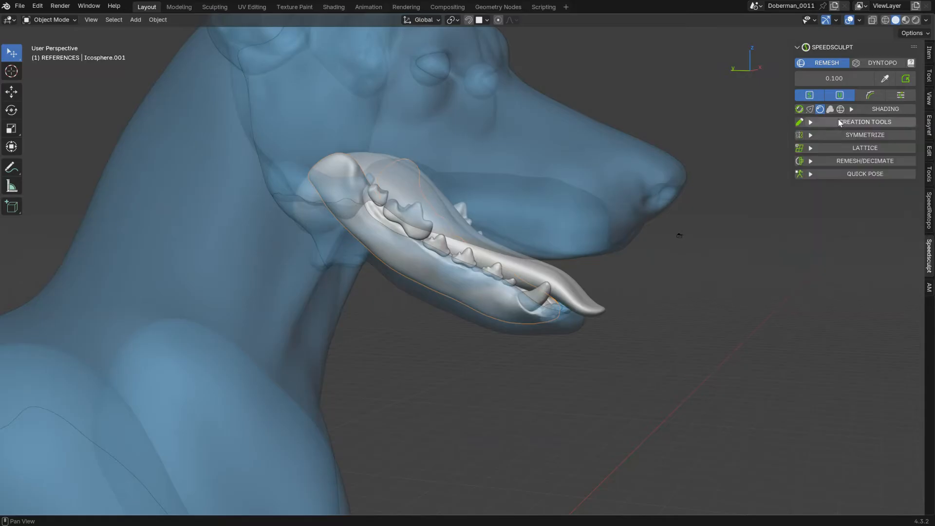
Invert Solo to examine the mouth parts as transparent, invert it back, and exit Solo
left_click(800, 110)
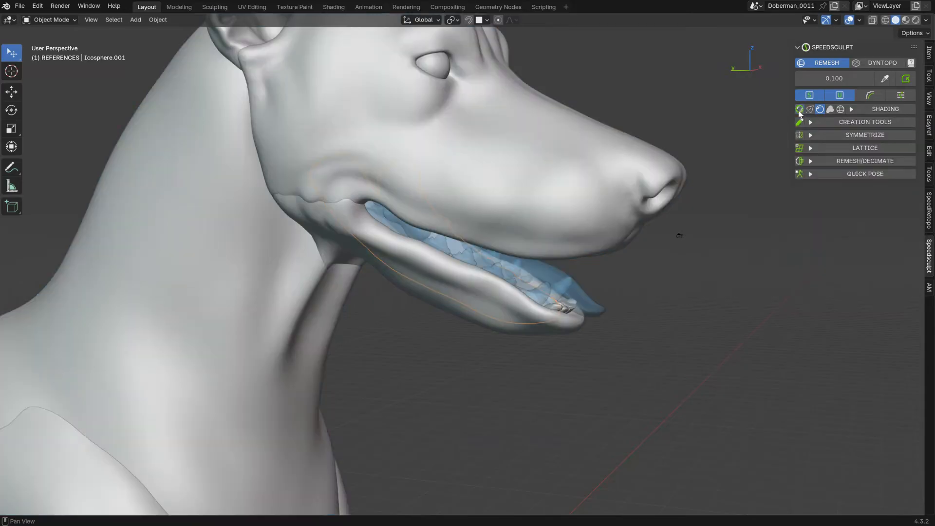
mouse_move(533, 195)
middle_mouse_down()
mouse_move(379, 185)
mouse_move(454, 186)
mouse_move(723, 142)
middle_mouse_up()
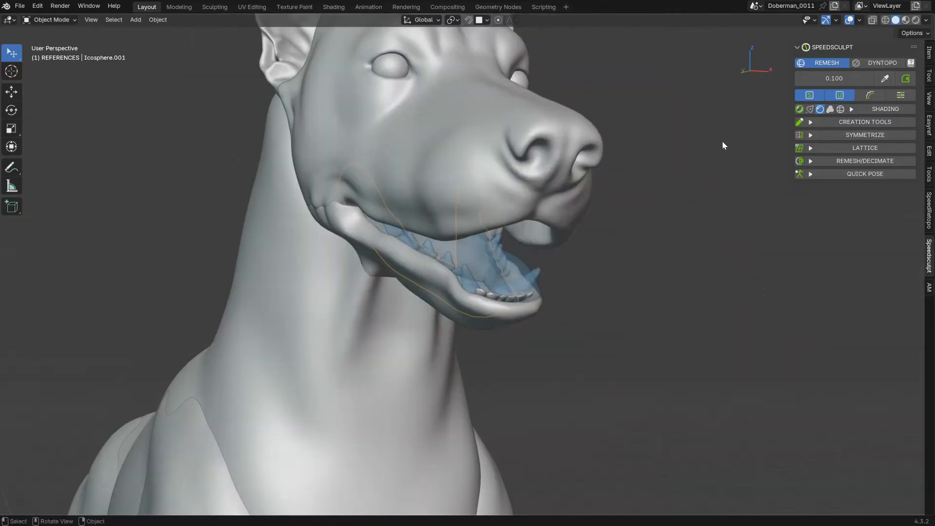
left_click(800, 110)
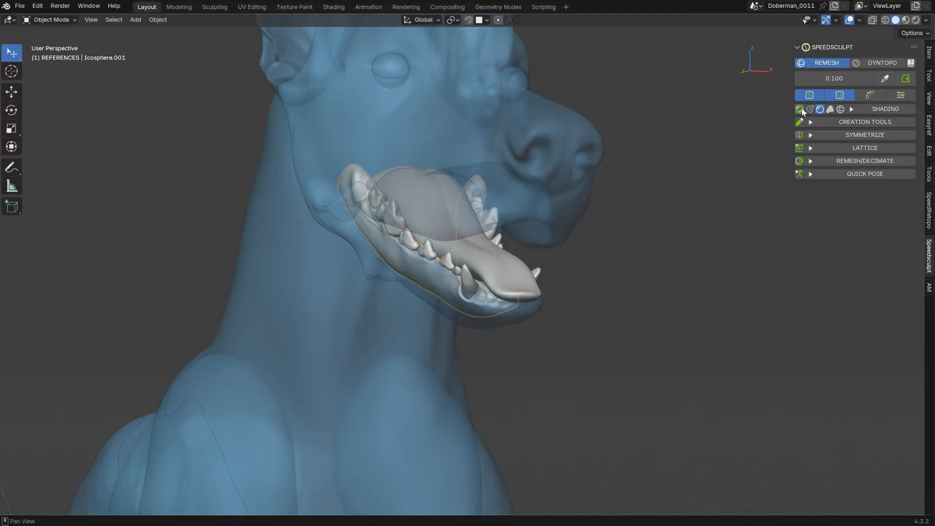
left_click(800, 110)
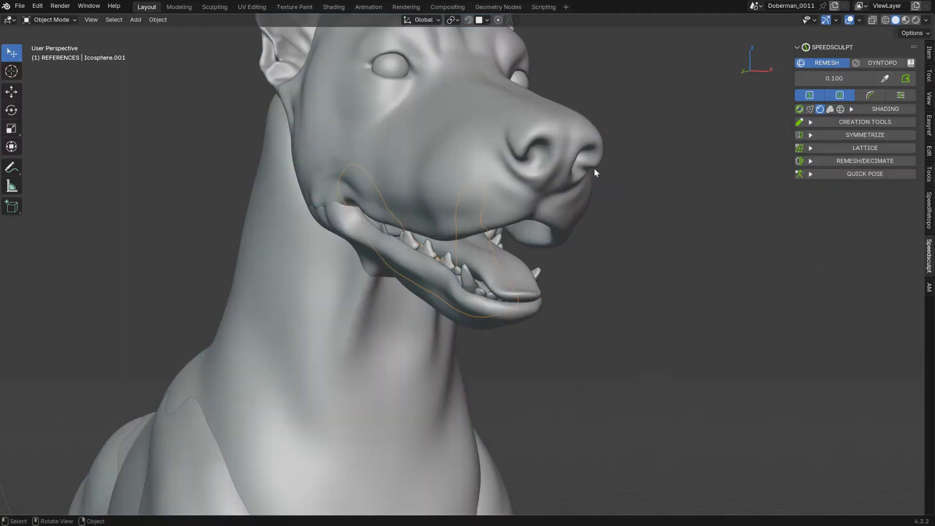
Isolate the tongue with Solo once more and exit Solo to show the whole Doberman
scroll(594, 171, "down", 4)
left_click(483, 266)
left_click(799, 109)
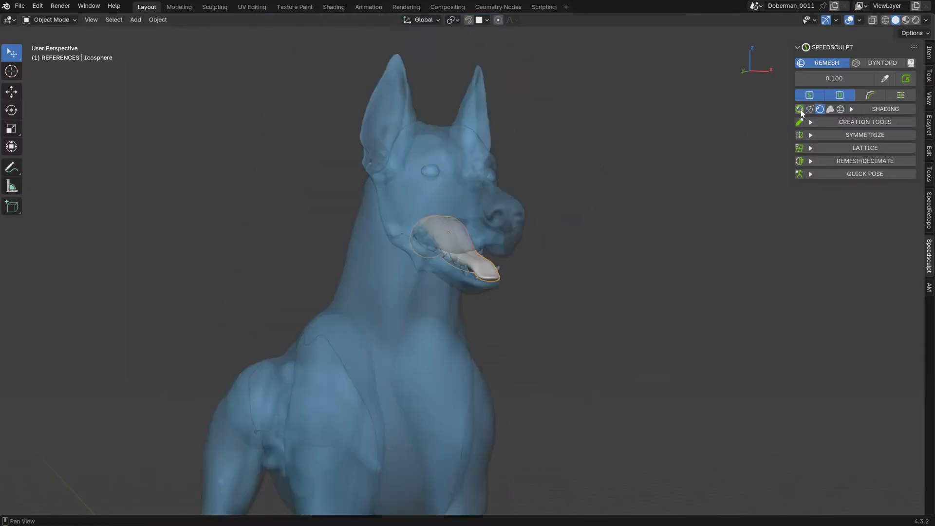
left_click(800, 109)
mouse_move(620, 155)
middle_mouse_down()
mouse_move(502, 197)
mouse_move(662, 72)
middle_mouse_up()
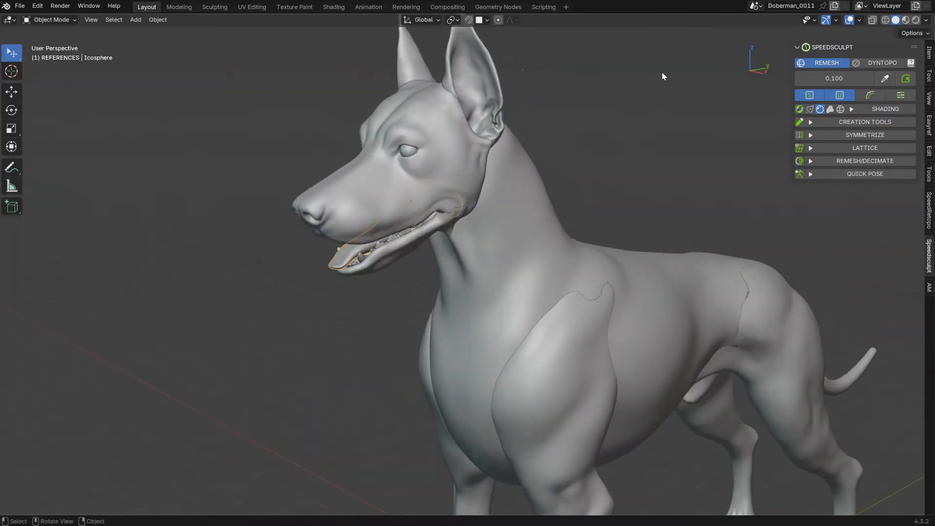
Expand the Shading settings and compare them with the viewport's own shading options
left_click(866, 109)
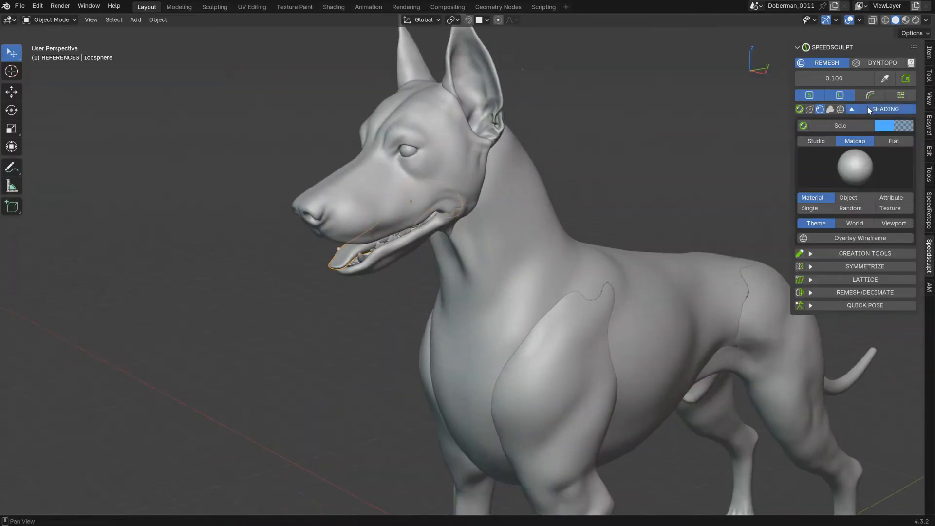
left_click(926, 21)
left_click(925, 21)
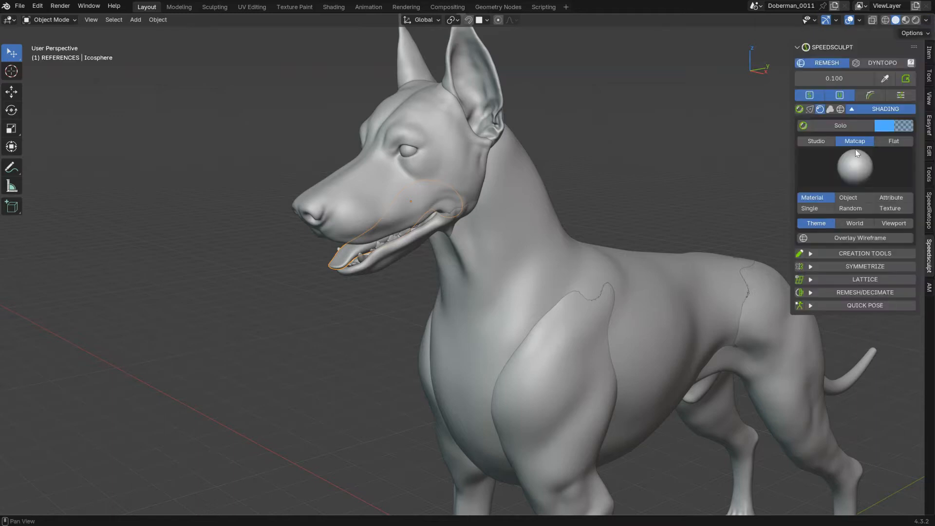
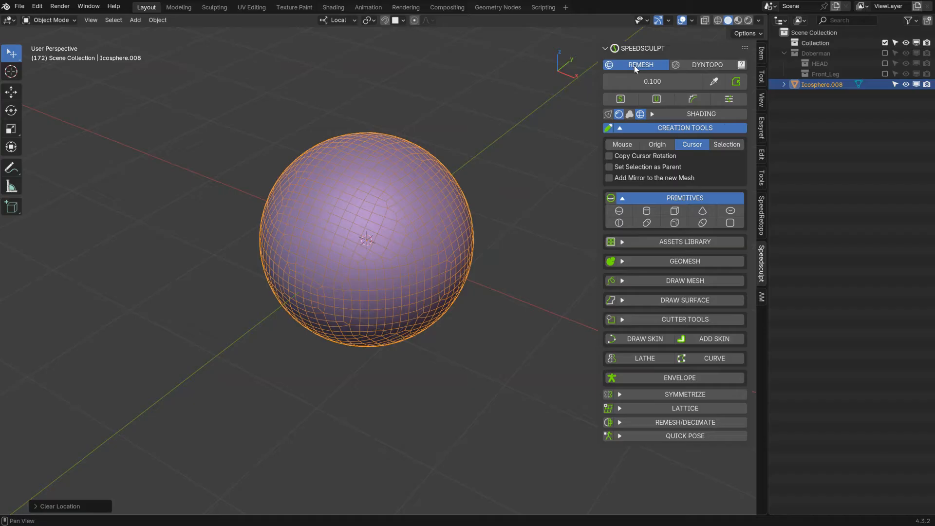
Compare the Dyntopo settings with Remesh, return to Remesh, and set the placement of new primitives to Origin
left_click(694, 66)
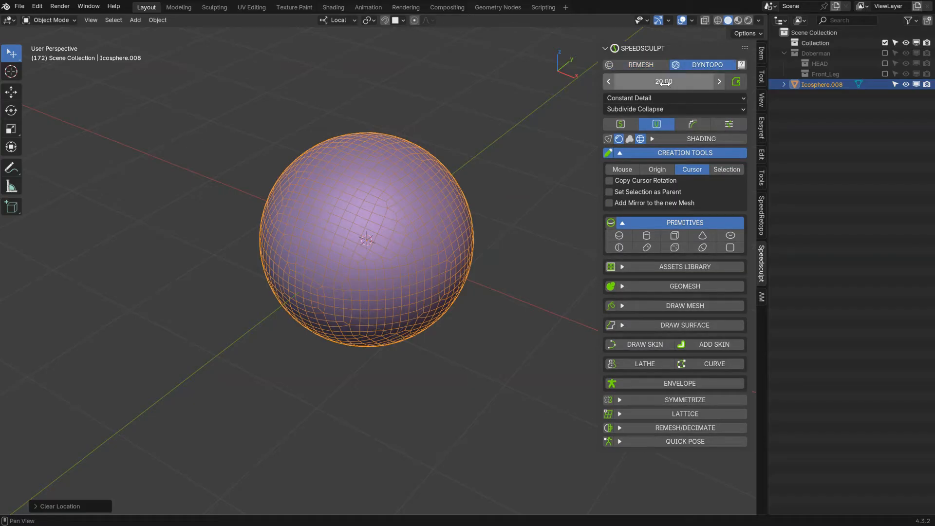
left_click(636, 66)
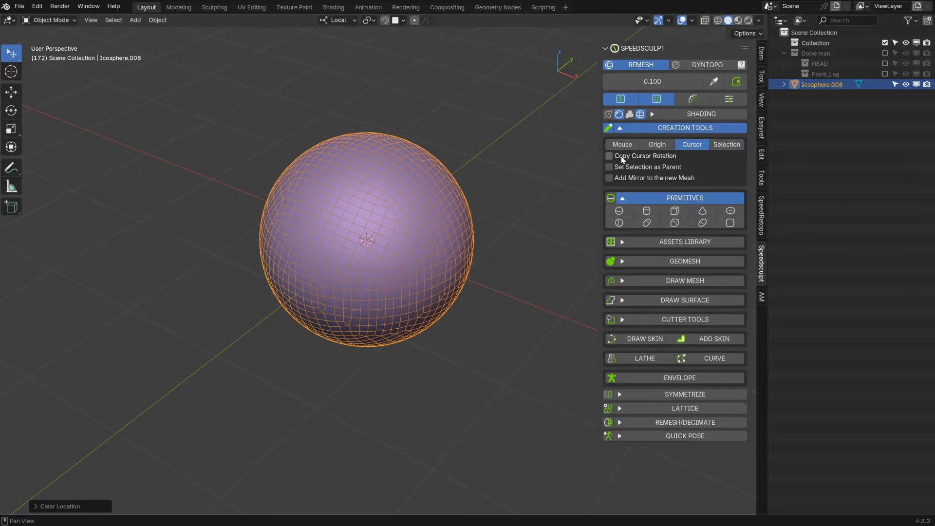
left_click(651, 145)
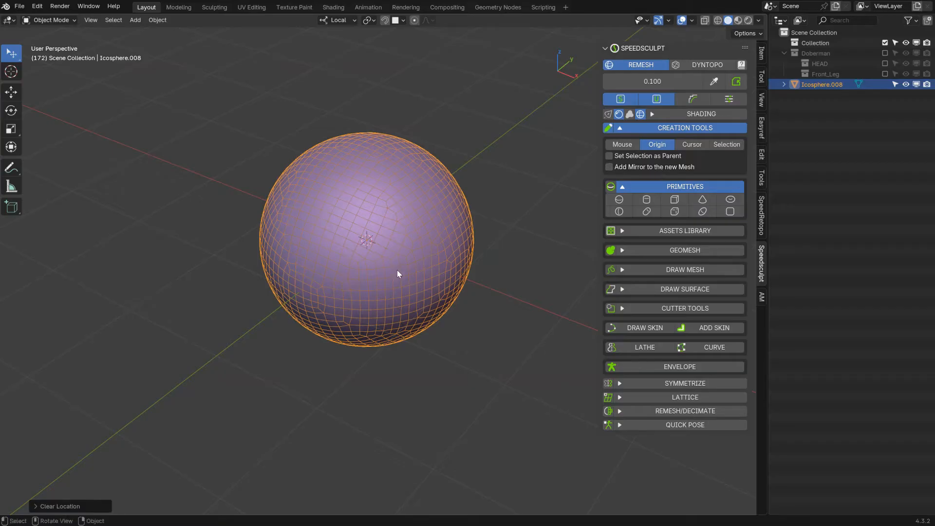
Move the purple sphere away from the world origin and add a remeshed sphere primitive at the origin
key("g")
left_click(145, 165)
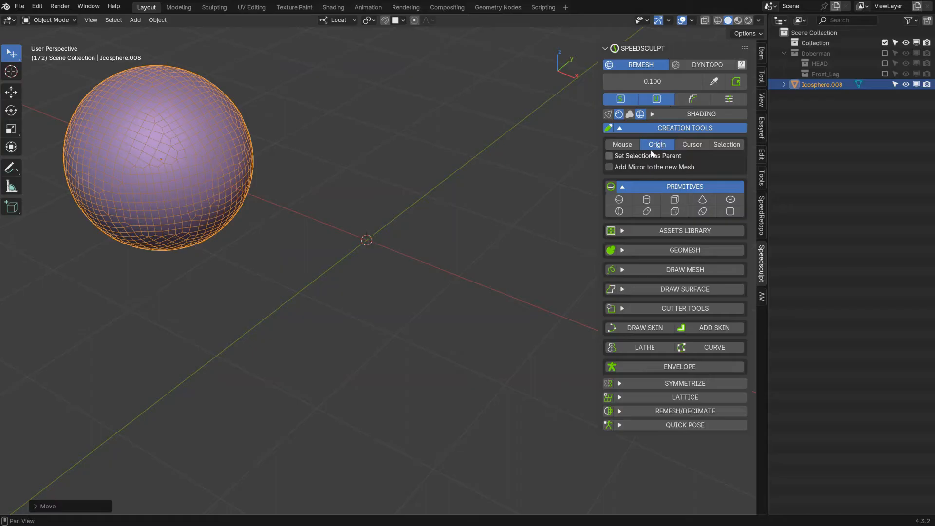
left_click(619, 199)
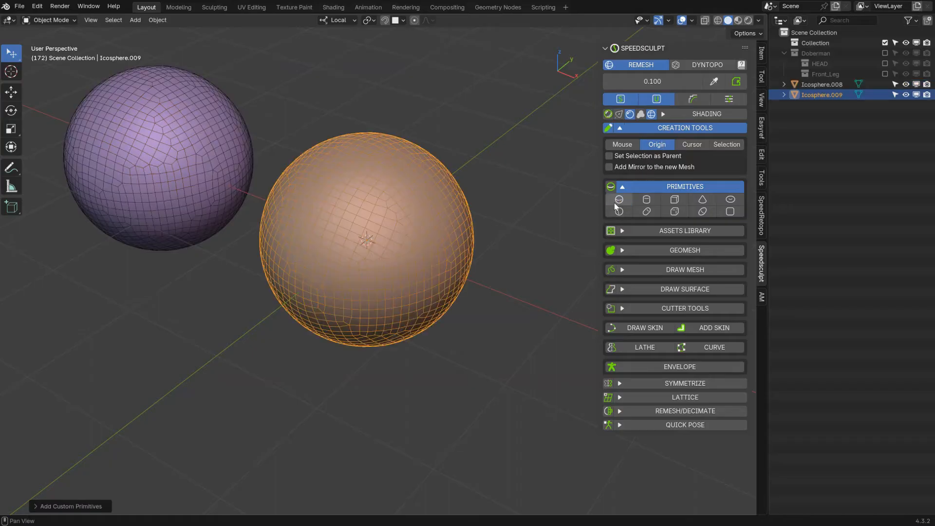
Delete the new sphere at the origin and reselect the purple sphere
key("x")
left_click(356, 229)
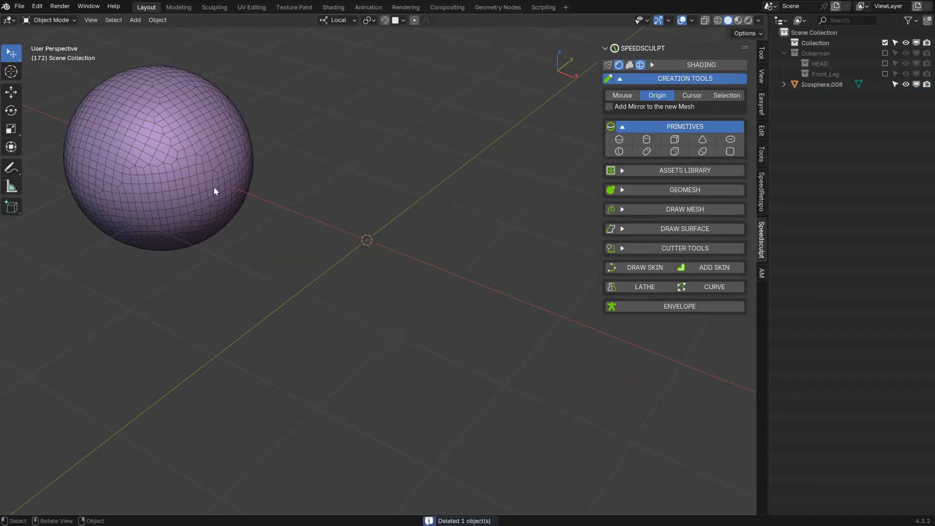
left_click(214, 187)
Set the Dyntopo detail to 10 and add a triangulated sphere primitive at the origin, then select the purple sphere
left_click(700, 65)
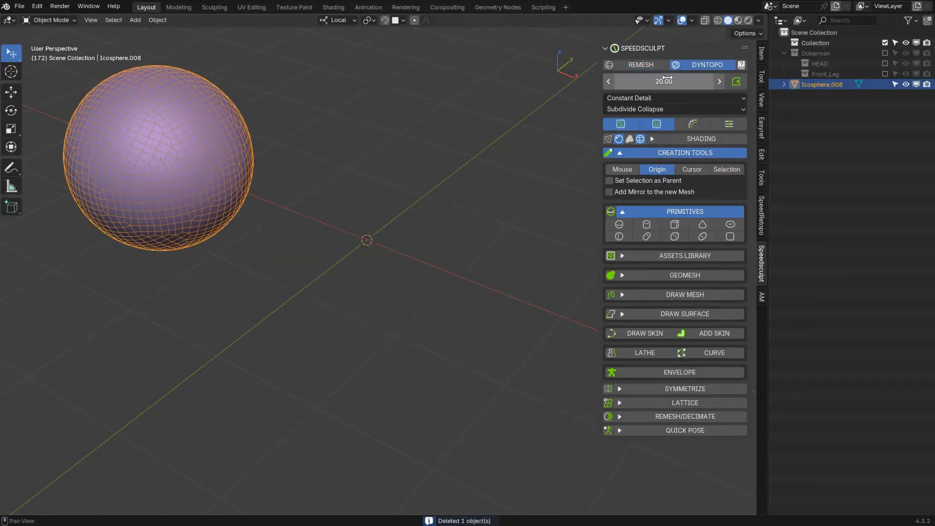
type("10")
key("Return")
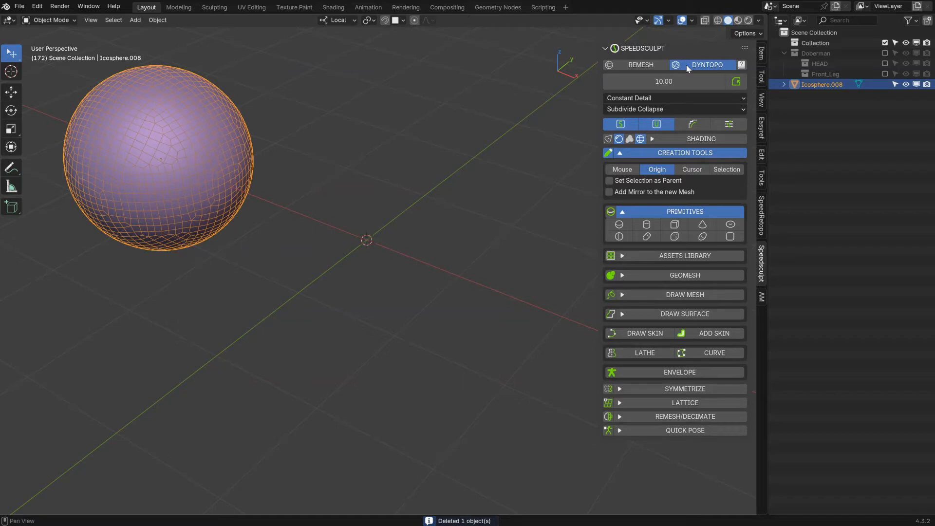
left_click(620, 224)
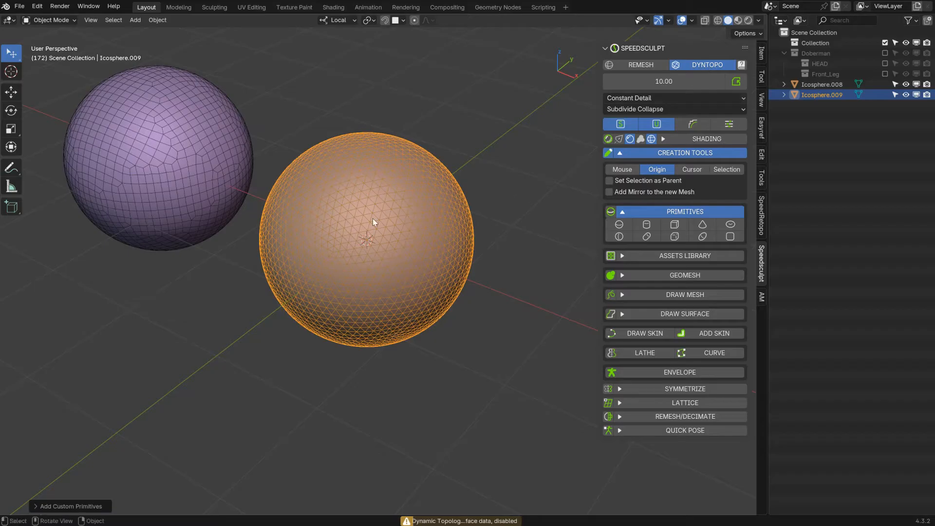
left_click(183, 165)
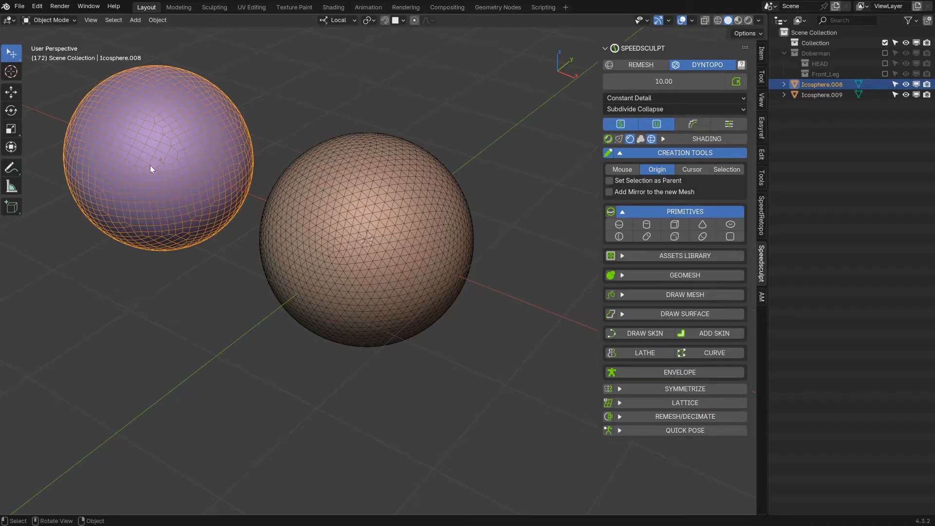
Return to Remesh mode and delete the triangulated sphere, leaving the purple sphere selected
left_click(622, 63)
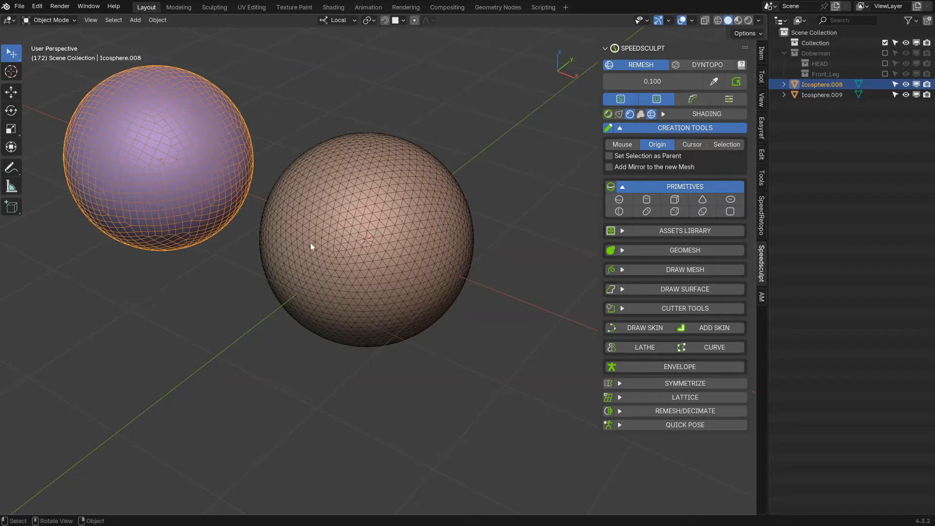
left_click(373, 225)
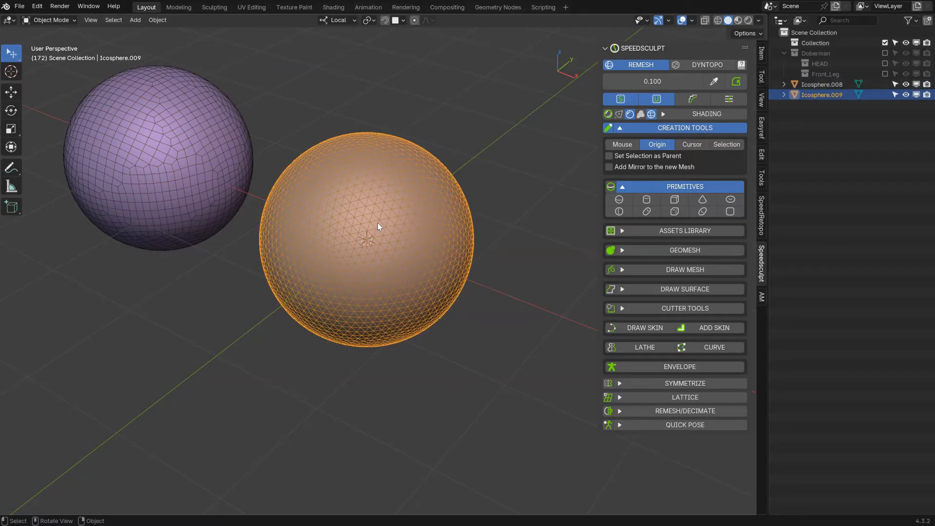
key("x")
left_click(372, 225)
left_click(195, 178)
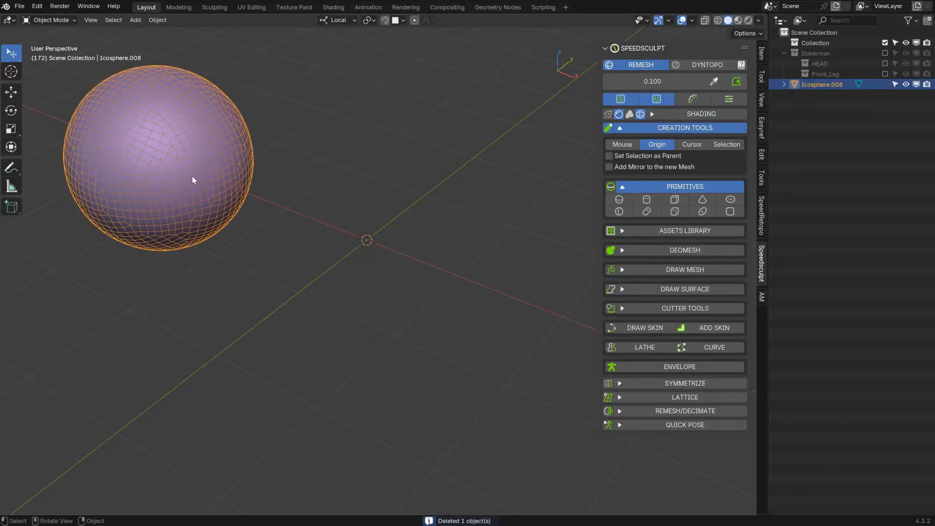
Try adding a cylinder primitive at the origin with Update Topology off, then delete it
left_click(628, 99)
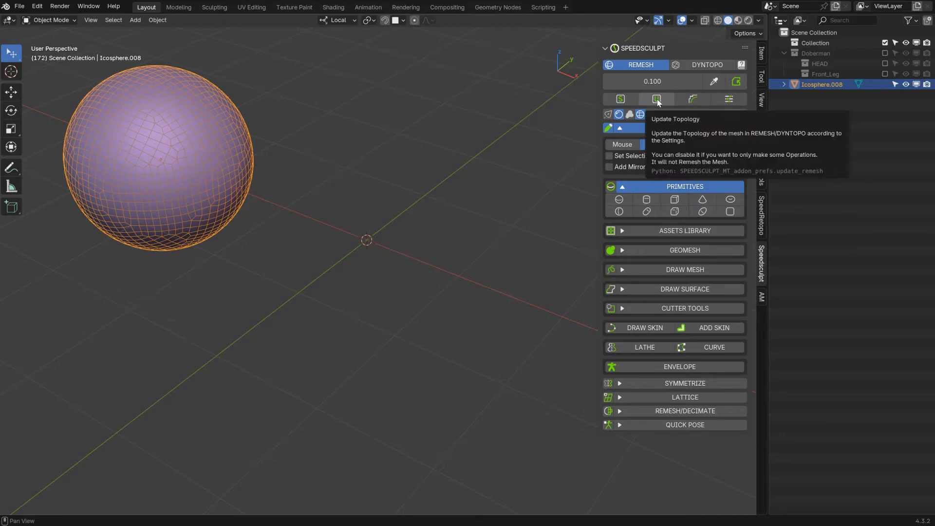
left_click(646, 201)
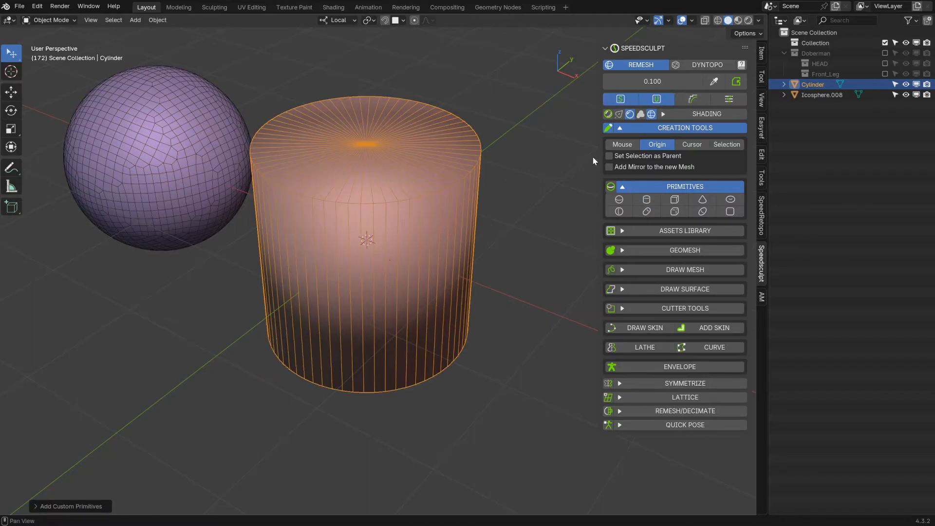
key("x")
left_click(339, 220)
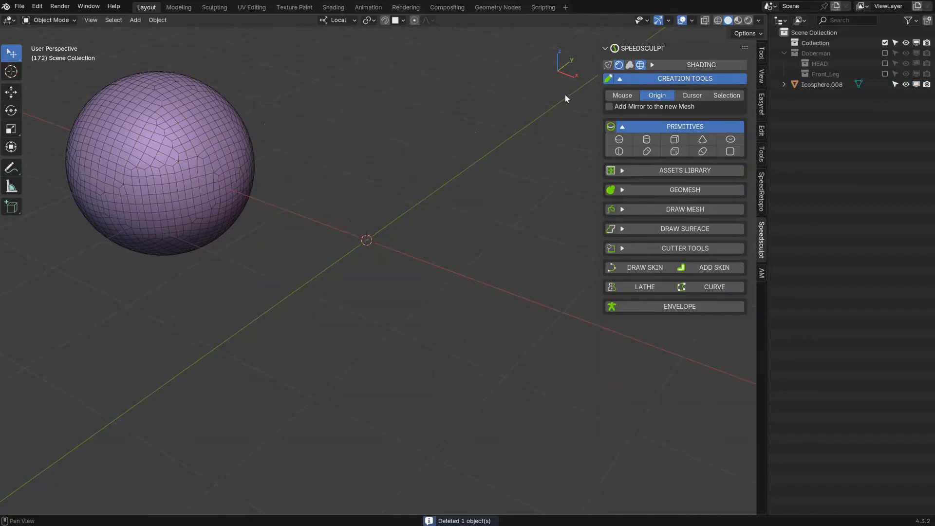
Add a remeshed cylinder primitive at the origin with Update Topology on, then delete it
left_click(647, 140)
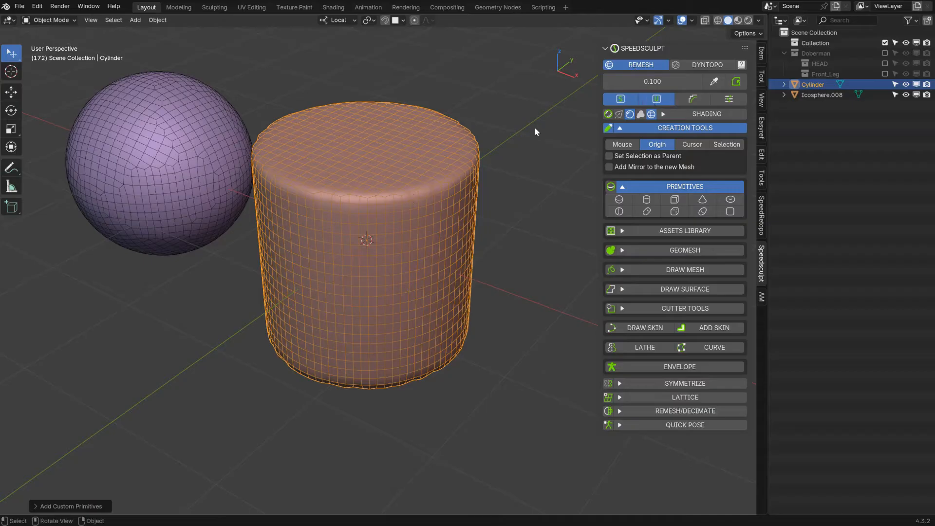
key("x")
left_click(353, 226)
Place the 3D cursor in empty space and set primitive placement to Cursor with Copy Cursor Rotation enabled
scroll(399, 200, "up", 4, "shift")
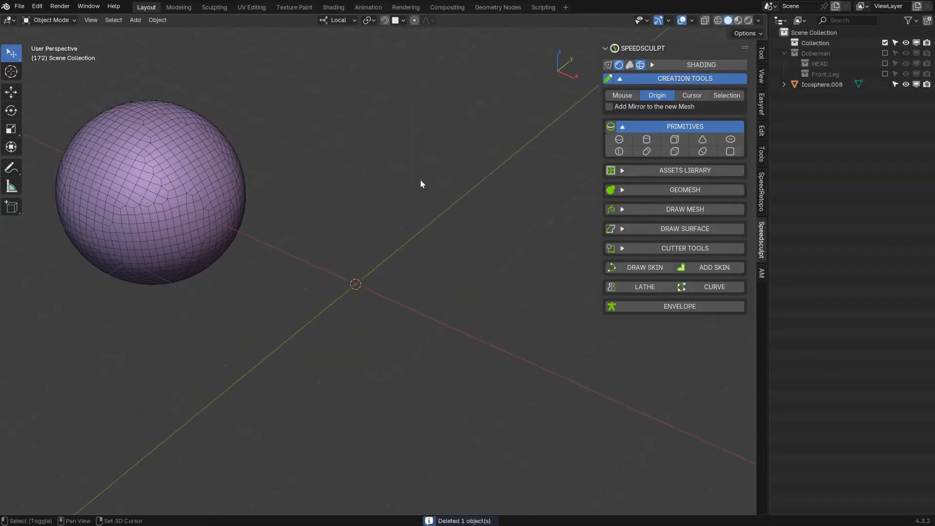
left_click(694, 96)
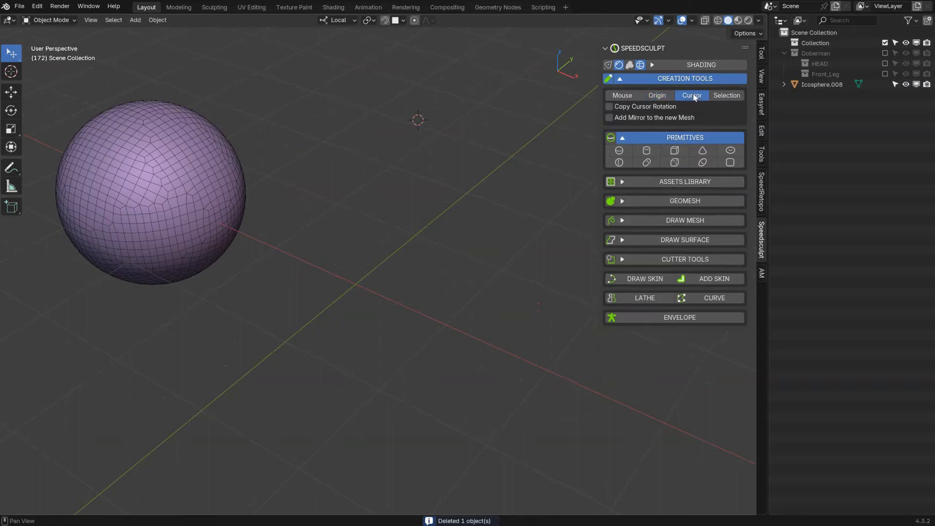
left_click(608, 106)
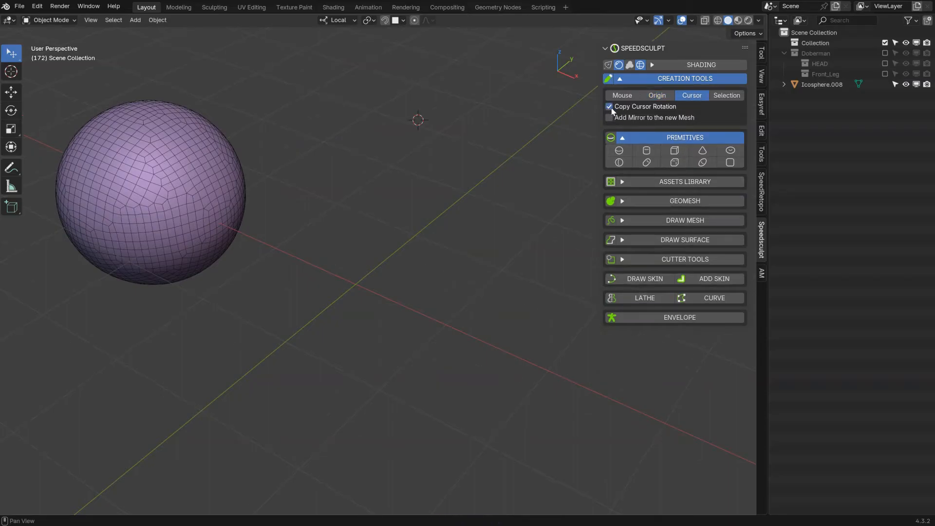
Place the 3D cursor on the purple sphere's surface and add a cylinder primitive that follows the cursor's rotation
right_click(148, 209, "shift")
middle_click_drag(147, 208, 243, 182)
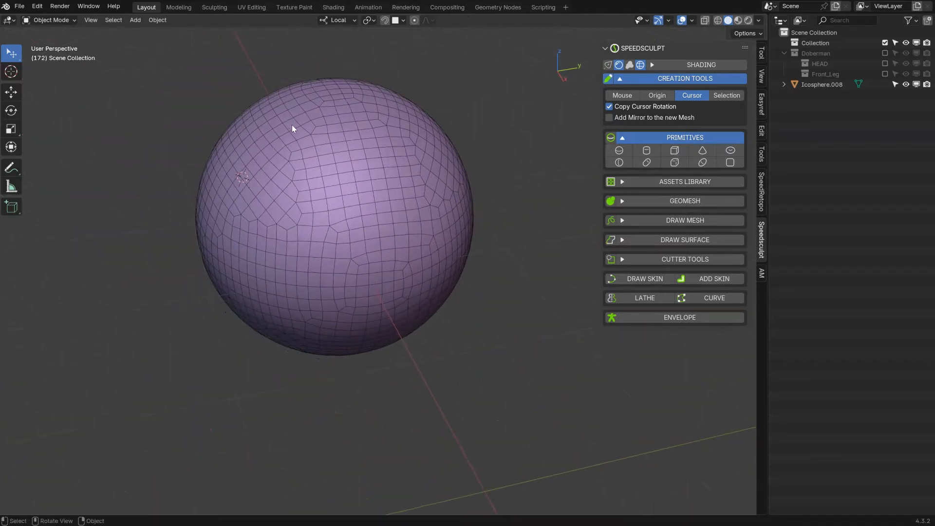
left_click(647, 155)
middle_click_drag(423, 191, 530, 189)
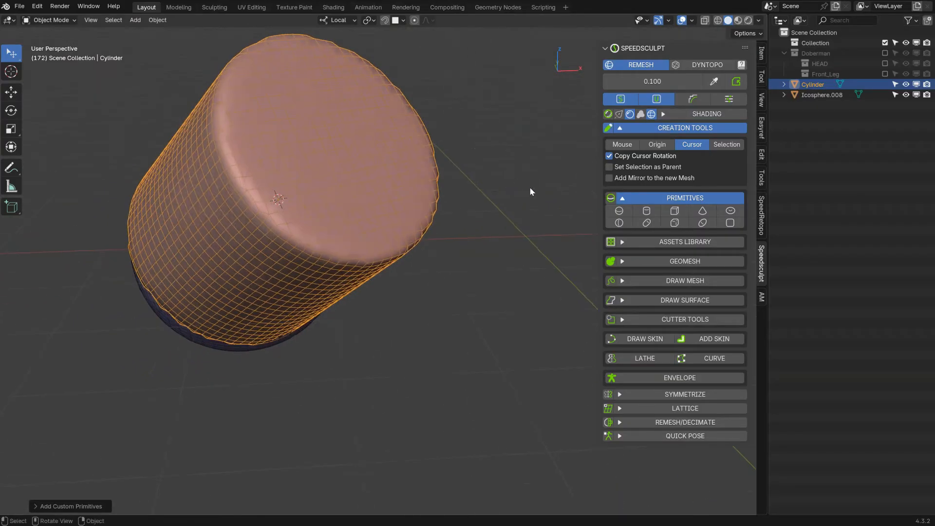
Scale the cylinder down so it is smaller than the purple sphere it sits on
key("s")
left_click(265, 209)
middle_click_drag(259, 218, 212, 217)
middle_click_drag(402, 168, 390, 200, "shift")
scroll(388, 194, "down", 2)
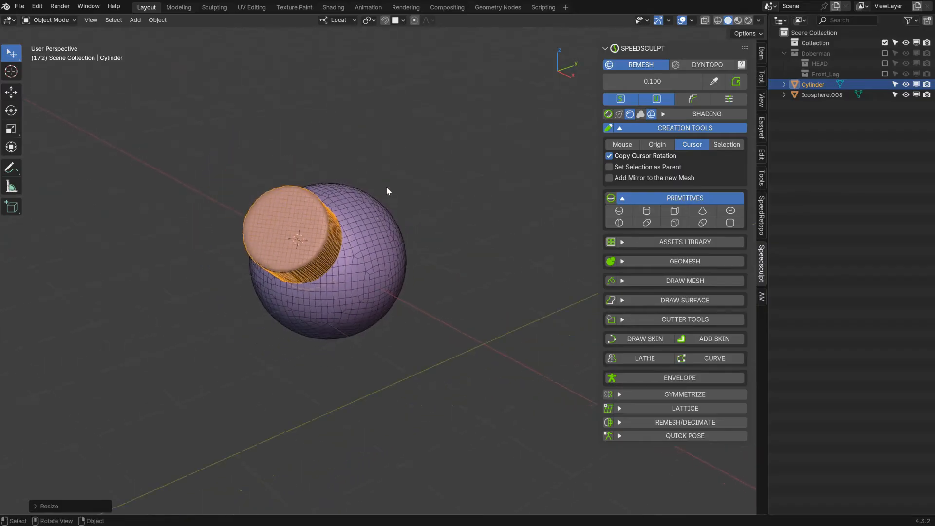
Set primitive placement to Mouse and place a new sphere in empty space away from the purple sphere
left_click(627, 145)
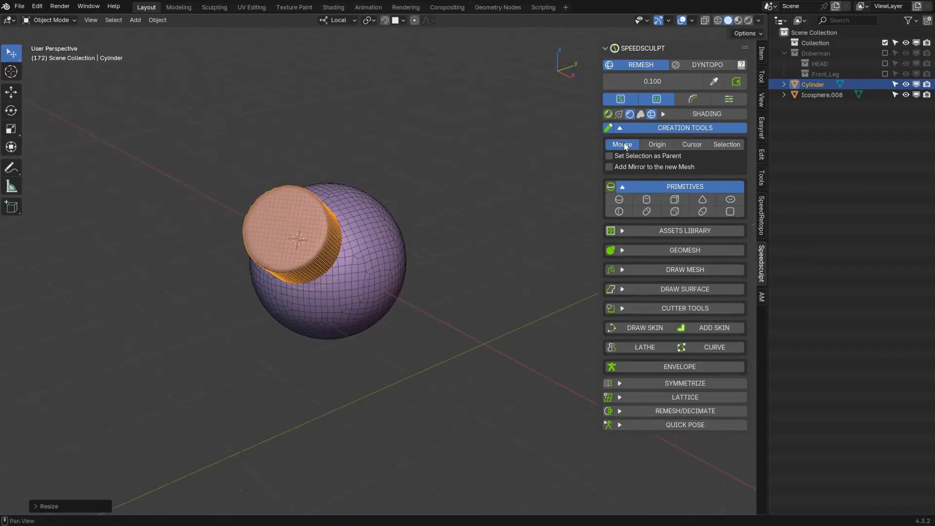
left_click(619, 200)
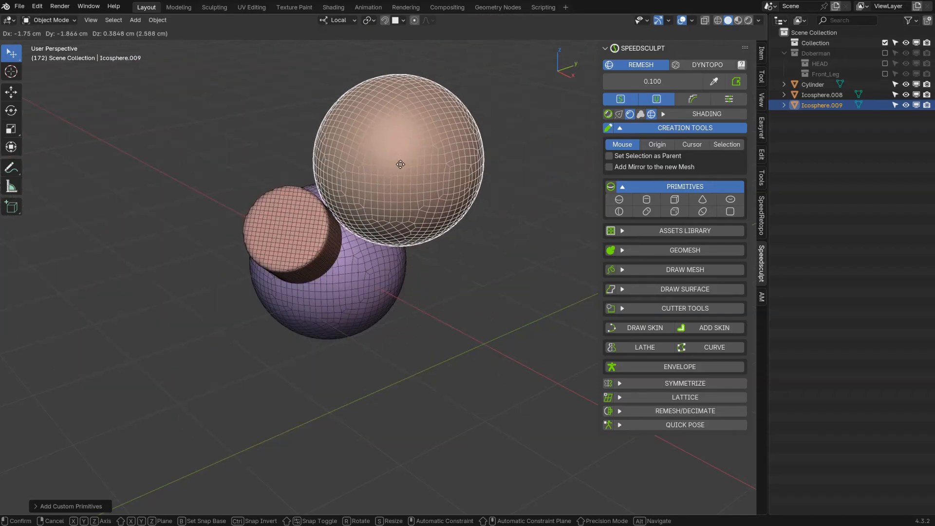
left_click(553, 152)
Select both spheres, set primitive placement to Selection, and add a cylinder midway between them
left_click(349, 241)
middle_click_drag(574, 167, 434, 189, "shift")
left_click_drag(373, 189, 462, 182)
scroll(462, 182, "down", 3)
left_click(293, 271, "shift")
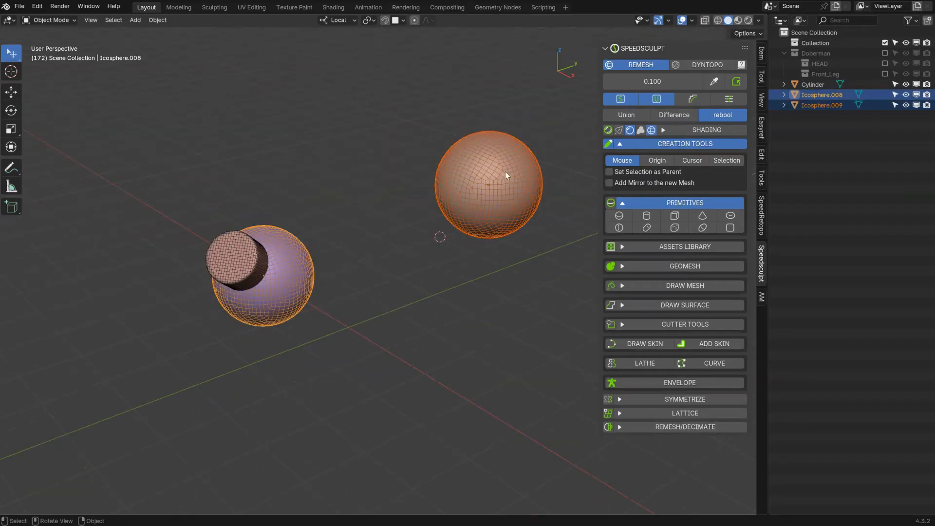
left_click(730, 163)
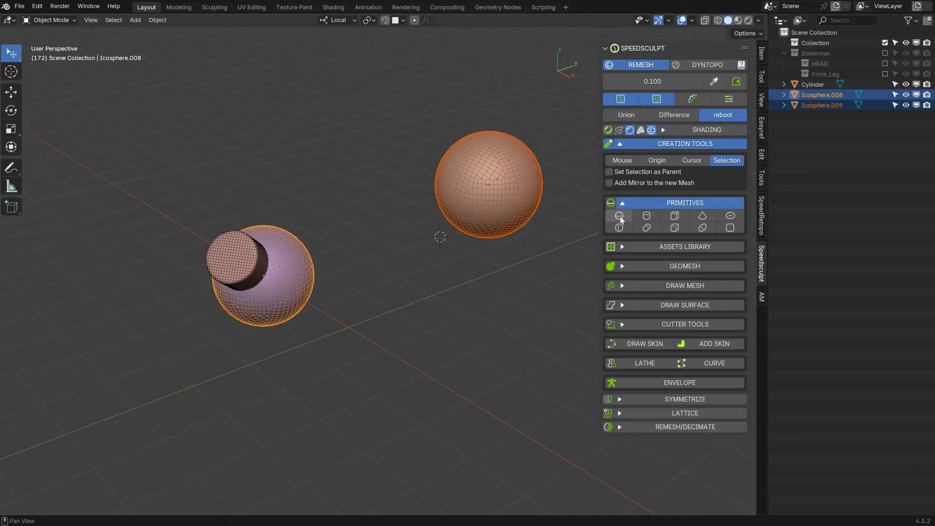
left_click(648, 217)
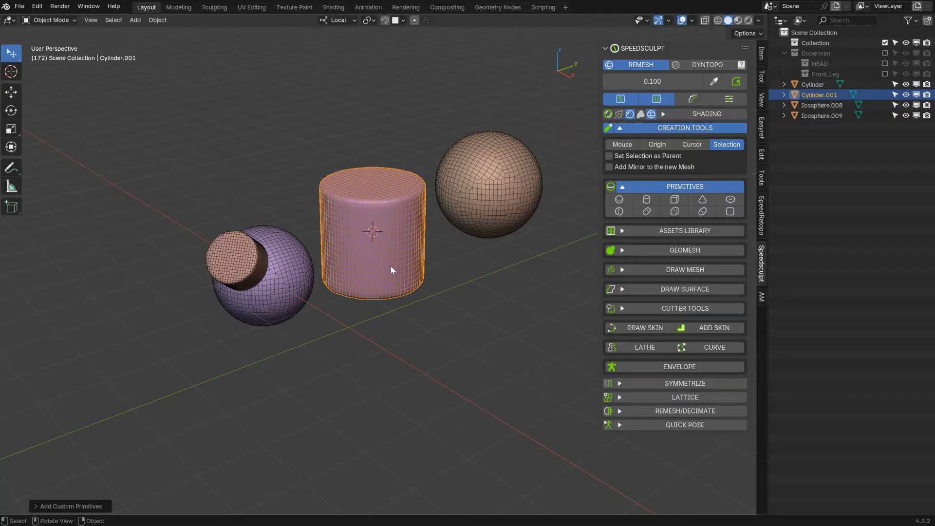
Delete both cylinders and the second sphere, keeping only the original purple sphere
key("x")
left_click(382, 245)
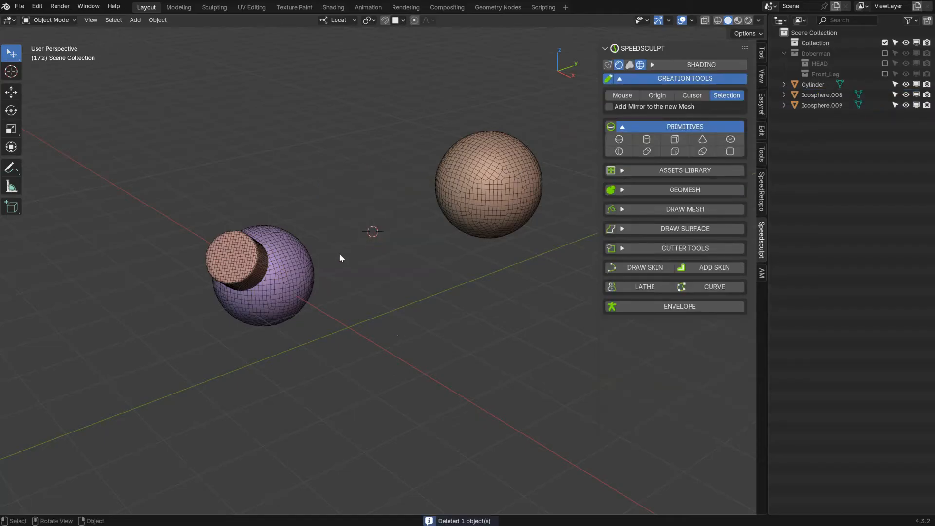
left_click(483, 192)
key("x")
left_click(480, 190)
left_click(229, 269)
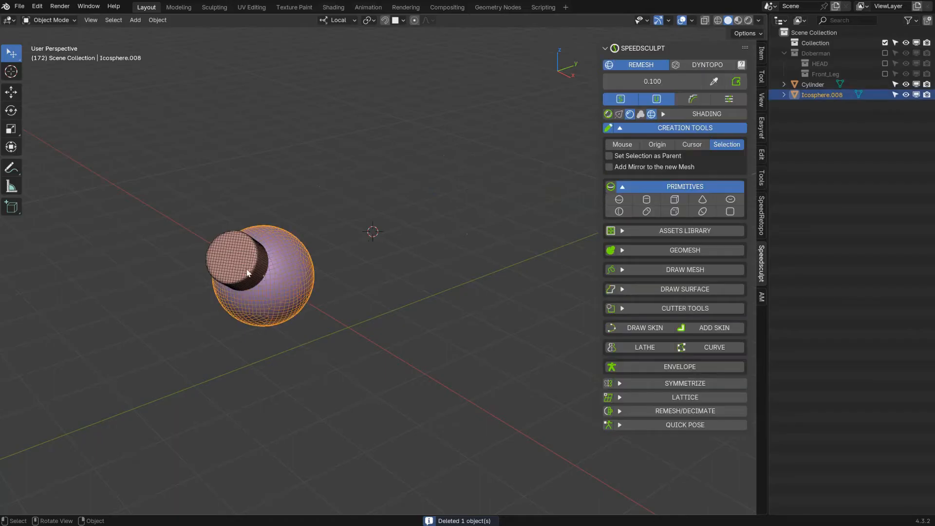
left_click(229, 269)
key("x")
left_click(214, 265)
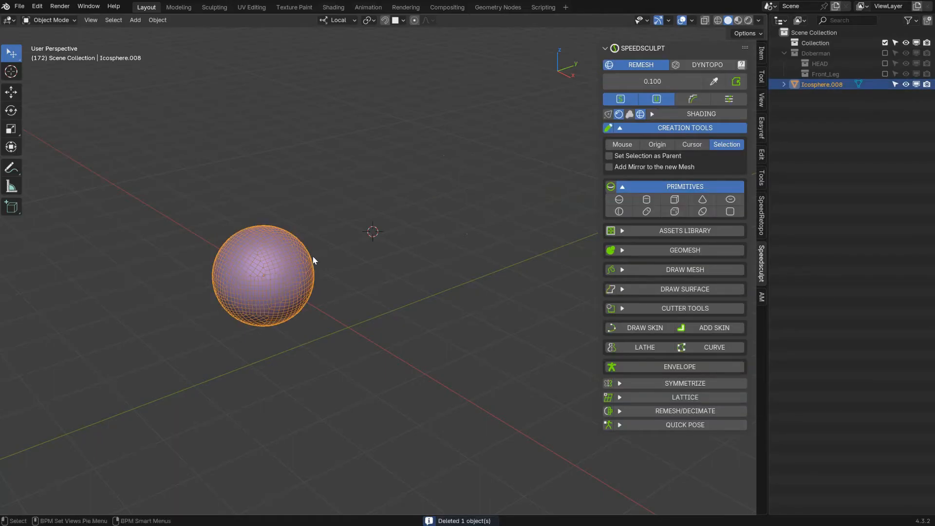
Clear the purple sphere's location and snap the 3D cursor to it
key("alt+g")
key("shift+s")
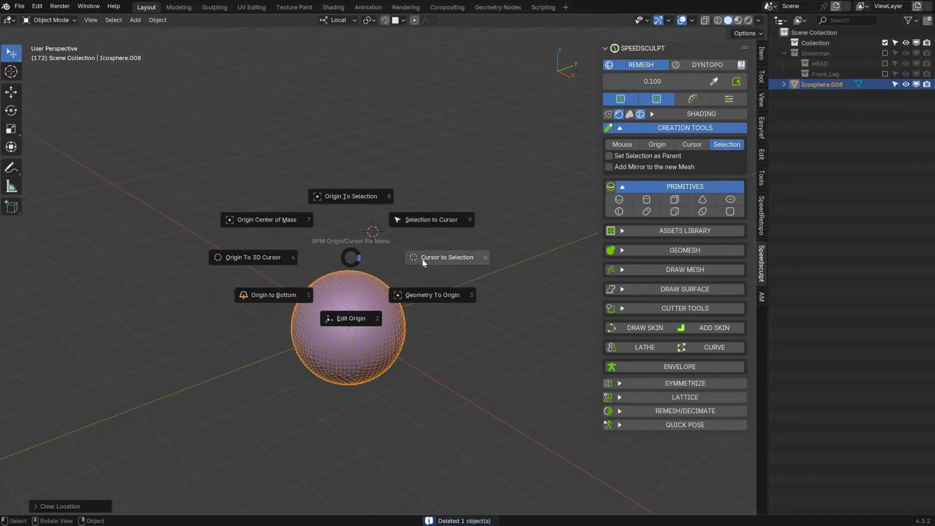
left_click(430, 259)
In front view, add a sphere with Mouse placement and Set Selection as Parent enabled, overlapping the purple sphere's lower edge
middle_click_drag(429, 259, 371, 215)
middle_click_drag(371, 215, 468, 192, "ctrl")
middle_click_drag(418, 216, 380, 217, "shift")
middle_click(380, 258)
left_click(428, 221)
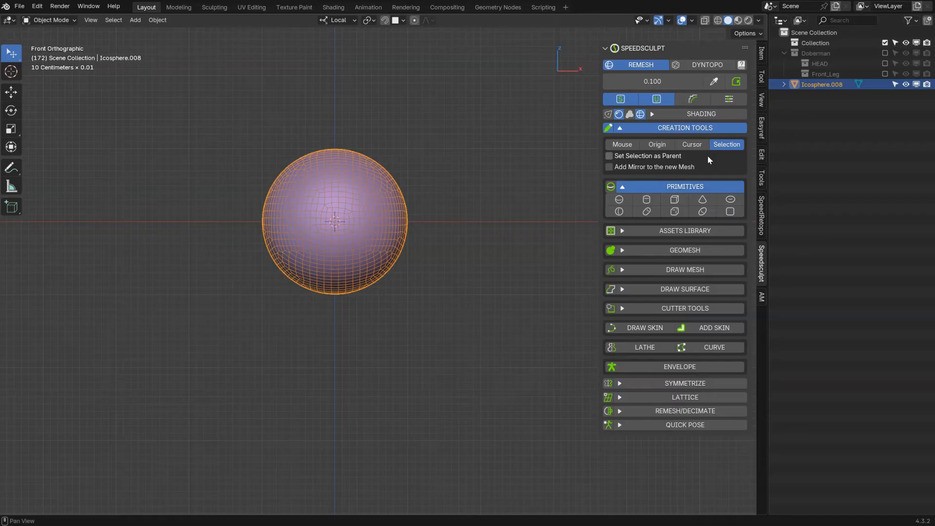
left_click(622, 145)
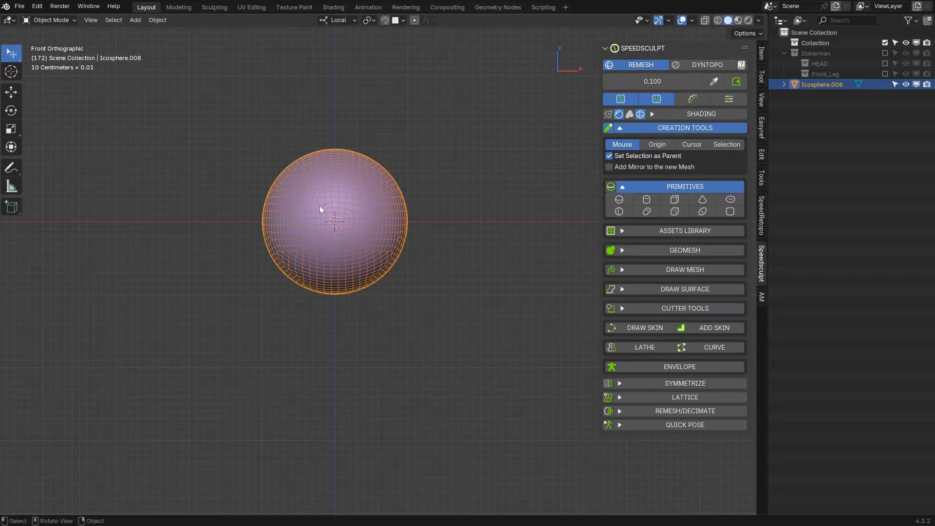
left_click(620, 200)
left_click(444, 275)
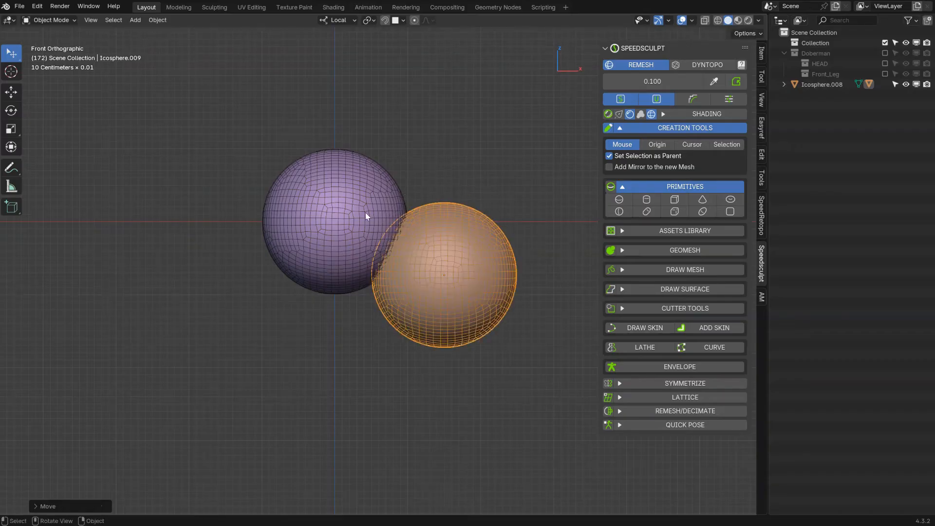
Try rotating the purple parent sphere together with its child sphere
left_click(365, 212)
key("r")
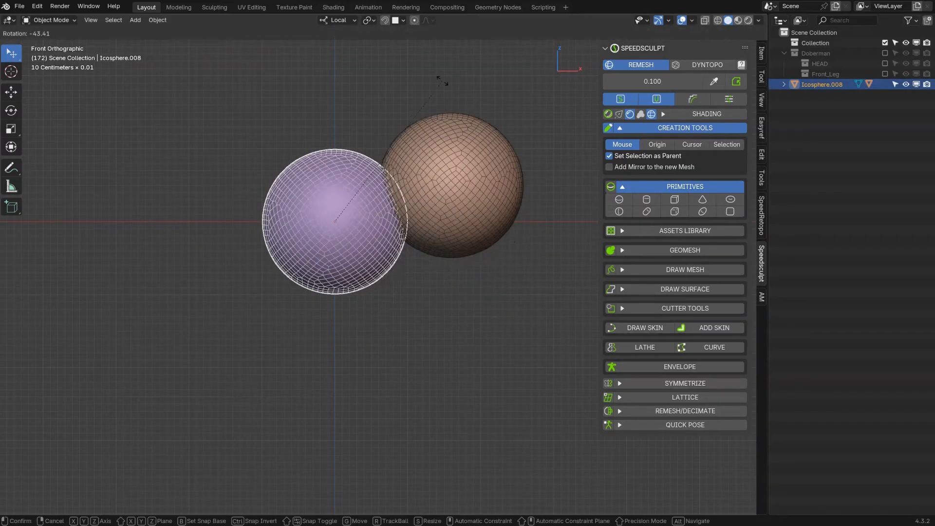
key("Escape")
Delete the orange child sphere, keeping only the purple one
left_click(463, 247)
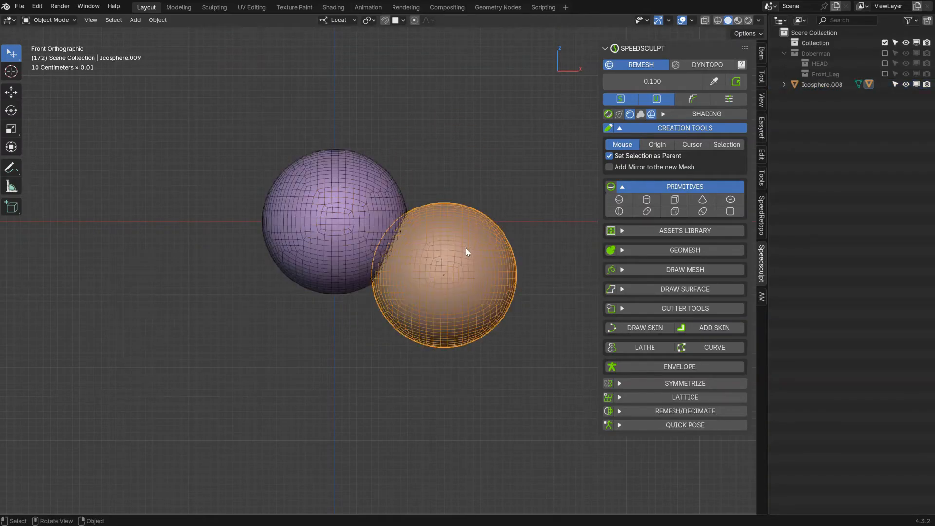
key("x")
left_click(451, 246)
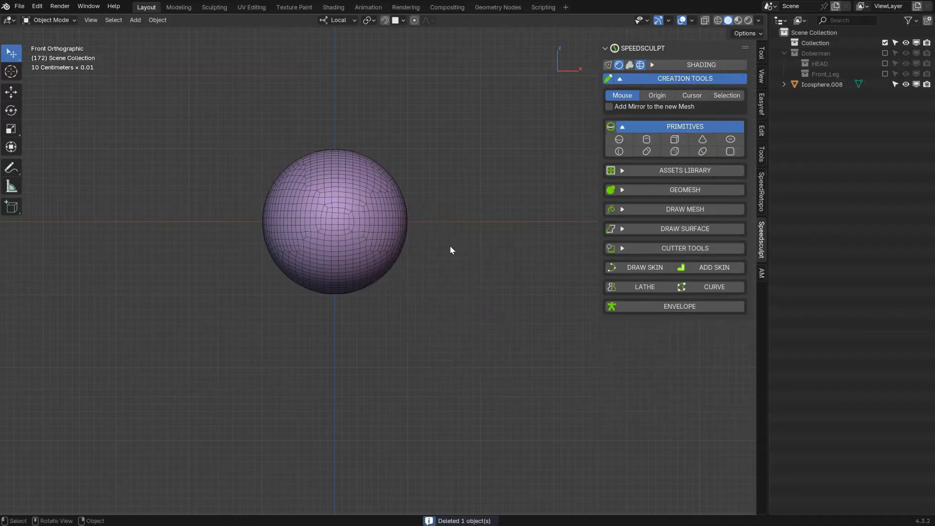
With the purple sphere selected, enable Add Mirror to the new Mesh on X and add a sphere beside it
left_click(364, 212)
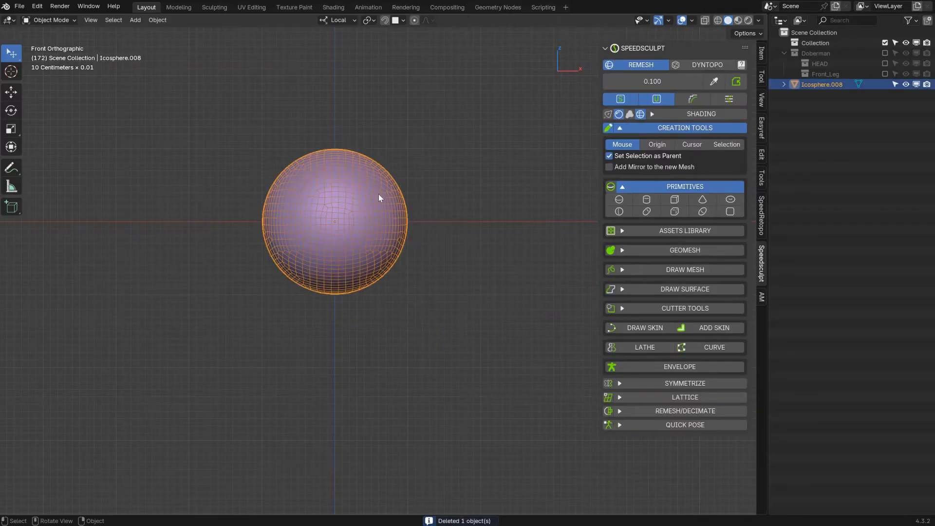
left_click(609, 167)
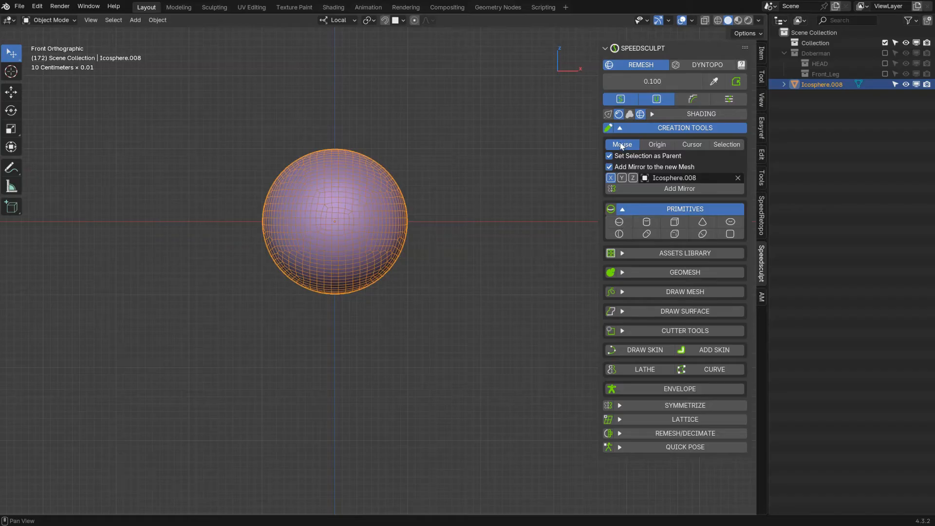
left_click(620, 223)
left_click(471, 211)
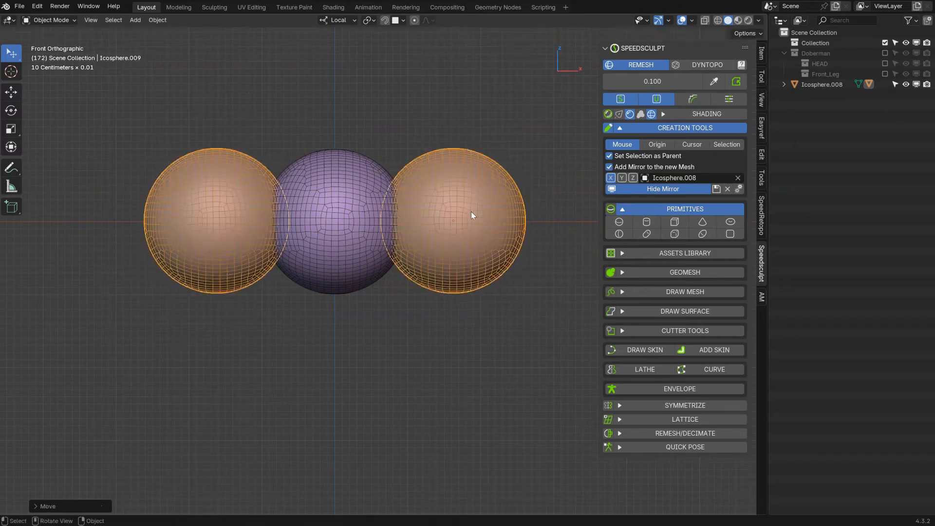
Scale the mirrored spheres down and move them to overlap the upper sides of the purple sphere
key("s")
left_click(510, 214)
key("g")
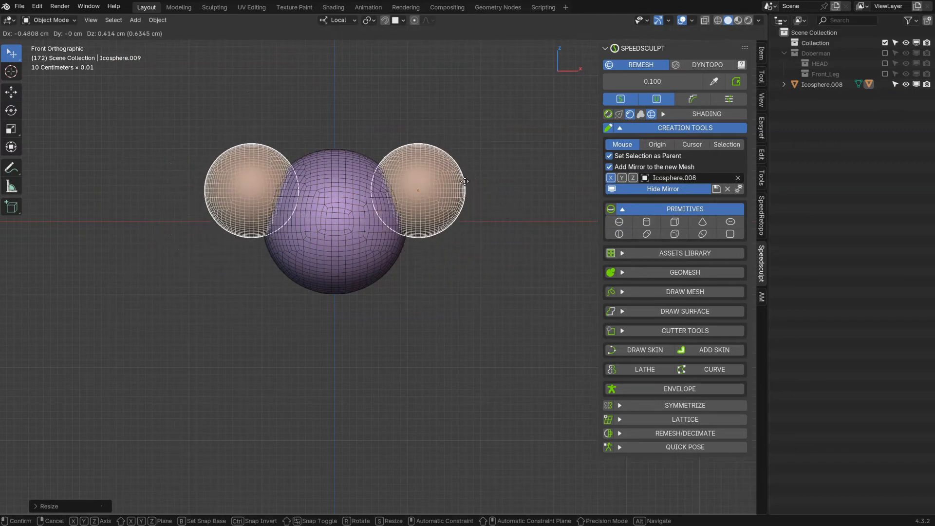
left_click(465, 182)
Add a mirrored cylinder below the small side spheres and scale it into a narrow limb, stretched along its local Z axis
left_click(647, 222)
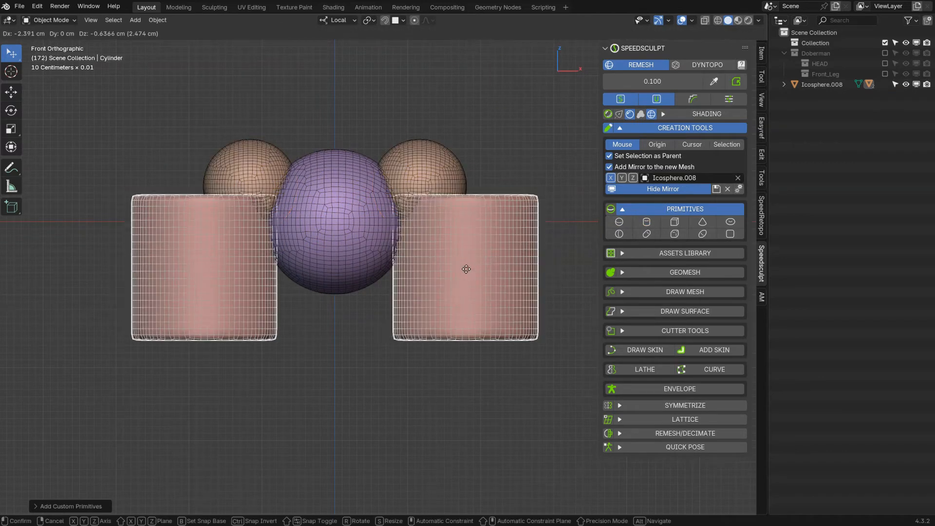
left_click(463, 287)
key("s")
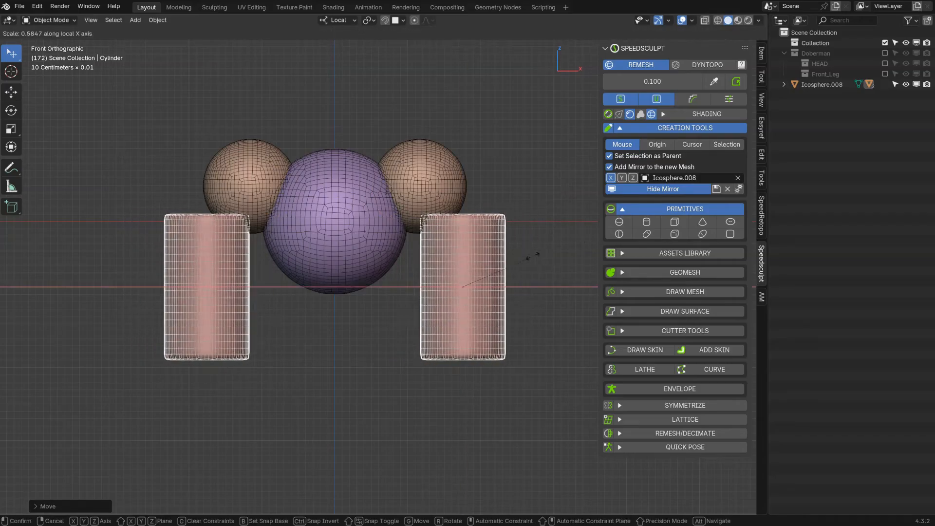
left_click(516, 273)
key("s")
key("z")
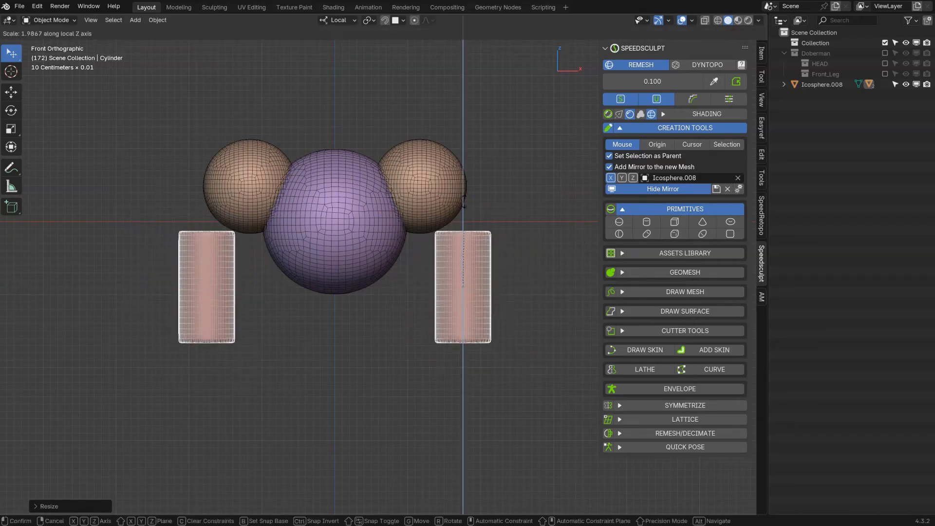
left_click(469, 181)
Rotate the mirrored cylinders outward and move their upper ends into the small side spheres
key("r")
left_click(507, 180)
key("g")
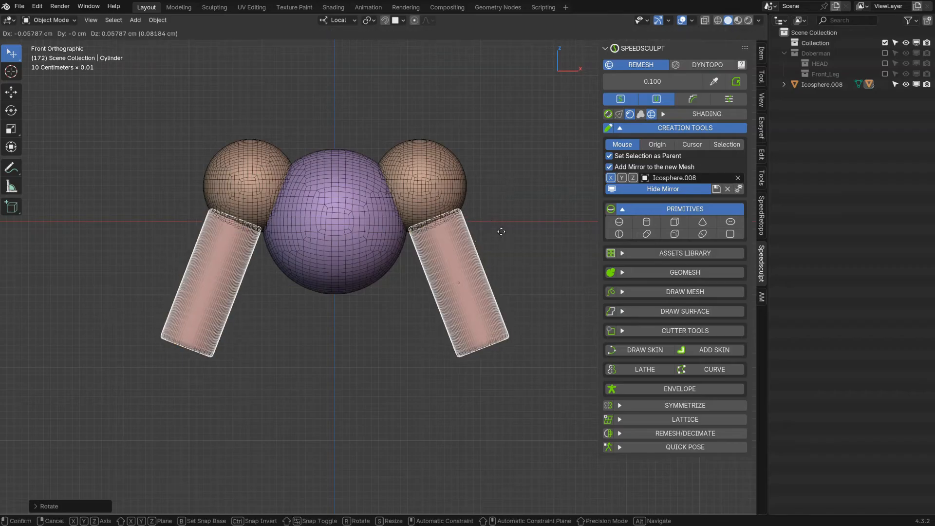
left_click(498, 217)
Try rotating the small side spheres to swing the attached cylinders
left_click(417, 165)
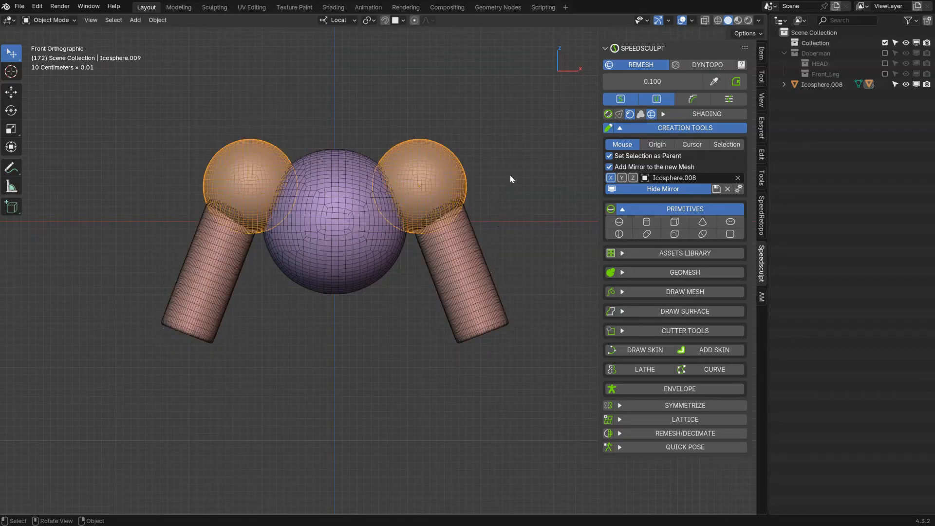
key("r")
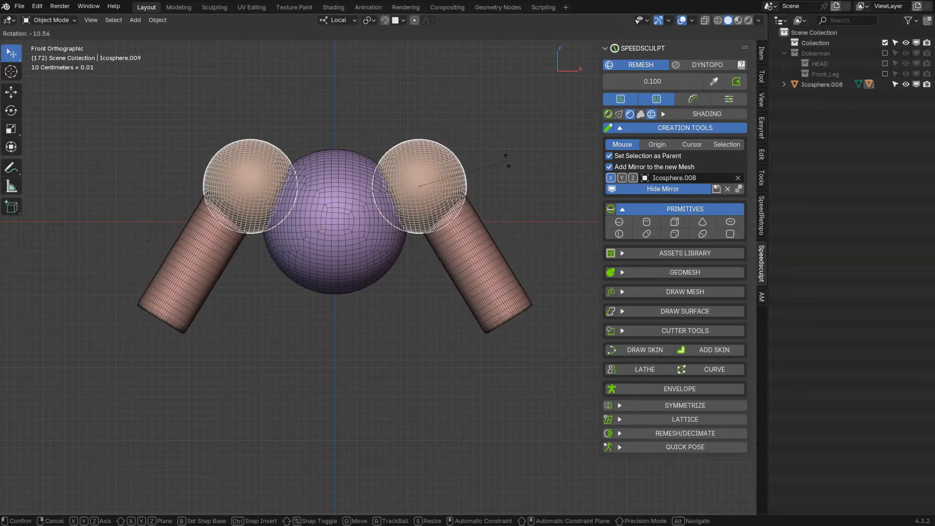
right_click(504, 168)
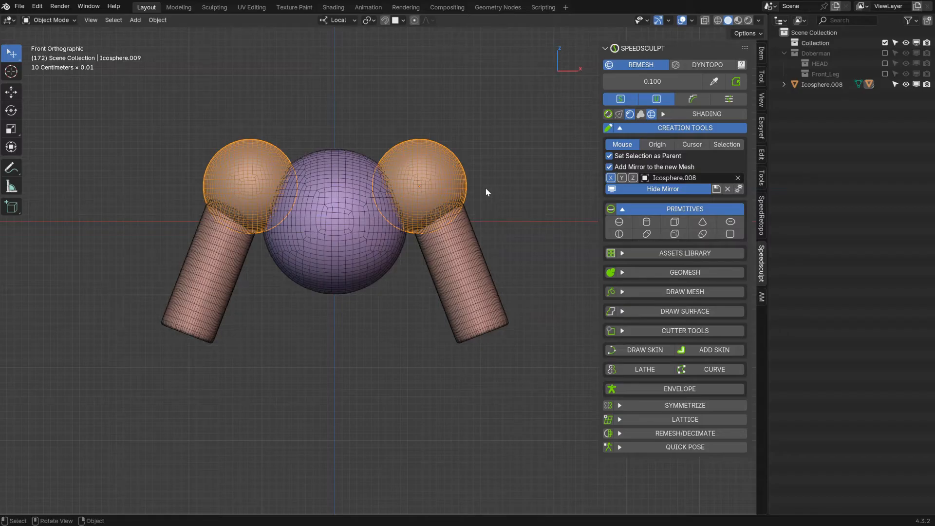
key("r")
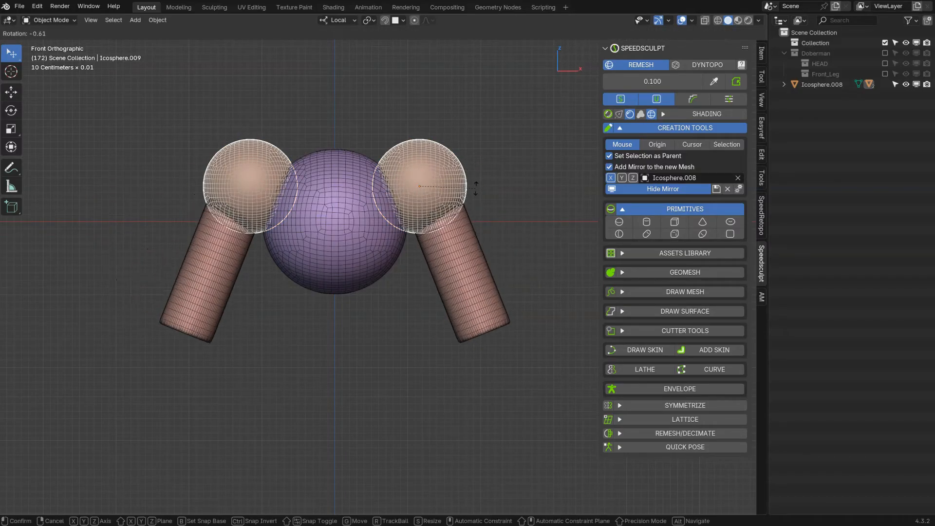
left_click(476, 186)
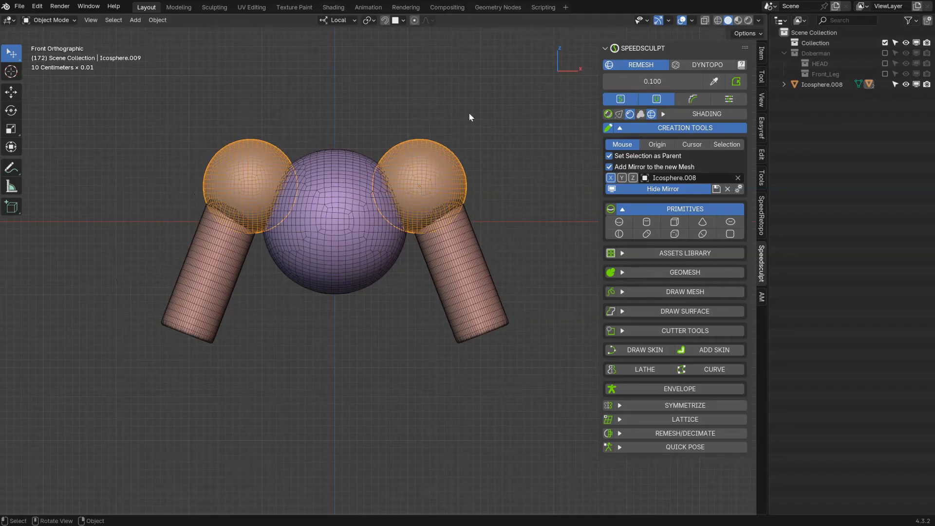
Add a mirrored sphere at the lower ends of the cylinders and scale it down into a joint
left_click(620, 221)
left_click(495, 352)
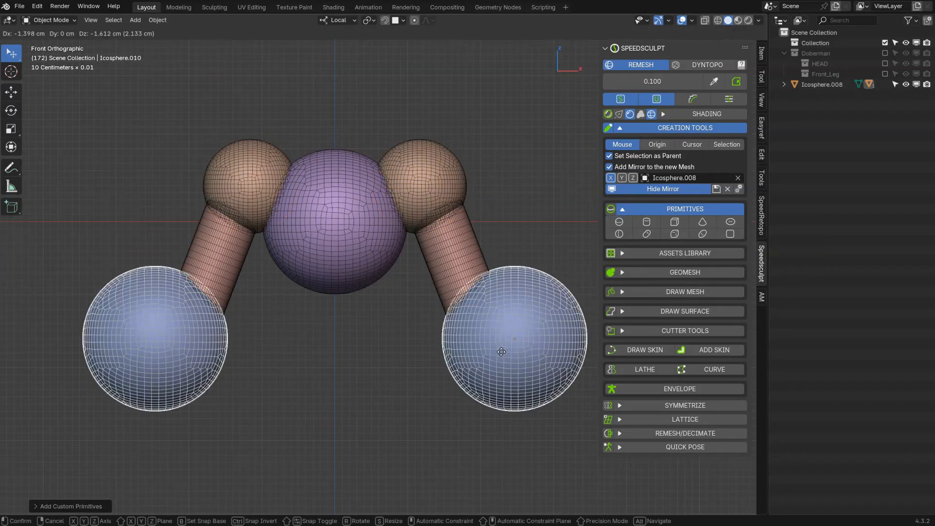
left_click(557, 349)
Try rotating the upper side spheres together with the whole limb chain below them
key("r")
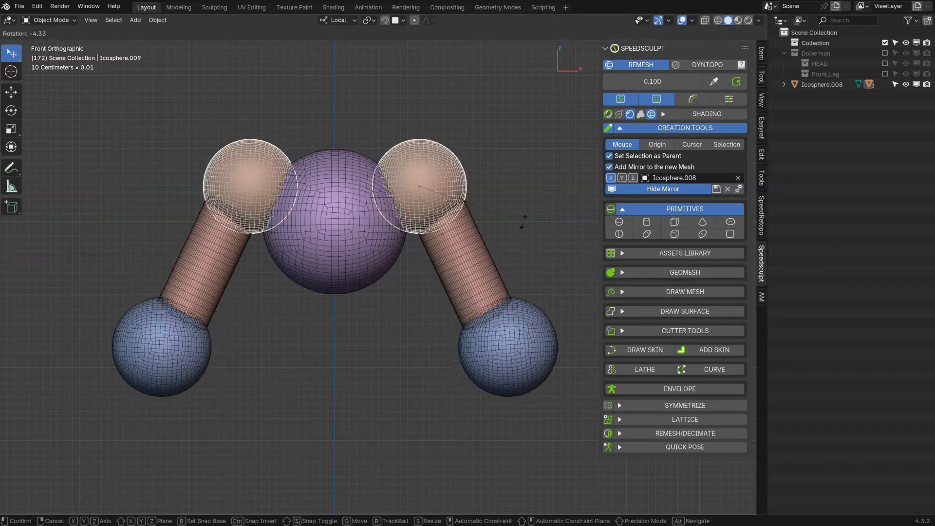
right_click(498, 203)
scroll(497, 202, "down", 3)
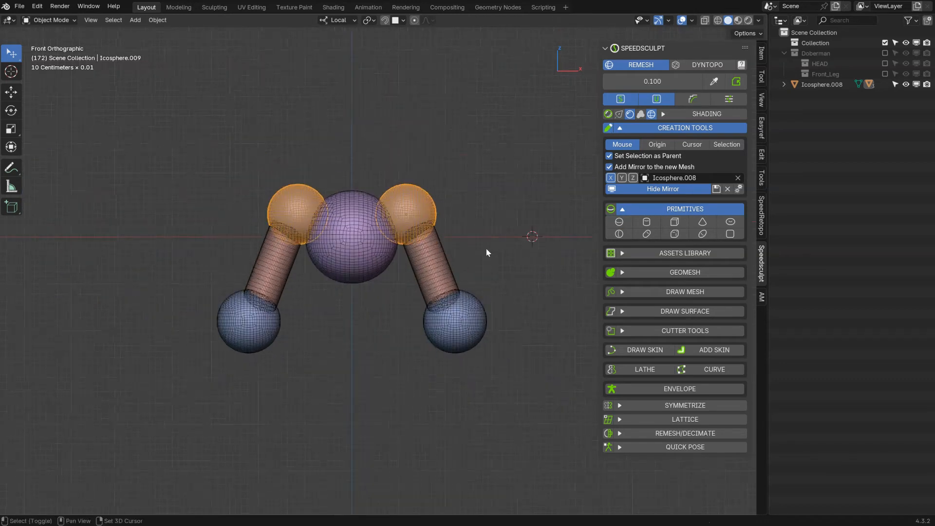
Add a mirrored cylinder parented to the blue joint spheres, scale it down and move it to overlap their undersides
left_click(452, 229)
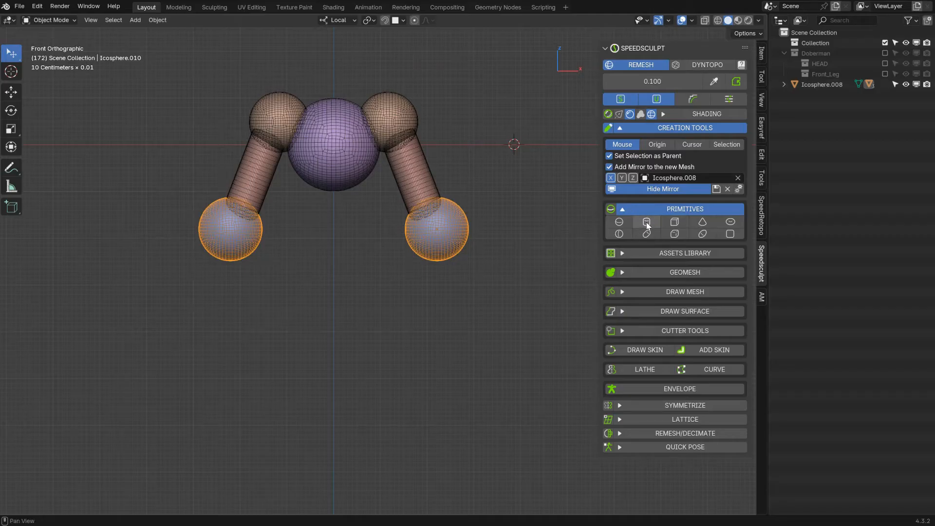
left_click(440, 274)
left_click(444, 279)
key("s")
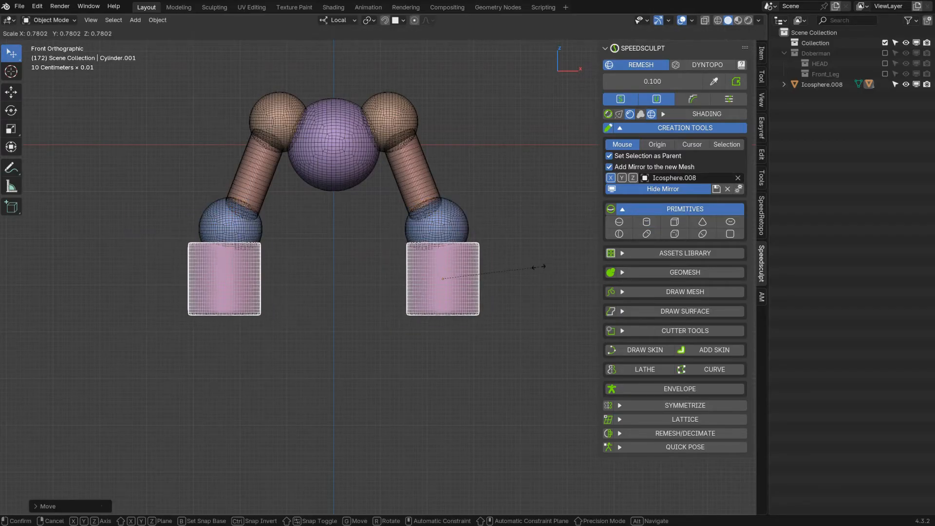
left_click(518, 277)
key("g")
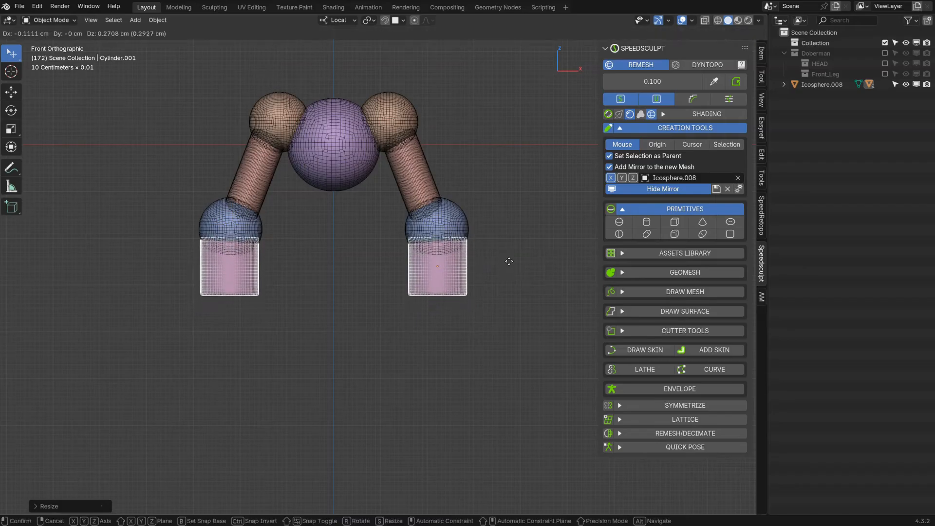
left_click(509, 261)
Rotate the blue joint spheres in front view to swing the lower cylinders
left_click(455, 223)
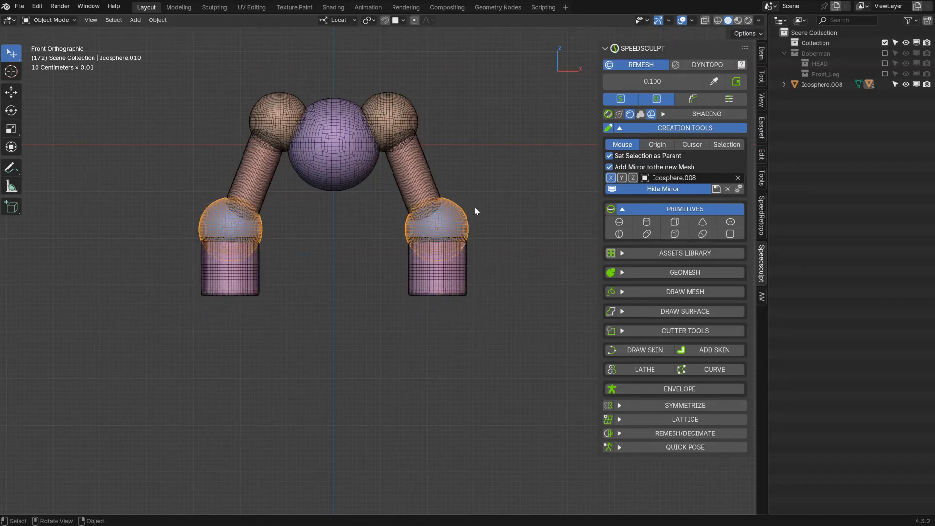
key("r")
left_click(461, 231)
From a side perspective, rotate the upper side spheres to swing the limbs, and bend the limbs at the blue joint spheres
middle_click_drag(460, 232, 379, 149)
left_click(344, 163)
key("r")
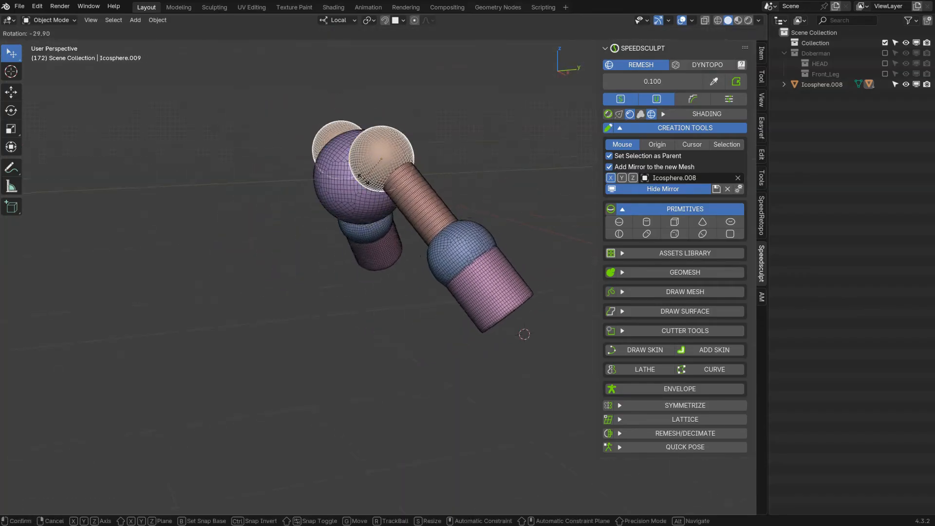
left_click(368, 183)
left_click(438, 254)
key("r")
left_click(349, 311)
Select the mirrored limb parts in turn and then the central purple sphere to examine the parent chain and mirror settings
middle_click_drag(349, 312, 433, 245)
left_click(463, 267)
left_click(456, 226)
left_click(448, 201)
middle_click_drag(411, 211, 411, 198)
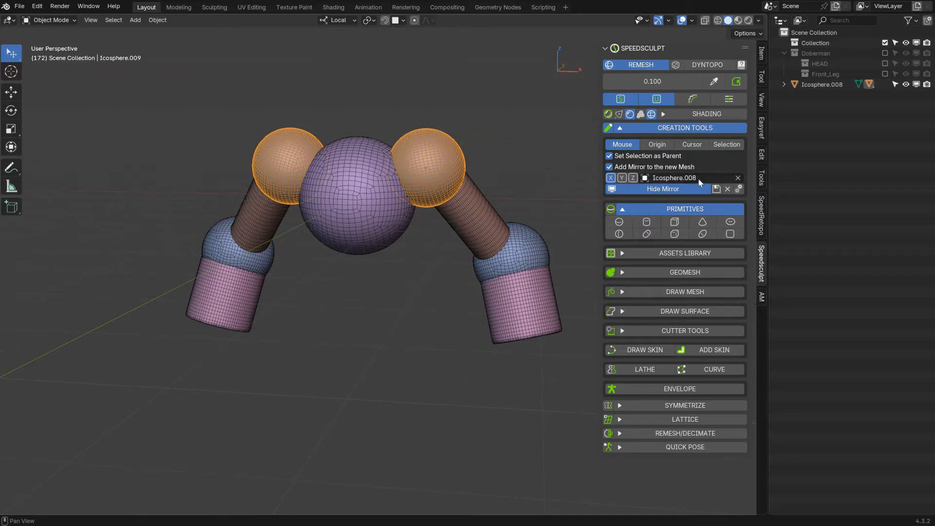
left_click(358, 232)
scroll(351, 225, "up", 3)
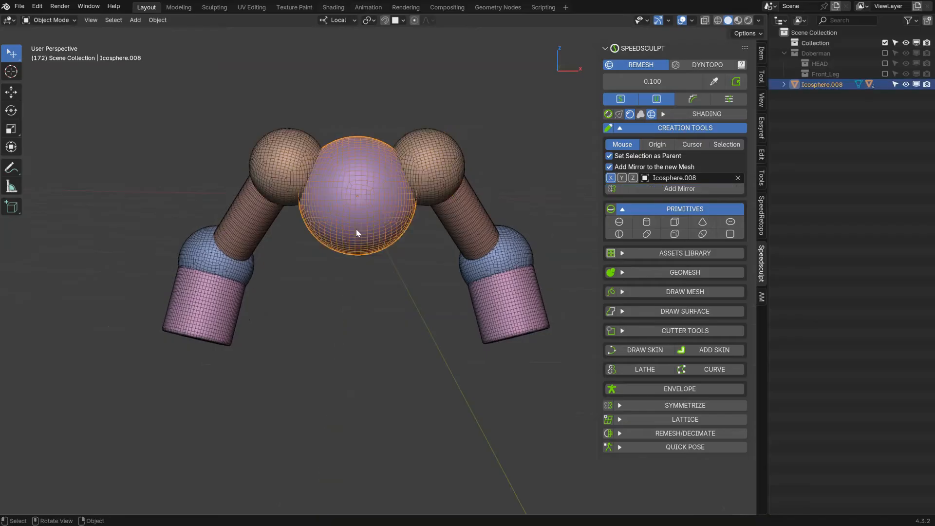
Duplicate the central purple sphere and place the copy below it along its local Z axis
key("shift+d")
key("y")
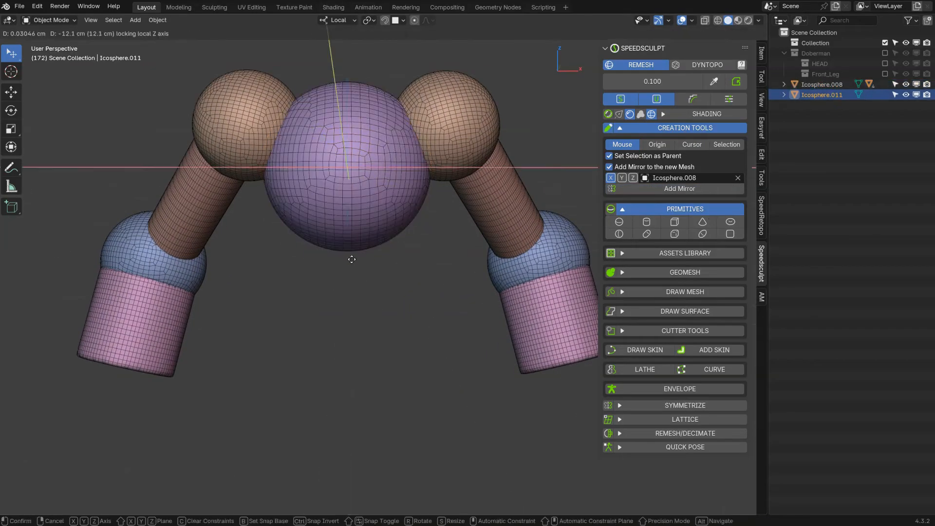
key("z")
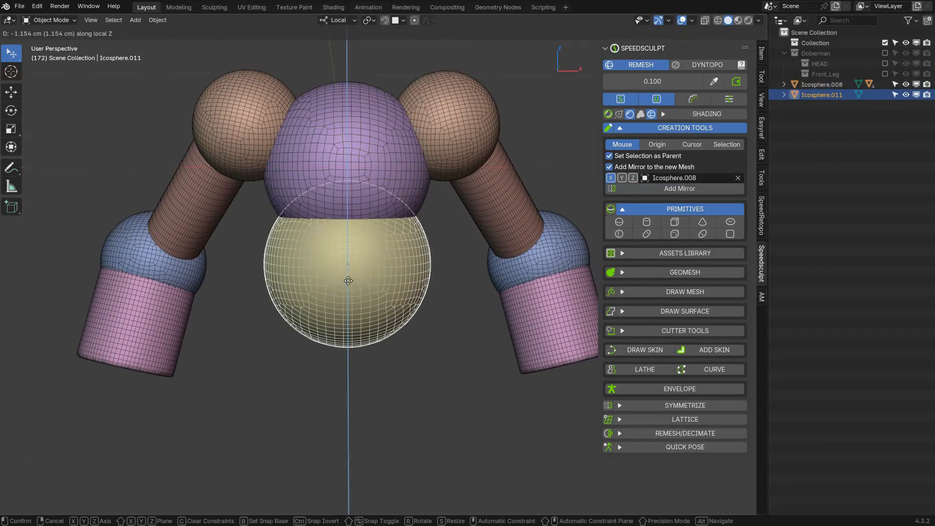
left_click(356, 298)
Scale down the duplicated sphere and stretch it vertically into an egg shape
key("s")
left_click(447, 267)
key("s")
key("z")
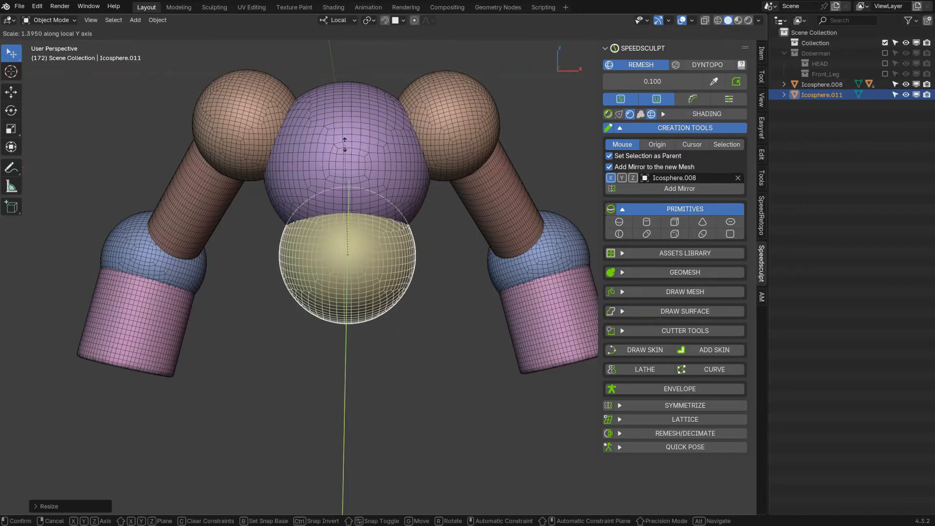
left_click(348, 145)
mouse_move(377, 184)
middle_mouse_down()
mouse_move(402, 178)
mouse_move(380, 161)
mouse_move(405, 176)
mouse_move(394, 178)
middle_mouse_up()
left_click(403, 177)
left_click(364, 276)
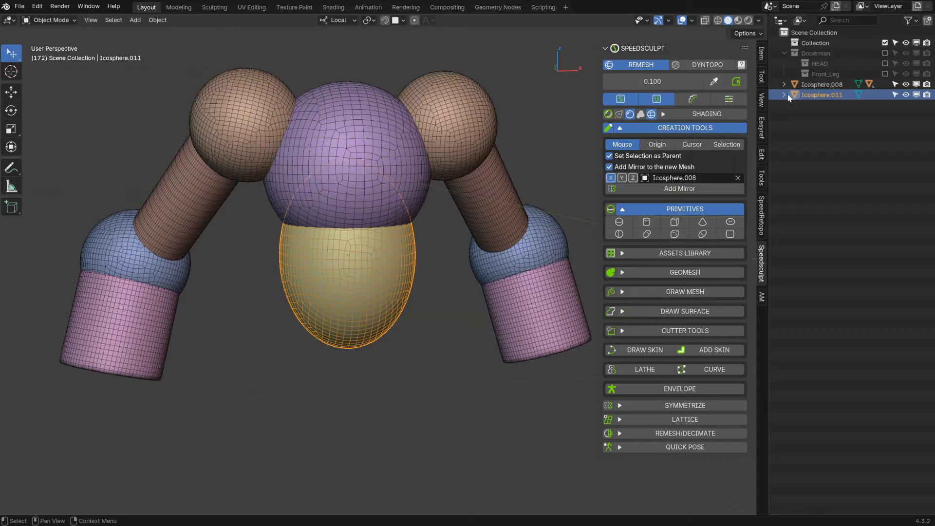
Parent the purple sphere to the yellow egg-shaped mesh
left_click(412, 200)
left_click(378, 247, "shift")
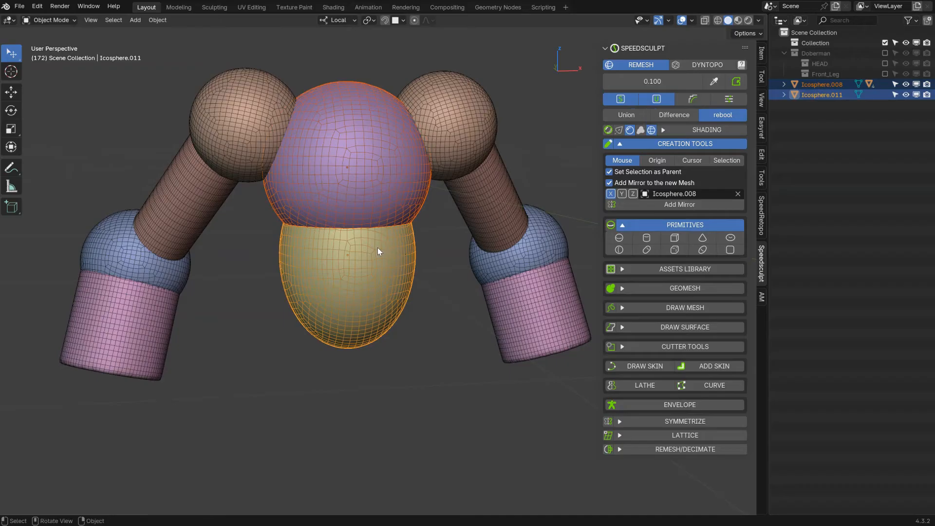
key("ctrl+p")
left_click(379, 257)
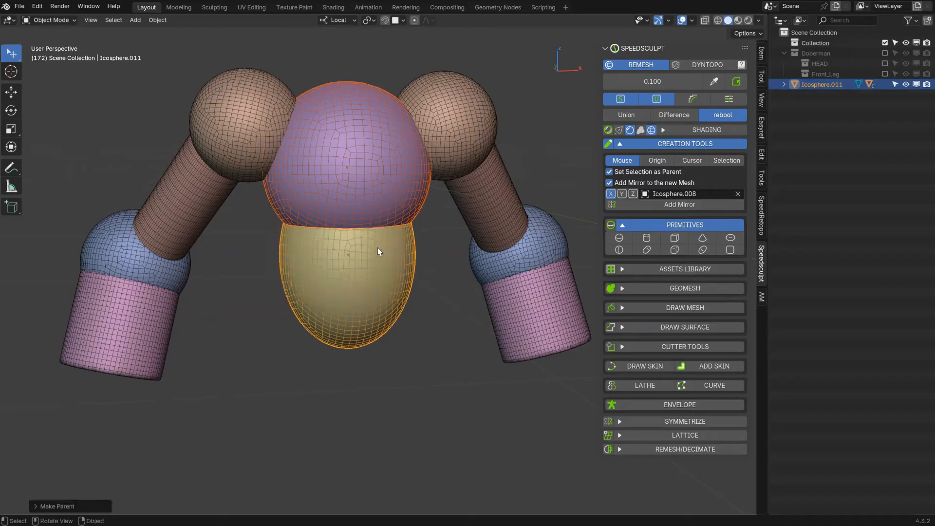
Try a free trackball rotation of the yellow parent mesh and cancel it
left_click(367, 299)
key("r")
key("r")
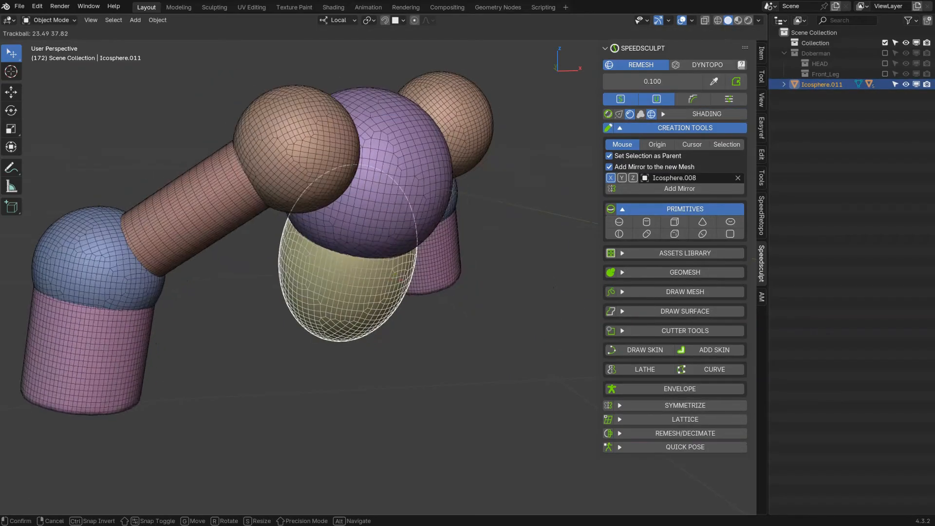
right_click(379, 267)
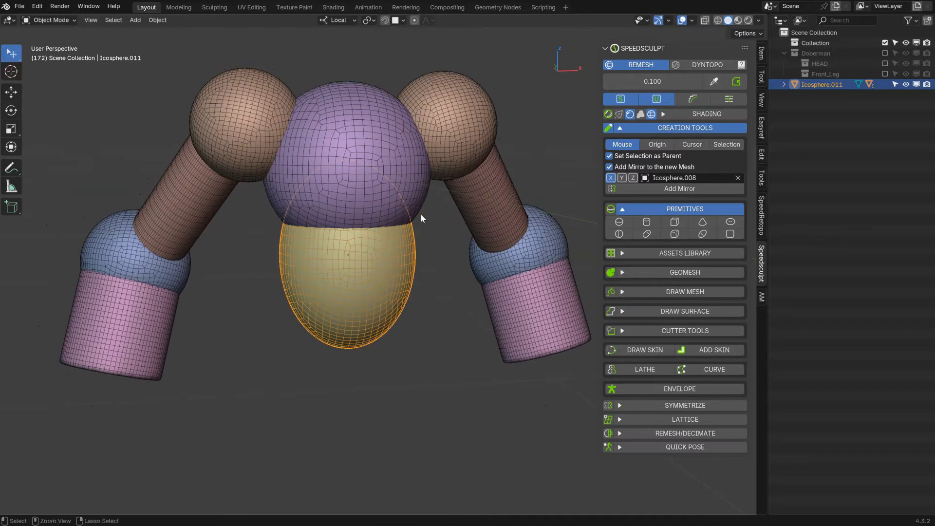
Add a mirrored ball metaball above the body and move it outward from the centre
scroll(422, 218, "down", 2)
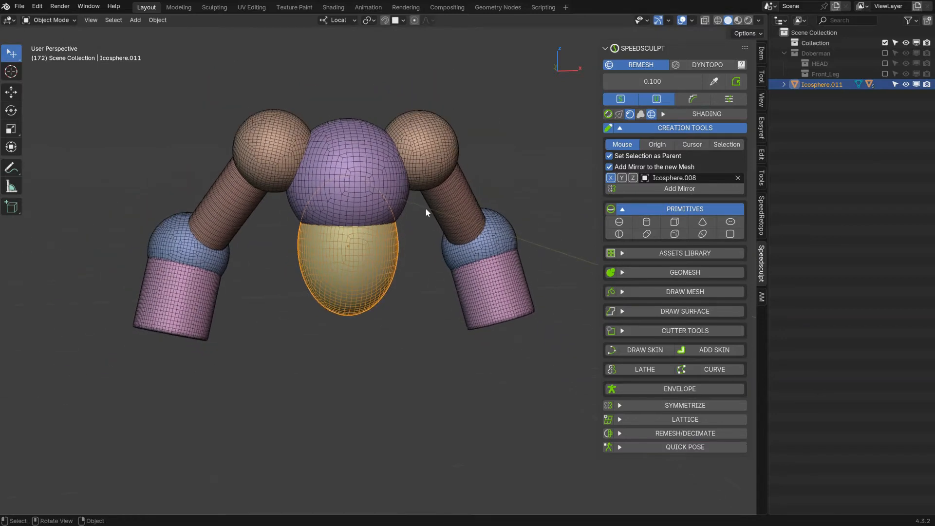
left_click(619, 236)
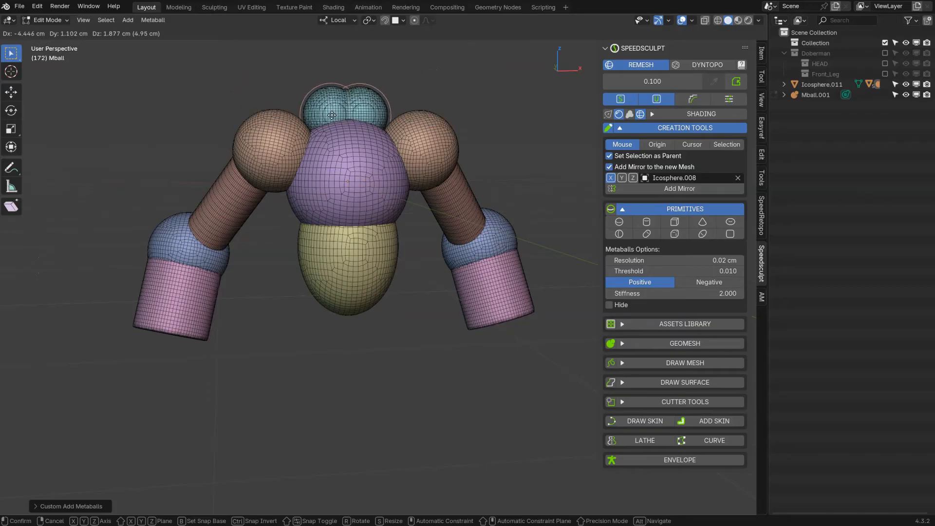
left_click(432, 103)
middle_click_drag(433, 104, 416, 113)
middle_click_drag(416, 113, 395, 202, "shift")
scroll(395, 197, "up", 3)
key("g")
left_click(416, 129)
Duplicate the ball metaball and place the copy up and outward, partly overlapping the first one
middle_click_drag(429, 129, 404, 186, "shift")
middle_click_drag(404, 185, 409, 172)
key("shift+d")
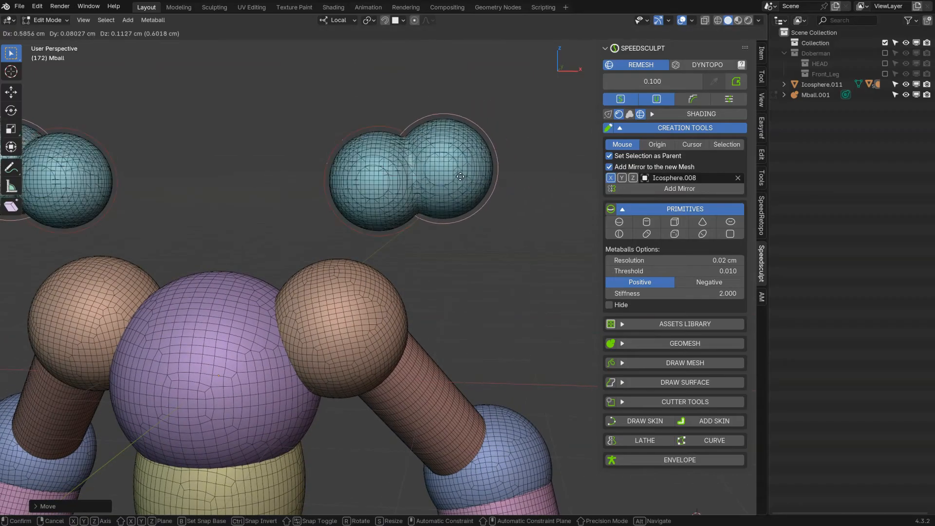
left_click(481, 139)
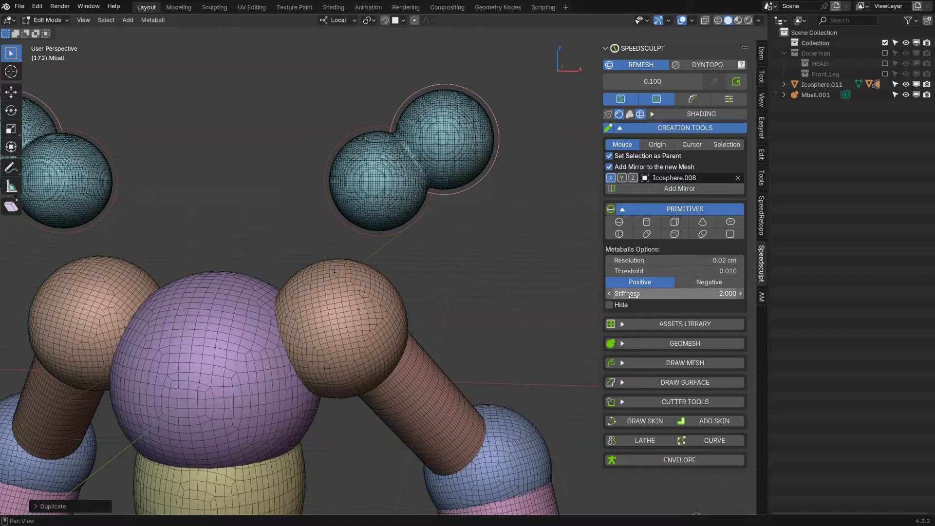
Set the metaball resolution to 0.05 cm and switch the metaball to Negative
left_click(668, 259)
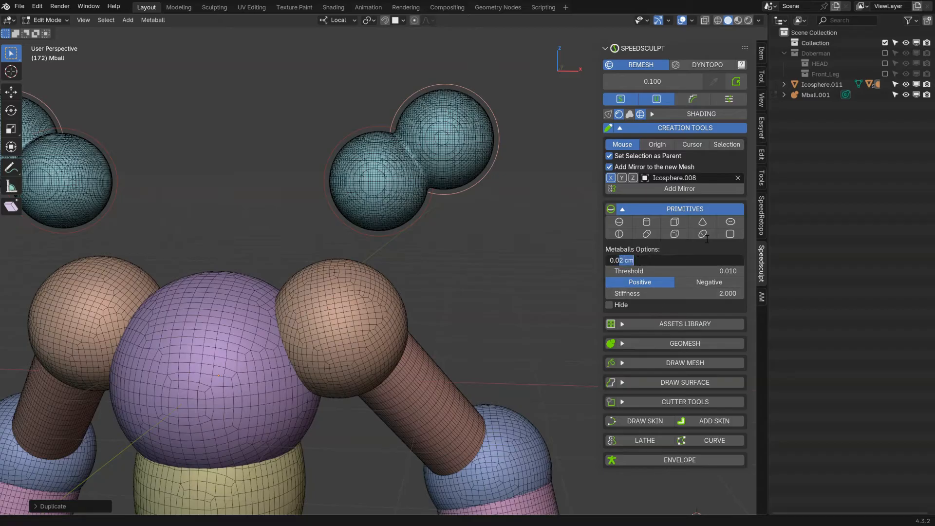
key("Return")
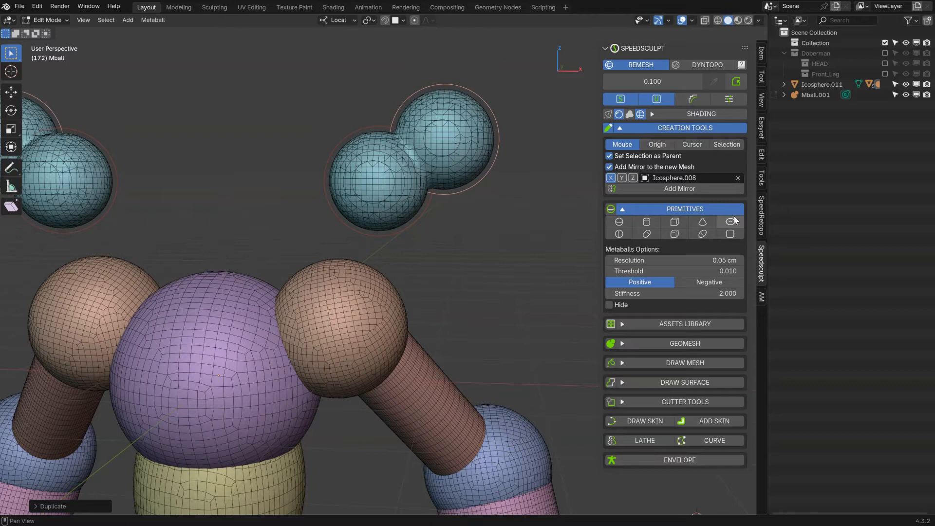
left_click(696, 285)
middle_click_drag(468, 224, 452, 171)
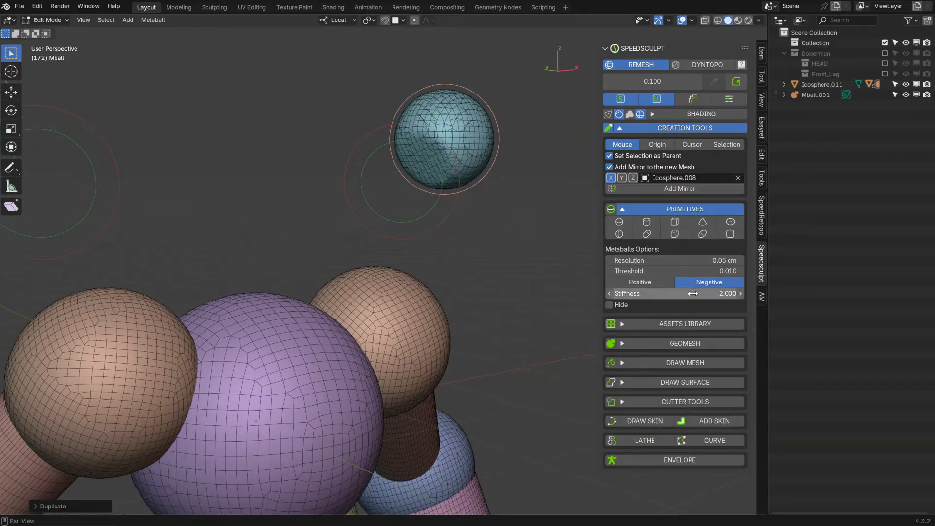
Set the metaball's stiffness to 2.790 and switch it back to Positive
left_click_drag(692, 293, 723, 293)
left_click(609, 305)
left_click(610, 305)
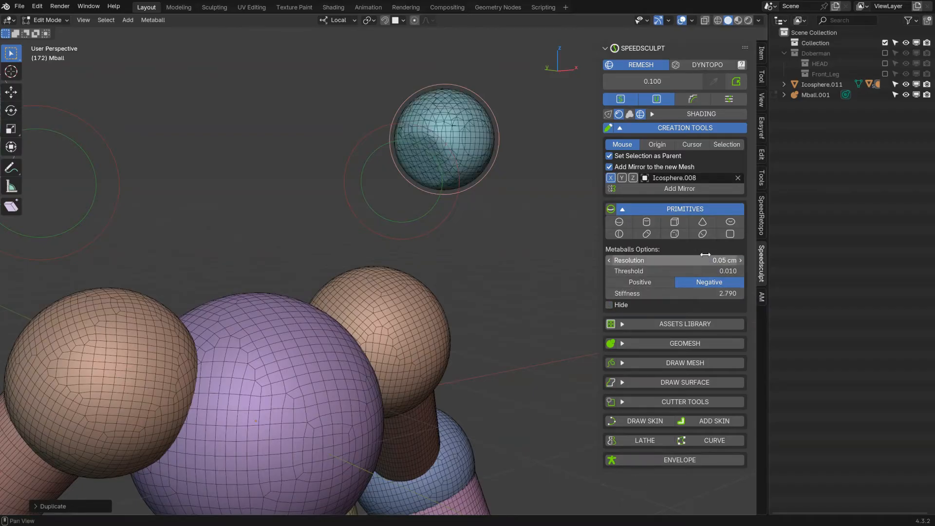
middle_click_drag(394, 159, 402, 145)
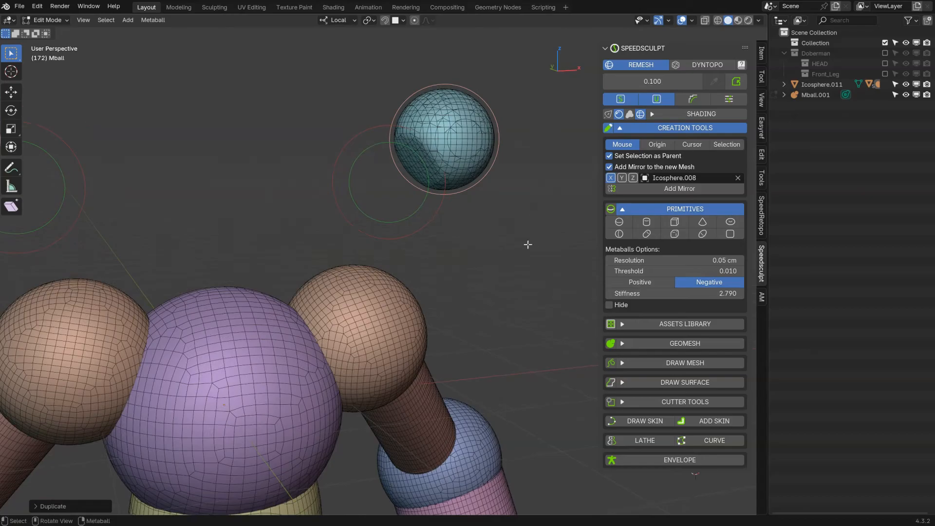
left_click(658, 284)
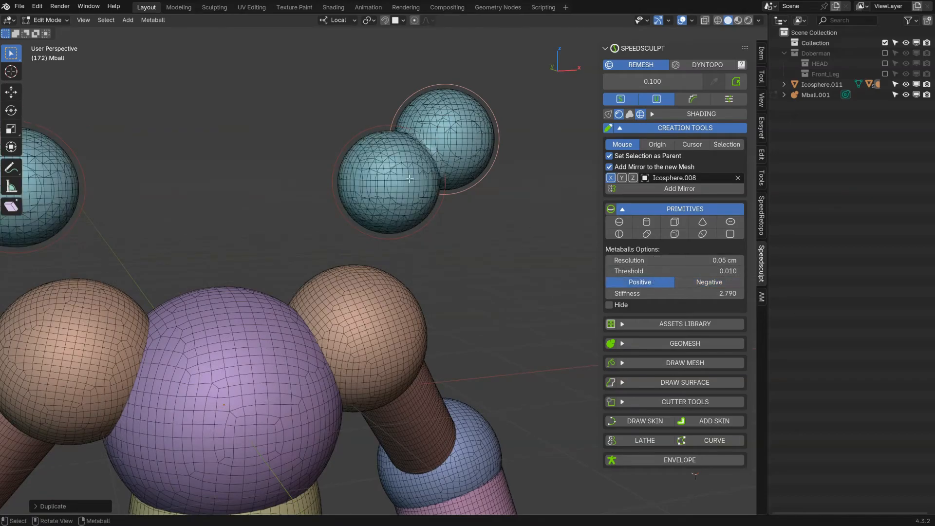
Leave metaball editing and delete the selected metaball object
key("Tab")
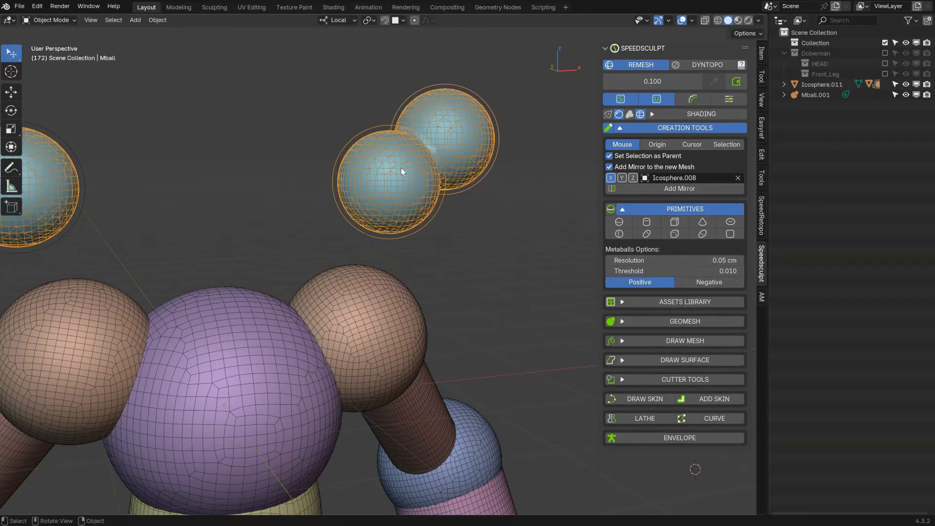
key("x")
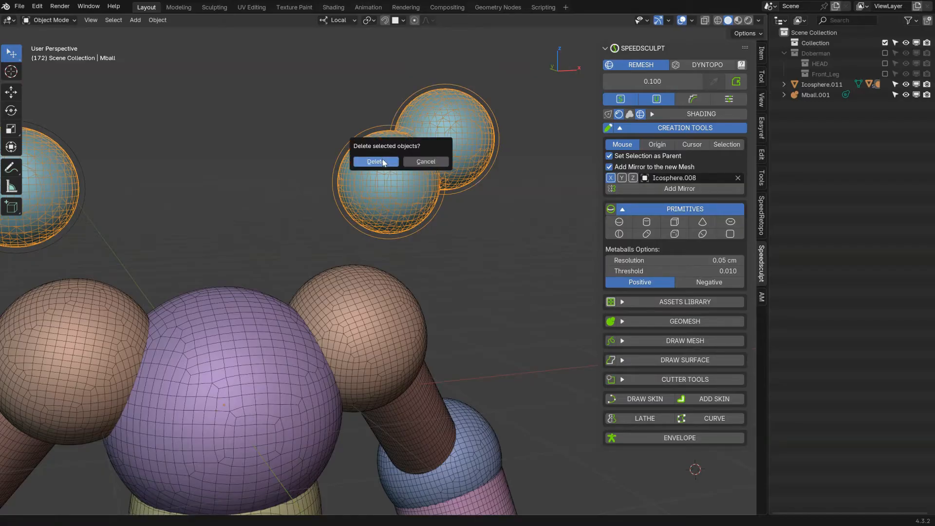
left_click(376, 162)
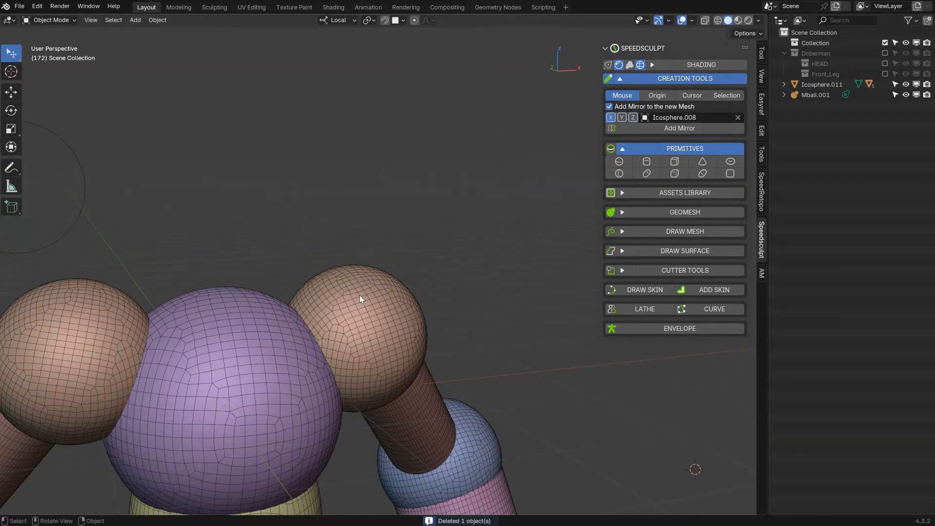
Turn off adding a mirror to new meshes and place a capsule metaball above the body
left_click(609, 107)
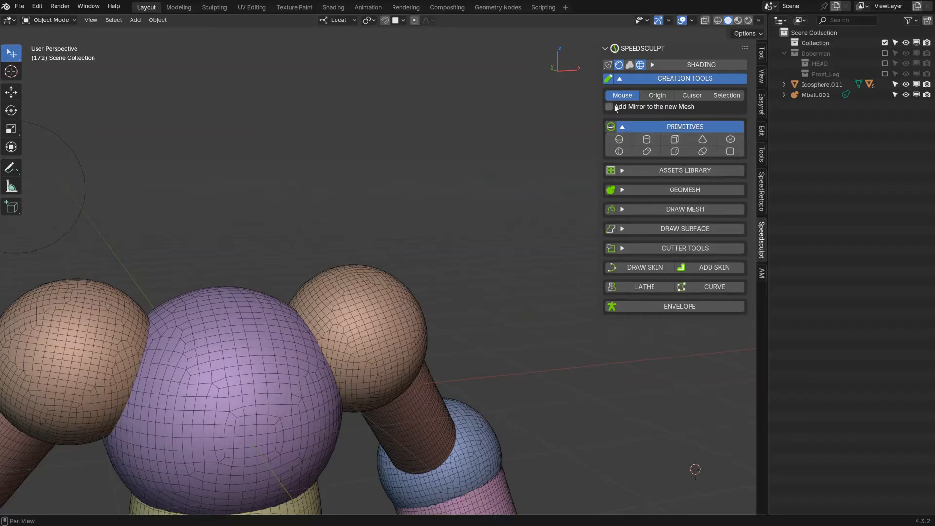
left_click(363, 318)
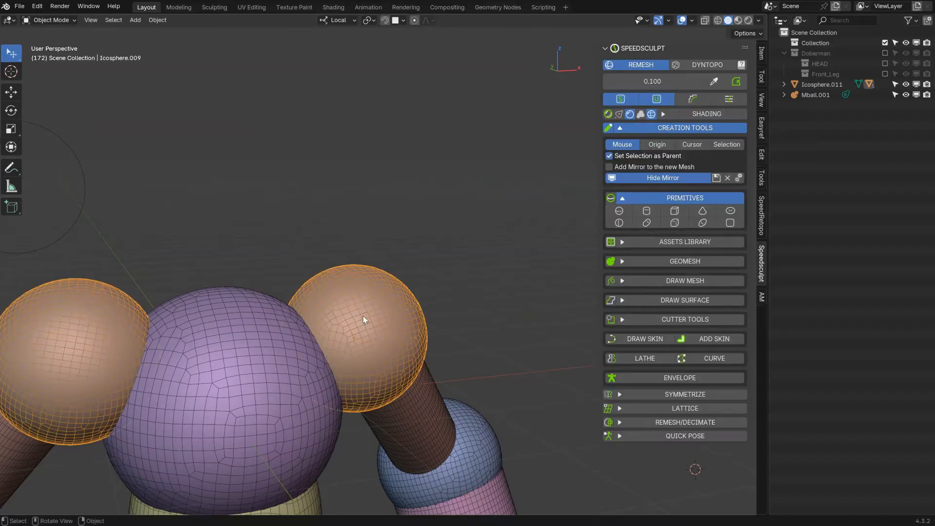
left_click(646, 223)
left_click(388, 173)
scroll(413, 202, "down", 2)
middle_click_drag(415, 204, 424, 184)
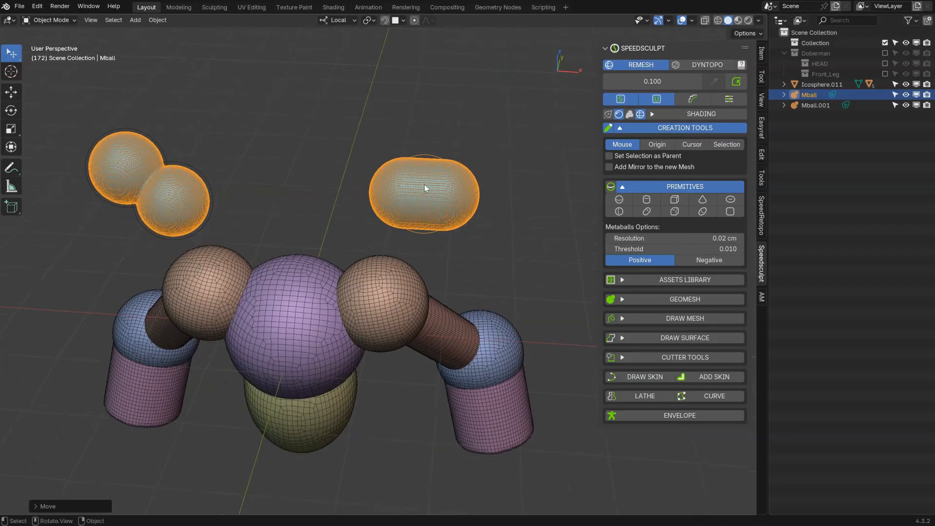
Delete the capsule metaball together with the remaining ball metaballs
left_click(173, 163)
left_click(179, 197, "shift")
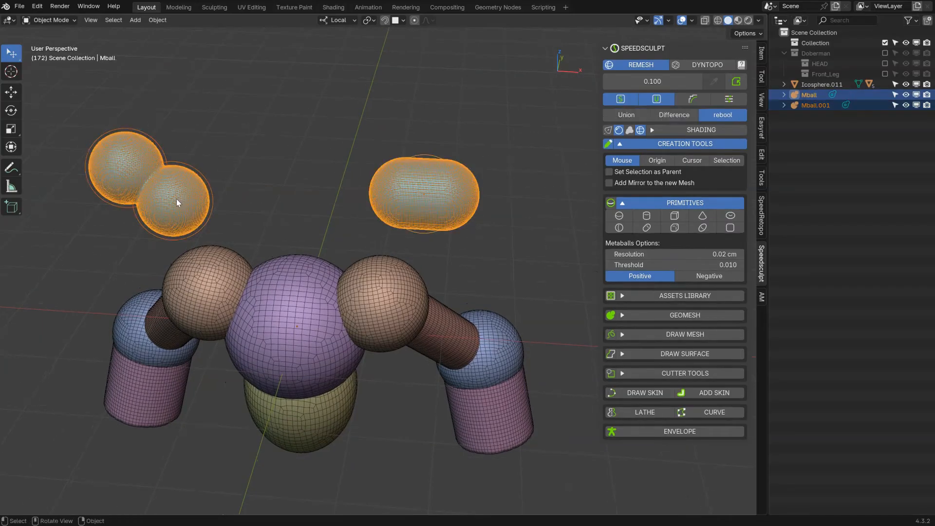
key("Delete")
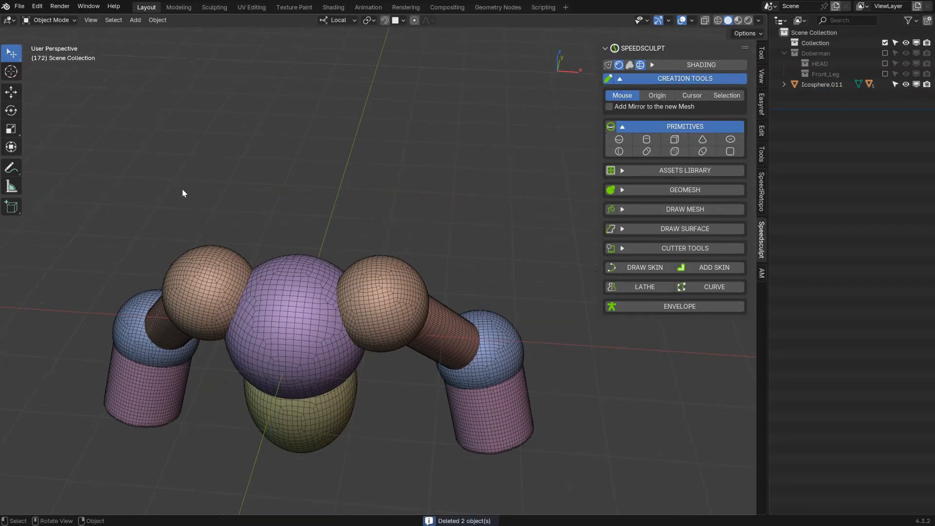
Test a cube metaball above the body with its threshold set to 0.300, and delete it
left_click(675, 152)
left_click(386, 165)
middle_click_drag(386, 165, 408, 175)
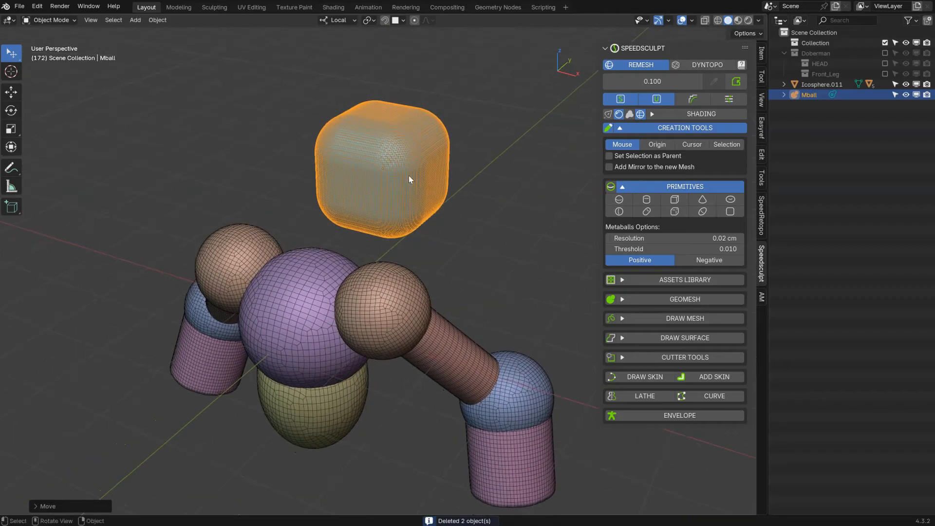
left_click_drag(667, 248, 659, 251)
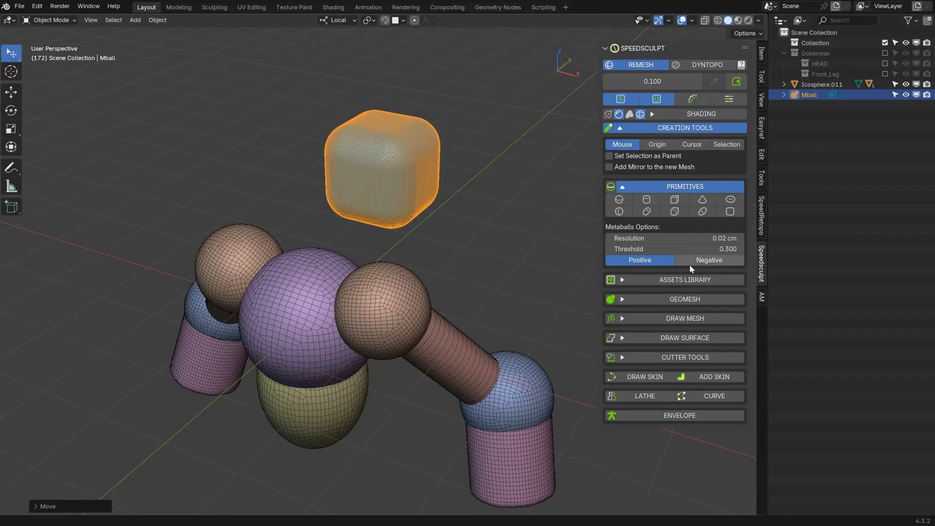
key("x")
left_click(355, 201)
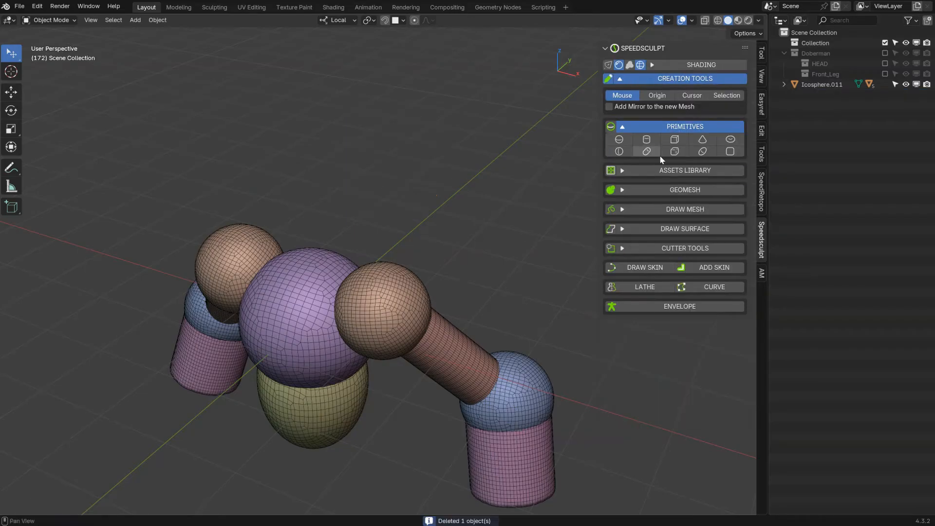
Add an ellipsoid metaball above the body and stretch it along its X axis
left_click(705, 152)
left_click(429, 197)
middle_click_drag(428, 198, 451, 203)
key("s")
key("x")
left_click(519, 205)
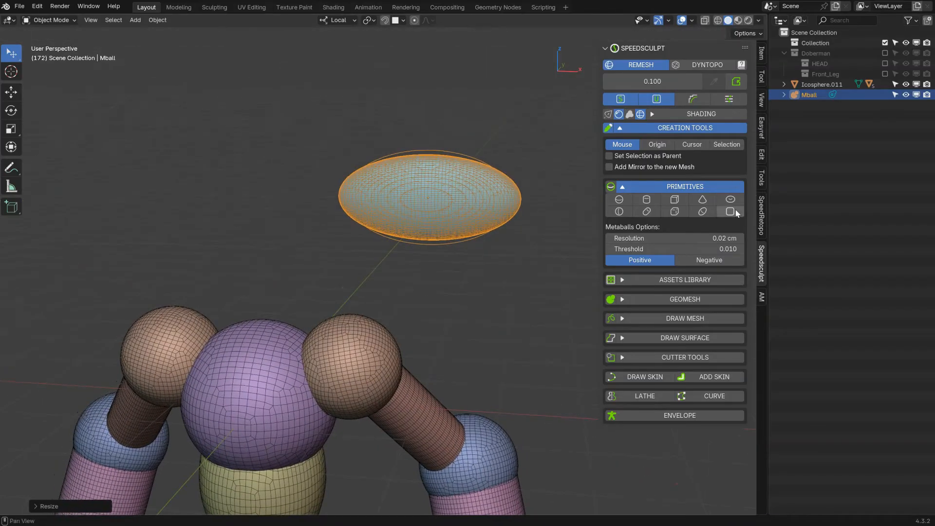
Add a second metaball near the stretched ellipsoid and move it so the two shapes blend
left_click(680, 196)
middle_click_drag(432, 115, 455, 150)
left_click(464, 215)
middle_click_drag(463, 215, 546, 165)
key("g")
key("g")
key("z")
left_click(434, 240)
middle_click_drag(434, 240, 420, 206)
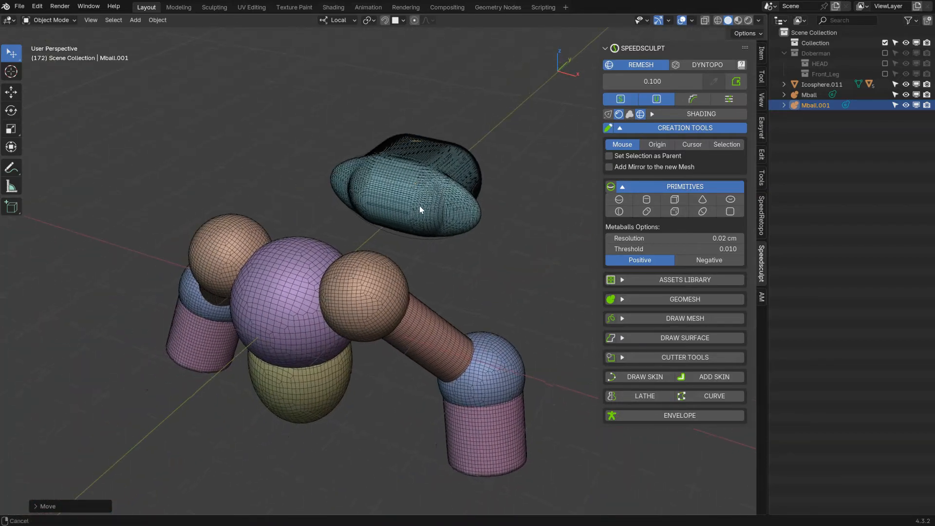
Delete both blended metaballs above the body
left_click(421, 152)
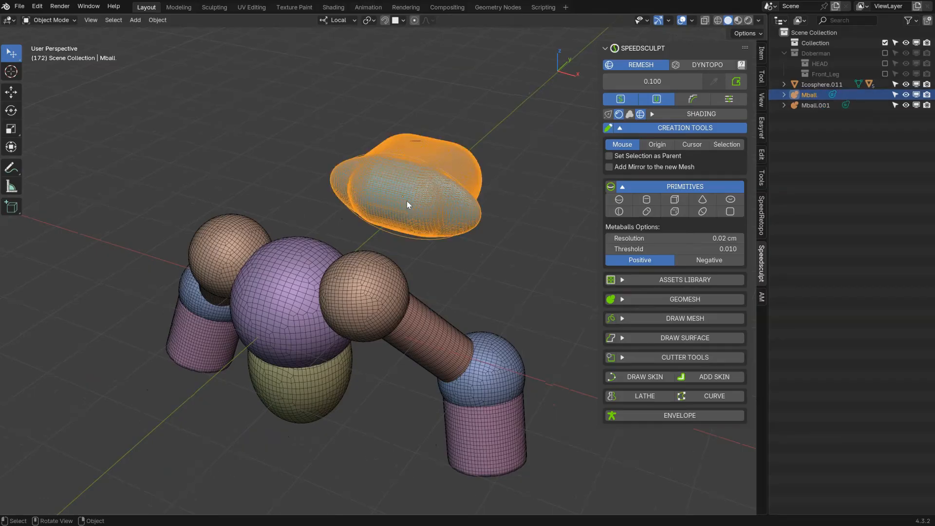
key("Delete")
left_click(434, 146)
key("x")
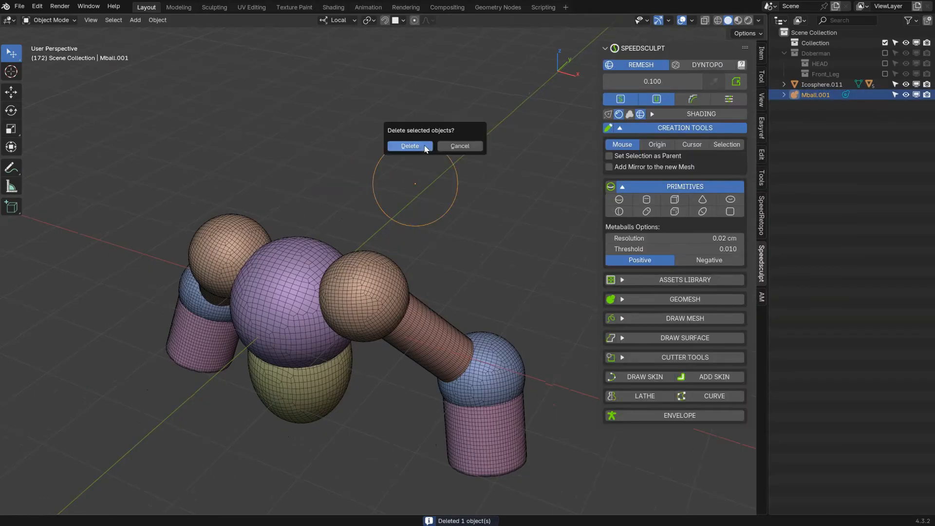
left_click(424, 147)
middle_click_drag(390, 220, 433, 174, "shift")
scroll(393, 231, "up", 1)
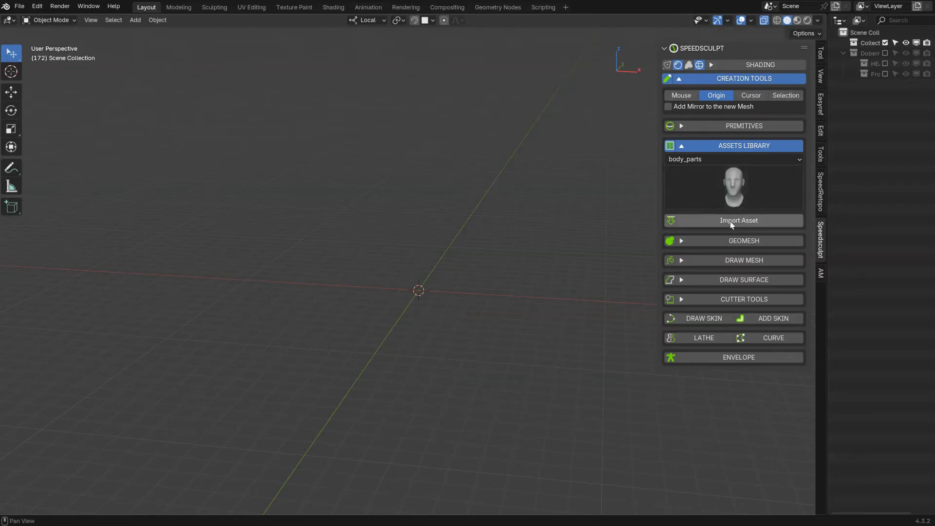
Import the male head asset at the origin, view it whole, and delete it
left_click(726, 186)
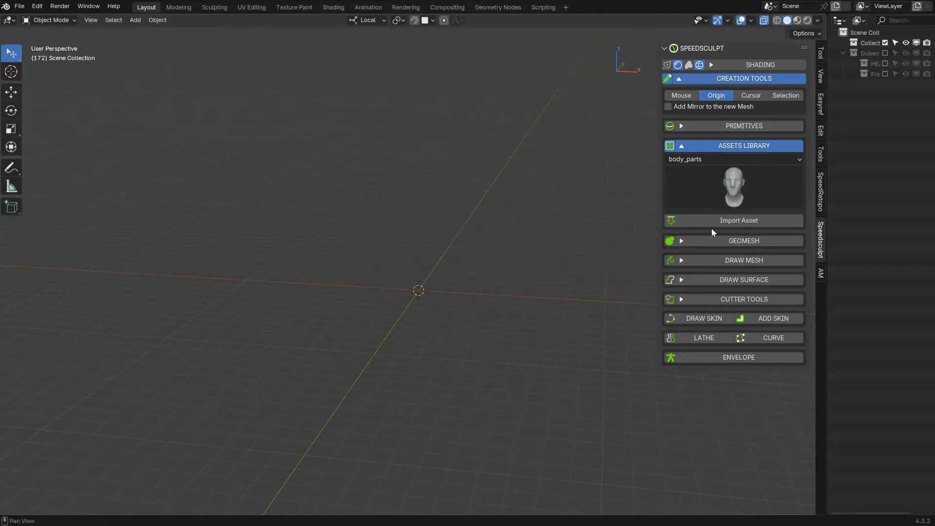
left_click(735, 222)
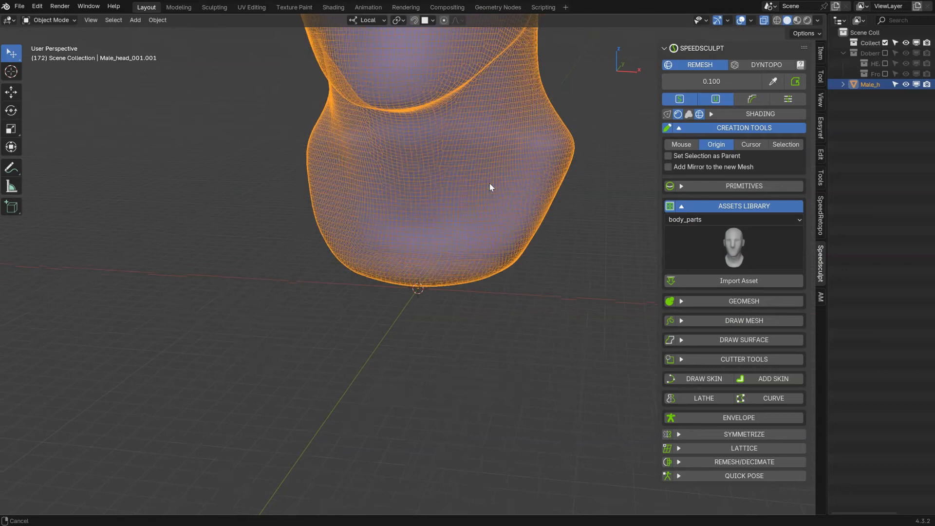
middle_click_drag(490, 183, 479, 331, "shift")
scroll(458, 209, "down", 1)
key("alt+z")
scroll(495, 193, "down", 2)
middle_click_drag(495, 193, 494, 161)
key("x")
left_click(446, 234)
Import the base head asset from the body_parts library at the origin
left_click(721, 194)
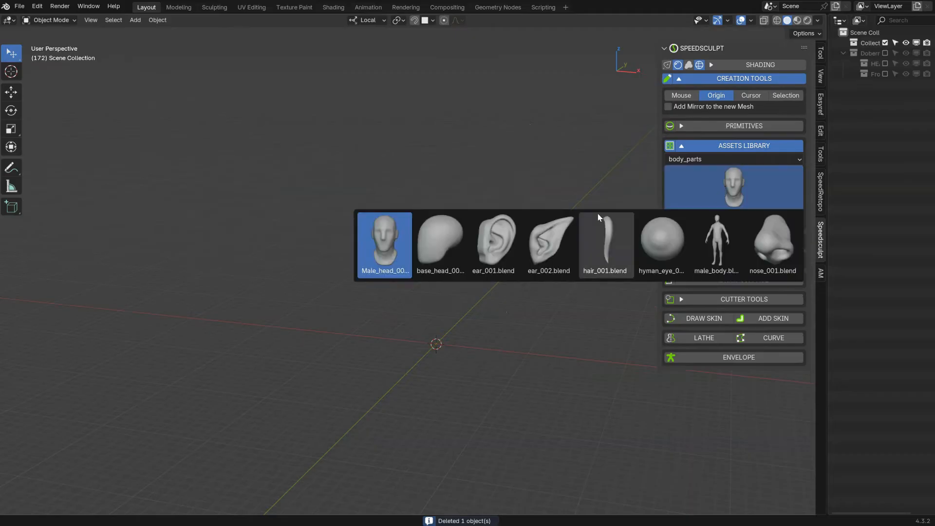
left_click(446, 239)
left_click(738, 218)
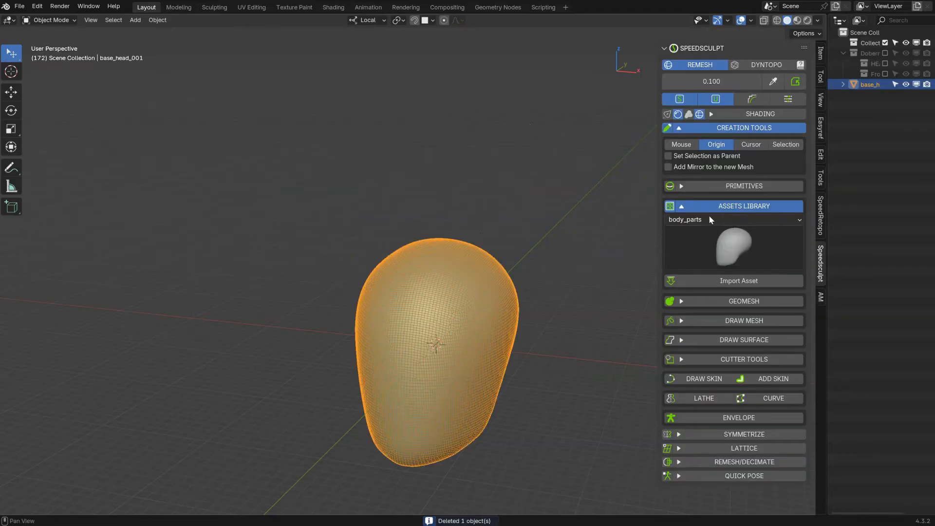
middle_click_drag(464, 271, 459, 205, "shift")
scroll(512, 231, "up", 2)
middle_click_drag(502, 229, 476, 199, "shift")
Choose ear_001, place the 3D cursor on the head's side, and enable Cursor placement, Set Selection as Parent and Add Mirror to the new Mesh
left_click(736, 252)
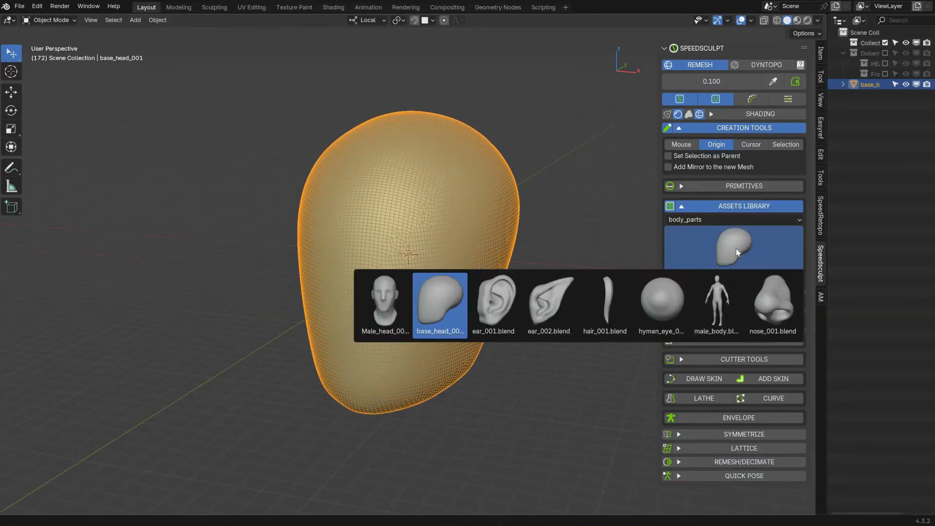
left_click(495, 303)
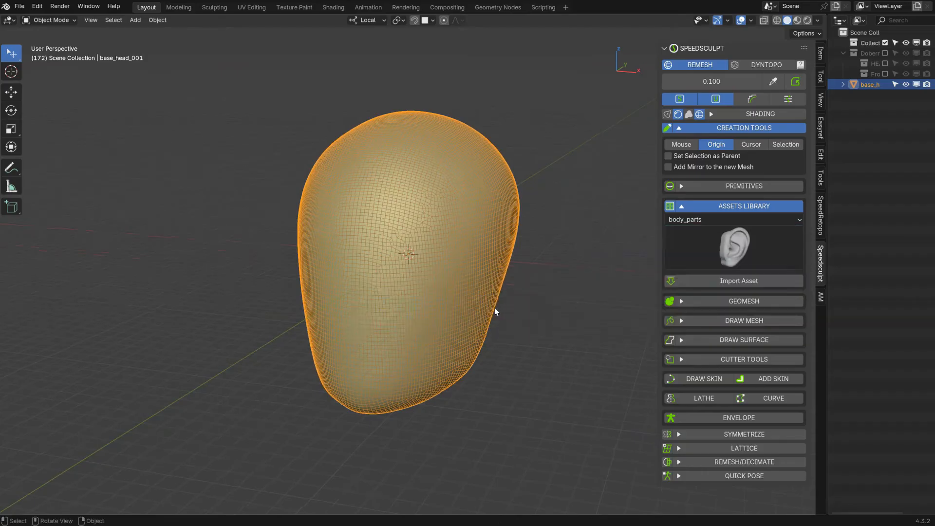
left_click(751, 145)
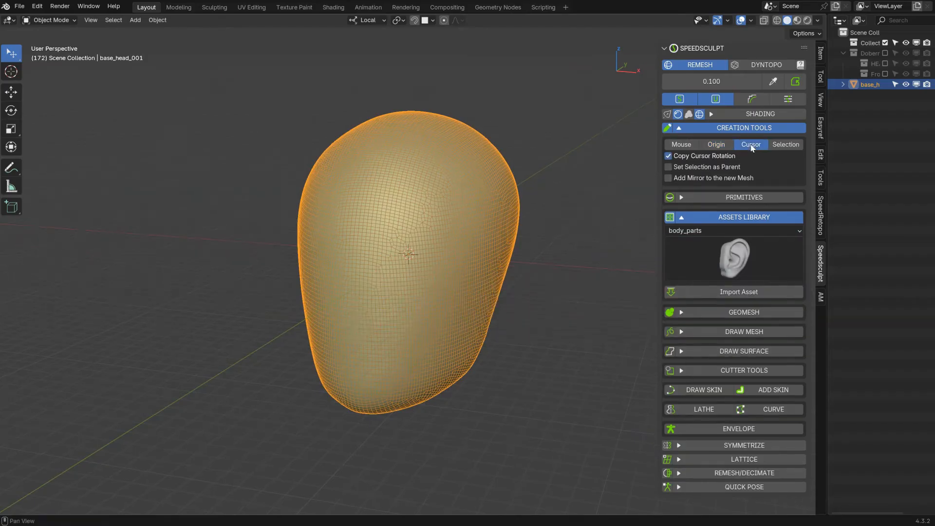
middle_click_drag(635, 186, 510, 258)
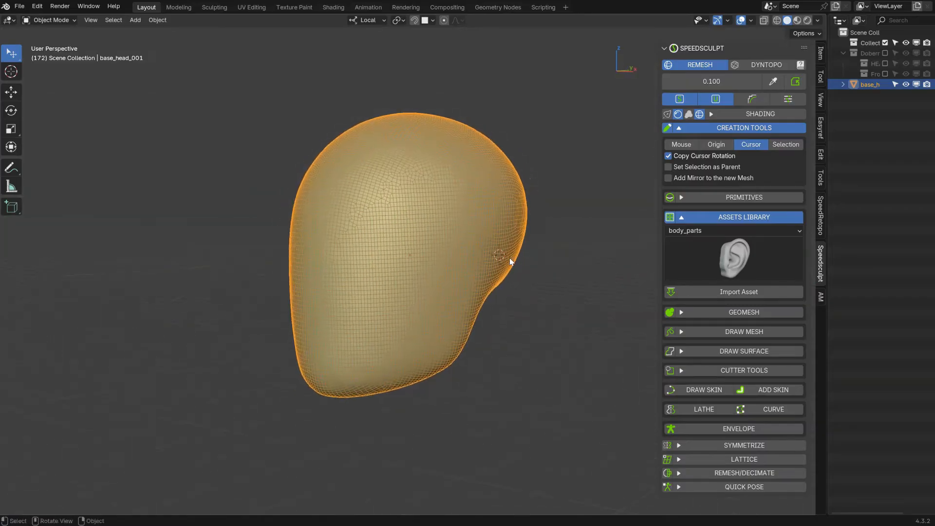
left_click(668, 167)
left_click(669, 178)
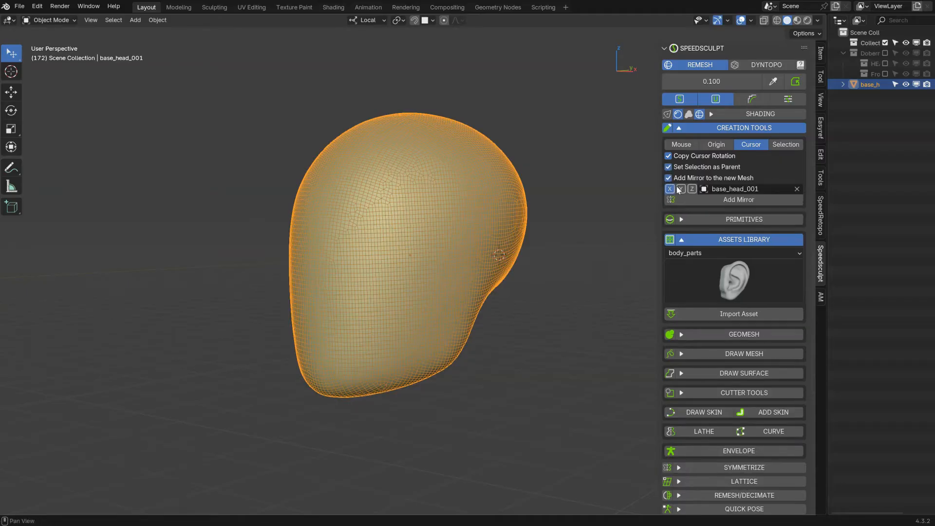
Import the mirrored ear onto the side of the base head and scale it up
left_click(725, 314)
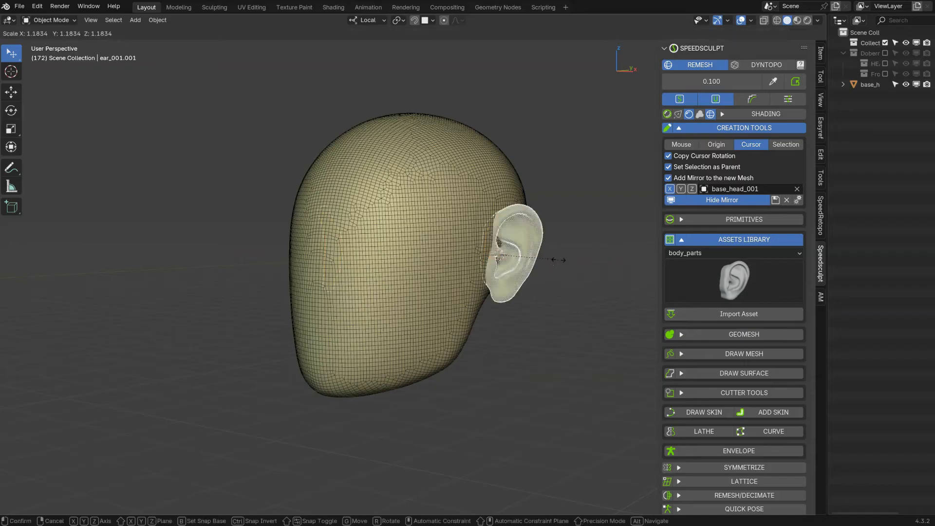
middle_click_drag(514, 242, 466, 245)
key("s")
left_click(492, 263)
Test rotating the base head freely with its parented ears, and cancel the rotation
left_click(461, 245)
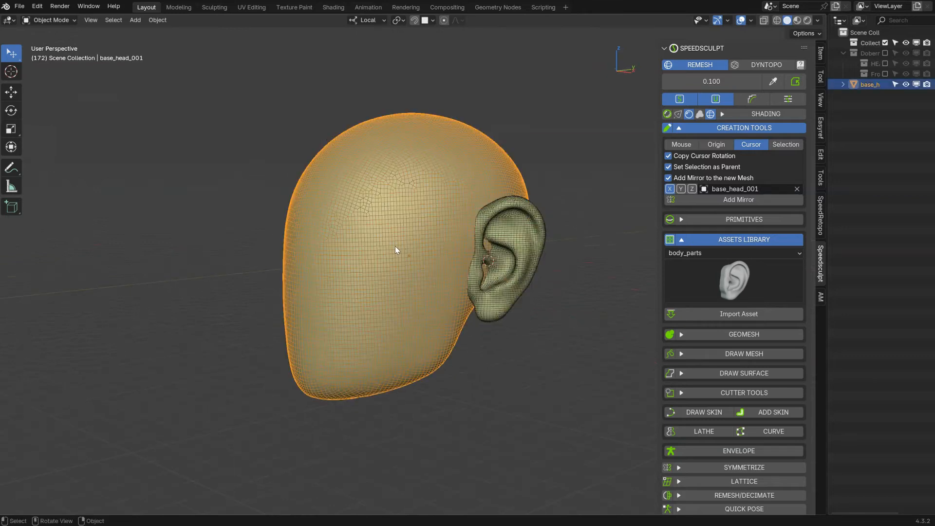
key("r")
key("r")
key("Escape")
Turn off mirroring of new meshes and Copy Cursor Rotation, and place the 3D cursor at the centre of the face
middle_click_drag(413, 253, 574, 139)
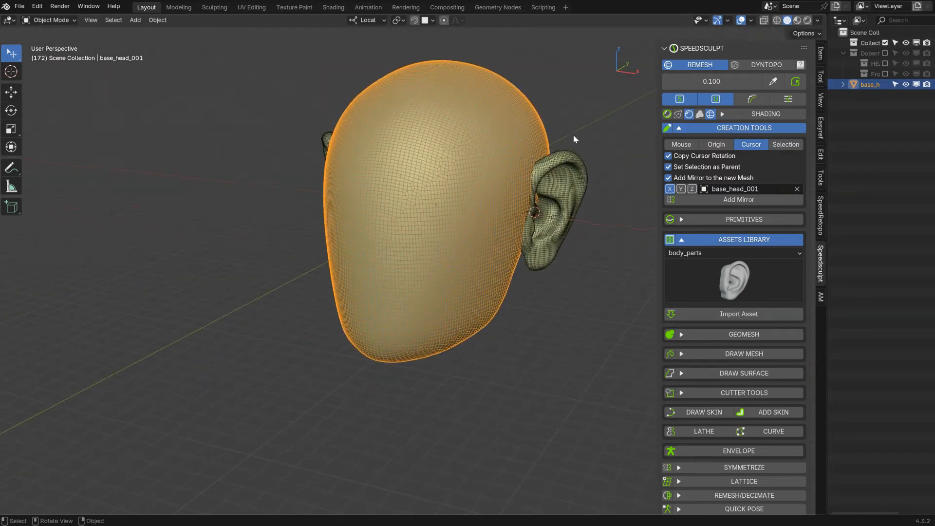
left_click(669, 178)
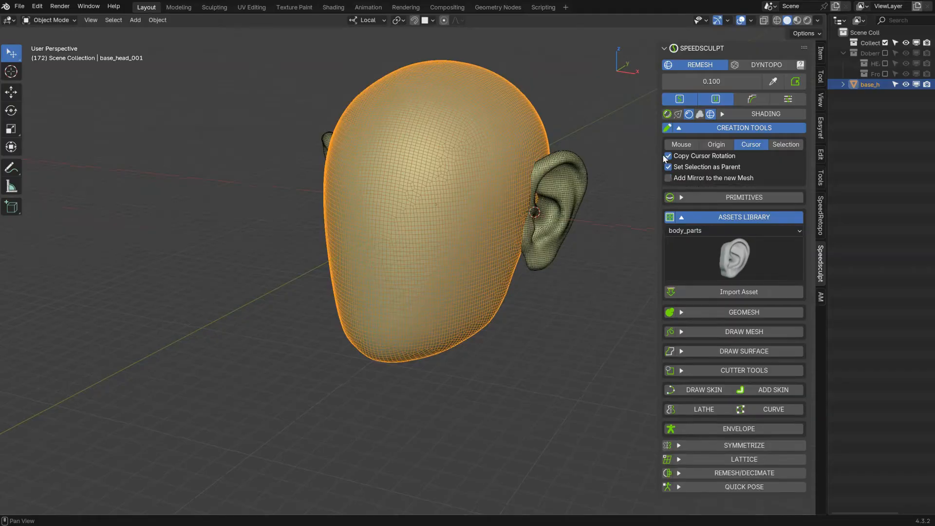
middle_click_drag(632, 175, 420, 236)
left_click(668, 156)
right_click(423, 227, "shift")
Import the nose_001 asset at the 3D cursor on the face
left_click(734, 255)
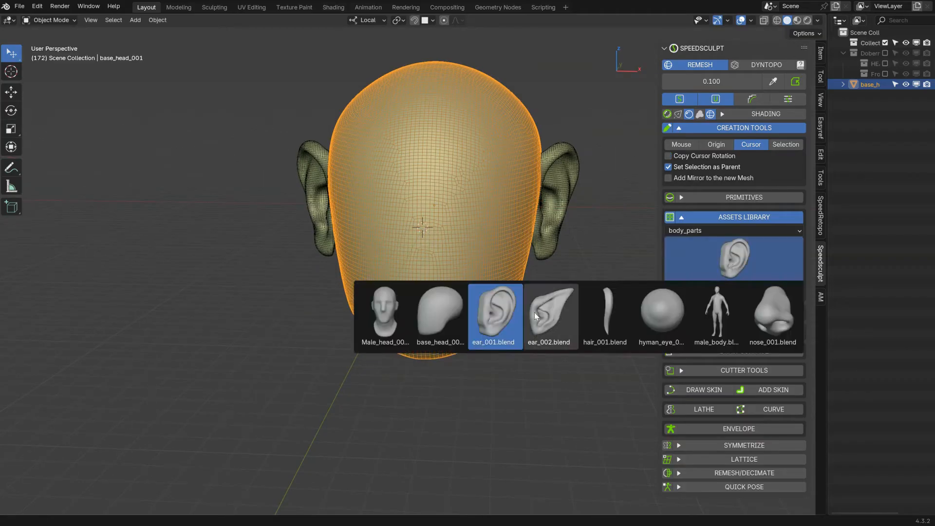
left_click(769, 314)
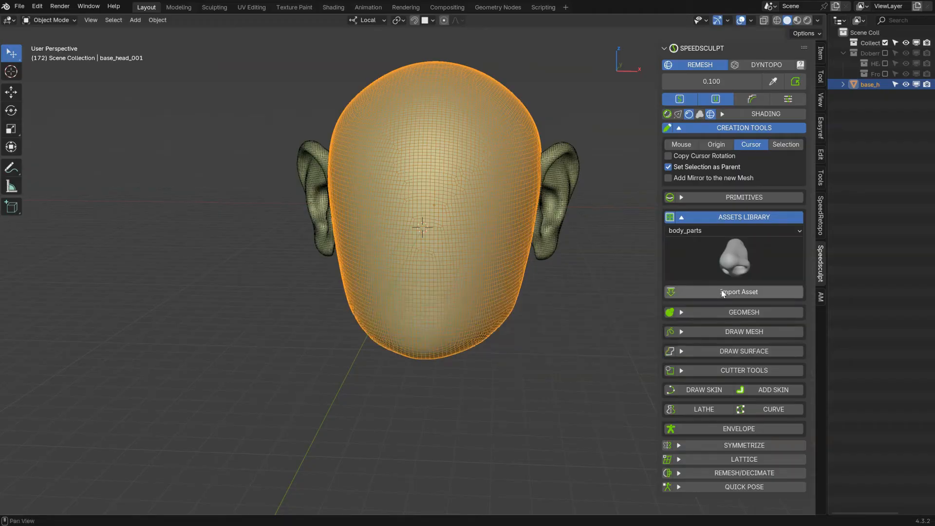
left_click(723, 291)
Rotate the nose about 83° around its local X axis so it sits upright on the face
middle_click_drag(341, 214, 506, 229)
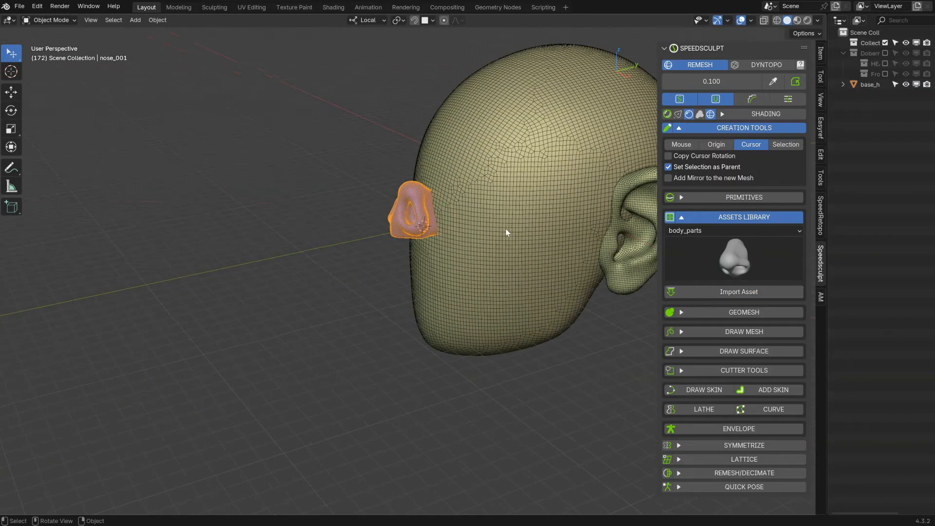
key("r")
key("x")
key("x")
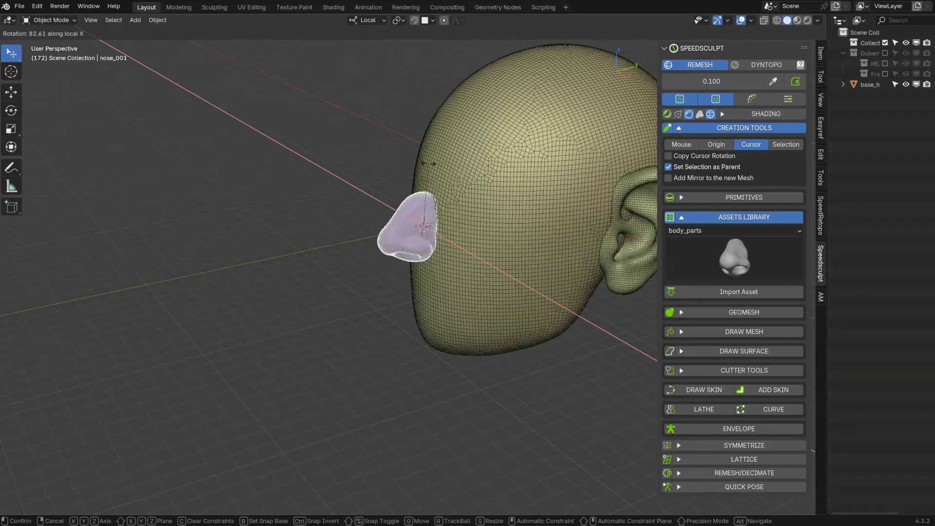
left_click(429, 164)
Scale up the nose and move it along Z into position on the face
key("s")
left_click(525, 221)
middle_click_drag(525, 220, 317, 205)
key("g")
key("z")
left_click(447, 226)
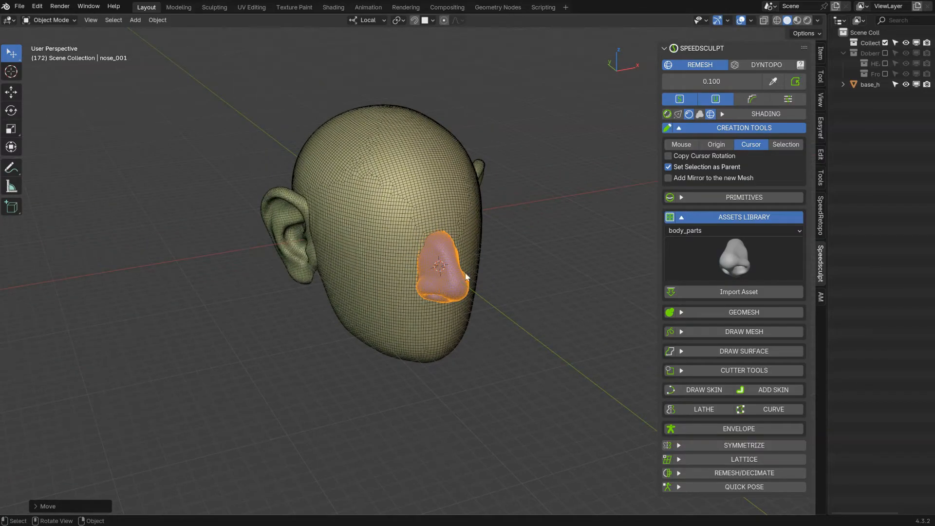
Browse the body_parts assets and the available asset library categories
left_click(727, 253)
middle_click_drag(521, 217, 467, 238)
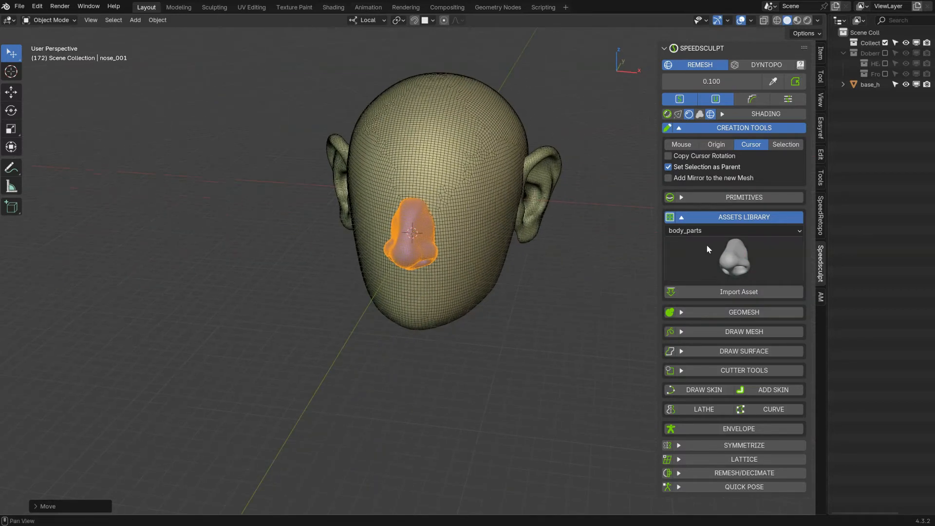
left_click(706, 250)
left_click(753, 313)
left_click(706, 233)
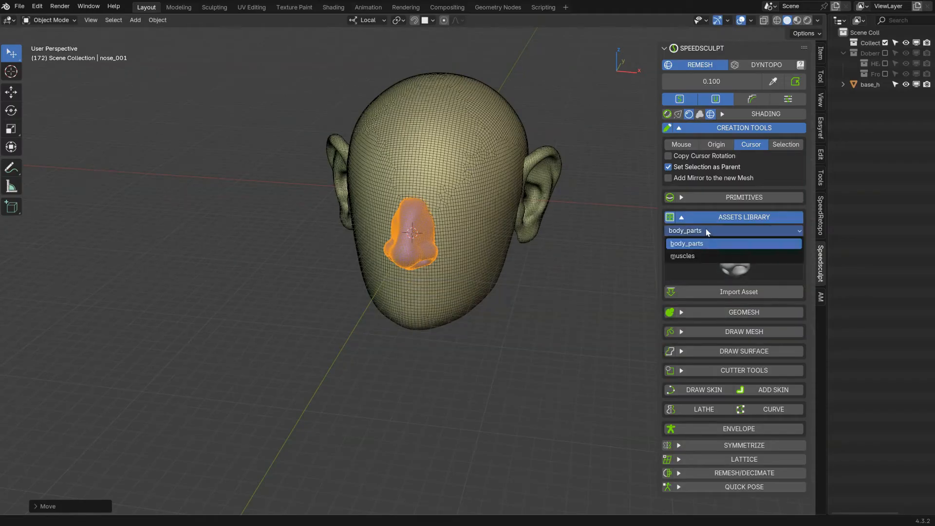
middle_click_drag(441, 213, 446, 227)
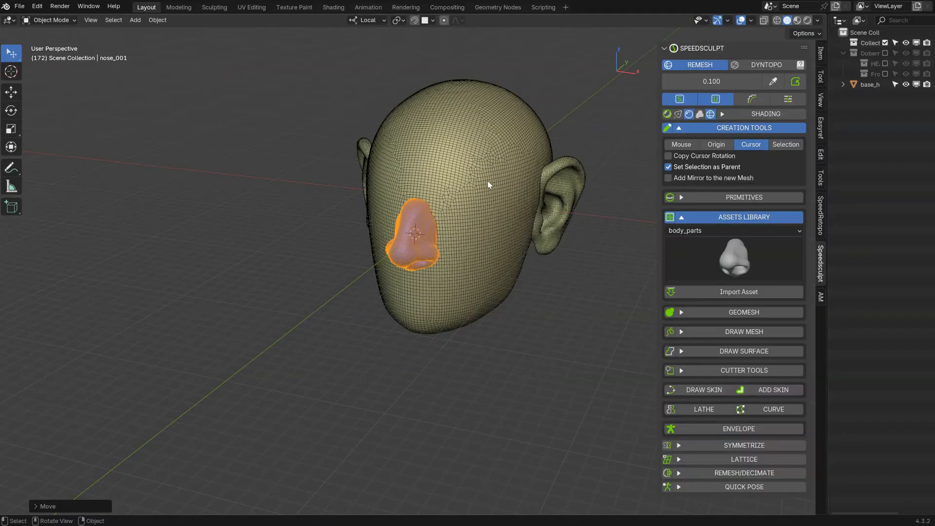
Open the SpeedSculpt add-on preferences and read the help on adding an asset management path
key("ctrl+comma")
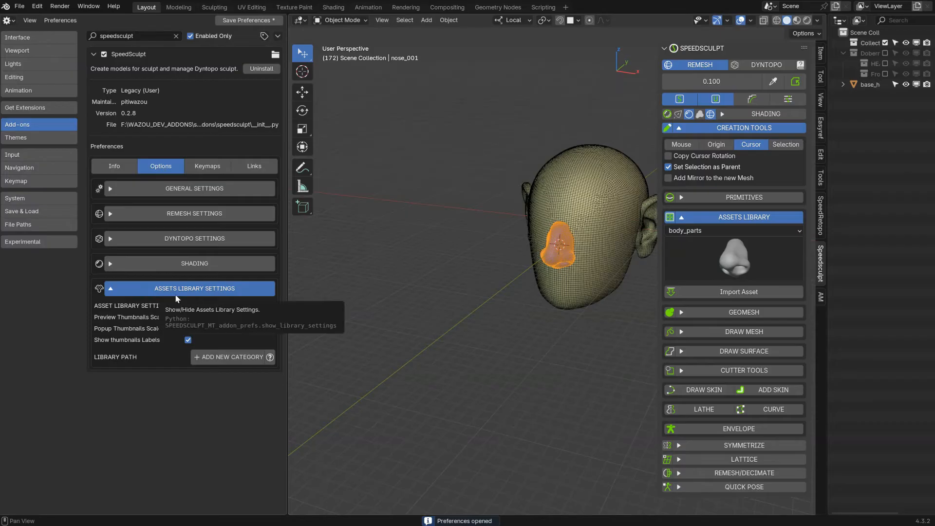
left_click(270, 357)
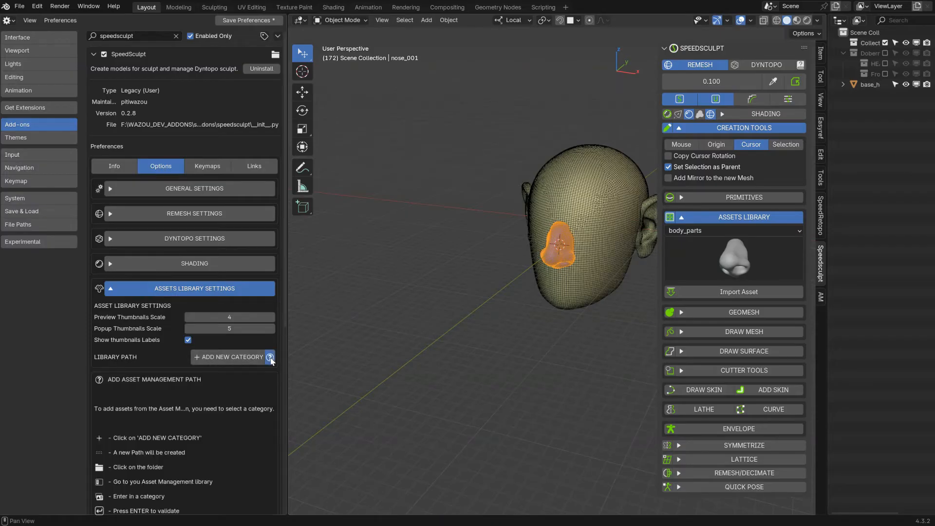
scroll(169, 245, "down", 15)
scroll(169, 245, "up", 3)
scroll(176, 215, "up", 8)
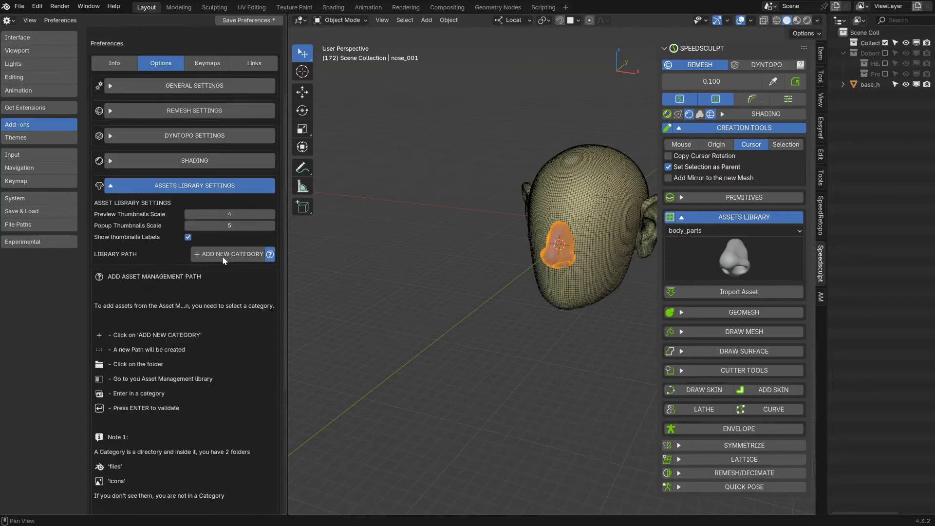
left_click(270, 255)
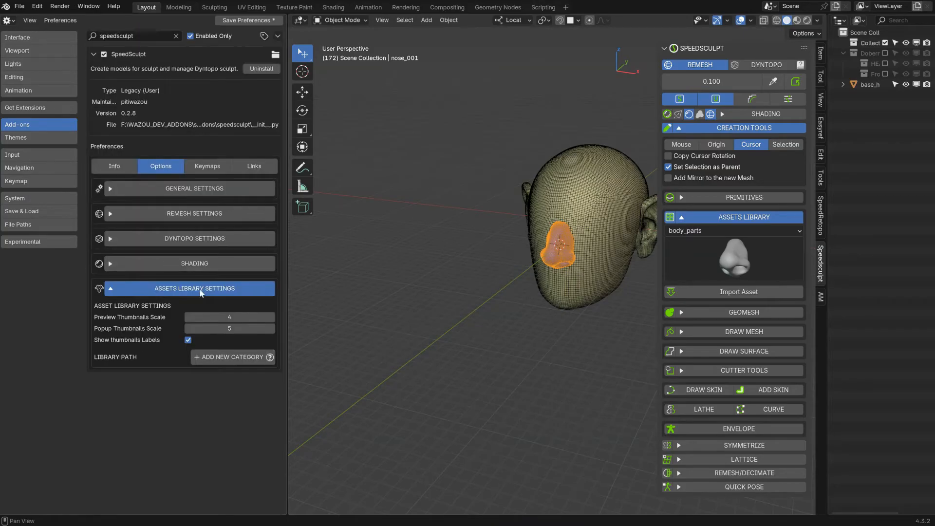
Add a new asset library category pointing to the folder F:\Asset_Management\assets\Sculpt\Human Base Meshes
left_click(214, 357)
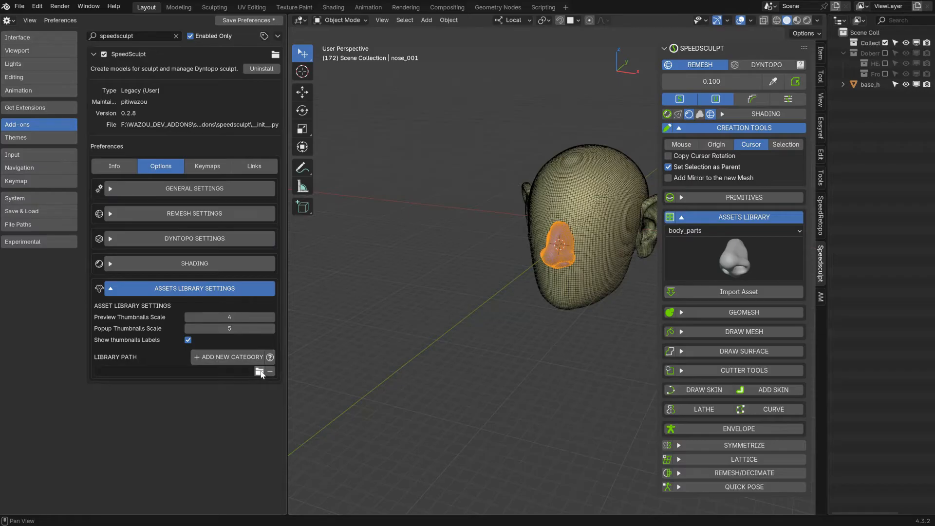
left_click(260, 372)
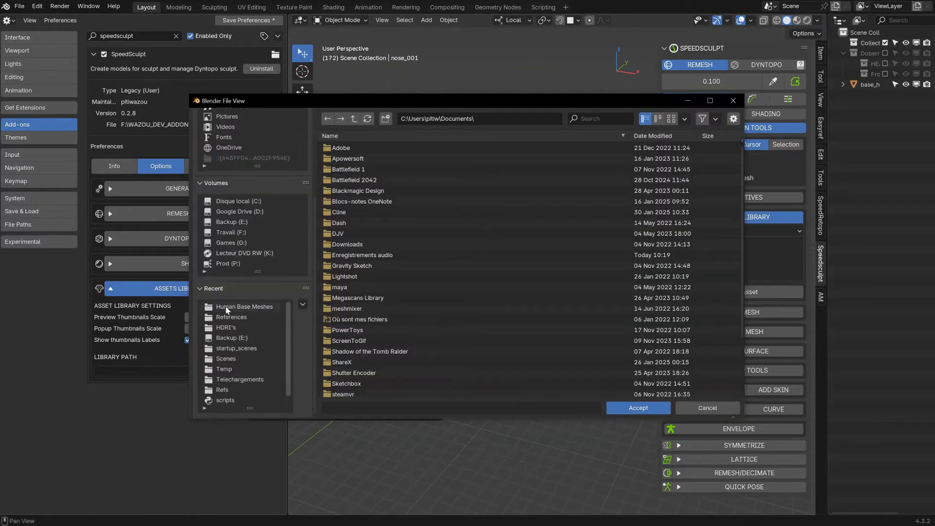
left_click(227, 307)
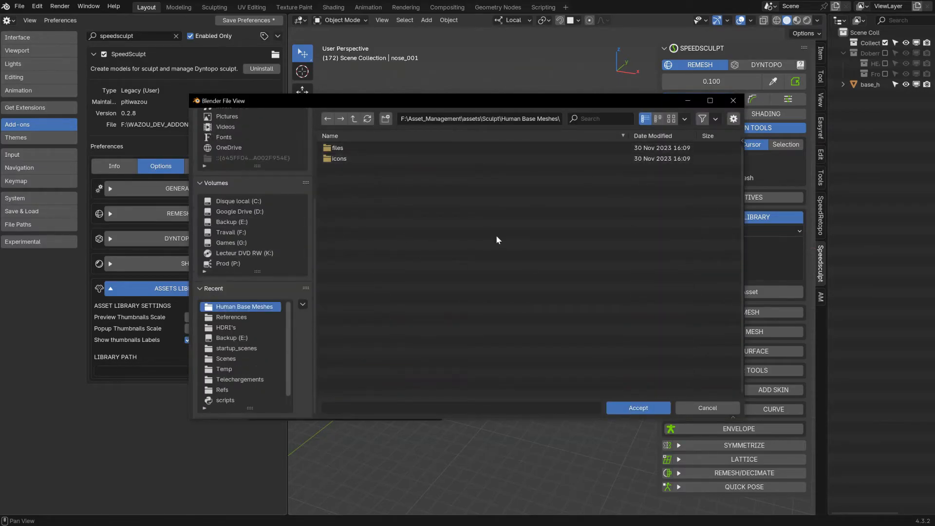
left_click(637, 408)
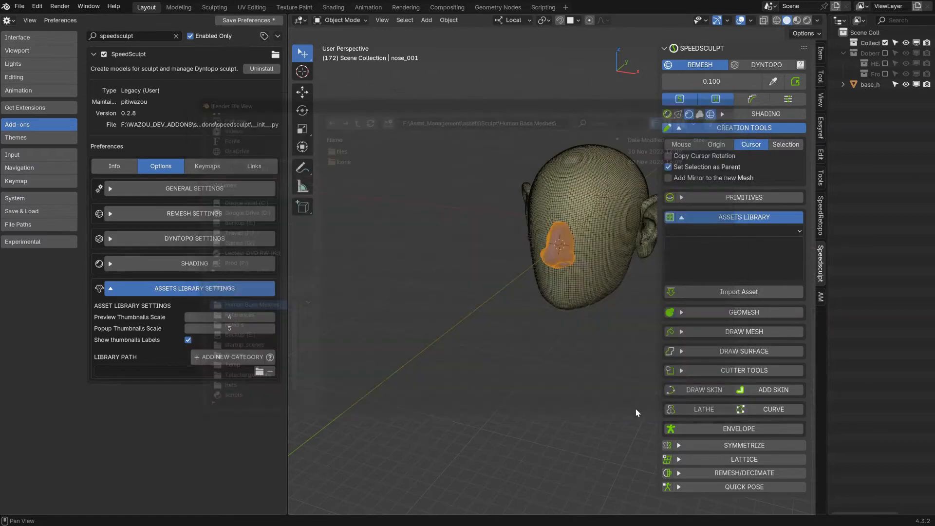
Switch the asset library to the Human Base Meshes category and show its assets
left_click(711, 232)
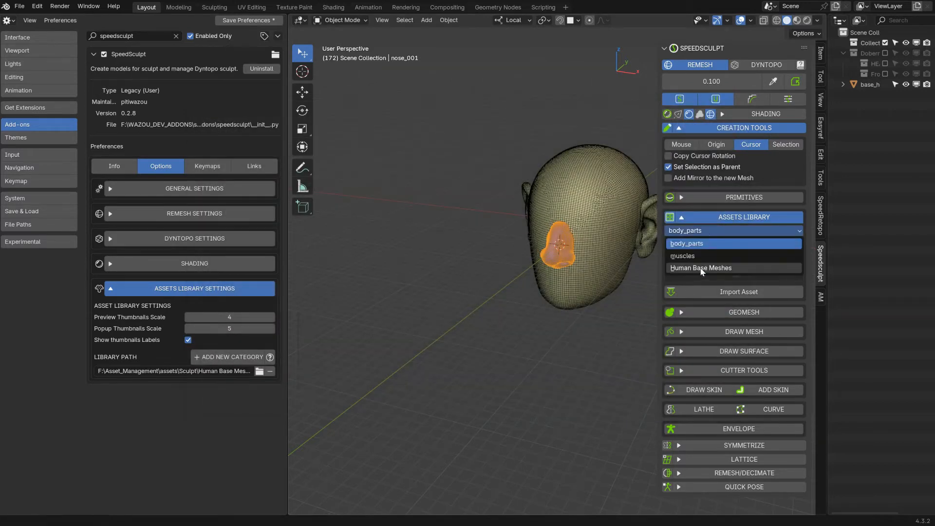
left_click(702, 269)
left_click(741, 259)
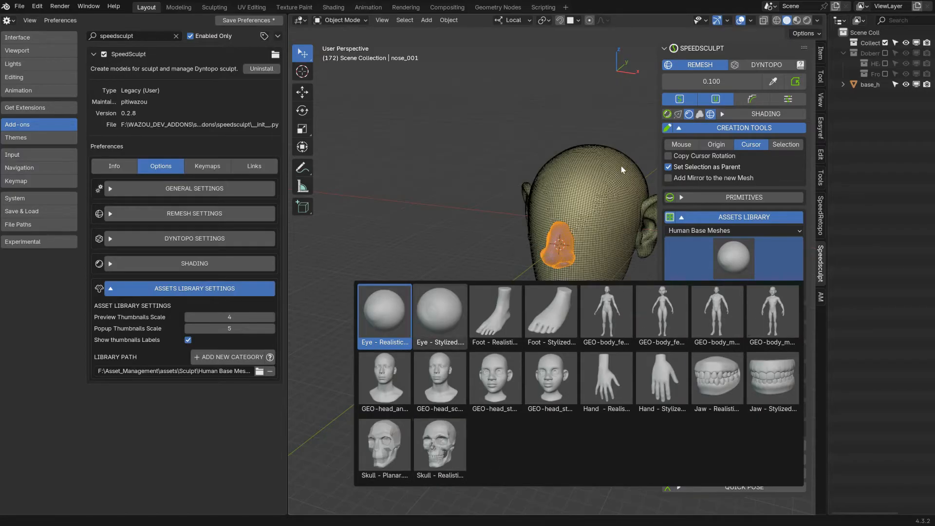
Review the library path help notes on the category folder structure and custom libraries
left_click(270, 357)
scroll(190, 257, "down", 8)
scroll(190, 256, "down", 1)
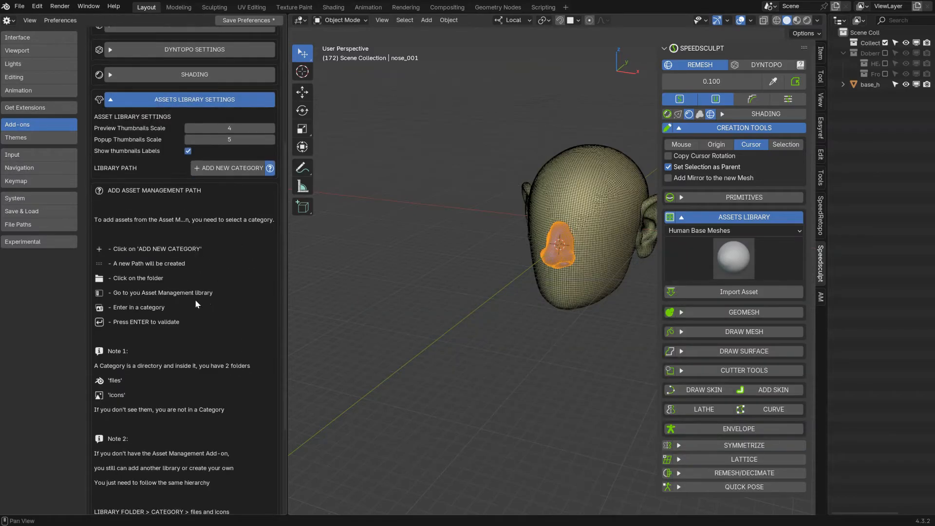
scroll(197, 304, "down", 5)
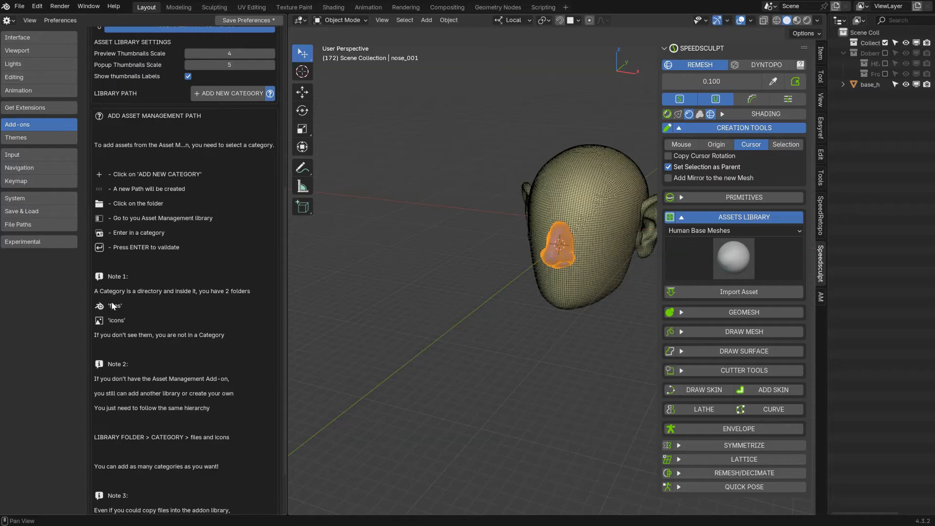
scroll(267, 113, "up", 15)
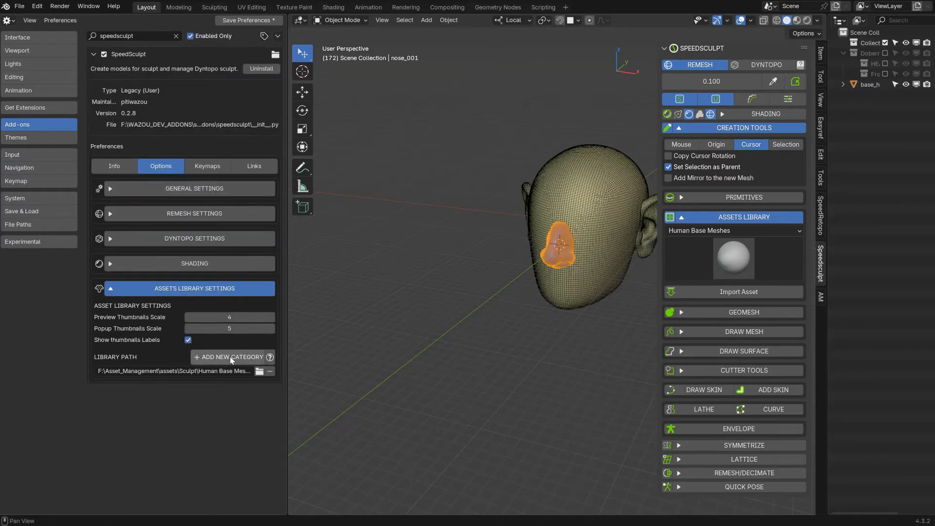
Add another asset library category and examine the files and icons folders inside Human Base Meshes, displaying the icons as thumbnails
left_click(227, 358)
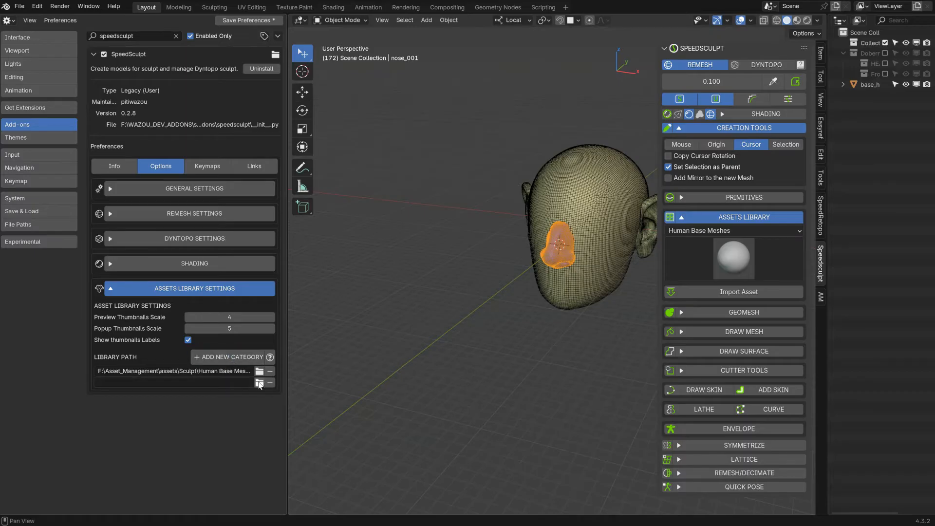
left_click(259, 384)
scroll(251, 312, "down", 5)
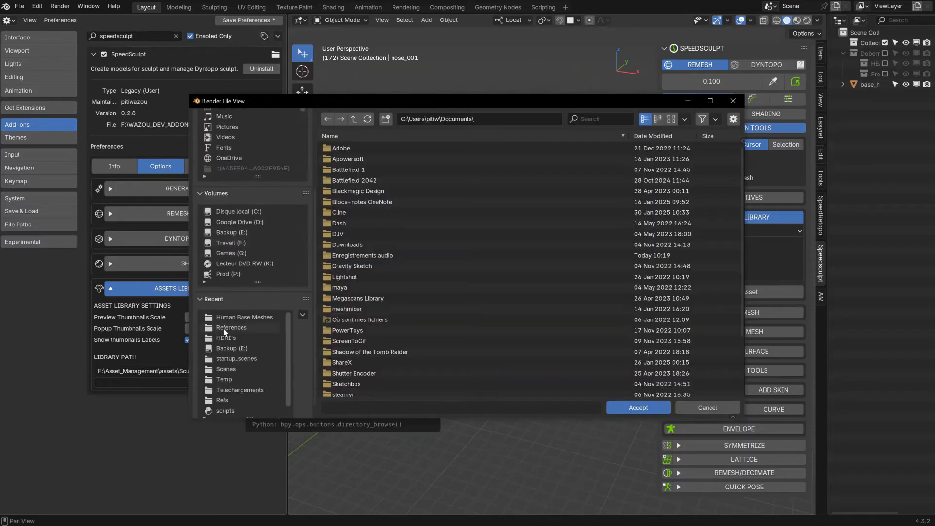
left_click(231, 319)
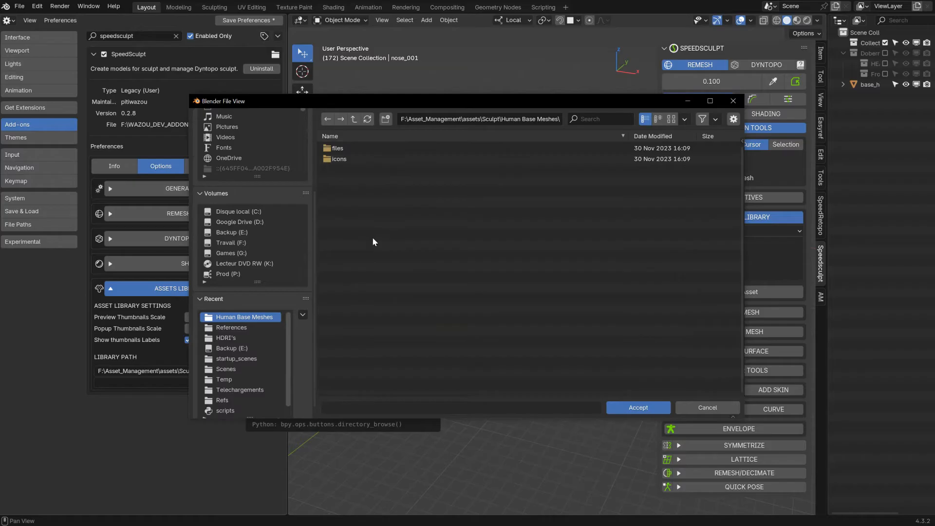
double_click(333, 149)
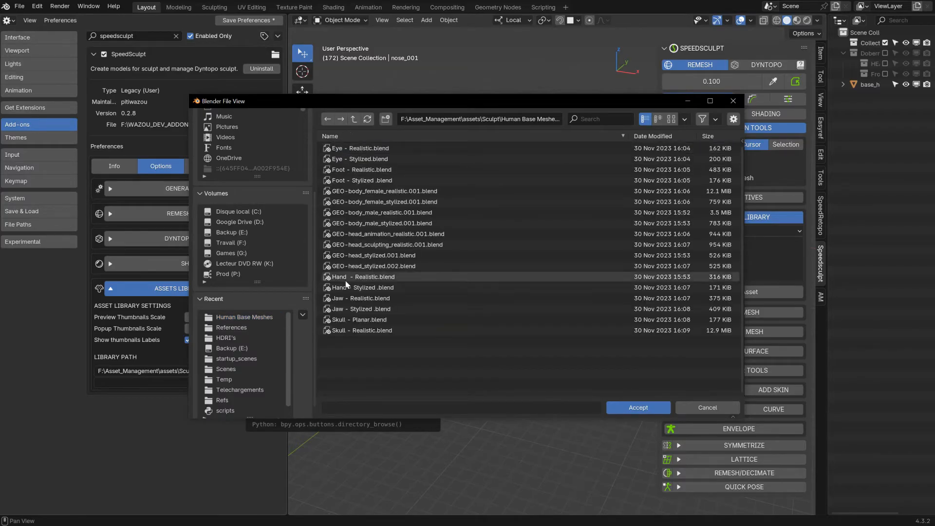
left_click(354, 119)
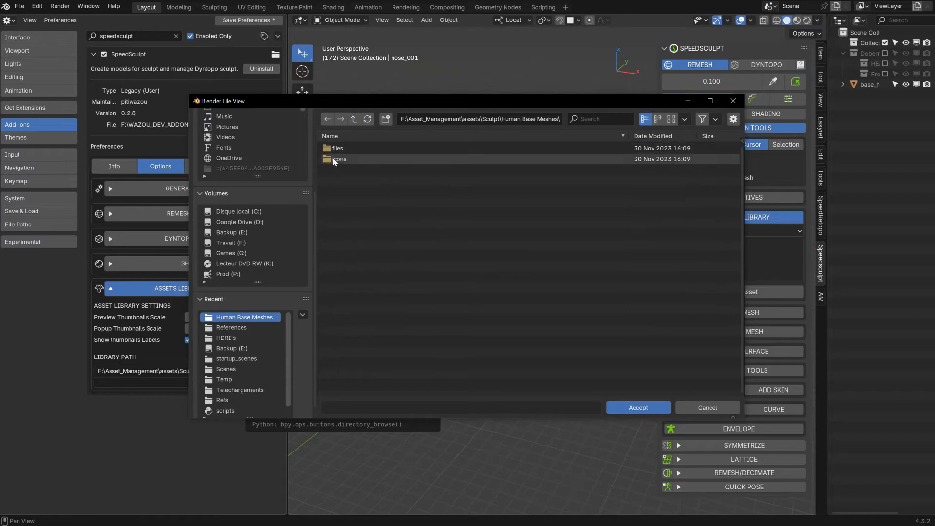
double_click(335, 160)
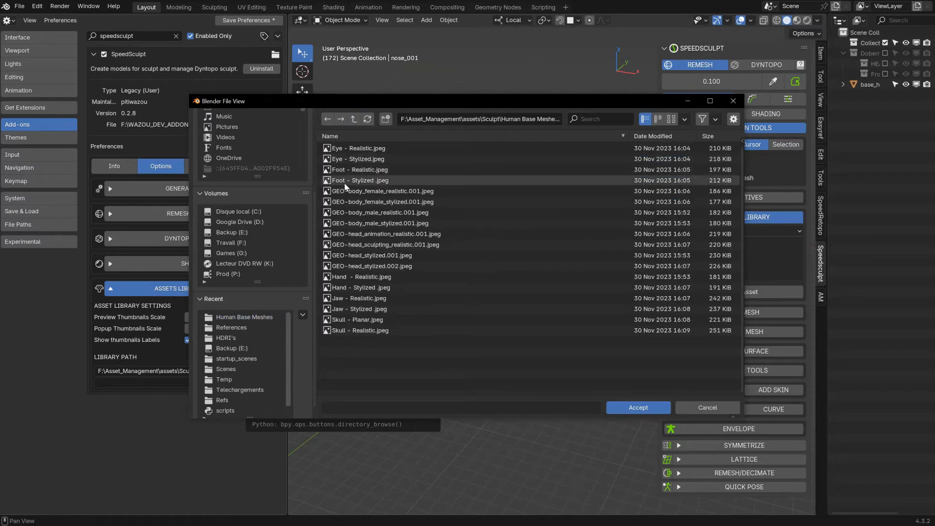
left_click(671, 119)
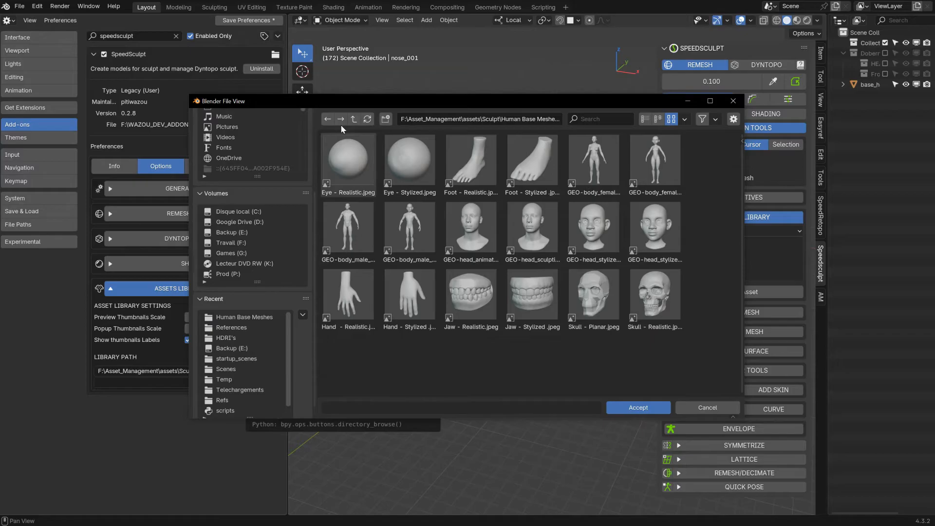
Go up to the Sculpt folder and examine the files folder of Bases_dyntopo
left_click(354, 119)
left_click(354, 119)
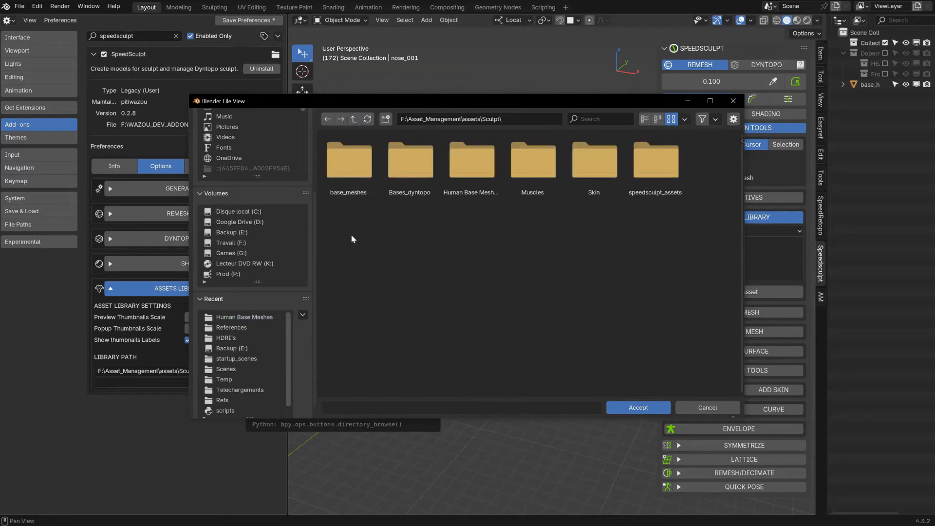
double_click(408, 174)
double_click(351, 183)
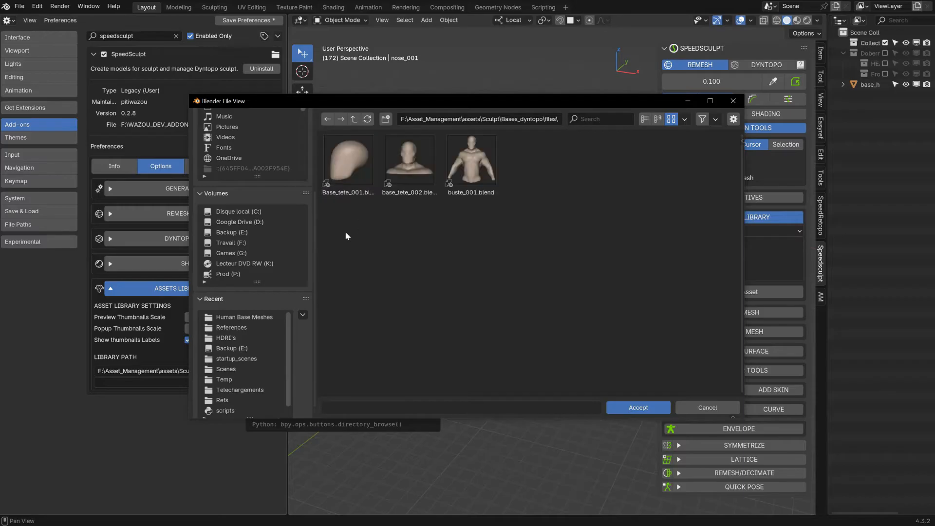
double_click(354, 121)
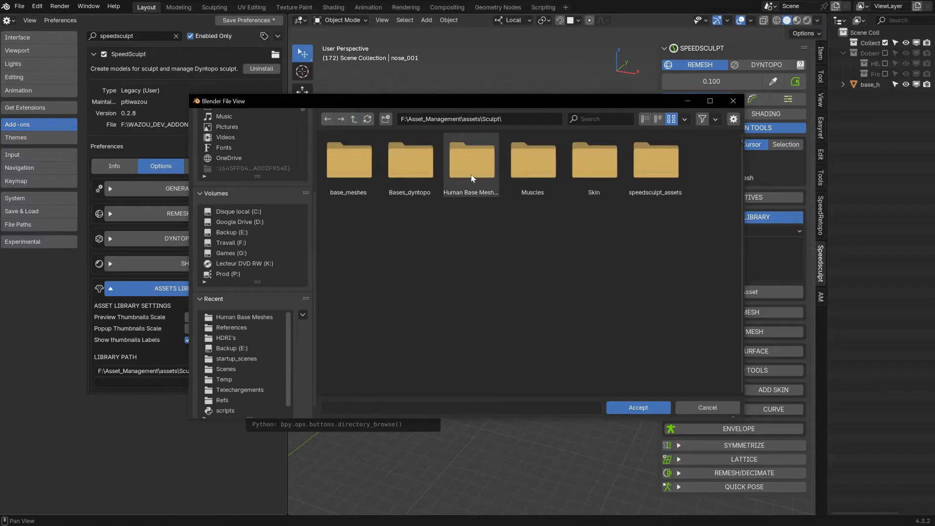
Check the Skin folder's files and set F:\Asset_Management\assets\Sculpt\Skin\ as the new category's path
double_click(595, 169)
double_click(358, 171)
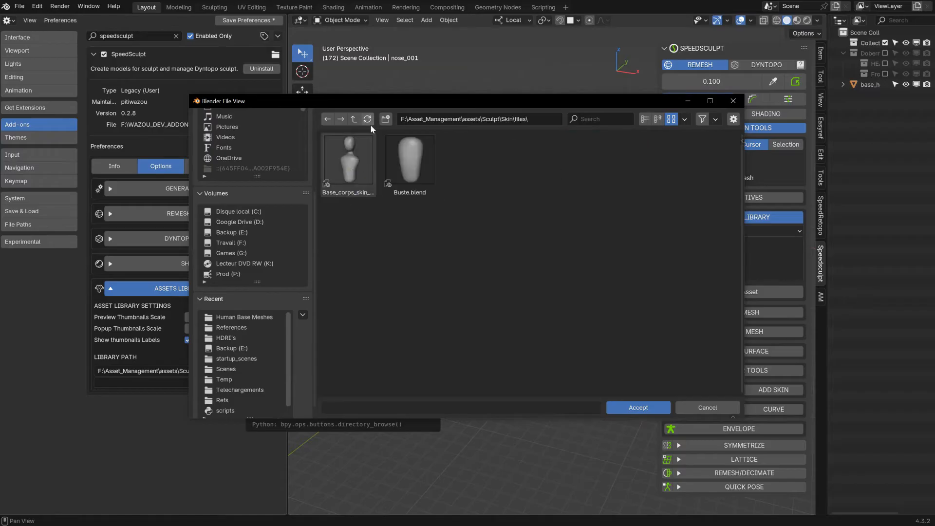
double_click(354, 120)
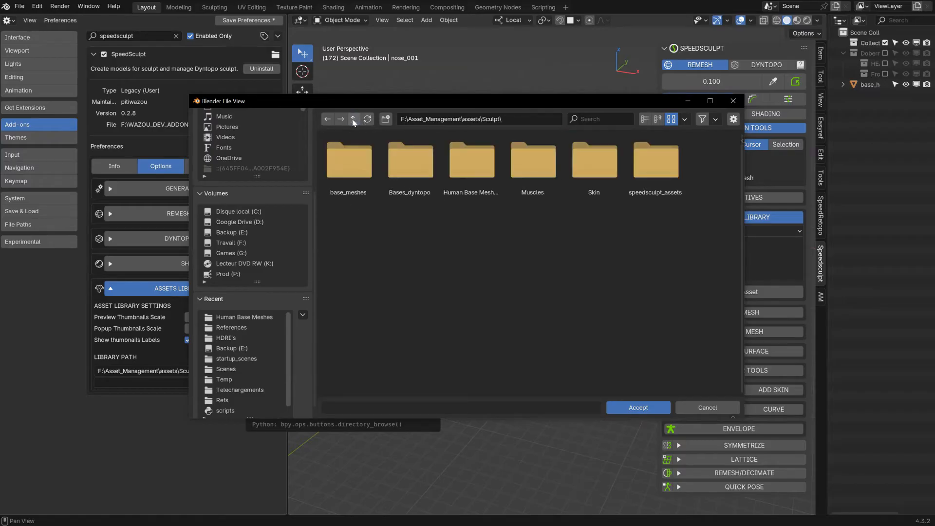
double_click(604, 170)
left_click(638, 408)
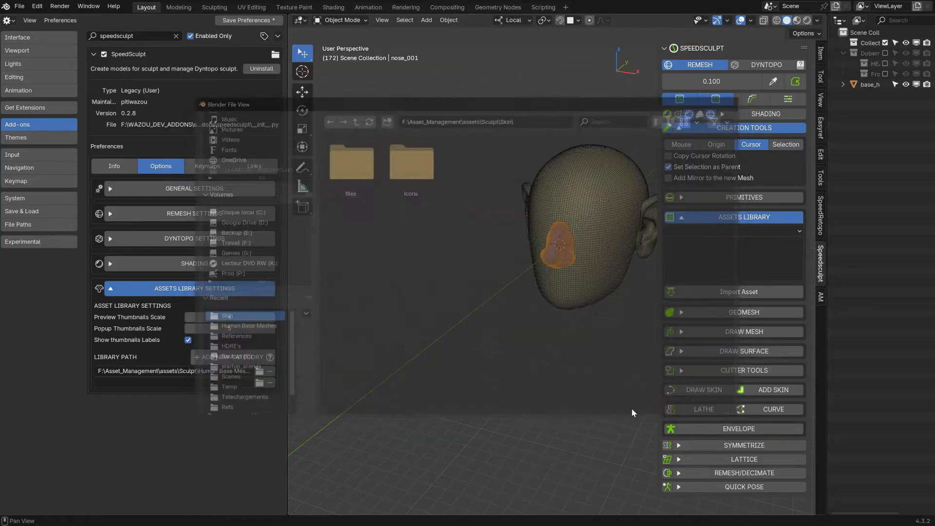
Switch the asset library to the Skin category and choose the Base_corps_skin asset from its thumbnails
left_click(702, 231)
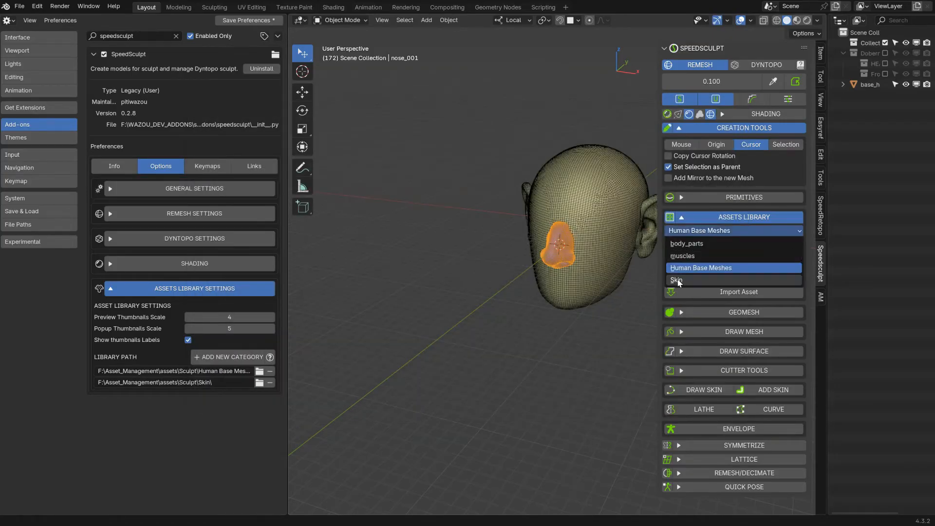
left_click(680, 284)
left_click(740, 266)
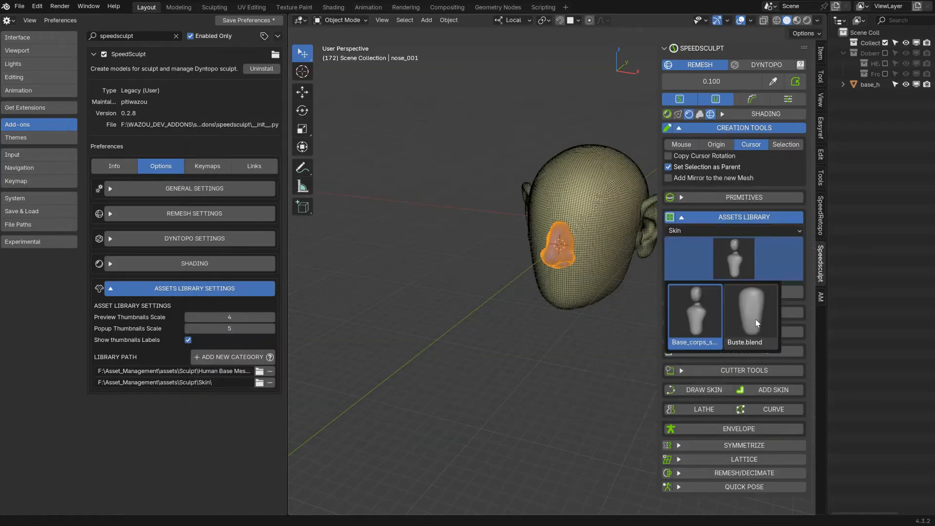
left_click(685, 328)
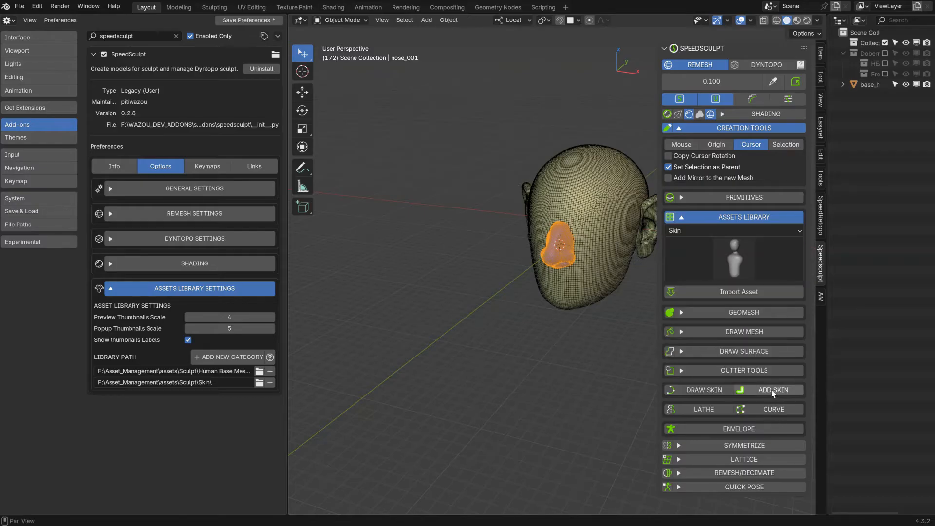
View the folder structure behind the Skin library path without changing the path
middle_click_drag(542, 259, 471, 252, "shift")
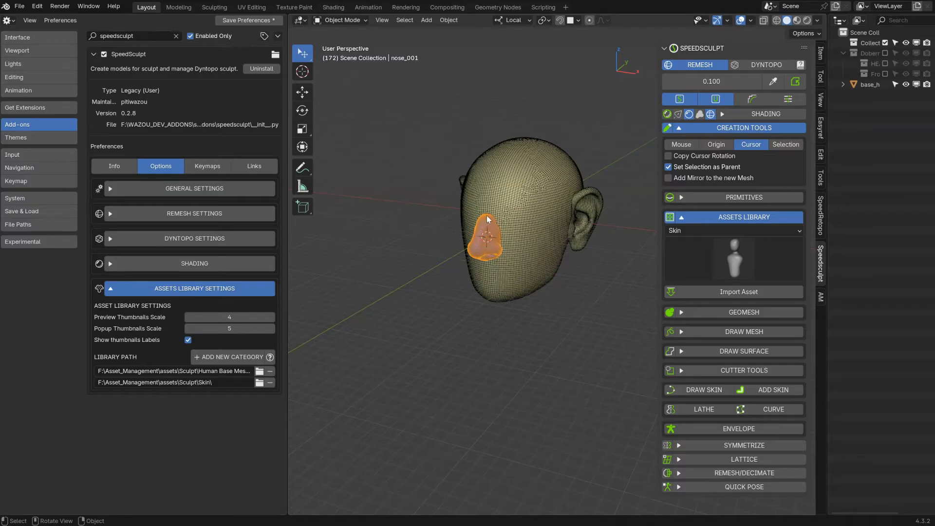
left_click(259, 383)
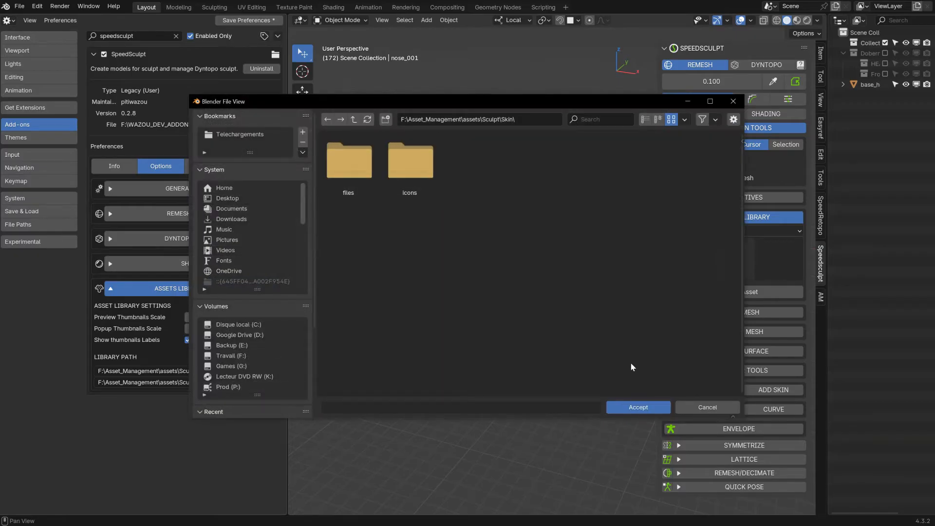
left_click(702, 408)
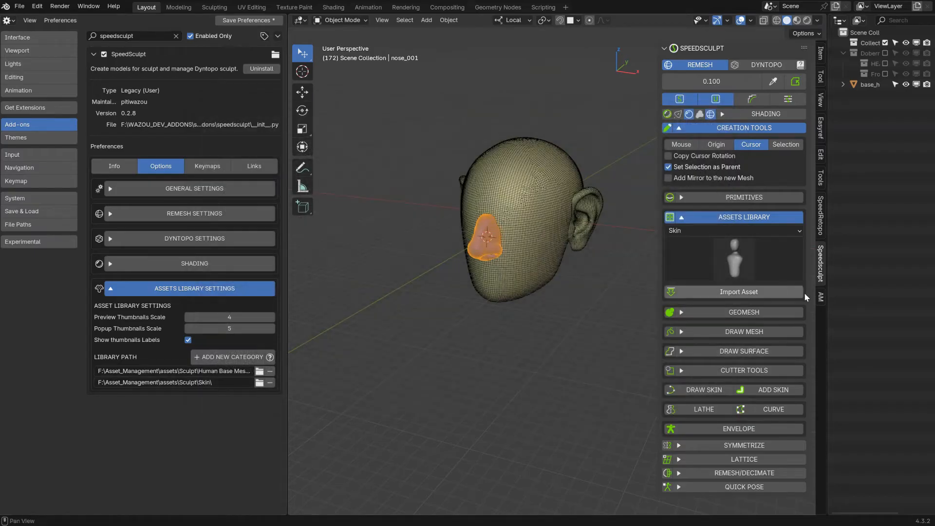
View the asset categories in the Asset Management add-on and return to the SpeedSculpt tools
left_click(821, 299)
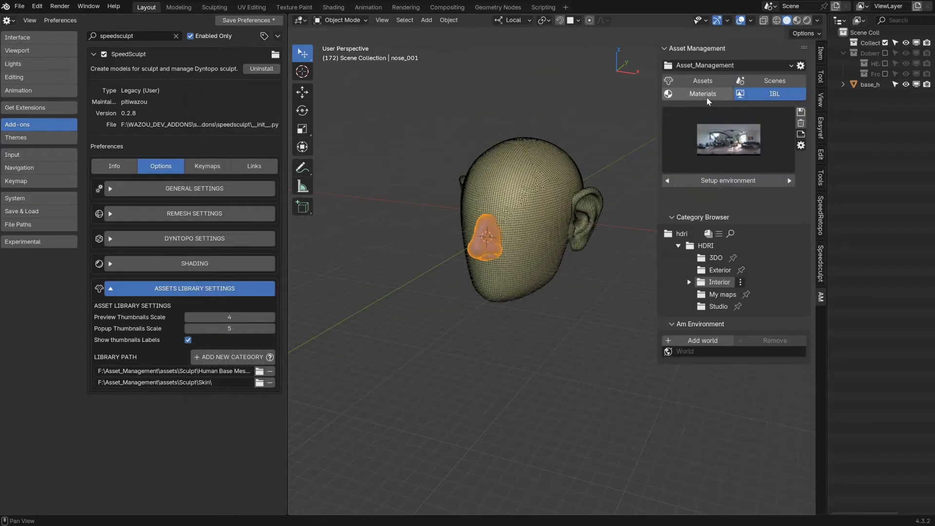
left_click(696, 82)
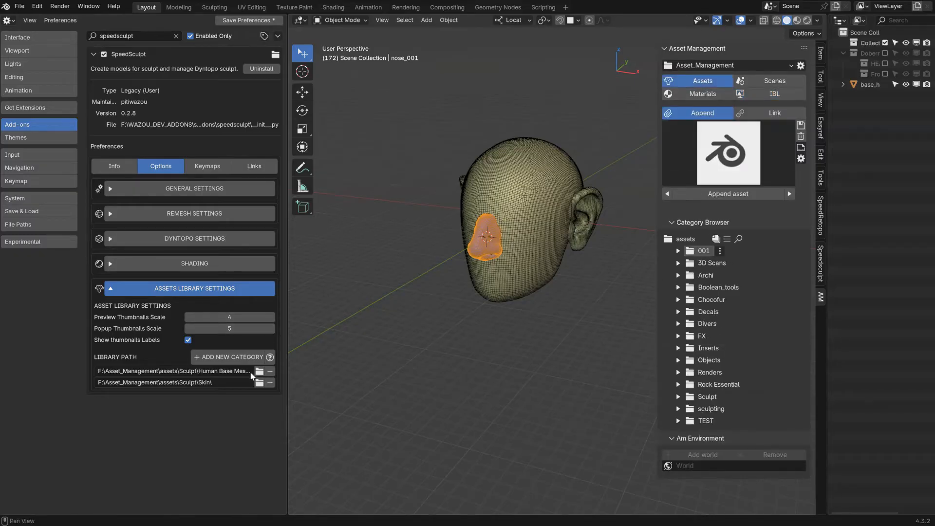
left_click(821, 261)
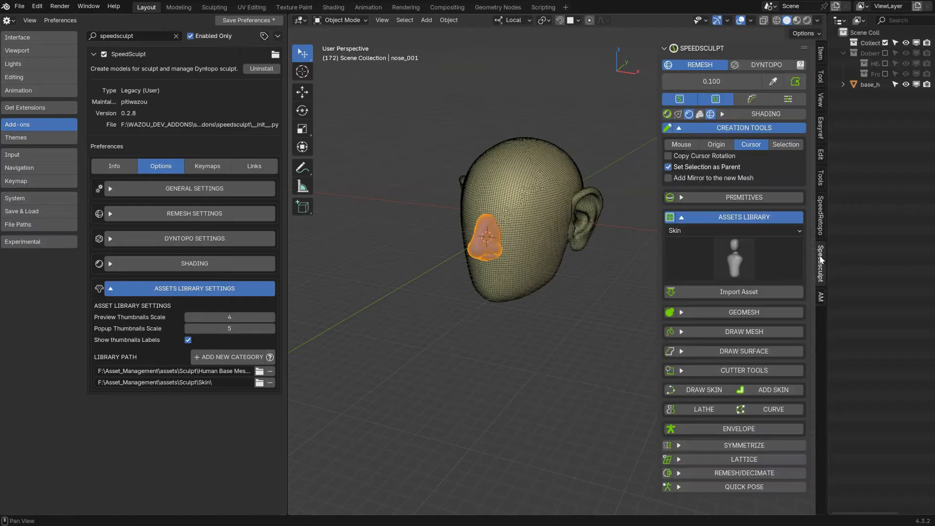
Close the preferences and look over the assembled head with its ears and nose from several angles
middle_click_drag(479, 276, 505, 253, "ctrl")
key("ctrl+alt+u")
middle_click_drag(441, 265, 495, 258, "shift")
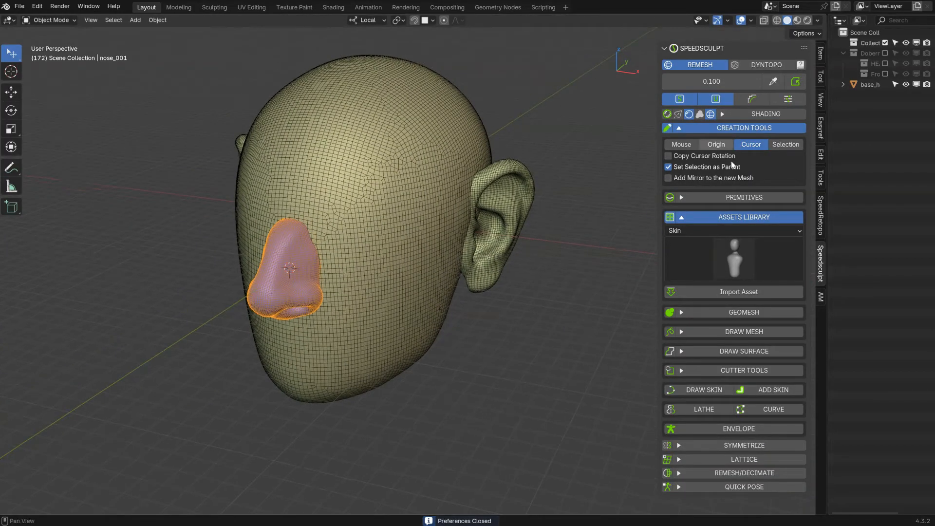
middle_click_drag(313, 253, 462, 198)
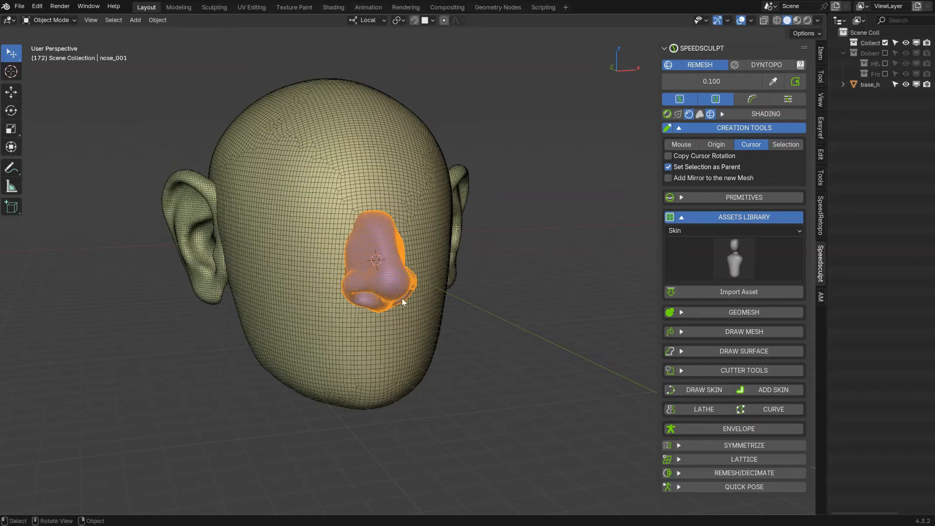
middle_click_drag(501, 243, 408, 244)
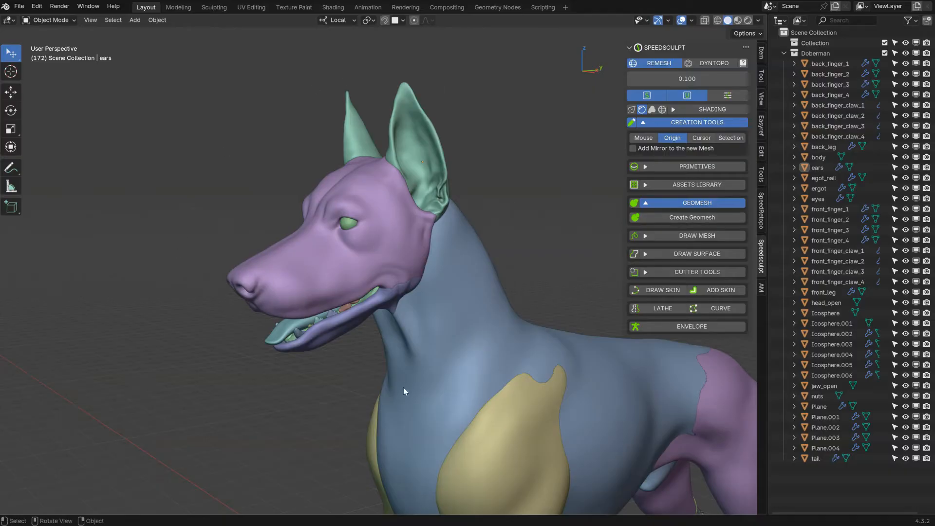
Move the Doberman's jaw, head, eyes and ears into a new collection named HEAD
left_click(335, 328)
left_click(319, 280, "shift")
left_click(349, 220, "shift")
left_click(431, 176, "shift")
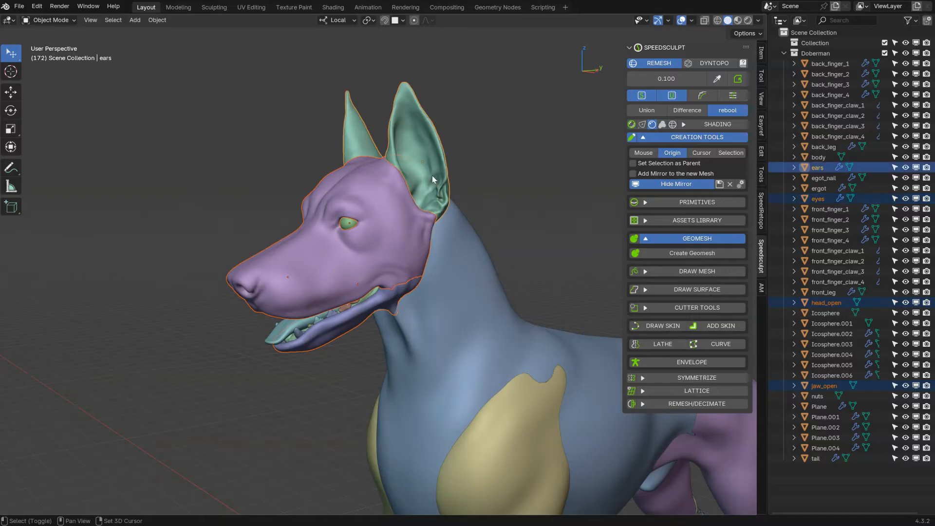
key("space")
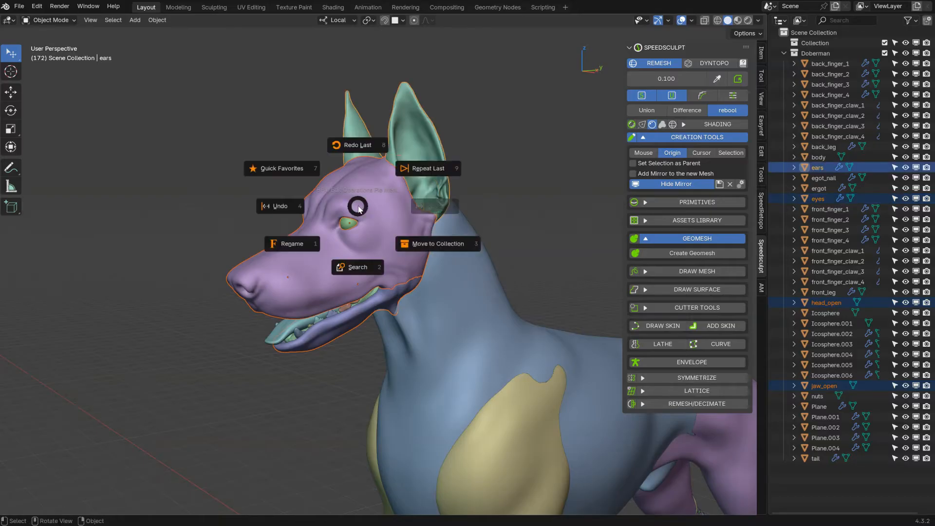
left_click(414, 244)
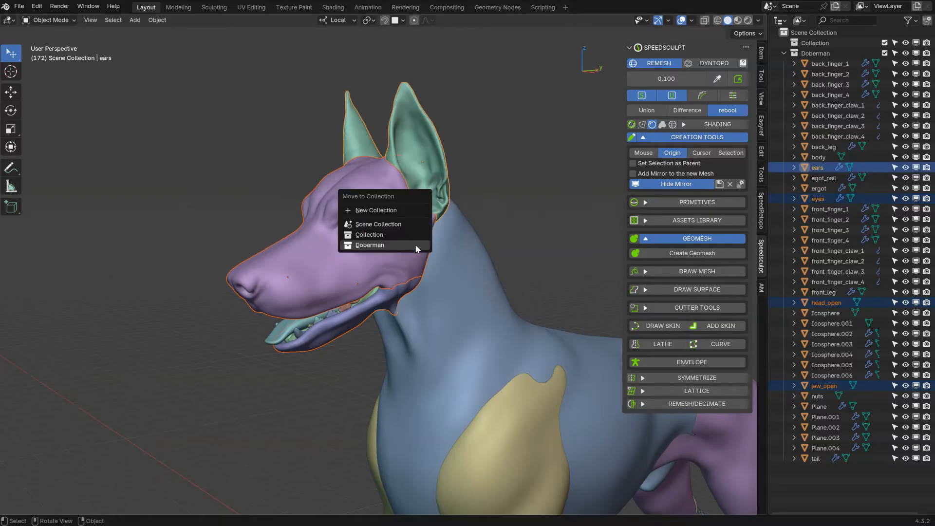
left_click(375, 210)
type("HEAD")
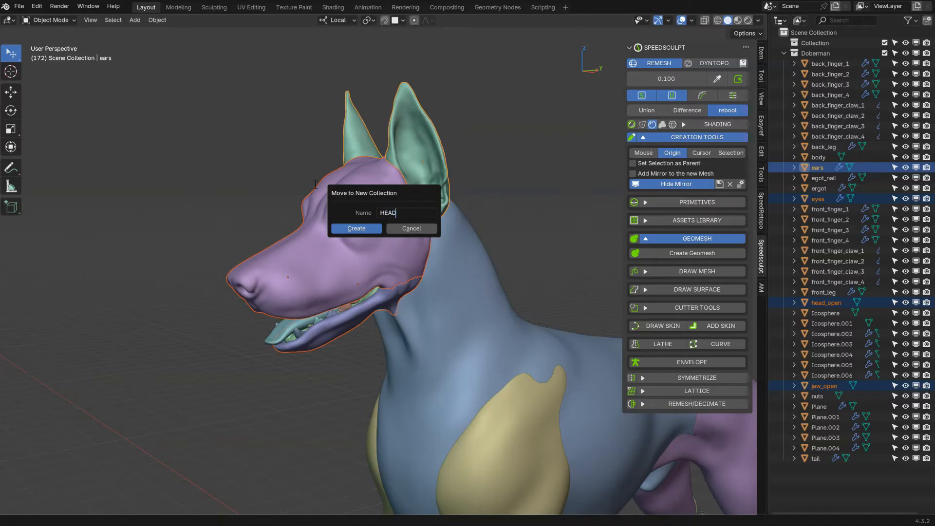
left_click(352, 229)
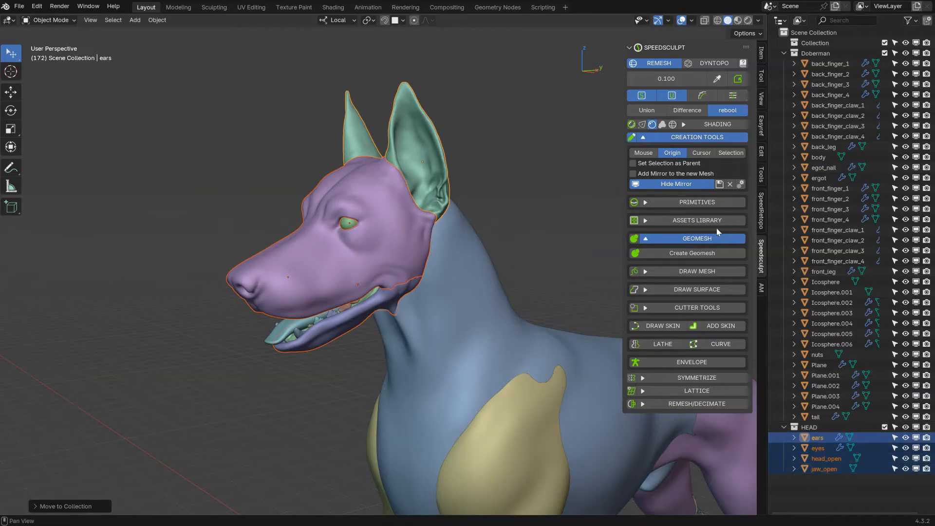
Create a geomesh named Head from the HEAD collection
left_click(680, 254)
left_click(665, 259)
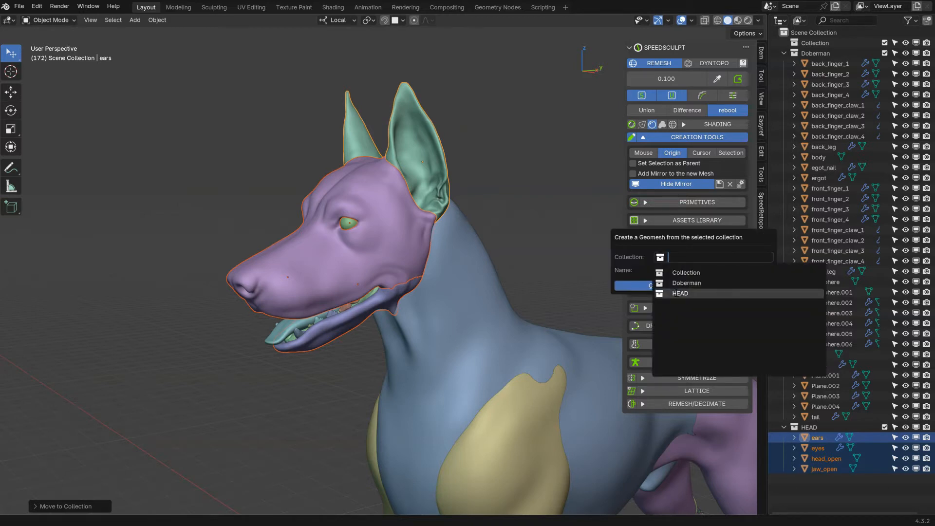
left_click(680, 293)
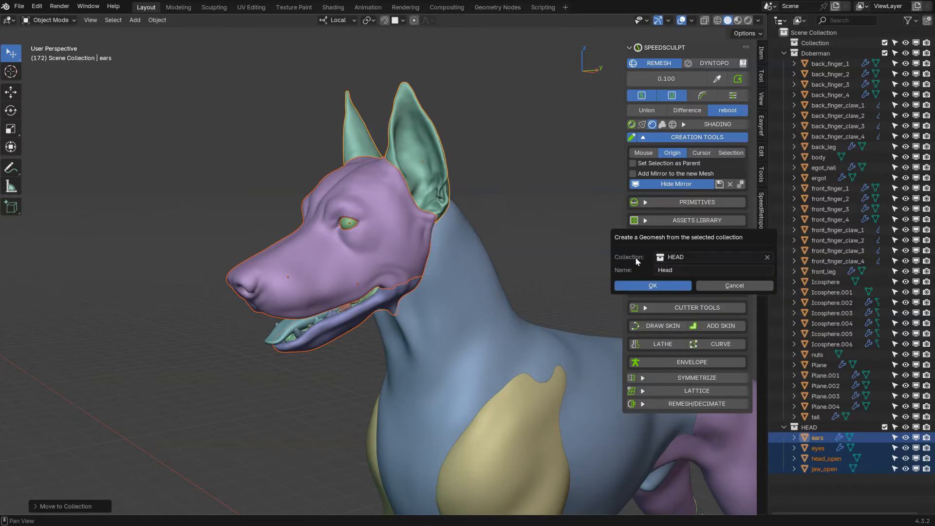
left_click(649, 289)
middle_click_drag(359, 208, 293, 210)
left_click(452, 196)
Inspect the fused dog head from several angles and hide the head geomesh
middle_click_drag(376, 234, 407, 252)
middle_click_drag(394, 353, 396, 245)
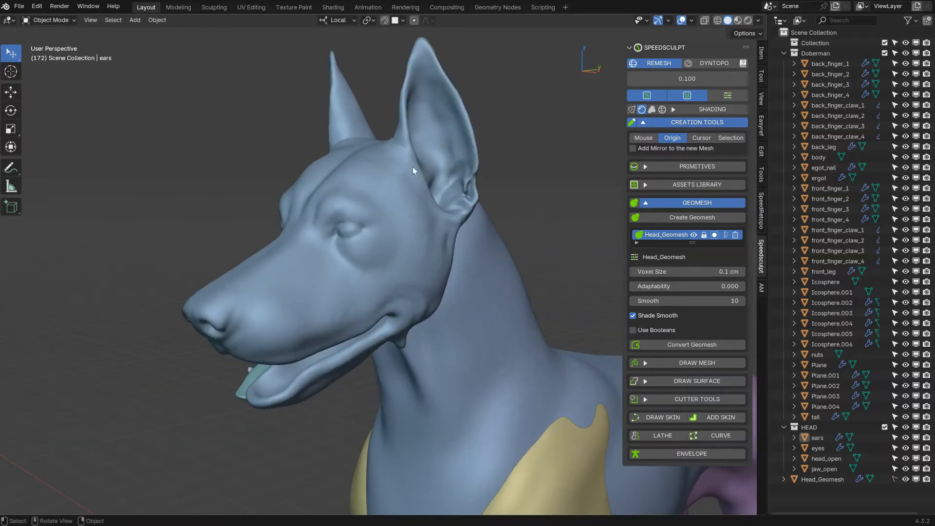
middle_click_drag(356, 201, 414, 199)
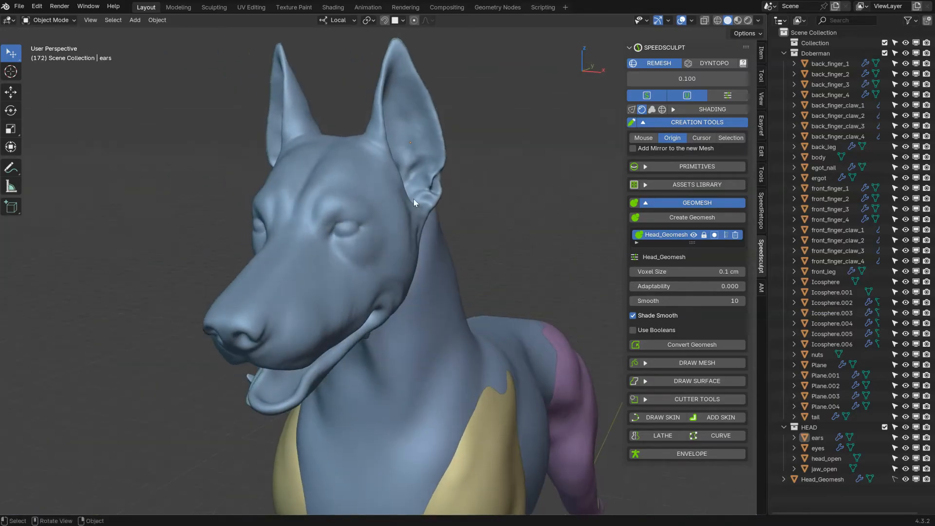
left_click(693, 235)
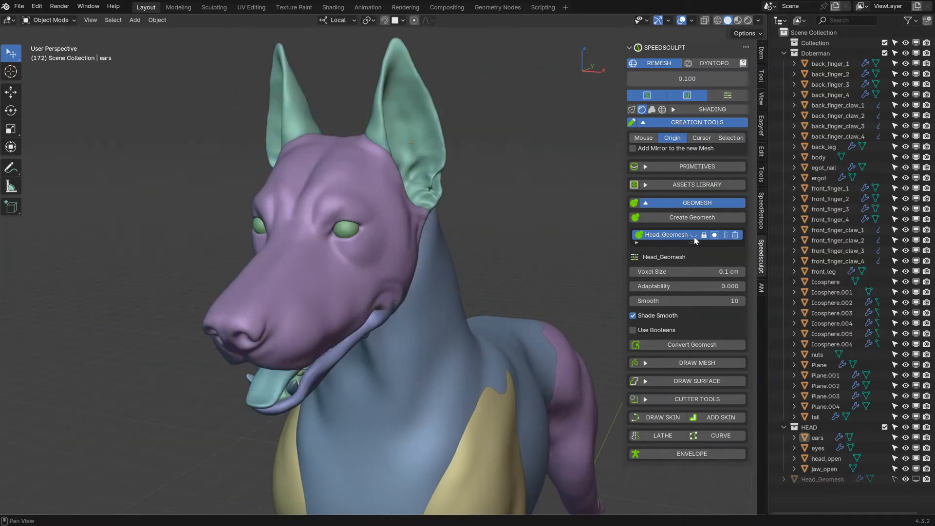
Toggle the head geomesh's visibility to compare it with its source parts, and leave the geomesh shown
left_click(694, 237)
key("ctrl+z")
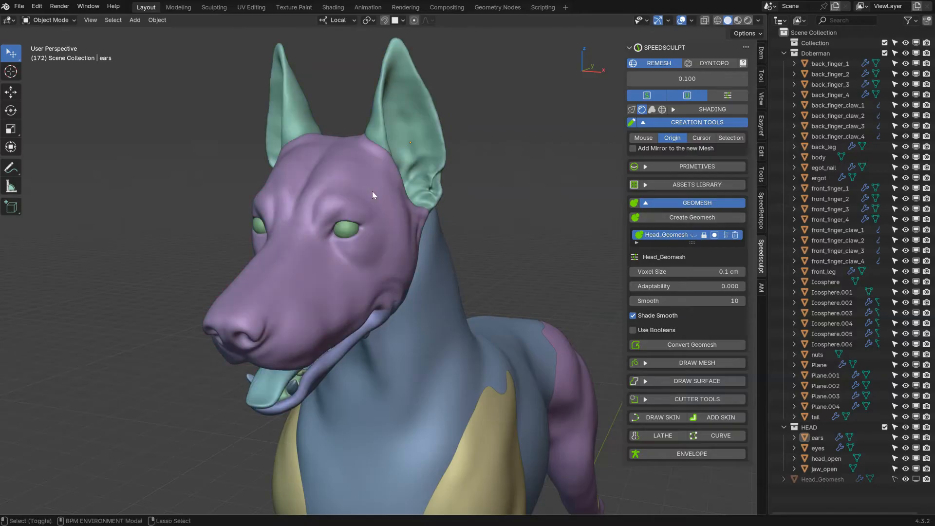
middle_click_drag(380, 173, 353, 199)
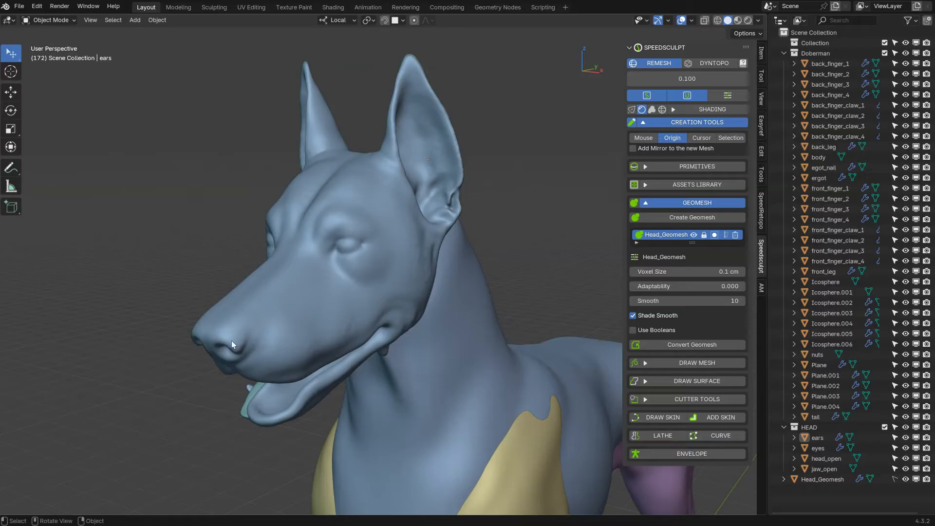
key("shift+g")
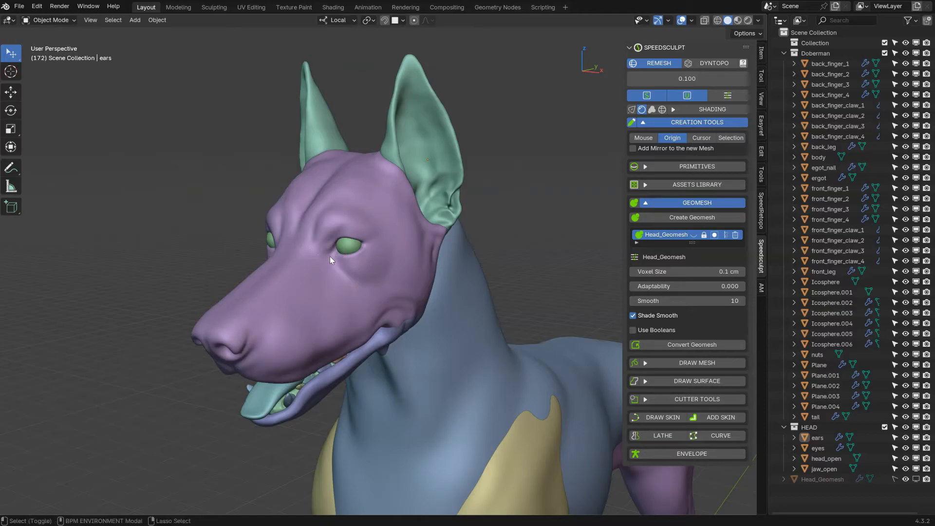
key("shift+g")
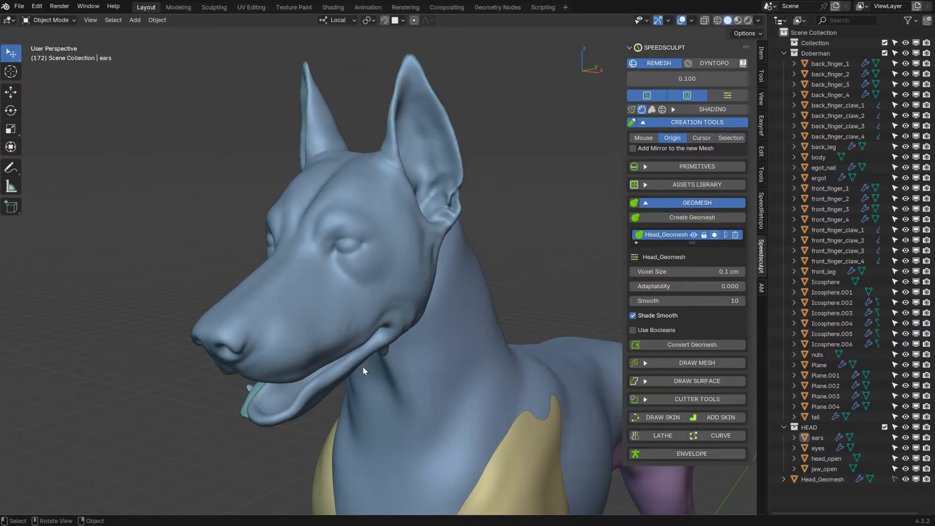
middle_click_drag(384, 222, 355, 214)
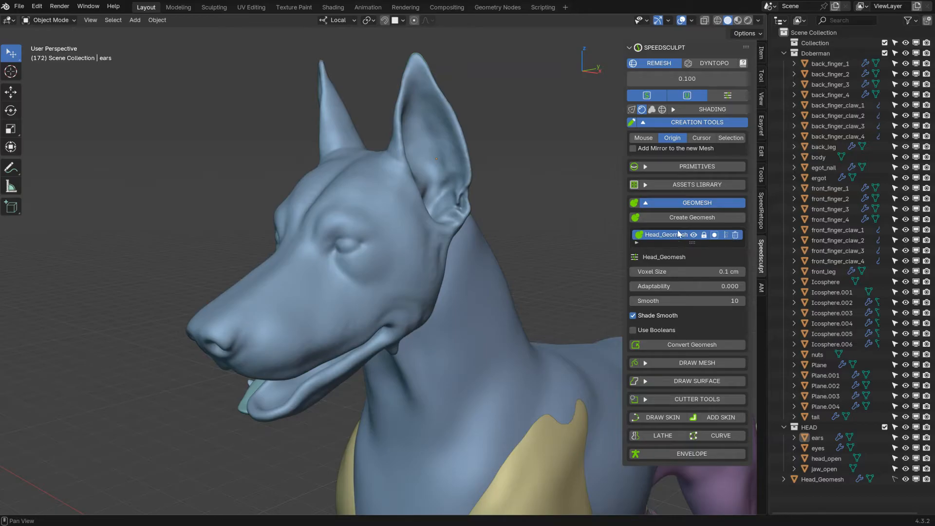
middle_click_drag(457, 228, 405, 203)
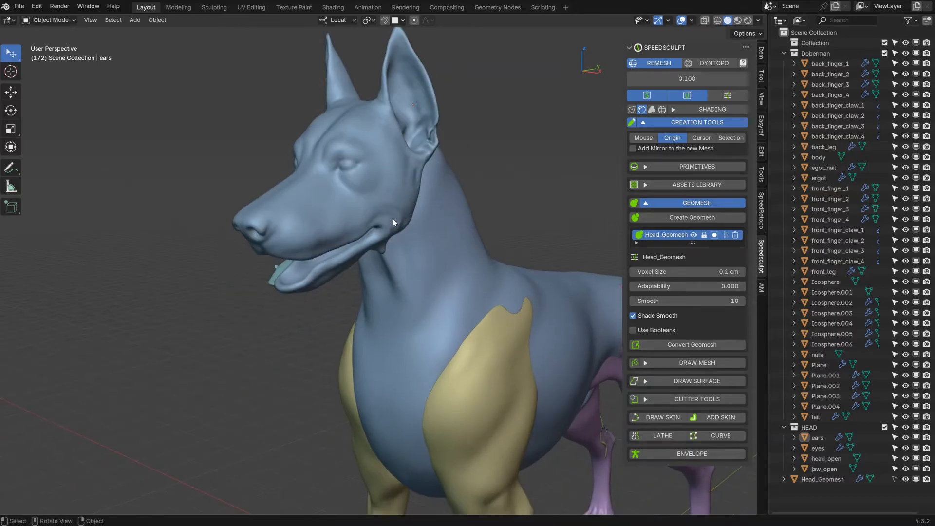
Move the Doberman's front leg with its fingers, claws and ergot parts into a new collection named Front_Leg
mouse_move(489, 270)
middle_mouse_down()
mouse_move(435, 179)
mouse_move(468, 290)
mouse_move(401, 361)
mouse_move(398, 346)
mouse_move(431, 360)
mouse_move(454, 353)
middle_mouse_up()
left_click(412, 367)
right_click_drag(465, 363, 396, 418, "ctrl")
middle_click_drag(476, 275, 363, 267)
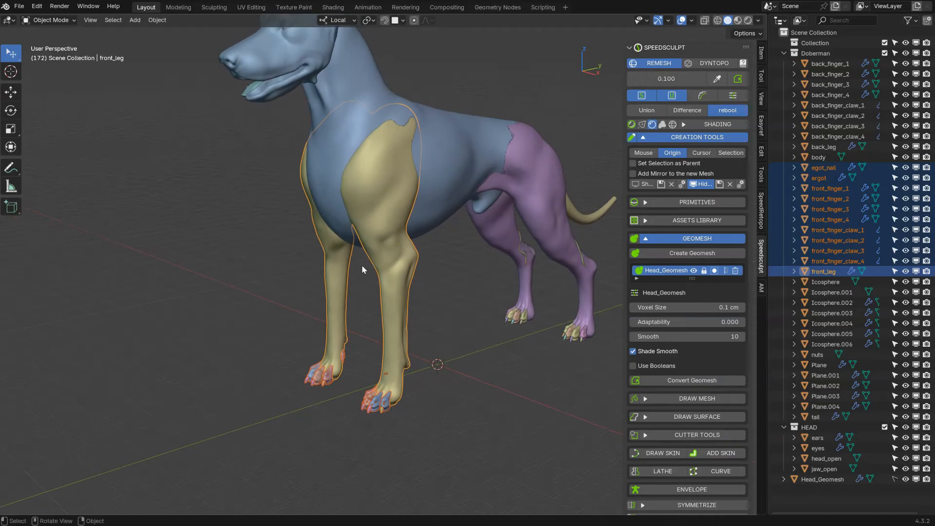
key("space")
left_click(420, 315)
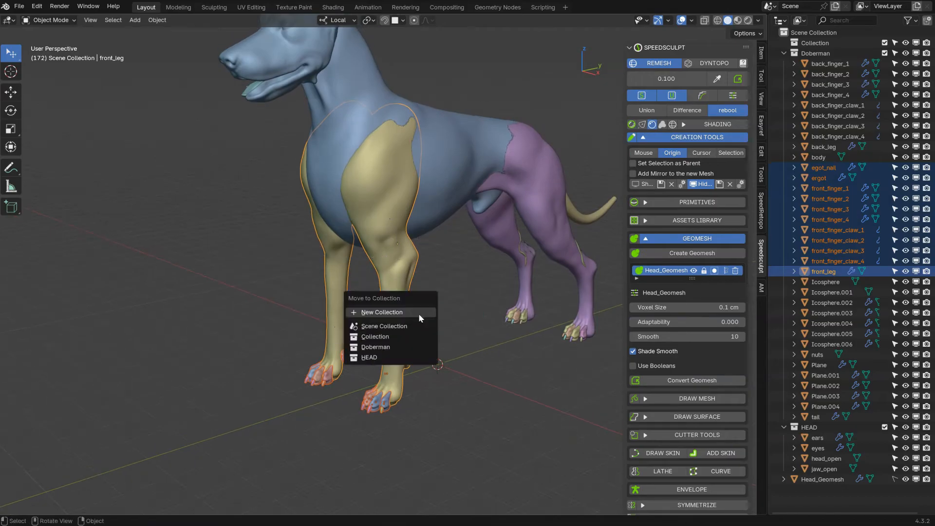
left_click(385, 312)
type("Front_LEg")
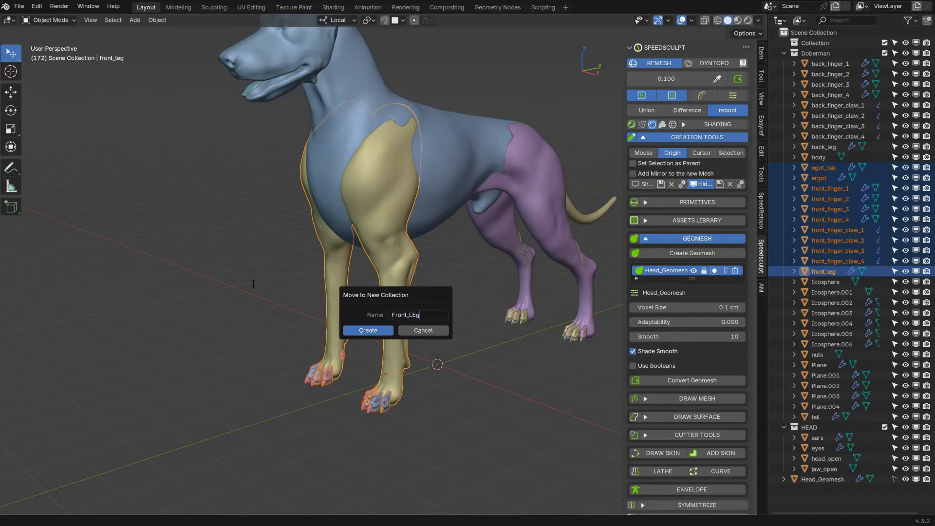
key("BackSpace")
left_click(364, 331)
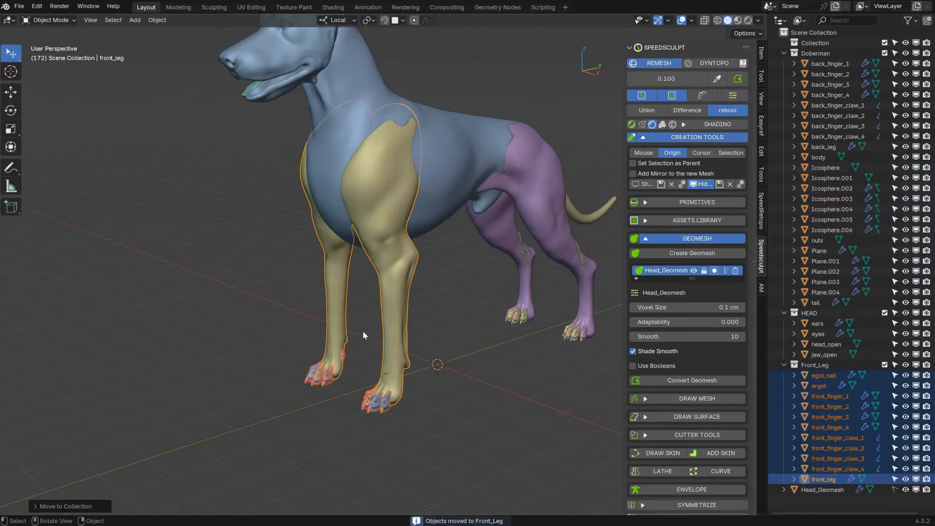
Create a geomesh named FL from the Front_Leg collection
left_click(692, 253)
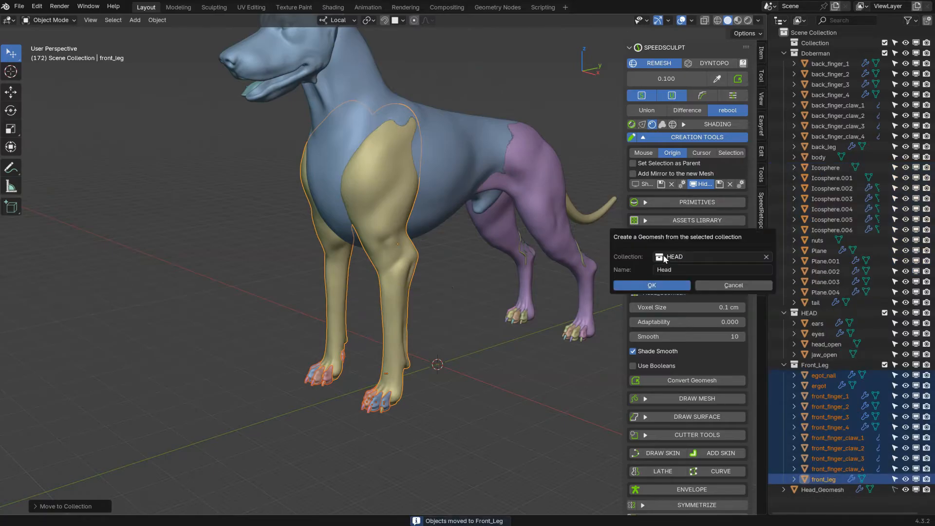
left_click(675, 256)
left_click(682, 293)
type("FL")
key("Return")
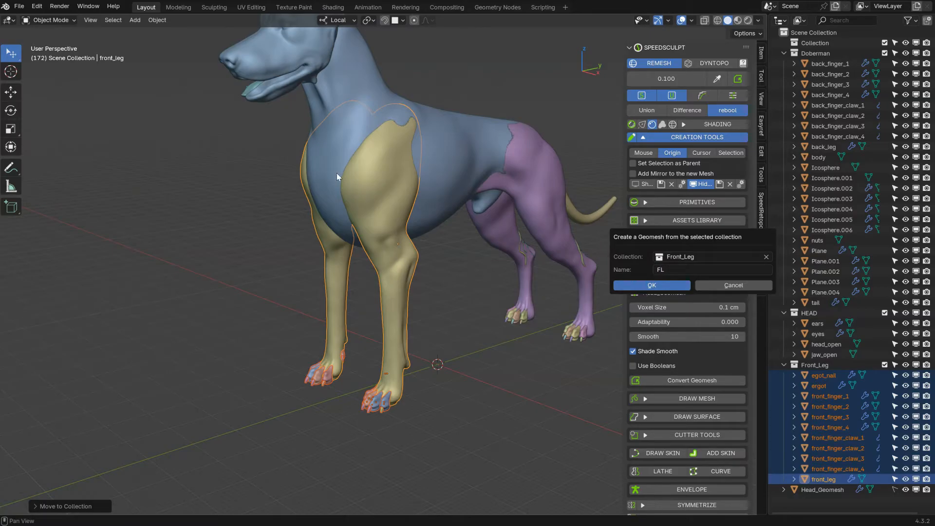
key("Return")
middle_click_drag(398, 306, 385, 249)
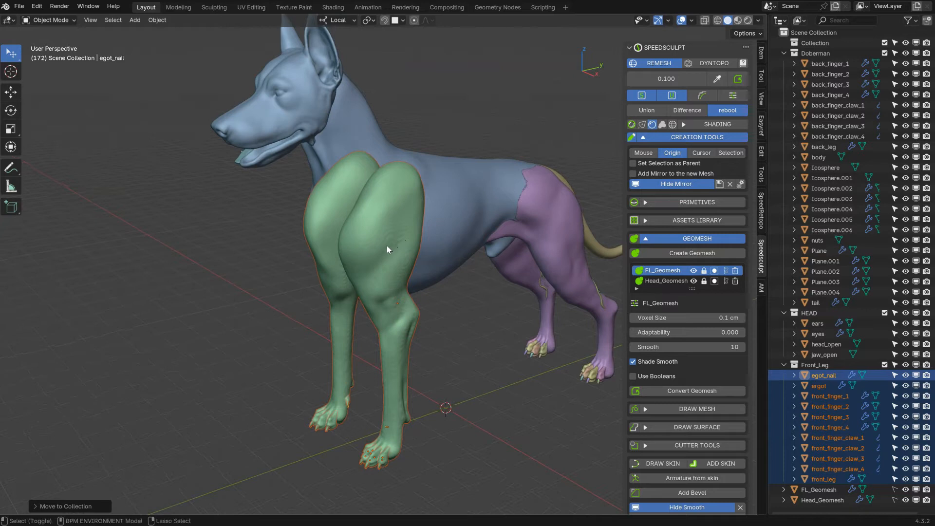
Toggle the visibility of the front leg and head geomeshes individually, leaving the front leg one hidden and the head one shown
key("ctrl+shift+g")
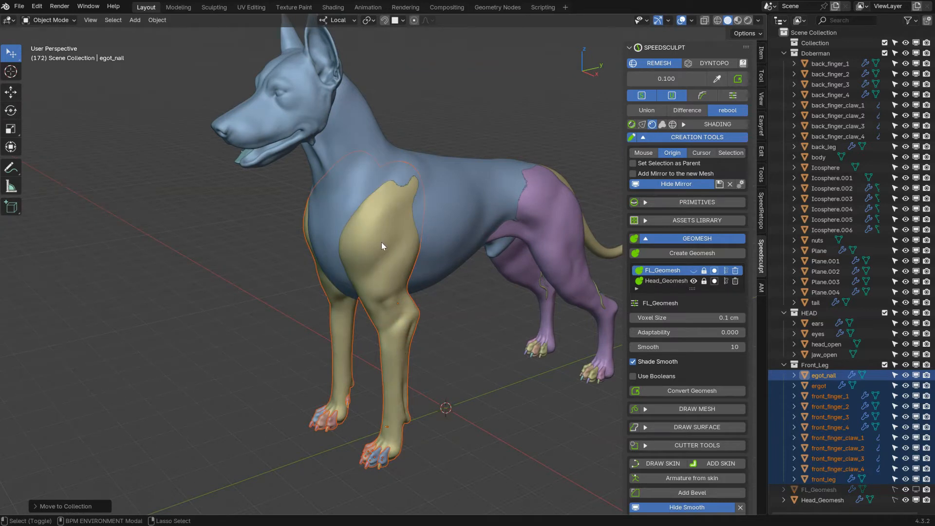
key("ctrl+shift+g")
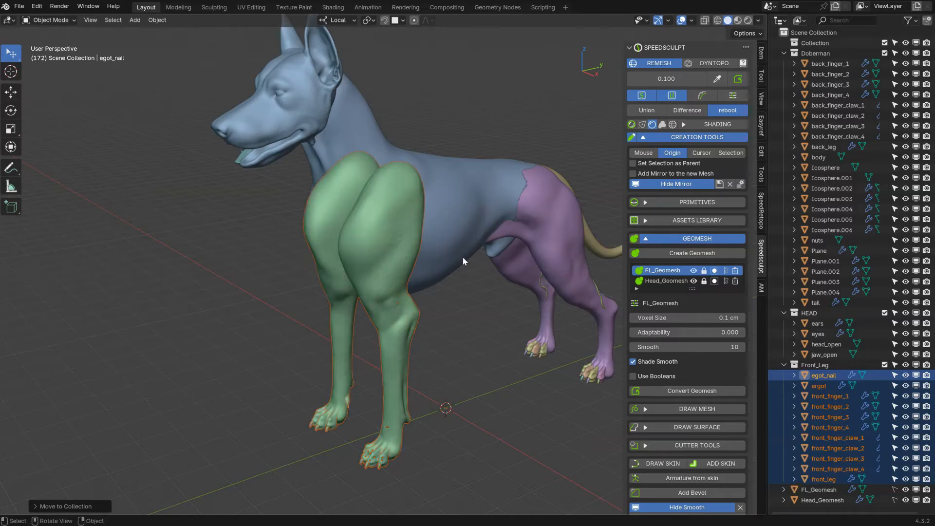
left_click(666, 282)
key("ctrl+shift+g")
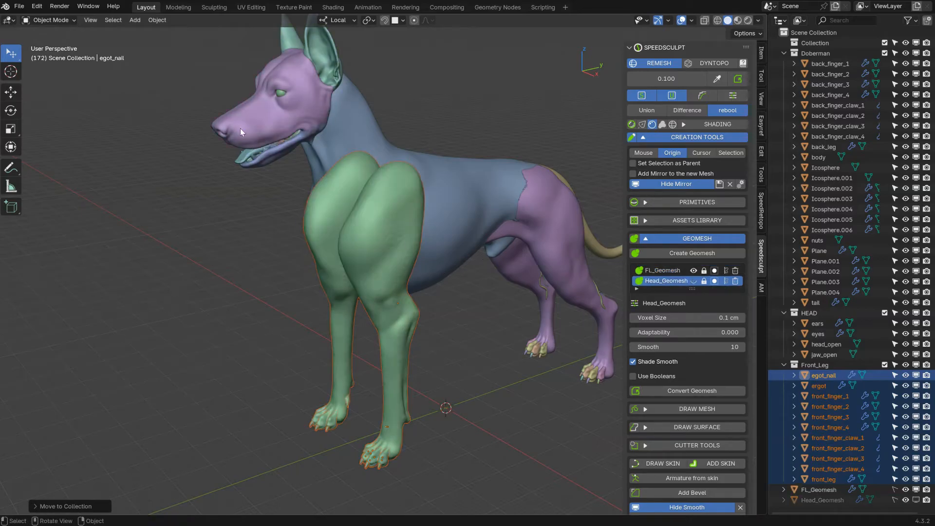
left_click(663, 272)
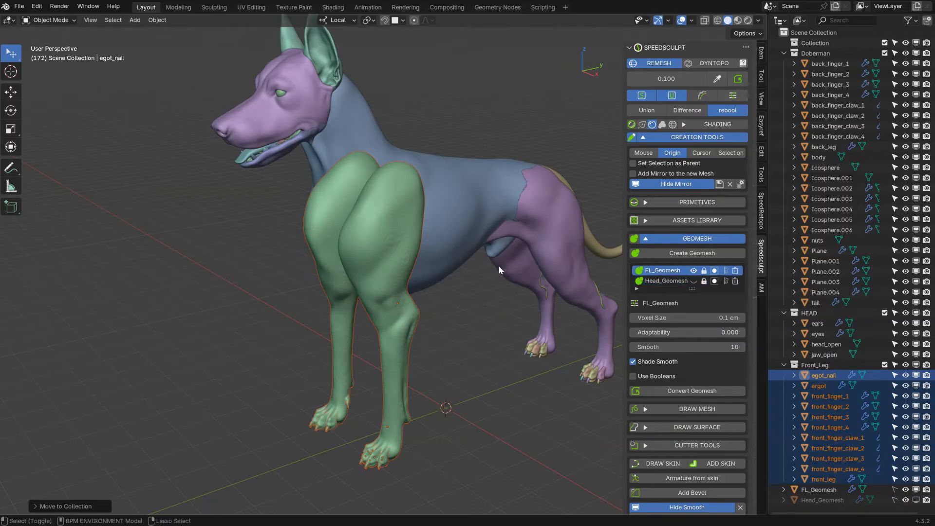
left_click(694, 270)
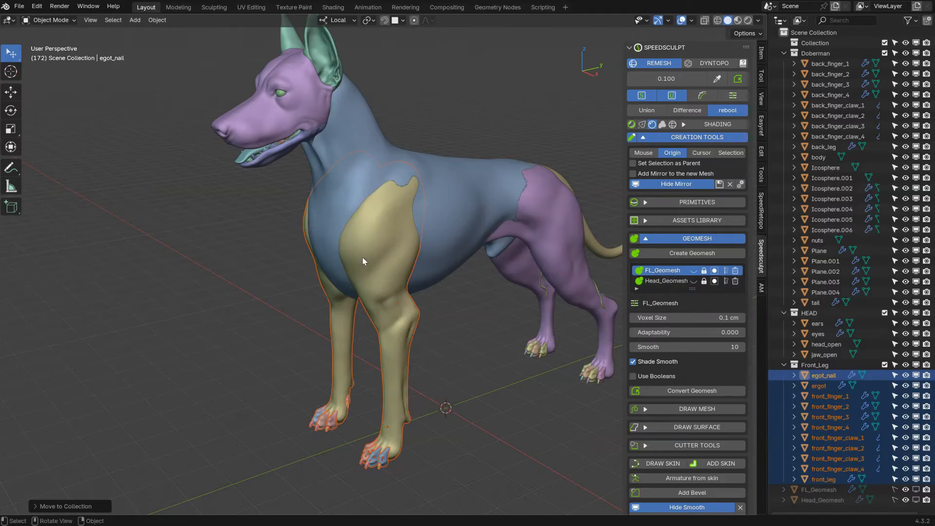
left_click(666, 281)
key("ctrl+shift+g")
Unlock and select the head geomesh and isolate it in local view
middle_click_drag(346, 191, 419, 296, "shift")
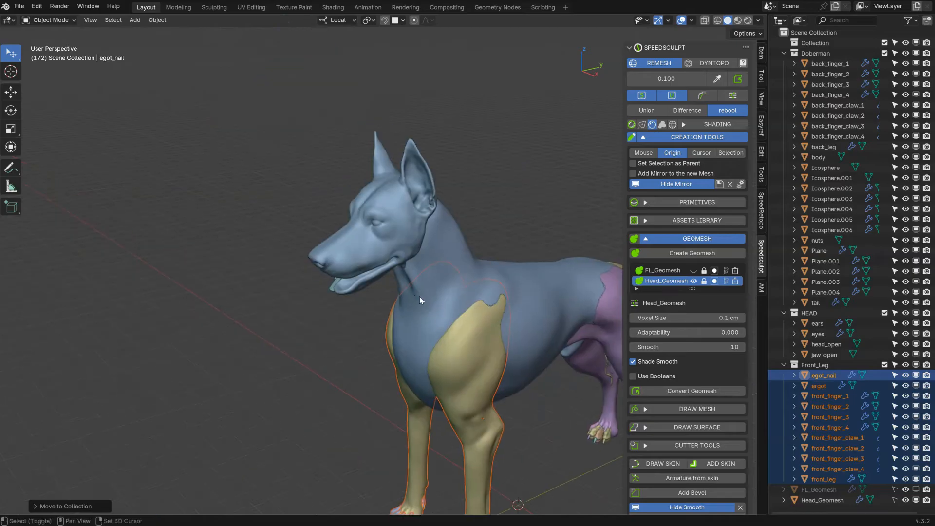
scroll(420, 297, "up", 4)
mouse_move(427, 200)
middle_mouse_down("shift")
mouse_move(406, 273)
mouse_move(435, 190)
middle_mouse_up("shift")
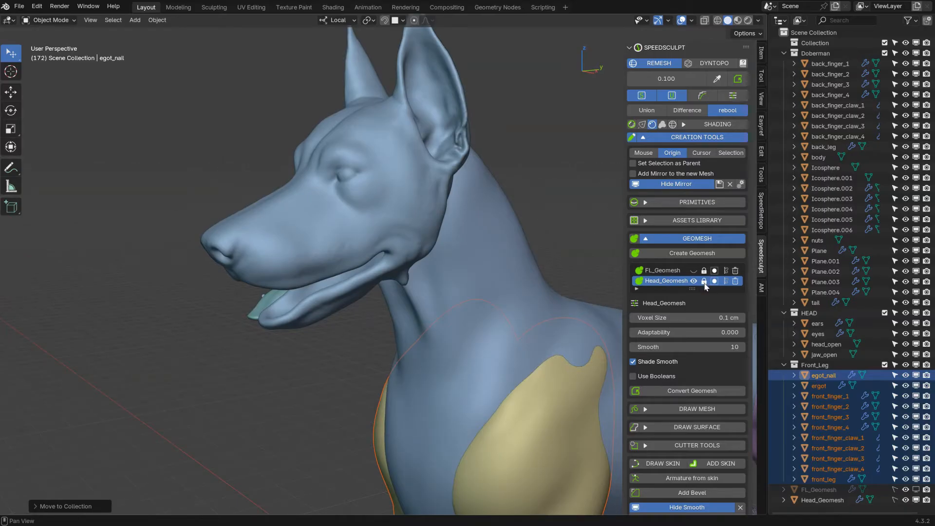
left_click(694, 280)
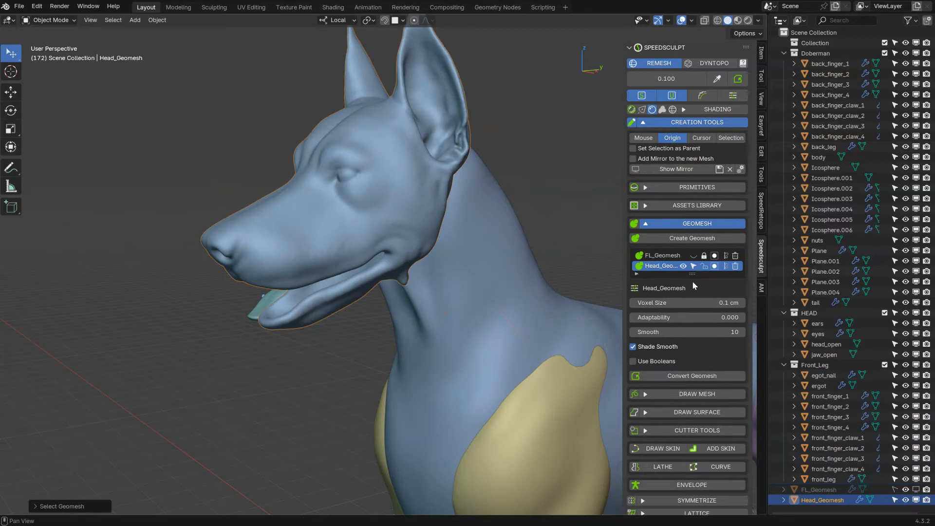
key("space")
left_click(391, 188)
mouse_move(355, 219)
middle_mouse_down()
mouse_move(569, 221)
mouse_move(515, 125)
mouse_move(303, 258)
mouse_move(584, 231)
mouse_move(359, 227)
middle_mouse_up()
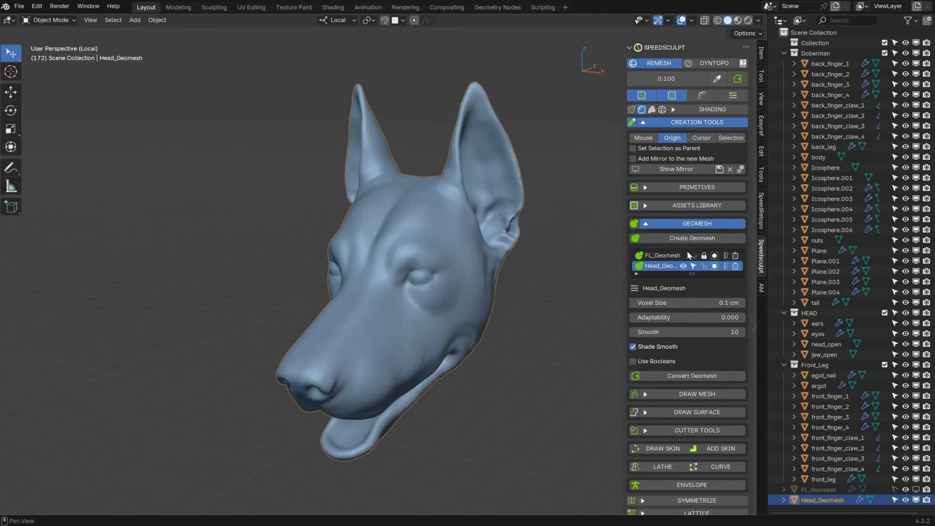
Lock the head geomesh again and leave local view
left_click(704, 266)
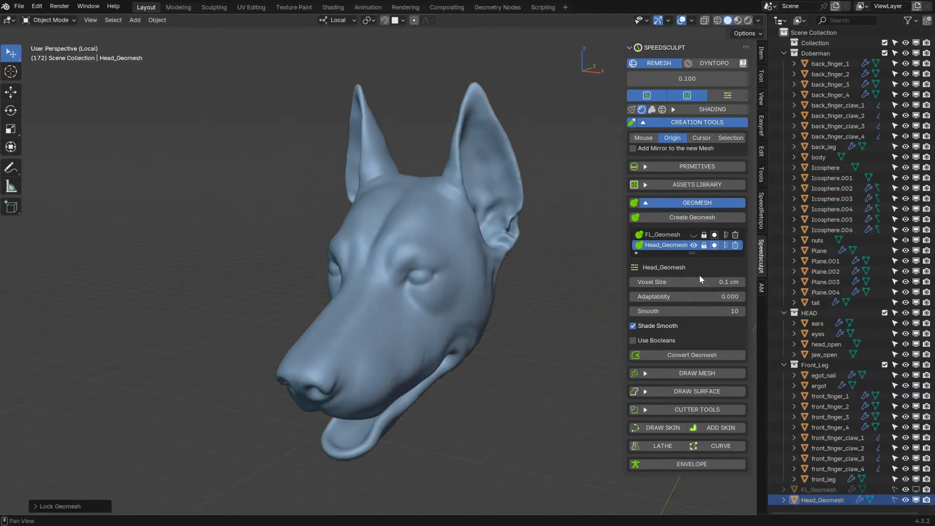
key("ctrl+space")
left_click(412, 242)
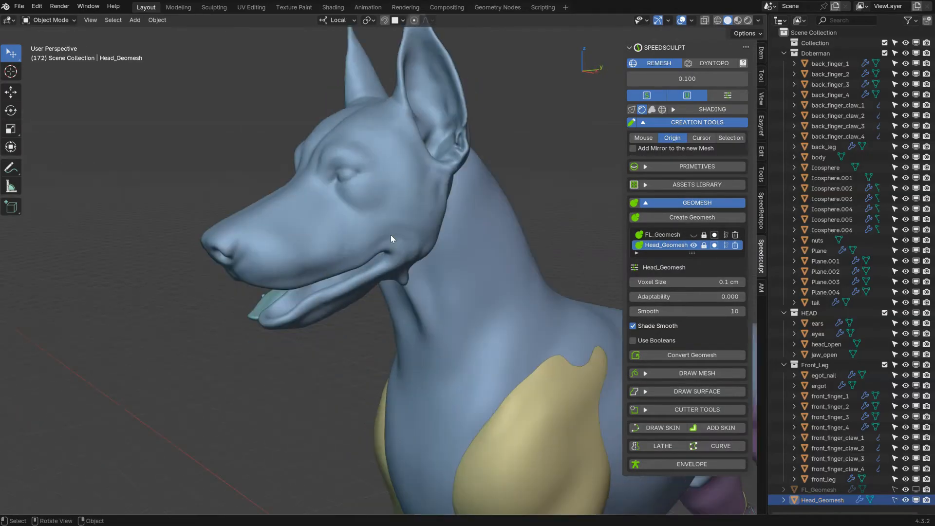
Select the ears and eyes beneath the locked head geomesh, and switch the geomesh's smoothing off and back on
left_click(391, 236)
left_click(297, 311)
left_click(352, 82)
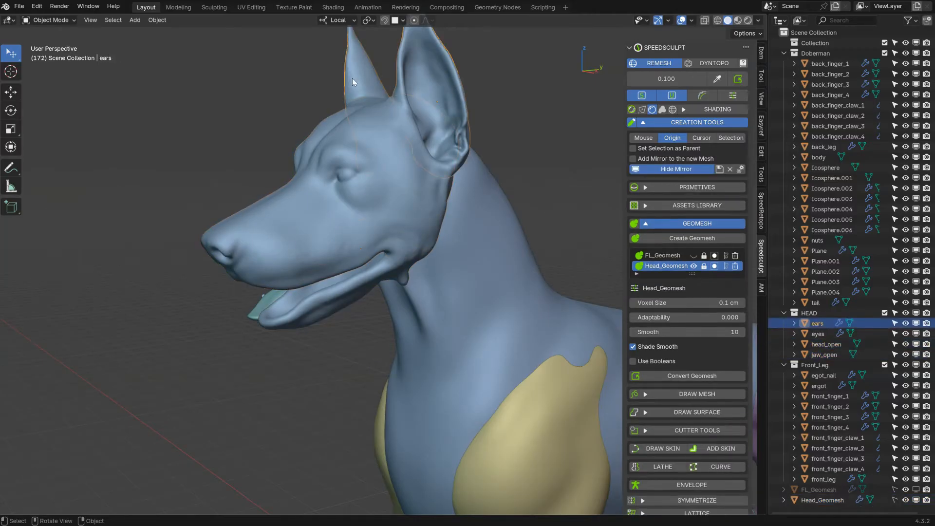
left_click(345, 178)
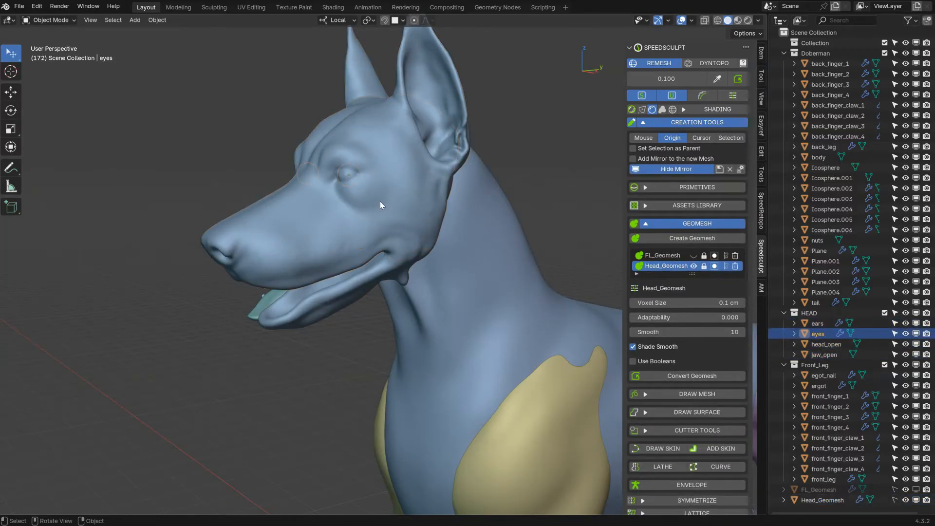
left_click(715, 266)
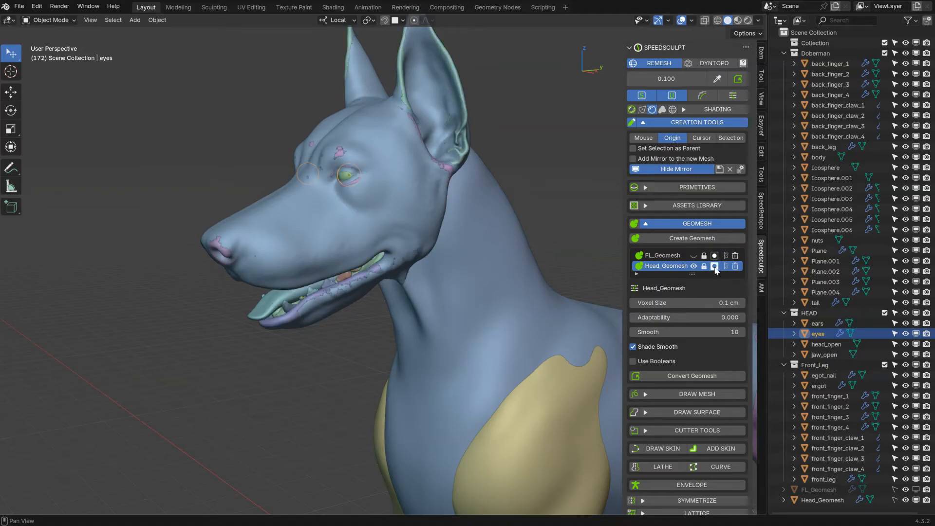
left_click(714, 267)
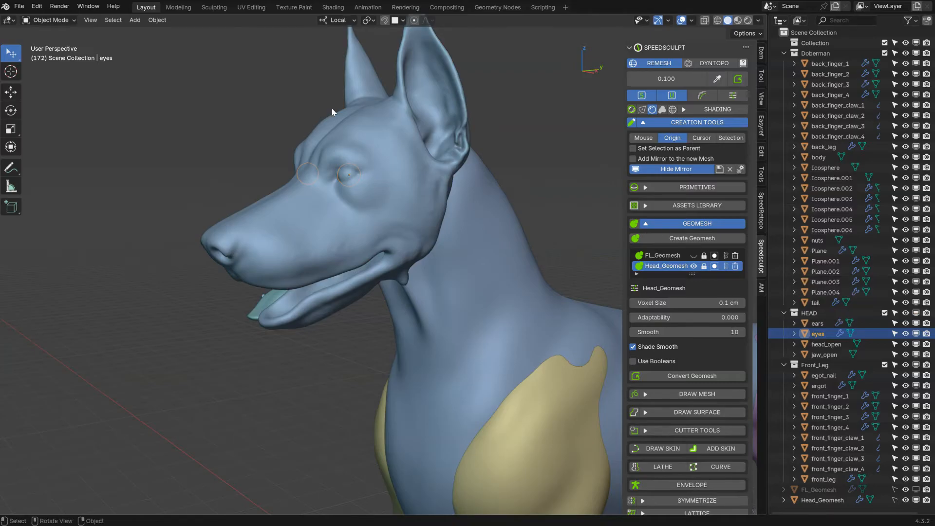
Turn off the viewport display of the ears' Mirror modifier and enable the head geomesh's own mirror instead
middle_click_drag(332, 108, 387, 165)
left_click(426, 128)
key("ctrl+space")
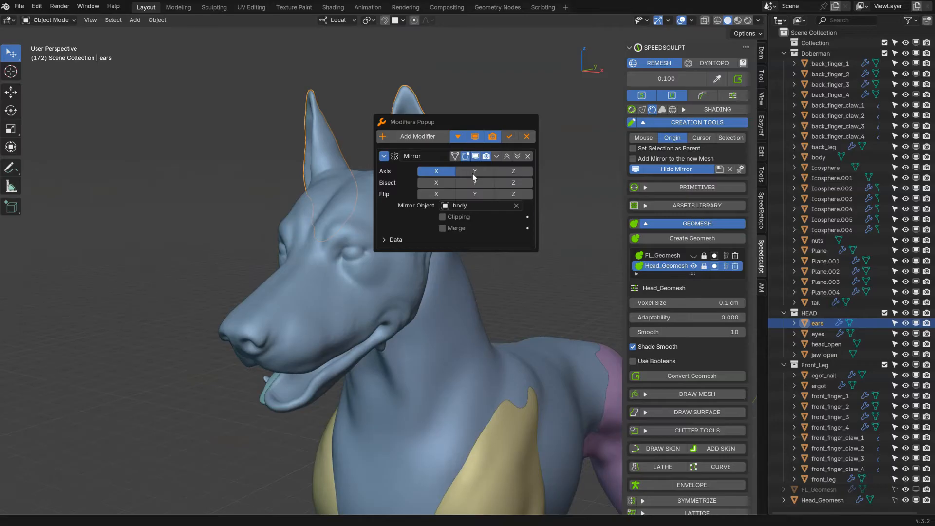
left_click(475, 156)
middle_click_drag(312, 182, 255, 149)
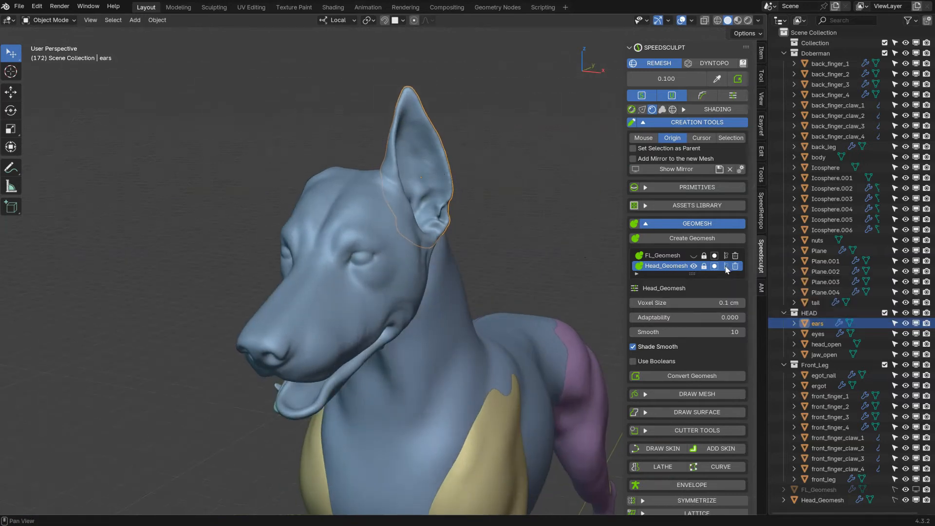
middle_click_drag(423, 241, 359, 146)
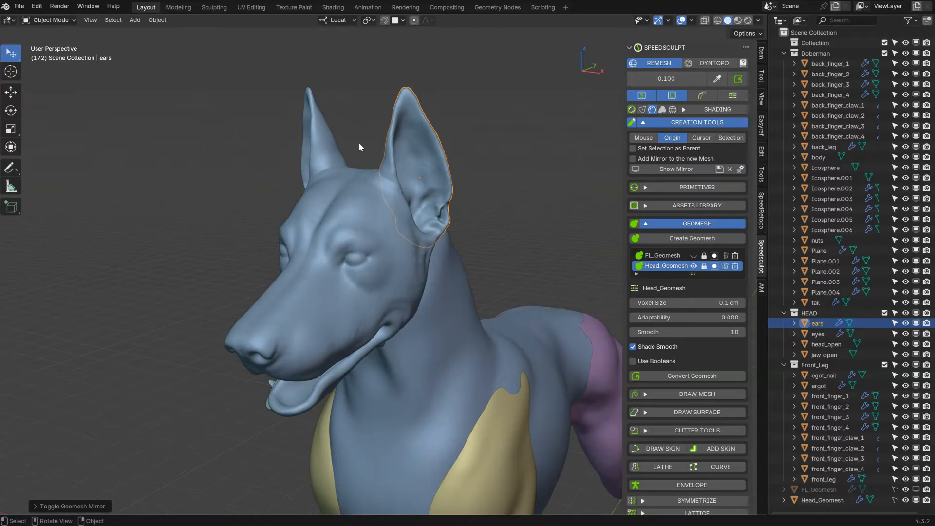
Disable the head geomesh's mirror and turn the ears' Mirror modifier back on in the viewport
left_click(725, 267)
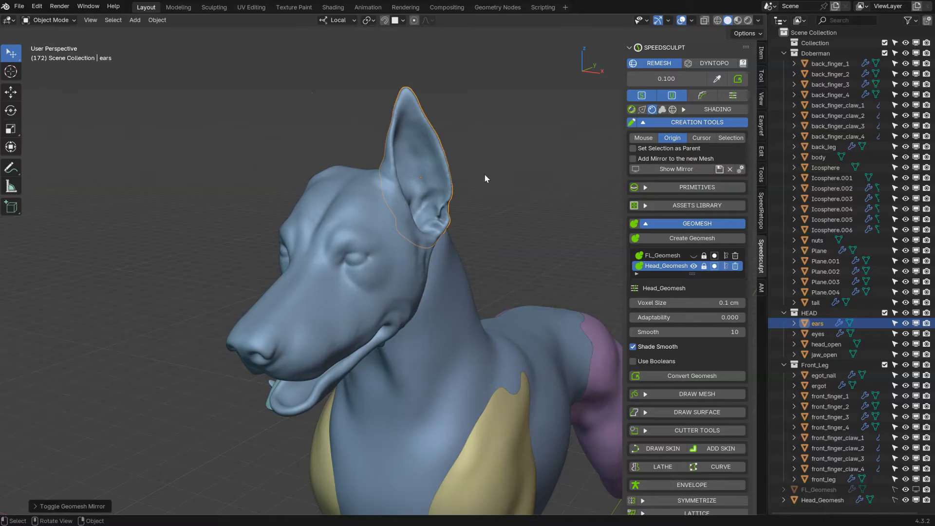
key("alt+space")
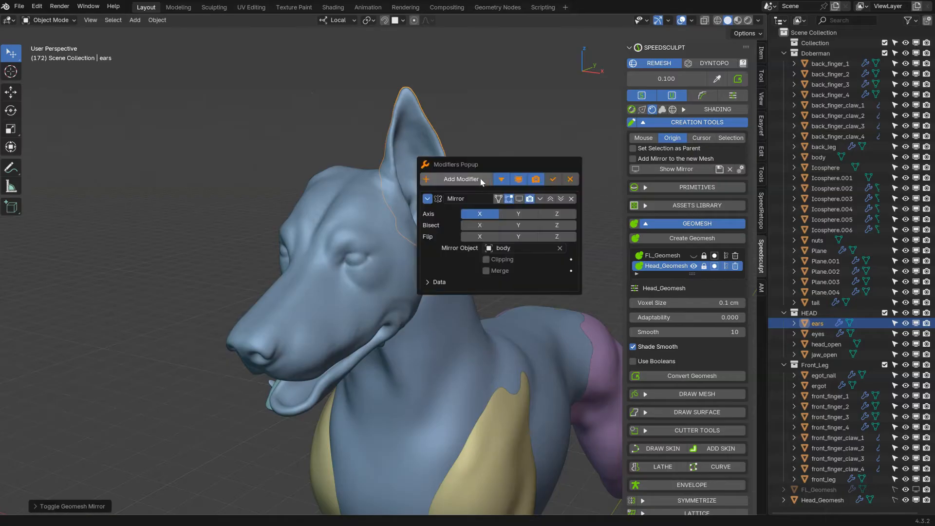
left_click(519, 199)
middle_click_drag(390, 212, 393, 178)
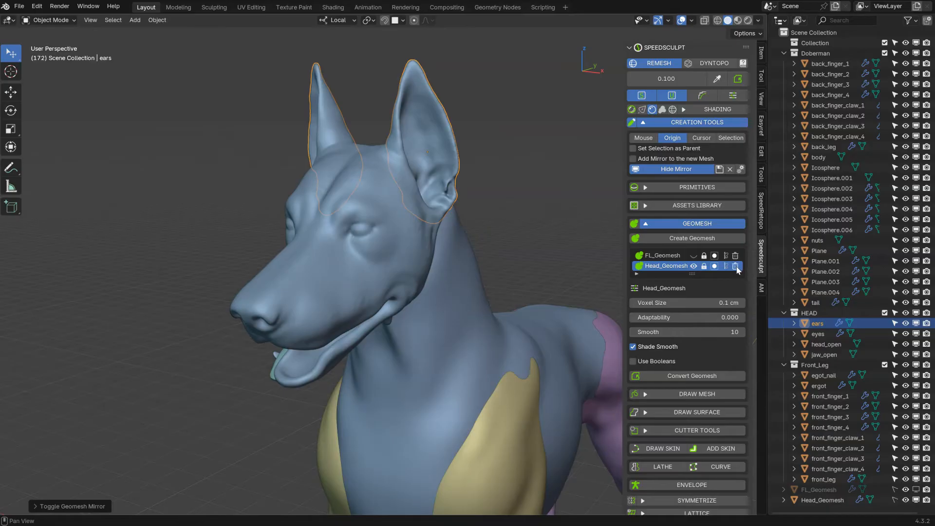
middle_click_drag(336, 254, 394, 250)
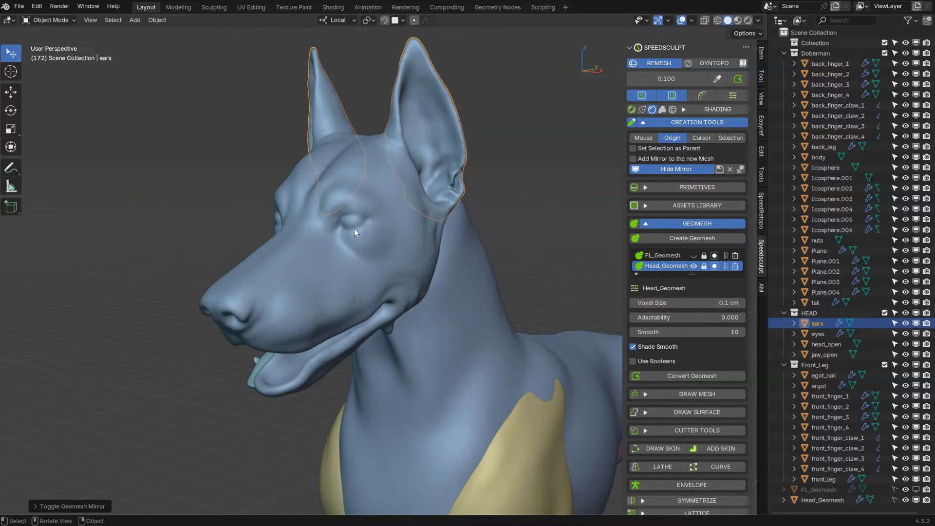
Set the head geomesh's voxel size to 0.08 cm
scroll(350, 239, "up", 2)
left_click(670, 303)
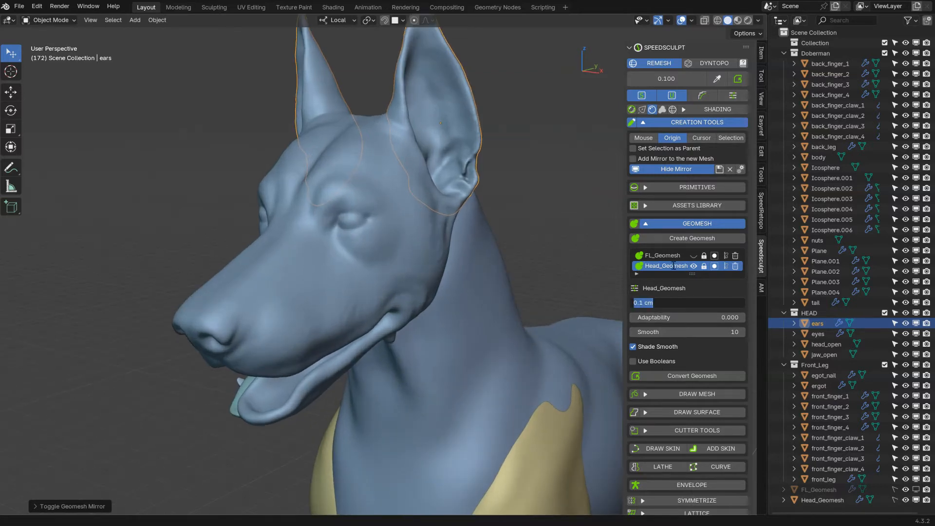
type(".08")
key("Return")
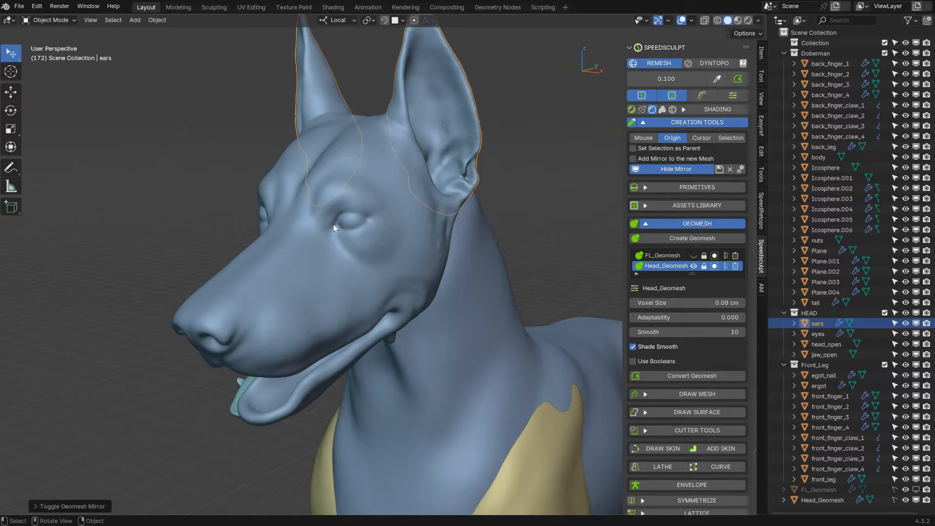
Set the head geomesh's voxel size to 0.15 cm, and hide and show the geomesh to compare it with the original meshes
left_click(697, 302)
key("BackSpace")
type("0.15")
key("Return")
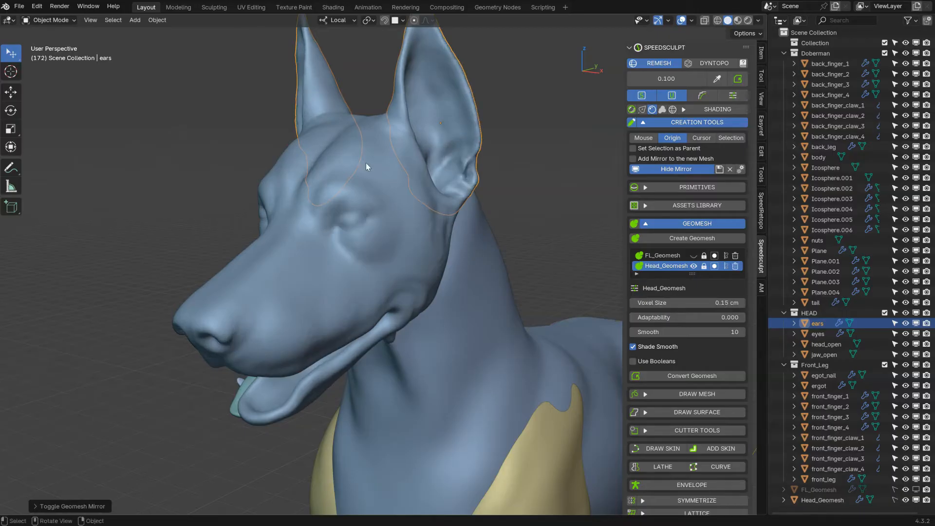
middle_click_drag(327, 284, 310, 179)
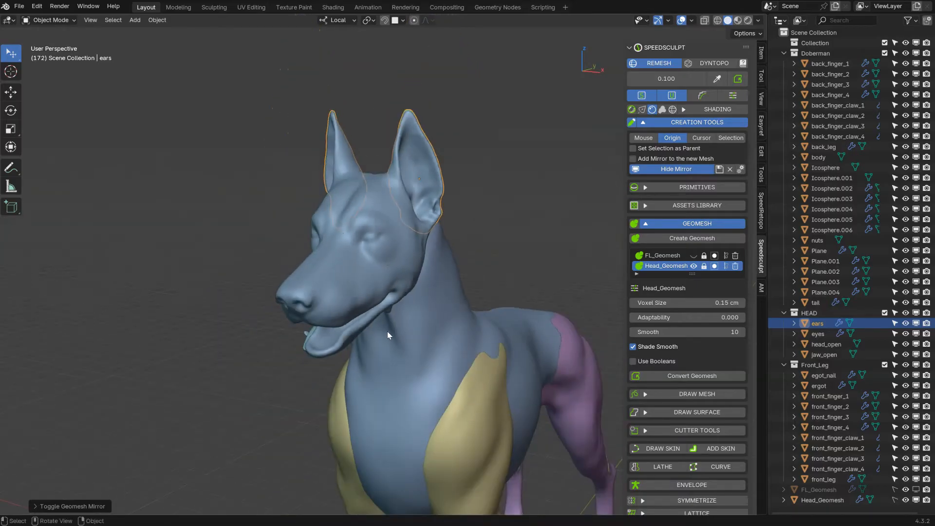
middle_click_drag(353, 269, 350, 229)
scroll(345, 241, "up", 2)
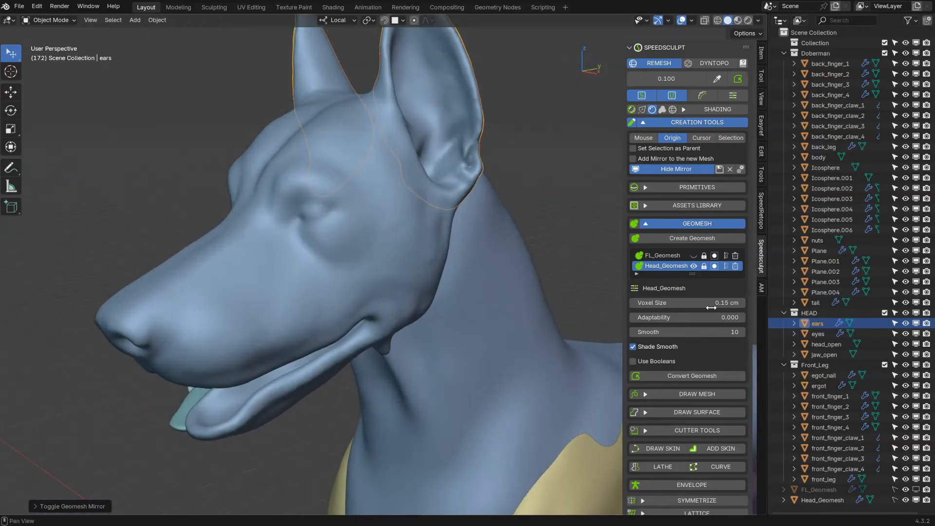
key("ctrl+shift+g")
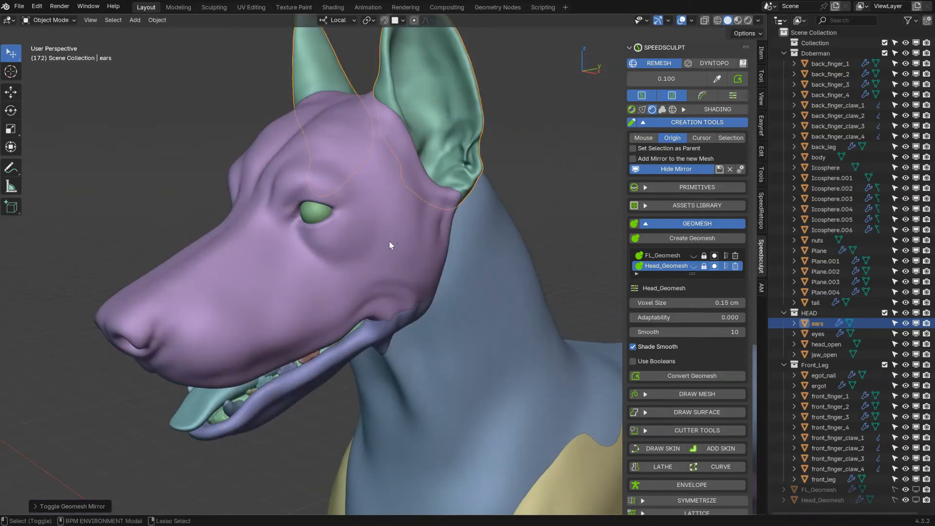
key("ctrl+shift+g")
middle_click_drag(353, 211, 267, 236)
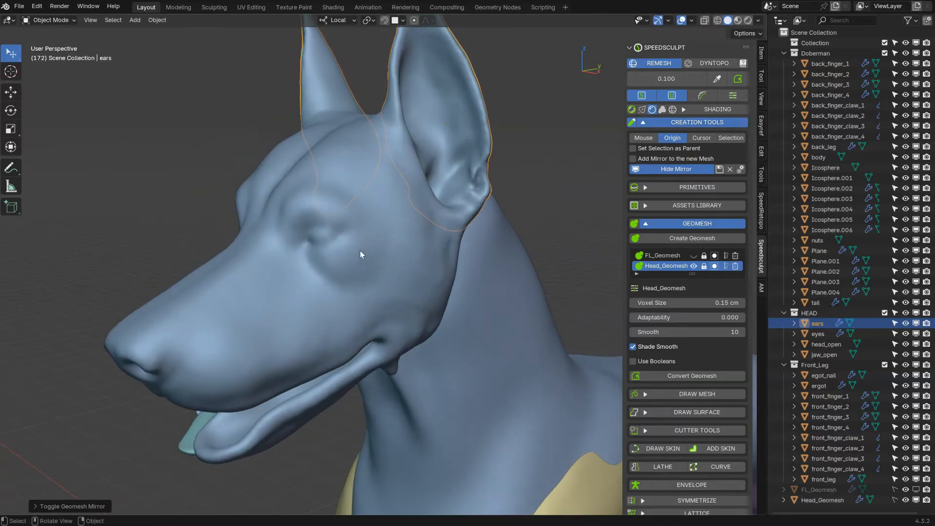
Set the head geomesh's voxel size to 0.08 cm and compare the geomesh with the original meshes by toggling its visibility
double_click(687, 303)
type(".0")
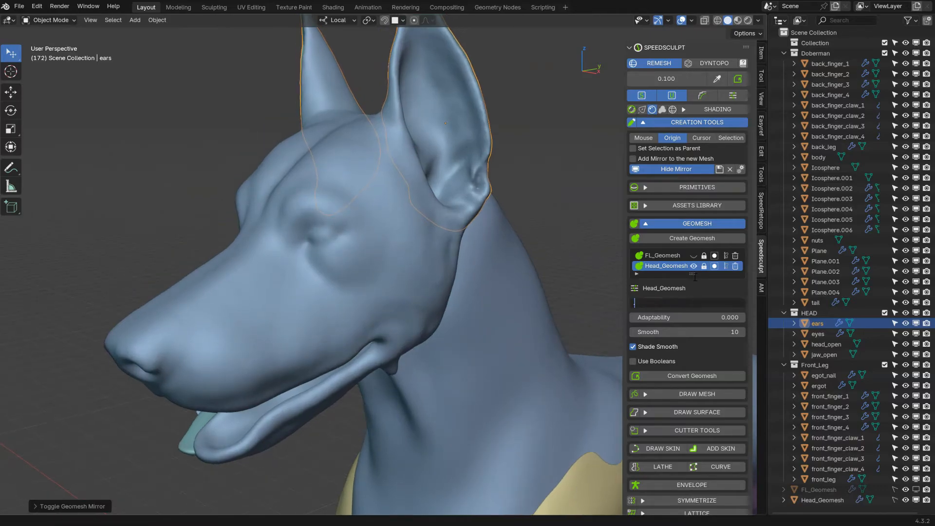
type("8")
key("Return")
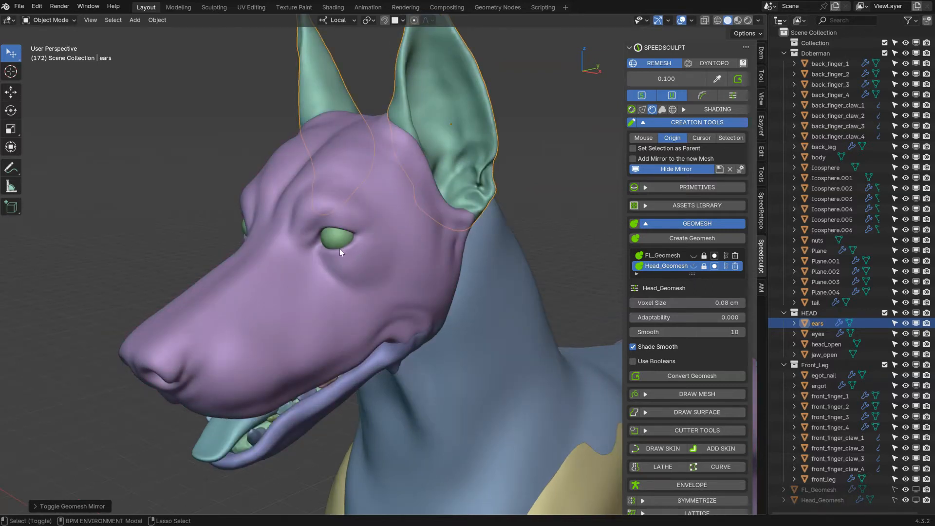
key("ctrl+shift+g")
mouse_move(429, 275)
middle_mouse_down()
mouse_move(429, 287)
mouse_move(424, 281)
mouse_move(446, 278)
middle_mouse_up()
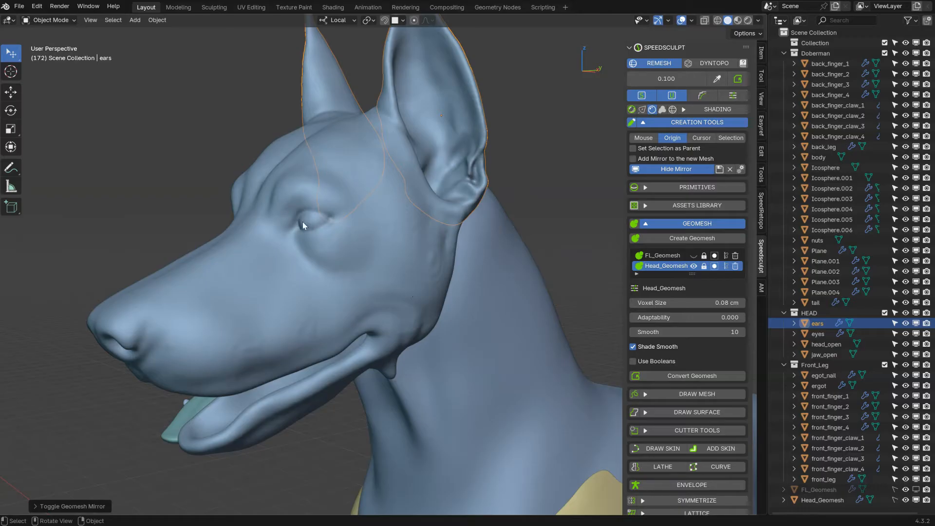
Set the head geomesh's adaptability to 0.01 and display the wireframe overlay to examine its topology
left_click(677, 317)
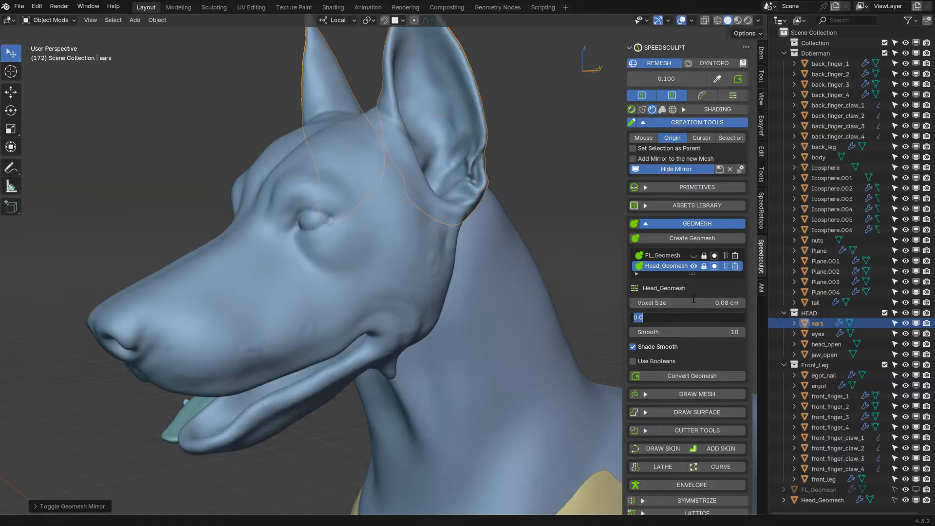
key("BackSpace")
type(".01")
key("Return")
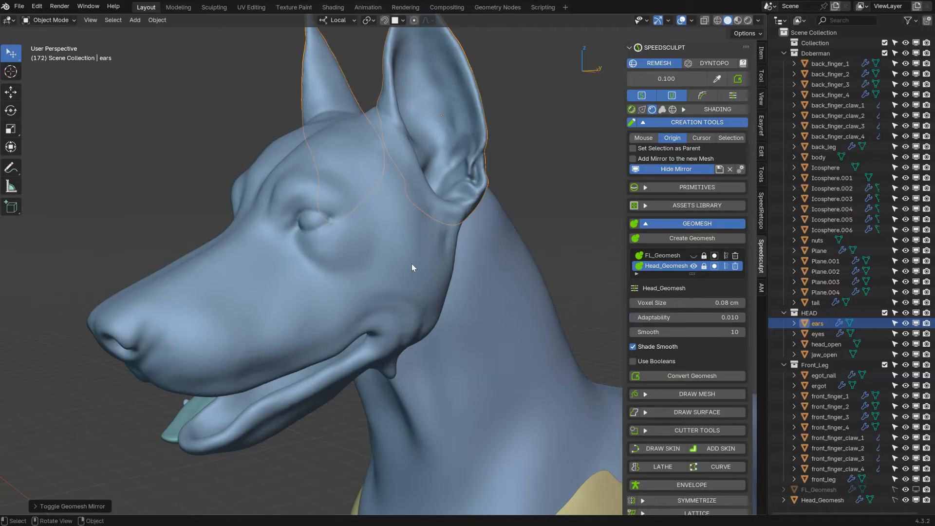
key("z")
left_click(281, 267)
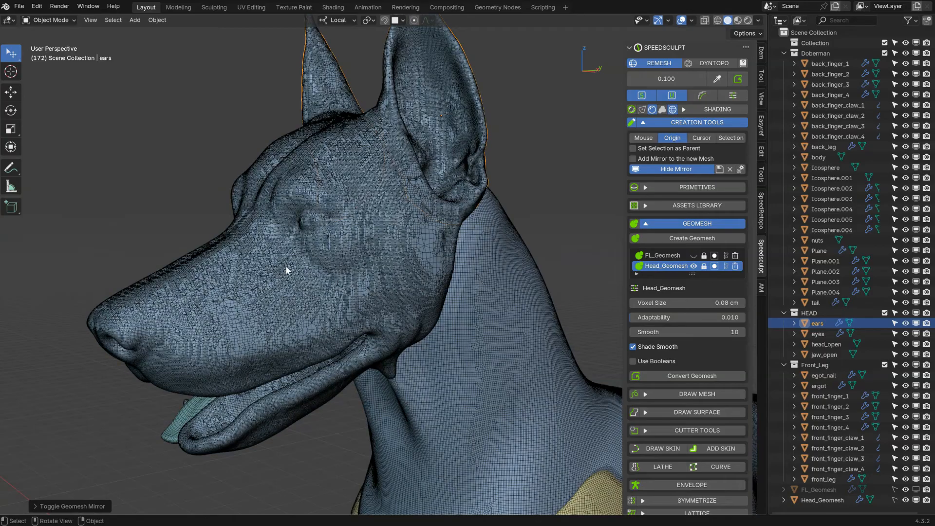
scroll(373, 214, "up", 3)
Reset the head geomesh's adaptability to 0 to compare the wireframe density
left_click(667, 316)
type("0")
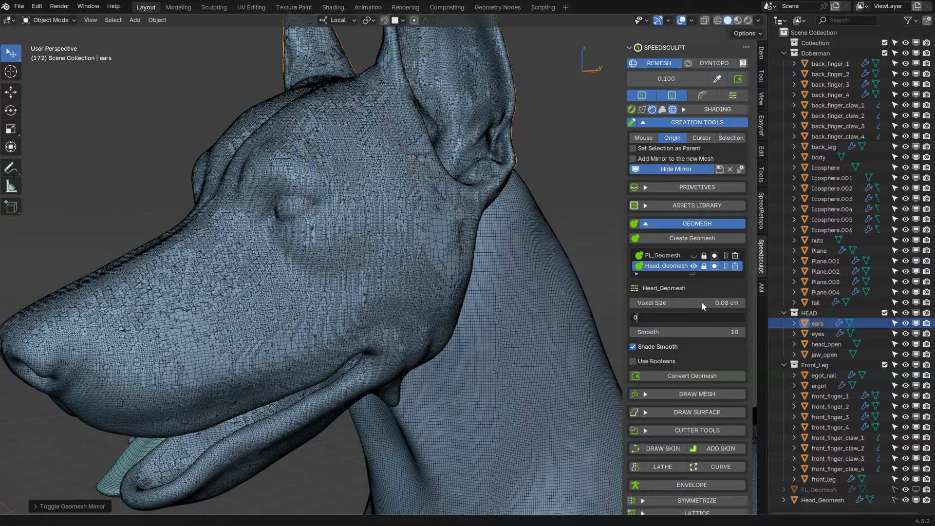
key("Return")
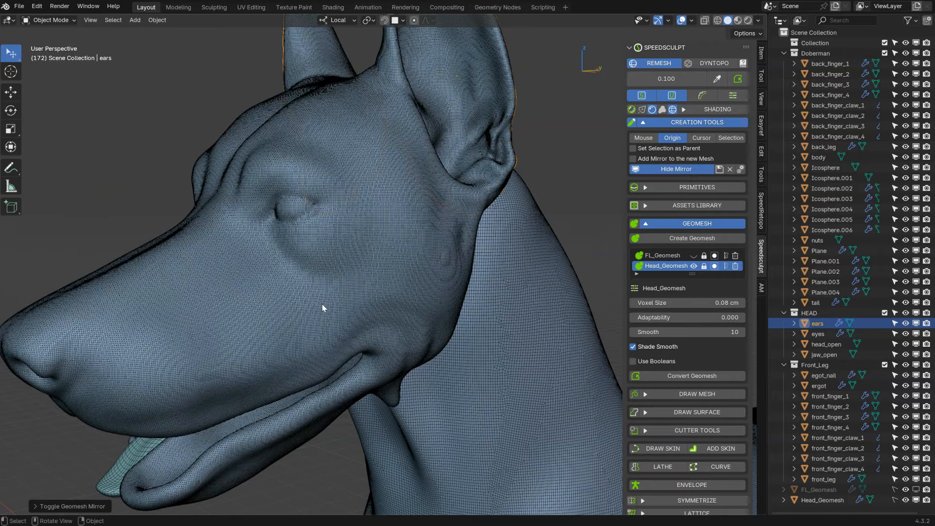
Set the head geomesh's adaptability back to 0.01 and turn off the wireframe overlay
left_click(682, 316)
type("0")
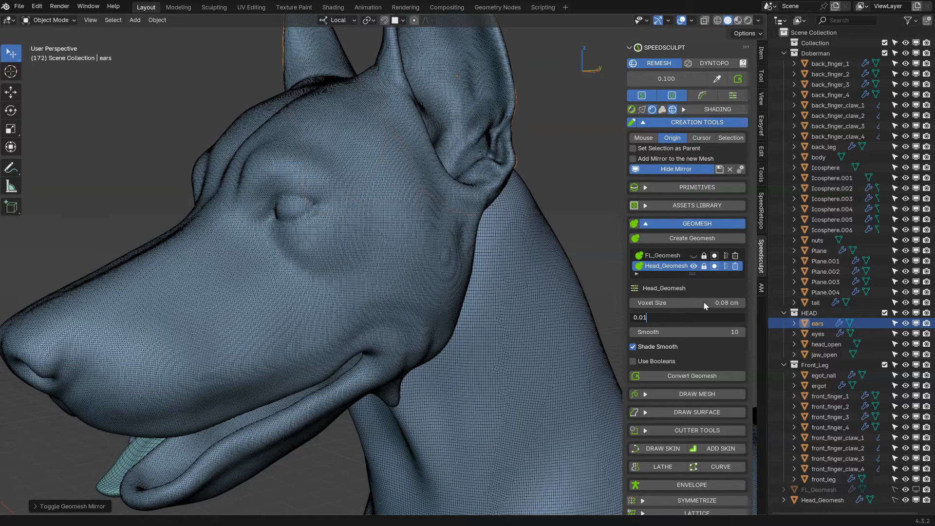
type(".01")
key("Return")
mouse_move(358, 161)
middle_mouse_down()
mouse_move(352, 223)
mouse_move(375, 230)
middle_mouse_up()
key("z")
left_click(305, 256)
scroll(358, 255, "down", 2)
Try a Smooth value of 50 on the head geomesh and return it to 10
left_click(669, 332)
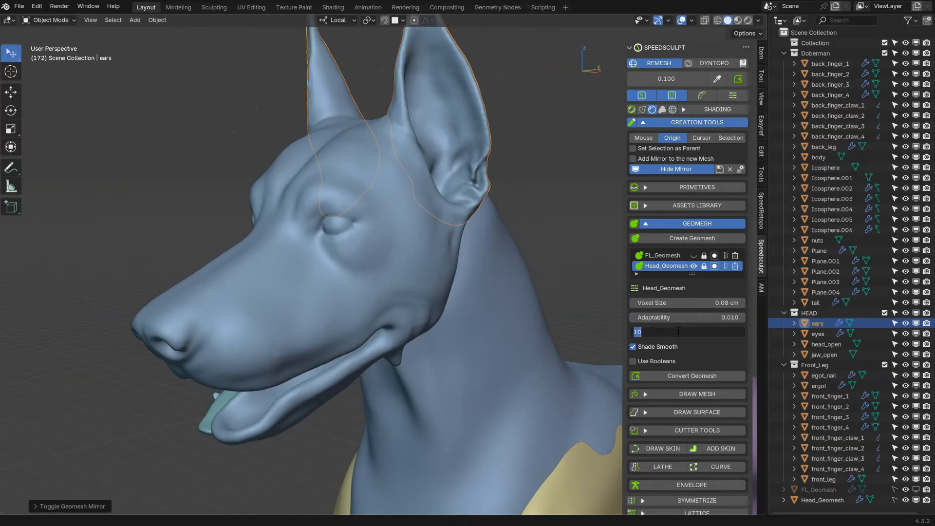
type("50")
key("Return")
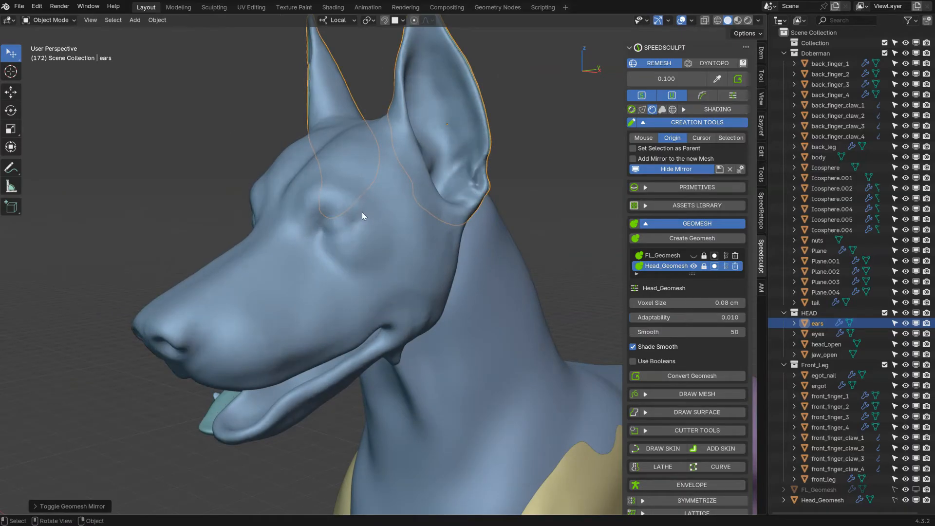
left_click(704, 331)
type("10")
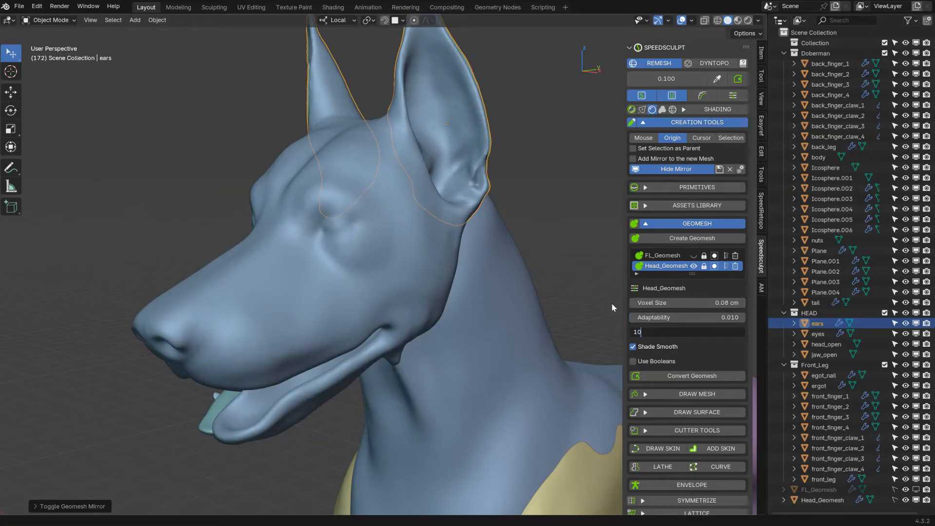
key("Return")
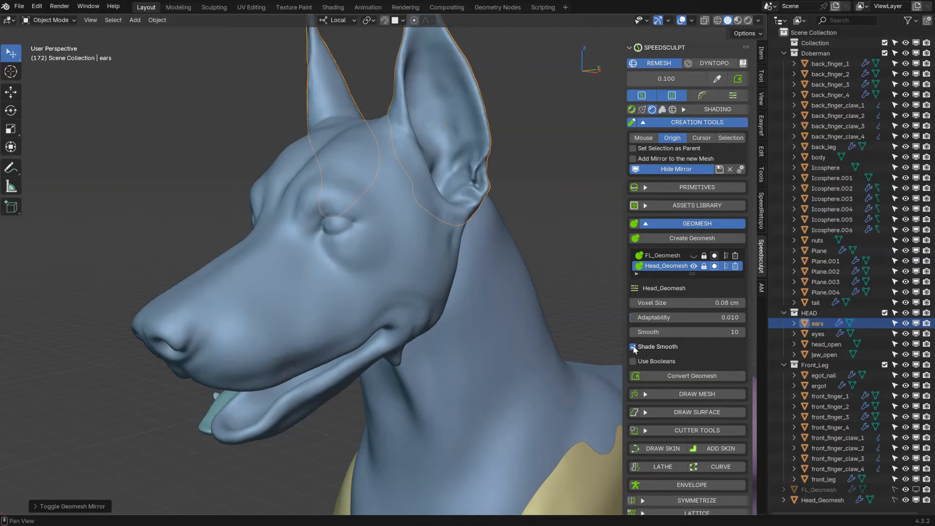
Switch the head geomesh's Shade Smooth off and back on while examining the surface around the eye
left_click(634, 347)
middle_click_drag(484, 258, 292, 202, "ctrl")
mouse_move(292, 202)
middle_mouse_down("shift")
mouse_move(398, 335)
mouse_move(279, 214)
middle_mouse_up("shift")
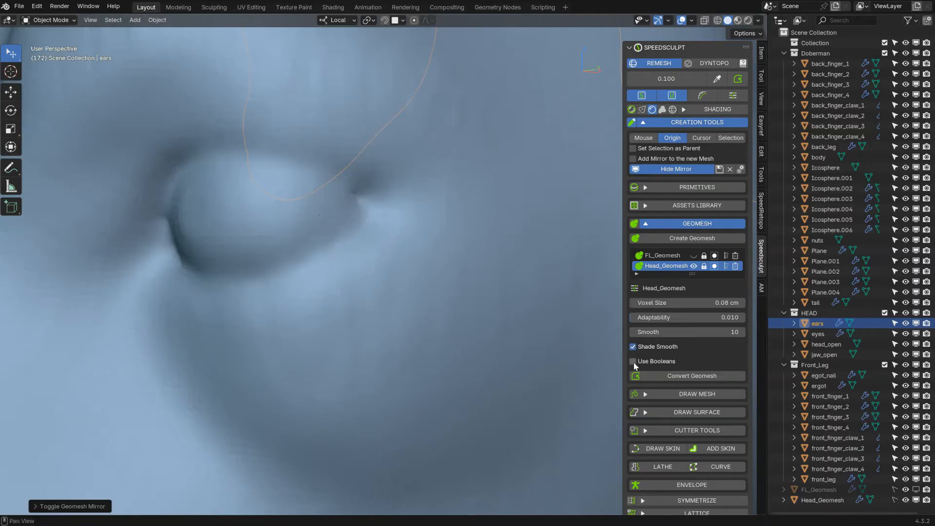
middle_click_drag(457, 216, 331, 380, "ctrl")
middle_click_drag(397, 314, 409, 228, "shift")
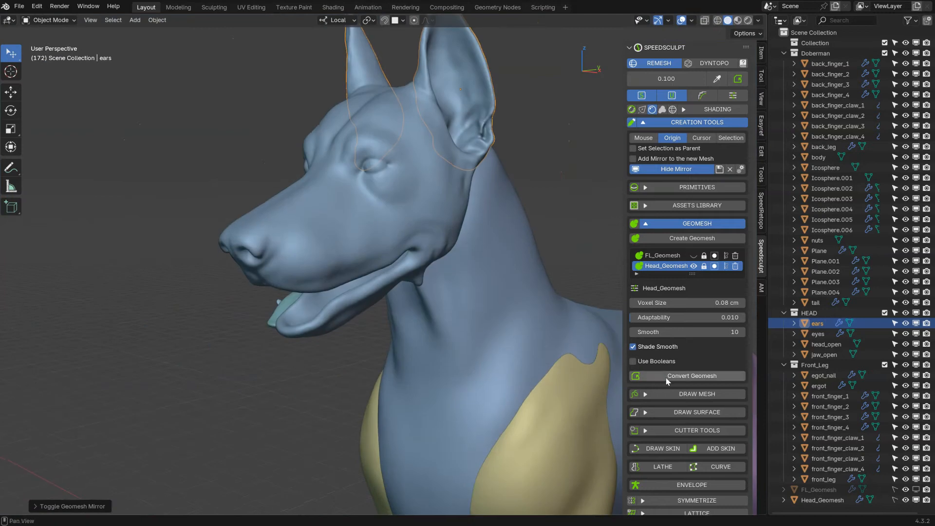
Enable Use Booleans for the head geomesh and bring the whole dog into view
left_click(632, 361)
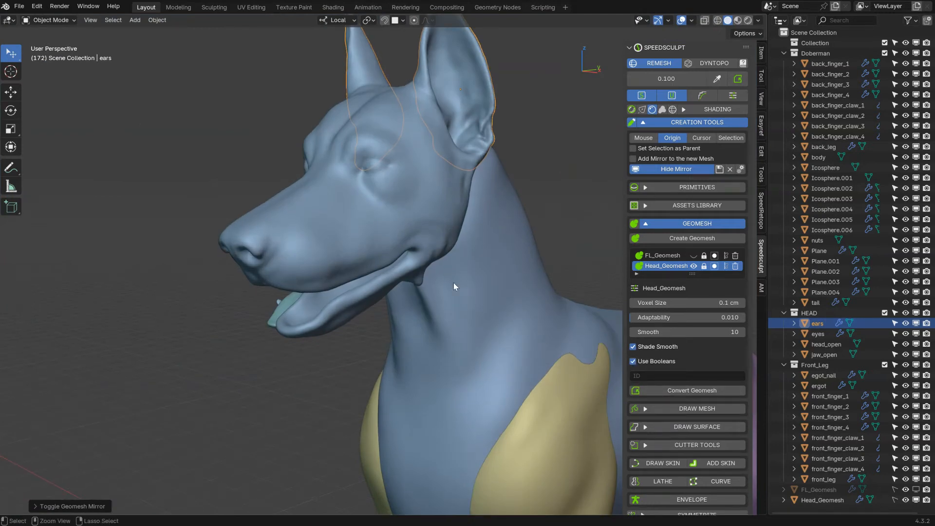
scroll(454, 282, "down", 6)
middle_click_drag(388, 248, 405, 220, "shift")
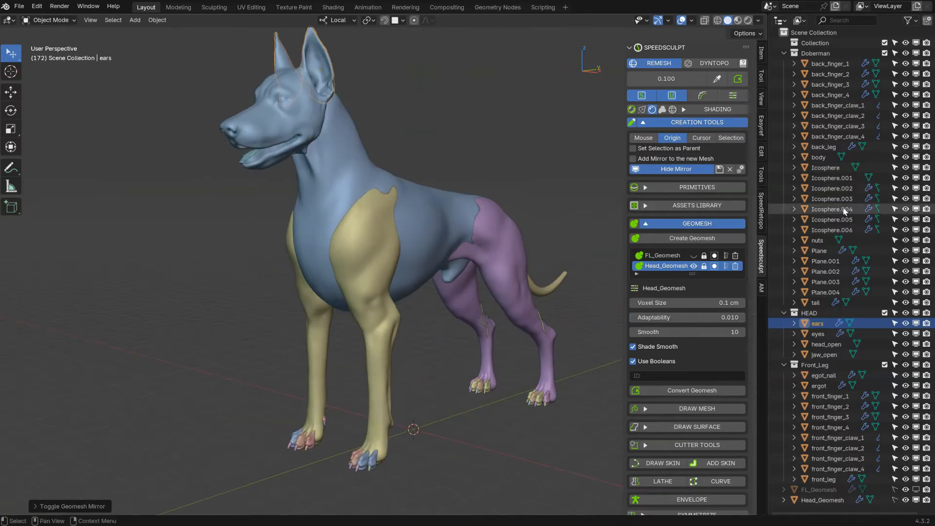
middle_click_drag(442, 325, 419, 331)
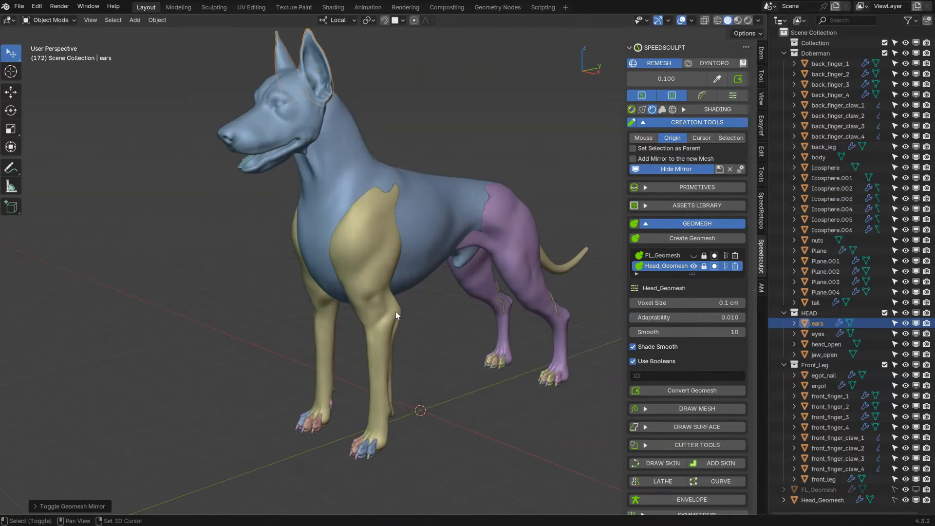
Add an icosphere primitive at the origin, make Collection the active collection, and switch to the right orthographic view
left_click(436, 411)
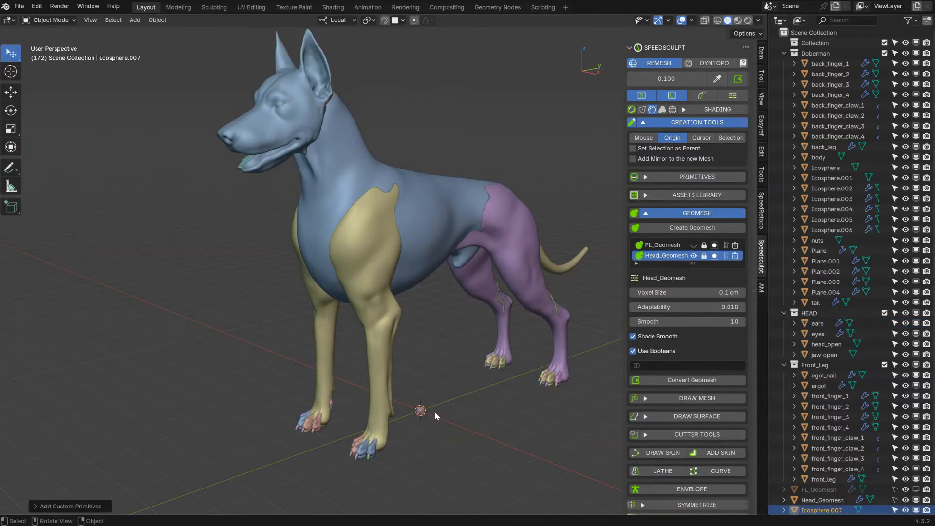
left_click(819, 44)
middle_click_drag(465, 312, 430, 321)
left_click(463, 406)
middle_click_drag(472, 392, 490, 385)
key("q")
left_click(442, 348)
Move the new sphere to the dog's muzzle, scale it up to roughly head size, and position it overlapping the nose
key("g")
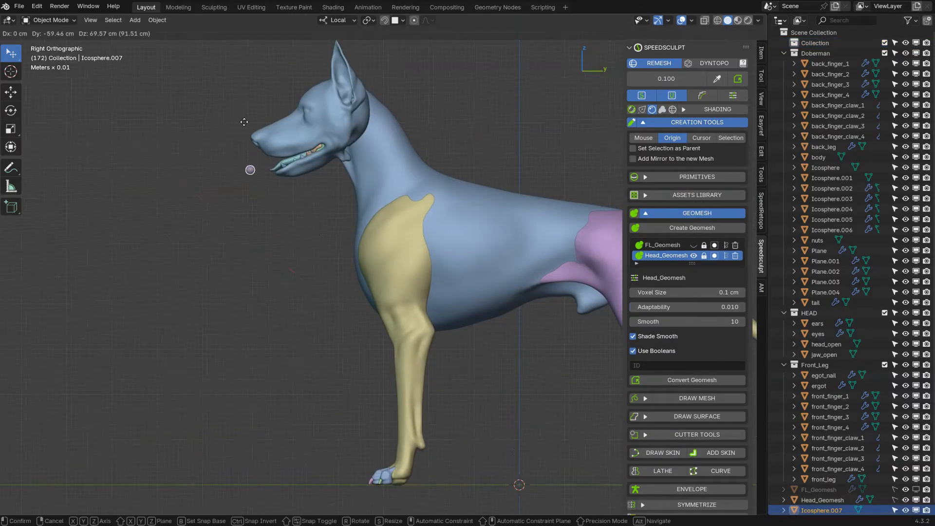
left_click(298, 208)
key("s")
left_click(603, 250)
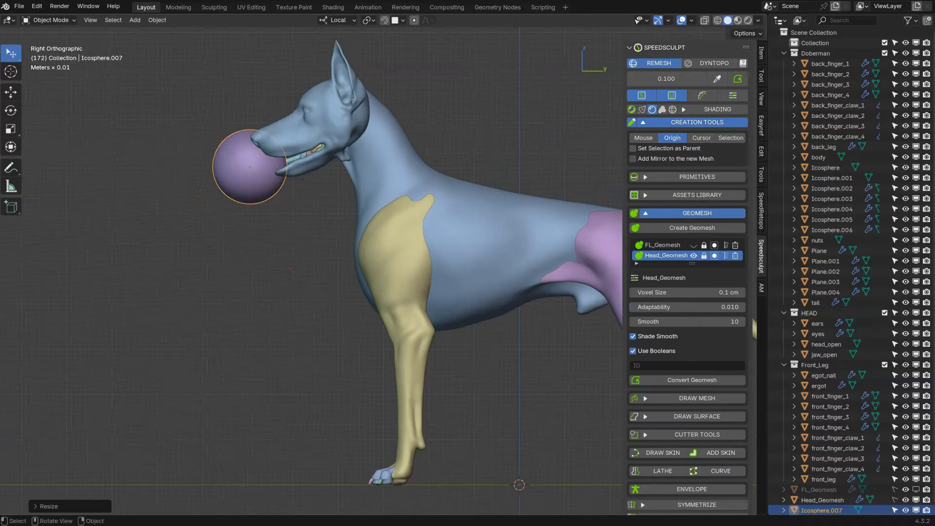
key("g")
left_click(342, 207)
middle_click_drag(342, 207, 410, 179)
Move the sphere to a new collection named BOOL and exclude that collection from the view layer
key("space")
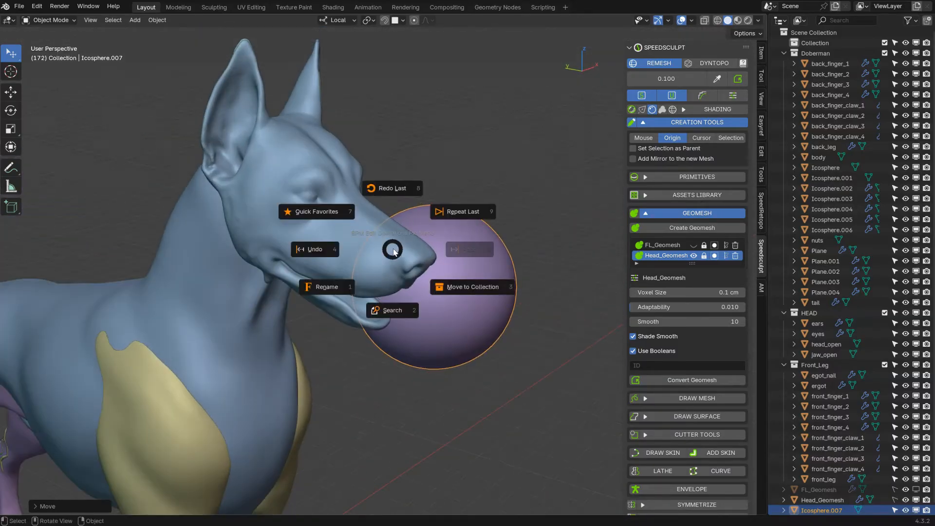
left_click(458, 284)
left_click(418, 282)
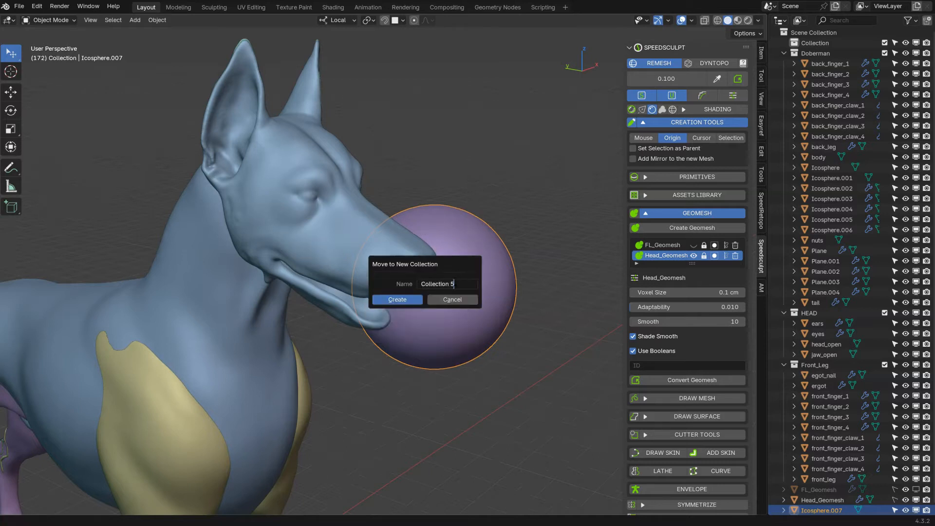
type("B")
key("Return")
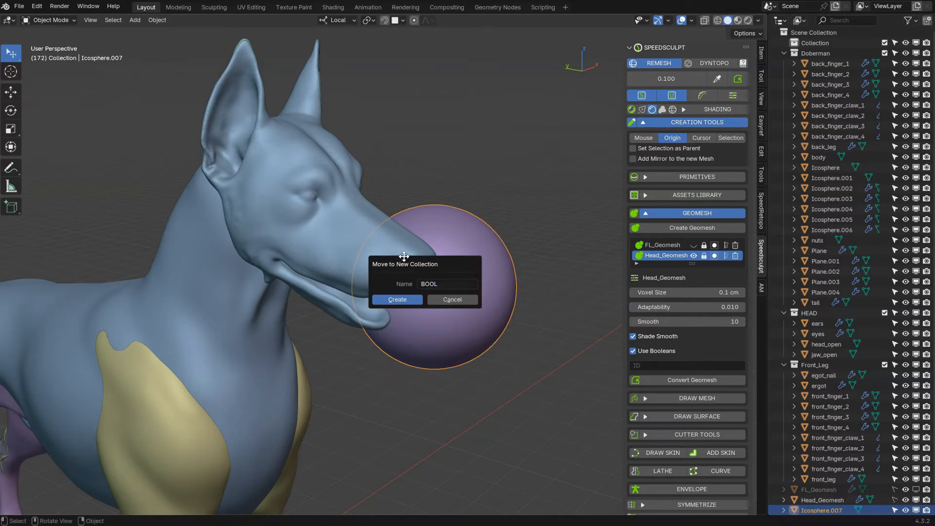
left_click(395, 300)
left_click(885, 490)
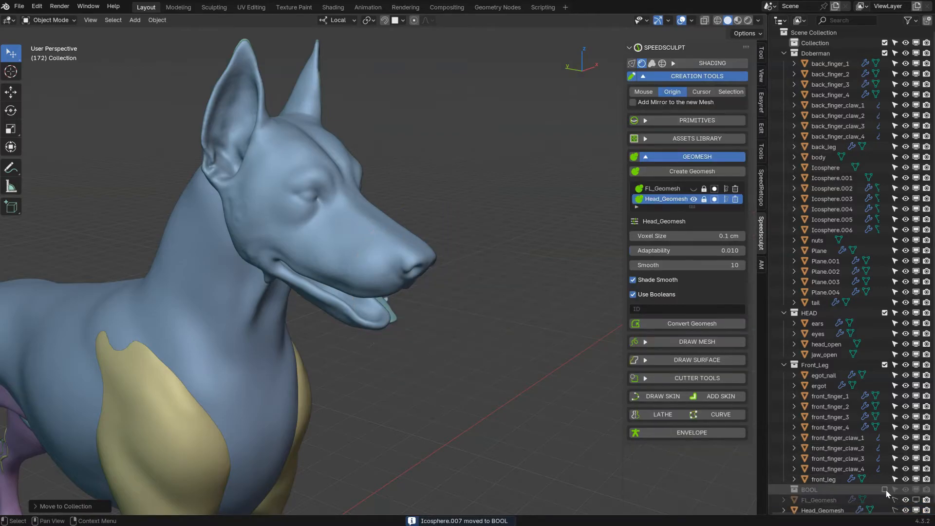
Assign the BOOL collection as the head geomesh's boolean collection and inspect the cut muzzle
left_click(656, 308)
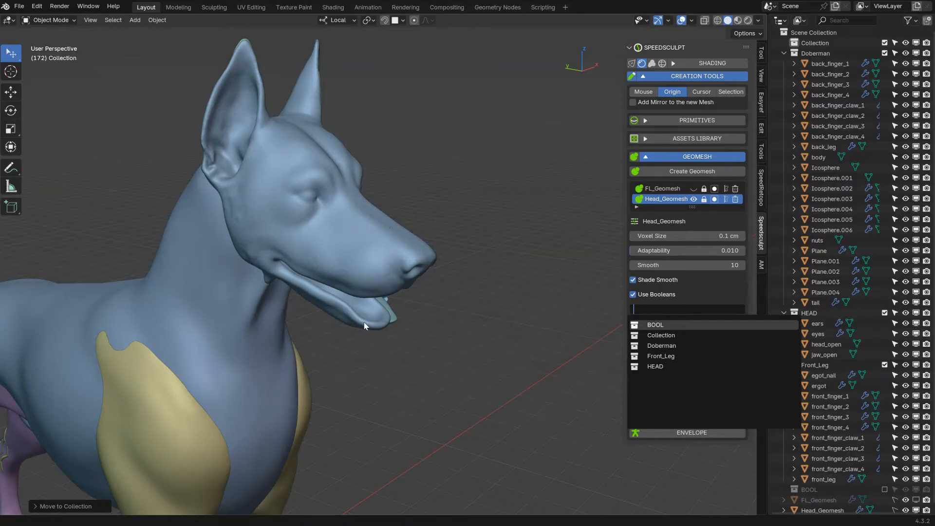
key("Return")
middle_click_drag(365, 326, 401, 246)
scroll(396, 221, "up", 2)
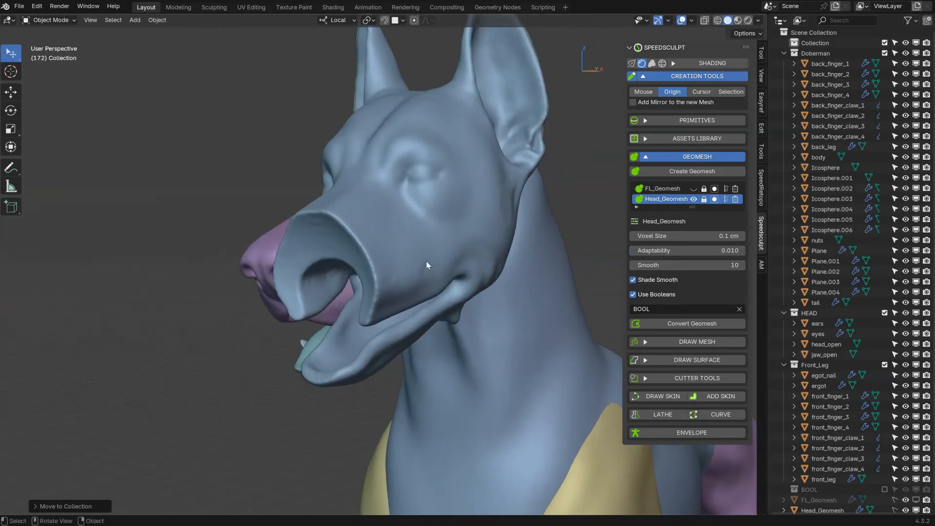
Disable Use Booleans for the head geomesh and view the whole head
left_click(633, 294)
scroll(437, 287, "down", 3)
middle_click_drag(437, 286, 452, 240)
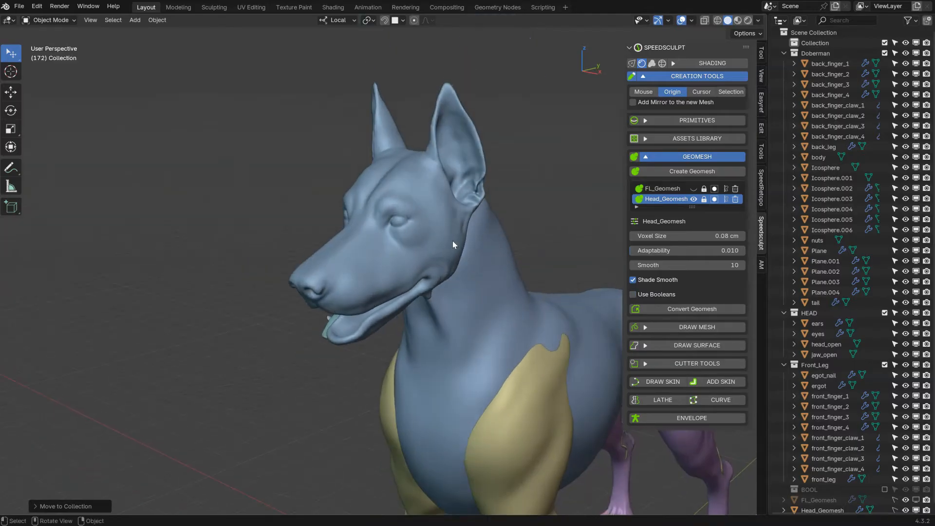
Convert the head geomesh to a mesh, then isolate the resulting Head object in local view
left_click(675, 311)
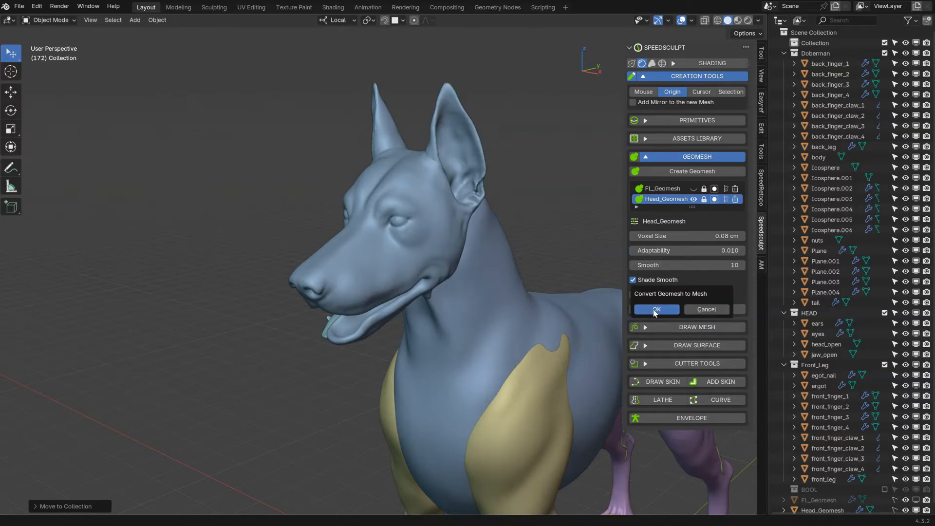
left_click(656, 309)
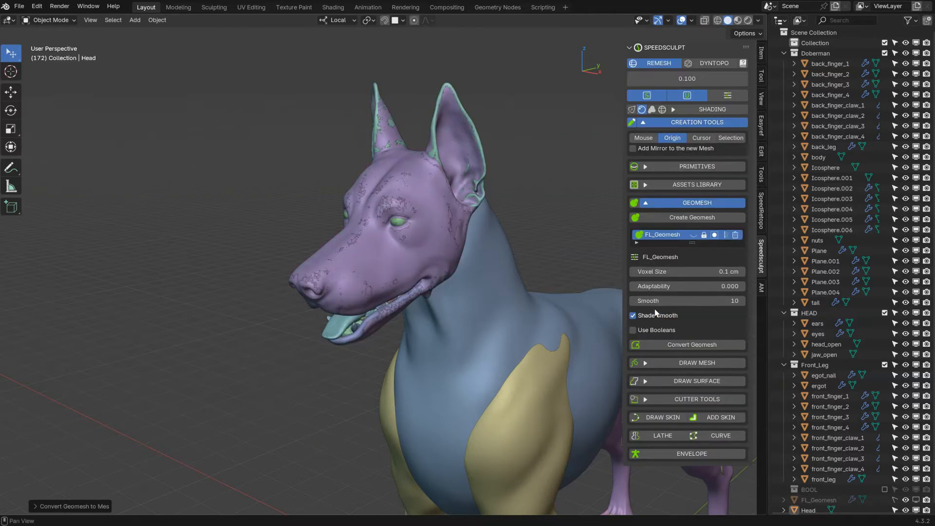
middle_click_drag(474, 296, 398, 263)
key("grave")
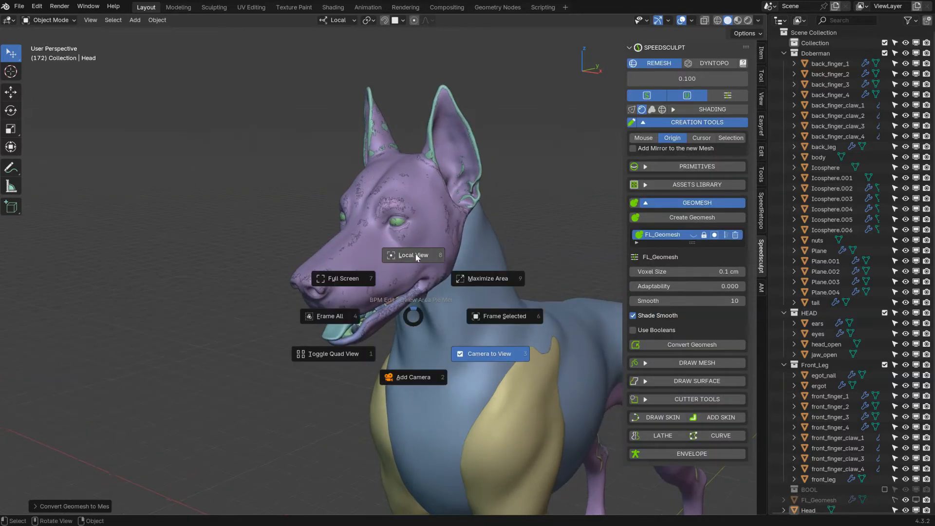
left_click(416, 253)
scroll(812, 404, "down", 1)
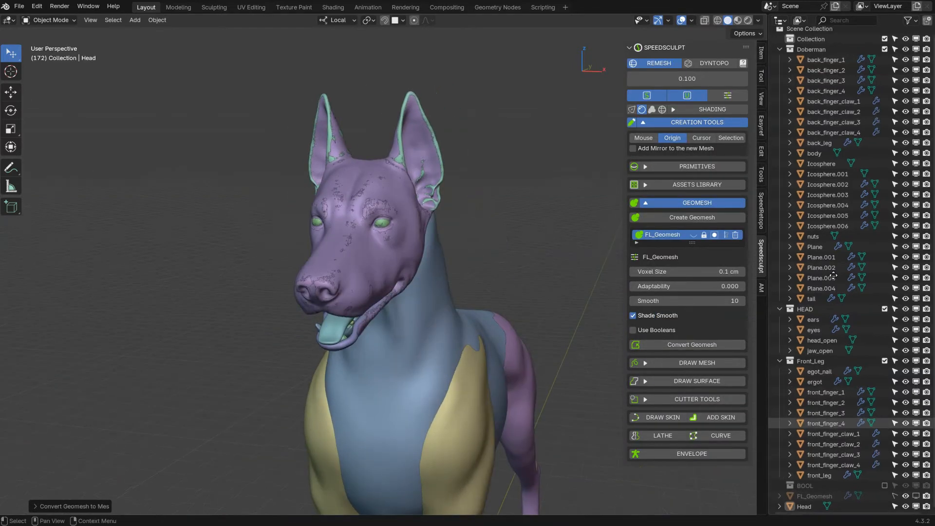
left_click(804, 506)
key("grave")
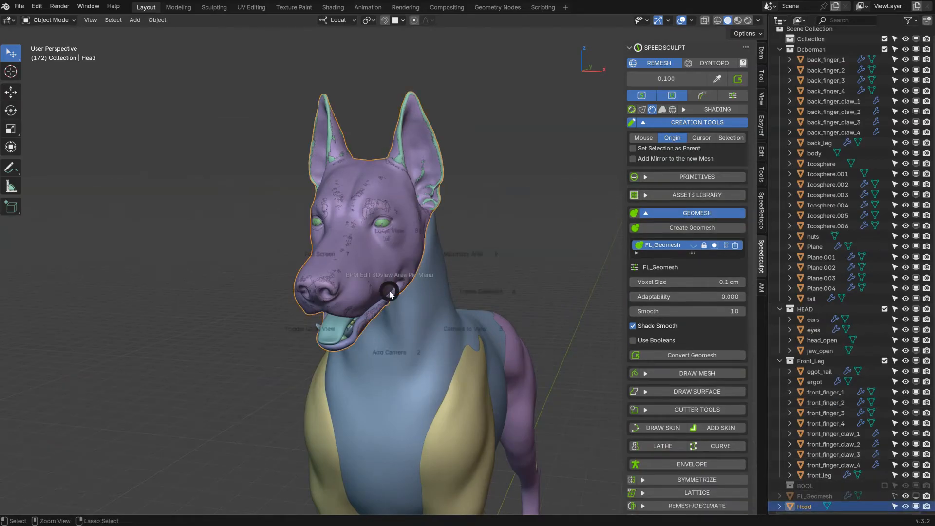
left_click(390, 232)
mouse_move(388, 231)
middle_mouse_down()
mouse_move(325, 233)
mouse_move(369, 264)
mouse_move(374, 291)
middle_mouse_up()
Sculpt around the dog's eye with the Grab brush, using X symmetry and a resized brush
key("Tab")
left_click(435, 262)
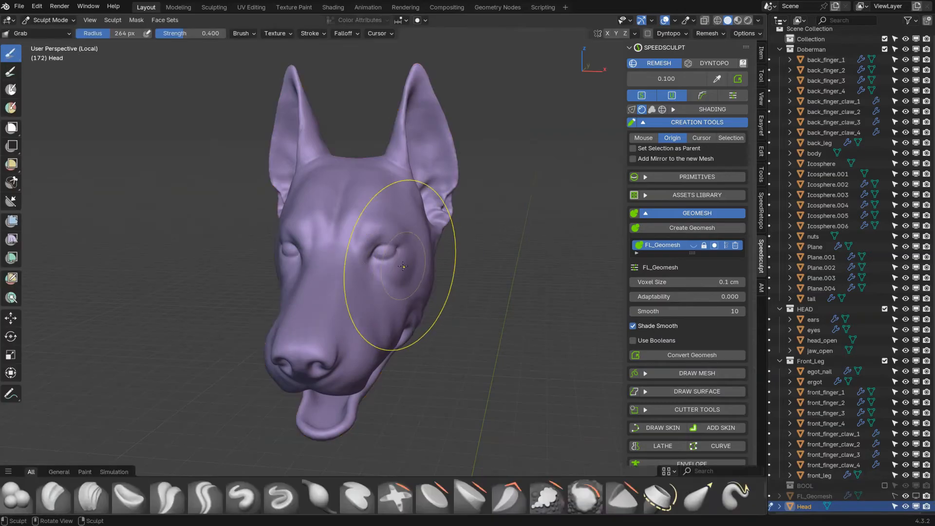
scroll(392, 268, "up", 3)
right_click(432, 243)
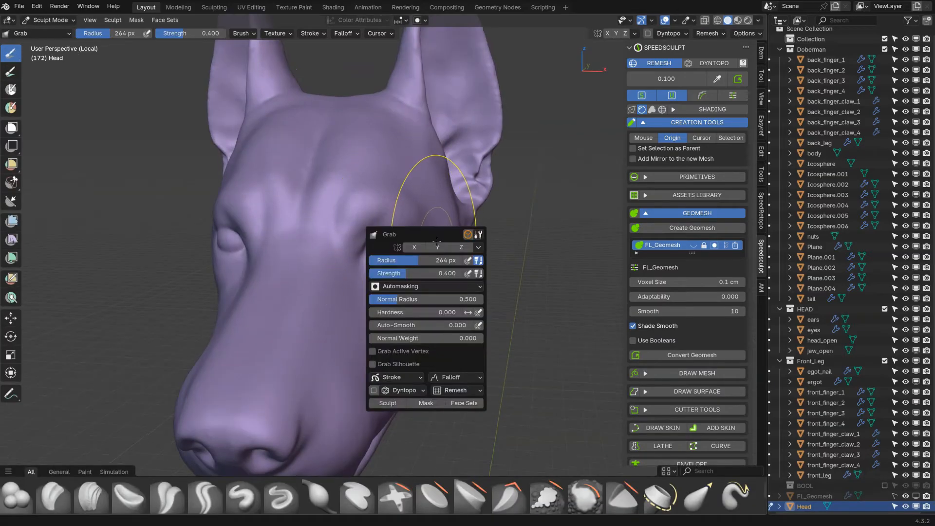
left_click(412, 246)
key("f")
left_click(381, 224)
left_click_drag(389, 220, 410, 219)
Leave Sculpt Mode and delete the converted Head mesh
mouse_move(341, 184)
middle_mouse_down()
mouse_move(368, 186)
mouse_move(409, 214)
mouse_move(421, 262)
mouse_move(367, 282)
mouse_move(453, 215)
middle_mouse_up()
scroll(367, 185, "down", 3)
key("Tab")
key("Delete")
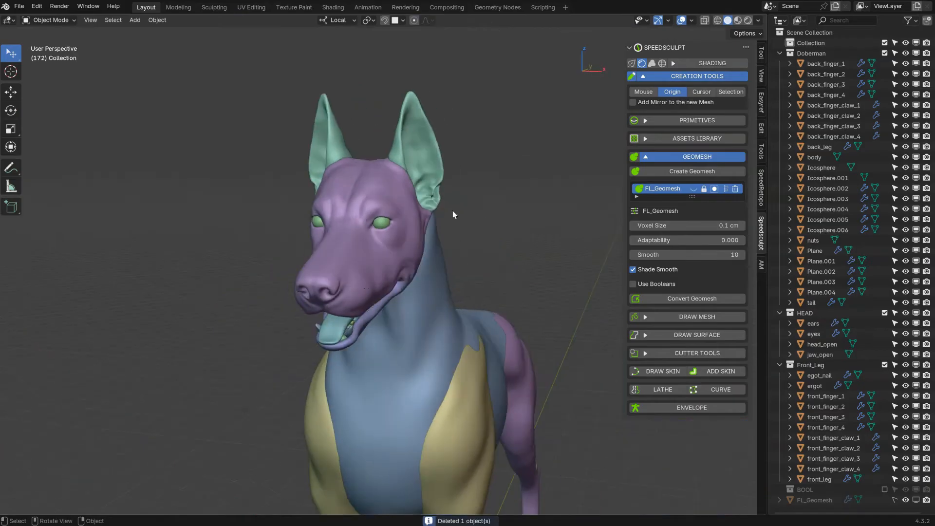
Create a geomesh named Head from the HEAD collection
left_click(672, 172)
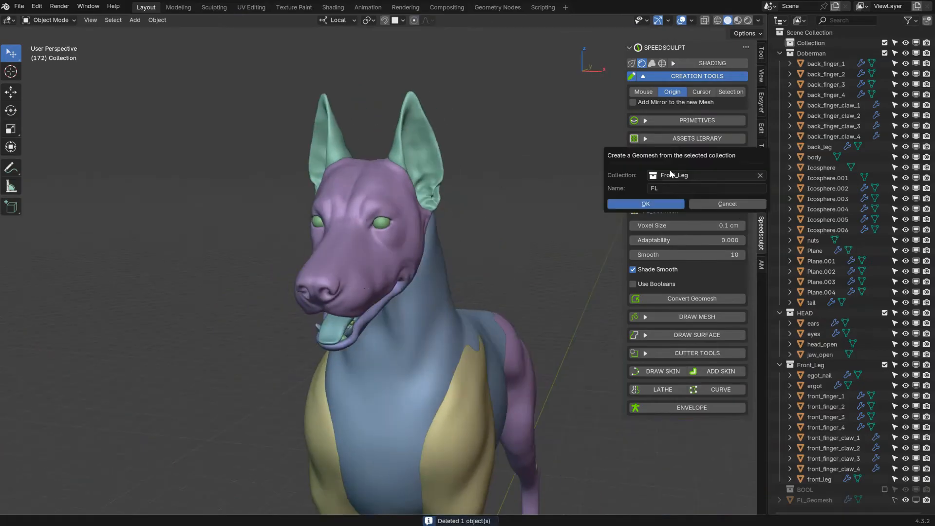
left_click(688, 176)
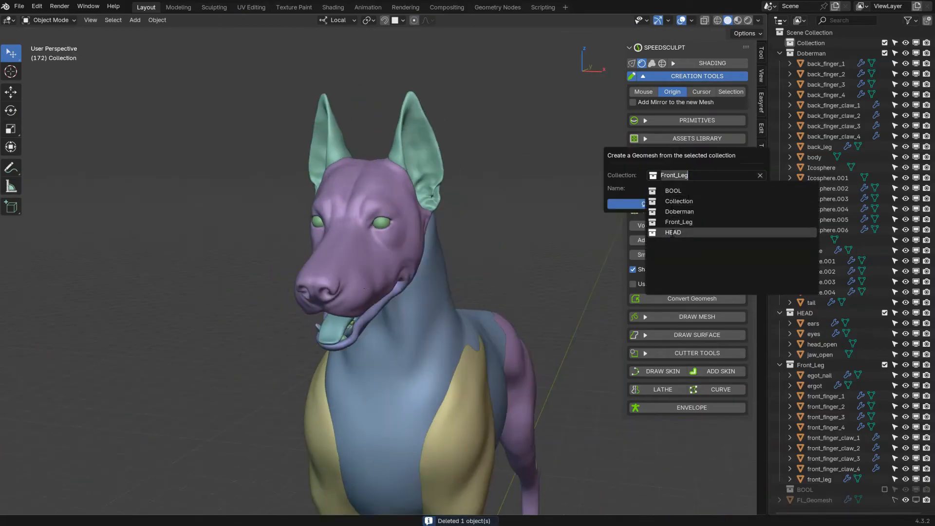
left_click(673, 233)
left_click(666, 189)
type("He")
key("Return")
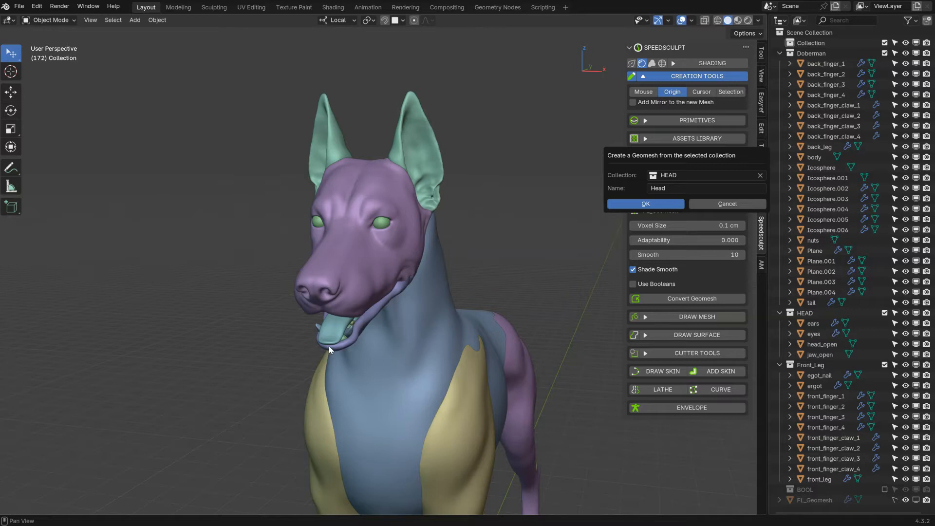
key("Return")
Select the front-leg geomesh, make it visible, and examine the toes and claws of the paw
middle_click_drag(328, 347, 385, 182)
middle_click_drag(562, 288, 432, 272, "shift")
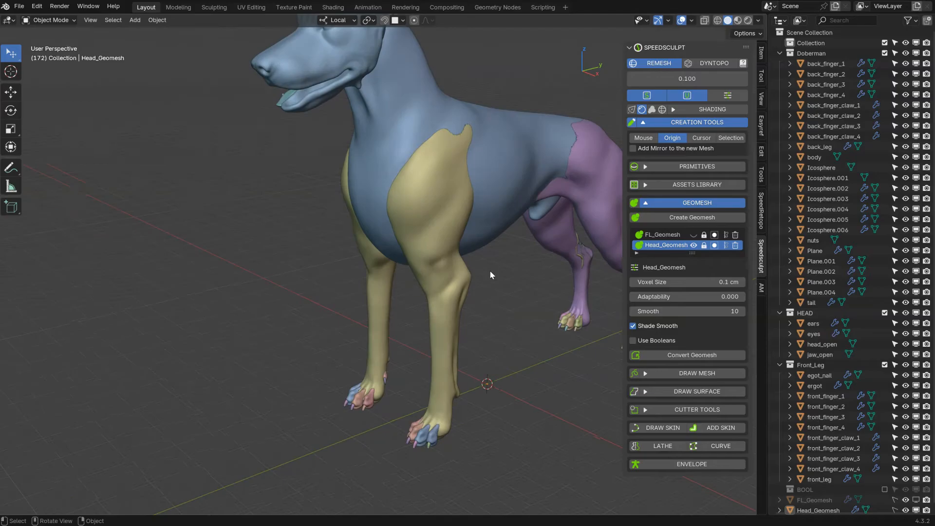
left_click(662, 235)
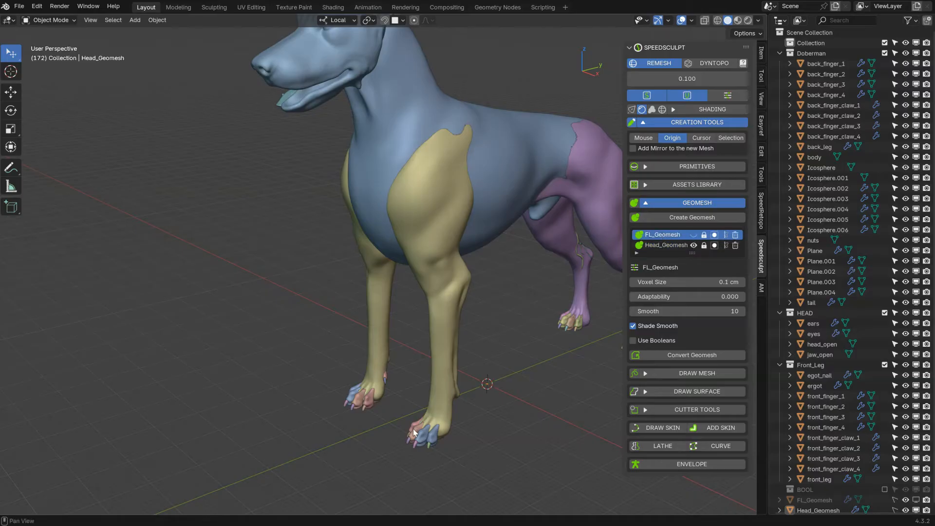
middle_click_drag(375, 389, 426, 391)
middle_click_drag(426, 390, 426, 185, "shift")
middle_click_drag(425, 298, 409, 326, "ctrl")
middle_click_drag(409, 325, 406, 346)
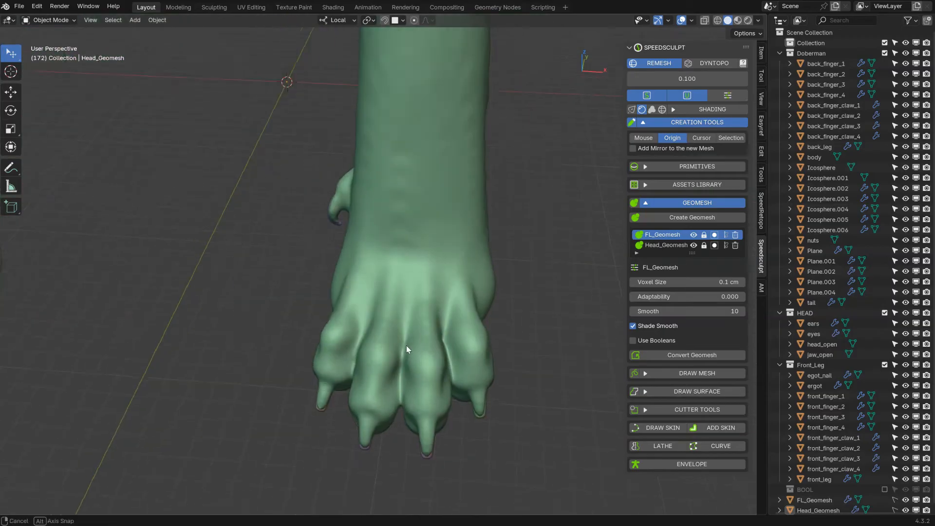
Set the front-leg geomesh's voxel size to 0.08 cm and its adaptability to 0.01
left_click(691, 283)
type(".0")
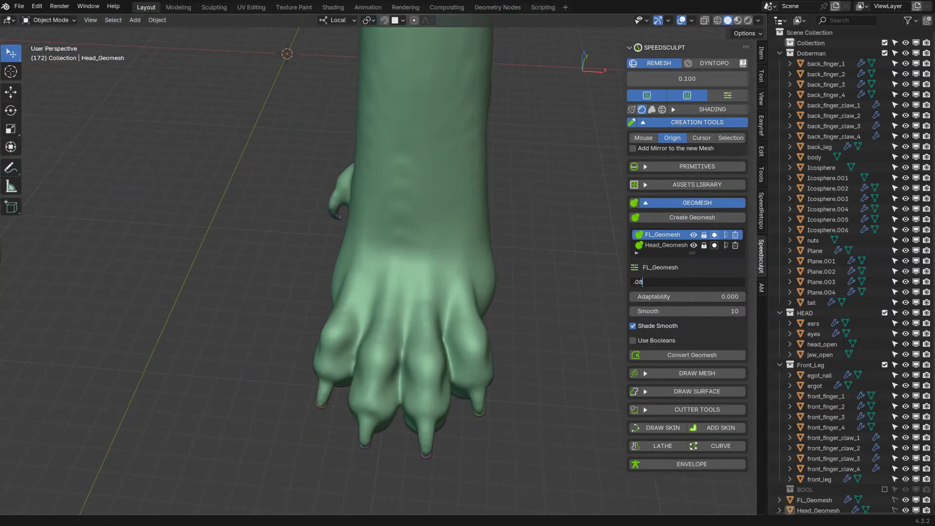
type("8")
key("Return")
middle_click_drag(387, 418, 444, 184)
left_click(687, 297)
type(".01")
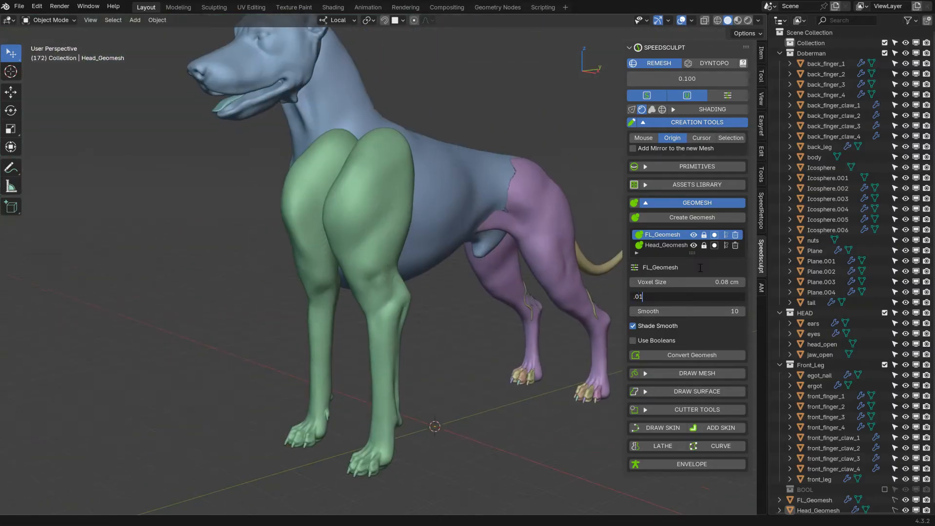
key("Return")
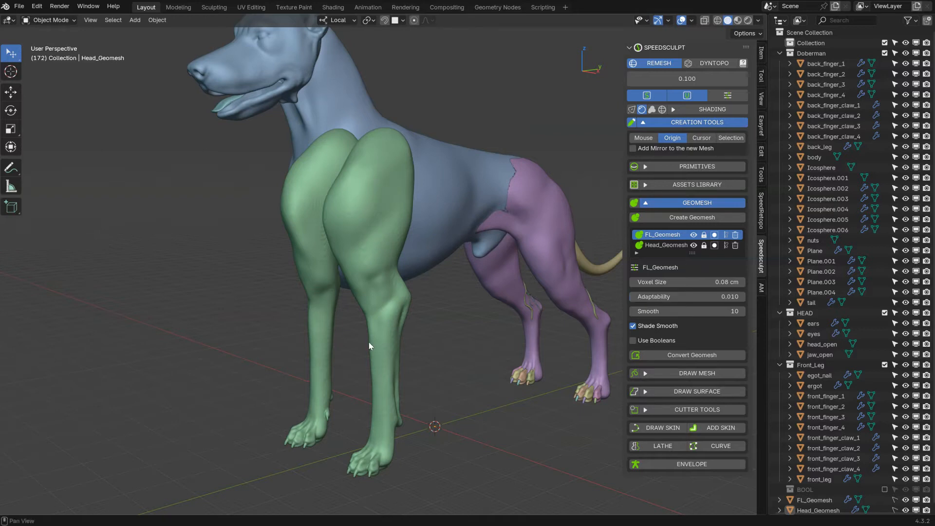
middle_click_drag(369, 232, 370, 119)
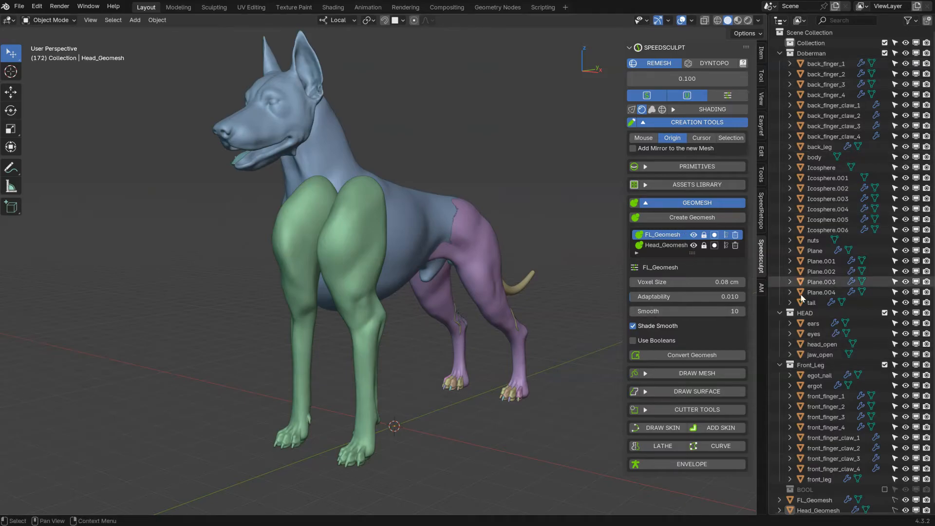
Nest the HEAD and Front_Leg collections inside the Doberman collection and hide both existing geomeshes
left_click(791, 314)
left_click_drag(791, 315, 810, 64)
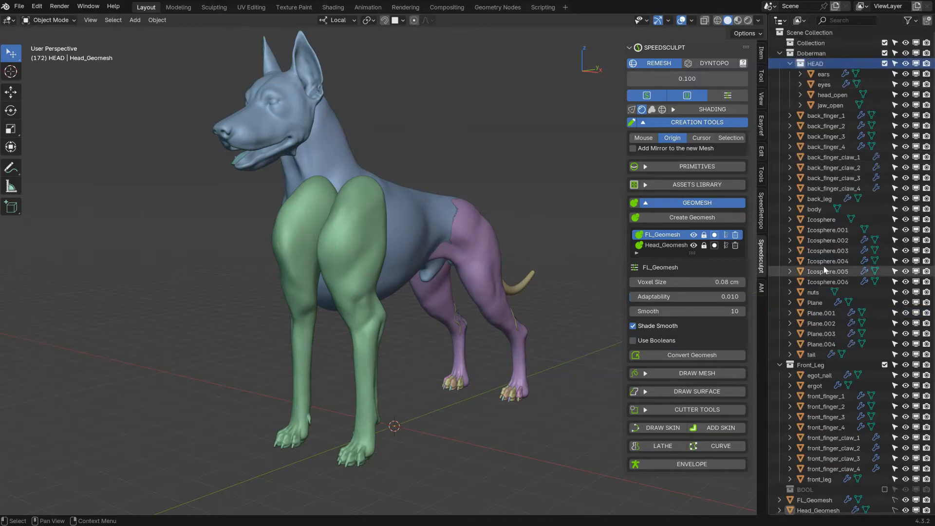
left_click_drag(810, 365, 811, 54)
left_click(693, 246)
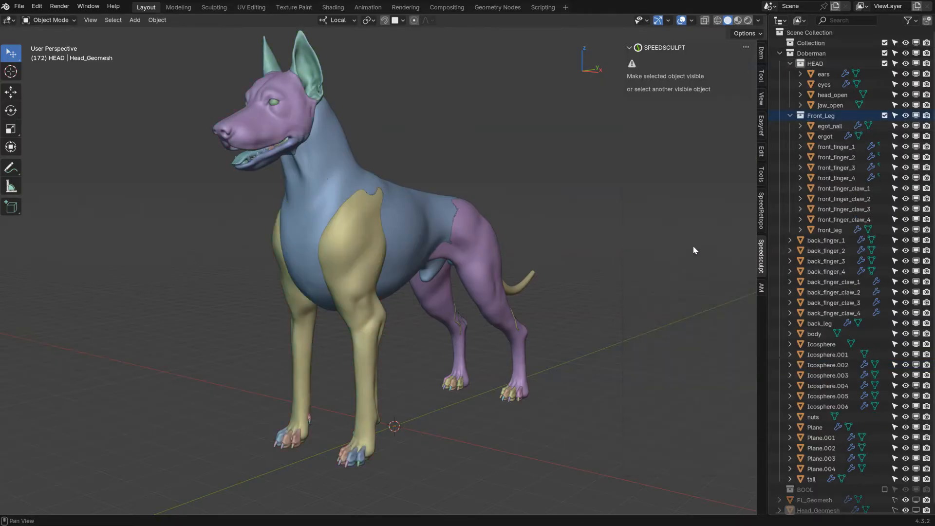
left_click(430, 253)
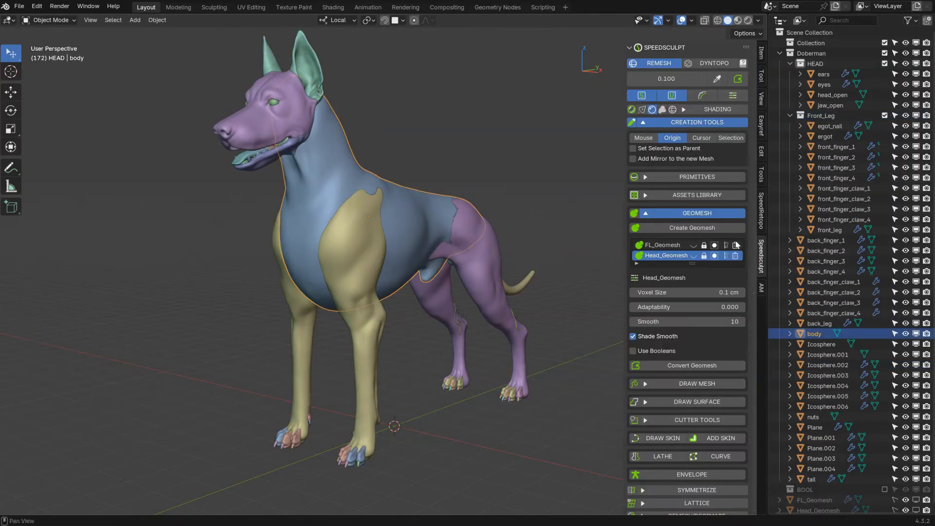
Create a geomesh named Doberman from the Doberman collection and view the whole dog
left_click(694, 229)
left_click(694, 234)
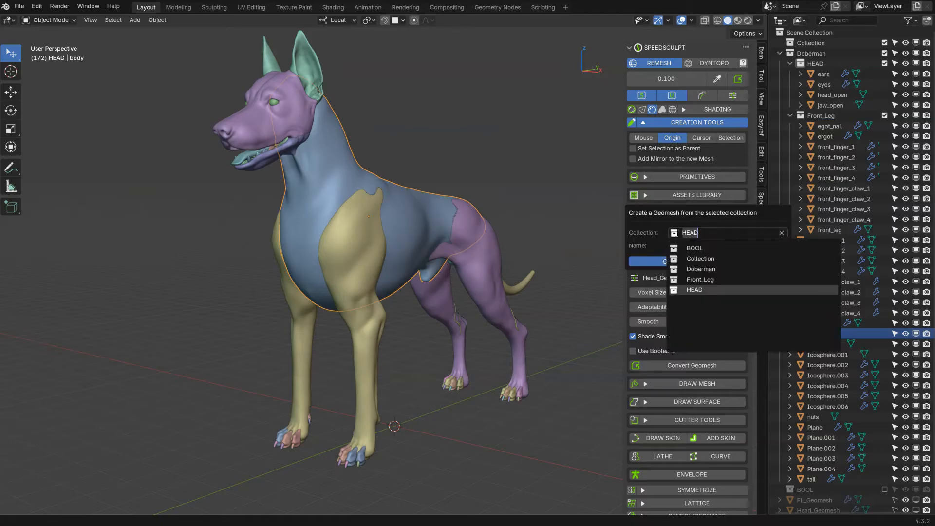
left_click(690, 271)
left_click(694, 247)
type("Doberman")
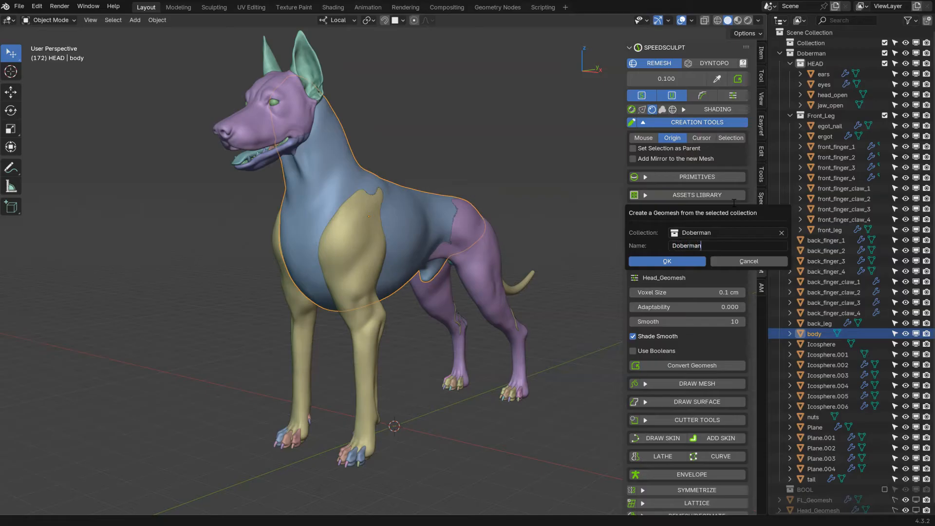
key("Return")
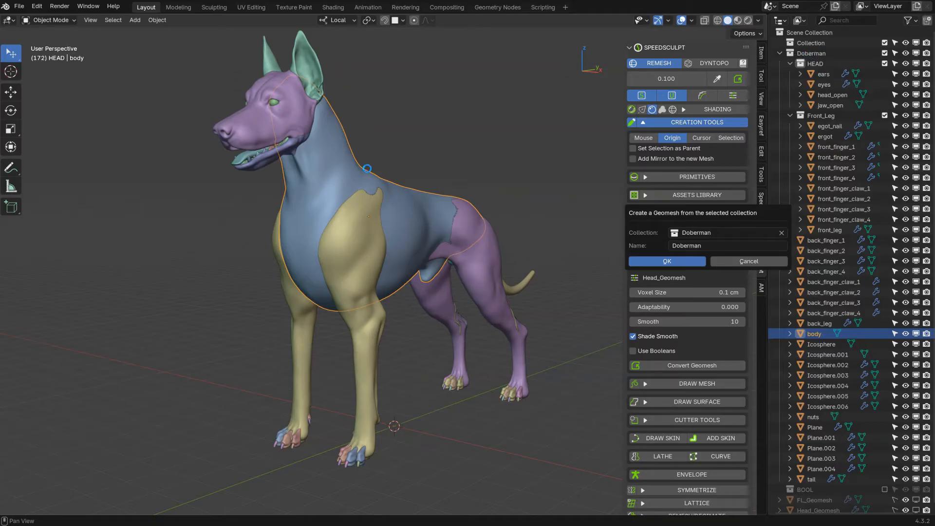
key("Return")
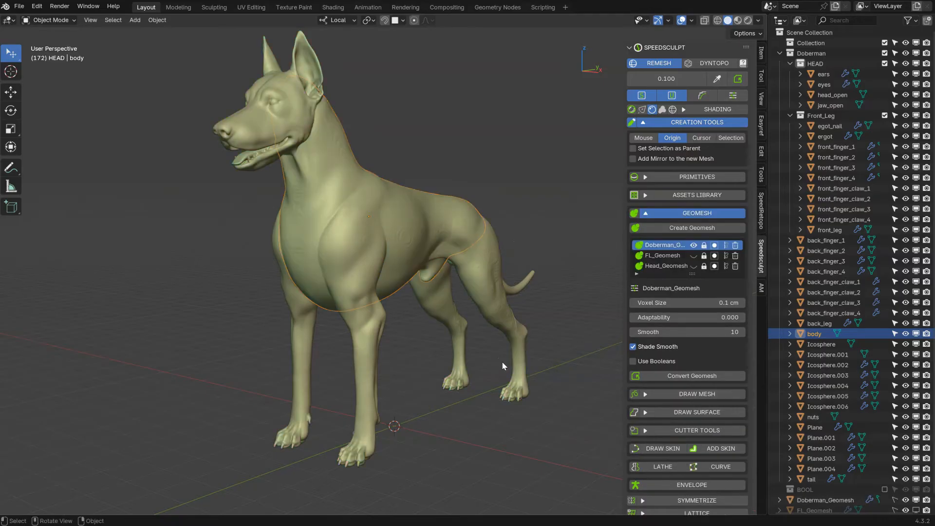
middle_click_drag(370, 257, 540, 268)
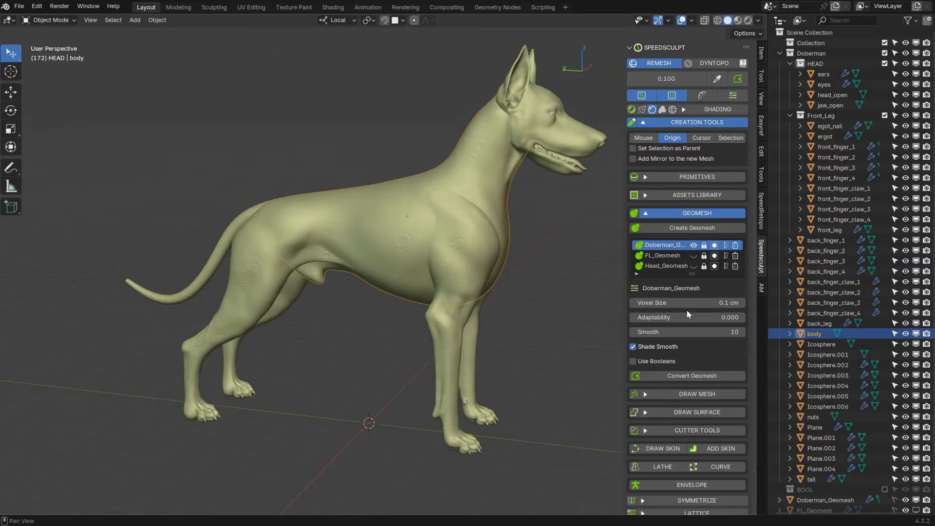
Set the Doberman geomesh's adaptability to 0.01 and inspect its topology with a temporary wireframe overlay
left_click(677, 317)
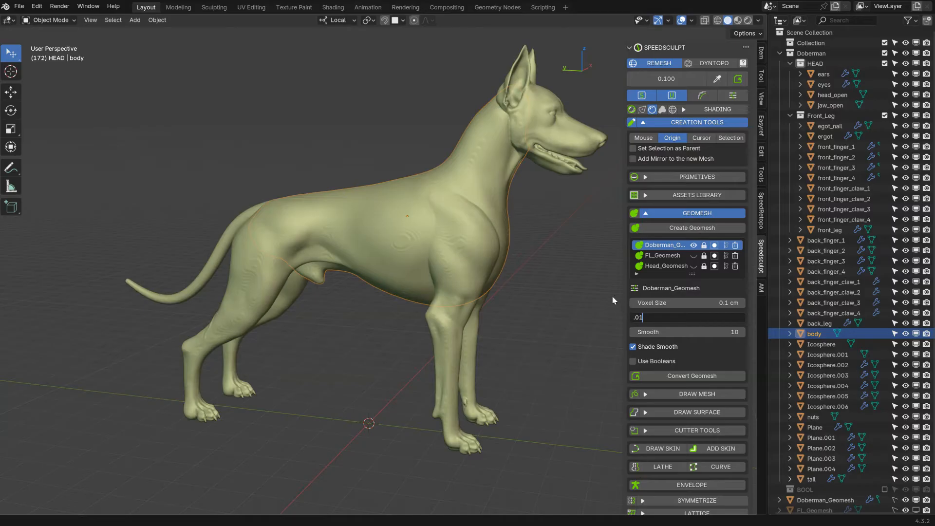
key("Return")
mouse_move(476, 233)
middle_mouse_down()
mouse_move(429, 215)
mouse_move(360, 223)
middle_mouse_up()
key("z")
left_click(296, 261)
scroll(451, 167, "up", 5)
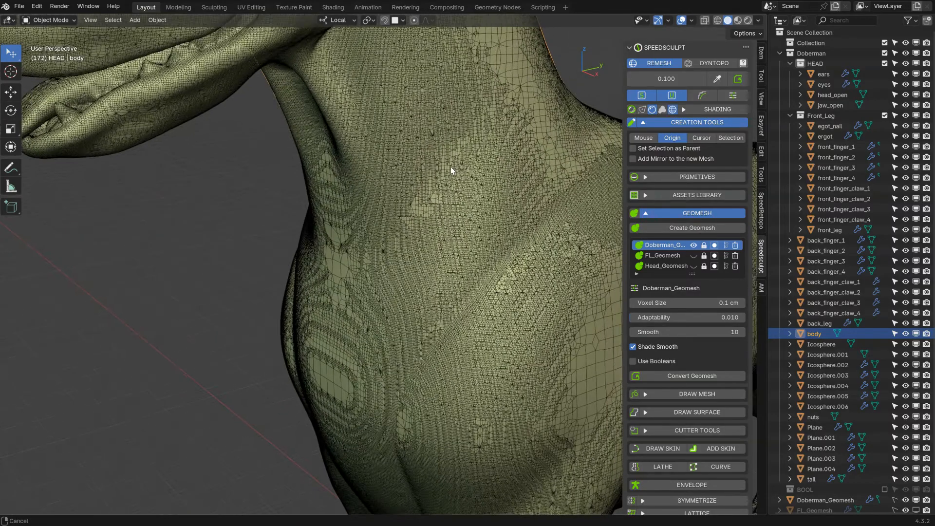
scroll(409, 224, "down", 4)
key("z")
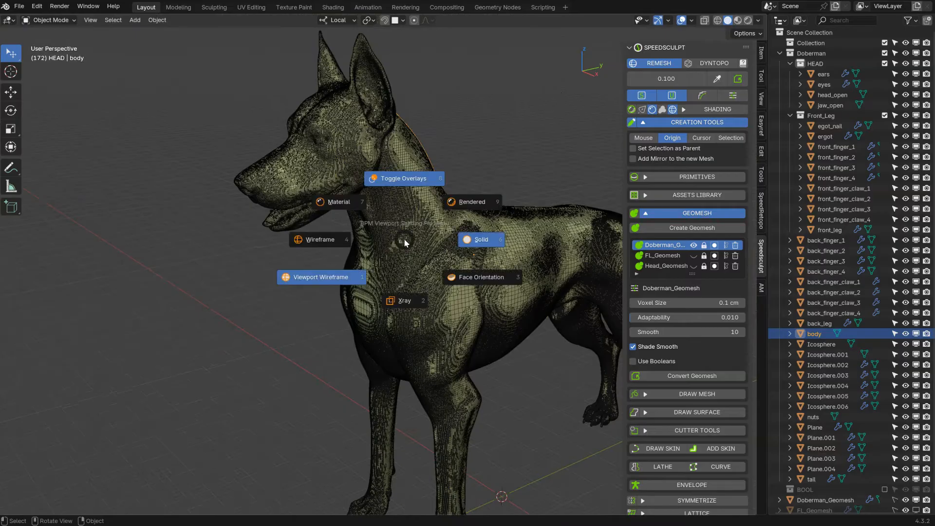
left_click(345, 281)
Compare the Doberman geomesh with its source parts by toggling its visibility, and examine the hind-leg veins
middle_click_drag(360, 246, 493, 214)
scroll(400, 226, "up", 3)
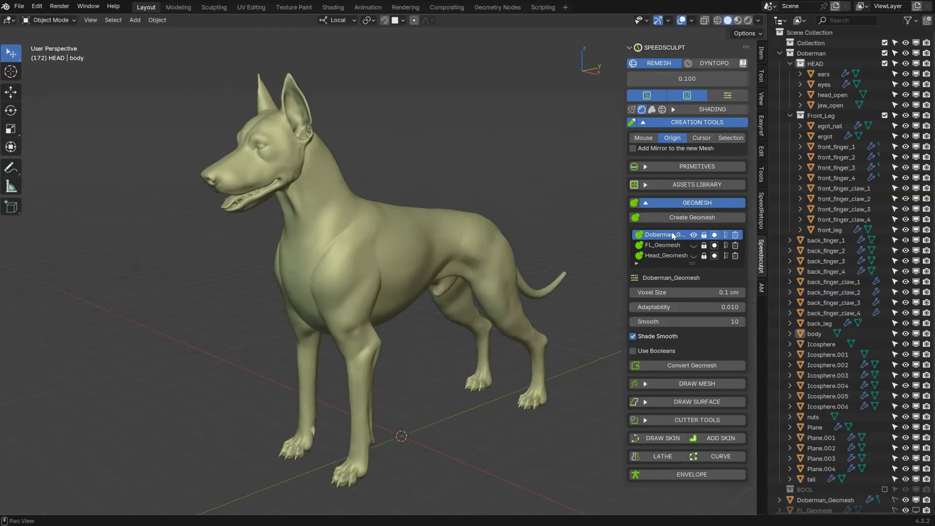
key("ctrl+shift+g")
middle_click_drag(388, 210, 376, 191)
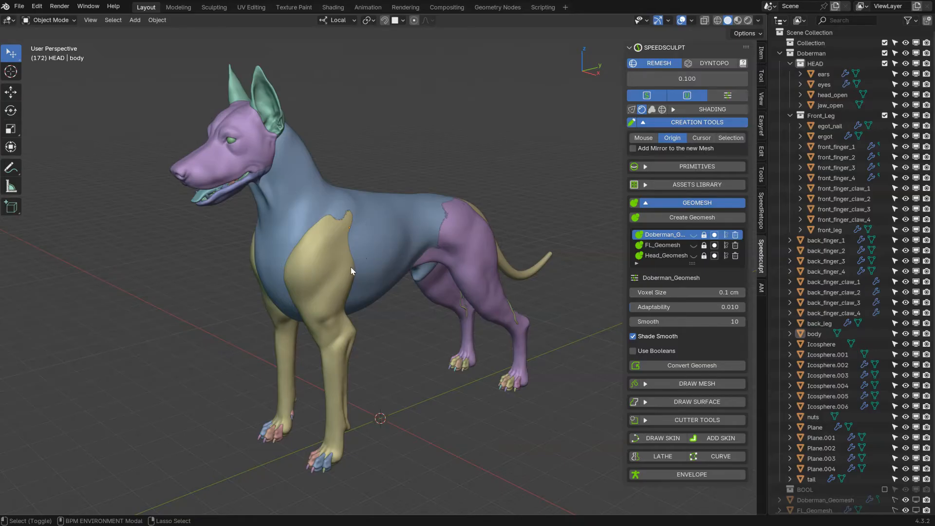
mouse_move(368, 207)
middle_mouse_down()
mouse_move(419, 200)
mouse_move(405, 180)
mouse_move(326, 163)
mouse_move(411, 208)
mouse_move(299, 189)
mouse_move(286, 173)
mouse_move(313, 223)
mouse_move(310, 169)
mouse_move(357, 220)
middle_mouse_up()
scroll(357, 219, "up", 5)
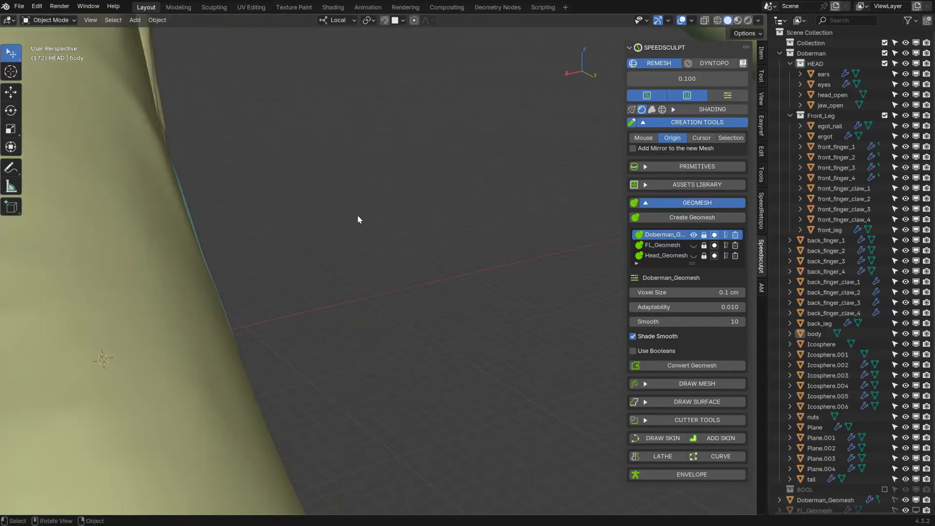
scroll(359, 220, "down", 5)
scroll(391, 191, "up", 1)
middle_click_drag(312, 187, 350, 215, "shift")
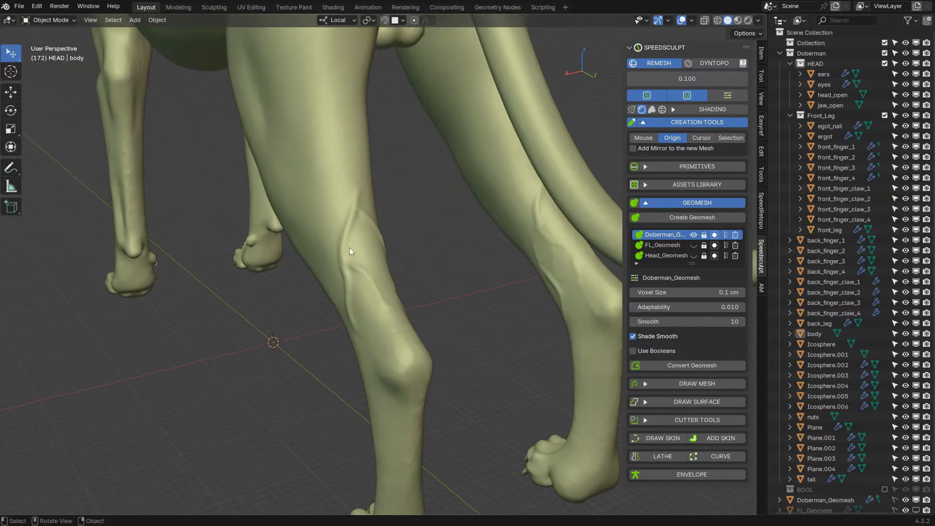
Hide the Doberman geomesh and examine a hind-leg vein's skin vertices in Edit Mode with X-ray enabled
key("h")
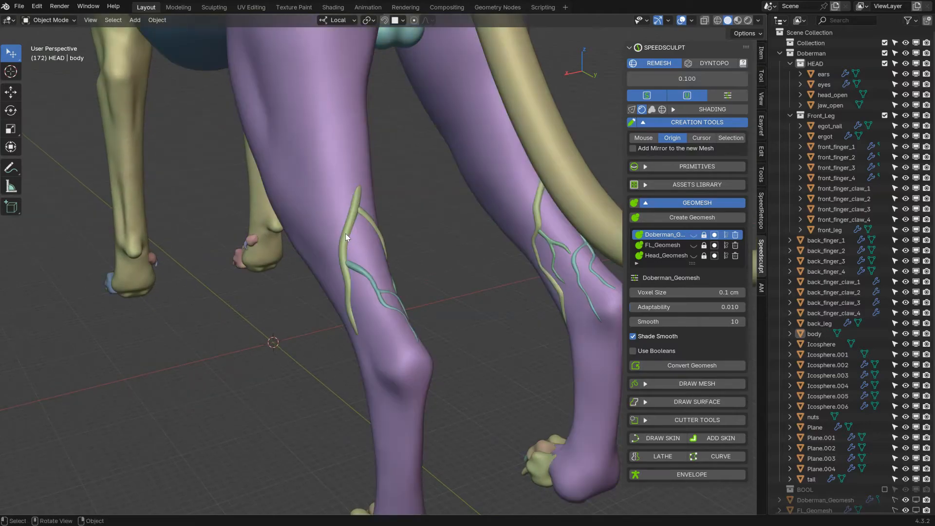
left_click(346, 234)
key("Tab")
left_click(330, 254)
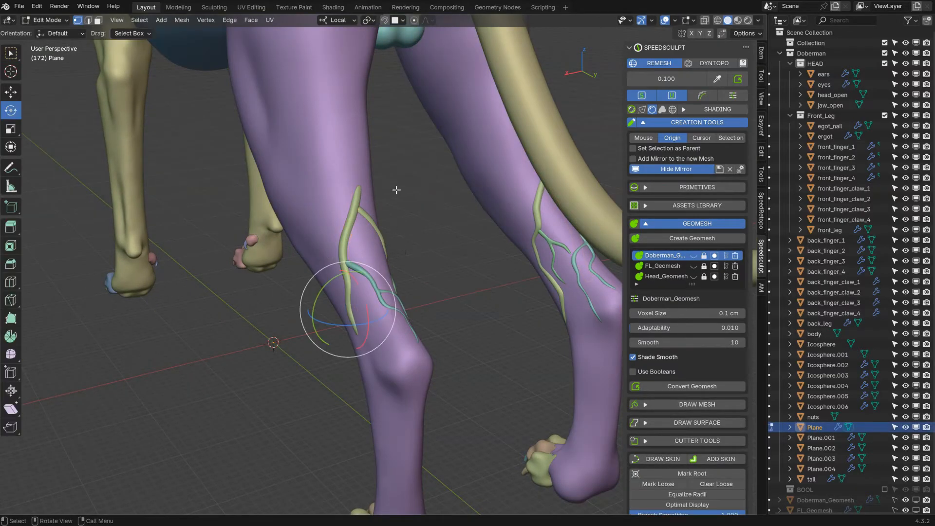
key("z")
left_click(369, 349)
middle_click_drag(342, 267, 362, 257)
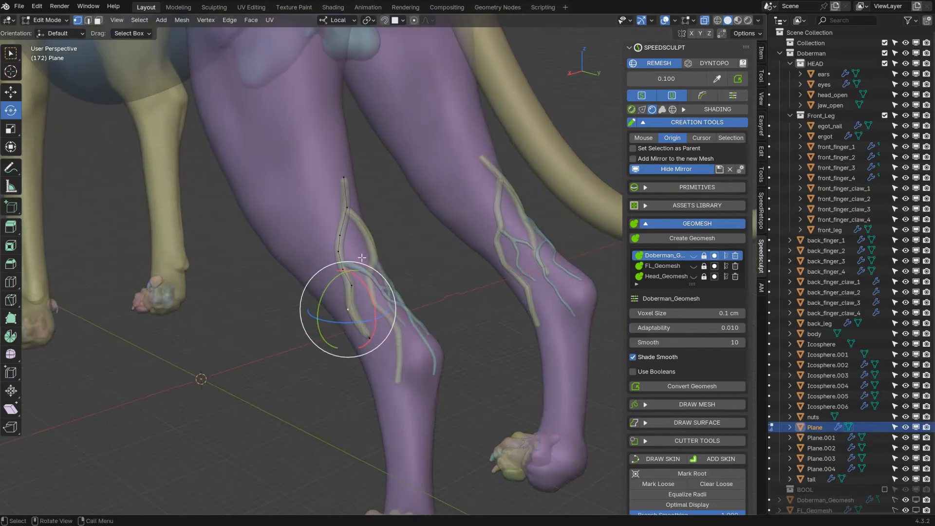
key("Tab")
key("alt+z")
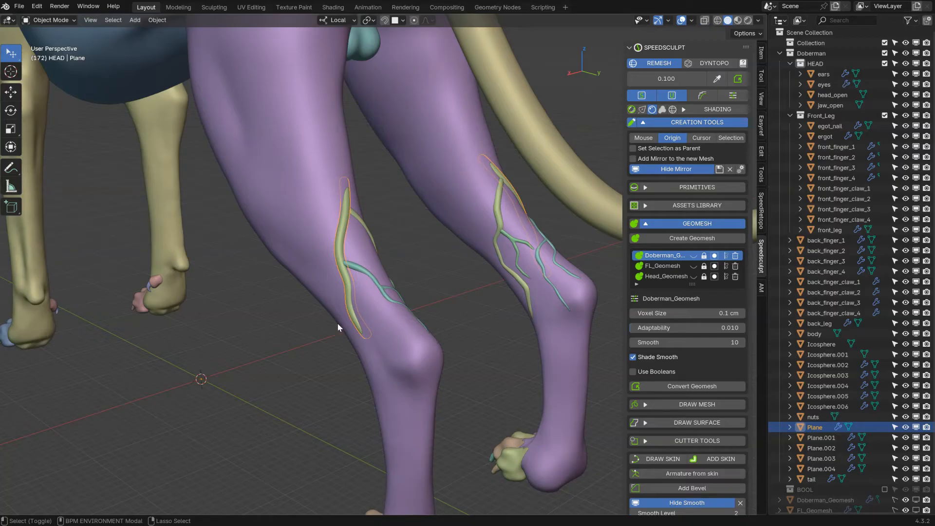
Show the Doberman geomesh again and review how the veins blend into the hind legs
key("ctrl+shift+g")
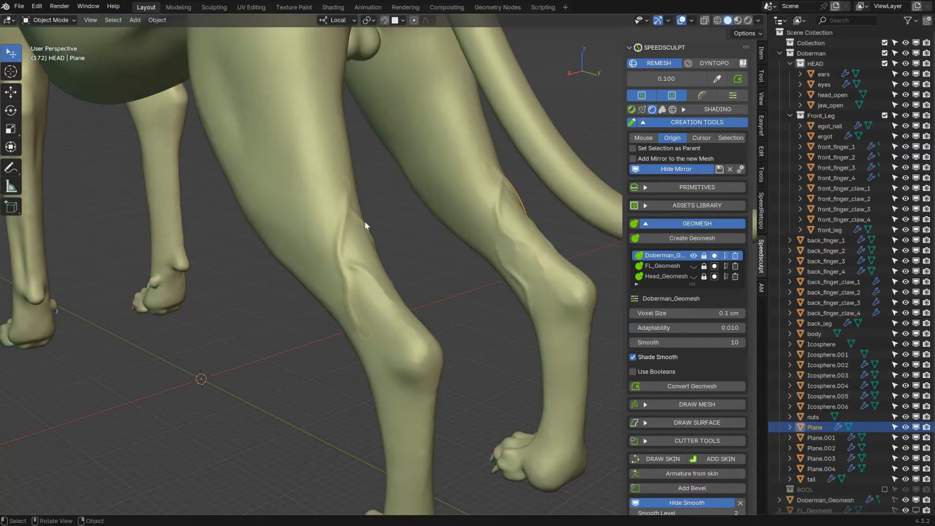
scroll(365, 222, "down", 5)
middle_click_drag(317, 254, 407, 240)
left_click(446, 232)
scroll(396, 234, "up", 3)
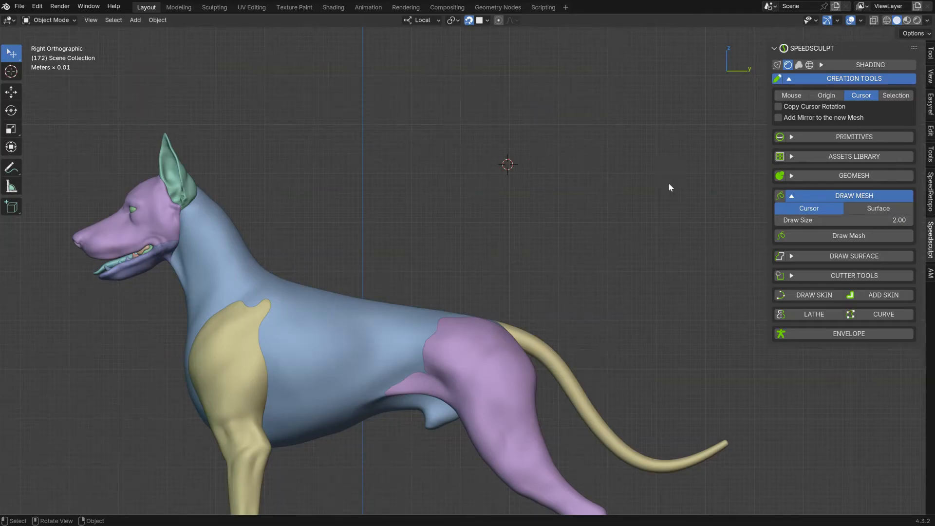
Draw a looping tube above the Doberman's back with Draw Mesh at the 3D cursor, and bridge its open ends
left_click(835, 237)
mouse_move(650, 104)
left_mouse_down()
mouse_move(385, 148)
mouse_move(577, 211)
mouse_move(716, 204)
mouse_move(632, 162)
left_mouse_up()
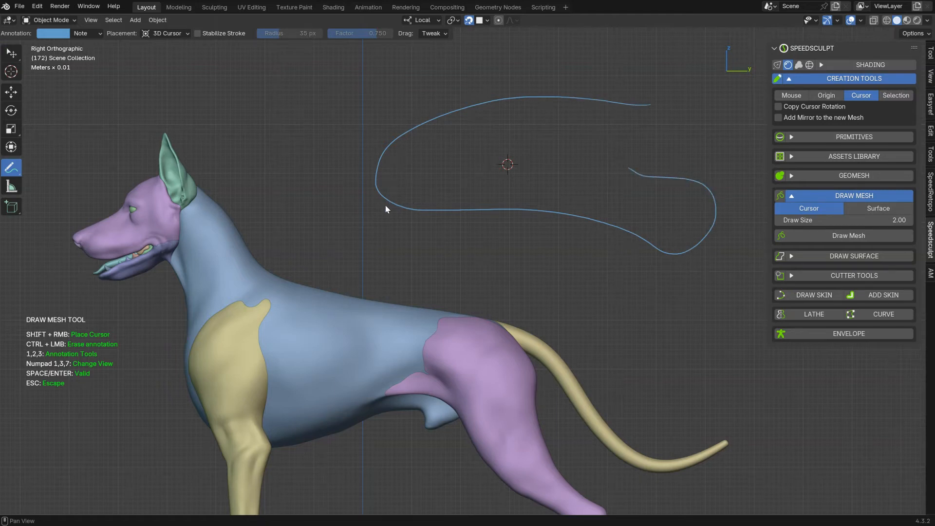
key("Return")
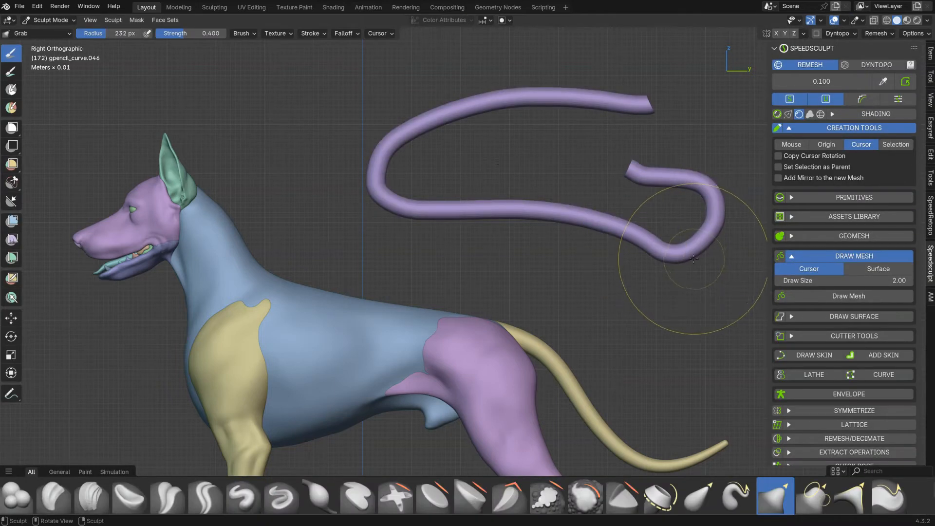
left_click(825, 295)
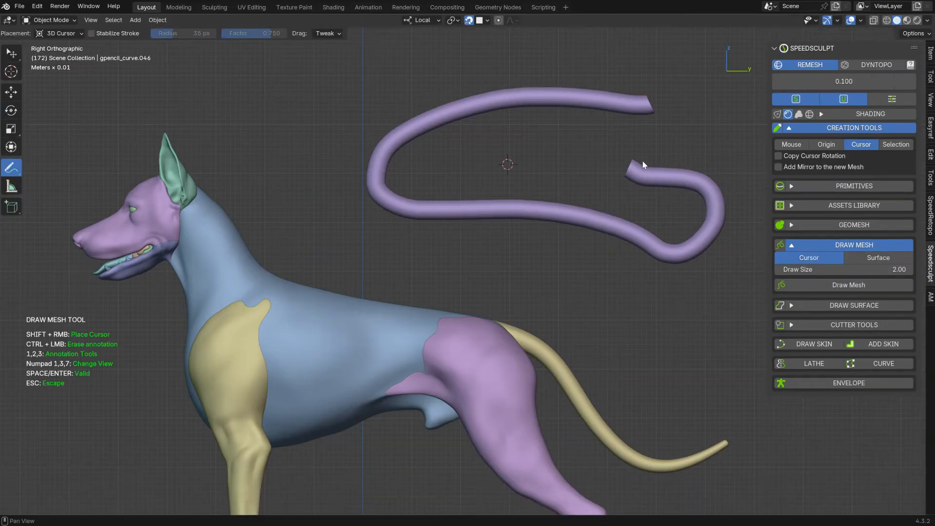
left_click_drag(633, 171, 645, 101)
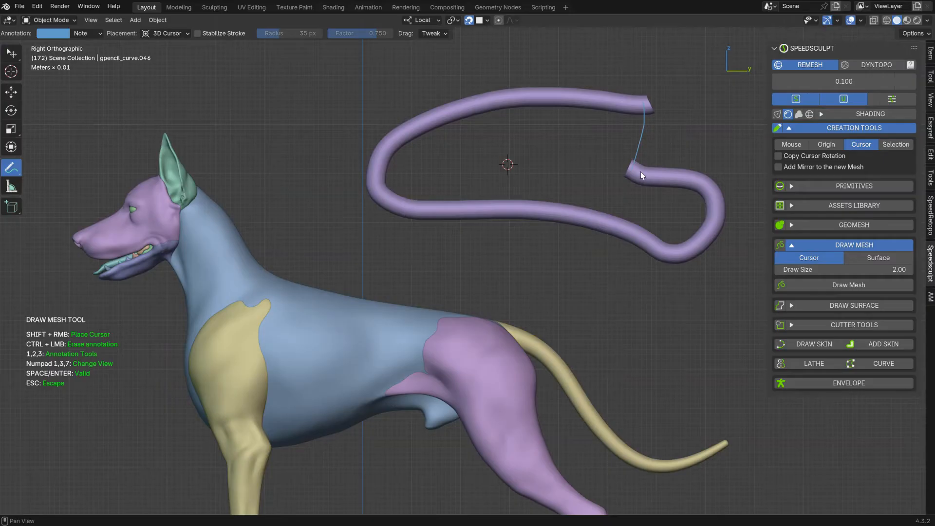
key("space")
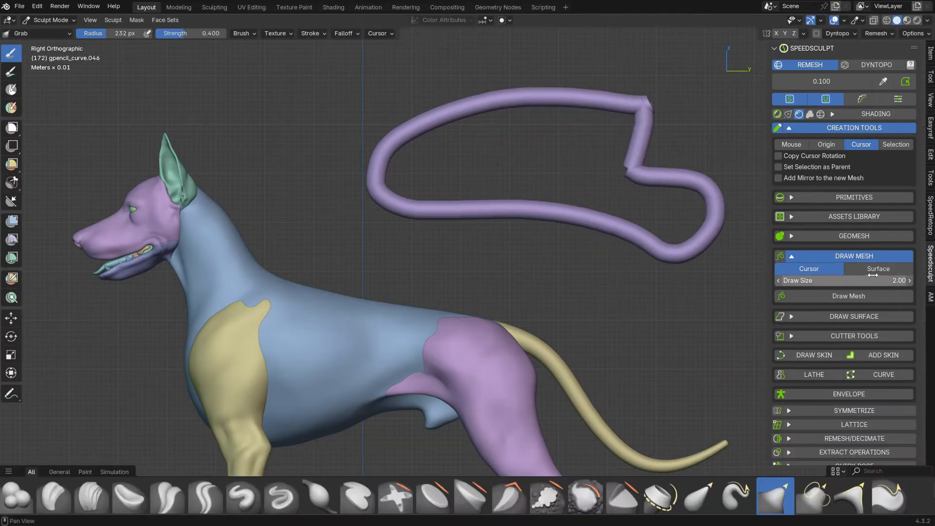
Draw a crossbar joining the upper and lower sides of the tube loop, and inspect it from several angles
left_click_drag(501, 102, 512, 185)
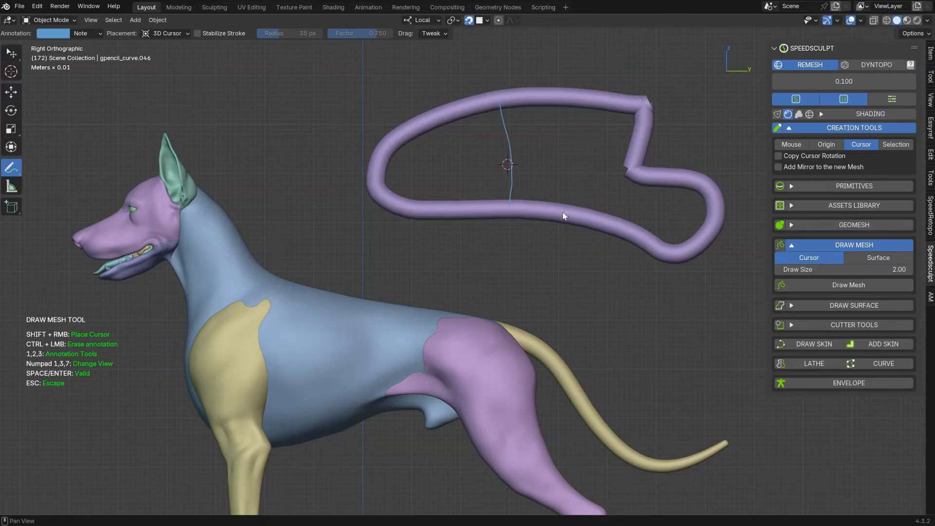
key("space")
mouse_move(512, 157)
middle_mouse_down()
mouse_move(591, 167)
mouse_move(579, 122)
middle_mouse_up()
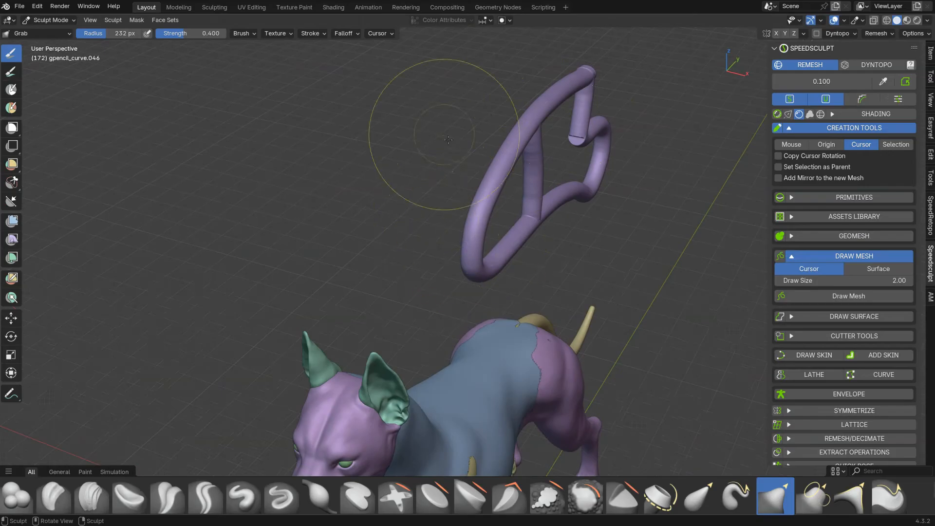
middle_click_drag(449, 194, 413, 183)
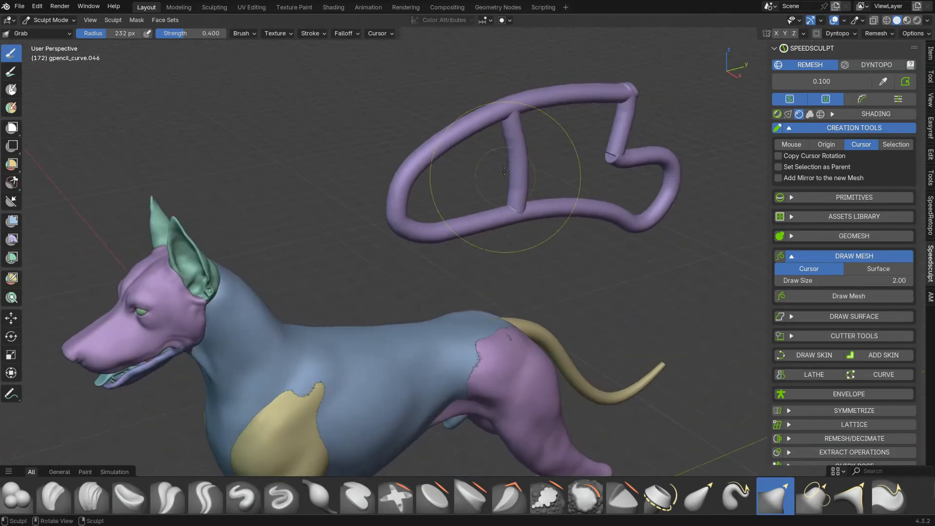
Return to Object Mode and delete the drawn tube mesh
key("ctrl+Tab")
key("x")
left_click(485, 178)
Set Draw Mesh to Surface placement with a draw size of 0.3, and draw a wavy vein down the hind leg to the hock
middle_click_drag(548, 252, 426, 151)
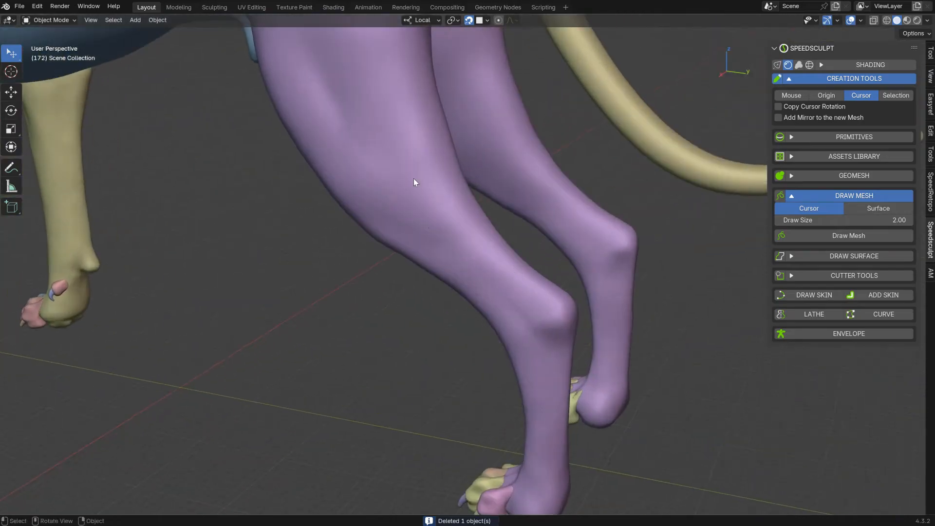
left_click(848, 220)
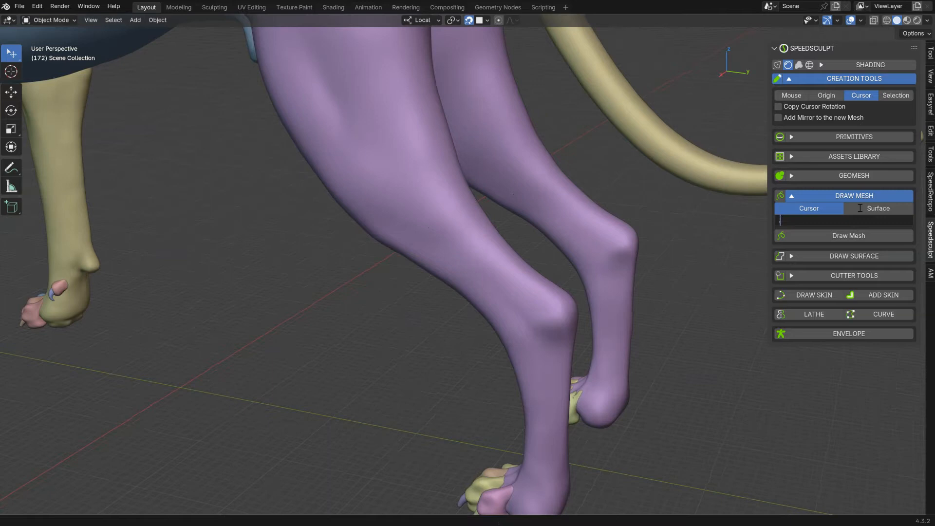
type(".3")
key("Return")
left_click(860, 207)
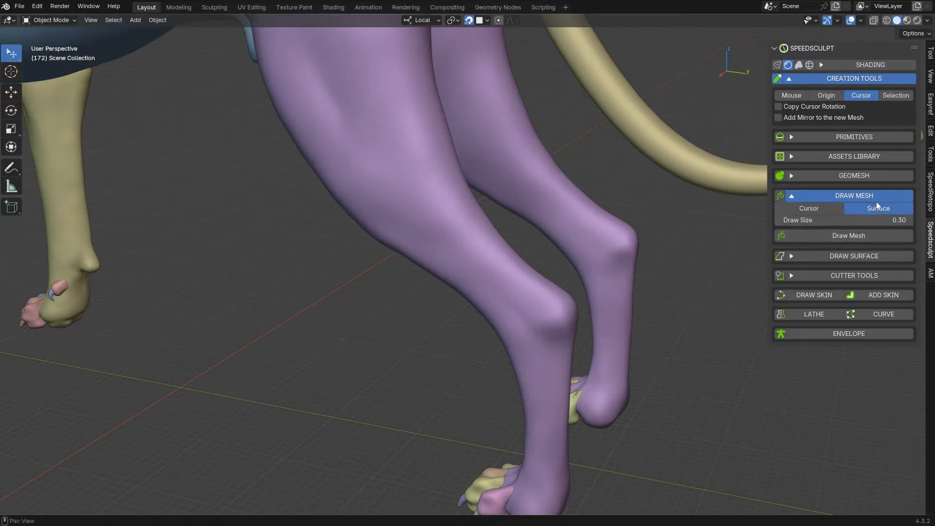
left_click(834, 234)
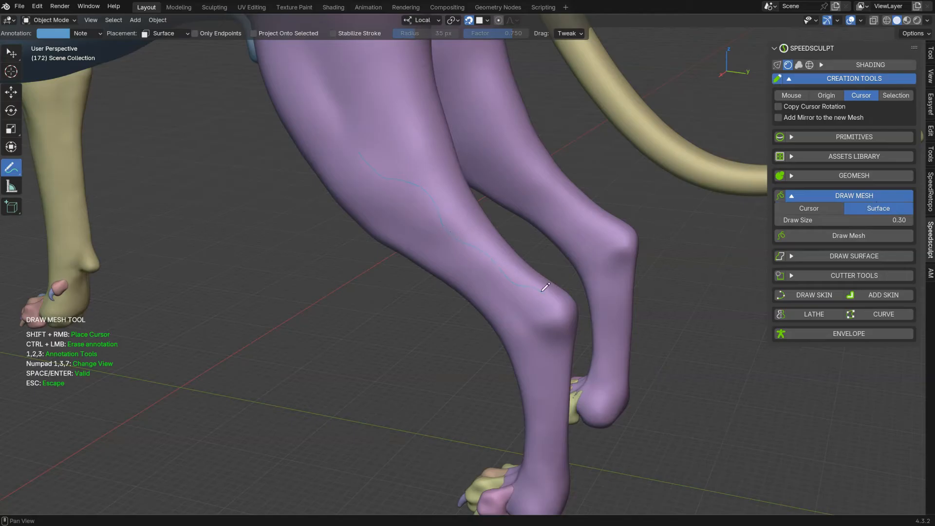
key("space")
mouse_move(563, 232)
middle_mouse_down()
mouse_move(493, 221)
mouse_move(494, 251)
middle_mouse_up()
scroll(493, 221, "up", 2)
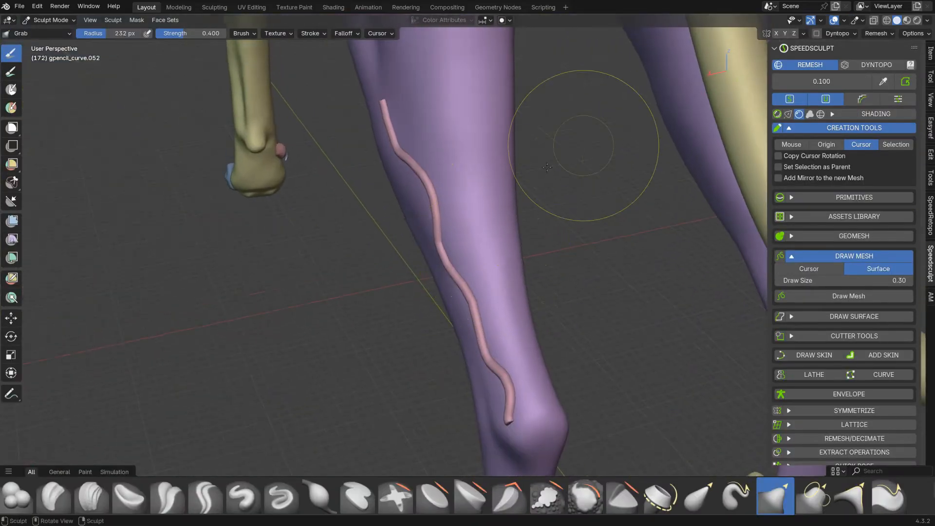
Draw two Draw Mesh side branches on the vein, one rising from its upper part and one descending toward the hock
left_click(834, 295)
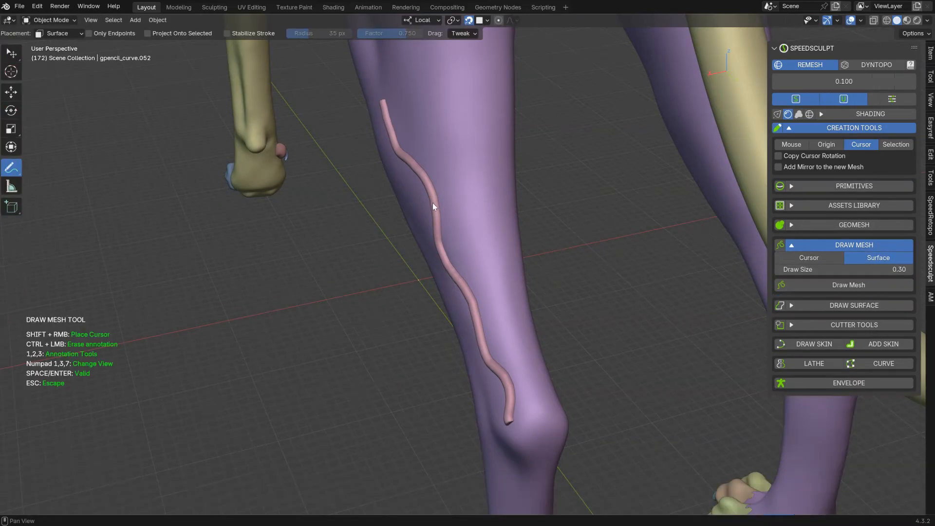
left_click_drag(441, 203, 457, 189)
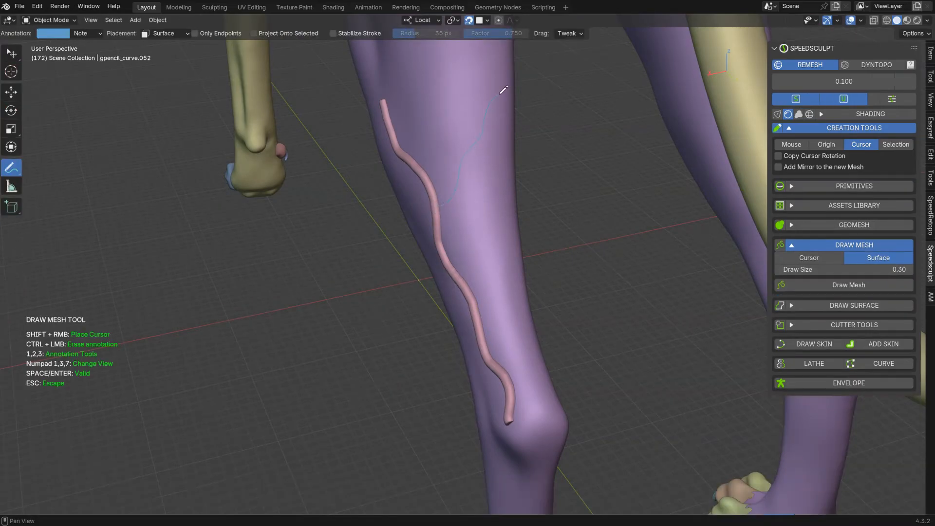
key("Return")
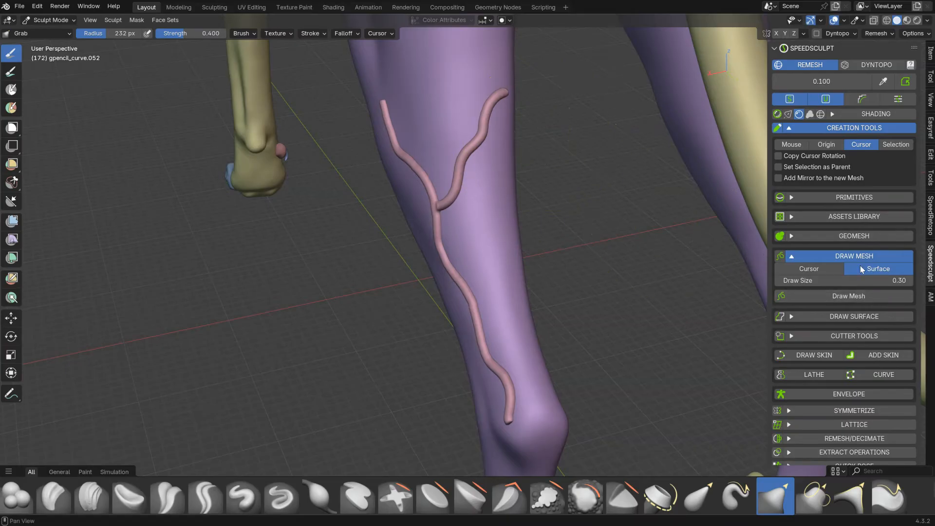
left_click(847, 297)
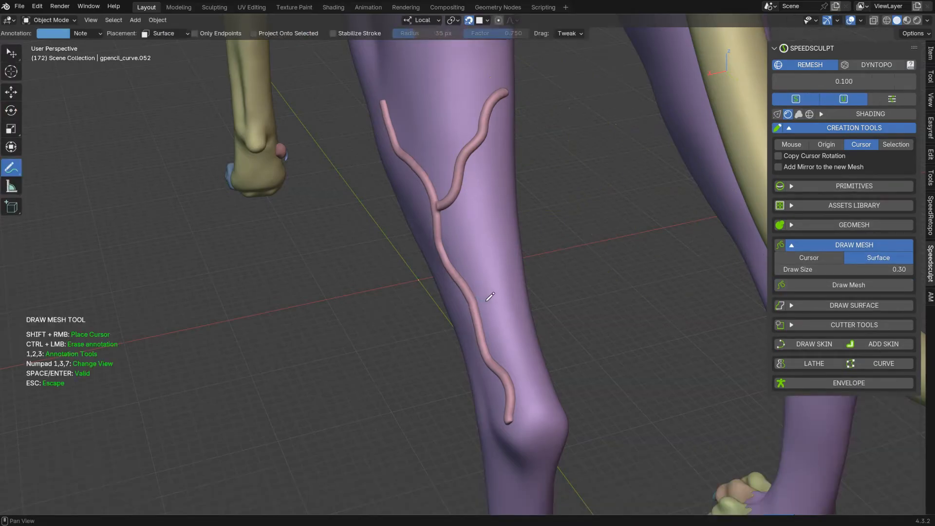
key("Return")
Smooth the vein's branch tips so they taper into the leg surface
middle_click_drag(595, 218, 461, 234)
middle_click_drag(507, 265, 647, 213)
middle_click_drag(350, 145, 387, 198)
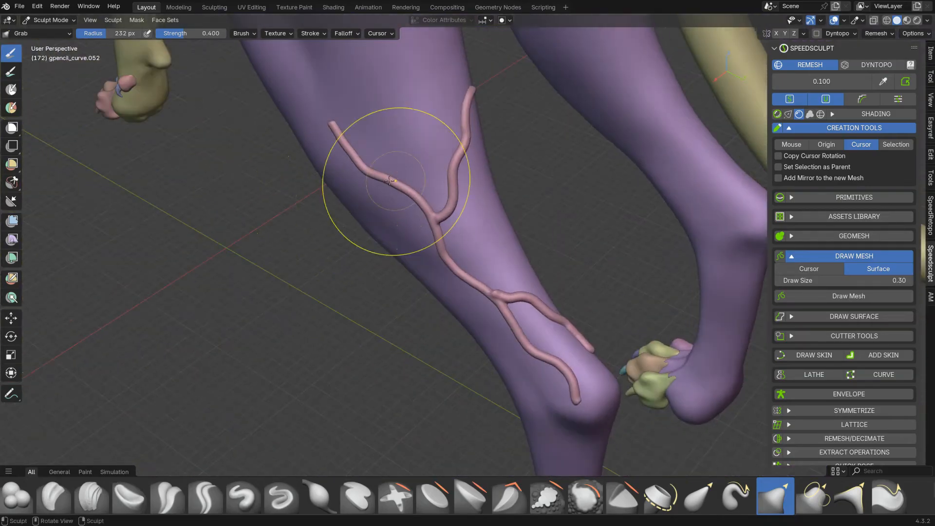
mouse_move(333, 121)
left_mouse_down("shift")
mouse_move(340, 112)
mouse_move(345, 128)
left_mouse_up("shift")
mouse_move(477, 94)
middle_mouse_down()
mouse_move(424, 78)
mouse_move(420, 63)
middle_mouse_up()
mouse_move(466, 108)
middle_mouse_down()
mouse_move(405, 47)
mouse_move(414, 150)
middle_mouse_up()
left_click_drag(437, 168, 437, 170)
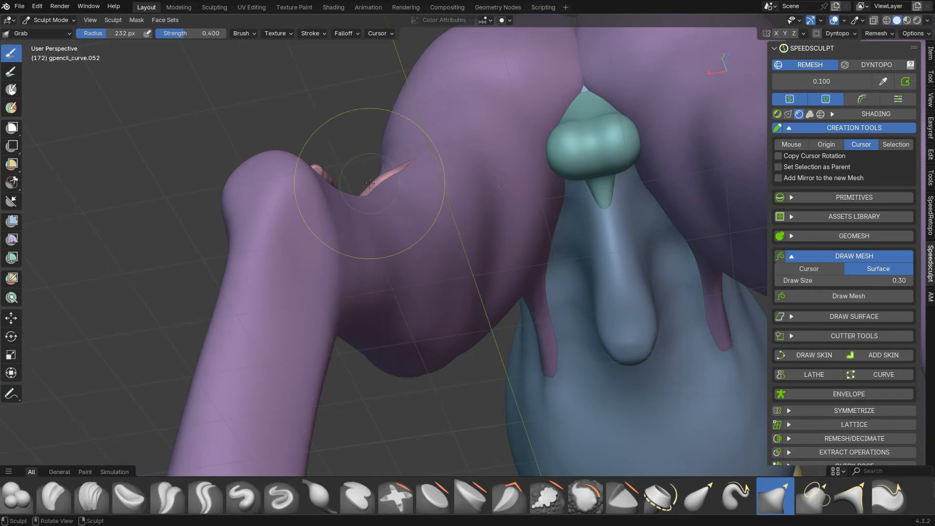
middle_click_drag(369, 185, 453, 273)
mouse_move(536, 379)
middle_mouse_down("shift")
mouse_move(508, 299)
mouse_move(443, 302)
middle_mouse_up("shift")
left_click_drag(243, 324, 255, 321)
left_click_drag(322, 277, 309, 290)
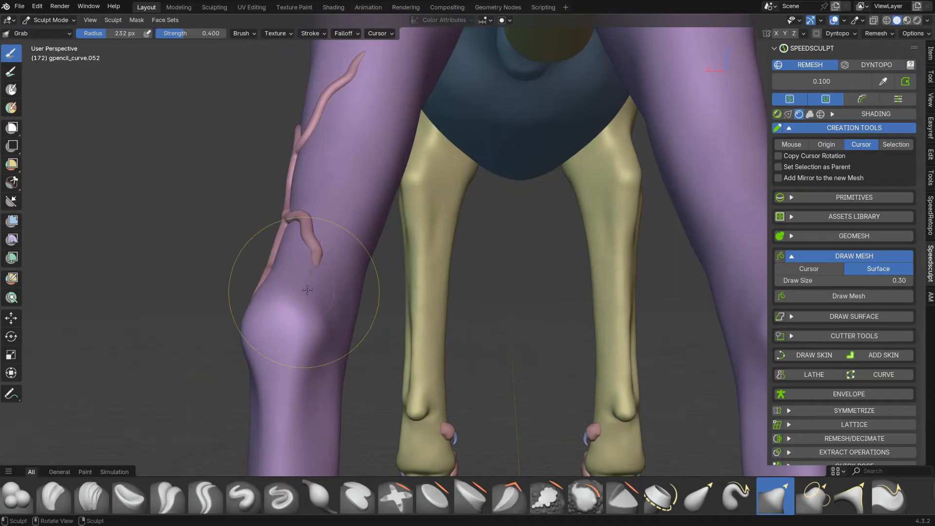
Set the sculpt brush radius to 136 px and smooth the vein's junctions, branches and lower tips
middle_click_drag(304, 292, 399, 285)
middle_click_drag(168, 207, 302, 239, "shift")
key("f")
left_click(307, 241)
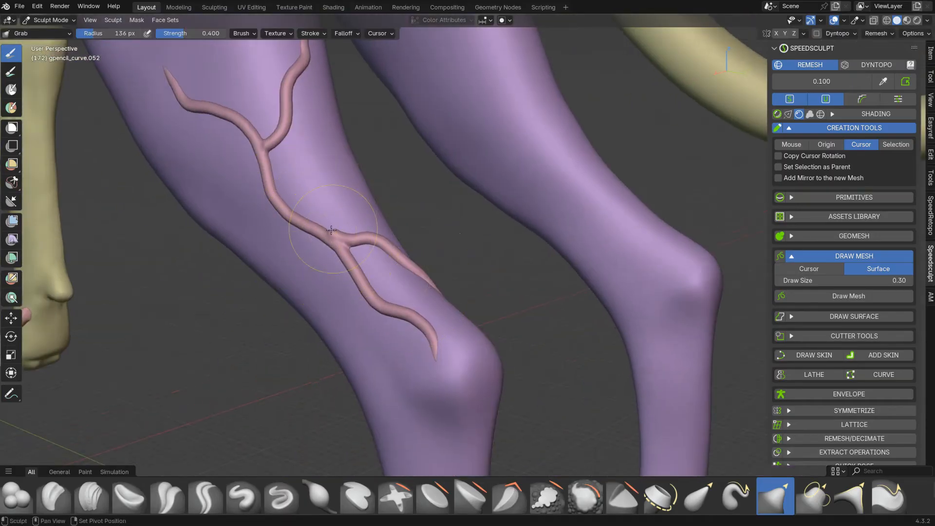
left_click_drag(335, 241, 298, 218)
left_click_drag(266, 148, 258, 143)
left_click_drag(290, 104, 288, 78)
left_click_drag(217, 121, 181, 99)
left_click_drag(363, 281, 365, 280)
left_click_drag(429, 330, 427, 317)
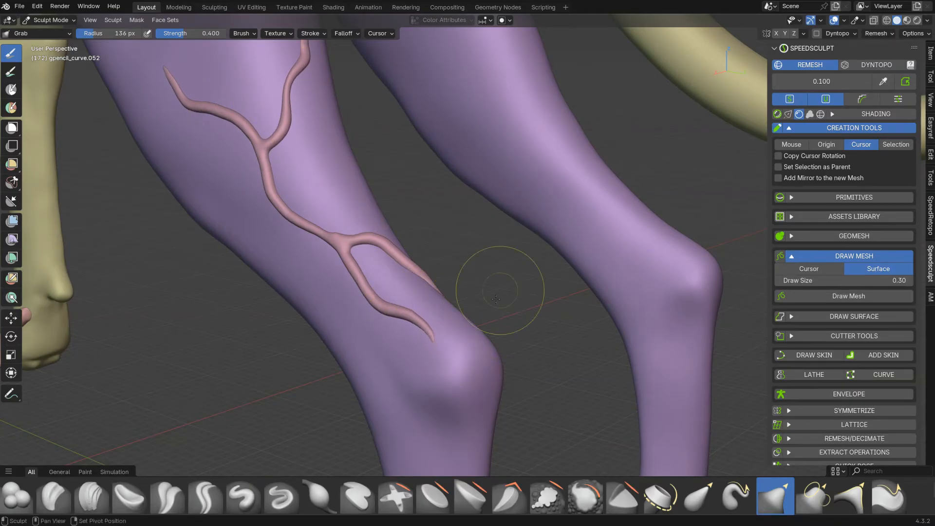
middle_click_drag(604, 317, 525, 353)
left_click_drag(488, 298, 498, 253)
Return to Object Mode and move the vein mesh to the Back_Leg collection
middle_click_drag(497, 254, 423, 261)
key("ctrl+Tab")
left_click(343, 261)
right_click(375, 224)
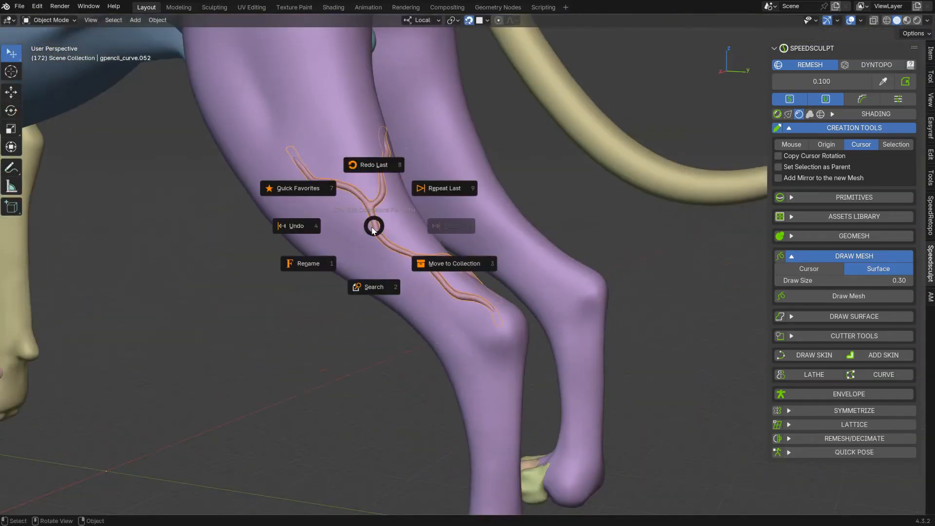
left_click(427, 267)
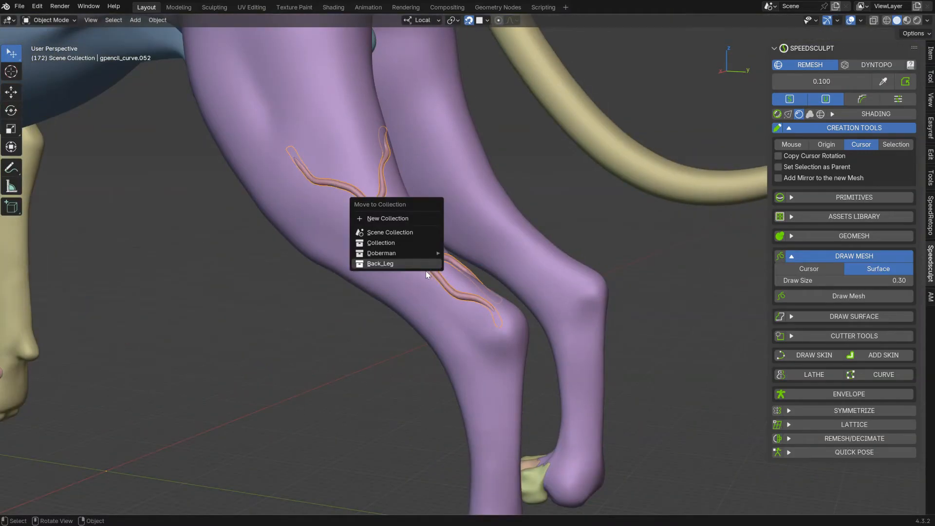
left_click(379, 264)
Show the Back_Legs geomesh and view the drawn vein on the hind leg and the whole dog
left_click(831, 235)
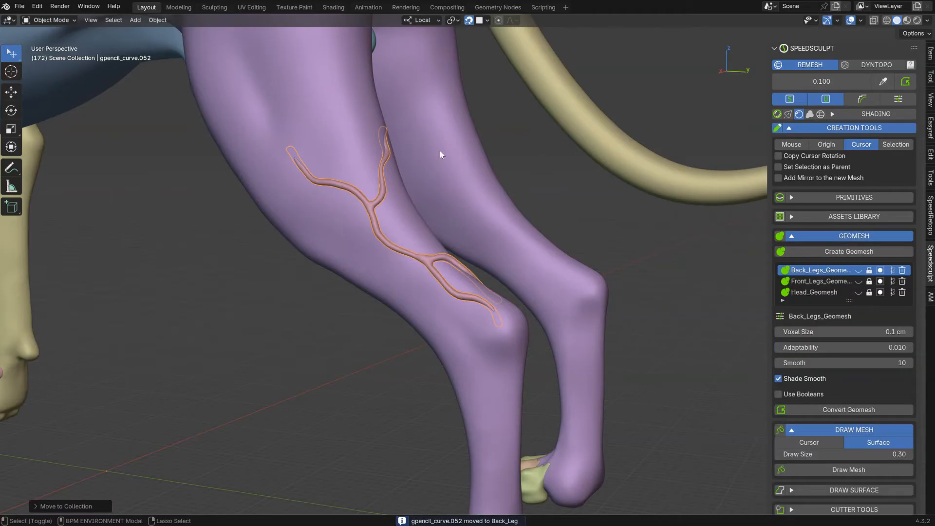
key("ctrl+shift+g")
middle_click_drag(651, 237, 358, 210)
middle_click_drag(416, 238, 389, 196)
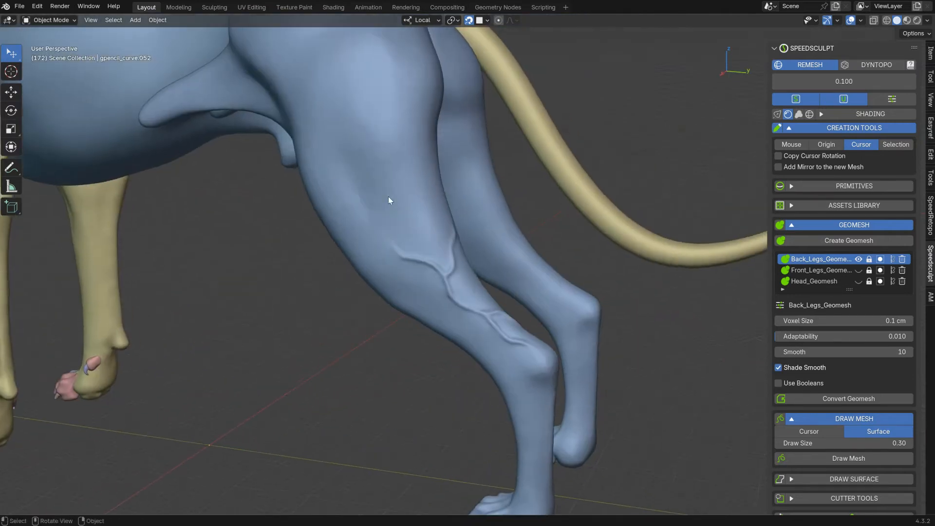
middle_click_drag(471, 270, 502, 164)
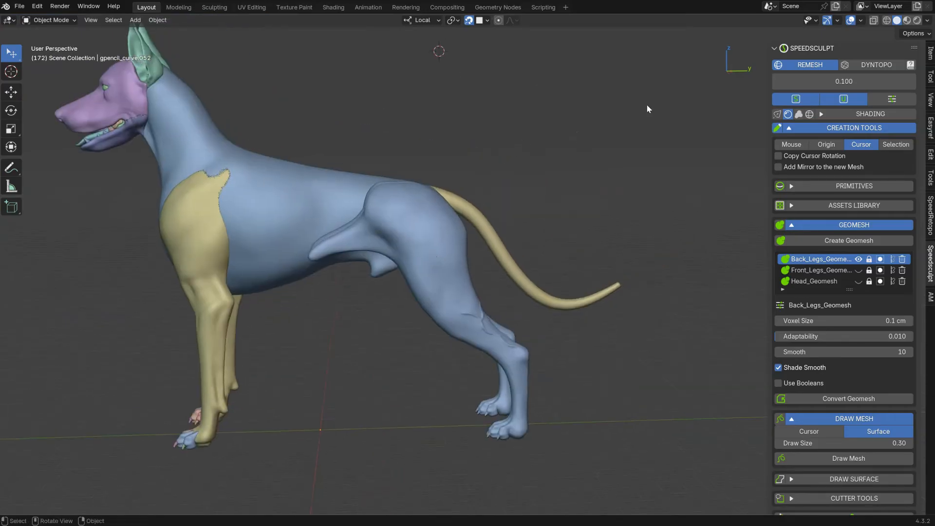
middle_click_drag(438, 200, 420, 261, "ctrl")
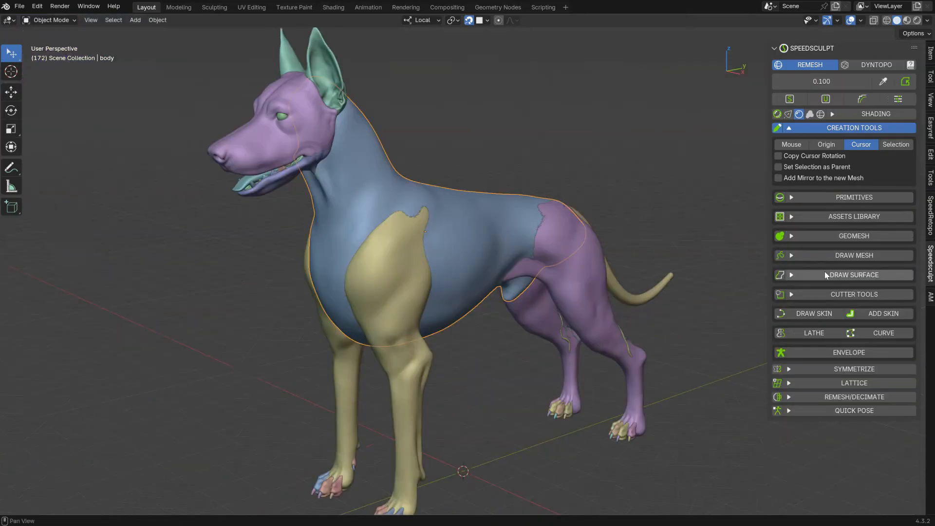
Set the Draw Surface thickness to 3 and its offset to 0
left_click(832, 275)
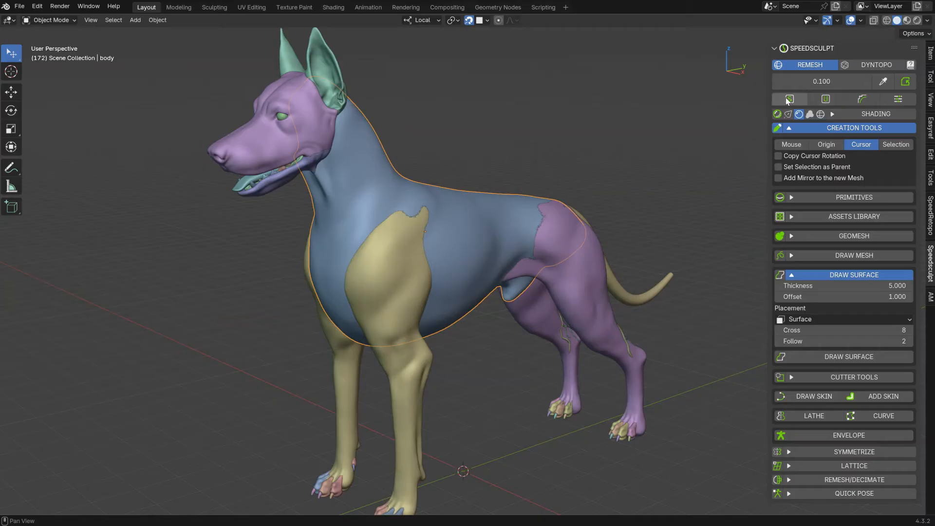
middle_click_drag(560, 195, 703, 242)
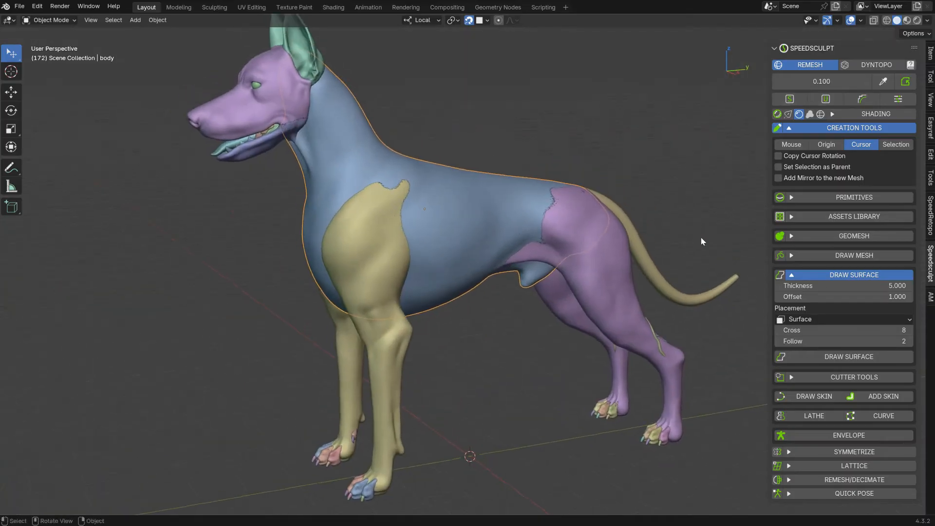
left_click(837, 287)
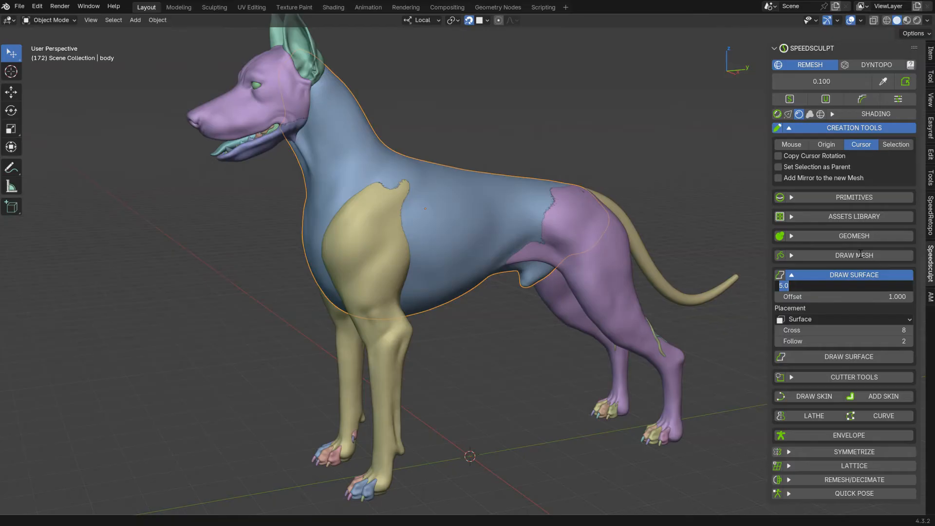
type("3")
key("Return")
left_click(837, 297)
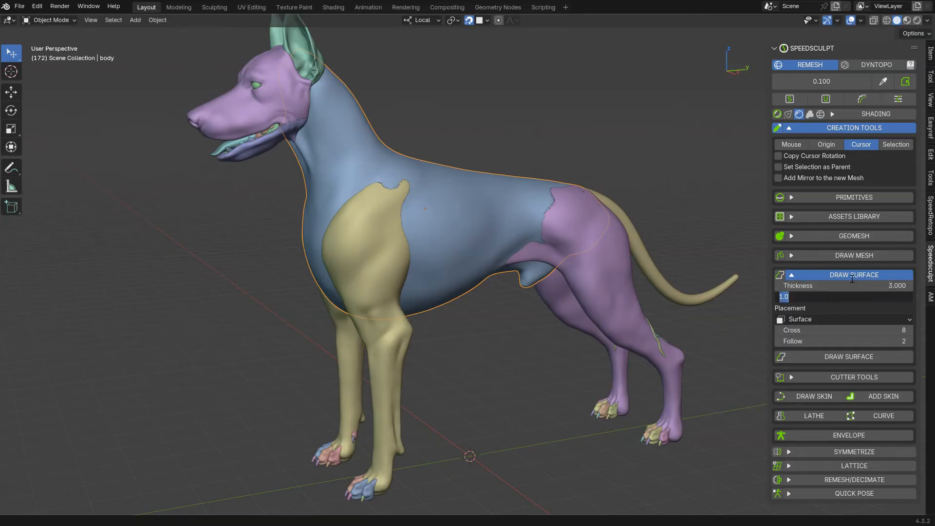
key("Return")
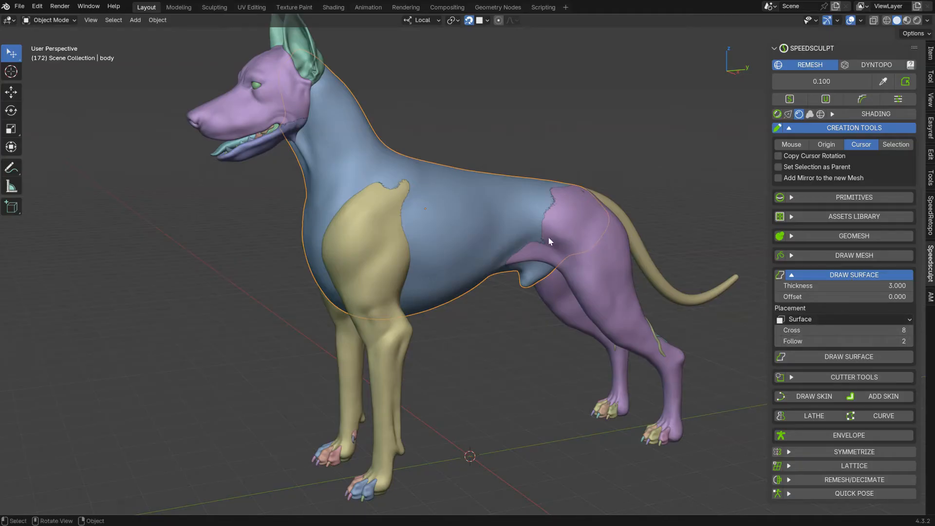
Create a surface on the dog's flank with Draw Surface from three roughly vertical strokes behind the shoulder
scroll(451, 249, "up", 3)
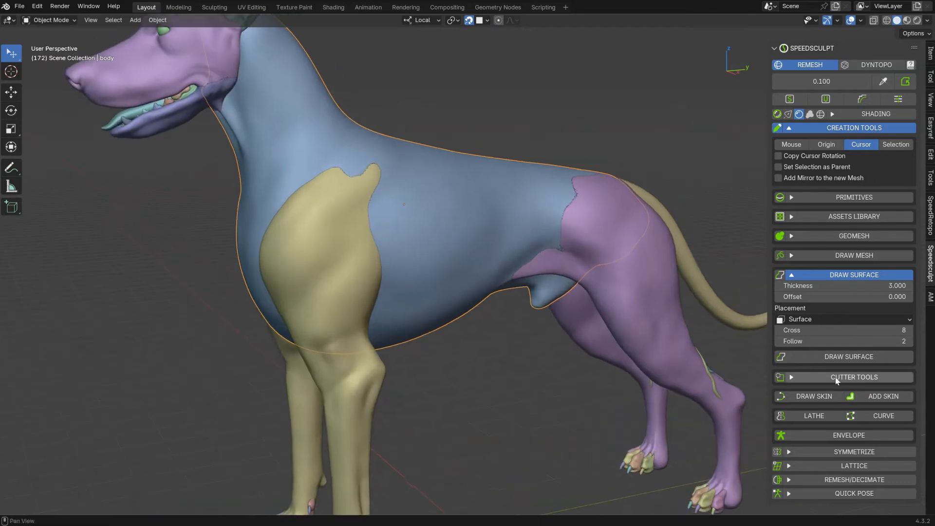
left_click(835, 359)
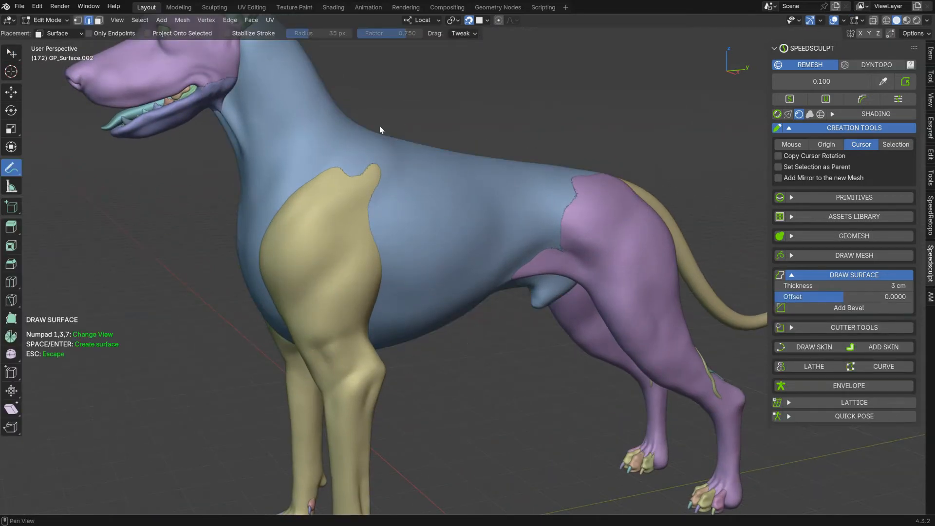
left_click_drag(390, 147, 380, 322)
left_click_drag(441, 164, 447, 296)
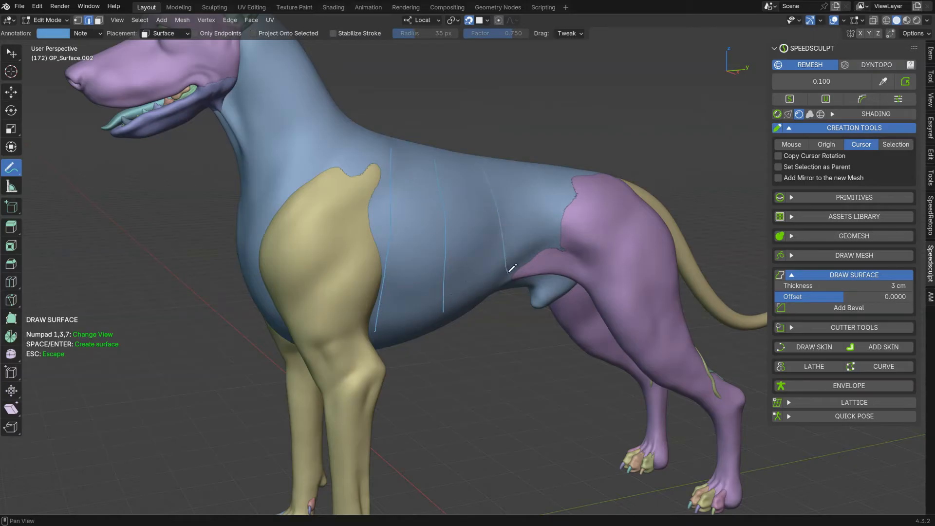
mouse_move(499, 173)
middle_mouse_down()
mouse_move(452, 212)
mouse_move(414, 220)
mouse_move(492, 219)
mouse_move(506, 293)
mouse_move(439, 209)
mouse_move(411, 140)
mouse_move(451, 218)
mouse_move(475, 107)
middle_mouse_up()
key("Return")
scroll(437, 206, "up", 2)
middle_click_drag(437, 201, 565, 218)
middle_click_drag(508, 187, 505, 237, "shift")
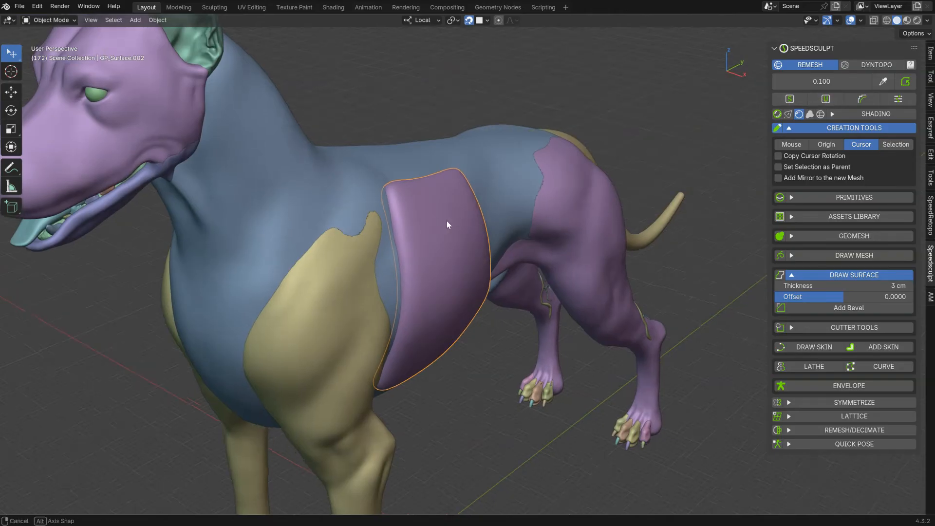
middle_click_drag(447, 221, 447, 218)
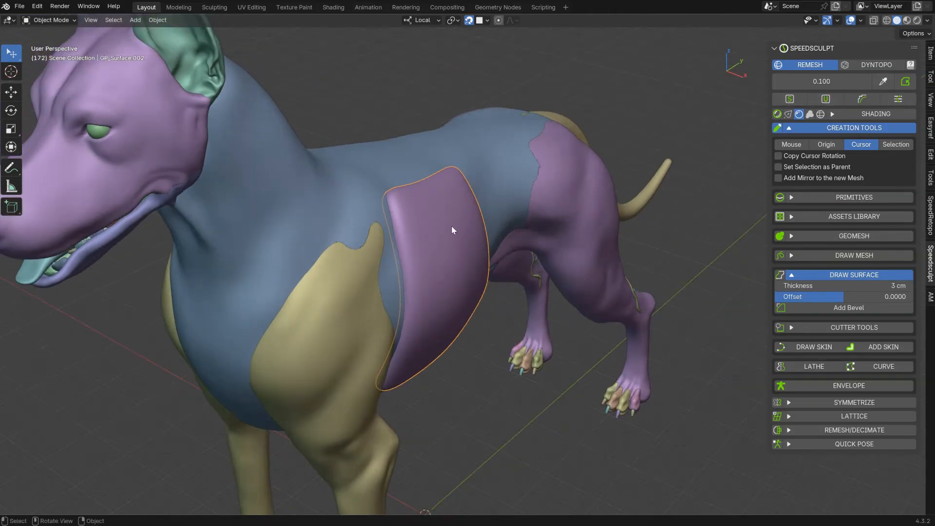
Check the flank surface's base mesh by switching the viewport display of its Solidify and Subsurf modifiers off and back on
key("space")
left_click(486, 229)
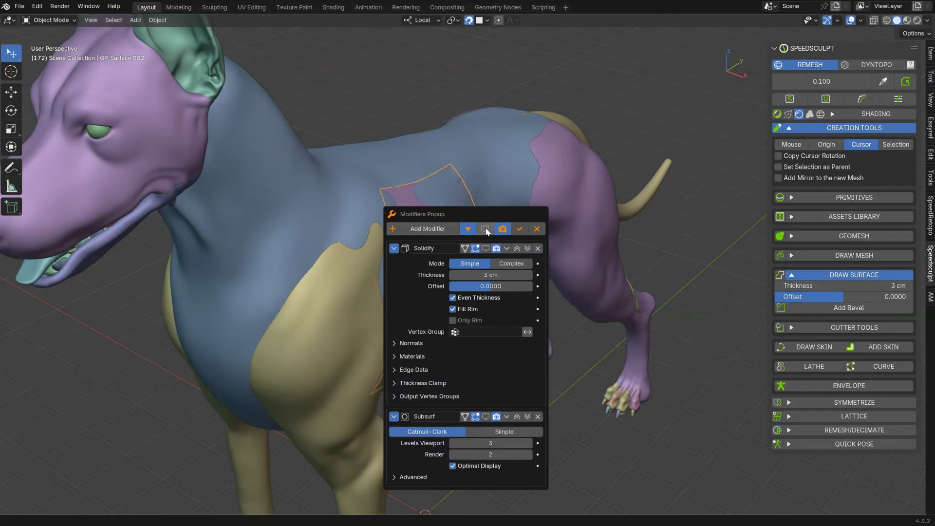
left_click_drag(470, 215, 617, 188)
left_click(638, 202)
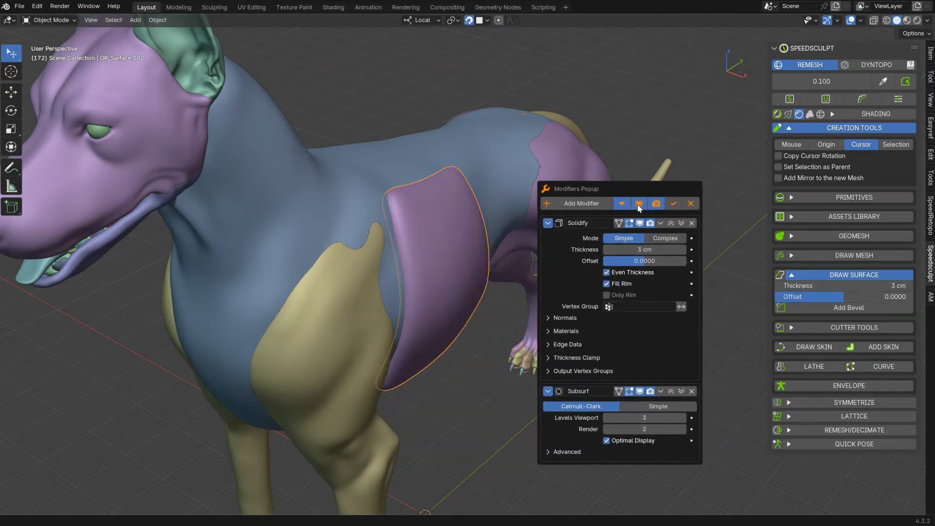
Adjust the flank surface to a thickness of 3.68 cm and an offset of 0.1045, and add a bevel
middle_click_drag(460, 248, 427, 234)
mouse_move(823, 286)
left_mouse_down()
mouse_move(878, 302)
mouse_move(850, 298)
left_mouse_up()
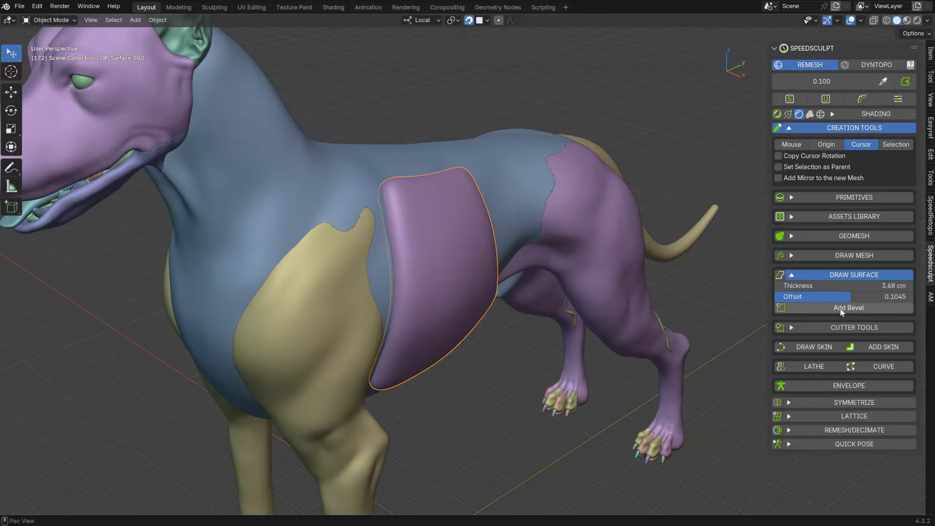
left_click(845, 309)
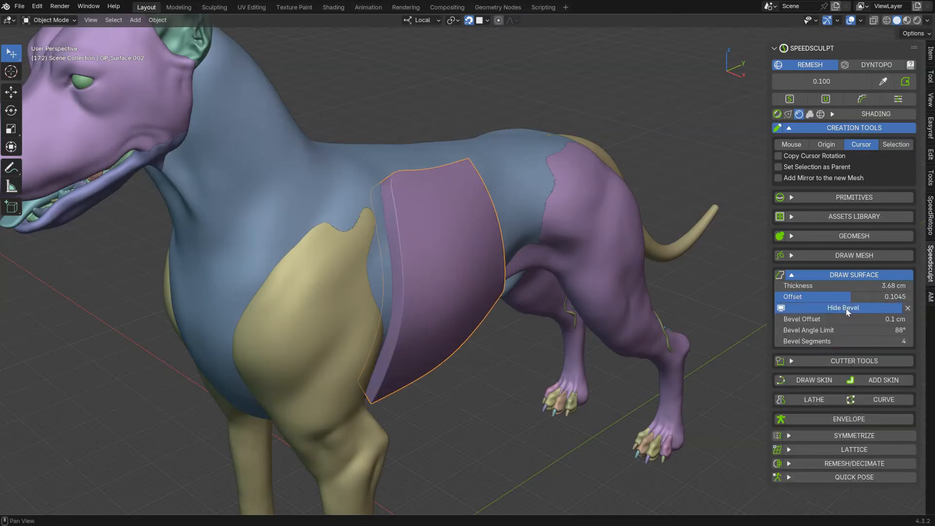
Move the flank surface's upper corner vertices in Edit Mode to round off its corners, and return to Object Mode
middle_click_drag(502, 210, 434, 223)
key("Tab")
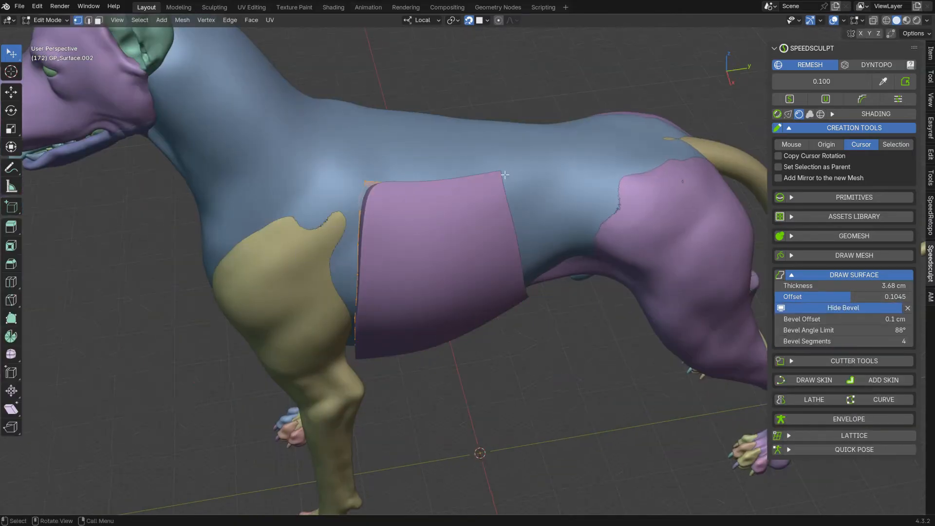
middle_click_drag(515, 183, 464, 190)
left_click(528, 201)
middle_click_drag(528, 204, 551, 180)
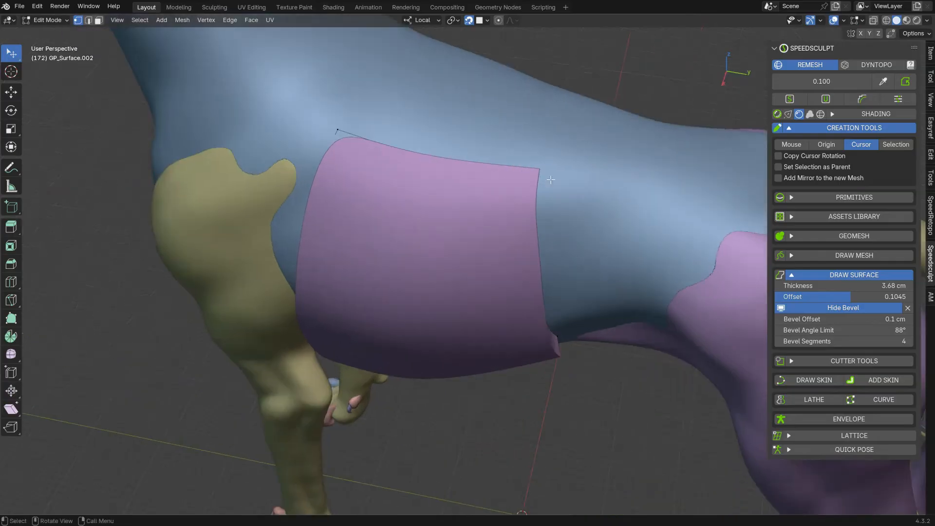
left_click_drag(540, 172, 527, 180)
middle_click_drag(492, 212, 539, 182)
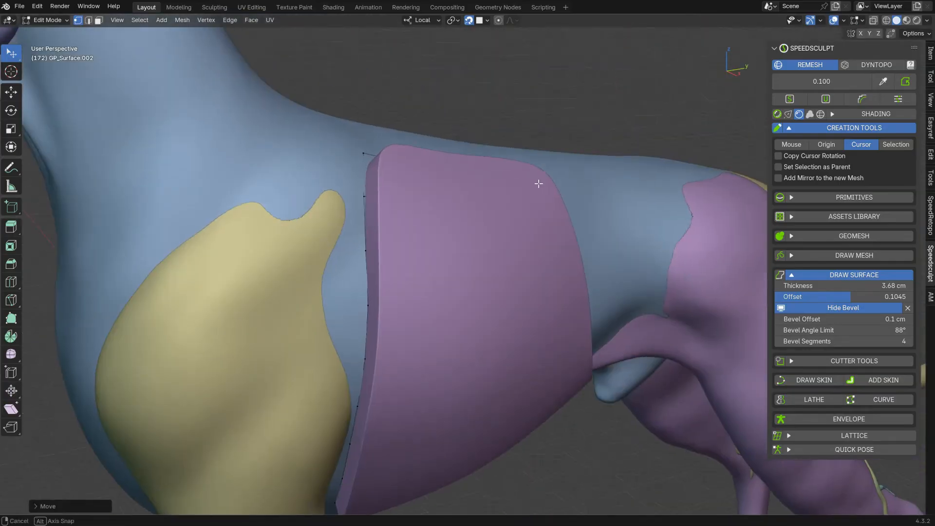
key("Tab")
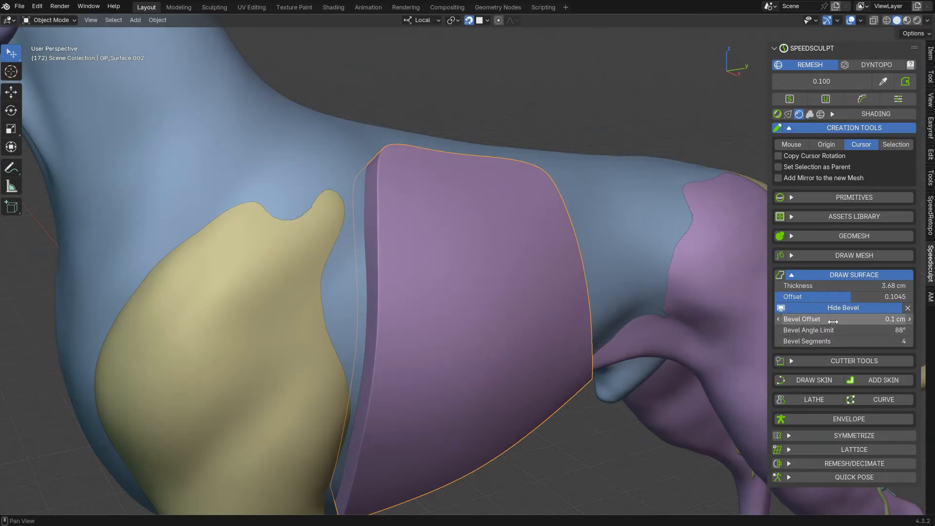
Adjust the flank surface's bevel offset, and delete the surface
left_click_drag(827, 320, 856, 321)
middle_click_drag(522, 259, 486, 307)
key("Delete")
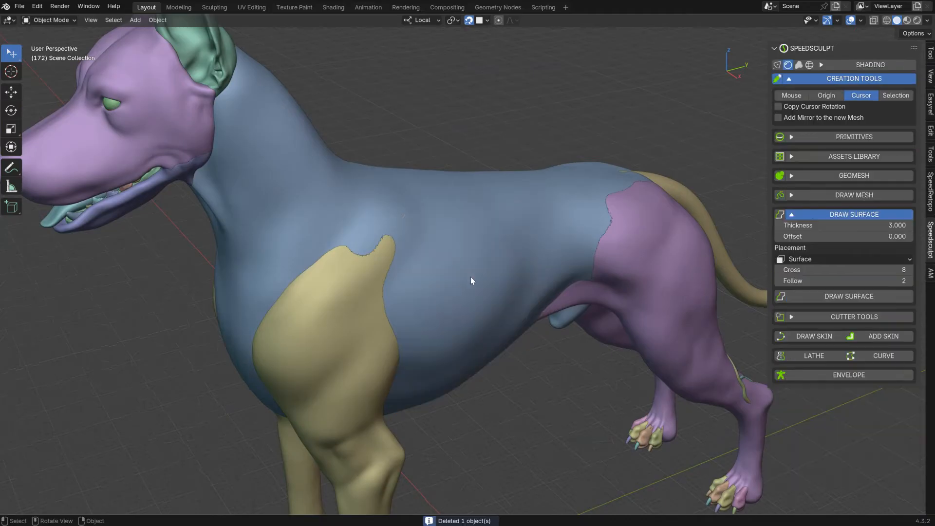
Select the body and enable the S and U options for remeshing
left_click(470, 276)
scroll(466, 277, "up", 3)
left_click(827, 100)
left_click(789, 99)
middle_click_drag(624, 238, 506, 234)
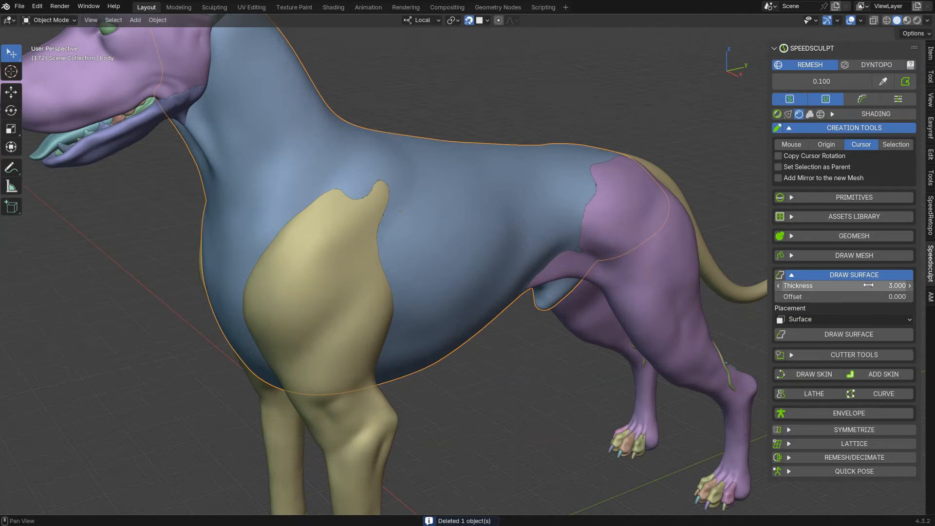
Create a remeshed Draw Surface on the flank from three shorter strokes
left_click(825, 336)
left_click_drag(415, 252, 414, 283)
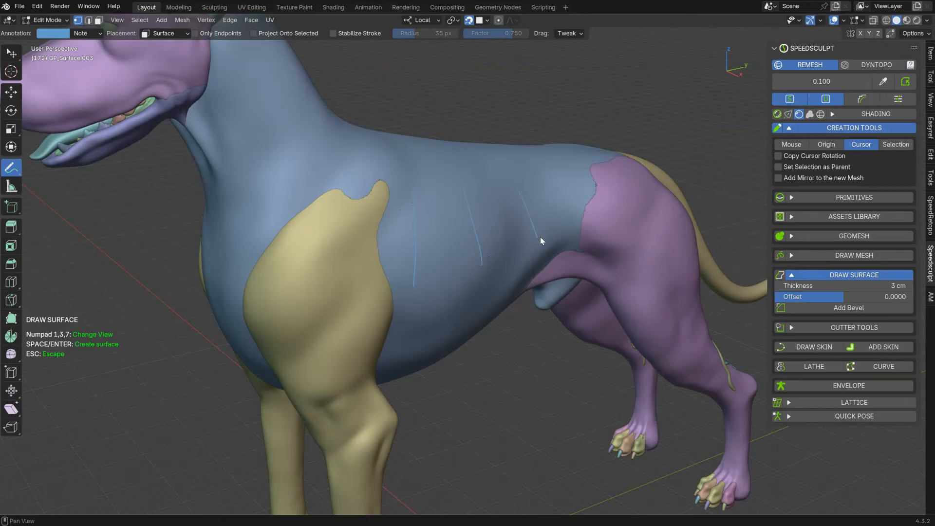
key("Return")
middle_click_drag(538, 236, 501, 238)
Turn on the viewport wireframe to examine the flank surface's topology against the body, and delete the surface
key("z")
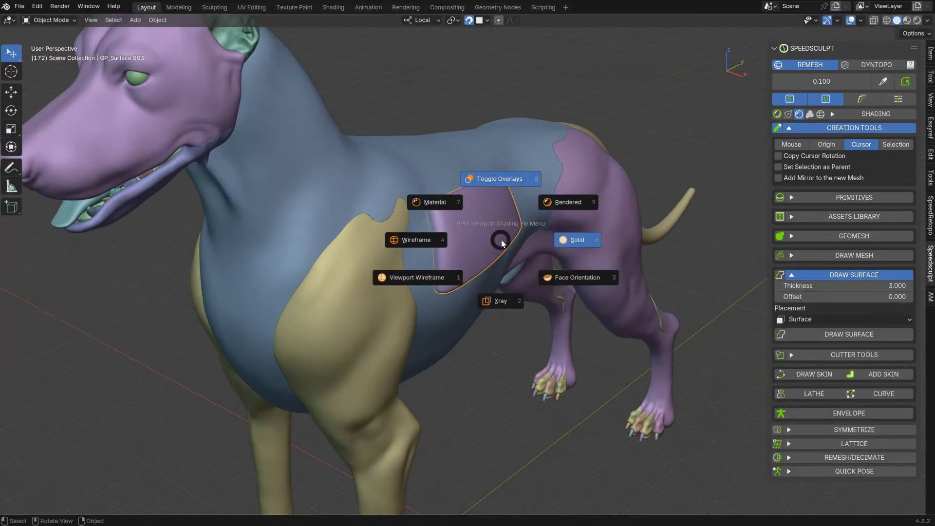
left_click(439, 275)
mouse_move(465, 267)
middle_mouse_down()
mouse_move(433, 253)
mouse_move(465, 161)
mouse_move(458, 212)
middle_mouse_up()
middle_click_drag(458, 212, 450, 194, "ctrl")
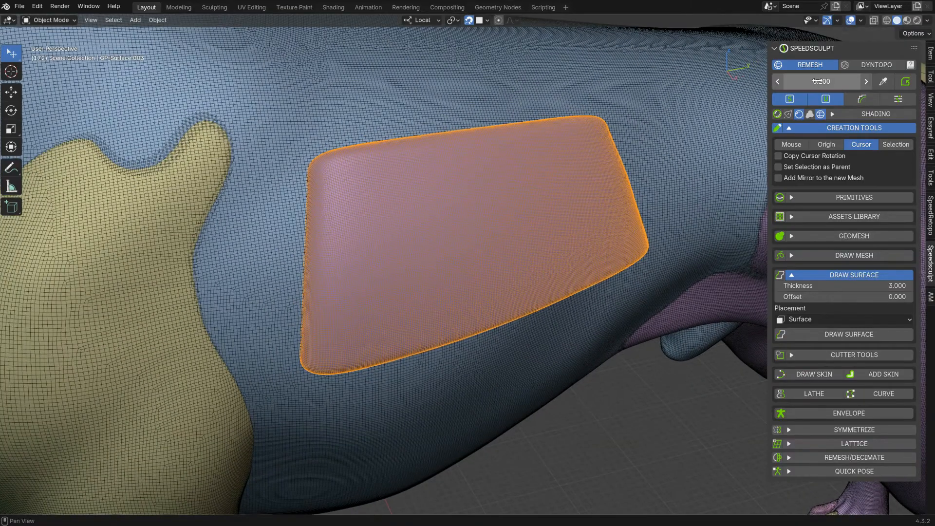
scroll(448, 258, "down", 5)
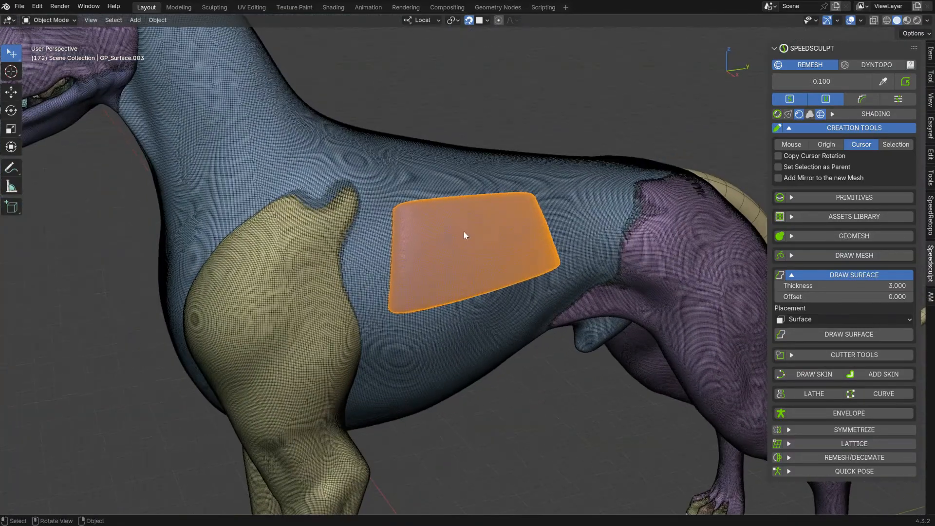
key("Delete")
Delete the back-leg mesh and place the 3D cursor at the dog's hip
scroll(487, 228, "down", 5)
middle_click_drag(463, 202, 517, 229)
left_click(554, 256)
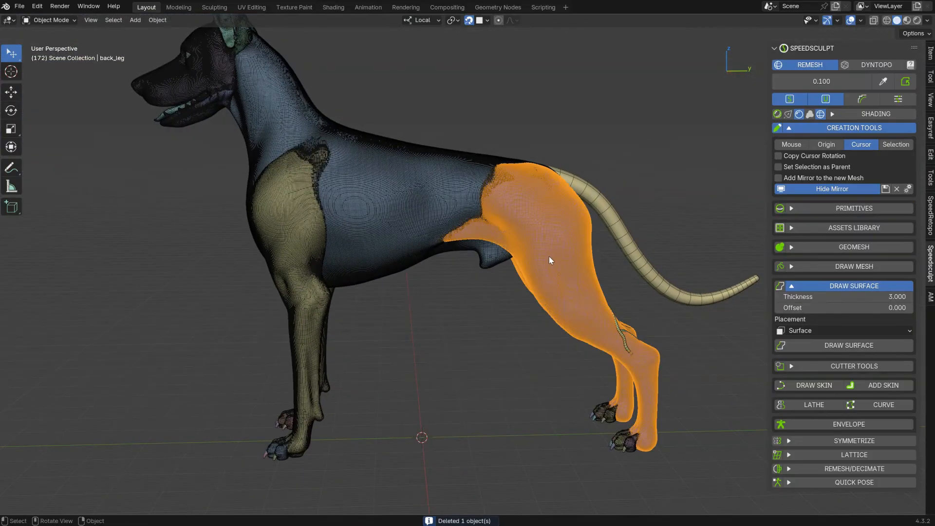
key("Delete")
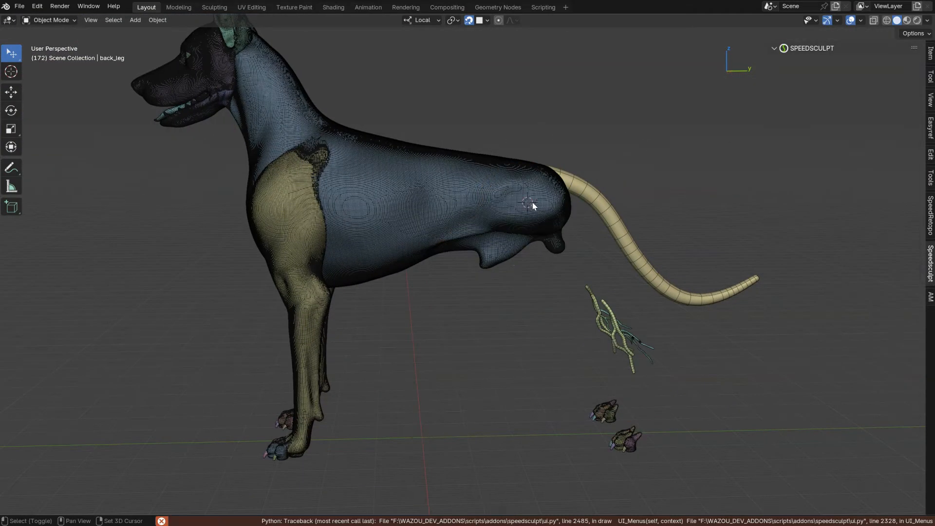
Select the body in the right orthographic view and set the Draw Surface placement to Cursor
key("KP_3")
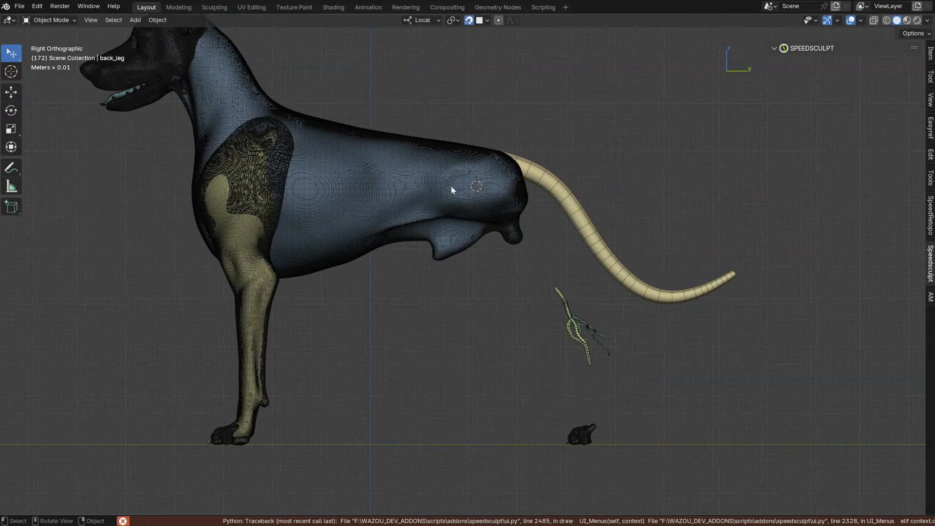
left_click(451, 187)
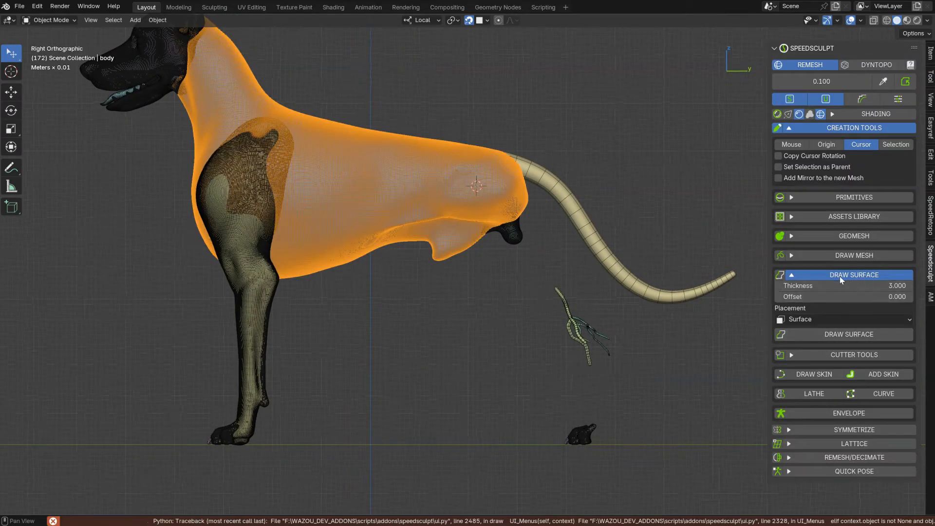
left_click(811, 320)
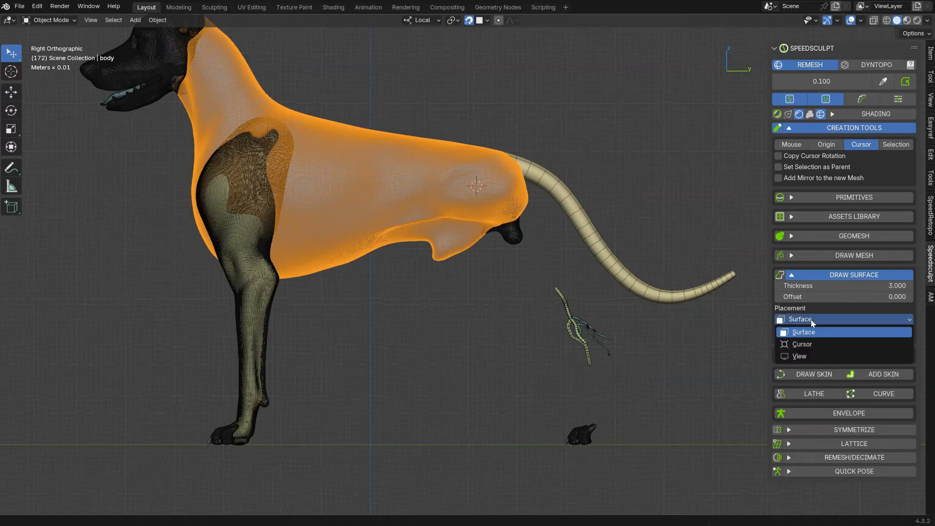
left_click(803, 345)
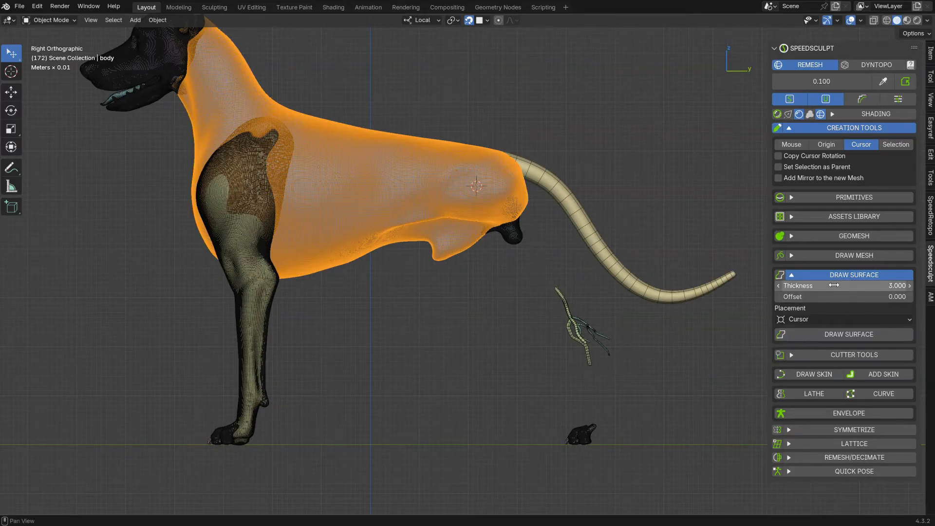
Set the Draw Surface thickness to 5 and the remesh value to 0.2
left_click(837, 288)
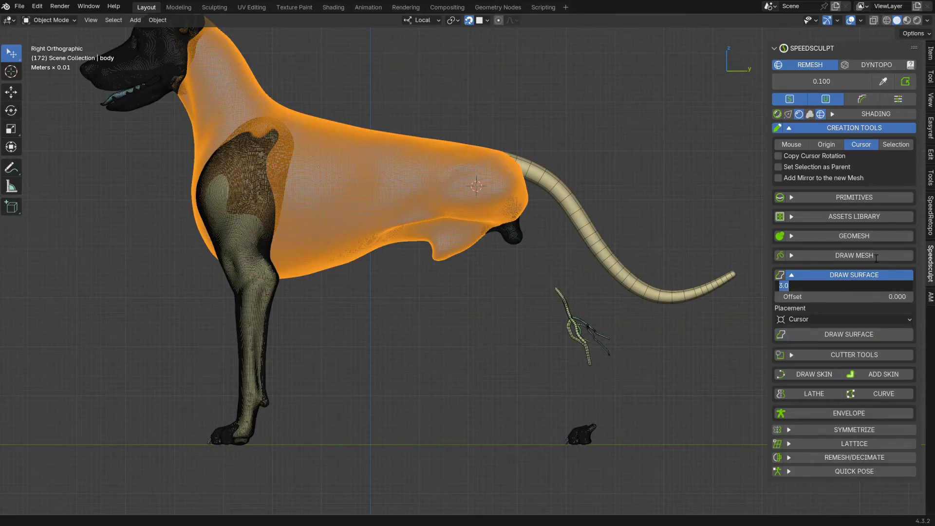
type("5")
key("Return")
left_click(826, 82)
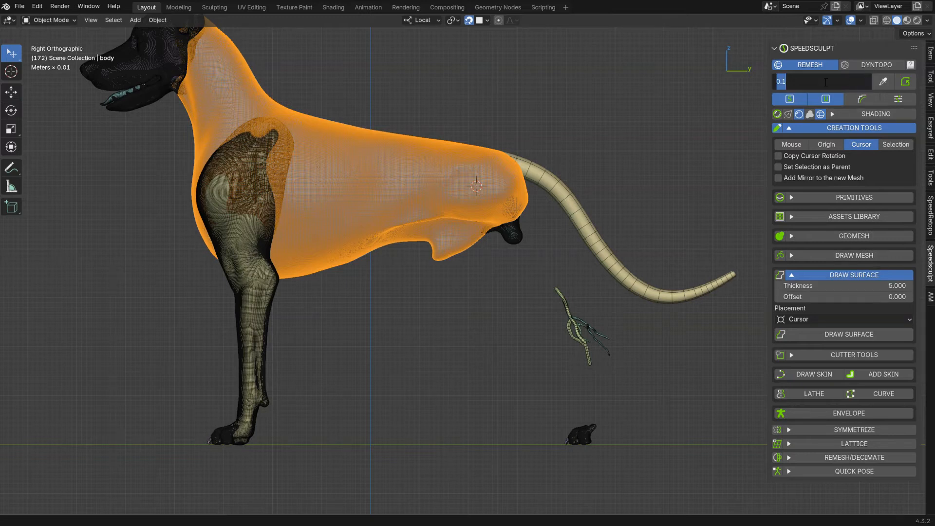
key("BackSpace")
type(".2")
key("Return")
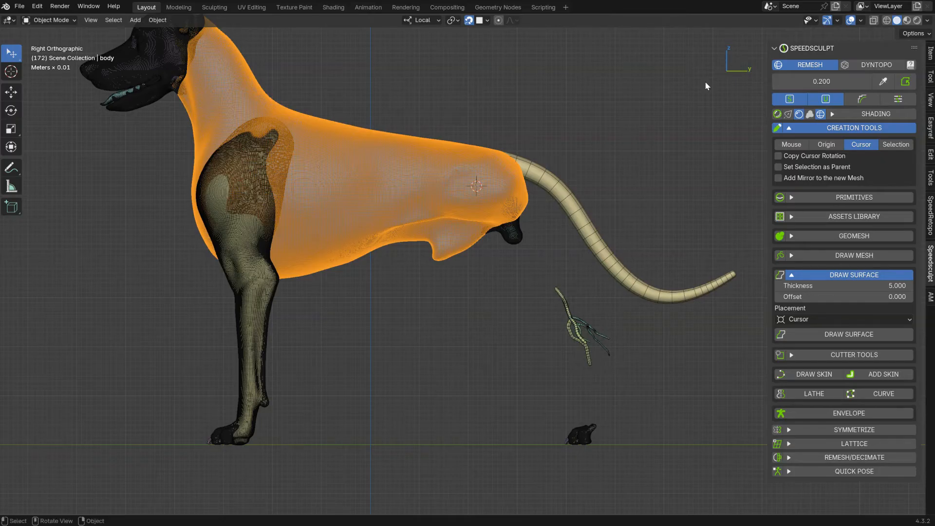
Draw the back leg's front and rear outlines from the hip down to the paw with Draw Surface and generate the mesh
left_click(830, 336)
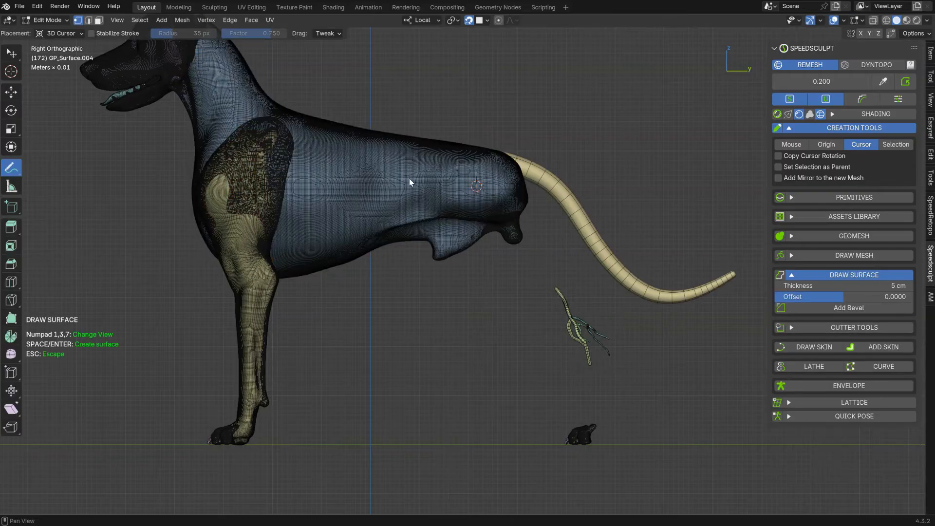
mouse_move(418, 185)
left_mouse_down()
mouse_move(584, 338)
mouse_move(600, 422)
left_mouse_up()
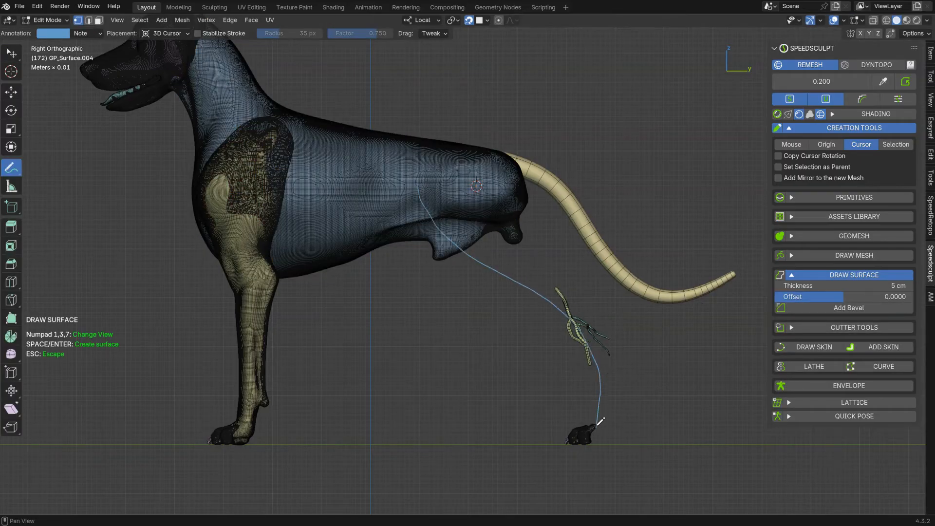
left_click_drag(485, 154, 544, 197)
left_click_drag(612, 321, 623, 388)
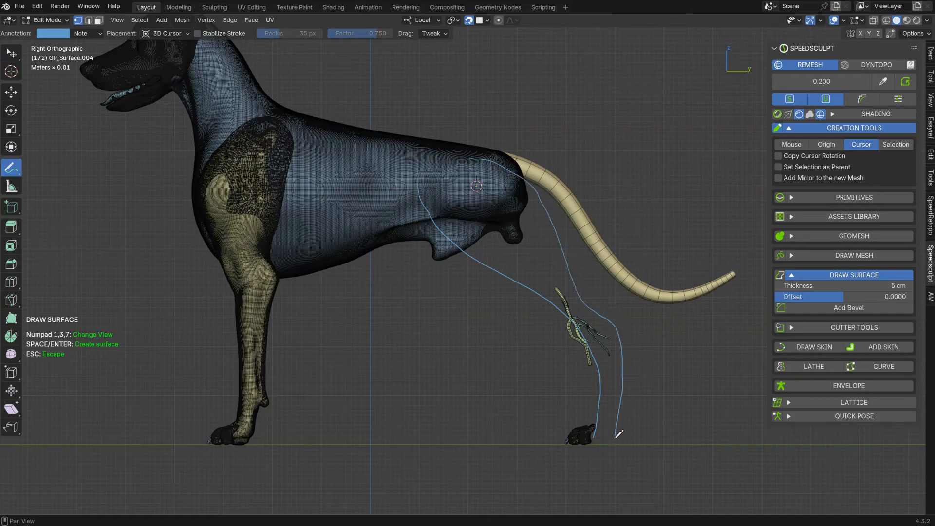
key("Return")
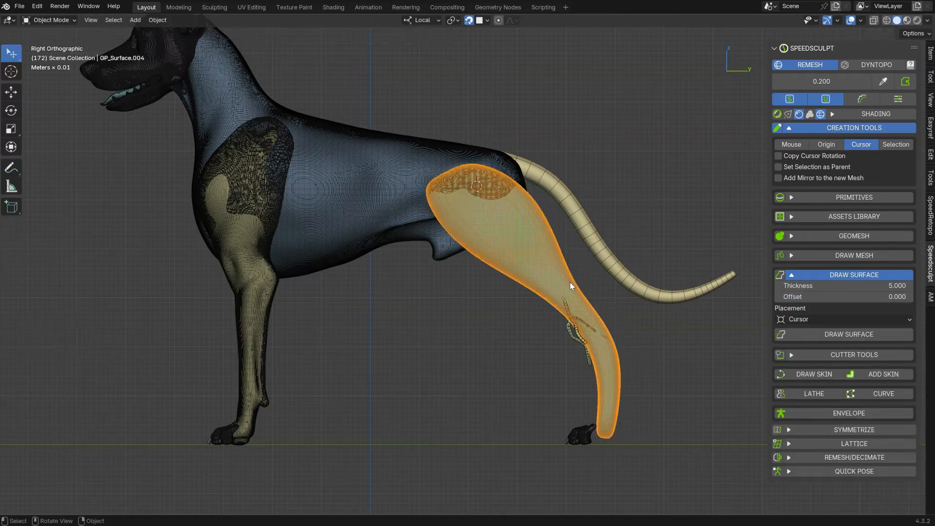
mouse_move(568, 283)
middle_mouse_down()
mouse_move(438, 298)
mouse_move(488, 309)
mouse_move(626, 291)
mouse_move(500, 218)
mouse_move(535, 271)
mouse_move(476, 244)
mouse_move(512, 255)
middle_mouse_up()
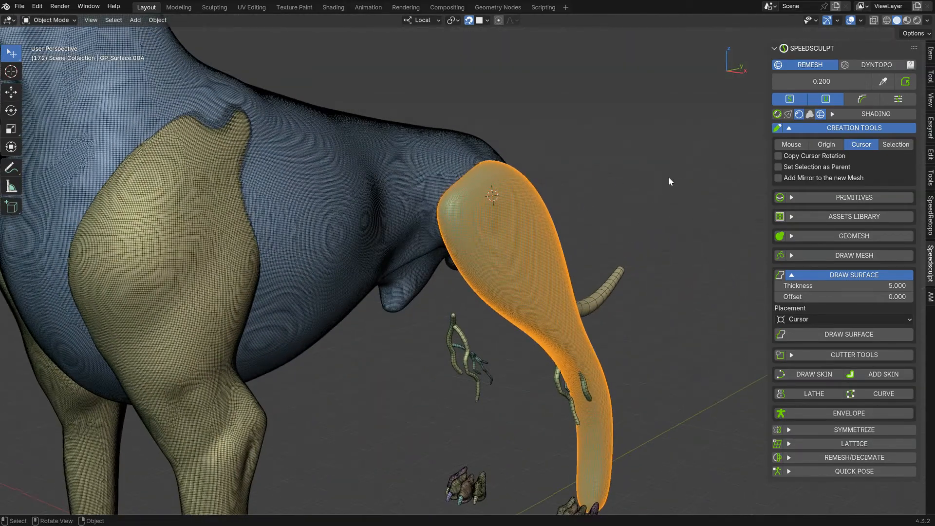
Enable mirroring for new meshes with the body as X-axis mirror object and add the mirror to the leg surface
left_click(360, 228)
left_click(778, 178)
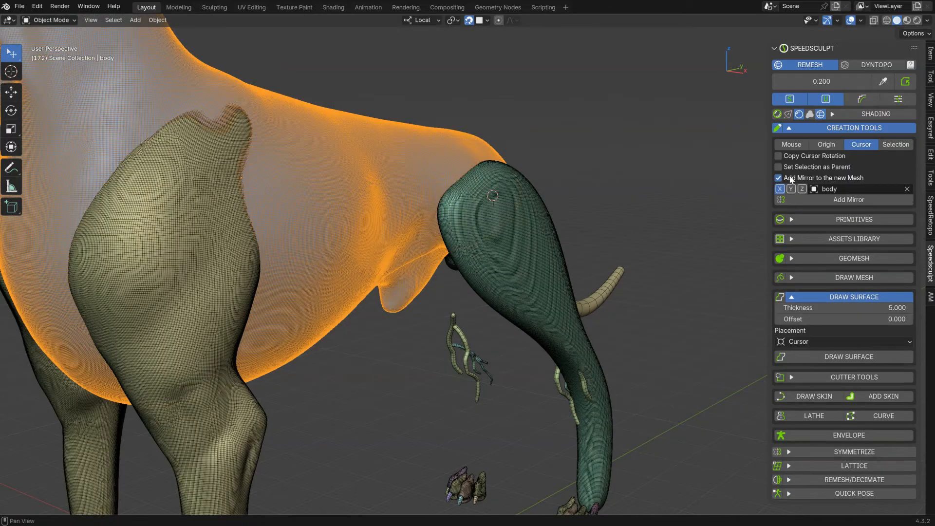
left_click(512, 233)
left_click(828, 199)
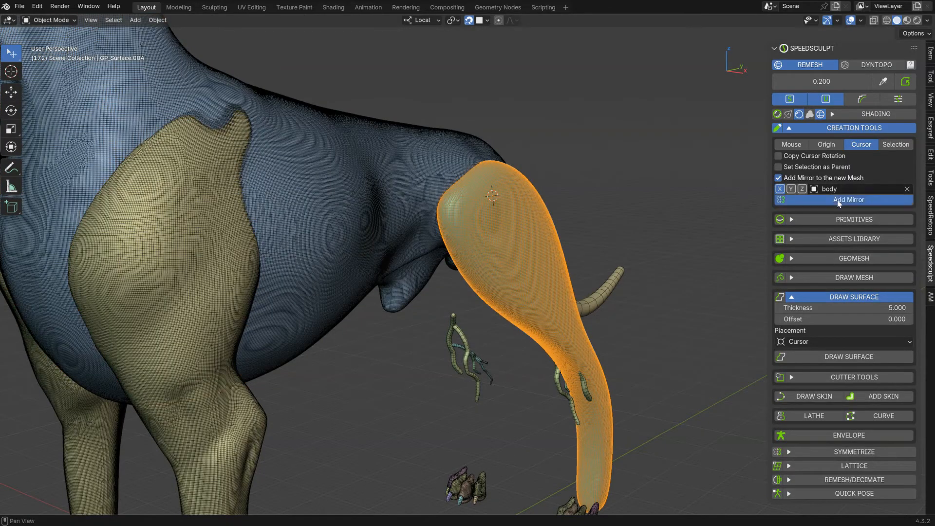
Enlarge the Grab brush radius to 399 px in Sculpt Mode and reshape the leg's thigh around the dog's hip
mouse_move(481, 237)
middle_mouse_down()
mouse_move(343, 261)
mouse_move(382, 216)
mouse_move(463, 263)
mouse_move(502, 322)
middle_mouse_up()
key("ctrl+Tab")
left_click(430, 185)
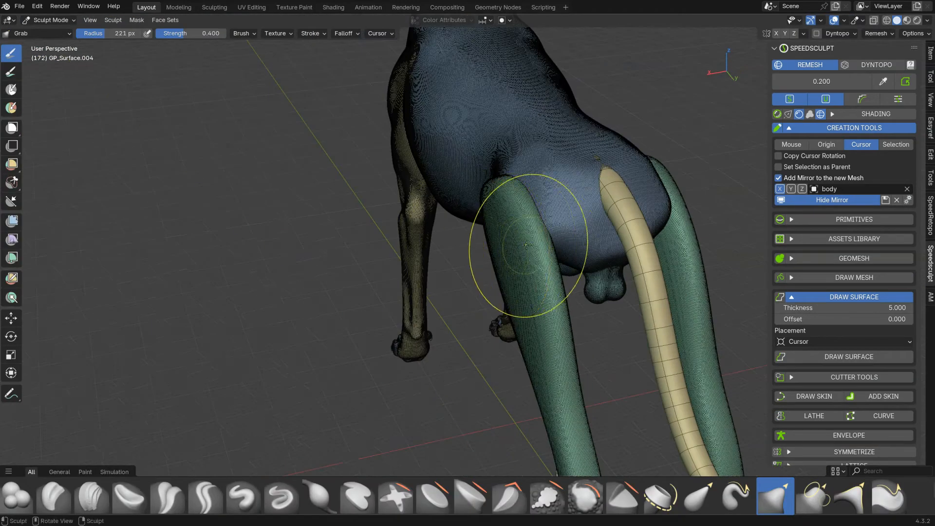
key("f")
left_click(662, 235)
mouse_move(490, 177)
left_mouse_down()
mouse_move(535, 172)
mouse_move(522, 229)
mouse_move(533, 212)
left_mouse_up()
scroll(514, 193, "up", 3)
left_click_drag(582, 209, 568, 213)
middle_click_drag(666, 229, 625, 212)
left_click_drag(642, 236, 636, 195)
left_click_drag(616, 162, 610, 156)
middle_click_drag(568, 160, 612, 156)
left_click_drag(567, 165, 551, 151)
middle_click_drag(549, 150, 573, 148)
left_click_drag(478, 152, 461, 135)
left_click_drag(452, 146, 442, 131)
scroll(603, 203, "down", 3)
Return to Object Mode and delete the mirrored back-leg surface
middle_click_drag(619, 312, 565, 234, "shift")
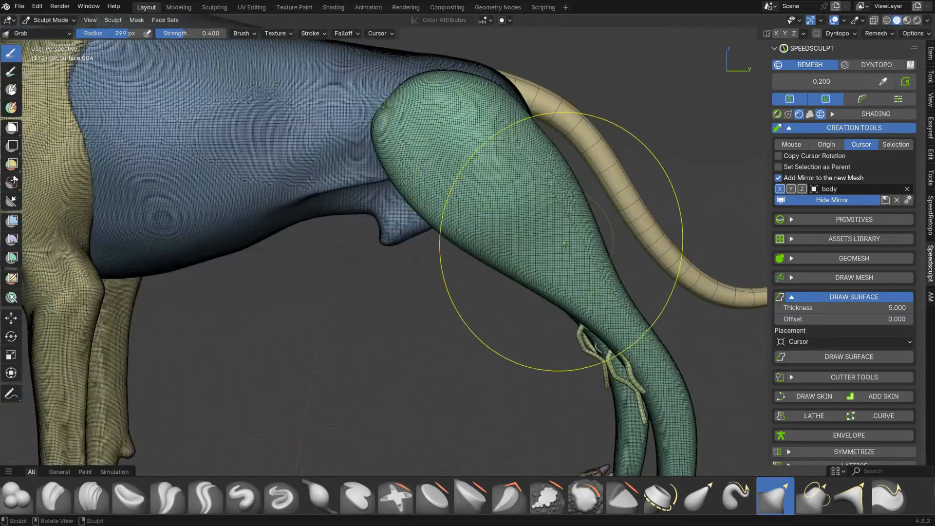
middle_click_drag(667, 349, 626, 188, "shift")
scroll(616, 195, "down", 3)
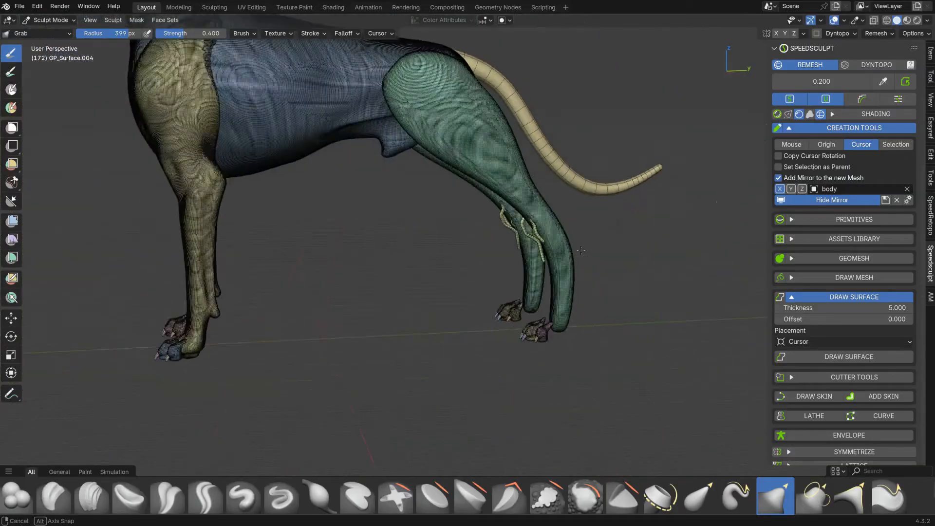
middle_click_drag(516, 268, 583, 288)
key("ctrl+Tab")
mouse_move(555, 194)
middle_mouse_down()
mouse_move(434, 239)
mouse_move(465, 240)
mouse_move(480, 219)
mouse_move(604, 197)
middle_mouse_up()
key("Delete")
Select the dog's body and open the Draw Surface placement options
scroll(441, 226, "up", 3)
left_click(399, 215)
scroll(438, 213, "up", 2)
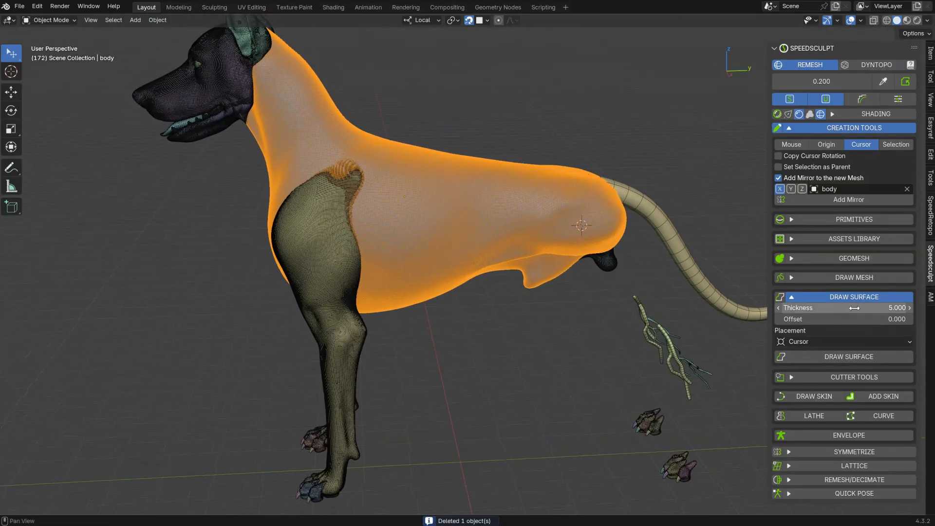
left_click(802, 342)
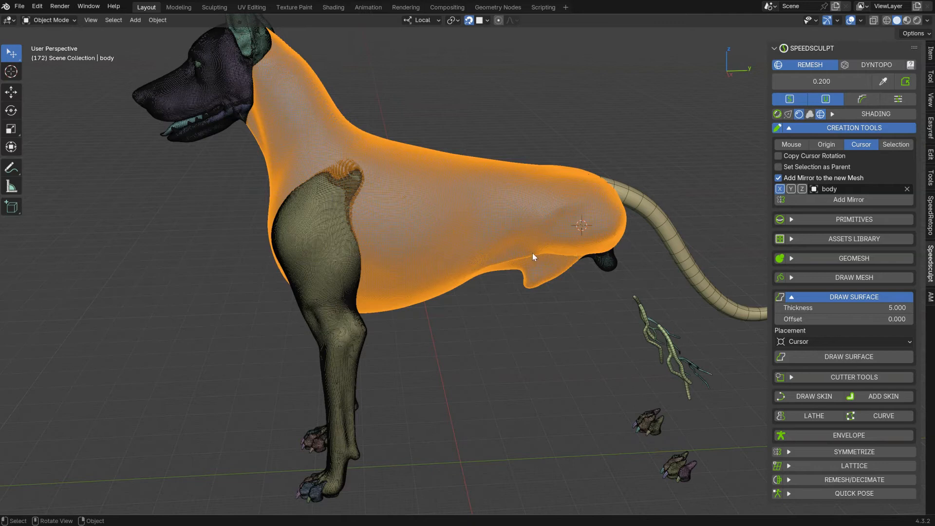
Sketch trial annotation strokes from above the dog's back down to the hindquarters, view them from several angles and clear them
left_click_drag(569, 91, 491, 200)
left_click_drag(638, 96, 679, 188)
middle_click_drag(560, 141, 674, 109)
middle_click_drag(691, 167, 531, 168)
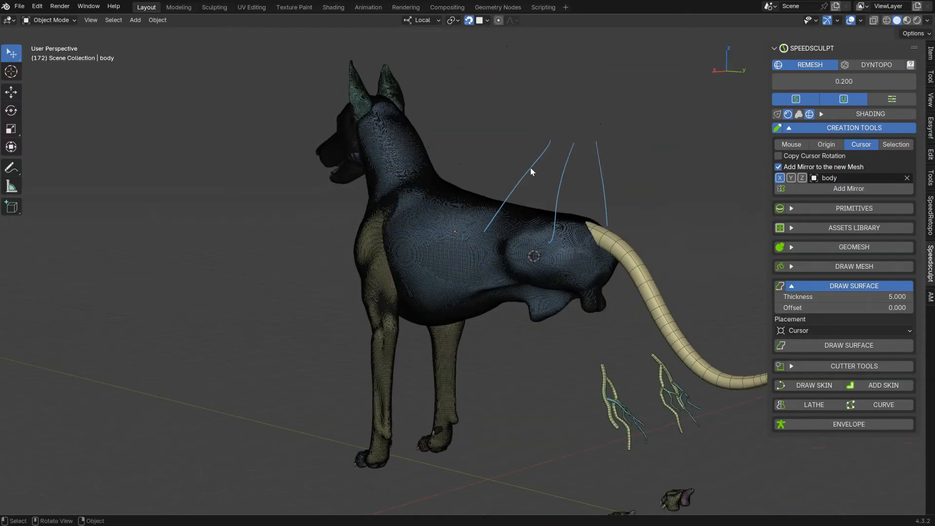
mouse_move(579, 133)
right_mouse_down()
mouse_move(578, 107)
mouse_move(535, 279)
mouse_move(579, 171)
mouse_move(613, 216)
right_mouse_up()
middle_click_drag(613, 216, 546, 210)
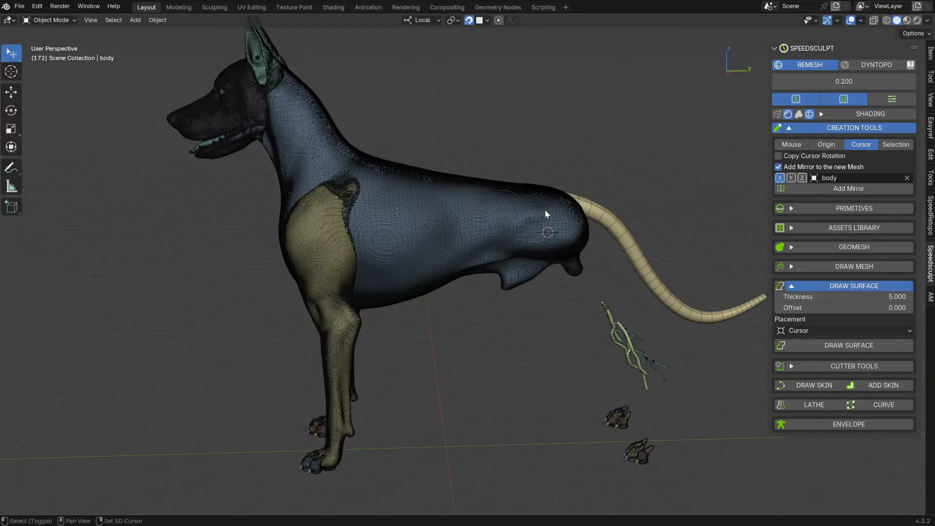
Select the body and unhide the original back_leg object in the scene hierarchy
left_click(522, 242)
key("shift+o")
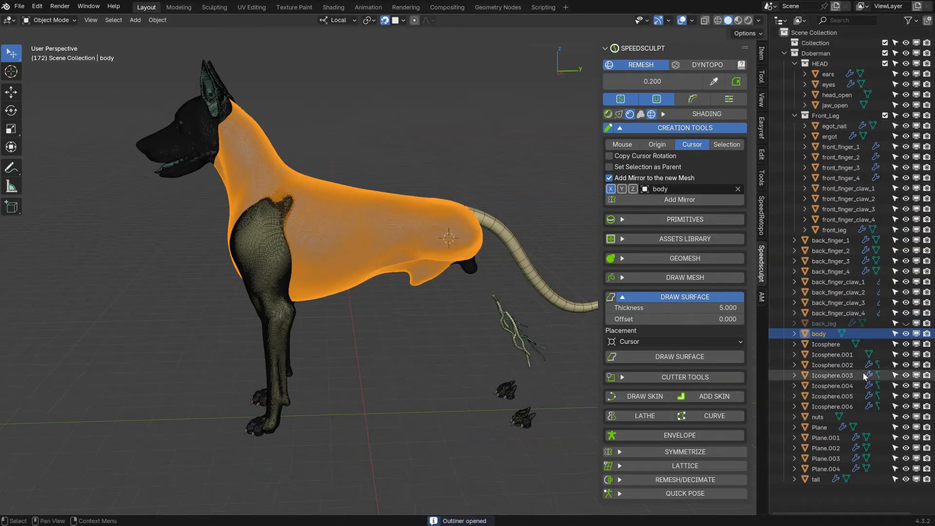
left_click(906, 323)
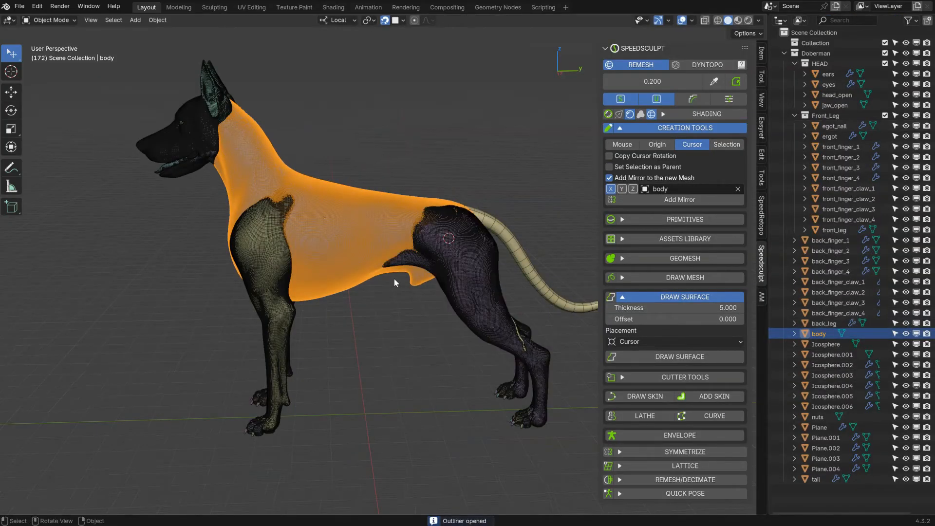
key("shift+o")
key("z")
left_click(406, 300)
middle_click_drag(510, 288, 490, 286)
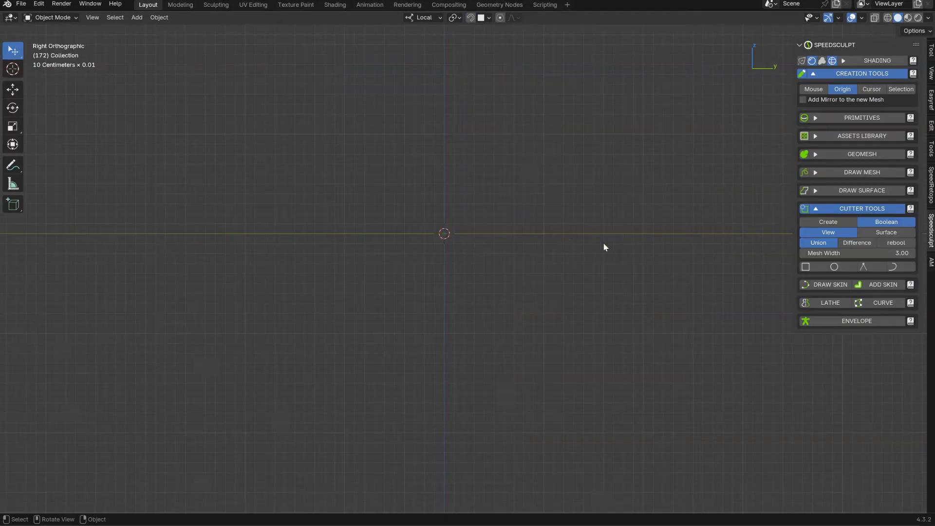
Set the Cutter Tools to Create with a mesh width of 1 and draw a nearly square block over the world origin
left_click(829, 223)
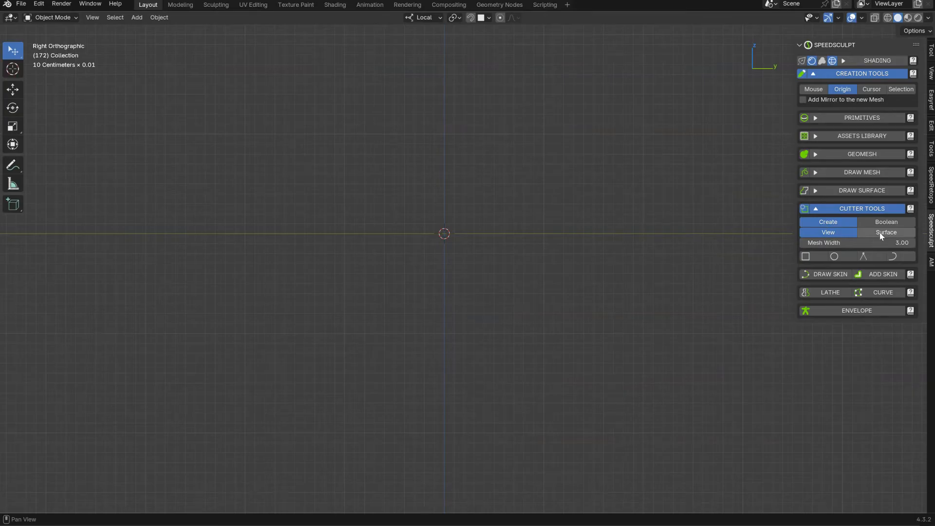
left_click(855, 243)
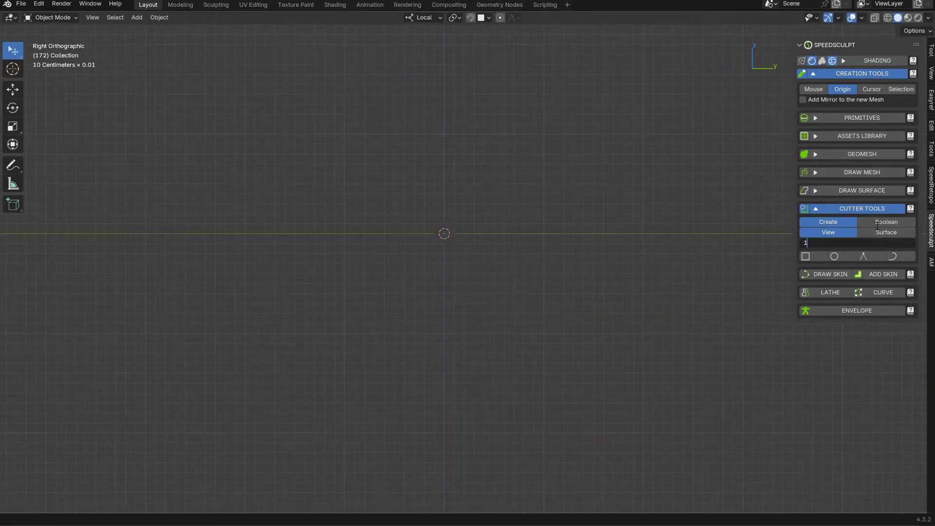
key("Return")
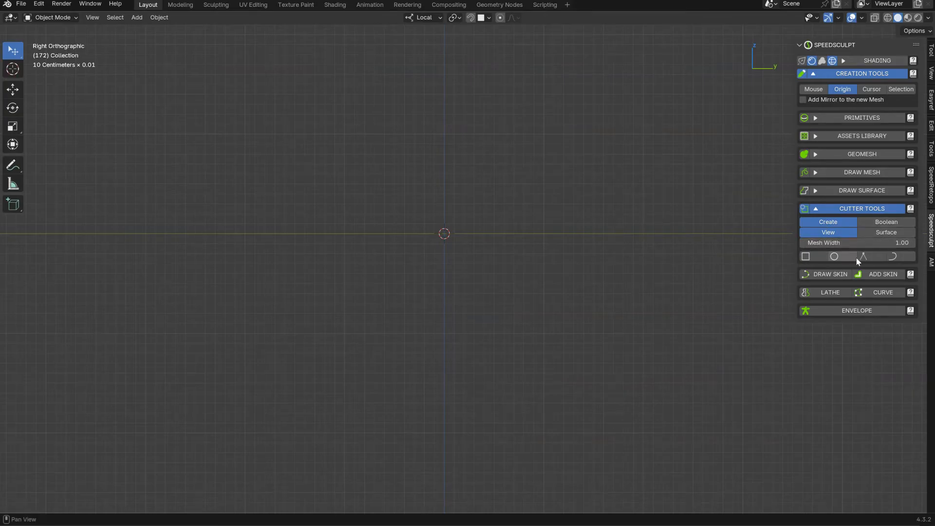
left_click(806, 256)
left_click_drag(284, 171, 469, 344)
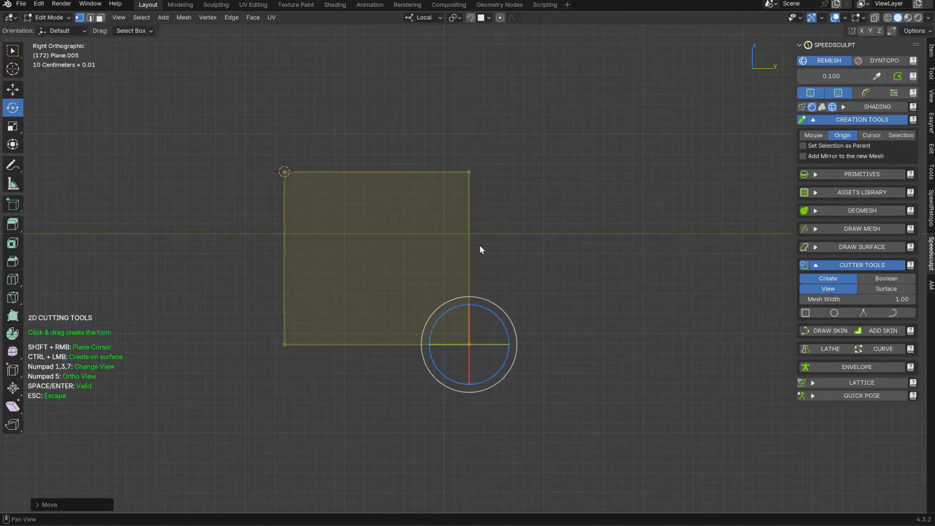
key("Return")
mouse_move(478, 250)
middle_mouse_down()
mouse_move(509, 262)
mouse_move(359, 265)
mouse_move(451, 258)
mouse_move(404, 229)
middle_mouse_up()
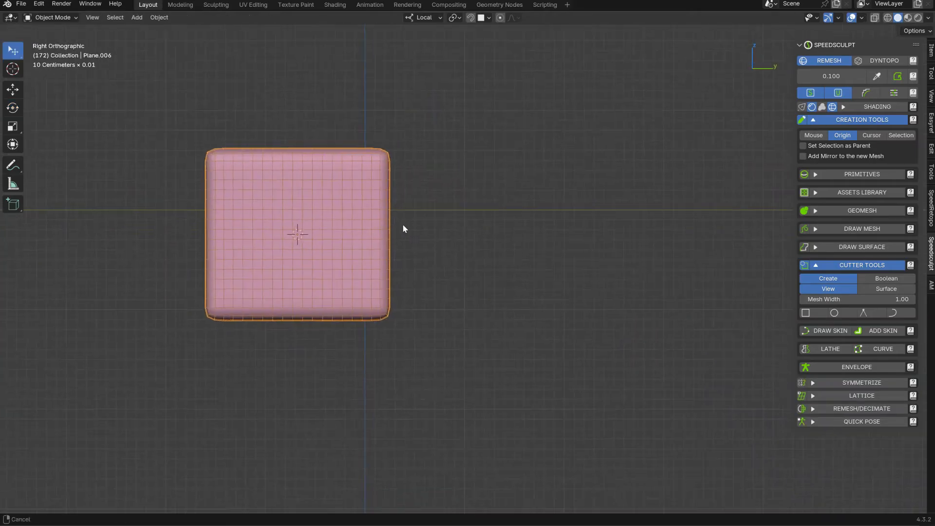
Create a round mesh beside the square block with the circle cutter
left_click(835, 314)
left_click_drag(465, 219, 548, 273)
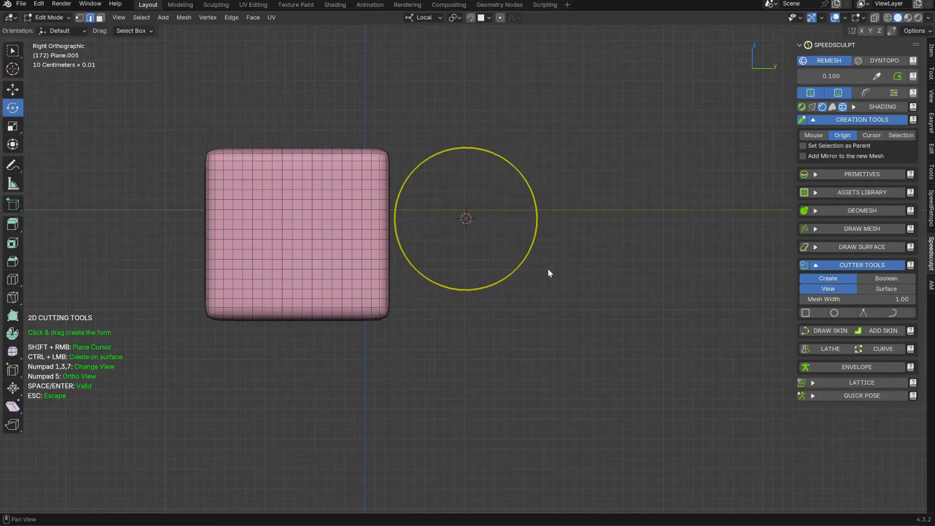
key("Return")
middle_click_drag(536, 255, 492, 226)
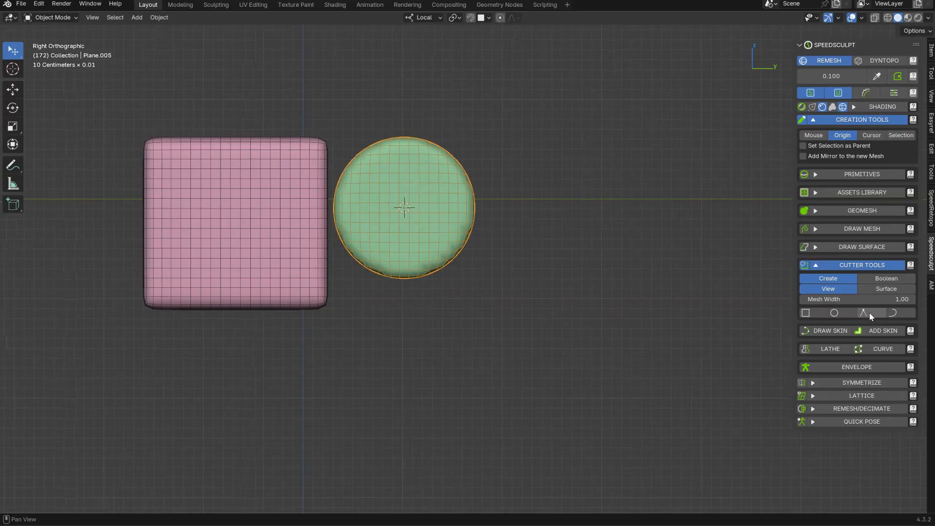
Create an L-shaped mesh with a sloped inner edge beside the round mesh by placing points with the Edge tool
left_click(870, 313)
left_click(515, 278)
left_click(514, 119)
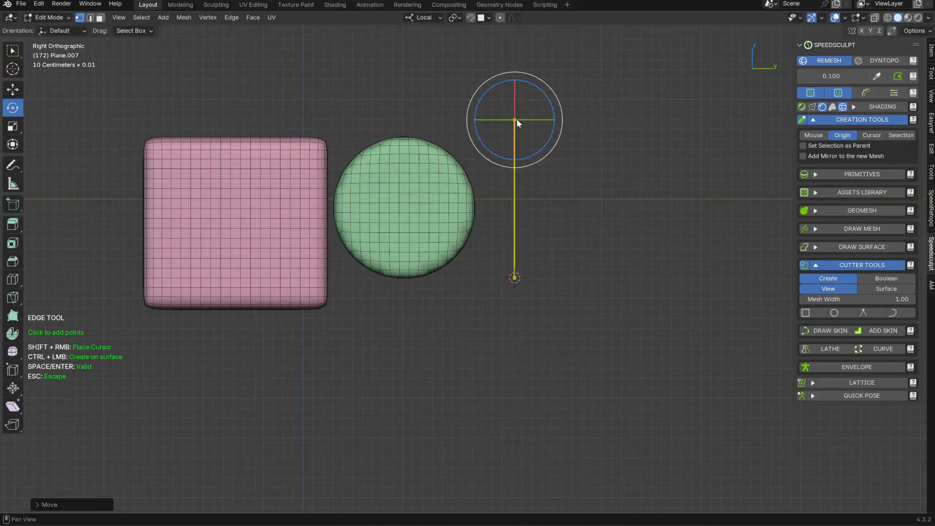
left_click(548, 119)
left_click(549, 184)
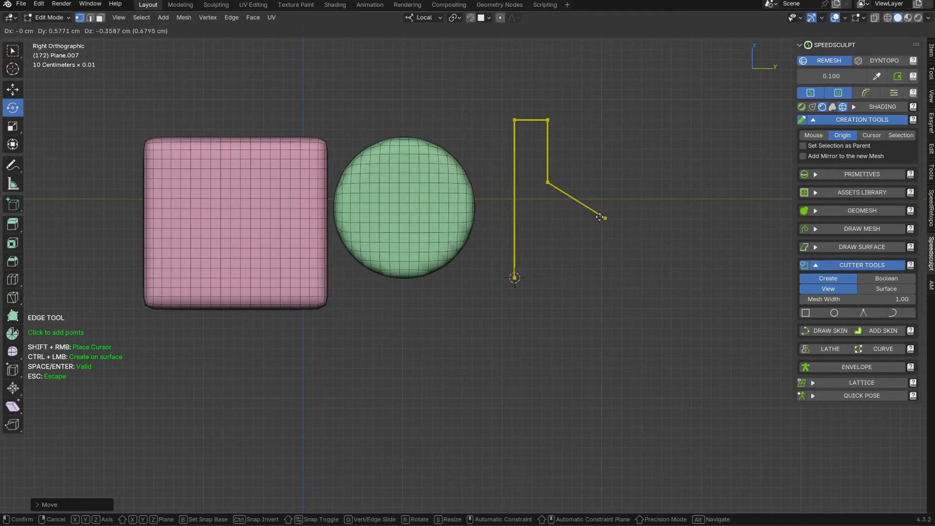
left_click(649, 248)
left_click(733, 249)
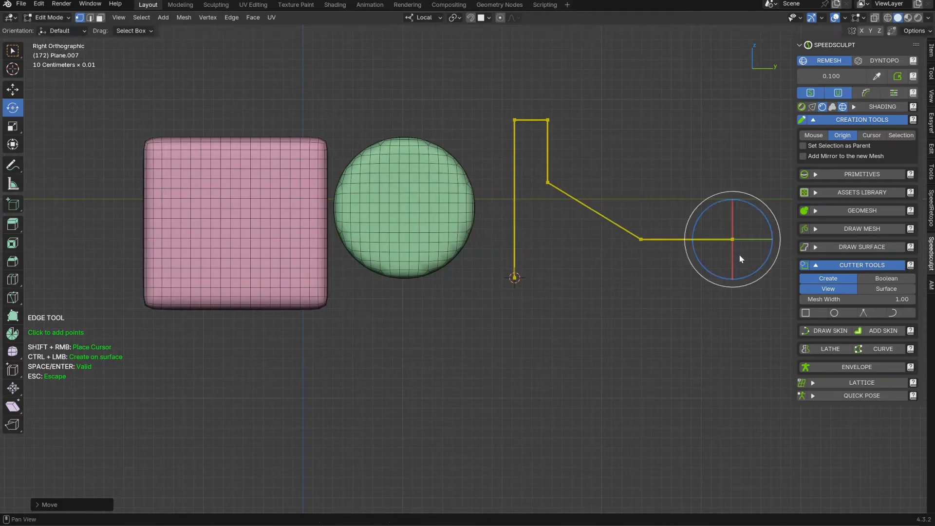
left_click(503, 295)
key("Return")
middle_click_drag(615, 201, 399, 194)
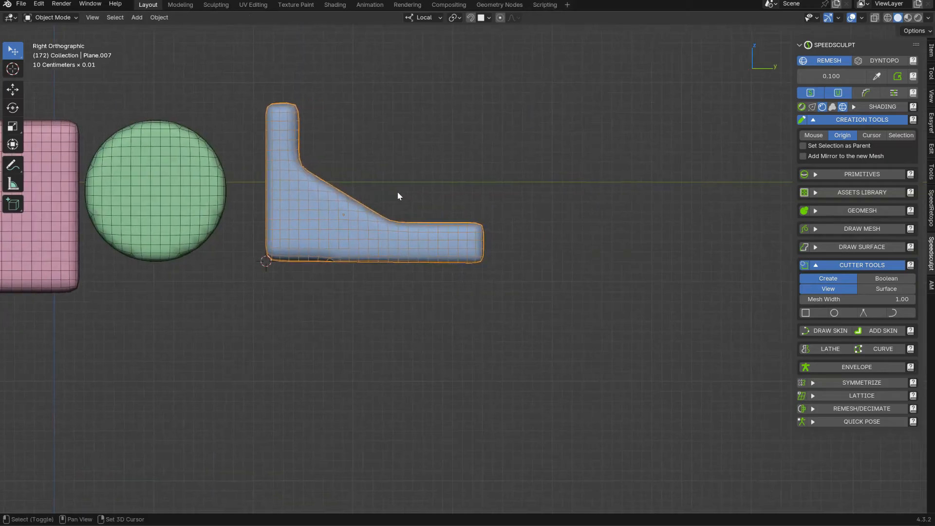
Draw another shape beside the L-shaped mesh with the curve cutter and generate its mesh
left_click(895, 314)
mouse_move(641, 293)
left_mouse_down()
mouse_move(407, 67)
mouse_move(766, 178)
mouse_move(695, 332)
left_mouse_up()
key("Return")
mouse_move(641, 265)
middle_mouse_down()
mouse_move(579, 228)
mouse_move(676, 242)
mouse_move(480, 248)
middle_mouse_up()
Select the square block and frame it in the right orthographic view
key("grave")
left_click(523, 235)
middle_click_drag(253, 232, 603, 230, "shift")
left_click(473, 248)
middle_click_drag(472, 248, 525, 209)
key("grave")
left_click(511, 251)
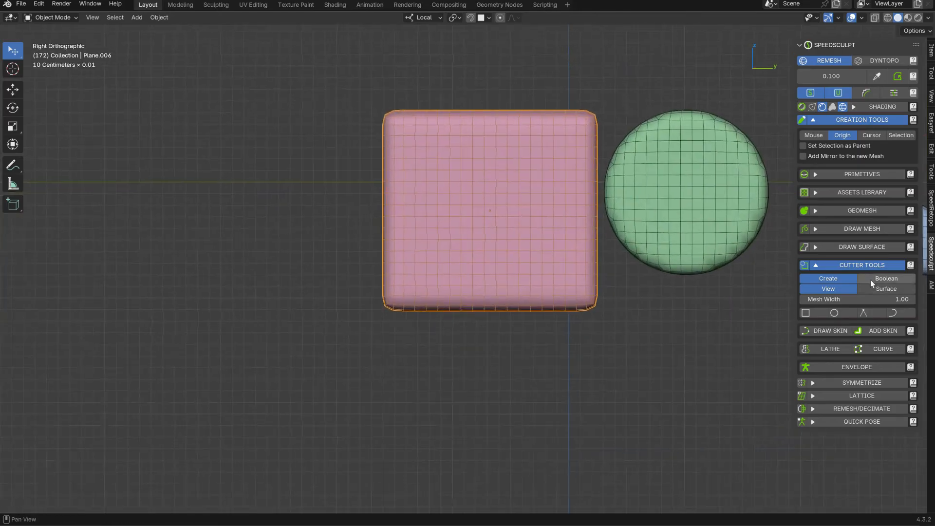
Switch the Cutter Tools to Boolean mode and set the mesh width to 3
left_click(885, 279)
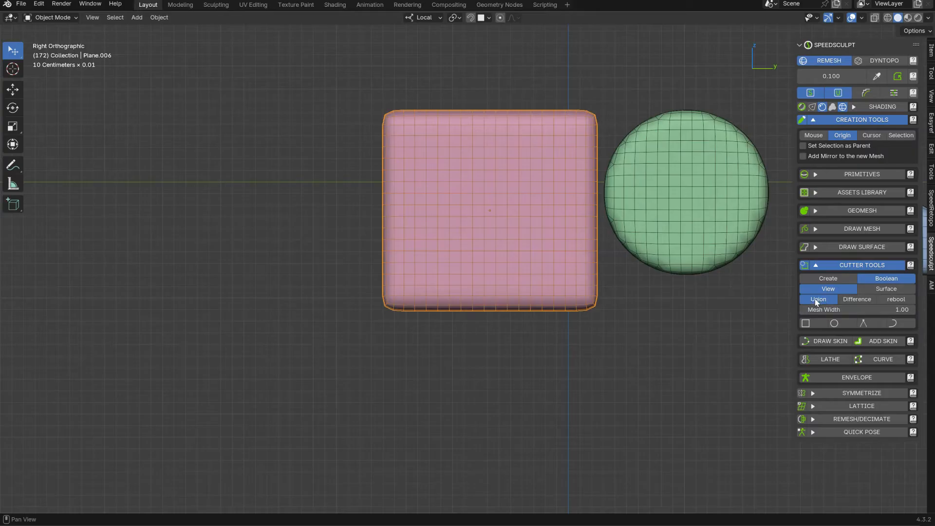
left_click(848, 309)
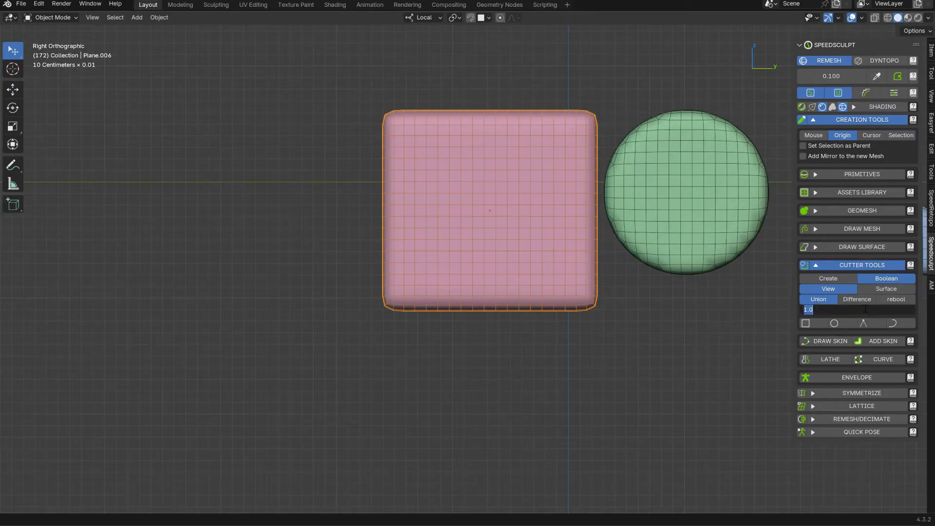
key("Return")
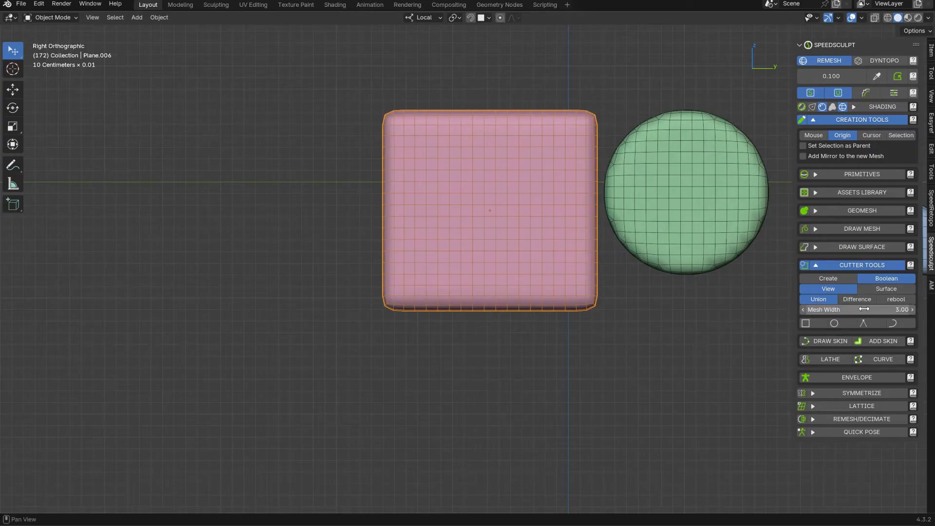
Add a large disc to the pink block's lower corner using the circle cutter in Union mode
left_click(835, 324)
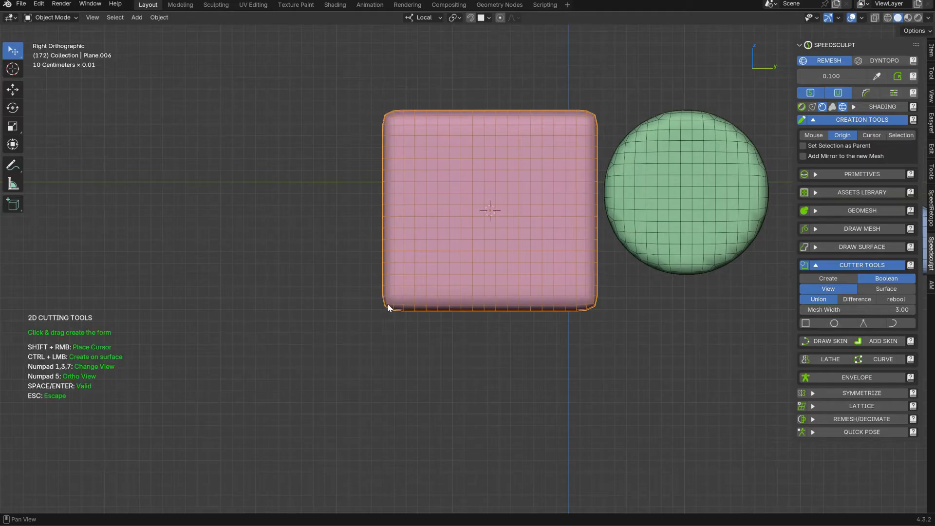
left_click_drag(387, 306, 579, 390)
key("Return")
middle_click_drag(516, 281, 464, 231)
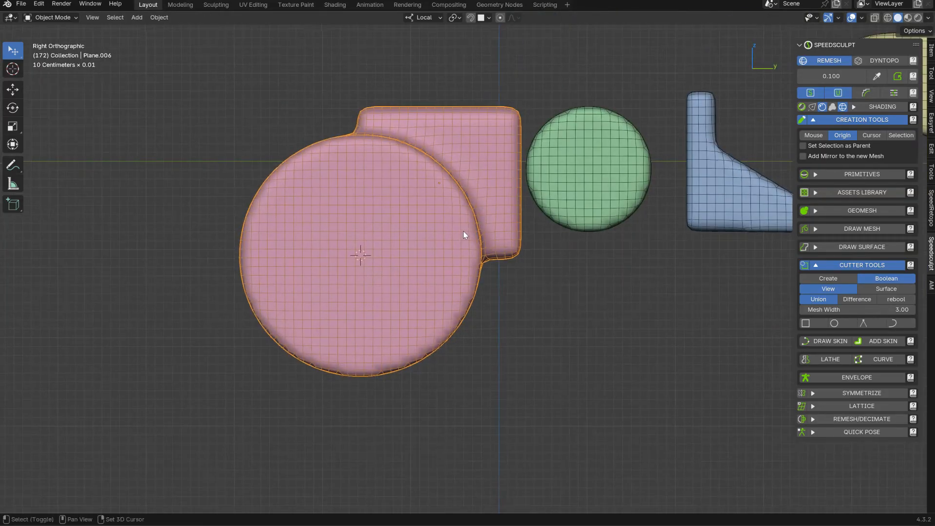
Cut a concentric round hole through the pink disc with the circle cutter in Difference mode
left_click(852, 300)
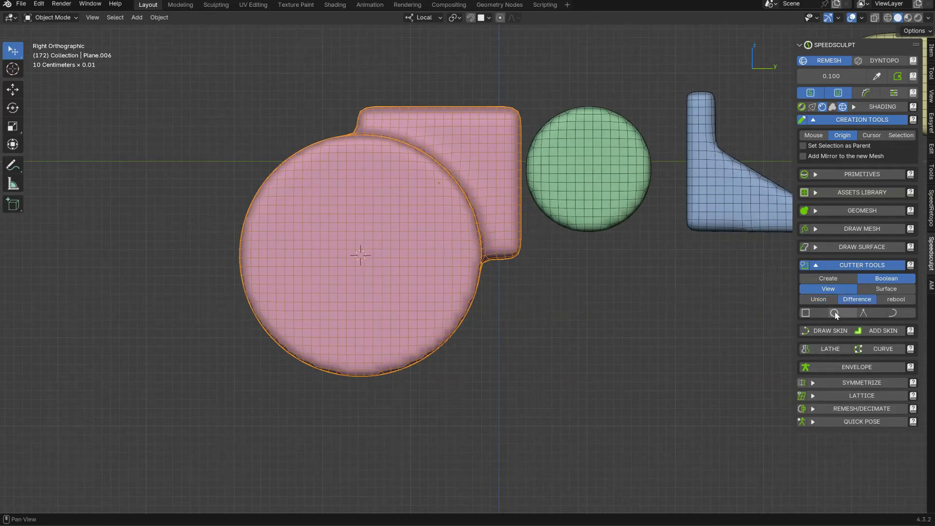
left_click(834, 314)
left_click_drag(359, 255, 411, 282)
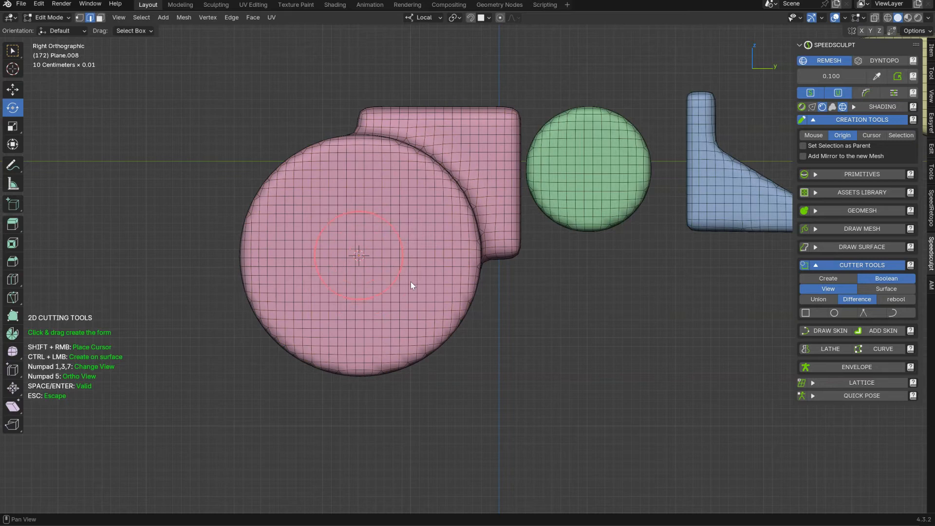
left_click_drag(464, 306, 484, 315)
key("Return")
middle_click_drag(483, 289, 467, 227)
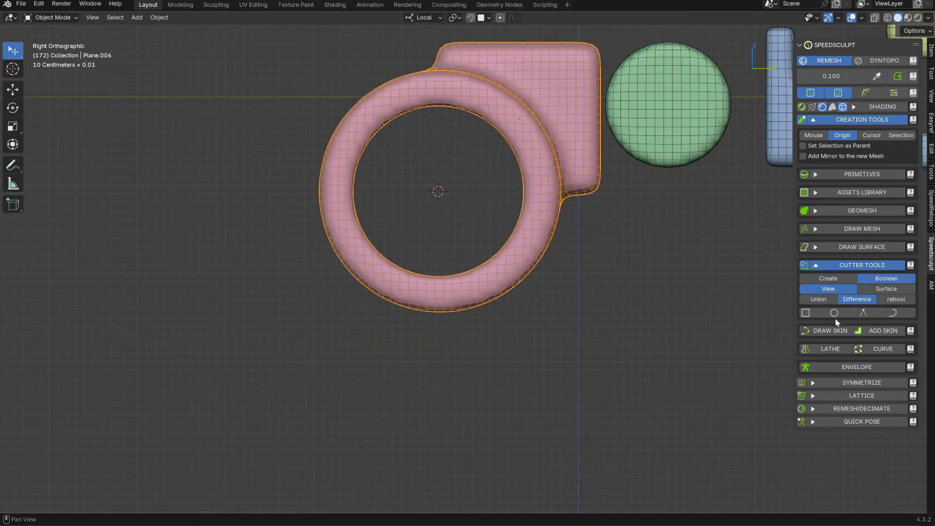
Cut away the lower part of the pink ring with a stepped six-point outline using the Edge Tool in Difference mode
left_click(864, 312)
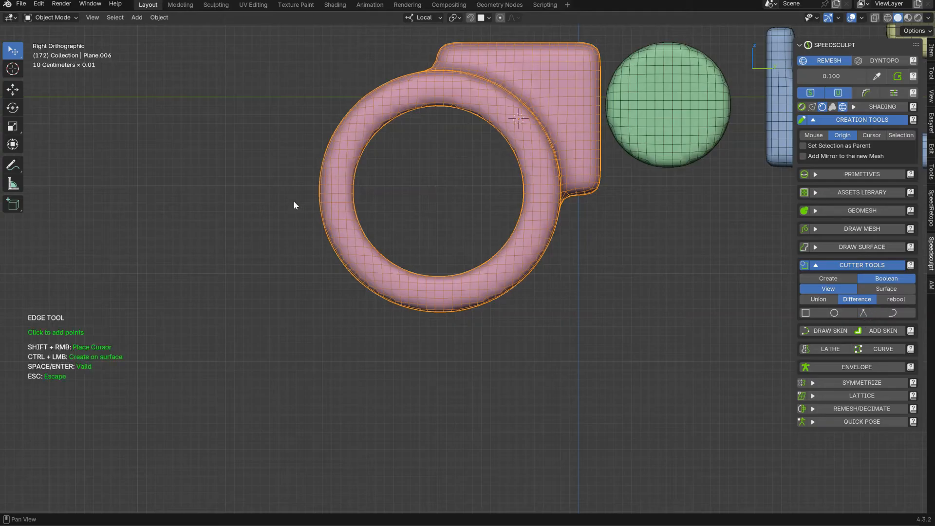
left_click(273, 197)
left_click(402, 197)
left_click(441, 251)
key("x")
left_click(578, 262)
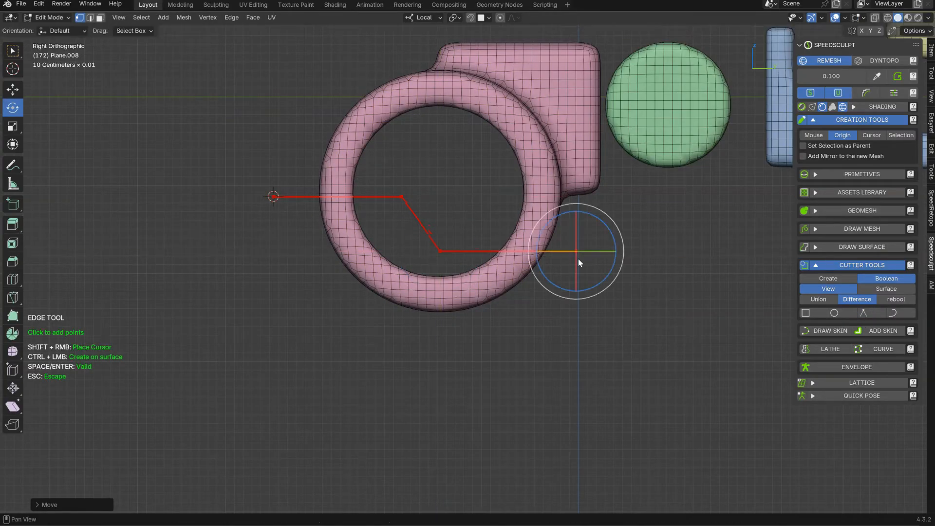
left_click(579, 382)
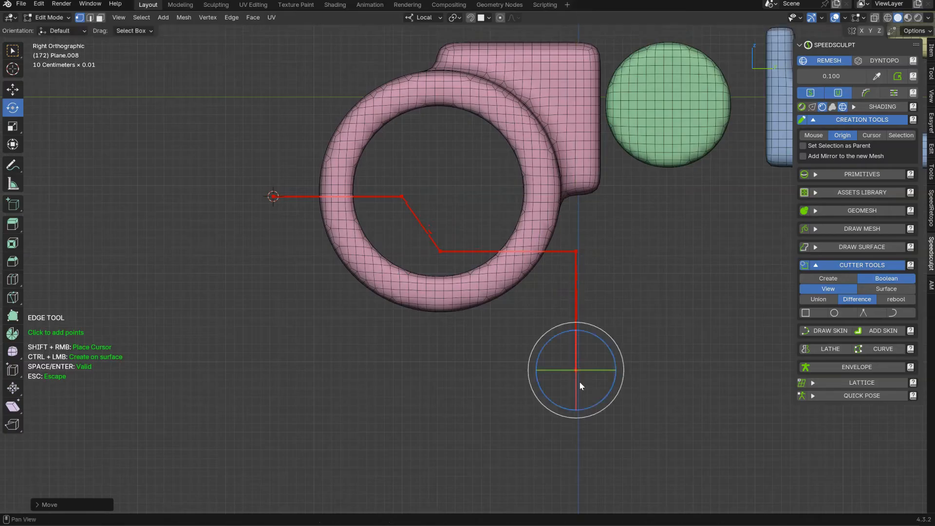
left_click(252, 383)
key("Return")
middle_click_drag(252, 385, 454, 228)
Split the upper half off the green sphere with the rectangle cutter in Rebool mode
left_click(455, 229)
scroll(457, 229, "up", 2)
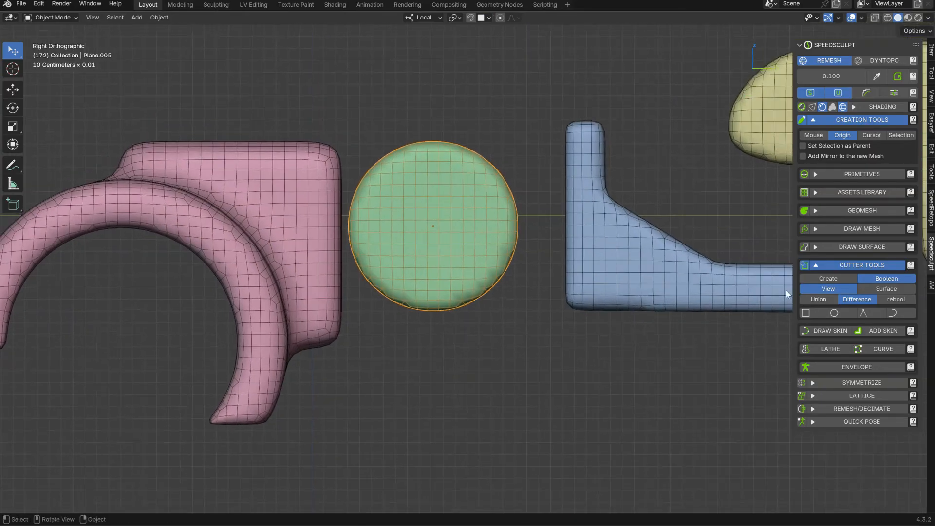
left_click(899, 299)
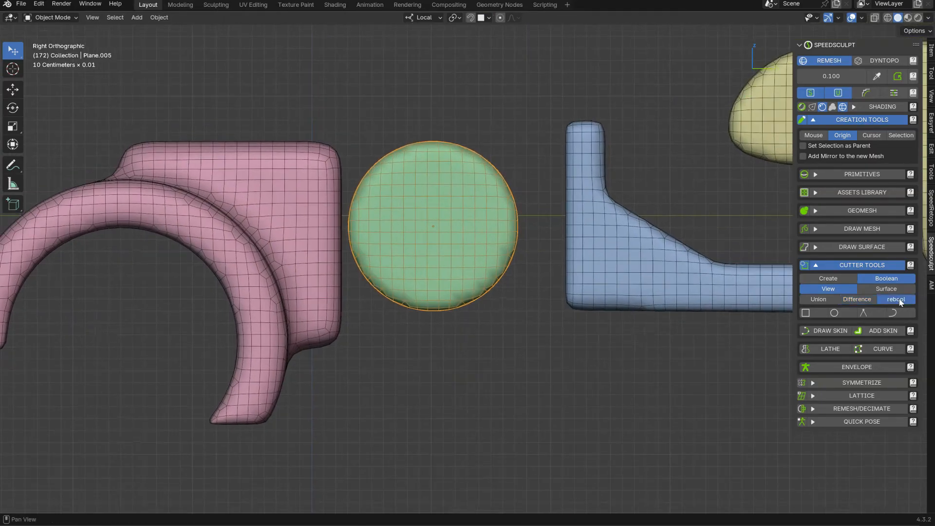
left_click(806, 313)
left_click_drag(293, 106, 594, 227)
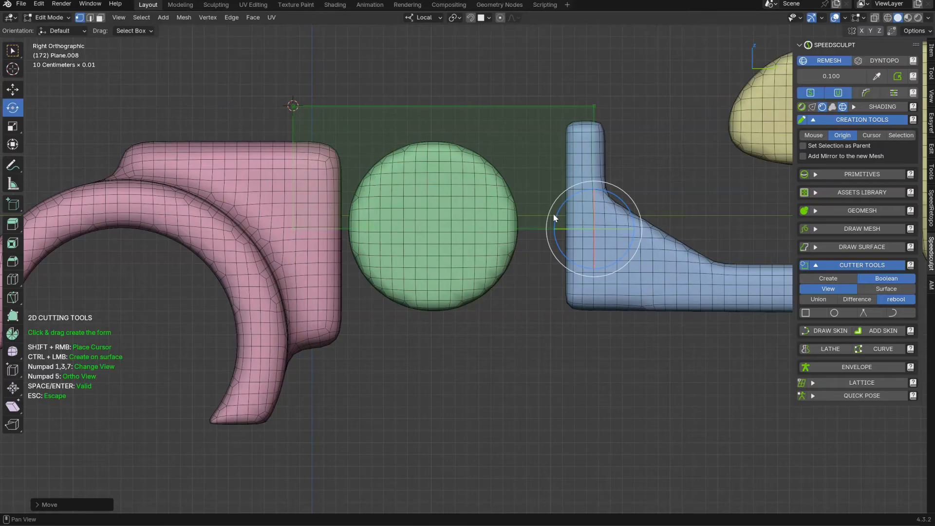
key("space")
middle_click_drag(556, 213, 377, 206)
scroll(502, 179, "down", 2)
Remesh the yellow curved shape at a voxel size of 0.05
middle_click_drag(565, 168, 329, 195, "shift")
left_click(496, 189)
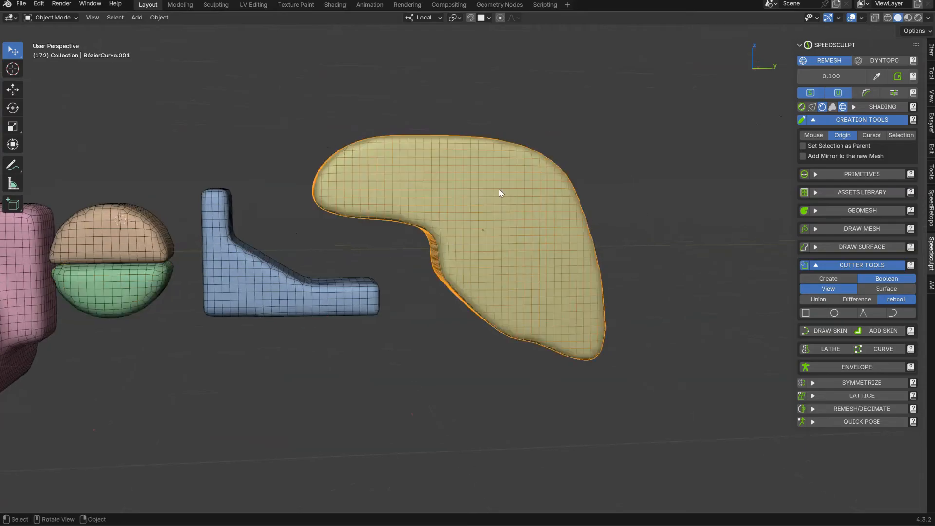
left_click(832, 75)
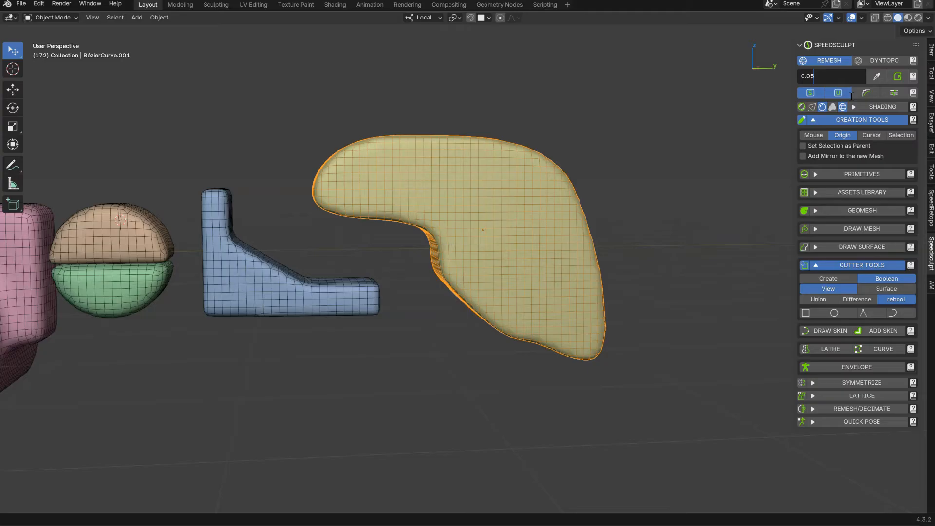
key("Return")
left_click(897, 76)
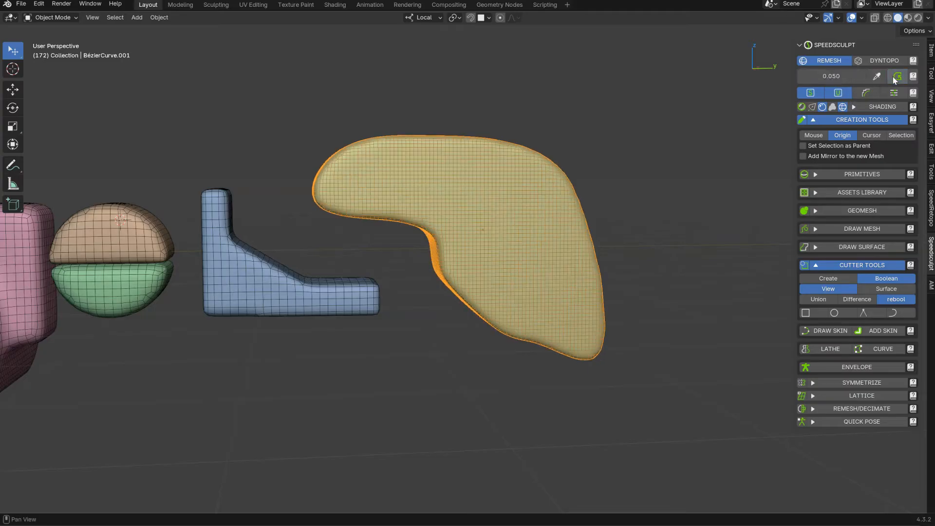
middle_click_drag(368, 192, 424, 197)
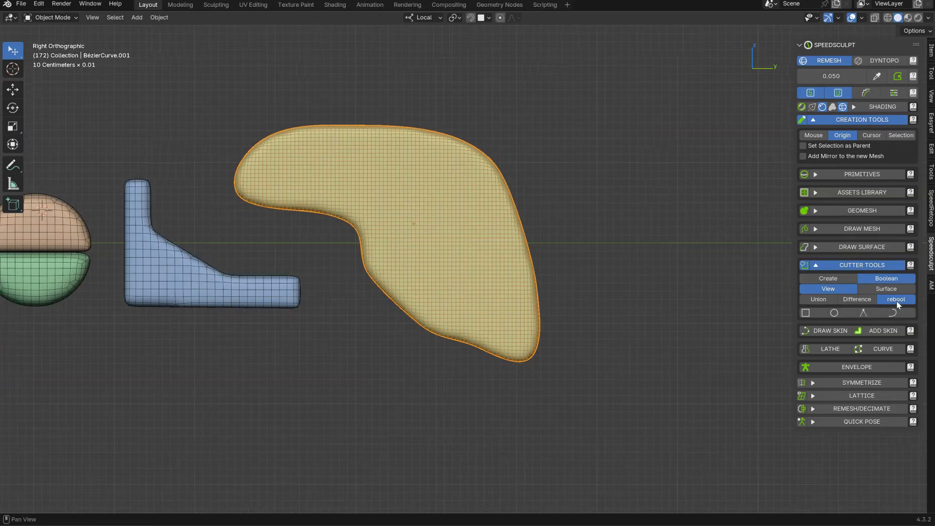
Separate a curved freehand region from the middle of the yellow shape using the curve cutter in Rebool mode
left_click(895, 314)
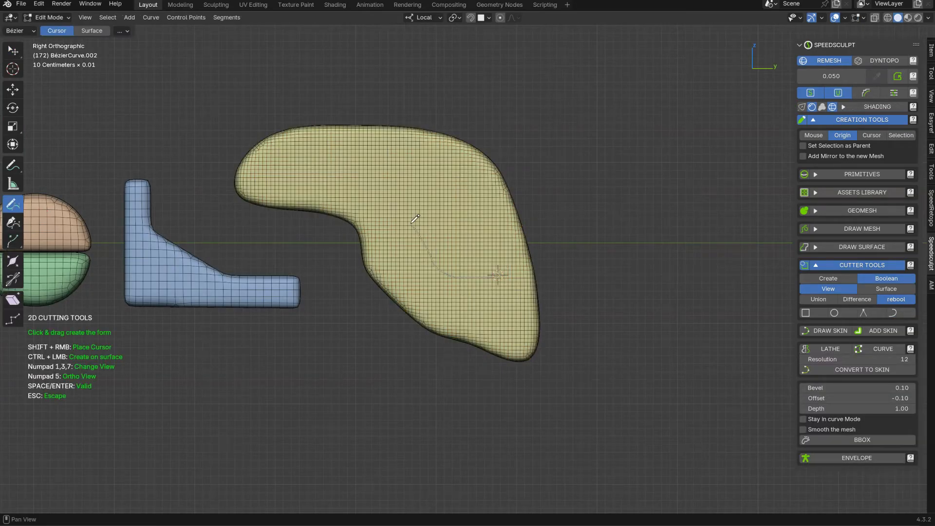
left_click_drag(499, 245, 500, 265)
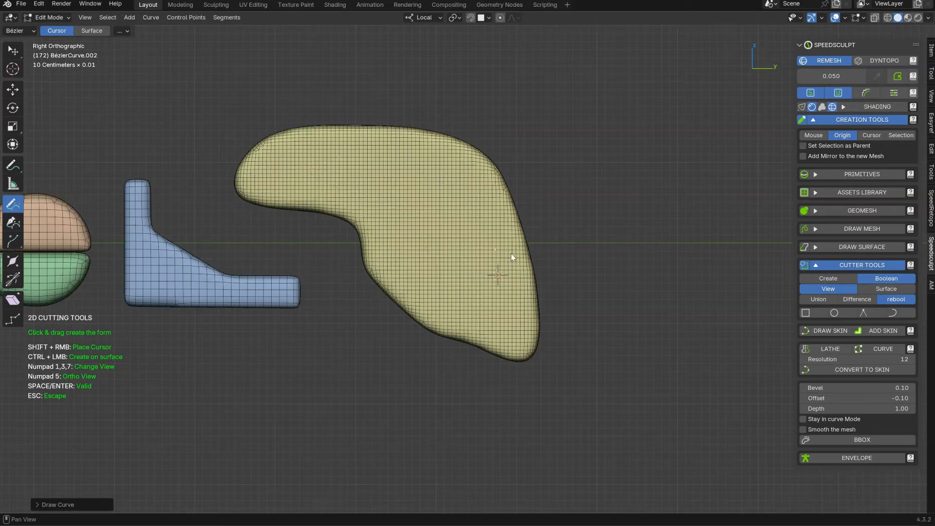
key("Return")
mouse_move(518, 250)
middle_mouse_down()
mouse_move(536, 242)
mouse_move(315, 239)
mouse_move(319, 188)
mouse_move(368, 251)
mouse_move(526, 266)
mouse_move(432, 286)
mouse_move(528, 244)
mouse_move(451, 254)
mouse_move(598, 182)
middle_mouse_up()
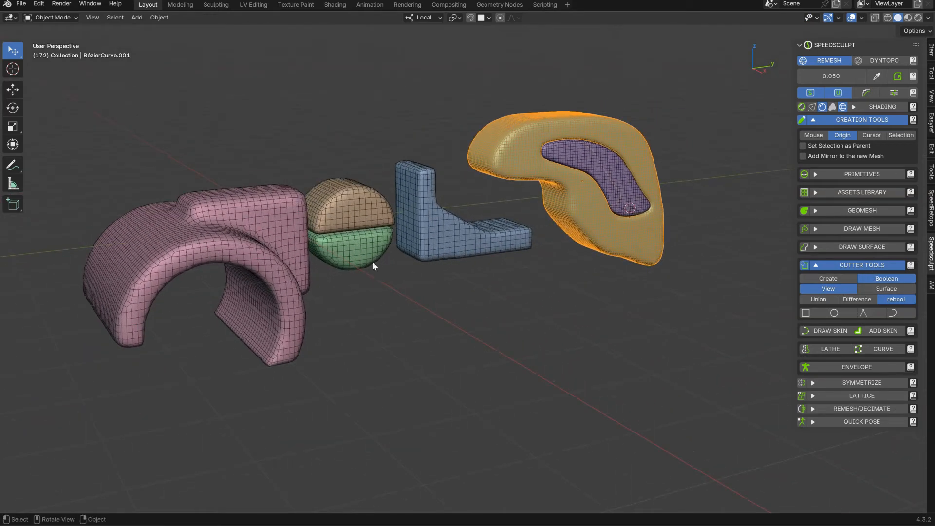
mouse_move(392, 224)
middle_mouse_down()
mouse_move(380, 219)
mouse_move(404, 225)
middle_mouse_up()
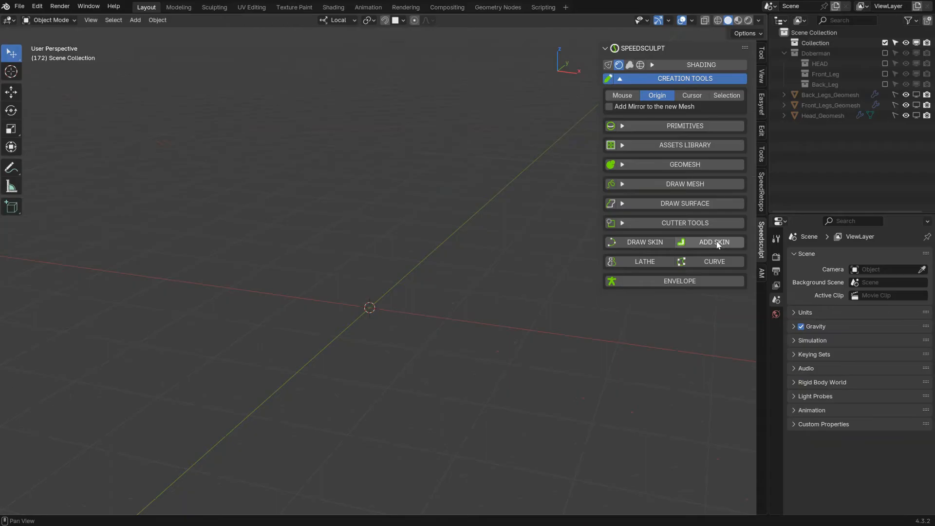
Draw a skin mesh along a freehand S-shaped curve rising from the world origin
left_click(630, 245)
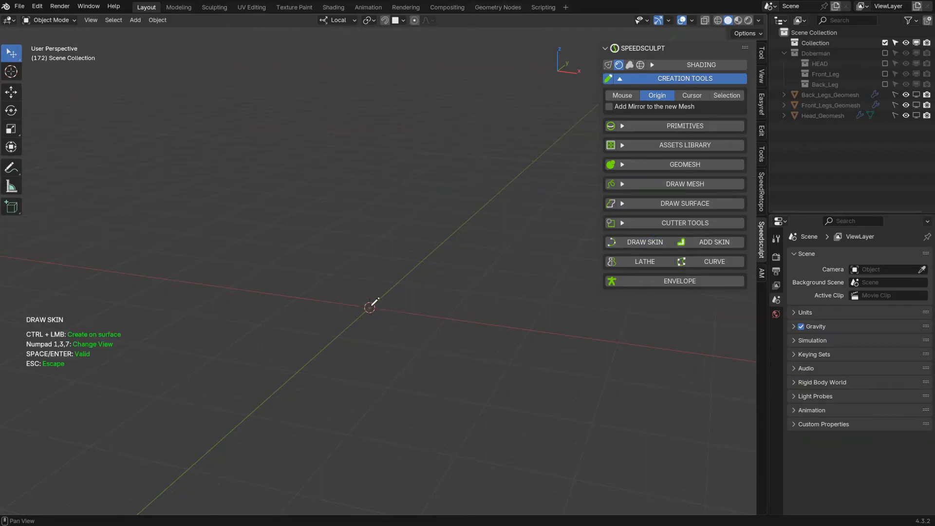
left_click_drag(369, 306, 375, 219)
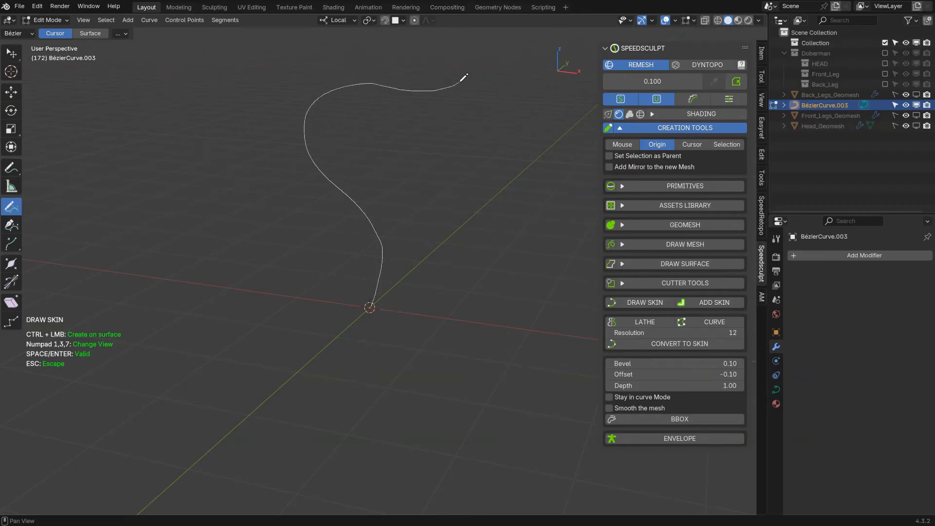
left_click_drag(461, 81, 477, 57)
key("Return")
mouse_move(439, 156)
middle_mouse_down()
mouse_move(448, 91)
mouse_move(463, 176)
mouse_move(463, 133)
middle_mouse_up()
middle_click_drag(513, 150, 526, 185)
Resize the skin radius at several points along the curved tube so it narrows toward the tip
key("ctrl+a")
left_click(452, 175)
left_click(395, 176)
key("ctrl+a")
left_click(406, 170)
left_click(298, 169)
key("ctrl+a")
left_click(343, 194)
left_click(300, 214)
key("ctrl+a")
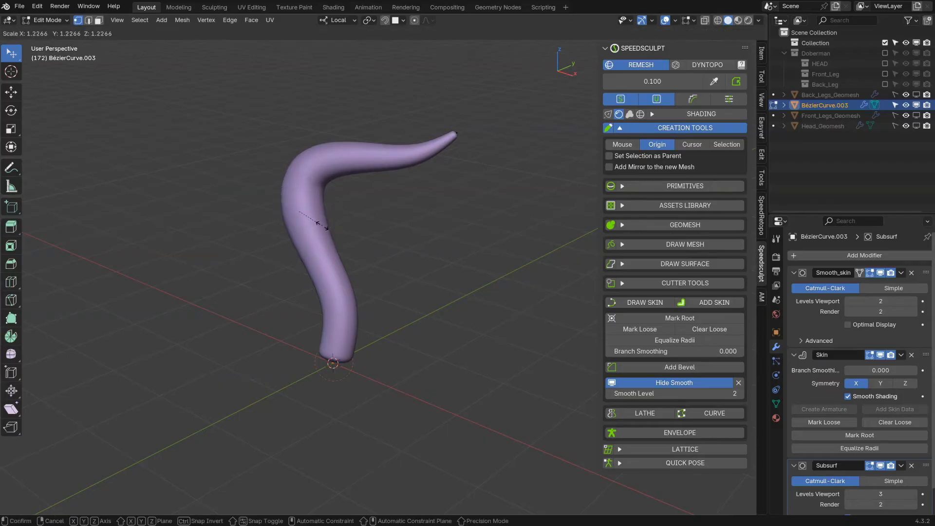
left_click(313, 213)
Reposition points of the tapered skin tube to reshape its bends and raise the tip, and return to Object Mode
middle_click_drag(313, 213, 312, 157)
left_click_drag(313, 156, 404, 170)
mouse_move(442, 121)
left_mouse_down()
mouse_move(467, 105)
mouse_move(445, 113)
left_mouse_up()
left_click(318, 254)
left_click_drag(318, 254, 326, 238)
middle_click_drag(326, 238, 397, 236)
key("Tab")
middle_click_drag(378, 171, 291, 190)
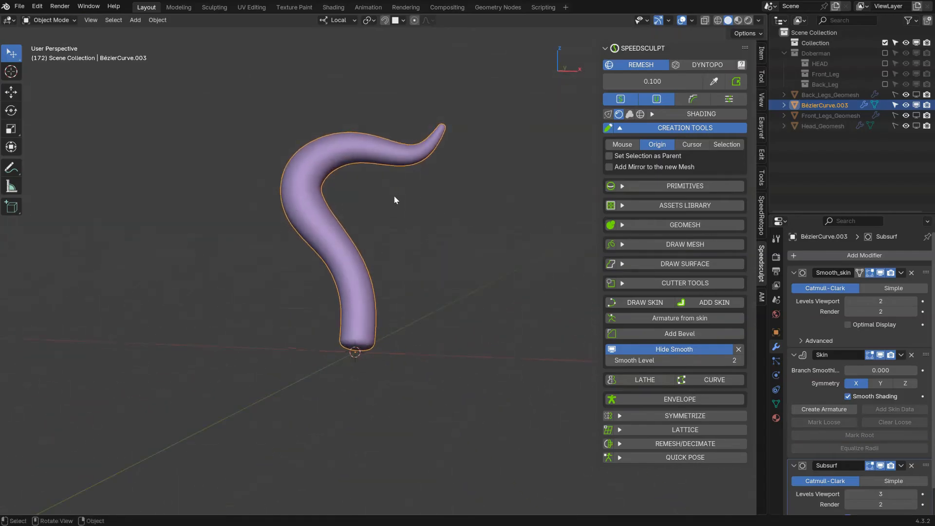
Delete the tapered skin tube
middle_click_drag(394, 199, 366, 234)
key("x")
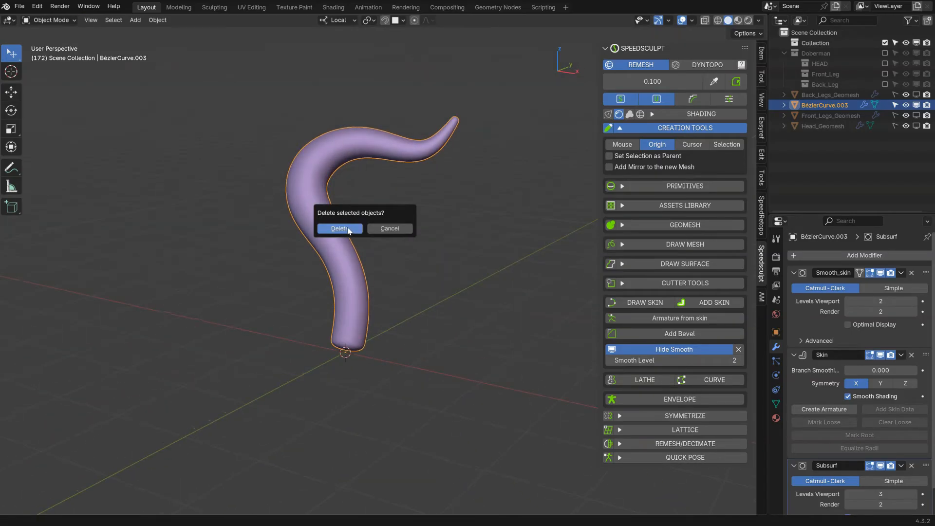
left_click(349, 229)
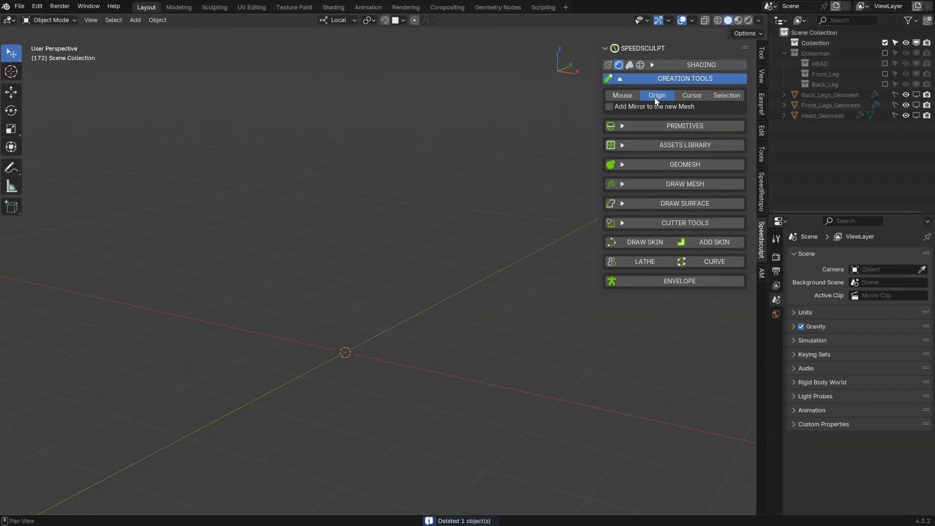
Add a skin mesh with placement set to Mouse, drop it in the view, and delete it again
left_click(621, 95)
left_click(711, 242)
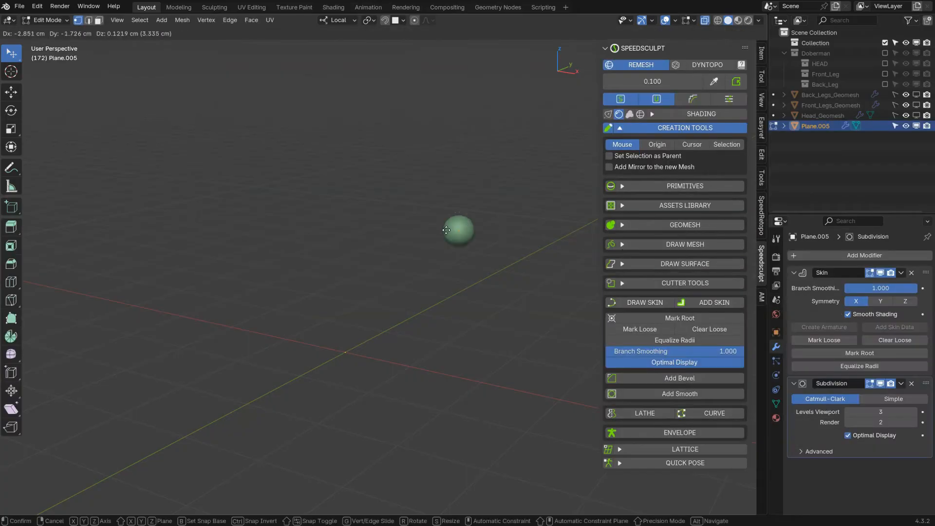
left_click(287, 217)
middle_click_drag(288, 215, 329, 224)
key("ctrl+Tab")
left_click(323, 186)
key("Delete")
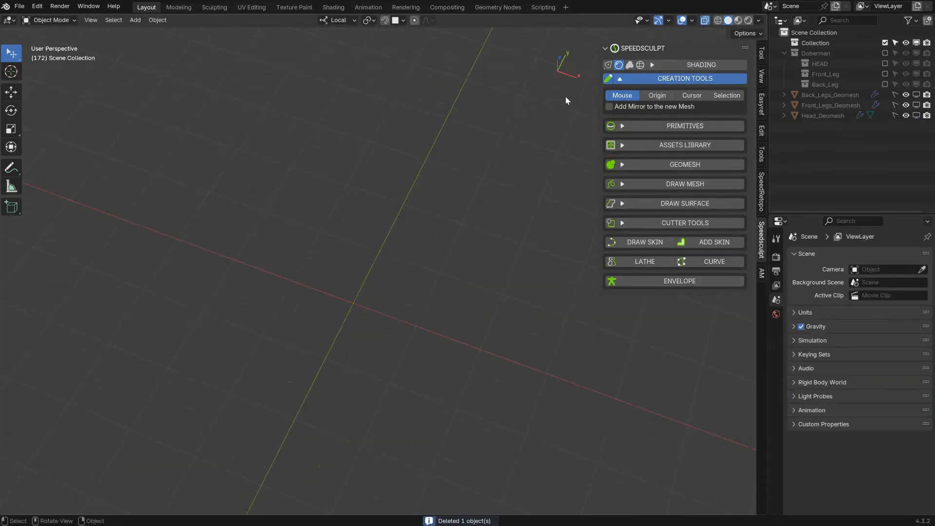
Enable the Doberman collection with X-ray display off and bring the dog's head into close view
left_click(886, 53)
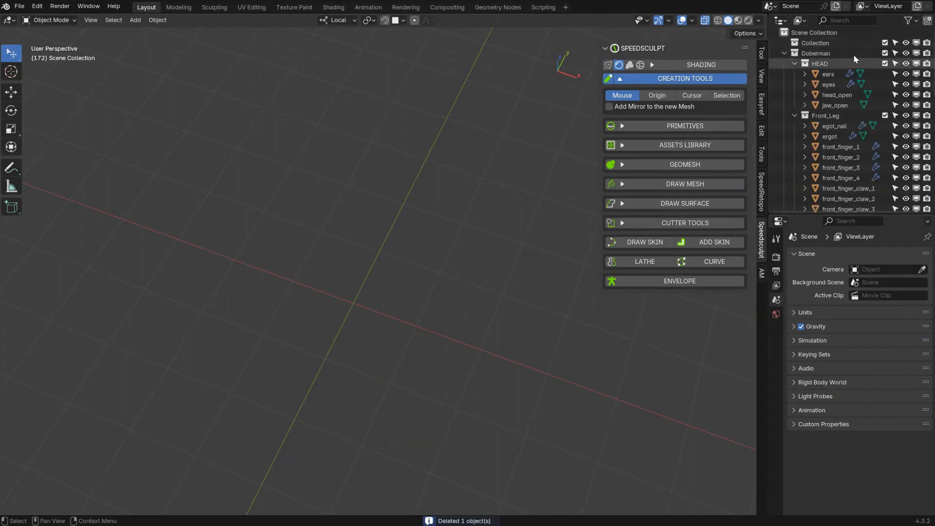
middle_click_drag(381, 227, 340, 304, "ctrl")
key("alt+z")
middle_click_drag(312, 209, 381, 167, "shift")
scroll(378, 219, "up", 8)
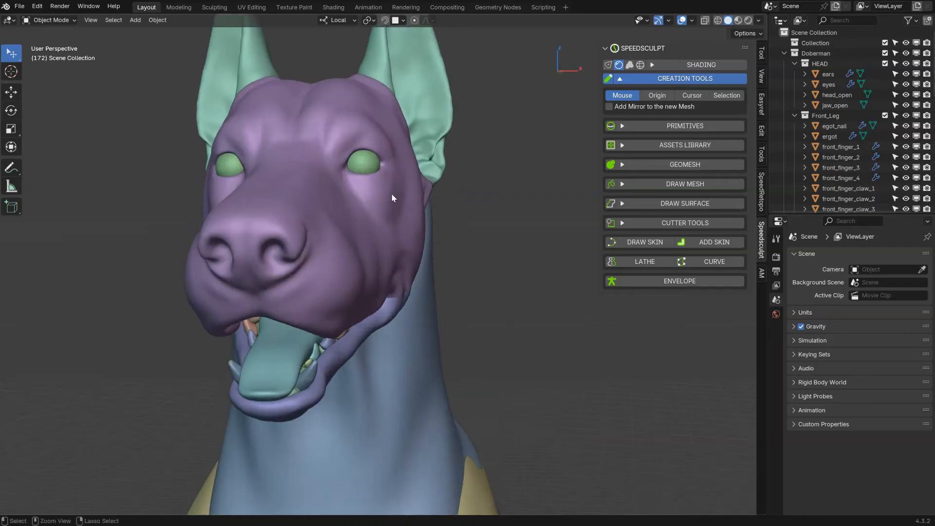
Add a skin mesh at the 3D cursor placed on the dog's muzzle and extrude it into a two-segment hanging whisker
right_click(379, 231, "shift")
left_click(692, 95)
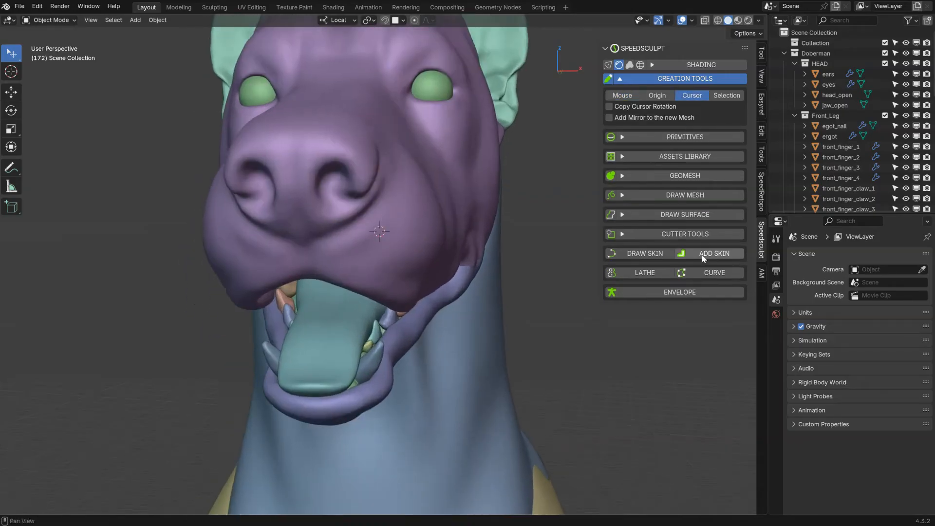
left_click(711, 253)
middle_click_drag(405, 229, 429, 265)
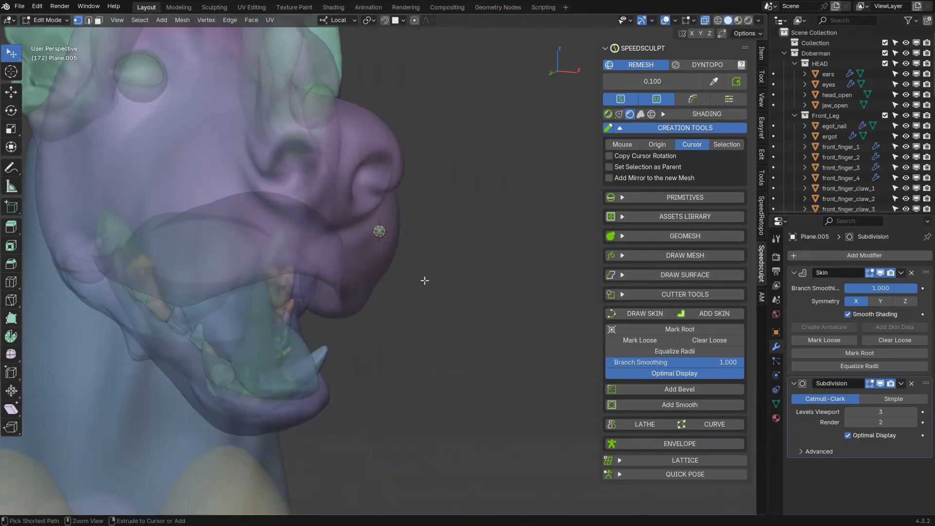
right_click(415, 288, "ctrl")
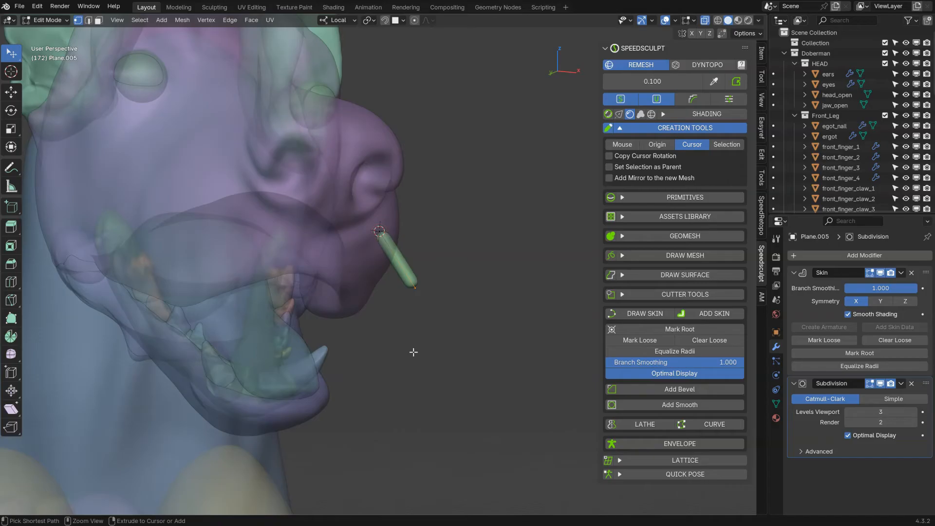
right_click(414, 352, "ctrl")
Reduce the skin radius at the whisker's tip, middle and root points so it tapers toward the tip
key("ctrl+a")
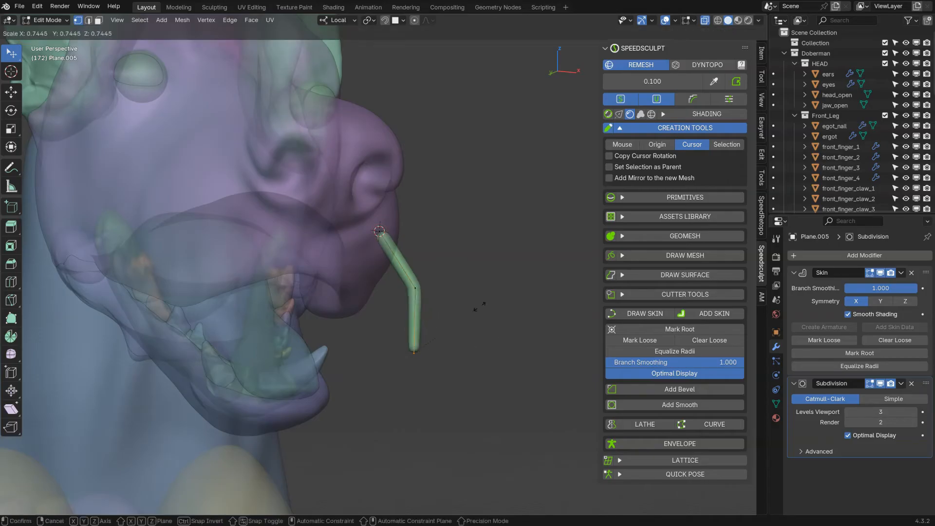
left_click(430, 323)
left_click(415, 286)
key("ctrl+a")
left_click(487, 263)
left_click(379, 232)
key("ctrl+a")
left_click(463, 247)
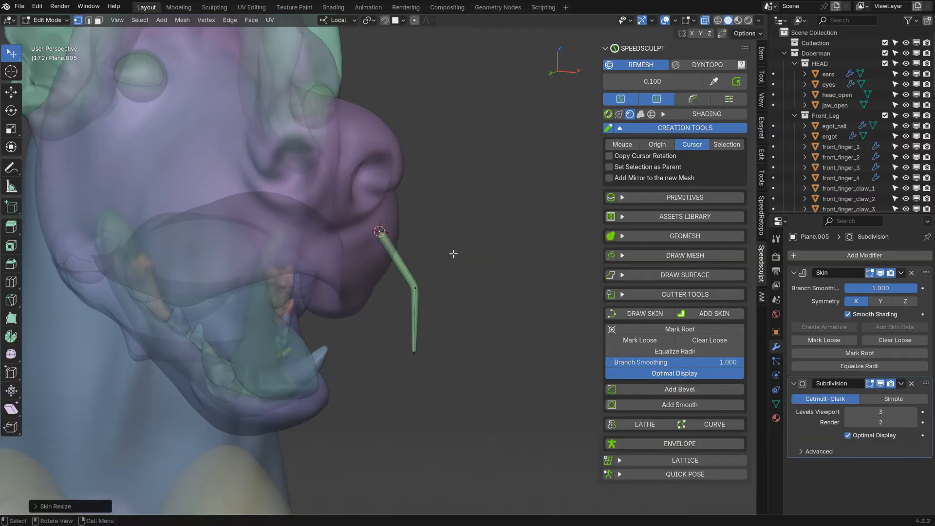
Add smoothing to the whisker skin, turn off X-ray display and select all of the whisker's points
left_click(667, 407)
middle_click_drag(463, 292, 391, 269)
key("alt+z")
middle_click_drag(378, 313, 430, 227)
scroll(471, 290, "up", 3)
left_click_drag(383, 210, 359, 189)
key("a")
left_click(466, 253)
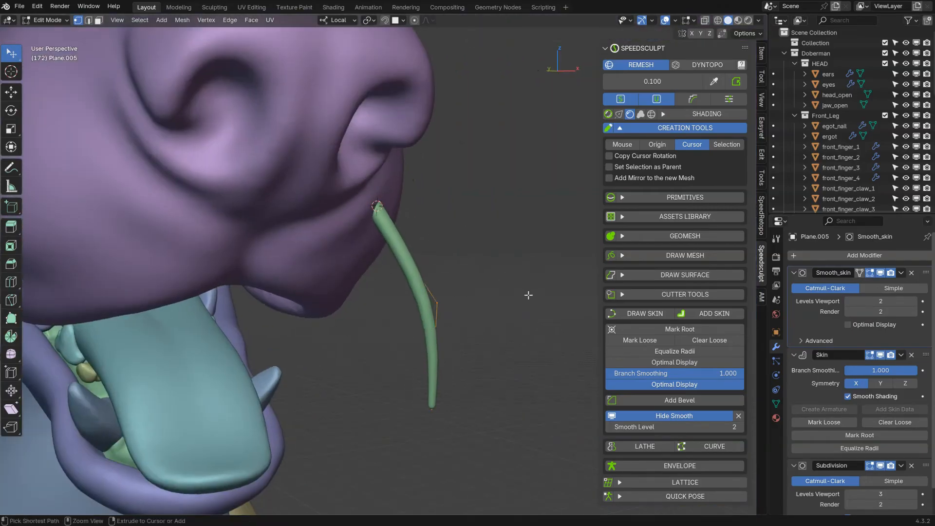
Thin the entire whisker by reducing the skin radius of all its points
key("s")
left_click(487, 300)
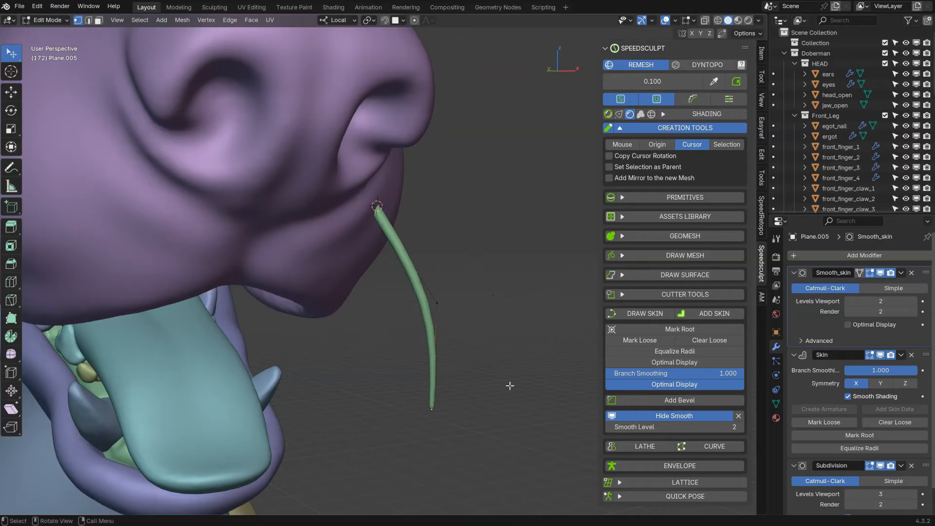
middle_click_drag(449, 230, 377, 280)
key("g")
left_click(396, 289)
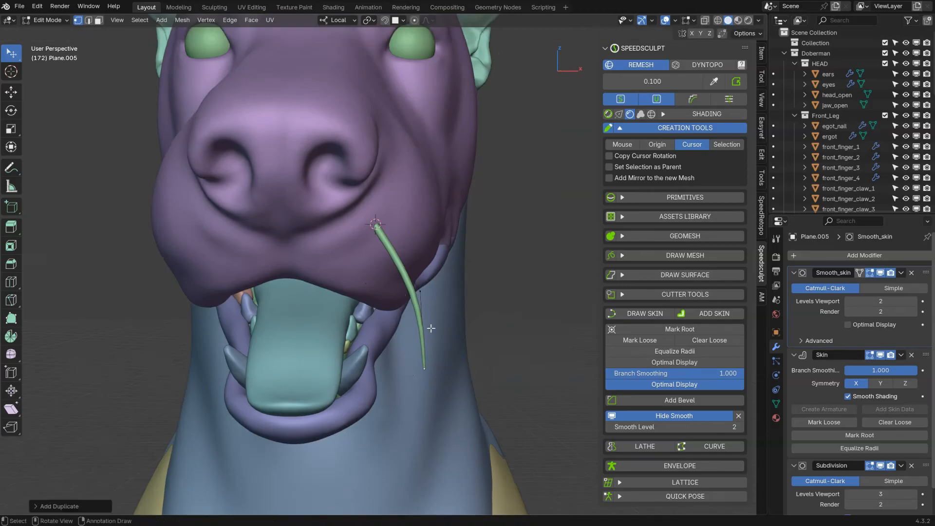
key("space")
left_click(382, 317)
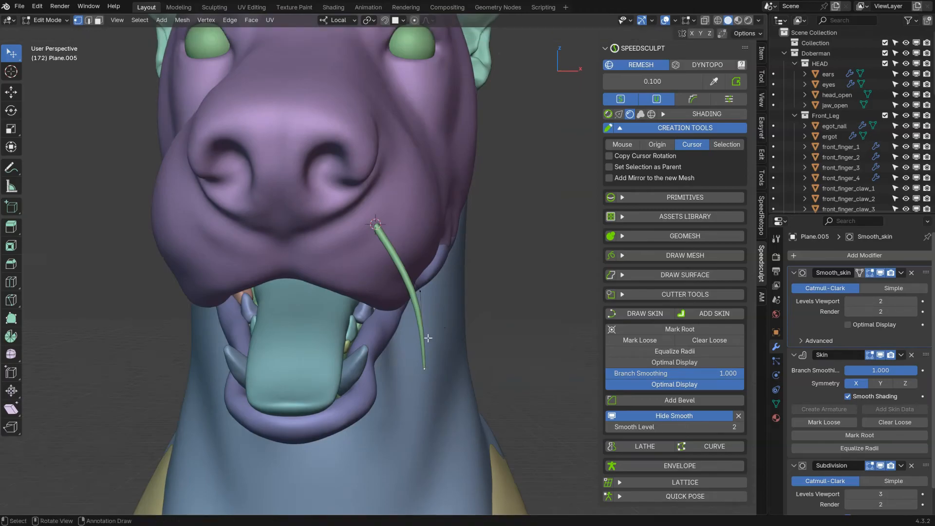
Duplicate the whisker's points, place the copy beside the original closer to the nose on the muzzle, and return to Object Mode
key("shift+d")
left_click(388, 283)
middle_click_drag(388, 283, 408, 275)
key("g")
left_click(353, 281)
key("Tab")
Mirror both whiskers to the other side of the muzzle on the X axis, using head_open as the mirror object
left_click(384, 224)
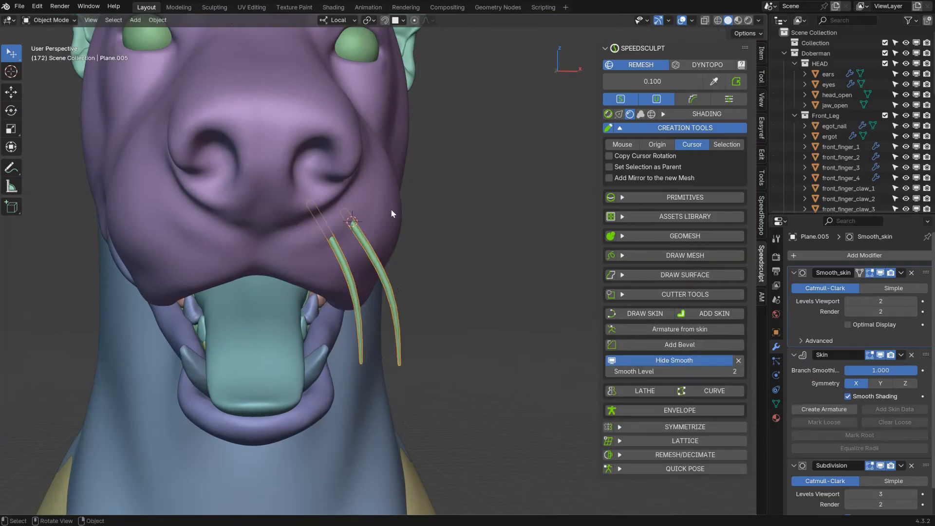
left_click(392, 213)
left_click(609, 178)
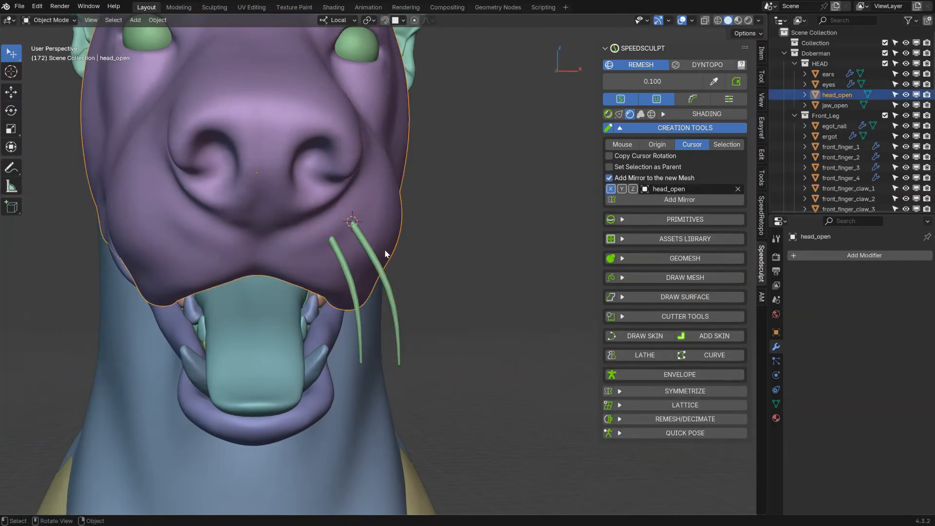
left_click(384, 285)
left_click(659, 197)
middle_click_drag(341, 225, 383, 268)
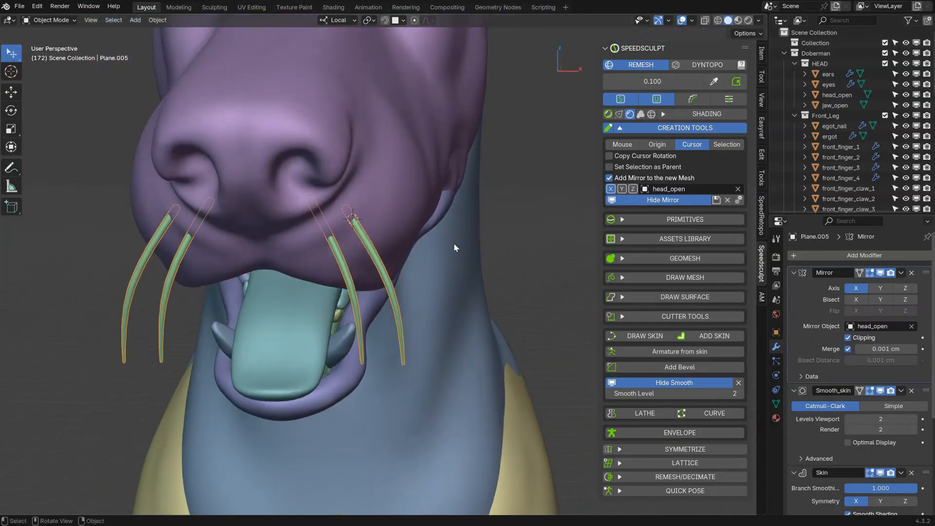
key("r")
right_click(387, 287)
key("Tab")
key("Tab")
Delete the whisker object and exclude the Doberman collection from the view layer
scroll(360, 289, "down", 5)
middle_click_drag(338, 278, 352, 264)
key("Delete")
scroll(397, 238, "down", 4)
middle_click_drag(439, 279, 351, 223, "shift")
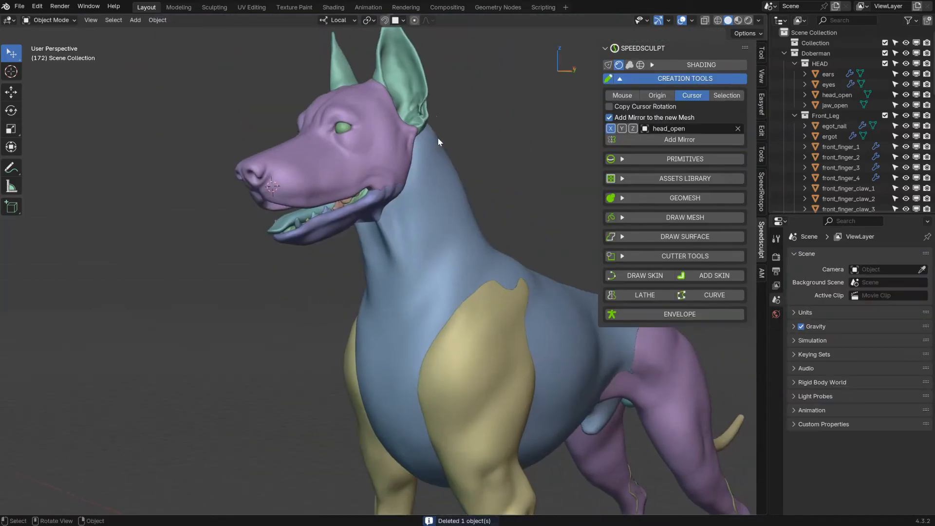
left_click(885, 53)
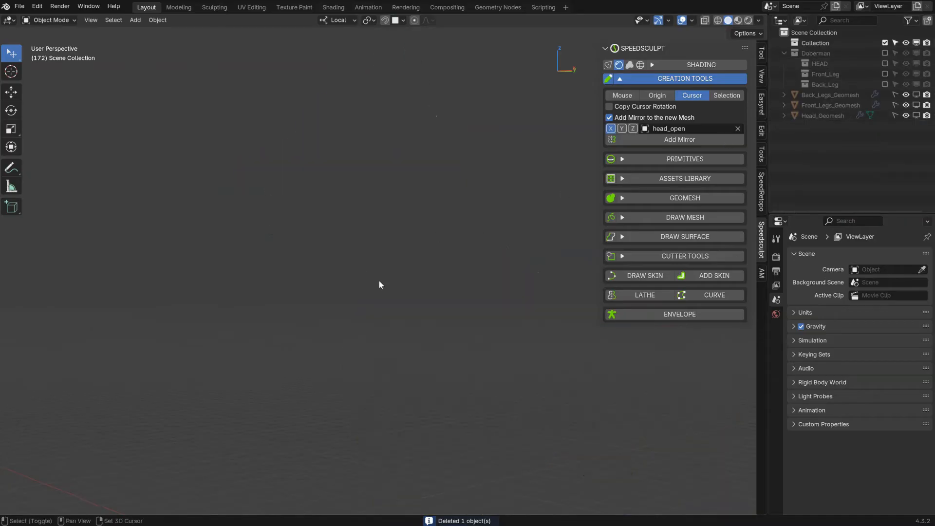
Add a skin mesh at the world origin in front view, with mirroring of new meshes turned off
key("grave")
left_click(440, 264)
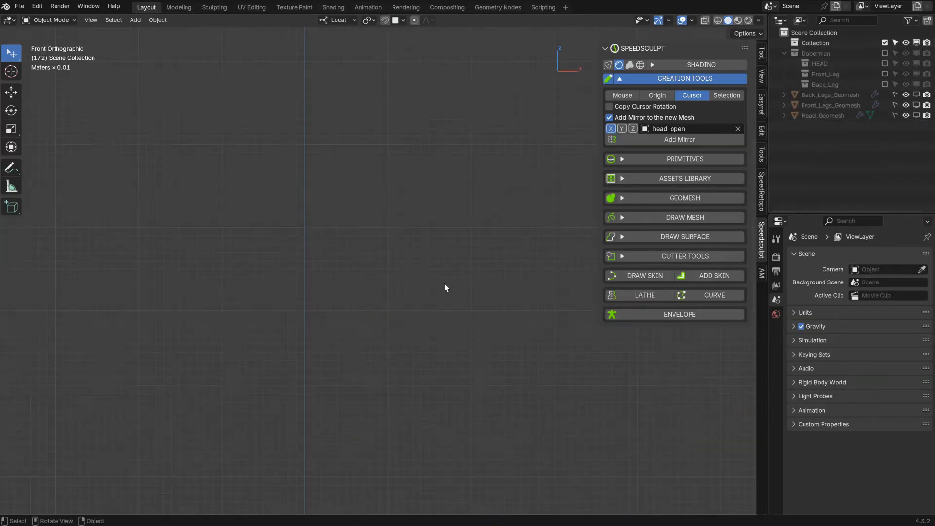
left_click(609, 118)
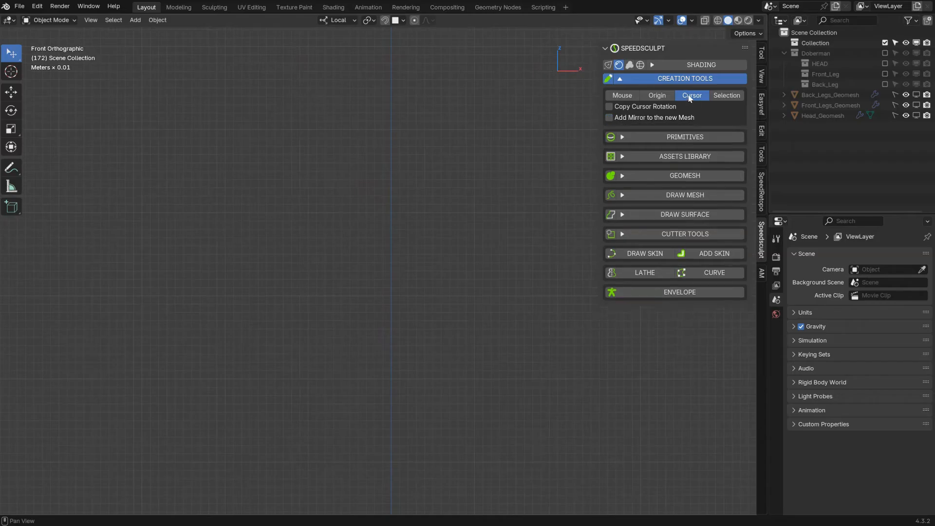
left_click(657, 95)
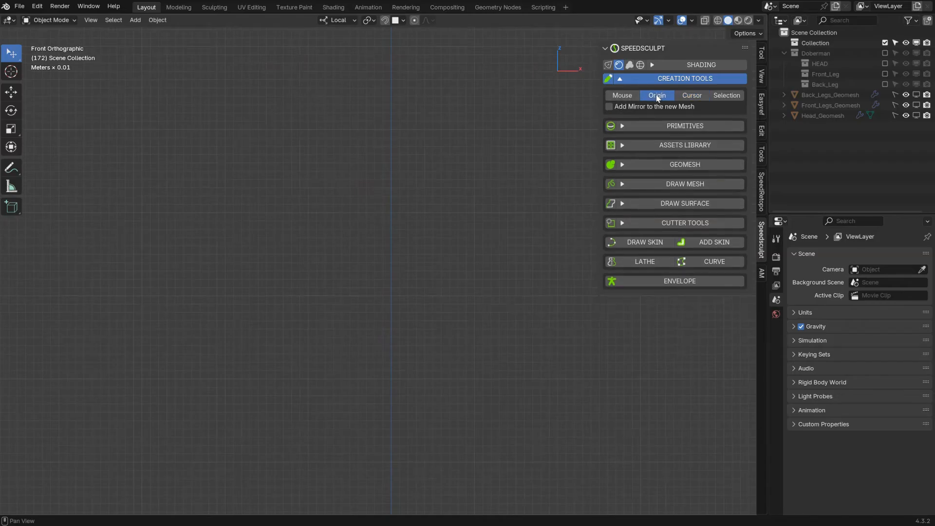
left_click(713, 243)
Enlarge the starting point's skin radius and extrude a short torso segment straight up along Z, about 5 cm
scroll(368, 313, "down", 5, "shift")
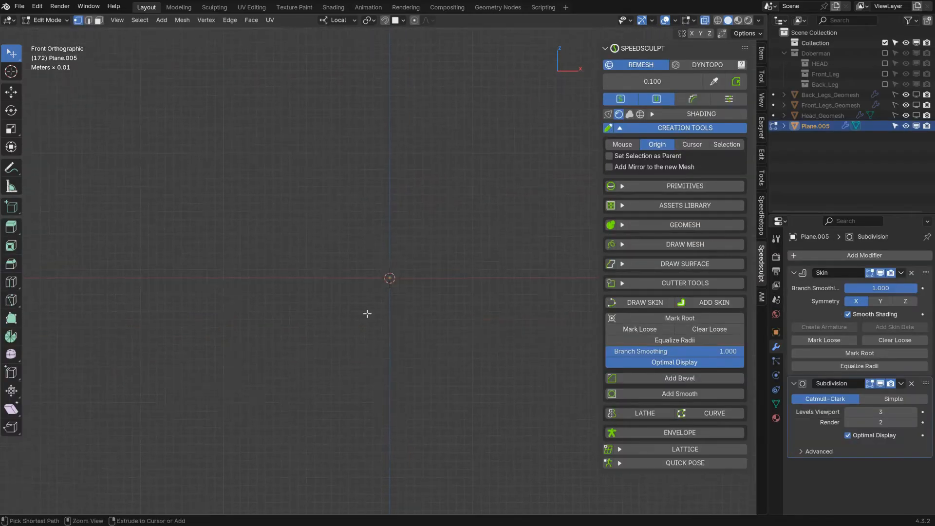
scroll(428, 293, "down", 3, "shift")
scroll(424, 297, "down", 3, "ctrl")
key("ctrl+a")
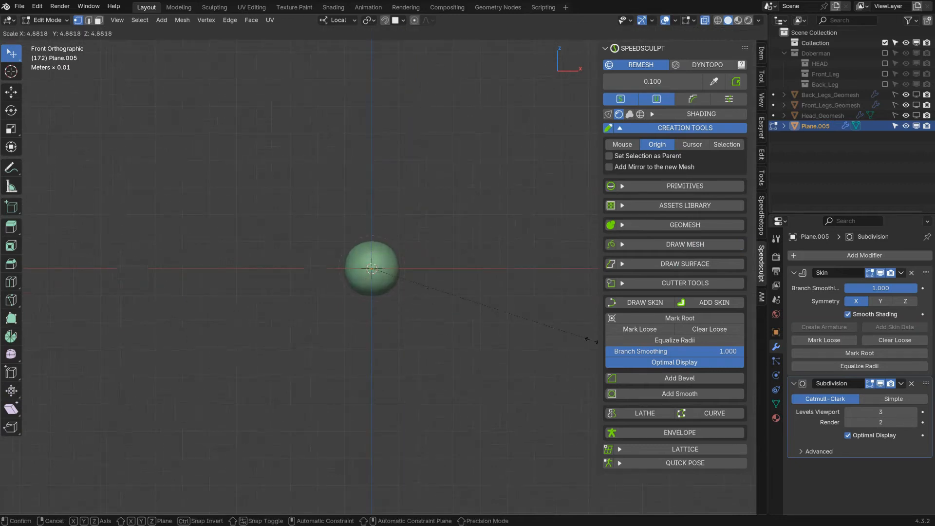
left_click(415, 292)
scroll(424, 234, "up", 3, "shift")
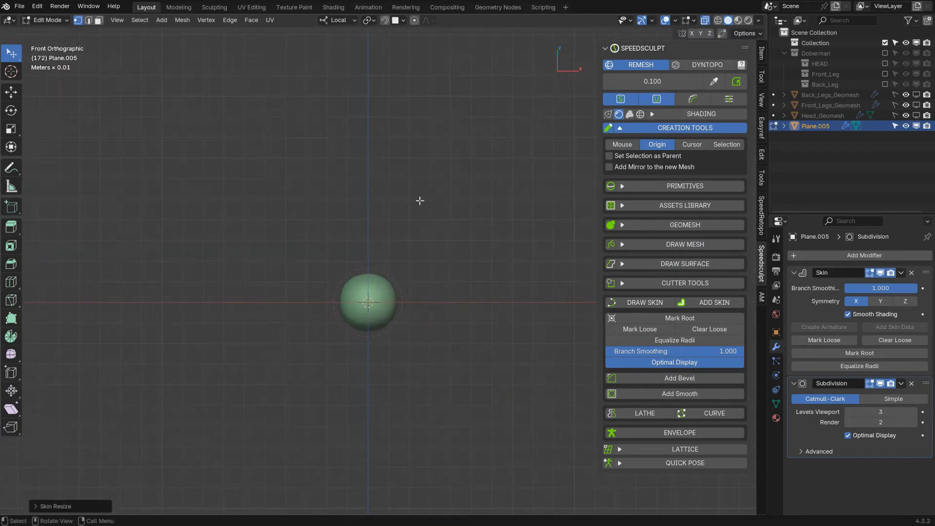
key("e")
key("z")
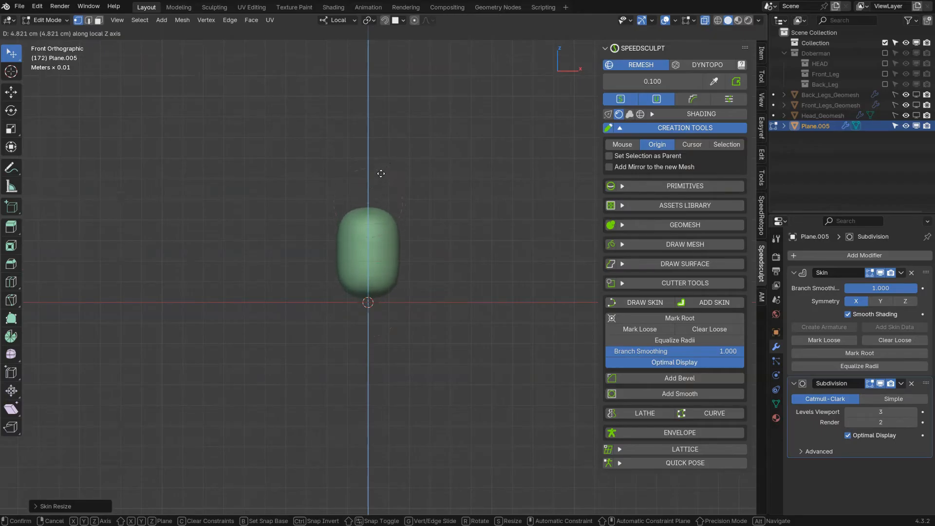
left_click(380, 165)
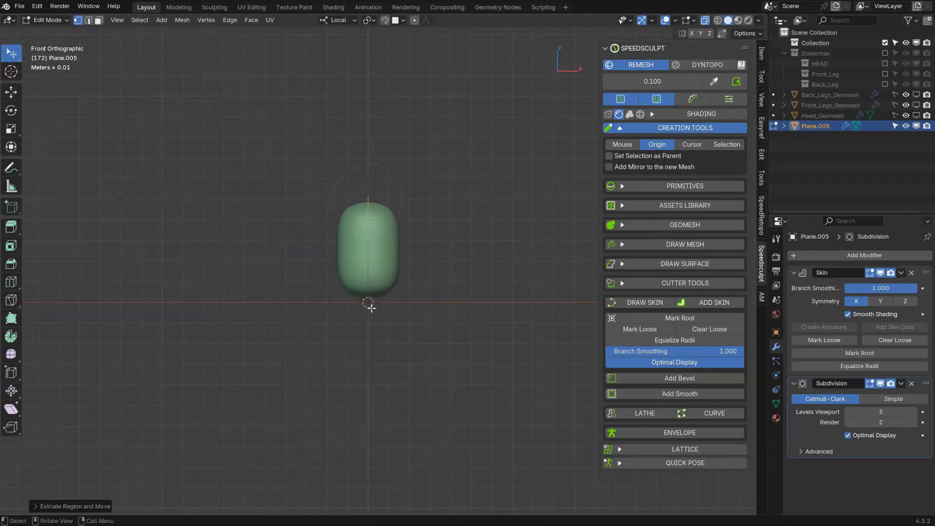
Extend a leg down from the origin point with hip, knee and ankle points, plus a foot about 4 cm forward along Y
right_click(426, 337, "ctrl")
right_click(437, 469, "ctrl")
middle_click_drag(437, 469, 411, 267, "shift")
right_click(409, 427, "ctrl")
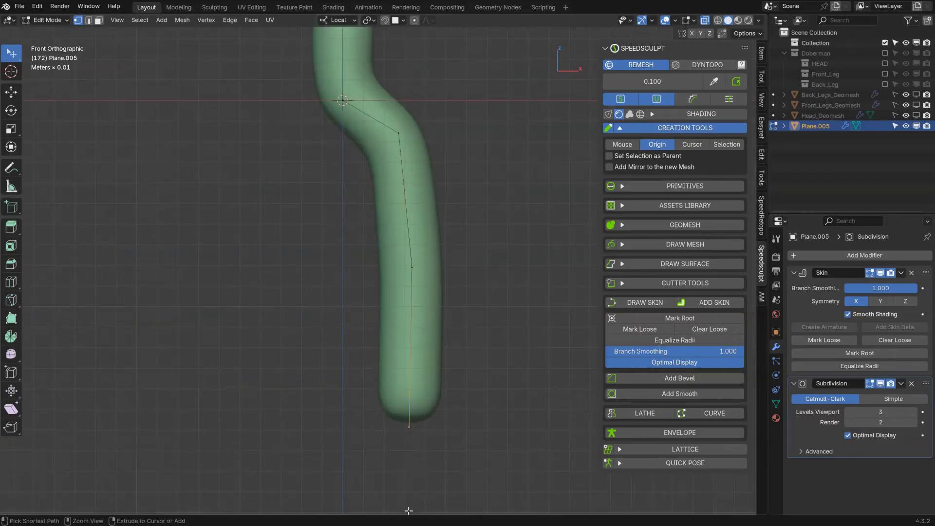
middle_click_drag(409, 438, 405, 411)
key("g")
key("y")
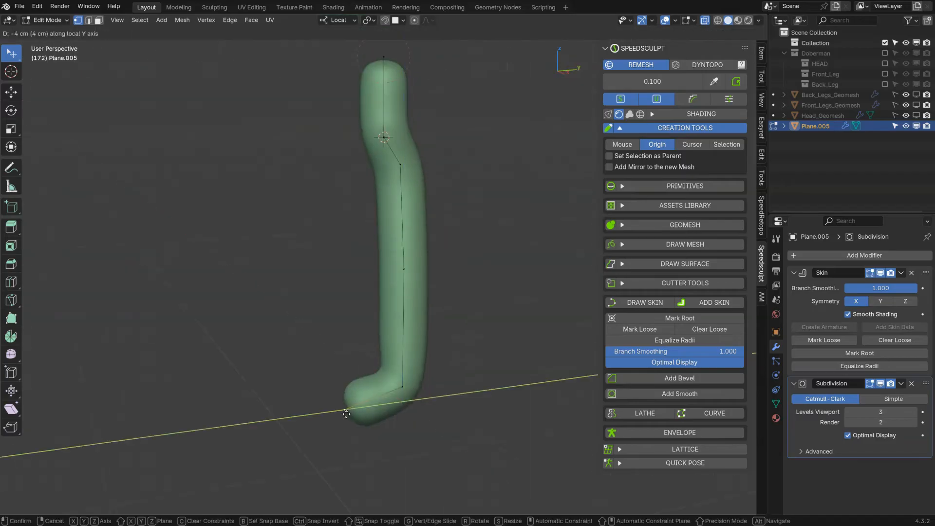
left_click(343, 410)
Increase the skin radius around the hip, the pelvis and the uppermost torso point
middle_click_drag(372, 44, 394, 317, "shift")
key("ctrl+a")
left_click(440, 317)
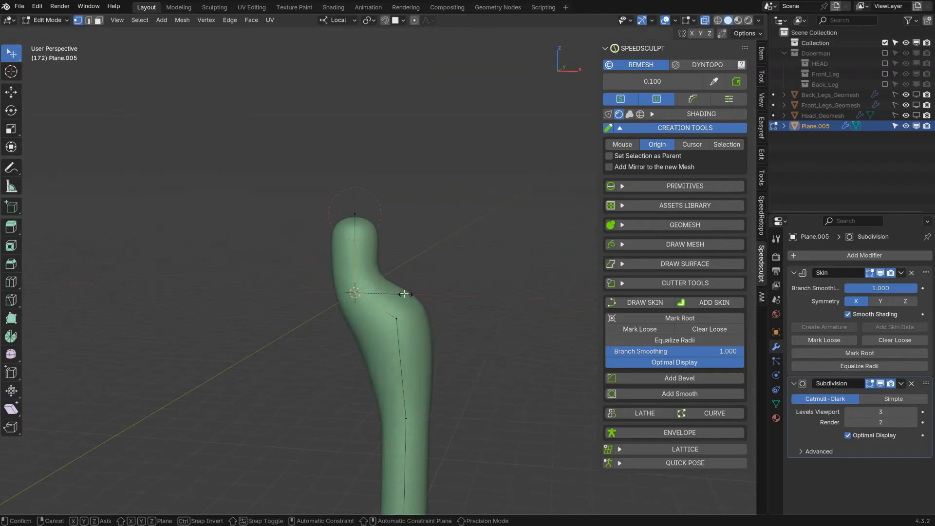
key("ctrl+a")
left_click(409, 269)
key("ctrl+a")
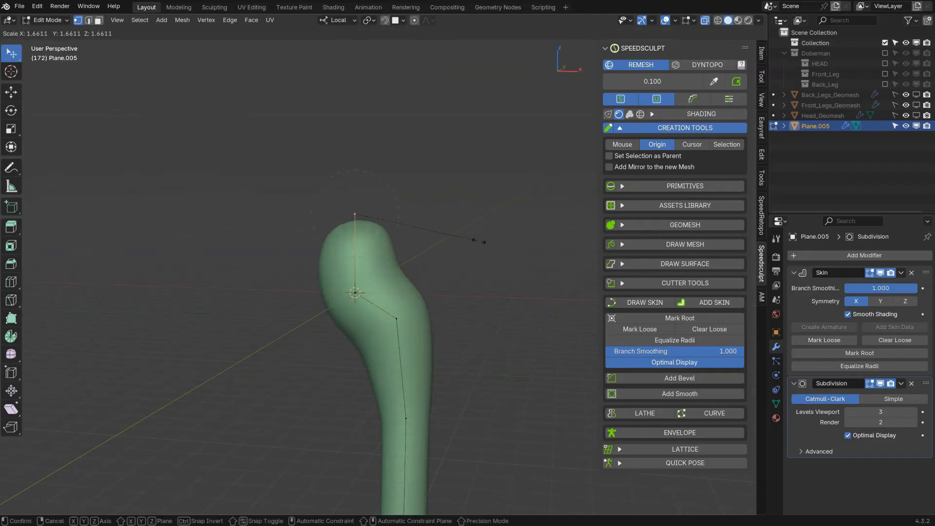
left_click(428, 225)
Extrude the torso upward by two more points in front view and mark the lower torso point as the skin root
key("KP_1")
middle_click_drag(356, 144, 372, 237, "shift")
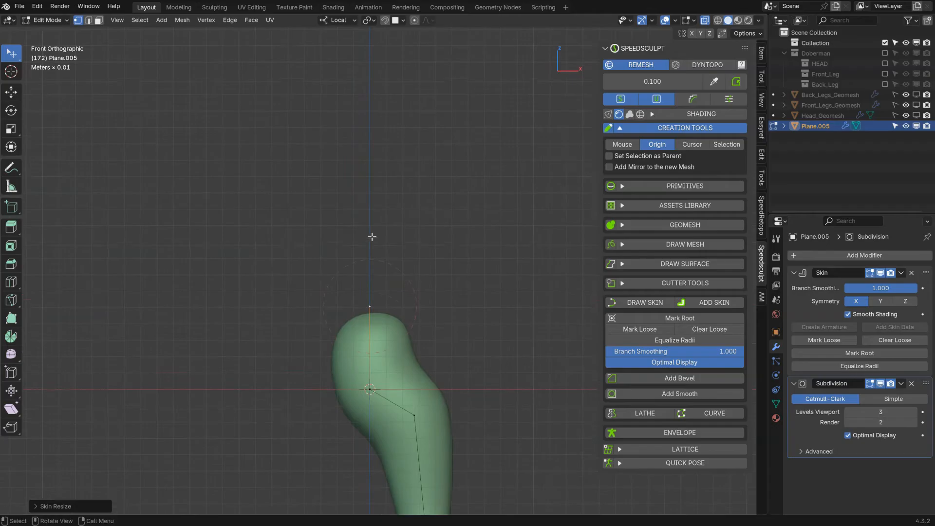
key("e")
left_click(372, 139)
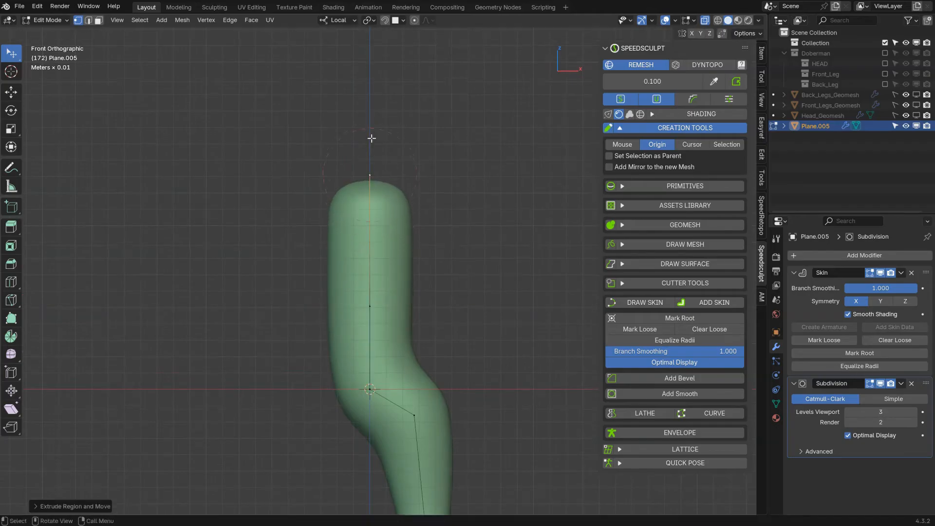
left_click(671, 320)
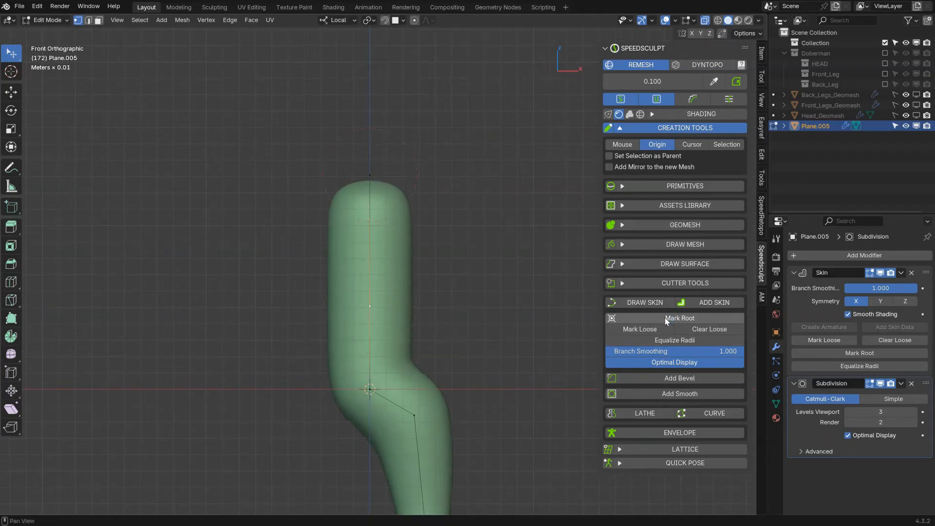
middle_click_drag(381, 185, 385, 269, "shift")
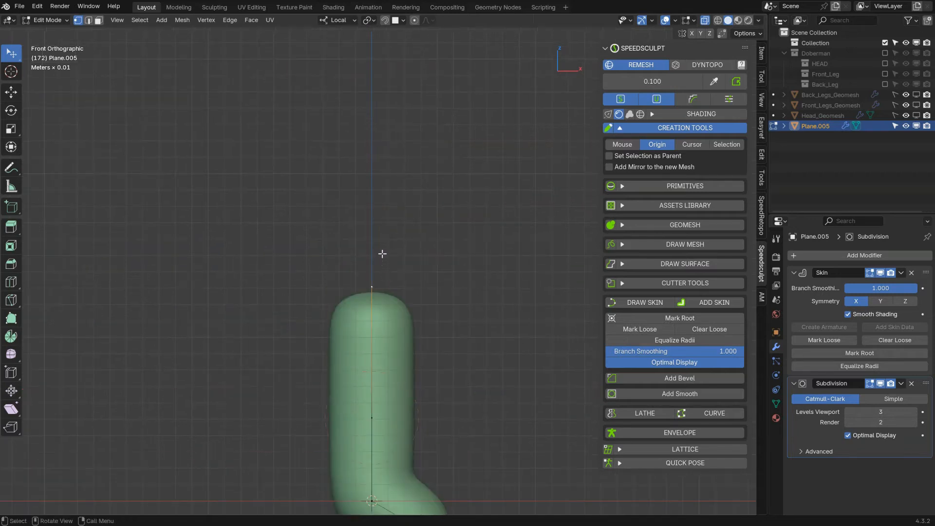
key("e")
left_click(383, 152)
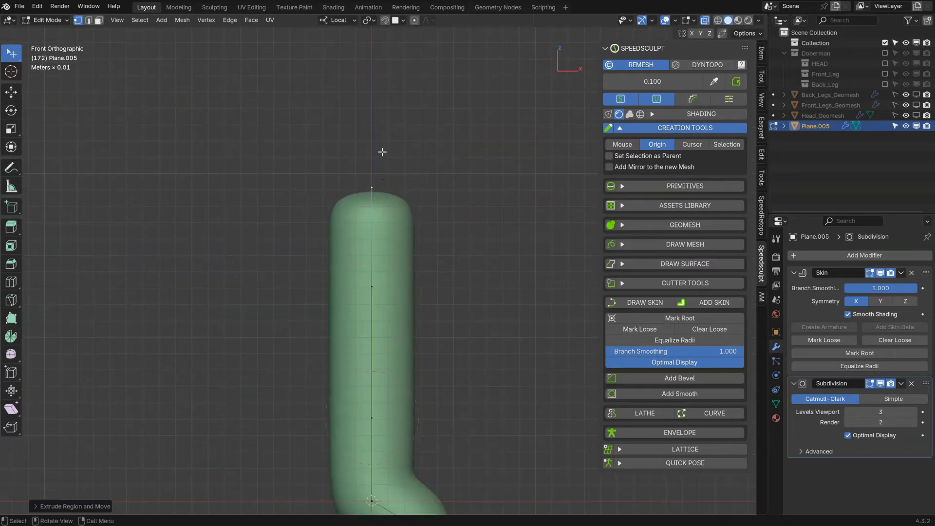
Extend an arm sideways and down from the top of the torso with shoulder, elbow and hand points
right_click(475, 163, "ctrl")
right_click(533, 276, "ctrl")
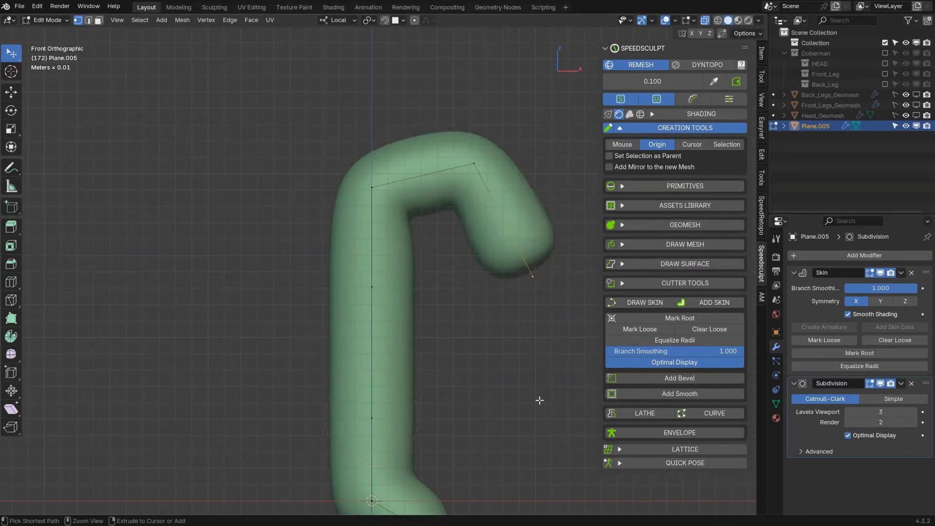
right_click(537, 418, "ctrl")
Extrude a neck and a head point up along Z from the torso top and enlarge the head's skin radius
key("e")
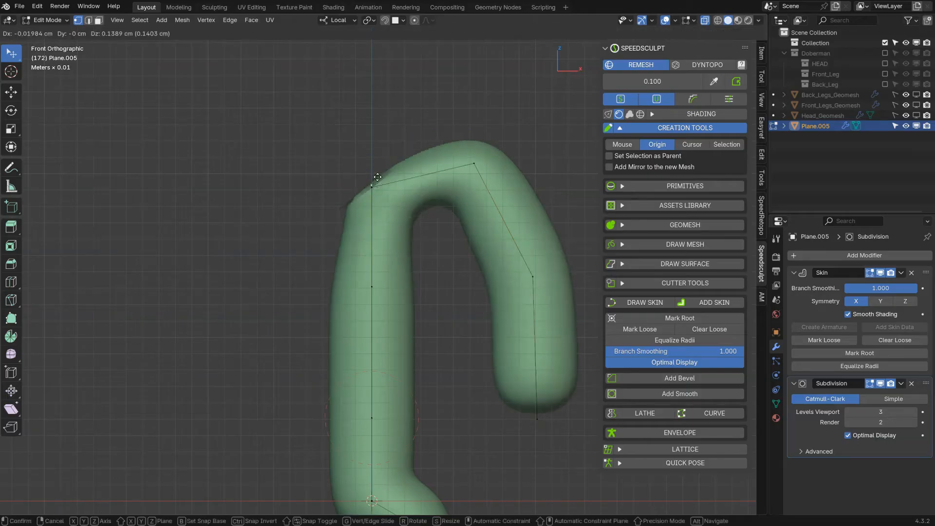
key("z")
left_click(375, 110)
middle_click_drag(395, 138, 395, 256, "shift")
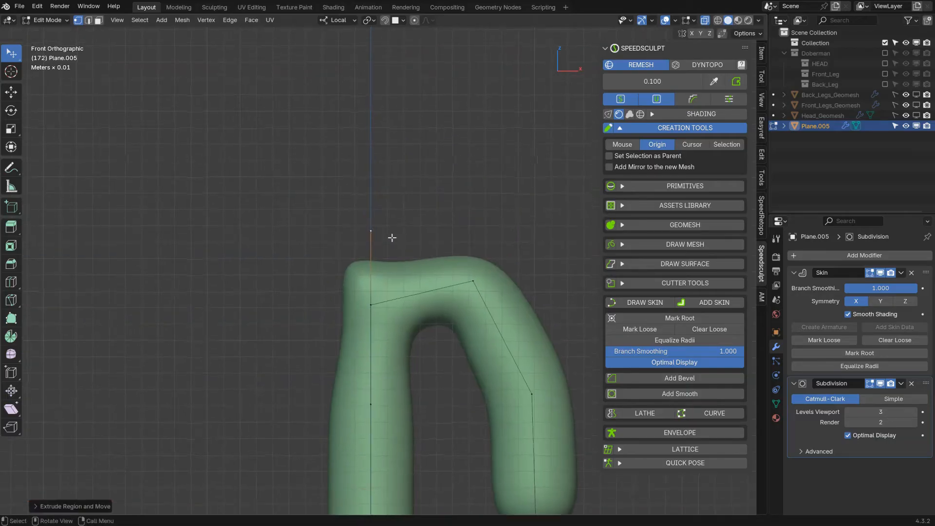
key("e")
key("z")
left_click(385, 141)
key("ctrl+a")
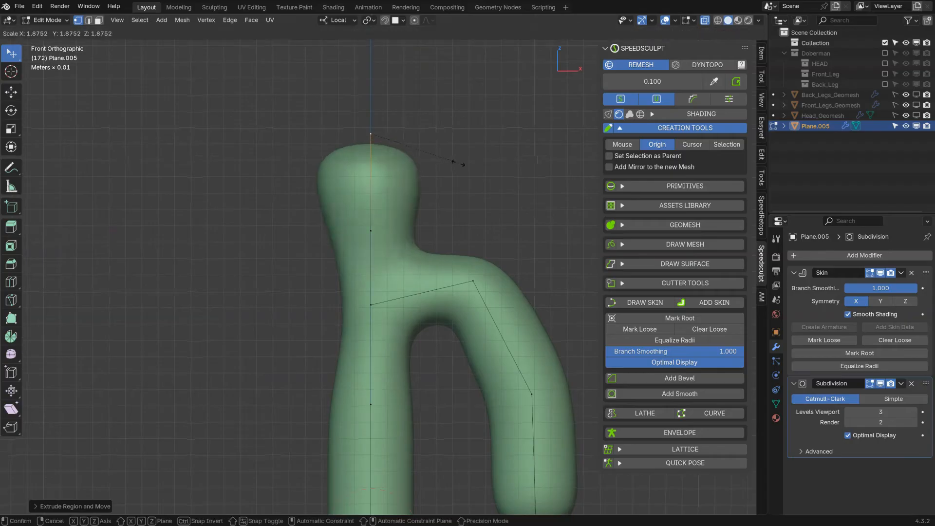
left_click(458, 163)
Reposition the knee, ankle and foot points to reshape and lengthen the lower leg
middle_click_drag(468, 190, 453, 273, "ctrl")
middle_click_drag(452, 277, 449, 155, "shift")
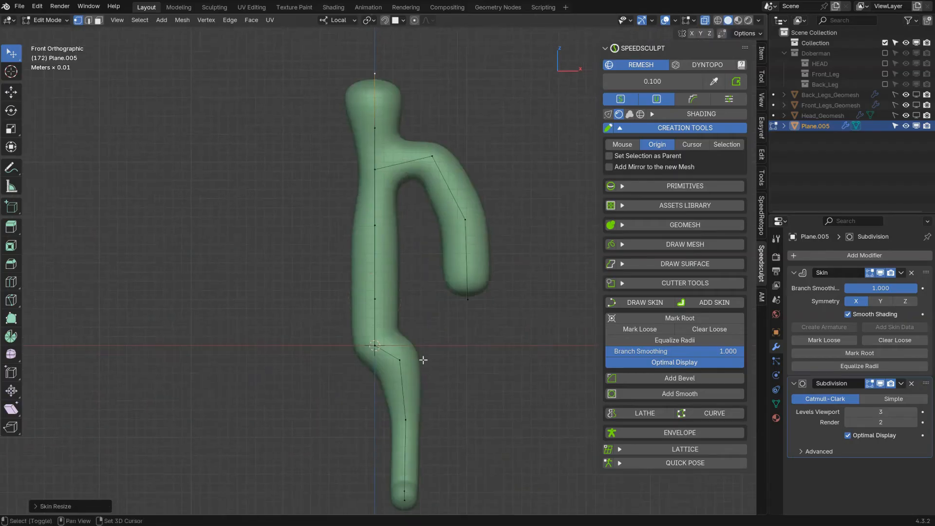
middle_click_drag(424, 360, 416, 247, "shift")
left_click_drag(400, 312, 409, 328)
left_click(401, 378)
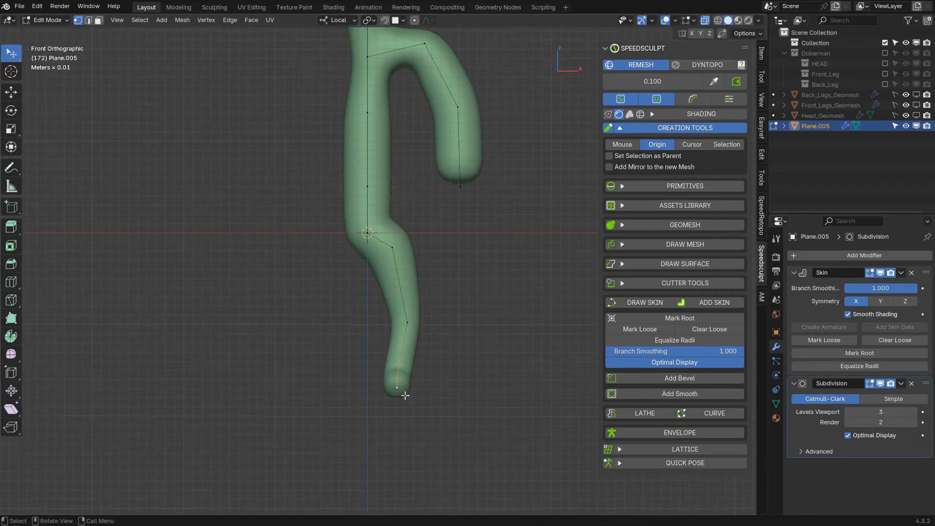
left_click_drag(402, 404, 408, 445)
Increase the skin radius at the knee point and adjust it at the ankle point
middle_click_drag(441, 295, 331, 289)
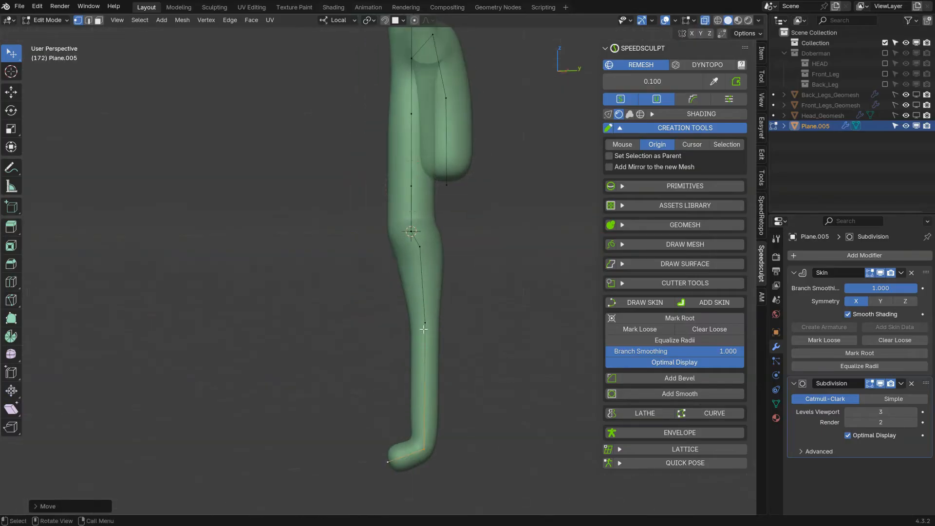
middle_click_drag(446, 327, 432, 324)
left_click(431, 324)
key("ctrl+a")
left_click(517, 347)
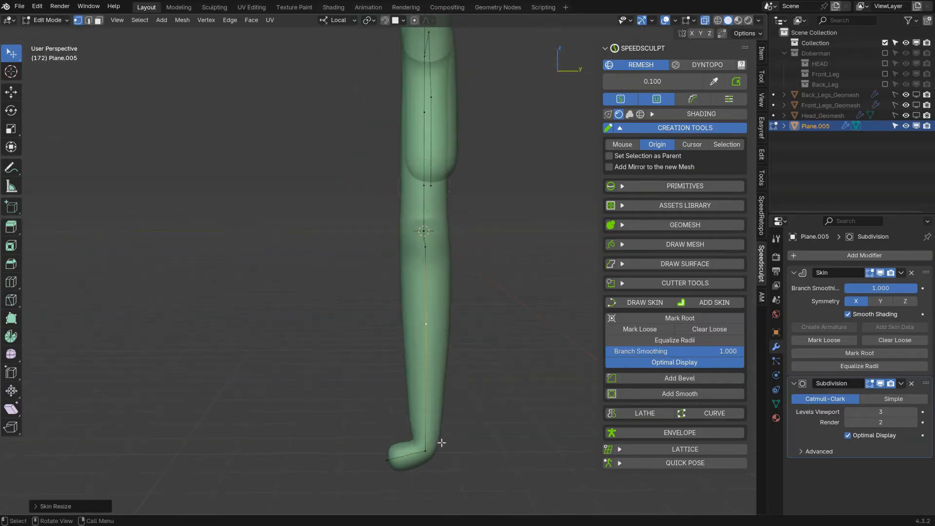
left_click(431, 450)
key("ctrl+a")
left_click(460, 451)
Reduce the skin radius at the arm's elbow and hand points to taper the forearm
middle_click_drag(385, 377, 504, 383)
middle_click_drag(427, 267, 407, 387, "shift")
left_click(425, 157)
left_click(457, 226)
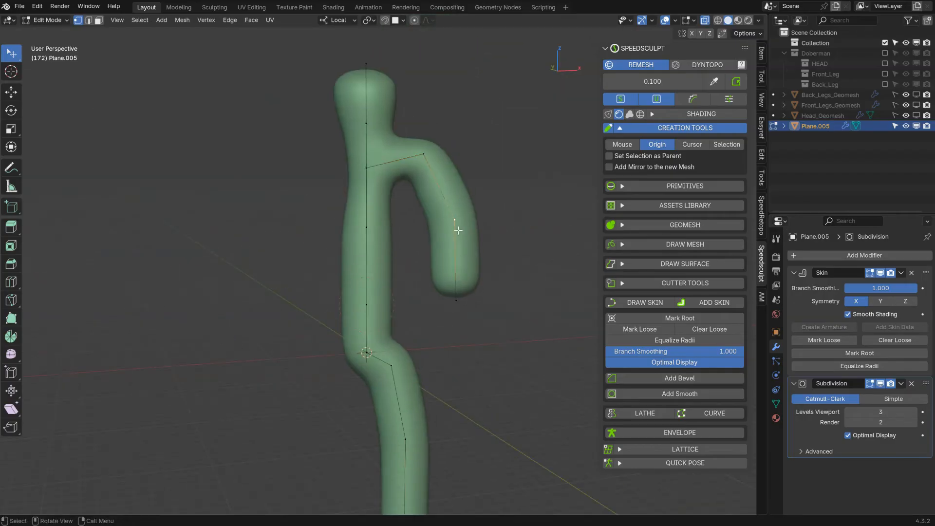
key("ctrl+a")
left_click(501, 268)
key("ctrl+a")
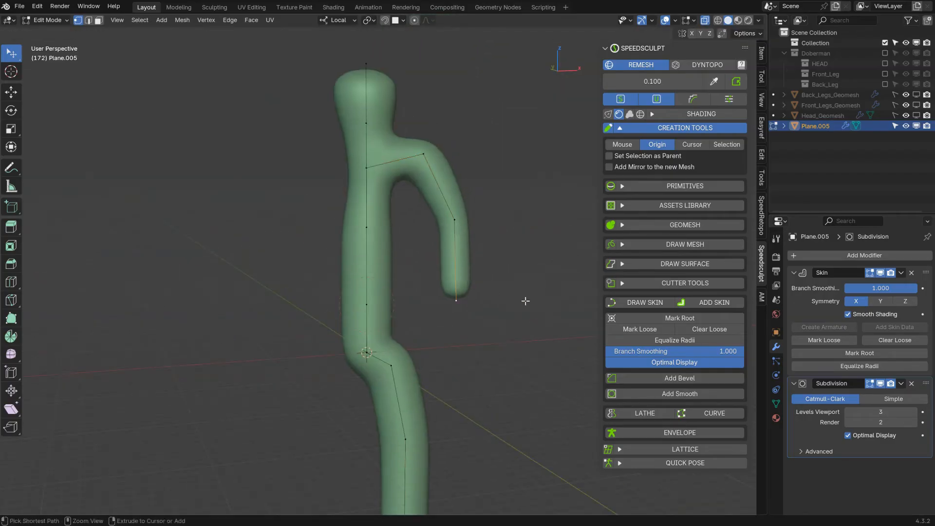
left_click(506, 303)
Enlarge the skin radius at the mid-torso point and at the upper torso point where the arm branches off
middle_click_drag(413, 214, 392, 216)
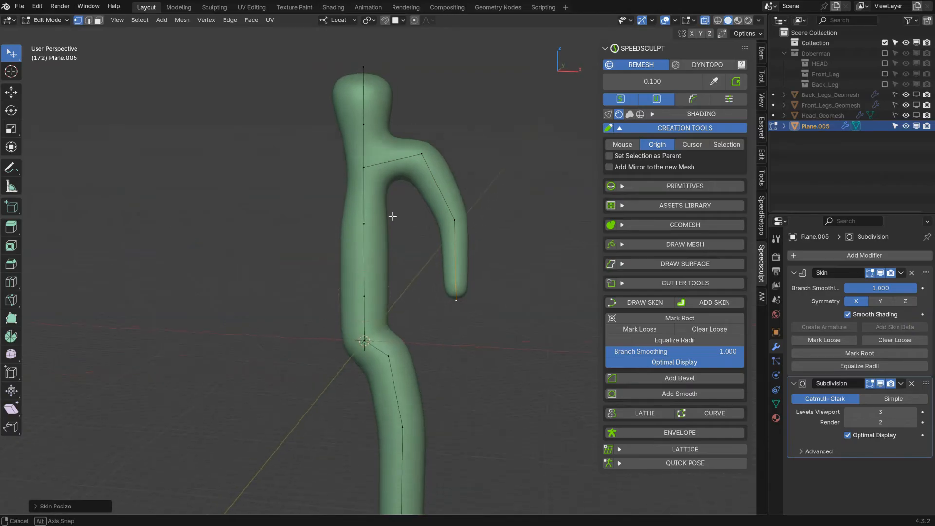
left_click(374, 228)
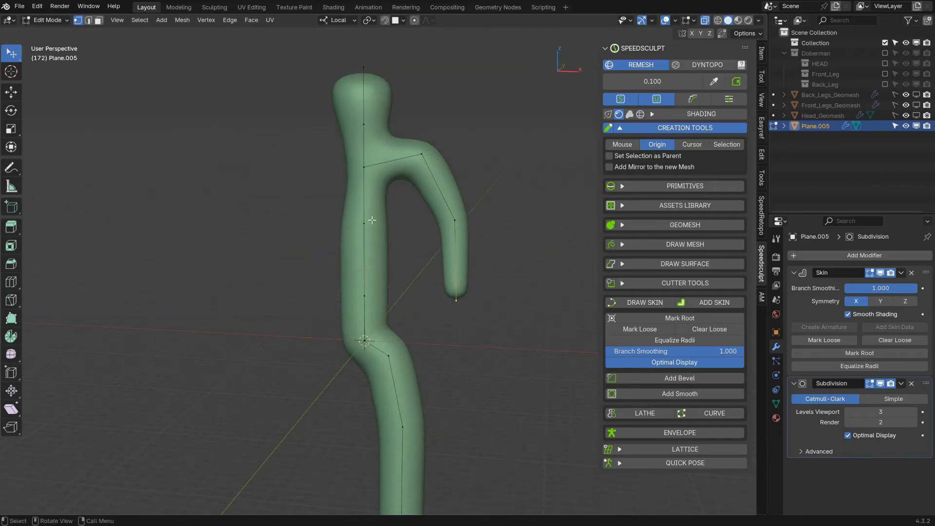
key("ctrl+a")
left_click(433, 232)
left_click(401, 180)
key("ctrl+a")
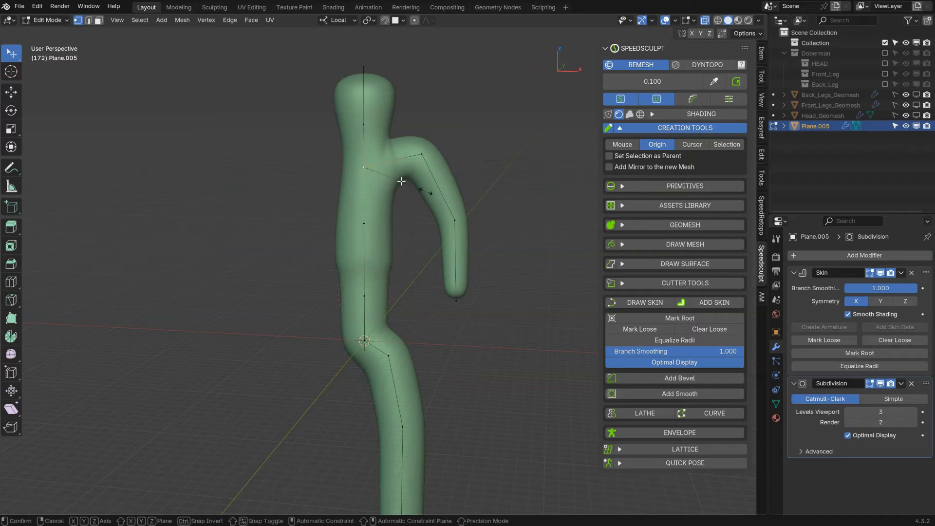
left_click(453, 203)
Lower the shoulder point and enlarge the skin radius at the lower torso and pelvis points
left_click_drag(425, 155, 418, 179)
left_click(364, 293)
key("ctrl+a")
left_click(447, 287)
left_click(369, 340)
key("ctrl+a")
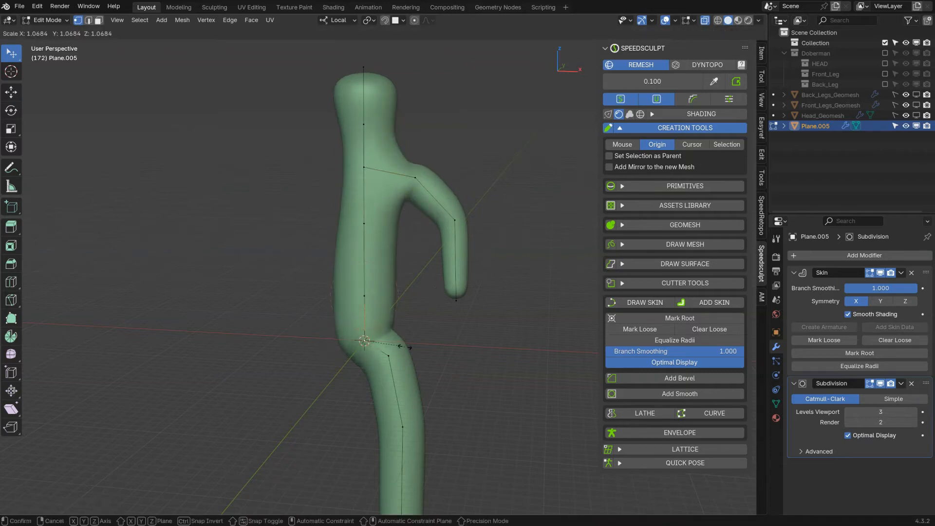
left_click(413, 345)
Add an X-axis mirror without a mirror object to the half body
middle_click_drag(384, 238, 405, 228)
middle_click_drag(484, 173, 498, 140, "shift")
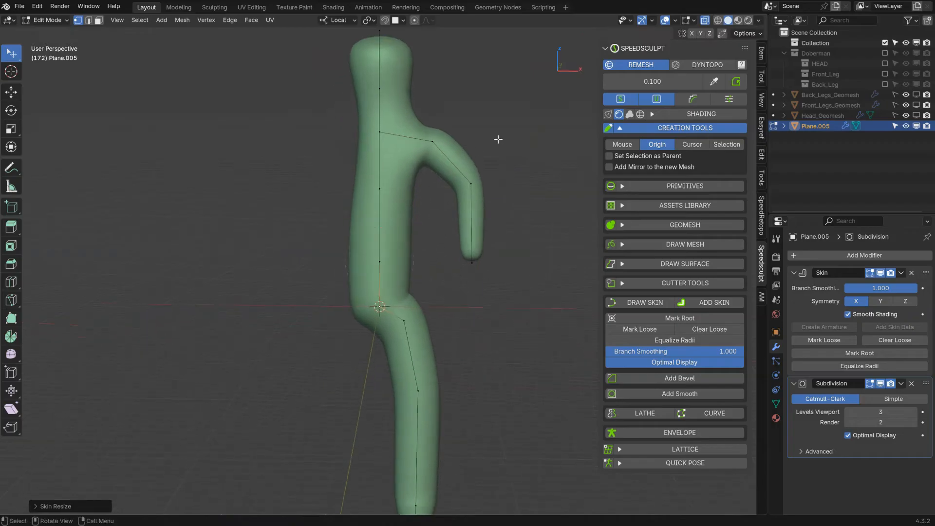
left_click(609, 167)
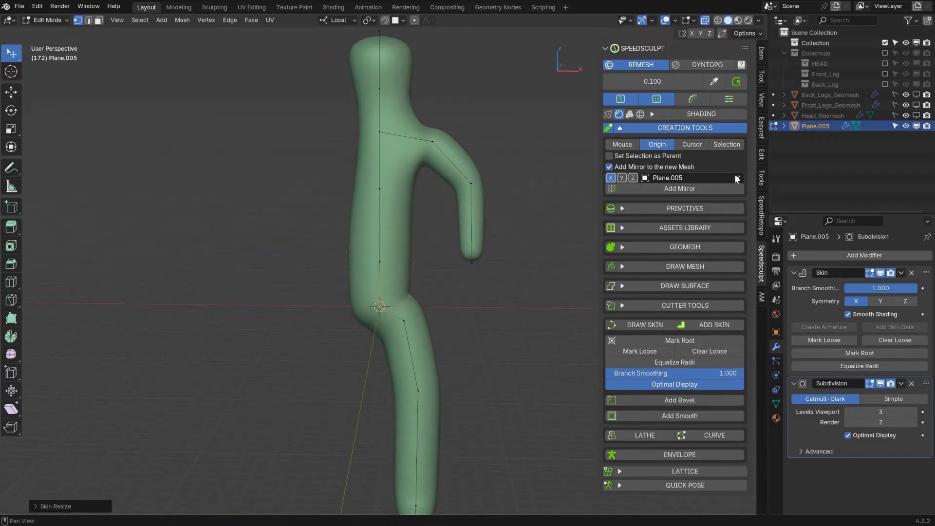
left_click(674, 190)
In front view, move the hip, knee and foot points outward and down to lengthen the legs
middle_click_drag(497, 199, 373, 229)
key("grave")
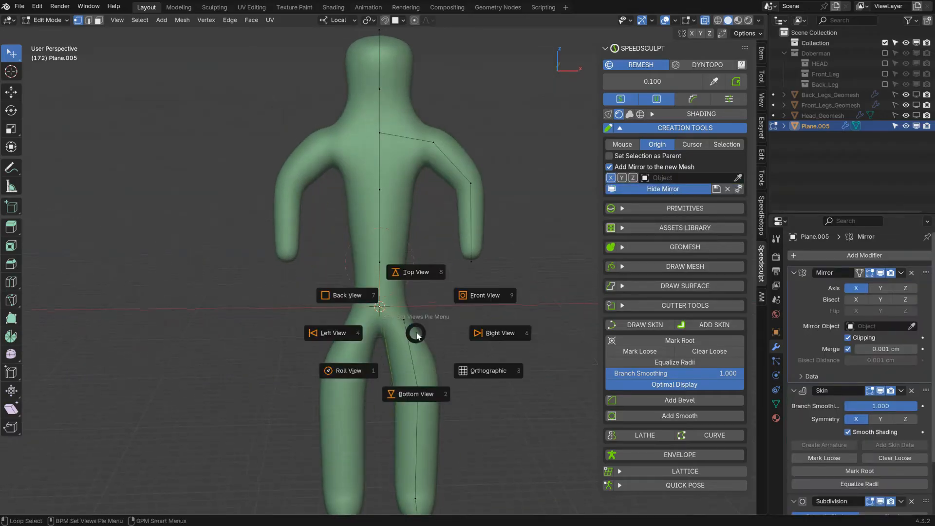
left_click(465, 302)
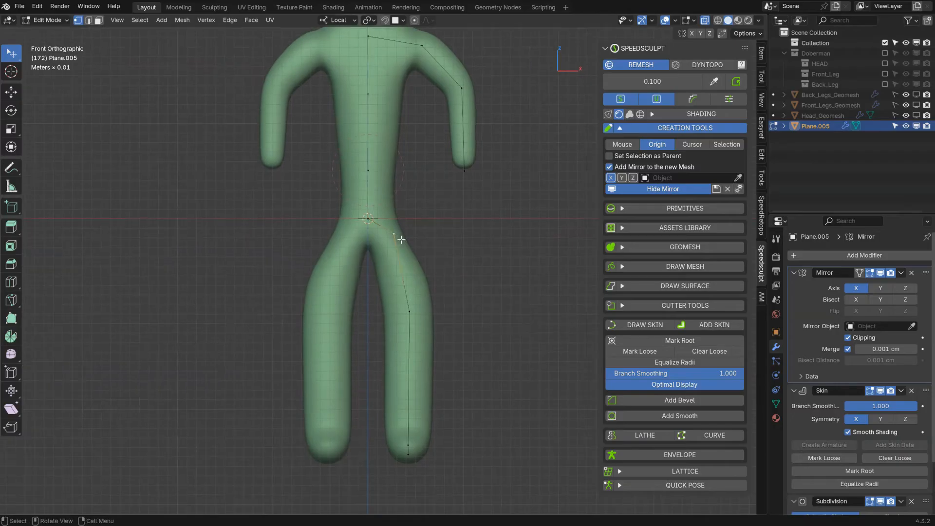
key("g")
left_click_drag(411, 258, 412, 259)
left_click_drag(410, 320, 411, 355)
left_click(406, 434)
key("g")
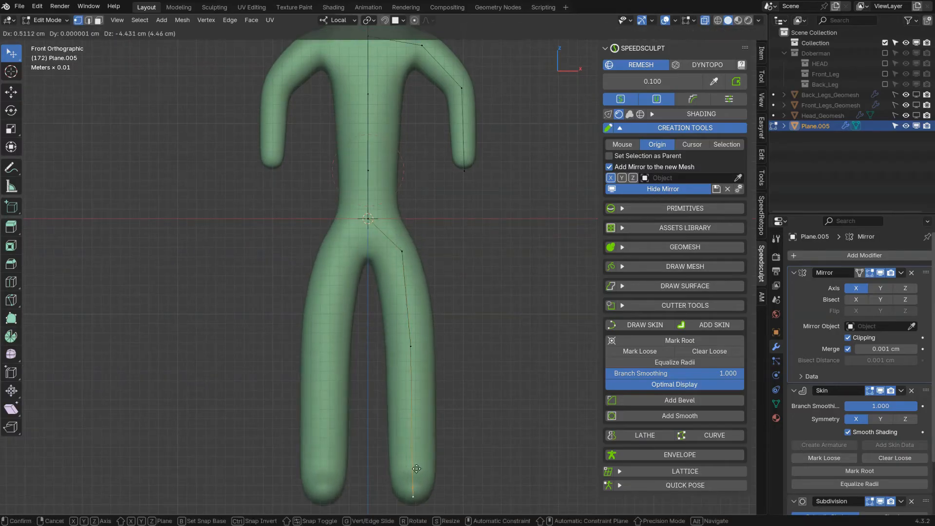
left_click_drag(415, 367, 414, 365)
Adjust the skin radius at the shoulder point and reduce it at the neck point
middle_click_drag(405, 134, 392, 286, "shift")
left_click_drag(408, 196, 405, 198)
key("ctrl+a")
left_click(426, 206)
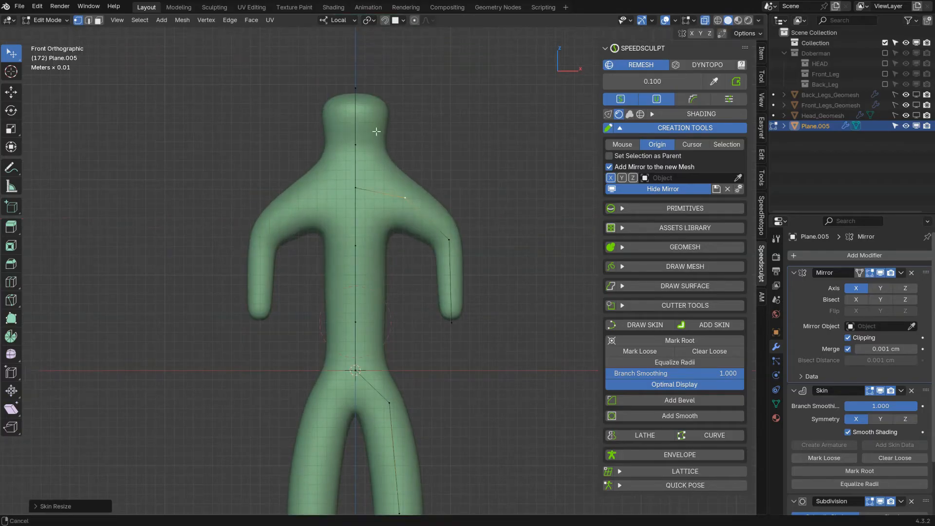
middle_click_drag(376, 132, 389, 199, "shift")
left_click(378, 210)
key("ctrl+a")
left_click(408, 230)
Raise the head point along Z to make the head taller
left_click(385, 151)
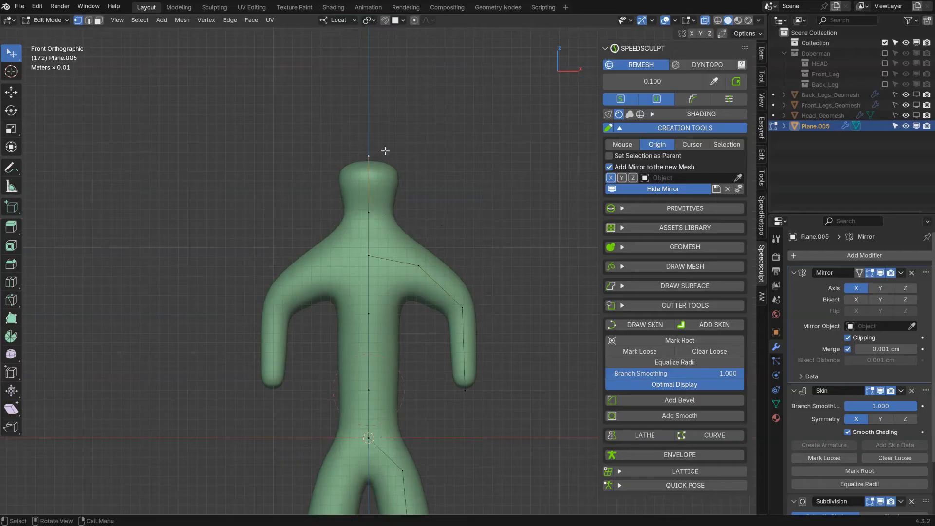
key("g")
key("z")
left_click(377, 147)
Move the elbow point down in front view and shift it backward to bend the arm
left_click(463, 307)
key("g")
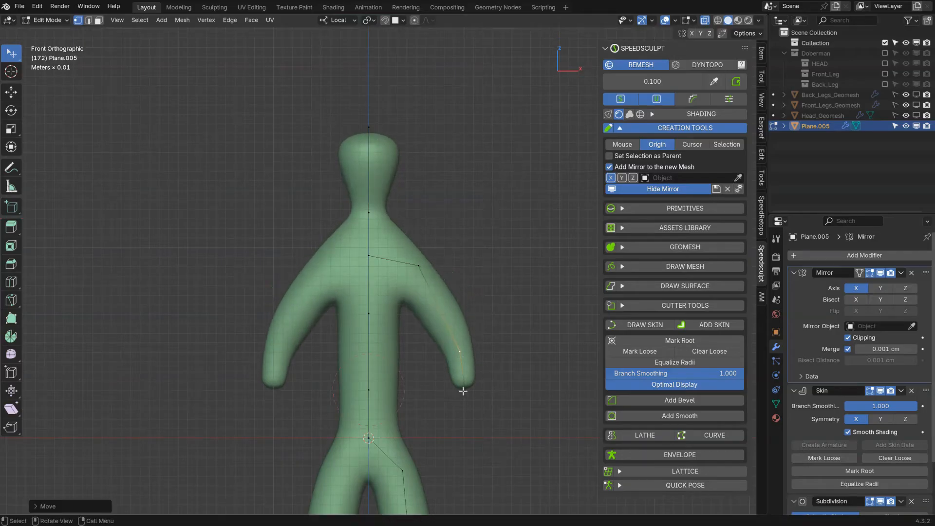
left_click(464, 385)
middle_click_drag(457, 337, 428, 256)
key("g")
left_click(438, 258)
Shift the two mid-torso spine points forward to curve the torso
middle_click_drag(410, 155, 390, 191)
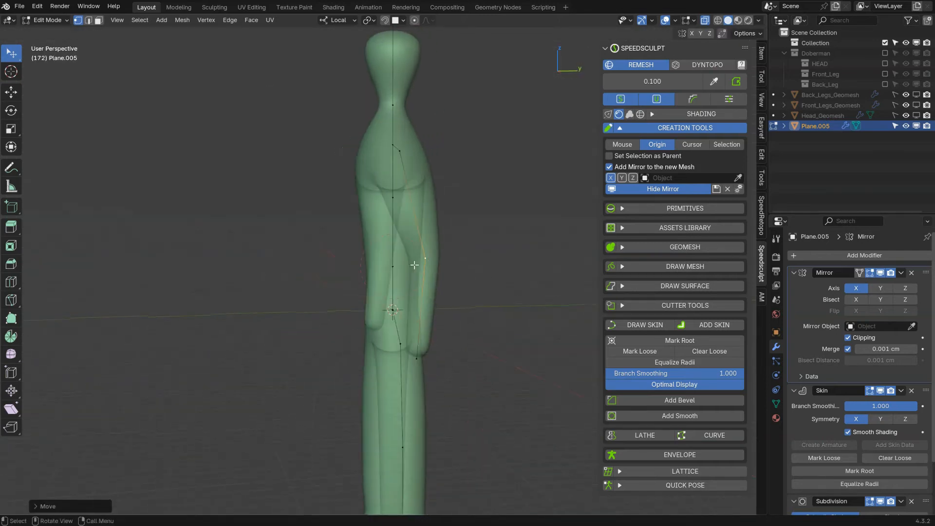
key("g")
key("y")
left_click(380, 216)
left_click(393, 268)
key("g")
key("x")
left_click(382, 275)
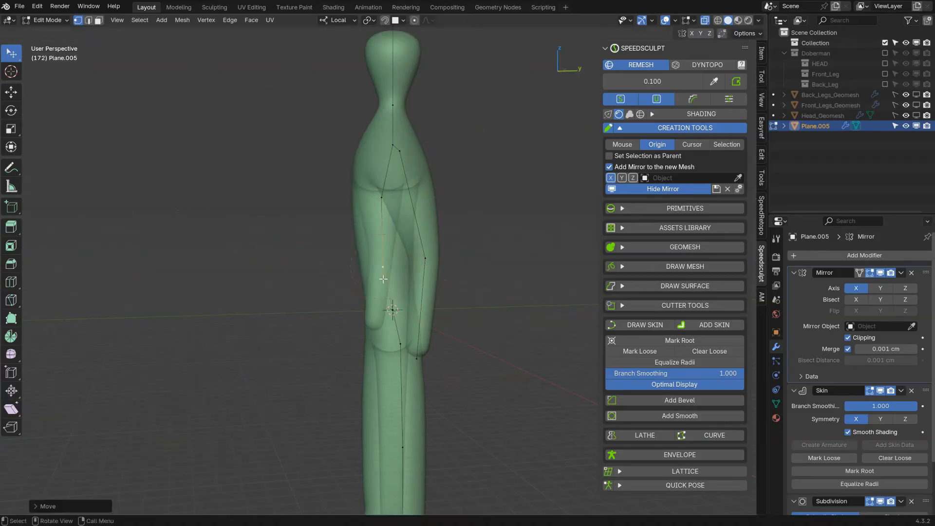
In side view, move the knee point forward and the ankle point backward to bend the leg
middle_click_drag(420, 347, 420, 211, "shift")
key("KP_3")
left_click_drag(397, 308, 380, 312)
left_click_drag(405, 441, 428, 448)
Widen the skin at the foot point along X and adjust it along Y
middle_click_drag(427, 447, 433, 334)
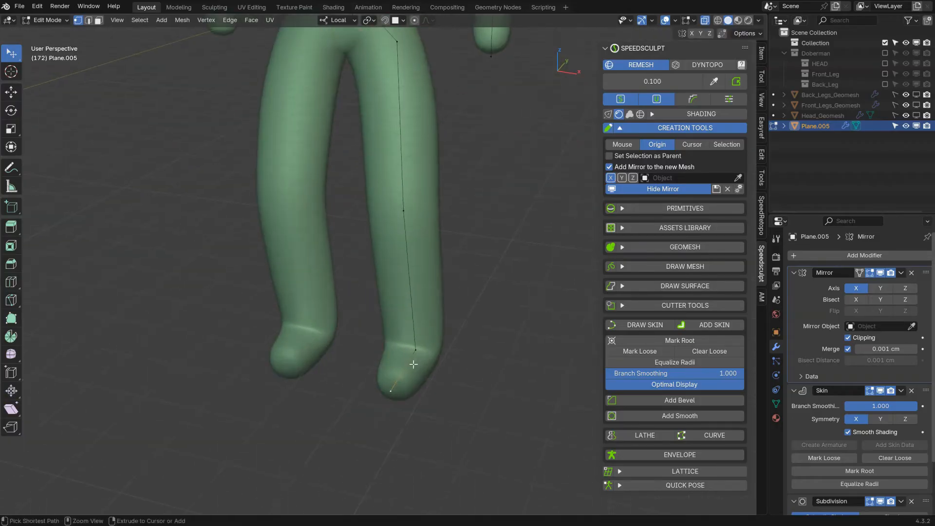
key("s")
key("x")
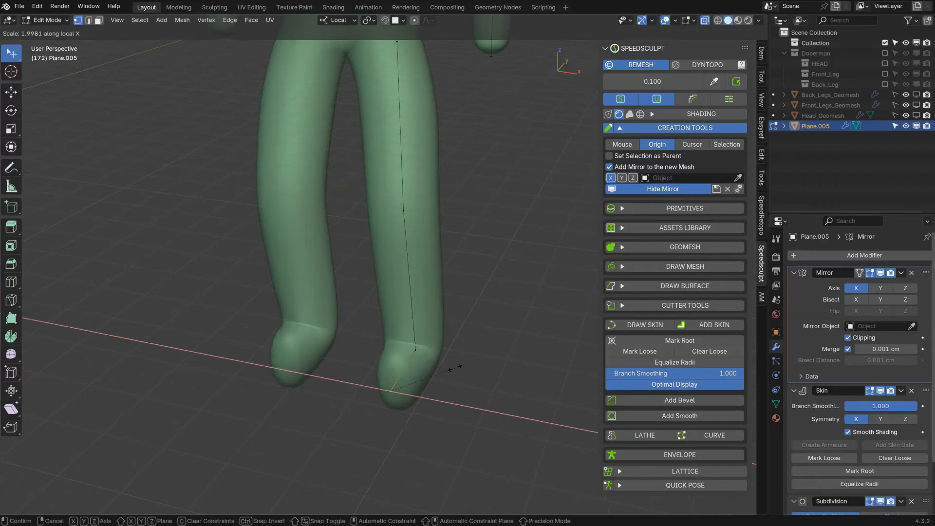
left_click(395, 368)
key("ctrl+a")
key("y")
left_click(429, 372)
Reduce the skin radius at the ankle point and adjust its position along Z
middle_click_drag(429, 371, 438, 338)
key("ctrl+a")
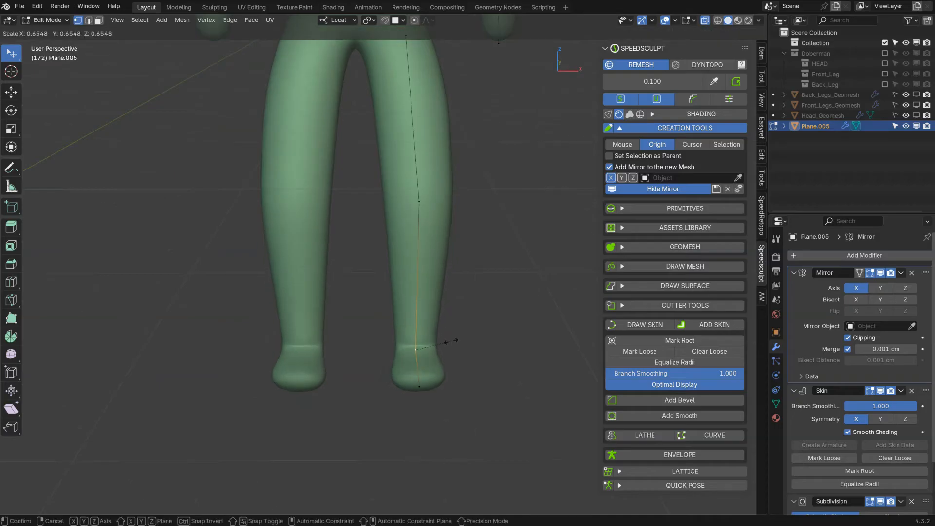
left_click(458, 340)
middle_click_drag(458, 340, 446, 376, "ctrl")
mouse_move(413, 191)
middle_mouse_down("shift")
mouse_move(413, 268)
mouse_move(432, 252)
mouse_move(330, 219)
mouse_move(403, 218)
mouse_move(415, 143)
middle_mouse_up("shift")
left_click(415, 262)
mouse_move(437, 232)
middle_mouse_down()
mouse_move(463, 236)
mouse_move(418, 219)
middle_mouse_up()
key("z")
left_click(419, 279)
Return to Object Mode and remesh the humanoid at 0.100 with Apply Mirror enabled
mouse_move(420, 279)
middle_mouse_down()
mouse_move(427, 276)
mouse_move(376, 258)
mouse_move(370, 245)
mouse_move(457, 229)
mouse_move(387, 277)
mouse_move(373, 202)
mouse_move(424, 177)
mouse_move(358, 213)
mouse_move(355, 227)
middle_mouse_up()
key("Tab")
left_click(367, 195)
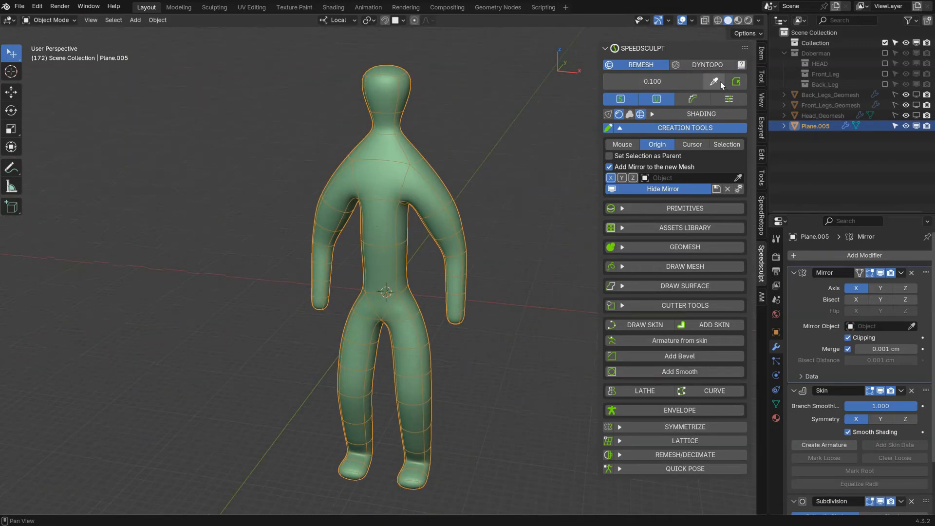
left_click(729, 99)
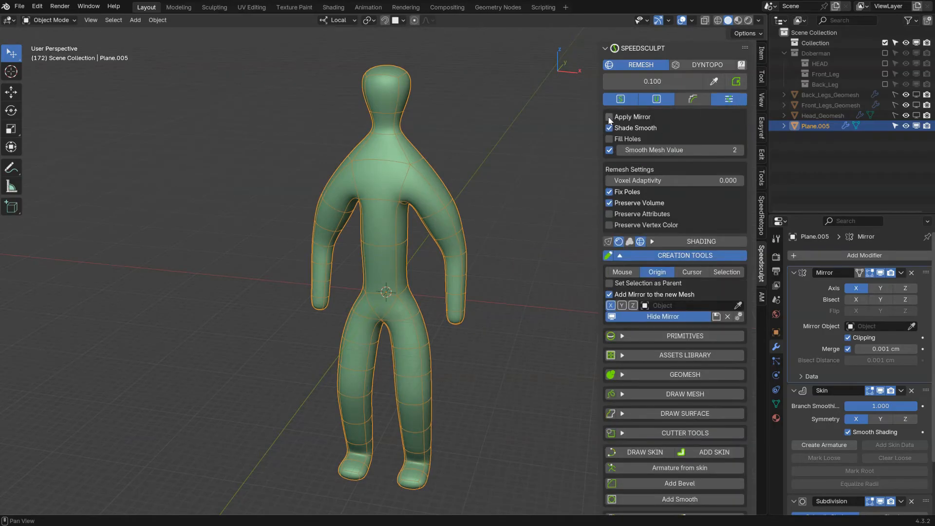
left_click(740, 98)
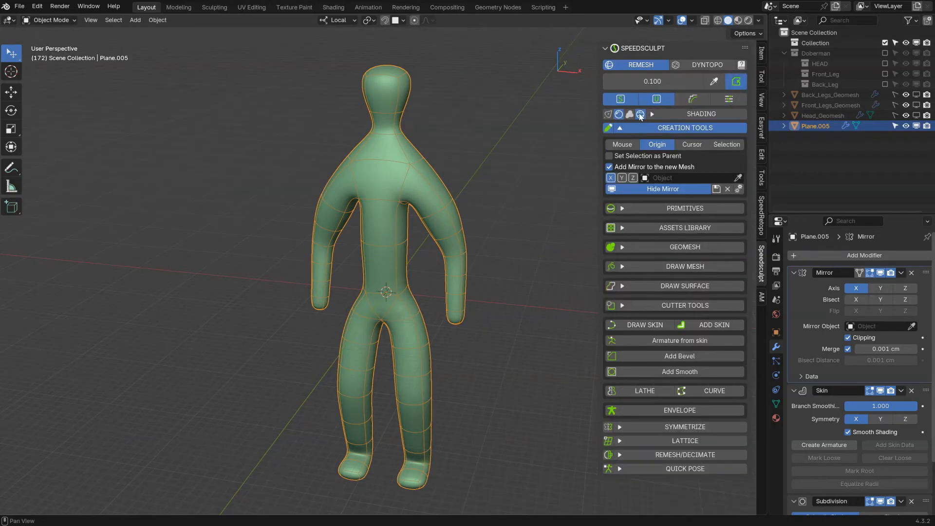
key("shift+r")
middle_click_drag(319, 225, 373, 171)
middle_click_drag(372, 171, 405, 169)
Enter Sculpt Mode with the Grab brush, enable X symmetry and set the brush radius to 223 px
key("Tab")
mouse_move(463, 107)
middle_mouse_down("ctrl")
mouse_move(393, 187)
mouse_move(411, 177)
mouse_move(375, 162)
mouse_move(431, 202)
middle_mouse_up("ctrl")
left_click(452, 148)
right_click(443, 163)
right_click(473, 181)
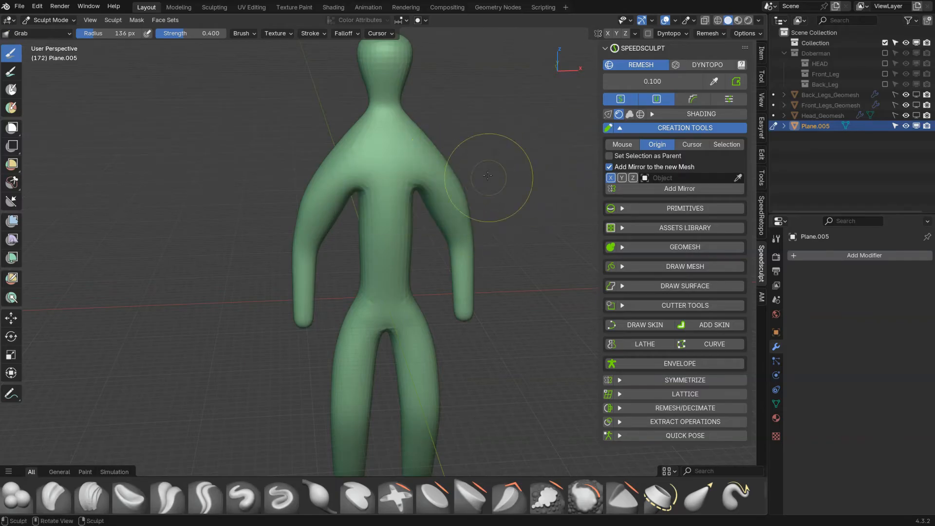
key("space")
key("f")
left_click(458, 185)
Pull the shoulders, waist, hips and chest sides outward with Grab strokes to shape the torso
left_click_drag(449, 160, 455, 148)
mouse_move(412, 244)
left_mouse_down()
mouse_move(421, 250)
mouse_move(421, 275)
left_mouse_up()
left_click_drag(424, 311, 431, 316)
left_click_drag(407, 213, 424, 189)
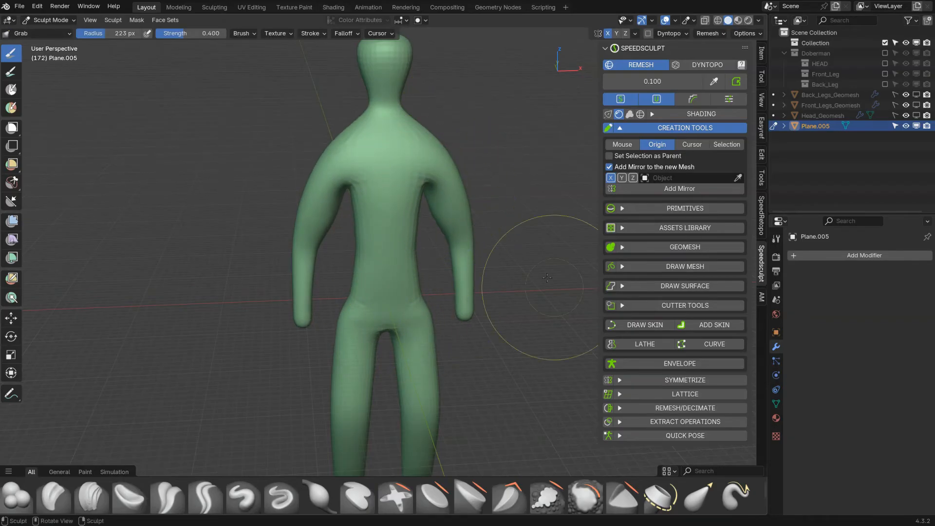
left_click(708, 326)
scroll(389, 191, "down", 3)
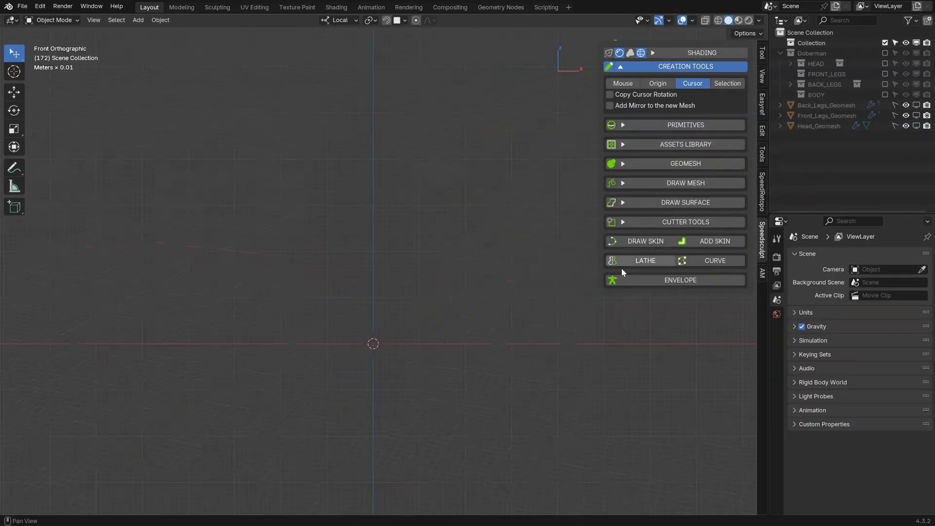
Set the placement to Origin and draw a mushroom half-profile in front view with the Lathe tool
middle_click_drag(386, 362, 370, 360, "shift")
middle_click_drag(315, 383, 301, 397, "shift")
left_click(655, 85)
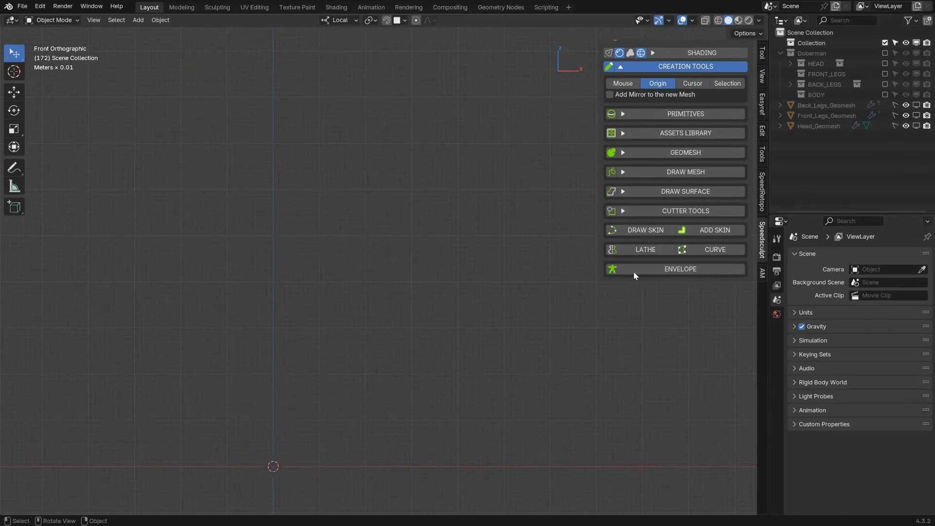
left_click(632, 248)
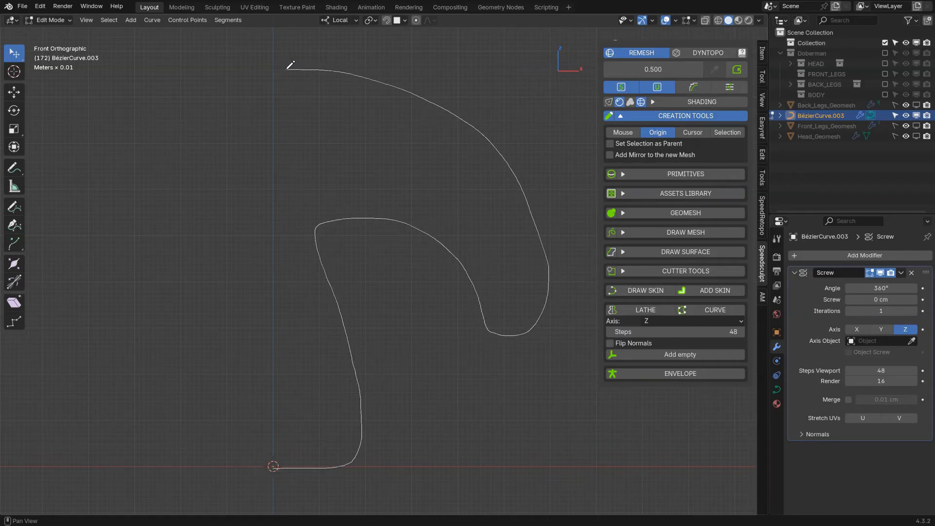
left_click_drag(279, 66, 276, 68)
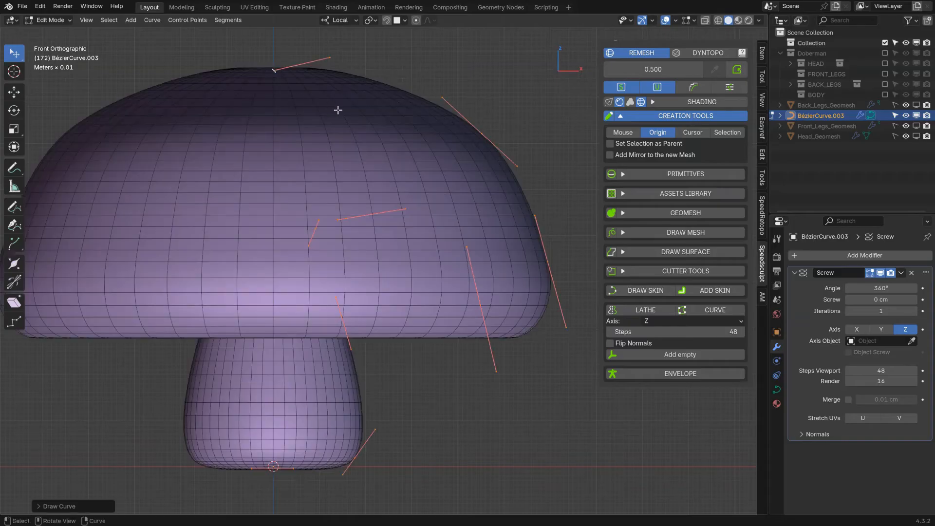
Flip the lathe's normals and dissolve the extra curve point at the top of the mushroom cap
left_click(611, 345)
mouse_move(405, 275)
middle_mouse_down("shift")
mouse_move(464, 306)
mouse_move(479, 326)
middle_mouse_up("shift")
key("z")
middle_click_drag(342, 158, 343, 236, "shift")
left_click(362, 197)
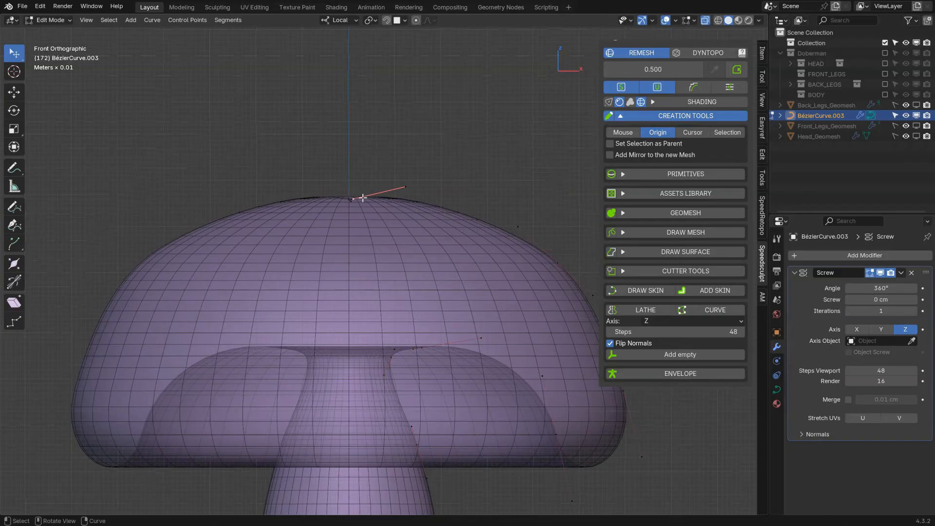
key("ctrl+x")
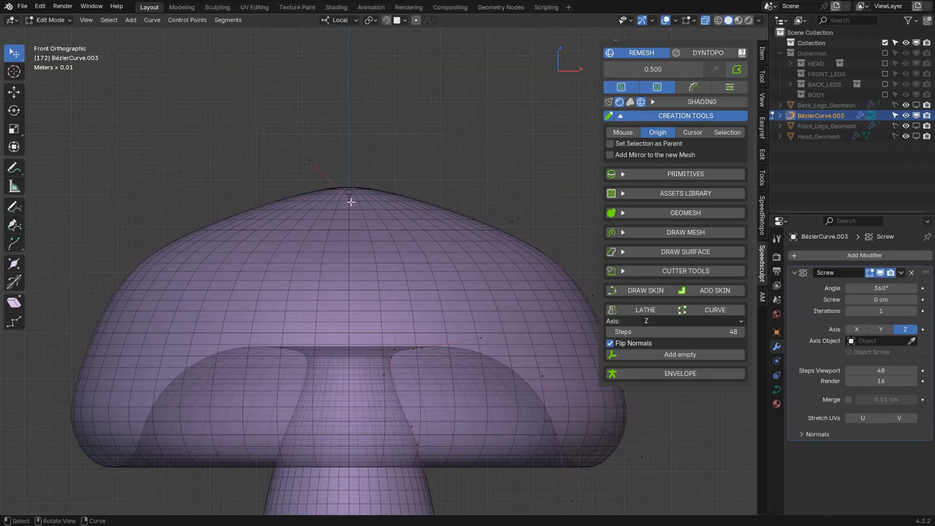
Level the handles at the cap's top point and reposition the curve point on the cap's upper side
key("g")
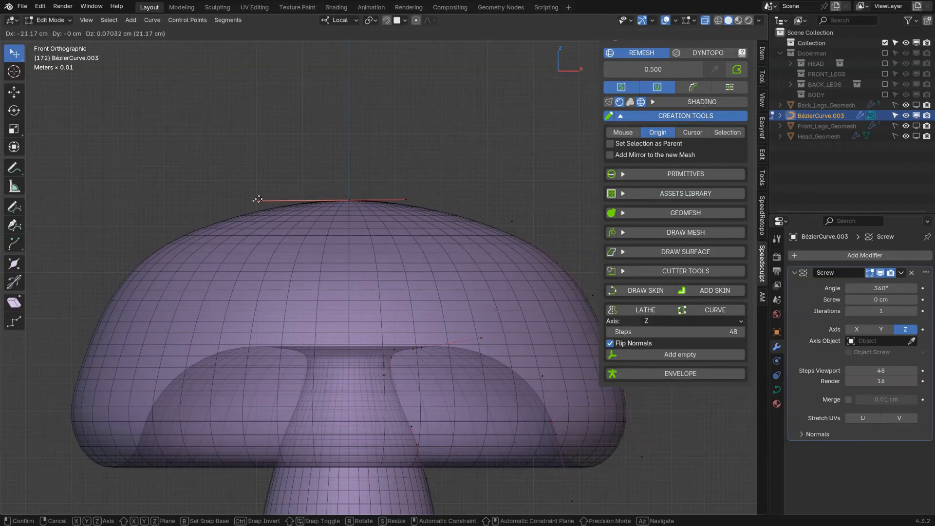
left_click_drag(435, 199, 434, 200)
middle_click_drag(522, 273, 478, 211, "shift")
left_click_drag(514, 200, 512, 202)
Set the lathe steps to 146 and fine-tune the curve on the cap's upper side
middle_click_drag(406, 386, 441, 255, "shift")
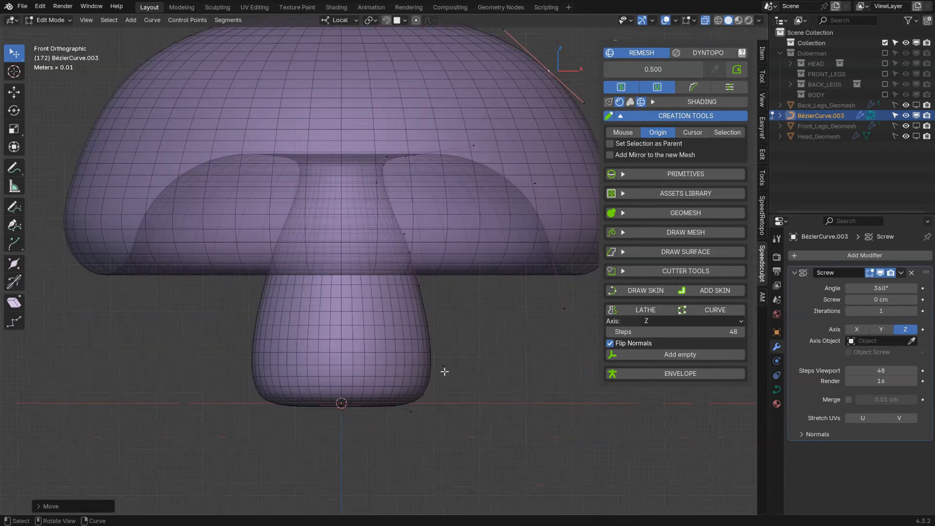
scroll(409, 293, "down", 2)
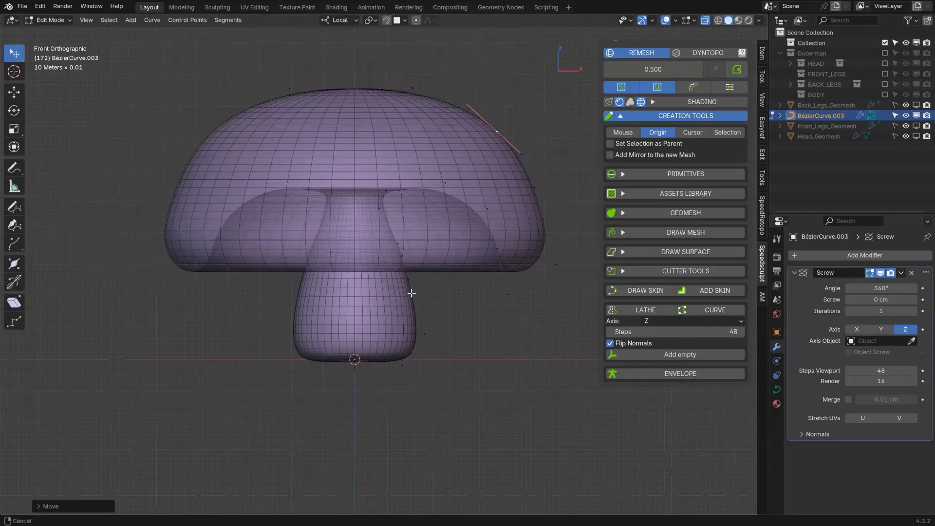
left_click_drag(651, 331, 692, 332)
left_click_drag(486, 140, 479, 142)
Turn off X-ray, return to Object Mode and check the remesh options for the mushroom
key("alt+z")
mouse_move(425, 252)
middle_mouse_down()
mouse_move(405, 218)
mouse_move(414, 207)
mouse_move(457, 266)
mouse_move(439, 135)
mouse_move(413, 227)
mouse_move(470, 129)
middle_mouse_up()
key("z")
left_click(405, 197)
key("Tab")
left_click(729, 87)
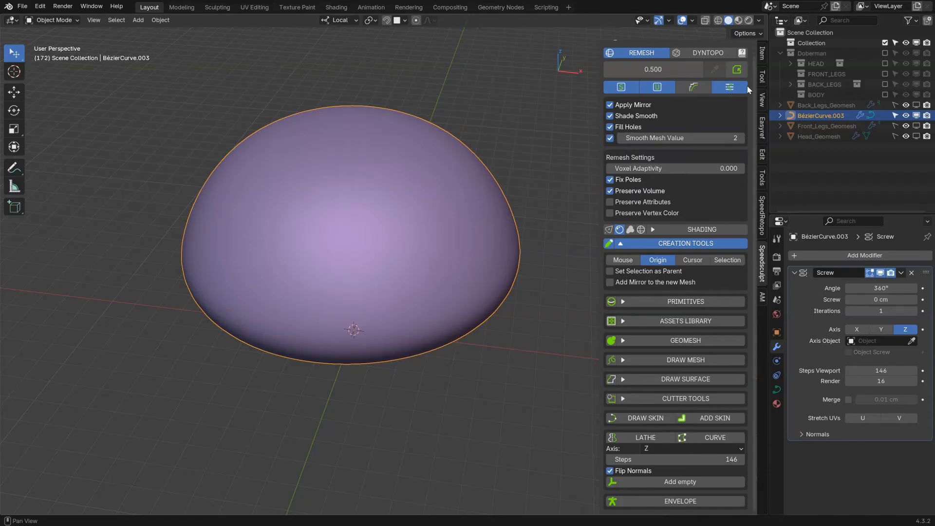
left_click(730, 87)
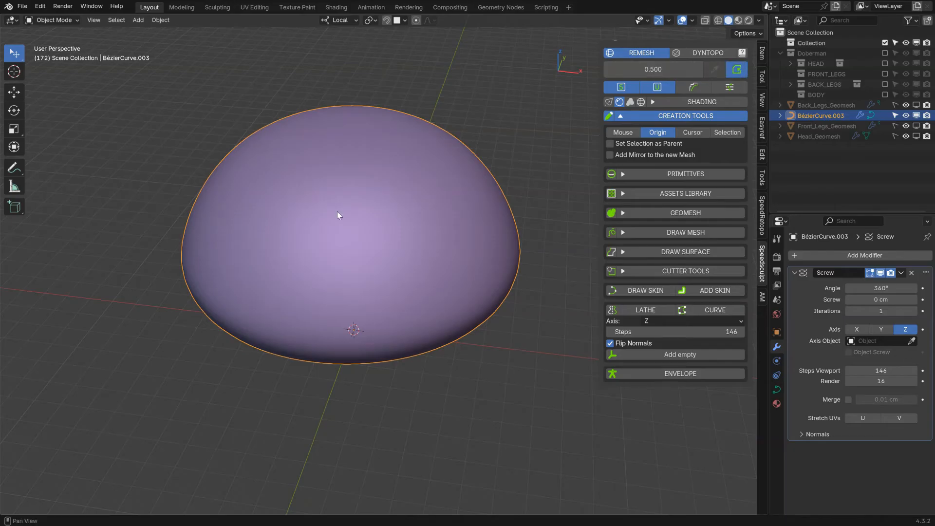
Set the remesh value to 1 and remesh the mushroom
middle_click_drag(432, 238, 398, 206)
left_click(682, 69)
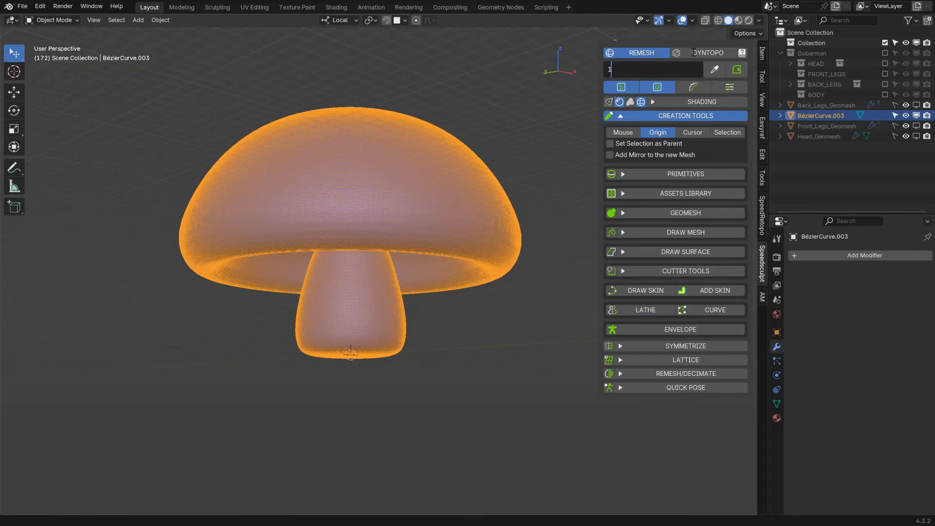
type("1")
key("Return")
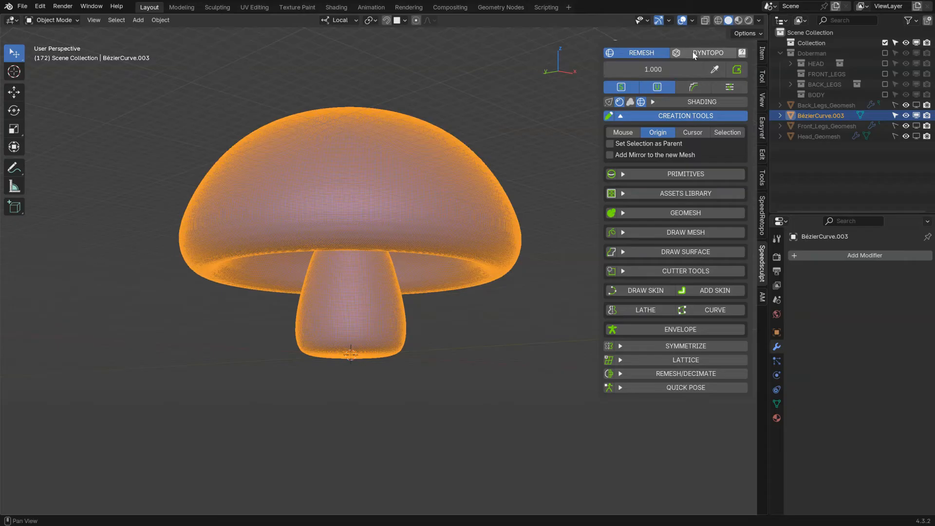
left_click(738, 70)
middle_click_drag(388, 172, 345, 239)
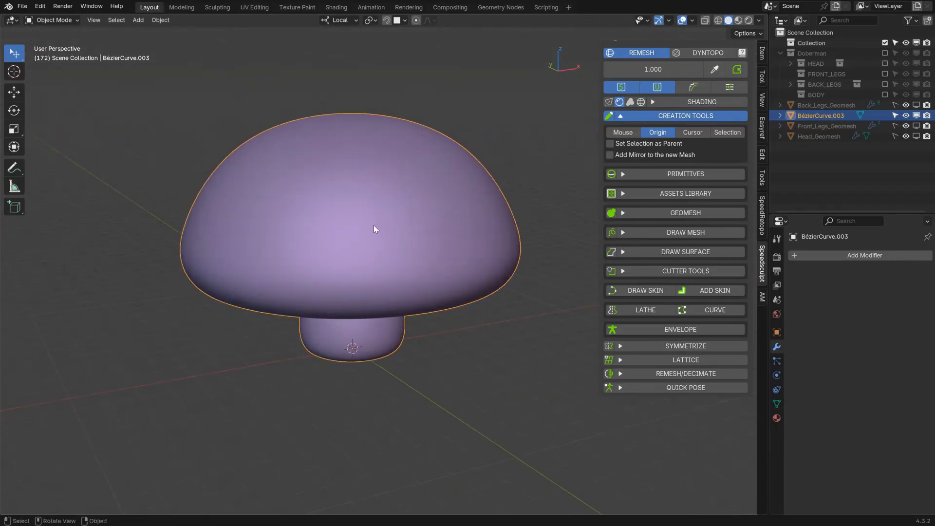
In front view, move the mushroom along X well to the negative side of the origin and deselect it
middle_click_drag(423, 222, 408, 252, "ctrl")
key("grave")
left_click(431, 188)
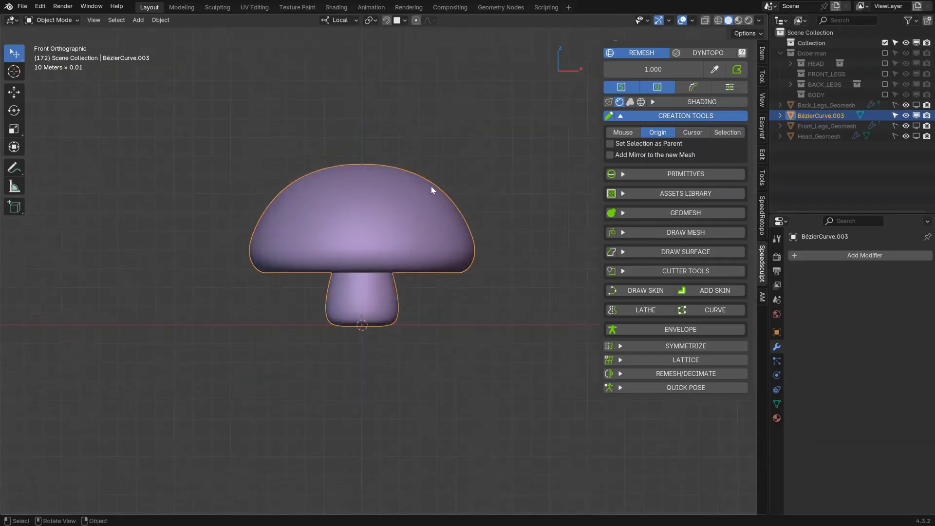
key("g")
key("x")
left_click(102, 264)
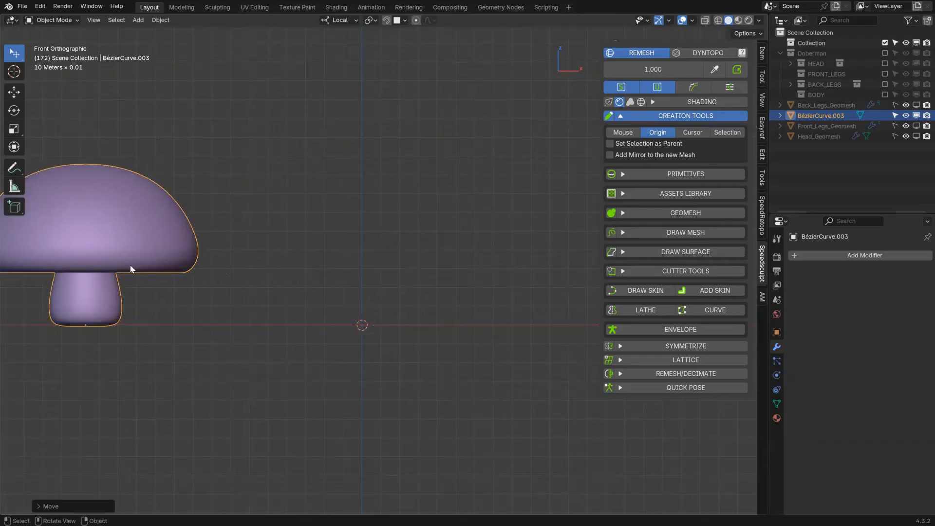
middle_click_drag(384, 223, 360, 218, "shift")
left_click(379, 241)
middle_click_drag(255, 247, 346, 254, "shift")
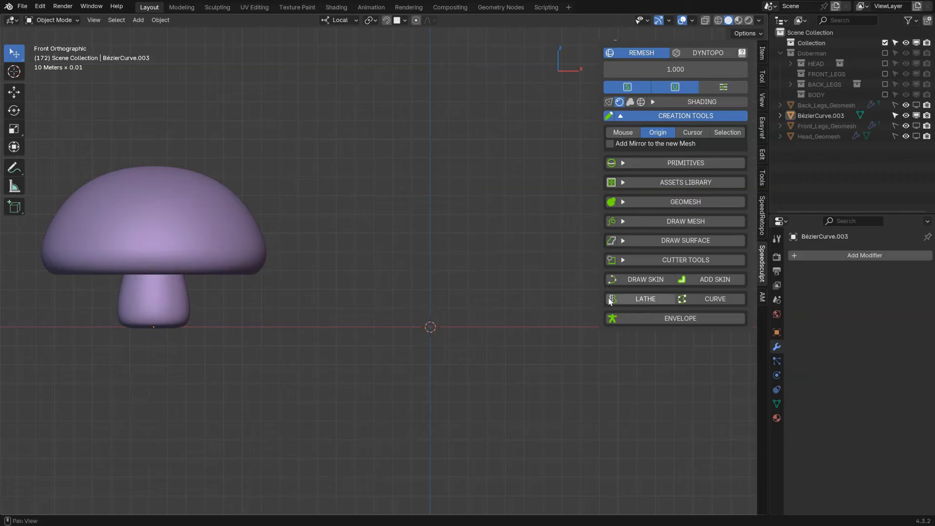
Place the 3D cursor in empty space on the positive X side, above the ground, and set Cursor as the creation point
middle_click_drag(416, 288, 397, 281, "shift")
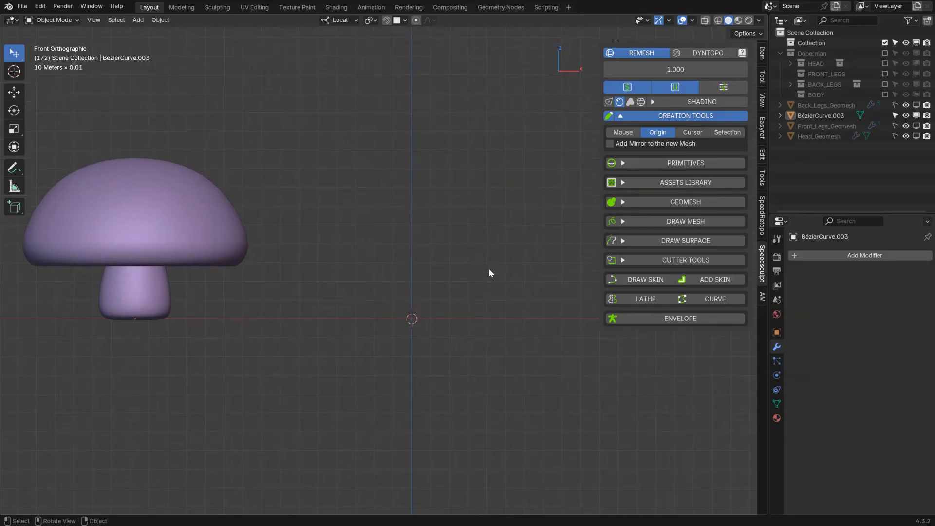
middle_click_drag(341, 209, 336, 237, "shift")
right_click(553, 211, "shift")
middle_click_drag(554, 211, 467, 209, "shift")
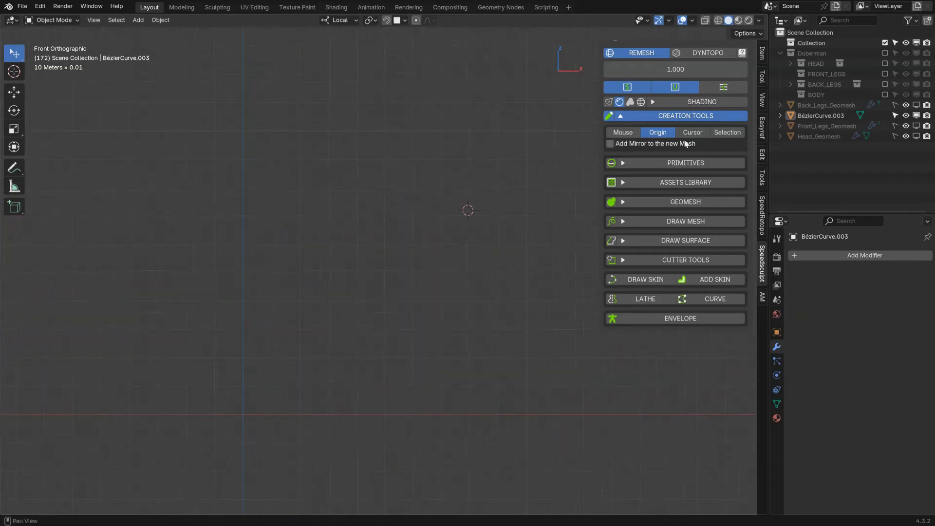
left_click(693, 132)
Use Lathe to draw a tall, double-walled vase profile starting at the 3D cursor, and flip its normals
left_click(640, 312)
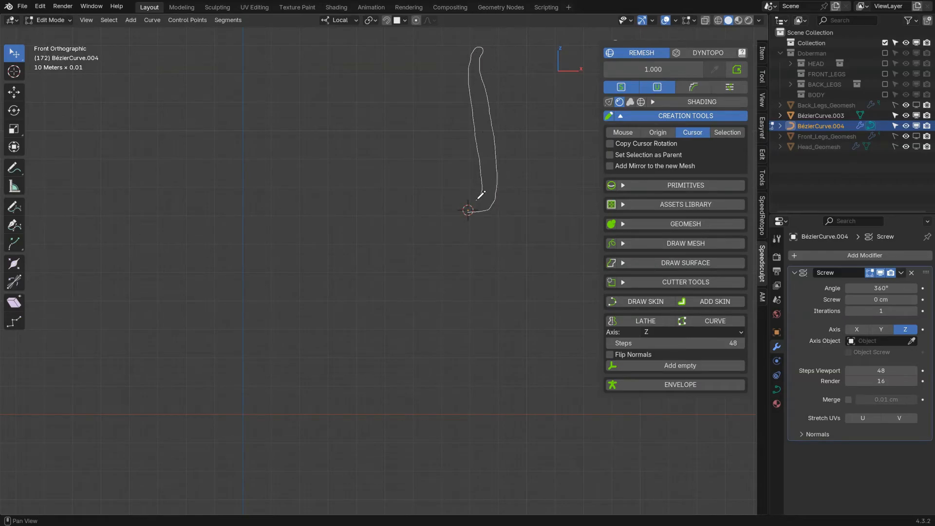
left_click_drag(472, 196, 470, 205)
scroll(529, 129, "up", 3)
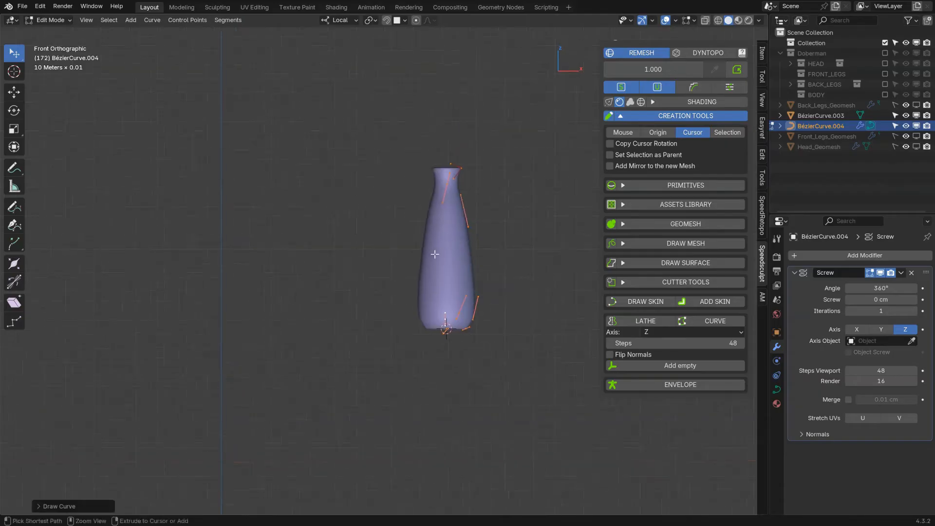
left_click(610, 354)
Turn on X-ray and move the curve point of the vase's inner neck outward toward the outer wall
middle_click_drag(512, 213, 413, 267, "shift")
key("alt+z")
middle_click_drag(422, 197, 425, 139, "ctrl")
left_click(411, 116)
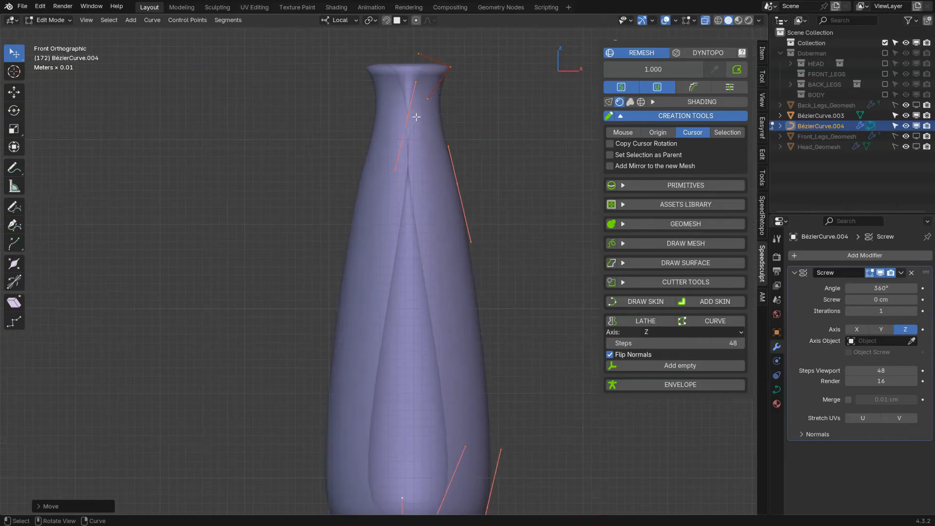
key("g")
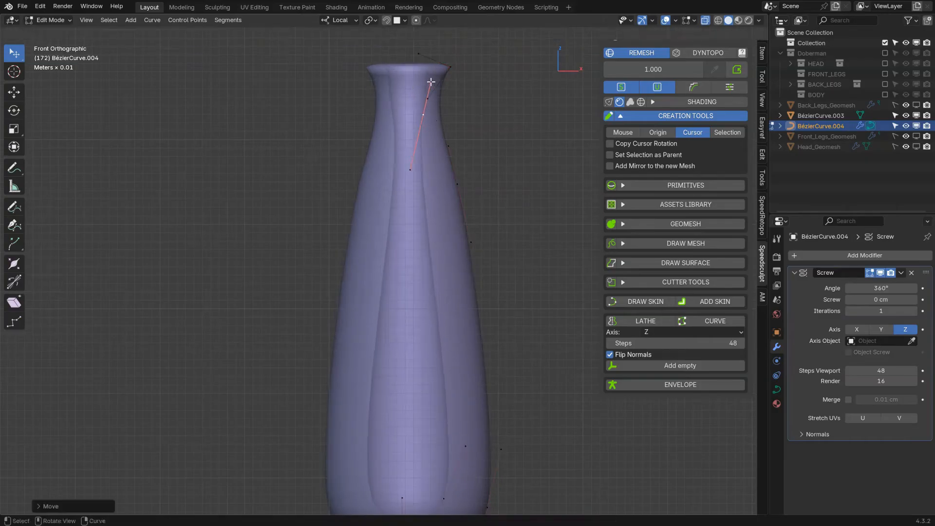
left_click(450, 65)
Set all of the vase curve's handles to Auto and adjust the handles around its rim and inner neck
key("a")
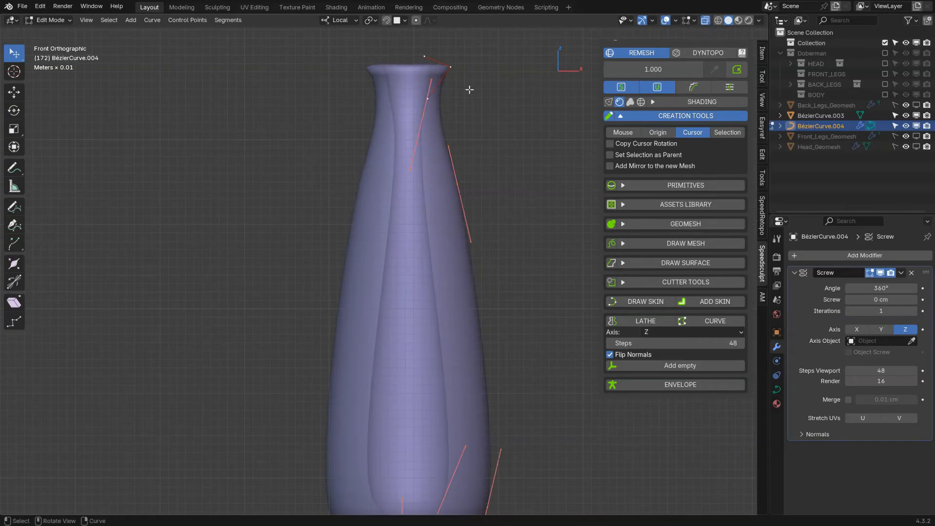
right_click(525, 147)
left_click(482, 203)
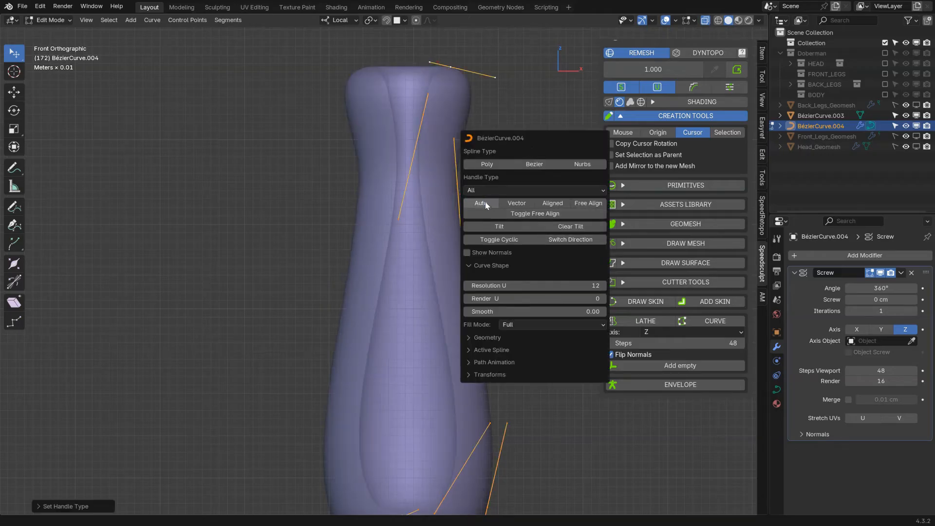
left_click_drag(490, 85, 467, 78)
left_click_drag(399, 219, 440, 66)
Level the handles of the inner and outer curve end points at the vase's base
middle_click_drag(432, 480, 429, 317, "shift")
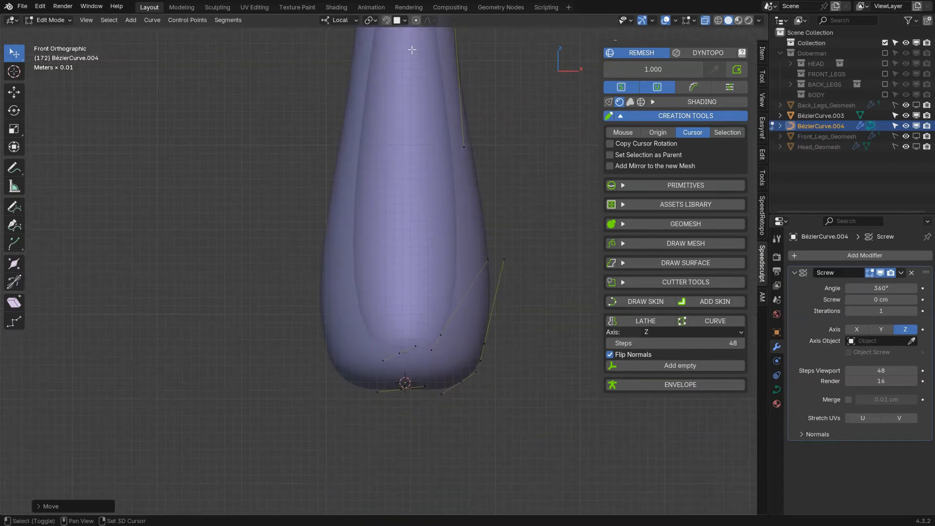
left_click_drag(414, 346, 420, 351)
left_click_drag(422, 391, 424, 390)
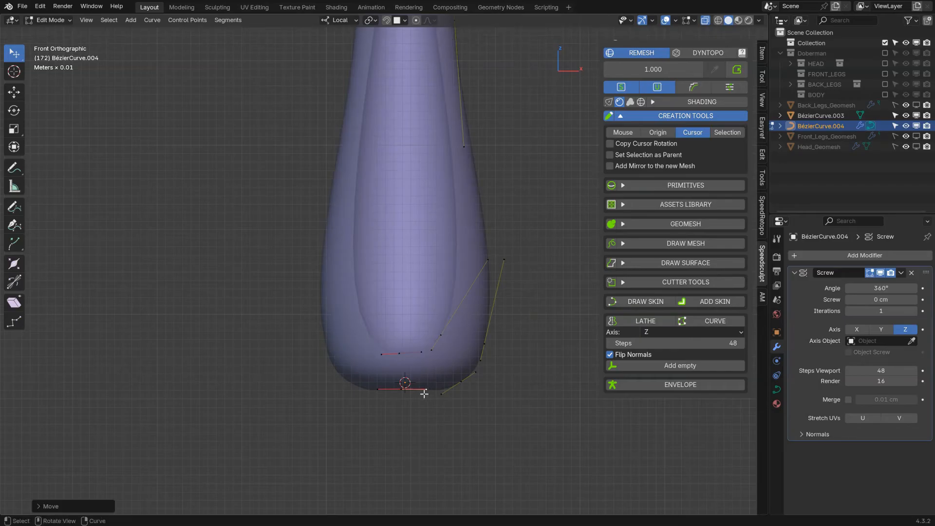
Return to Object Mode, turn off X-ray and set the vase's lathe steps to 88
scroll(388, 210, "down", 3)
middle_click_drag(388, 211, 404, 285)
key("Tab")
key("z")
mouse_move(682, 343)
left_mouse_down()
mouse_move(692, 343)
mouse_move(682, 354)
left_mouse_up()
Set the remesh value to 0.5 and remesh the vase
left_click(686, 63)
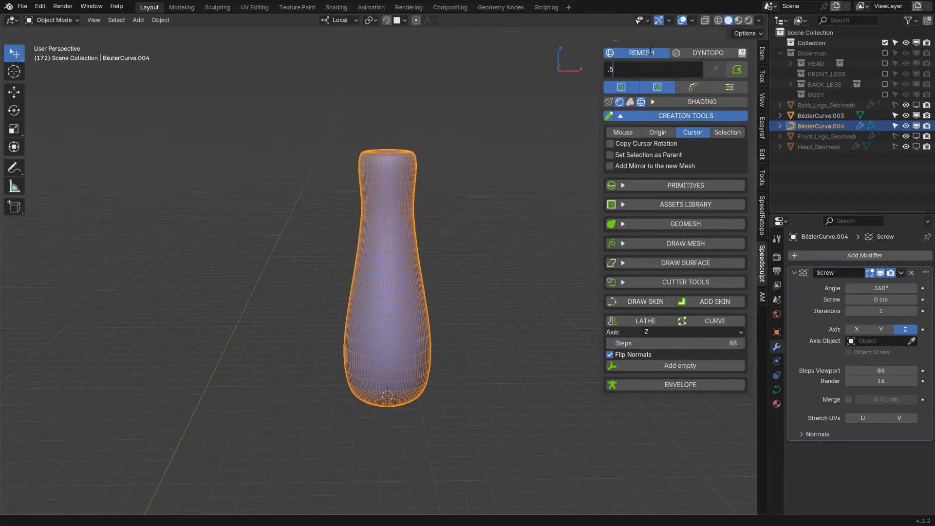
key("Return")
left_click(729, 87)
left_click(729, 87)
left_click(737, 70)
middle_click_drag(393, 182, 404, 262)
Place the 3D cursor below the vase in front view and draw a shallow plate profile there with Lathe
middle_click_drag(349, 320, 364, 297, "alt")
middle_click_drag(364, 298, 480, 83, "shift")
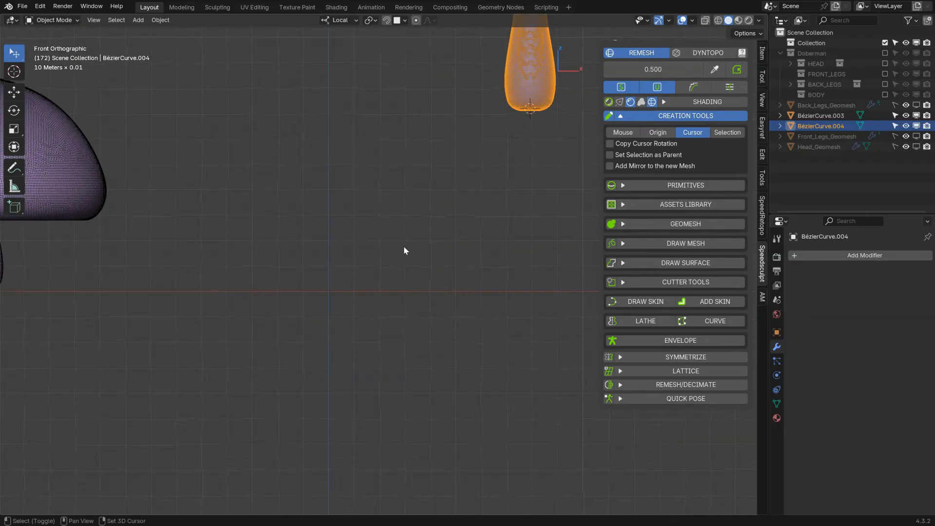
middle_click_drag(475, 229, 410, 268, "shift")
scroll(419, 258, "up", 2)
left_click(457, 229)
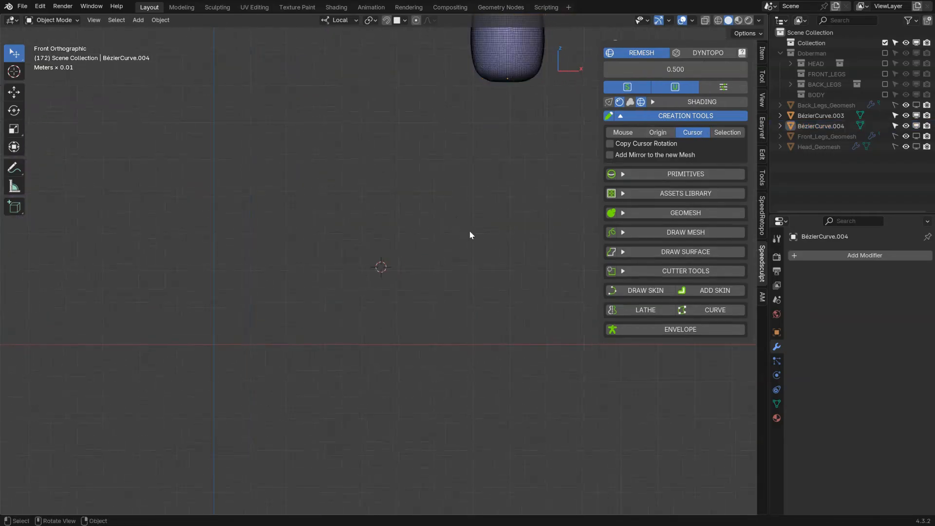
left_click(635, 309)
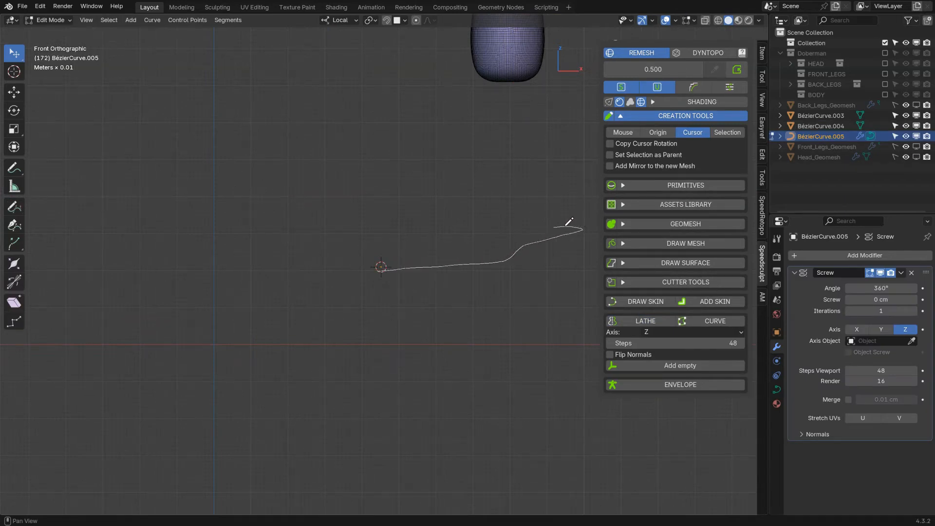
left_click_drag(380, 256, 379, 257)
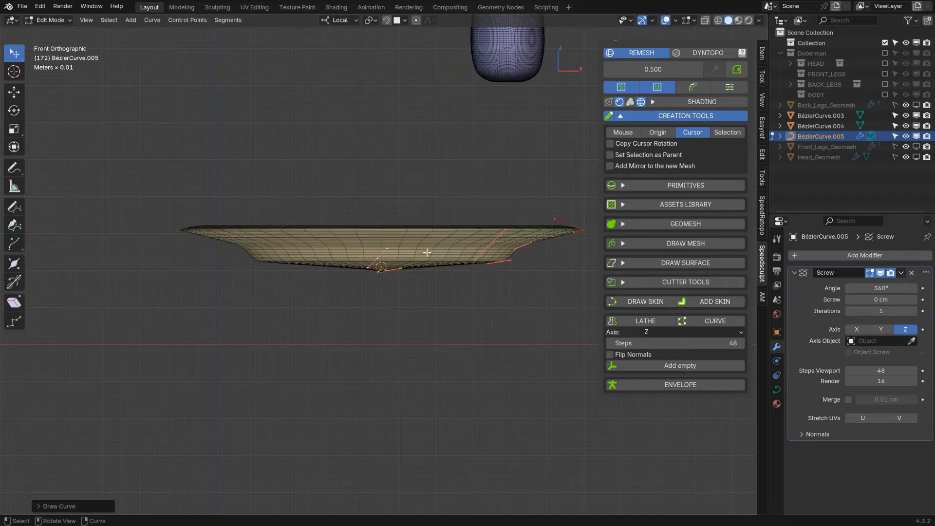
Flip the normals of the plate's lathe and return to front view
middle_click_drag(436, 209, 438, 273)
left_click(610, 355)
mouse_move(530, 324)
middle_mouse_down()
mouse_move(462, 351)
mouse_move(411, 272)
middle_mouse_up()
key("q")
left_click(433, 274)
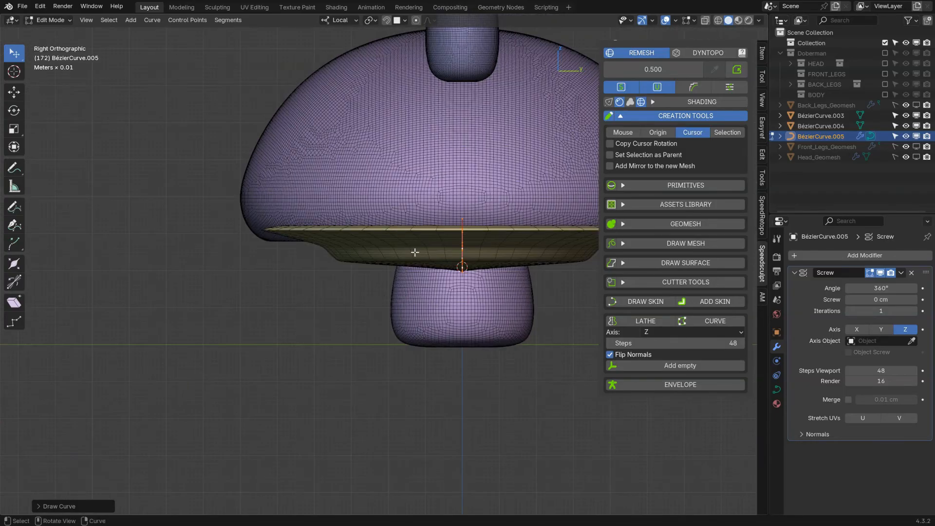
key("q")
left_click(498, 258)
scroll(498, 257, "up", 6)
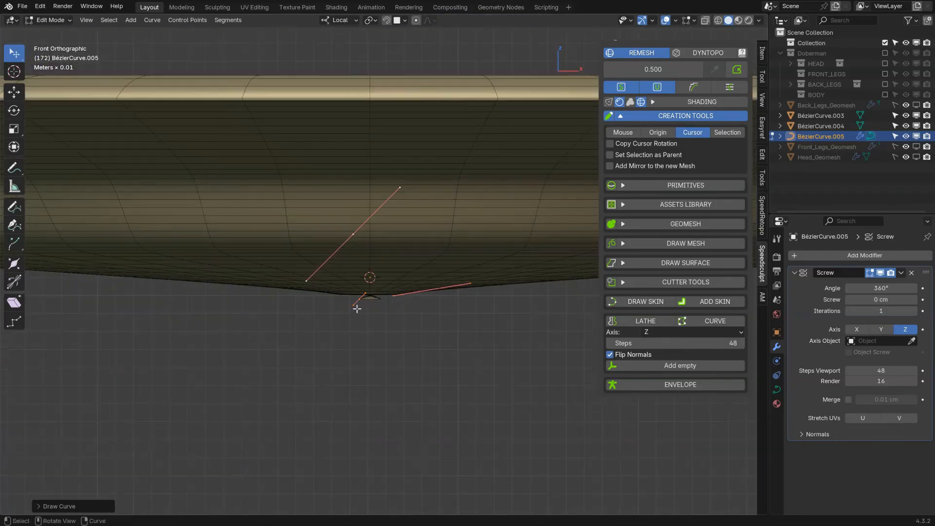
Move the bottom end point of the plate's profile up to the lathe axis and level its handle
left_click_drag(364, 300, 399, 298)
left_click(399, 315)
left_click(425, 295)
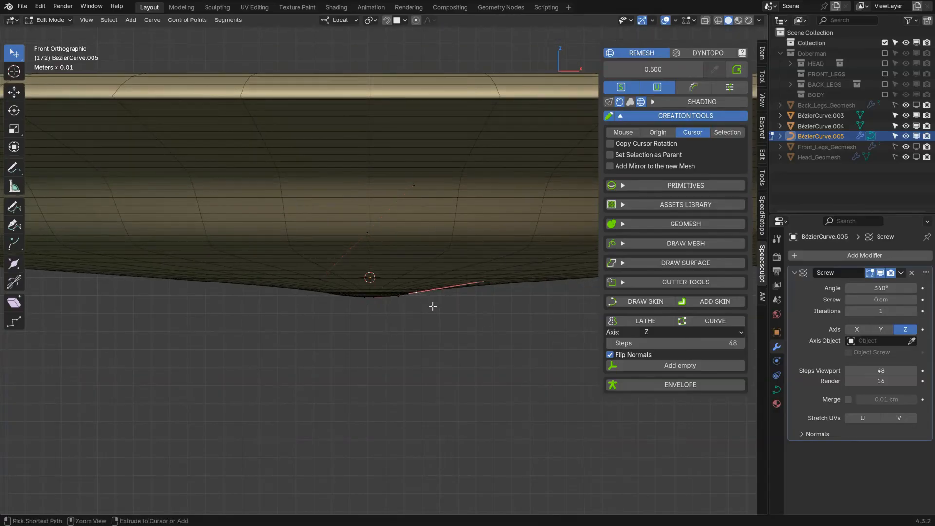
key("g")
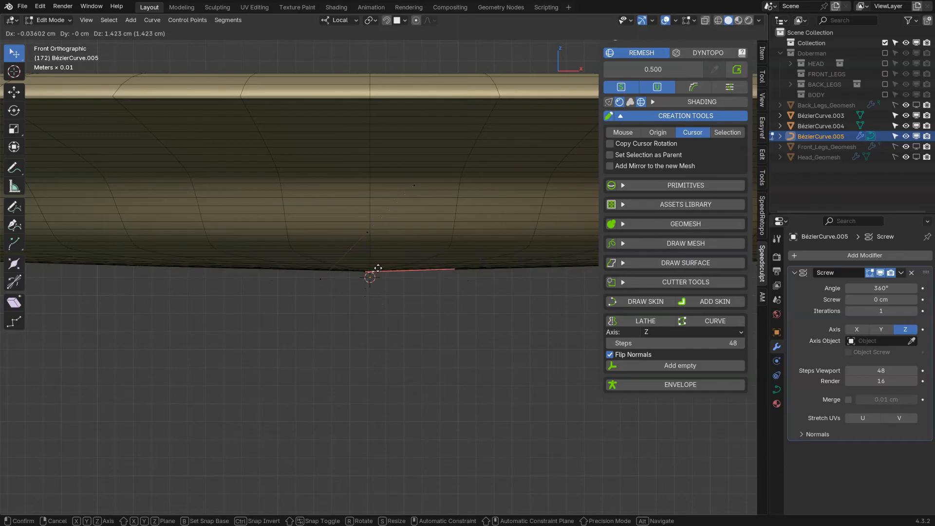
left_click(380, 250)
left_click_drag(456, 253, 508, 252)
Turn on X-ray, reposition the inner end point at the plate's centre and level its handles
scroll(365, 259, "down", 4)
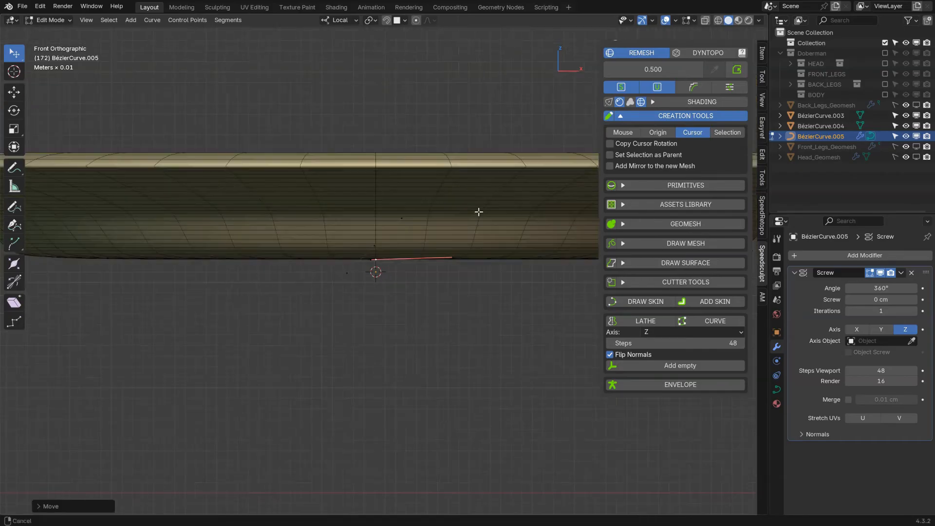
mouse_move(362, 242)
left_mouse_down()
mouse_move(392, 276)
mouse_move(418, 271)
left_mouse_up()
key("z")
left_click(363, 285)
scroll(390, 256, "down", 5, "ctrl")
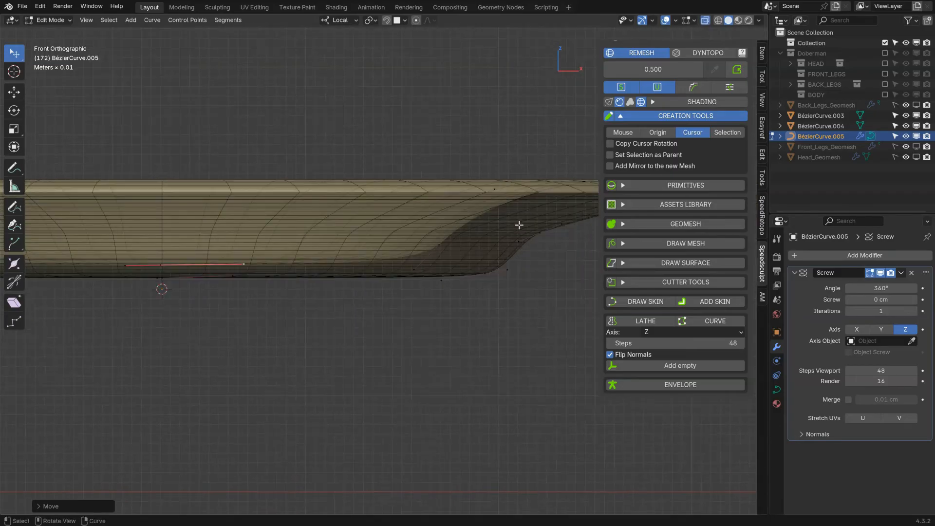
Select all points of the plate's curve and set their handle type to Auto
scroll(477, 255, "down", 3)
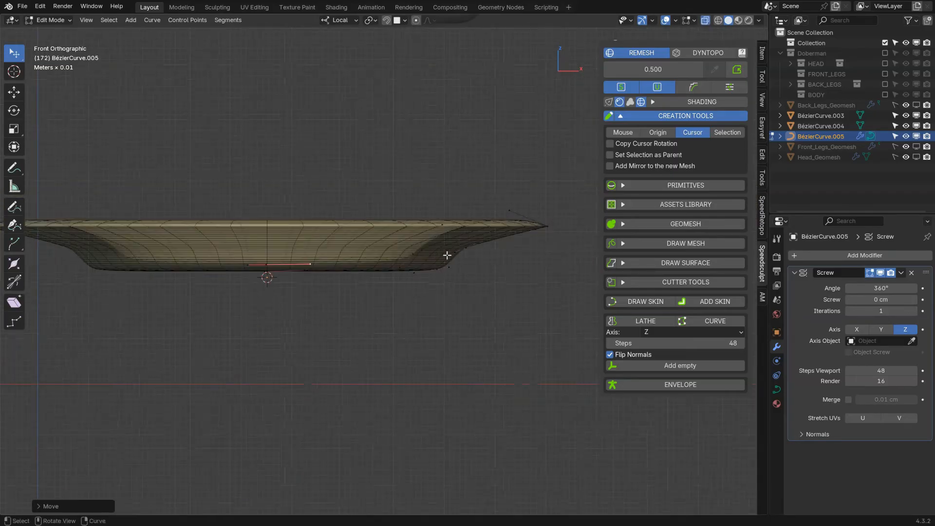
left_click(544, 227)
key("a")
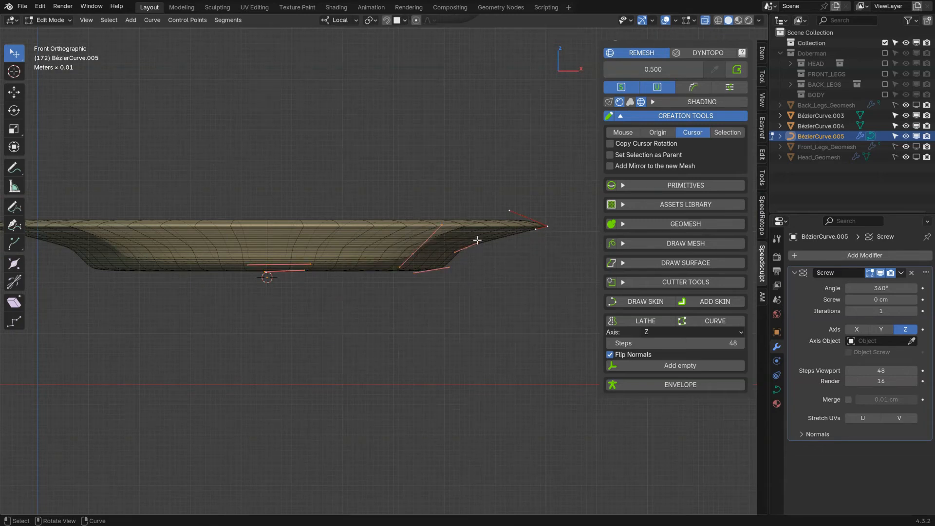
right_click(477, 240)
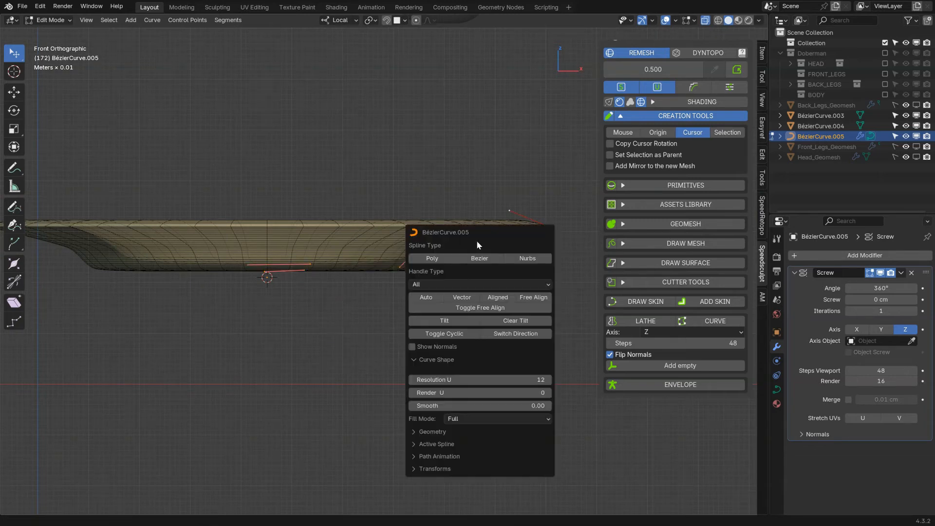
left_click(436, 297)
Adjust the points and handles along the plate's inner surface, underside and rim to smooth the profile
left_click_drag(532, 172, 535, 214)
left_click_drag(336, 265, 338, 269)
left_click_drag(418, 251, 412, 261)
left_click_drag(457, 249, 436, 257)
mouse_move(497, 233)
left_mouse_down()
mouse_move(468, 223)
mouse_move(490, 235)
left_mouse_up()
left_click_drag(534, 211, 501, 201)
Subdivide the plate curve between the inner base point and the rim point
left_click(414, 264)
left_click(556, 225, "shift")
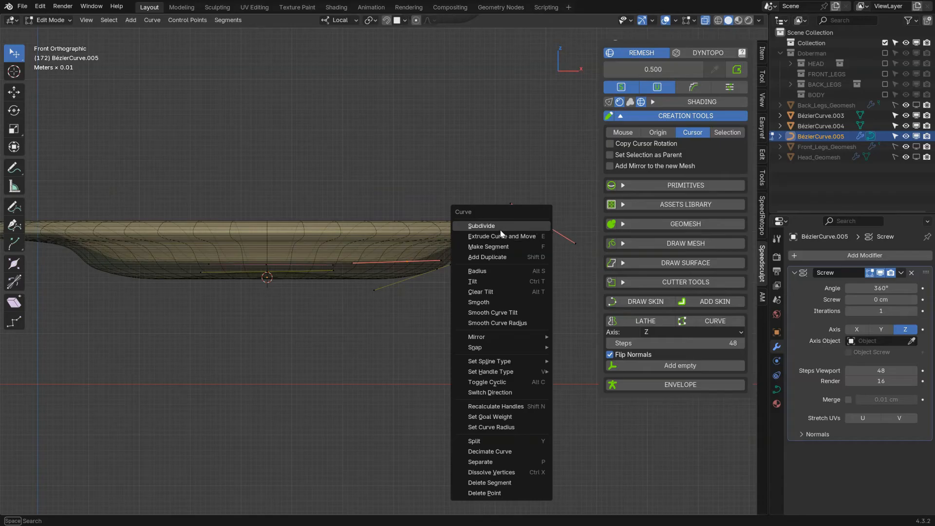
left_click(501, 231)
key("g")
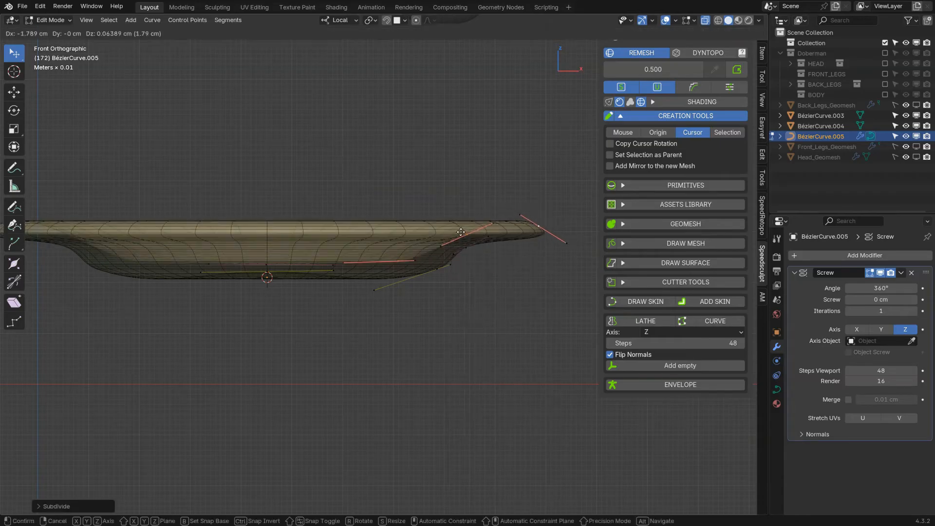
left_click(461, 232)
key("ctrl+z")
Move the added inner curve point inward and reshape the rim's handle to make the plate's edge thick and rounded
left_click(476, 234)
key("g")
left_click(447, 230)
key("g")
left_click(533, 209)
key("g")
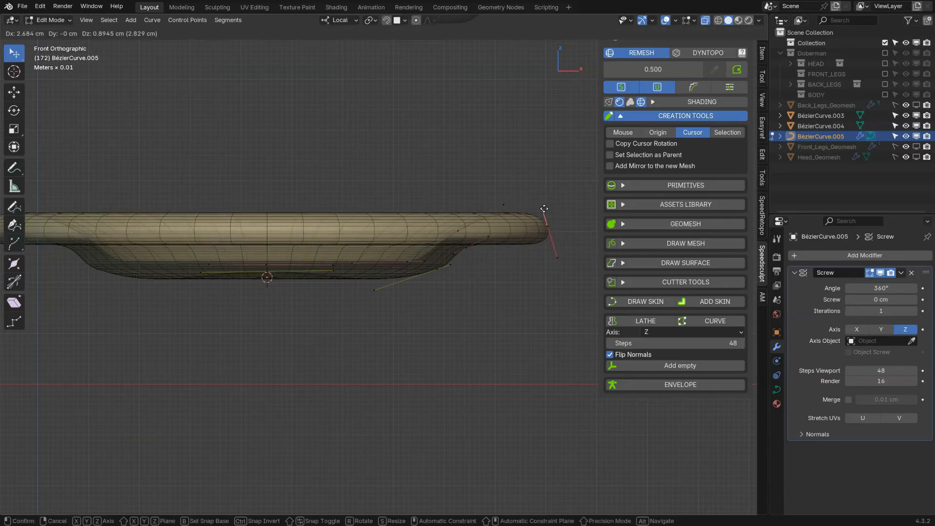
left_click(544, 209)
Return to Object Mode and add an empty to control the plate's lathe axis
key("Tab")
middle_click_drag(441, 190, 403, 230)
middle_click_drag(371, 257, 415, 255, "shift")
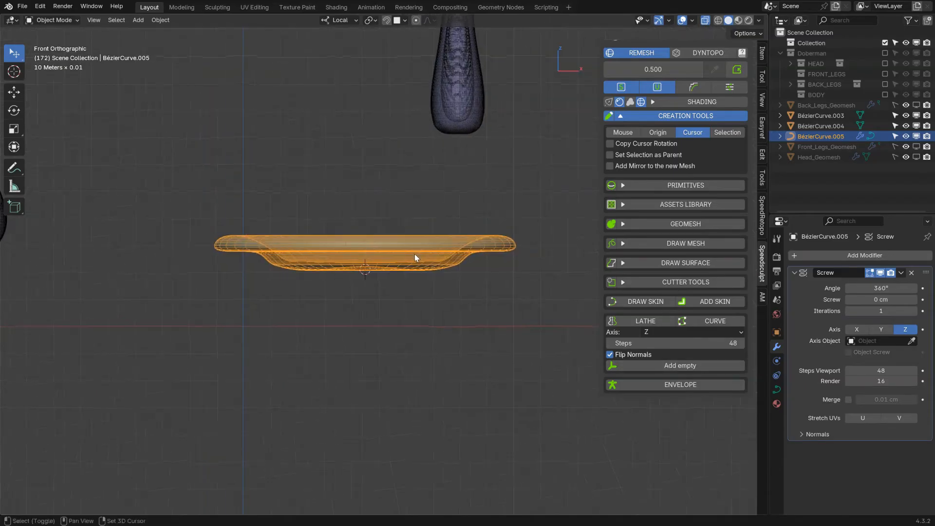
left_click(668, 366)
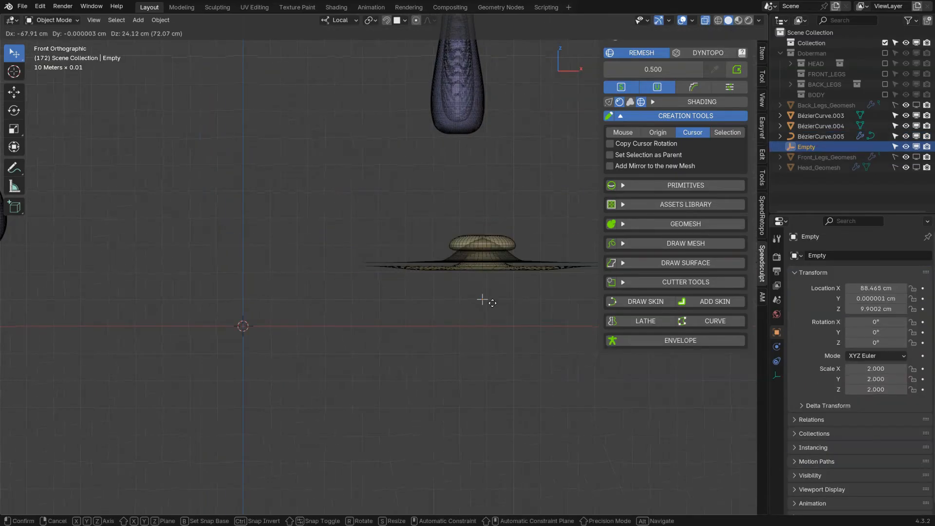
Place the empty and move it along its local X axis to about 23 cm to open a hole in the plate's centre
left_click(246, 292)
middle_click_drag(245, 292, 373, 285)
key("g")
key("x")
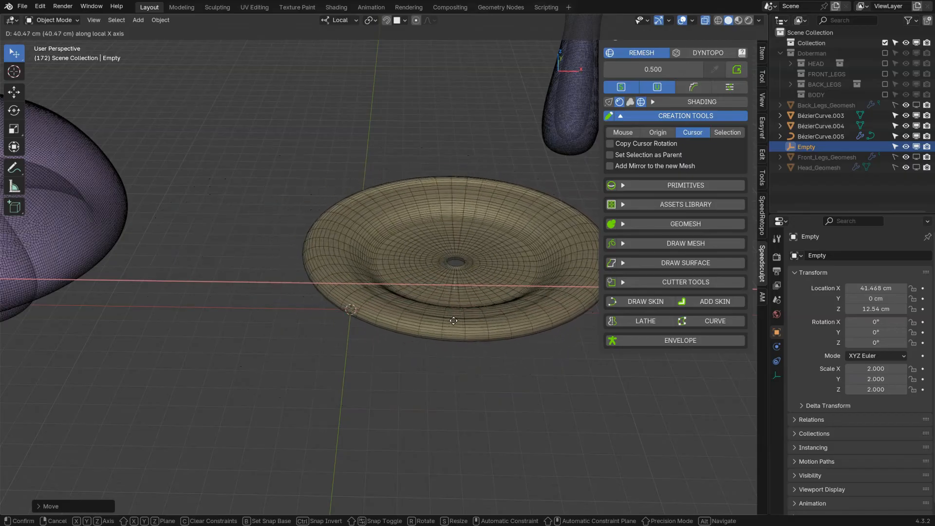
left_click(417, 312)
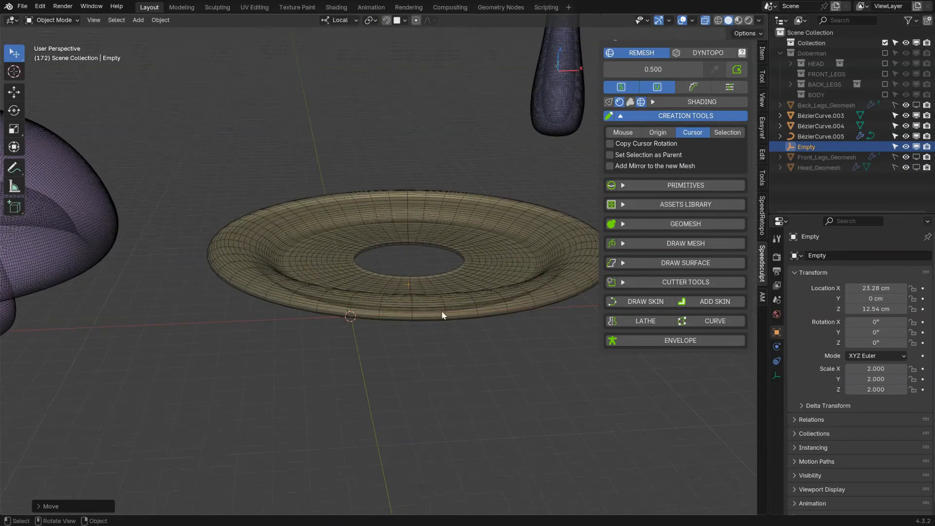
Set the plate's lathe steps to 160 and remesh it into a solid mesh
middle_click_drag(492, 218, 451, 323)
left_click(452, 324)
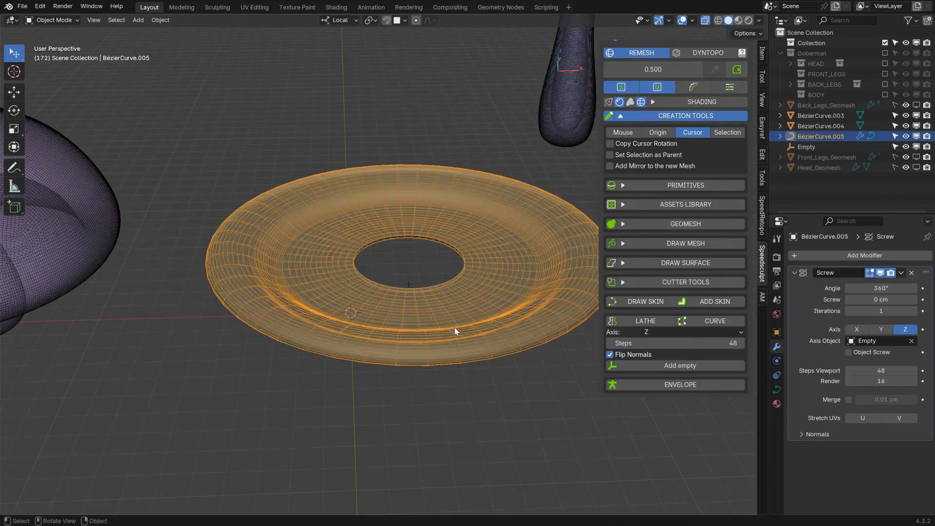
left_click_drag(696, 346, 737, 346)
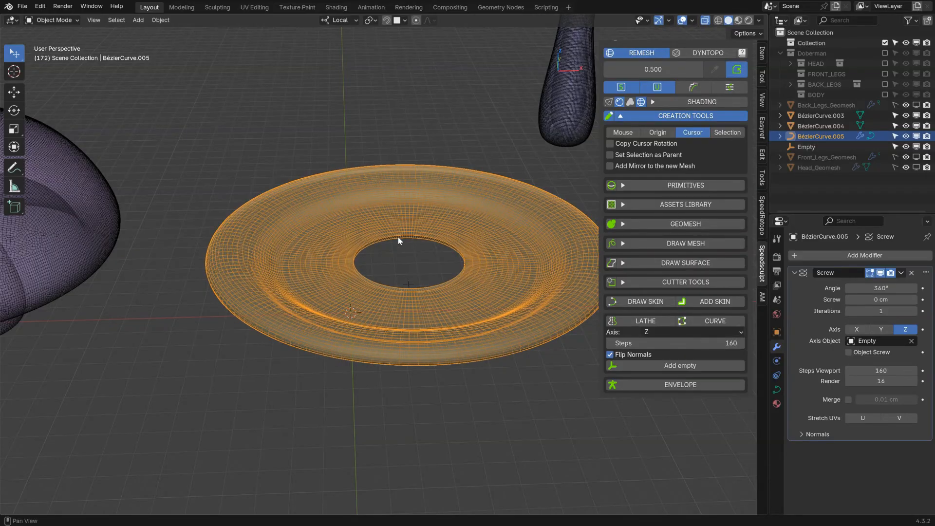
mouse_move(401, 241)
middle_mouse_down()
mouse_move(381, 279)
mouse_move(399, 257)
middle_mouse_up()
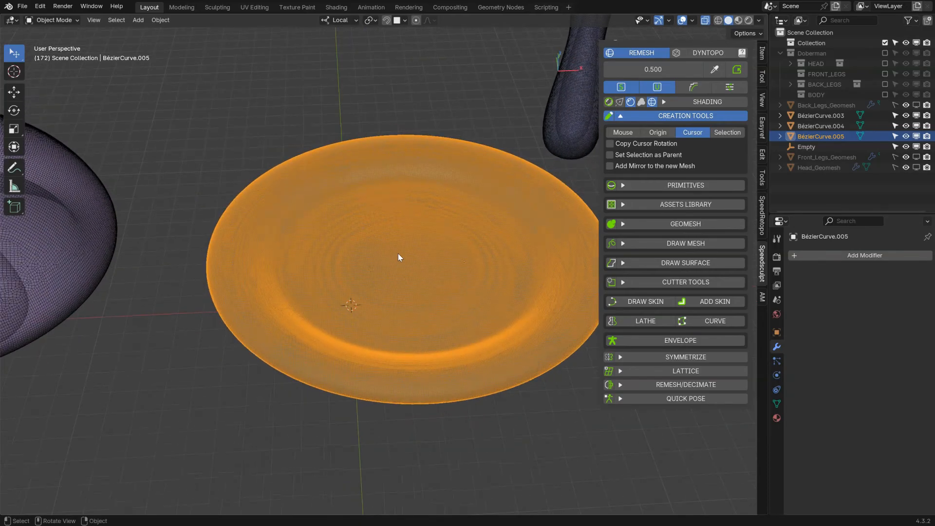
scroll(384, 258, "up", 2)
middle_click_drag(452, 271, 287, 197)
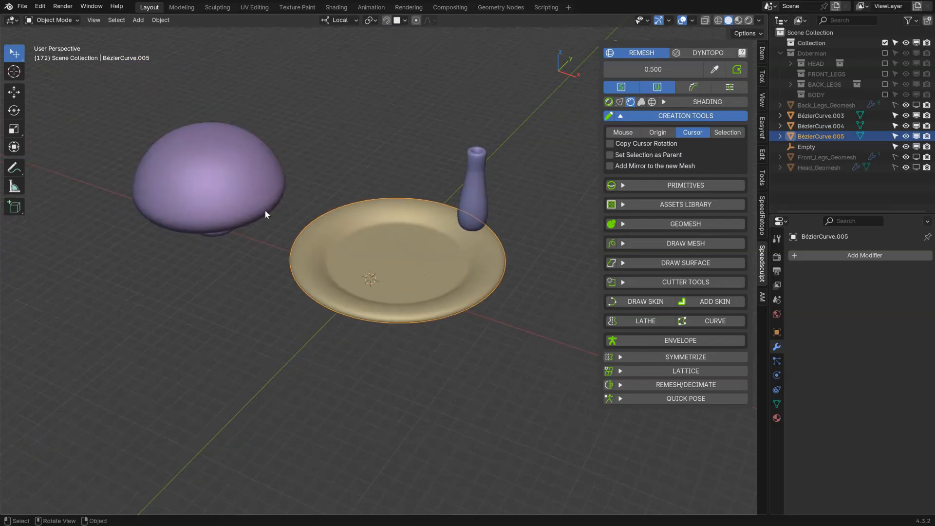
middle_click_drag(209, 192, 382, 260)
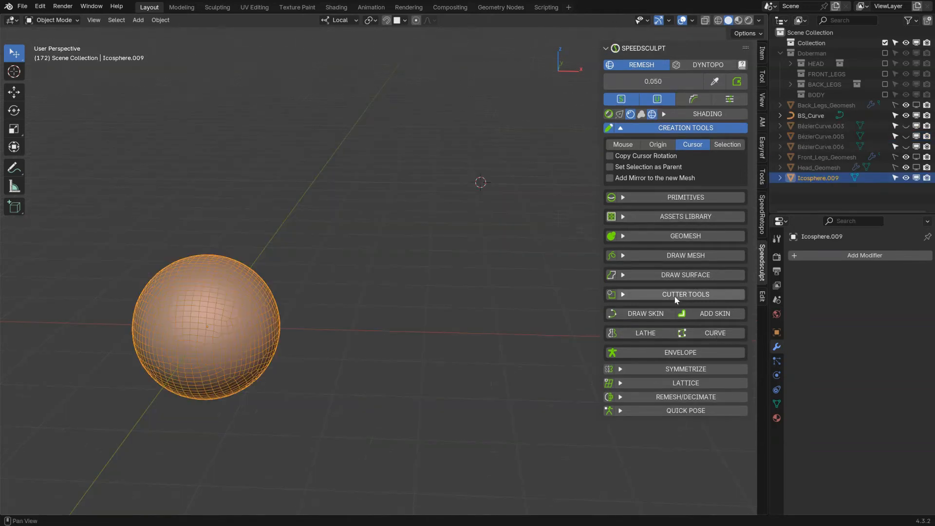
Create a mesh from a freehand curve with the Cutter Tools in Create and View modes, and delete it
left_click(673, 294)
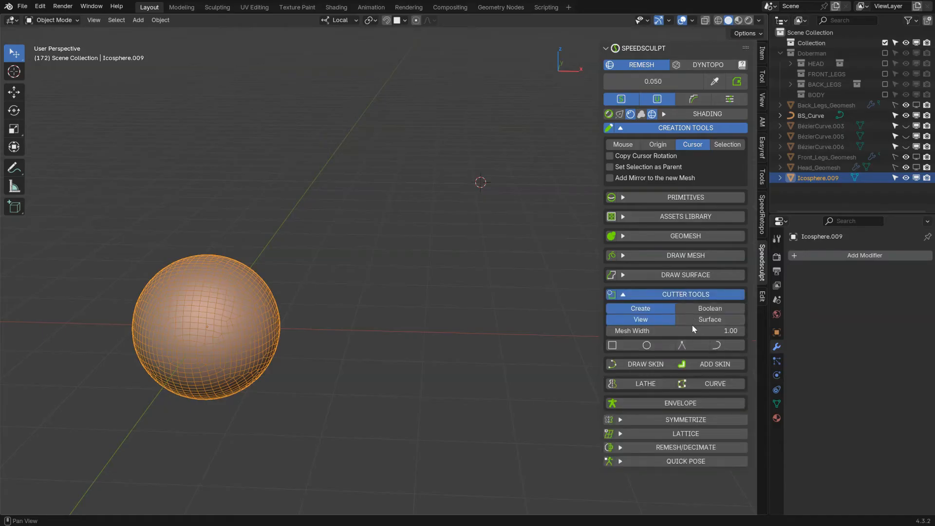
left_click(718, 346)
mouse_move(491, 207)
left_mouse_down()
mouse_move(276, 253)
mouse_move(495, 337)
left_mouse_up()
key("Return")
middle_click_drag(469, 241, 396, 209)
key("Delete")
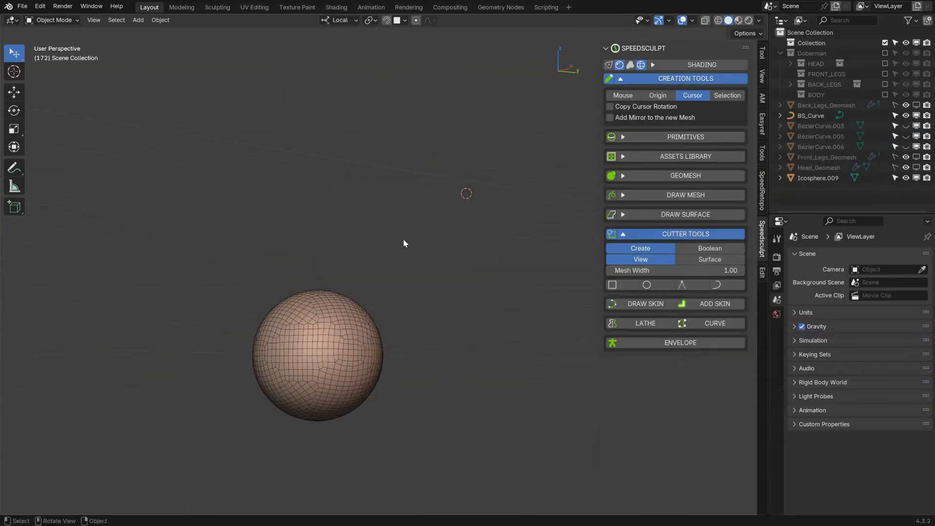
Draw a freehand C-shaped curve beside the sphere in front view and convert it with BBOX, Stay in curve Mode off and Smooth the mesh on
left_click(347, 325)
middle_click_drag(417, 298, 451, 235, "alt")
middle_click_drag(456, 316, 361, 280, "shift")
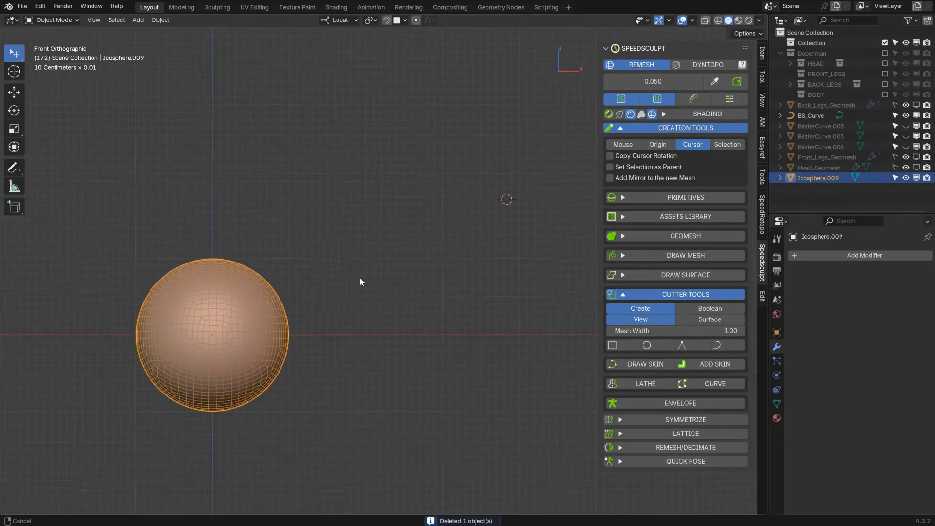
left_click(680, 293)
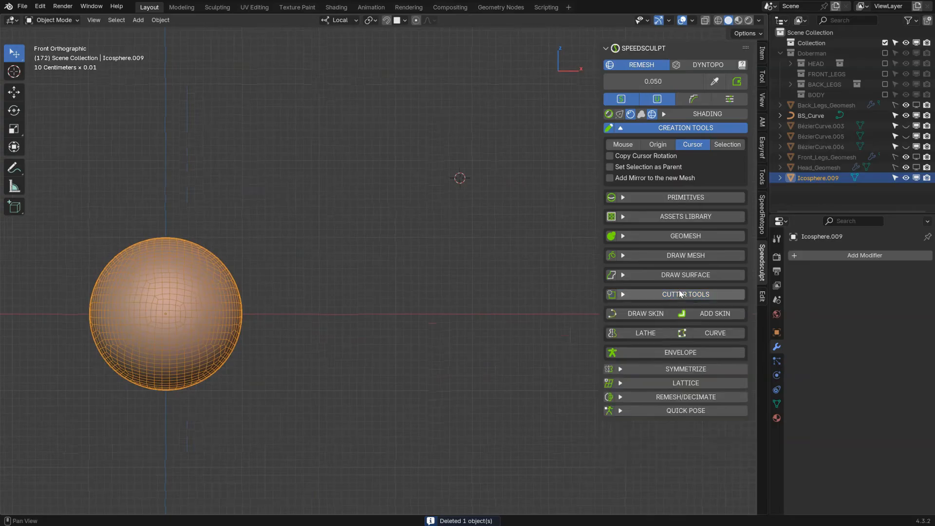
left_click(707, 332)
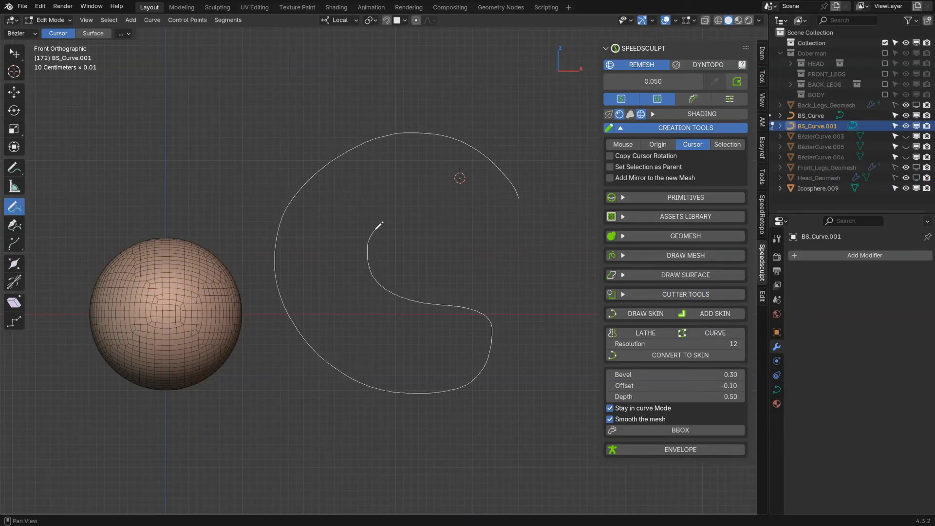
left_click_drag(485, 257, 509, 251)
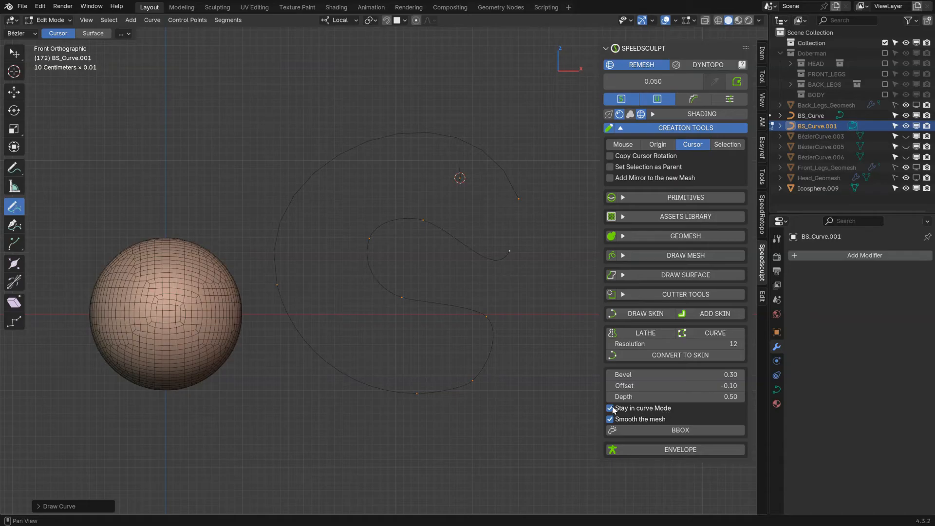
left_click(676, 431)
middle_click_drag(503, 352, 323, 306)
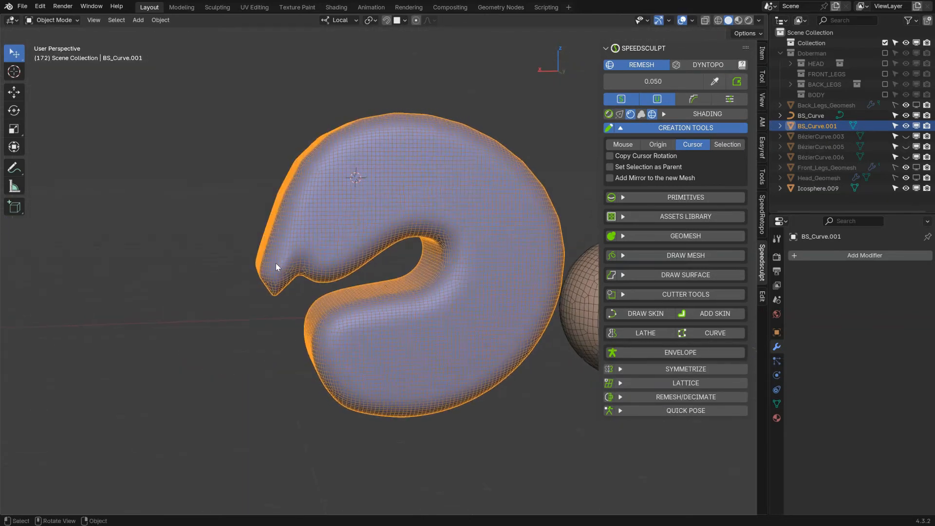
Inspect the C-shaped BBOX mesh and delete it
middle_click_drag(291, 263, 495, 253)
key("Delete")
middle_click_drag(427, 301, 450, 294, "shift")
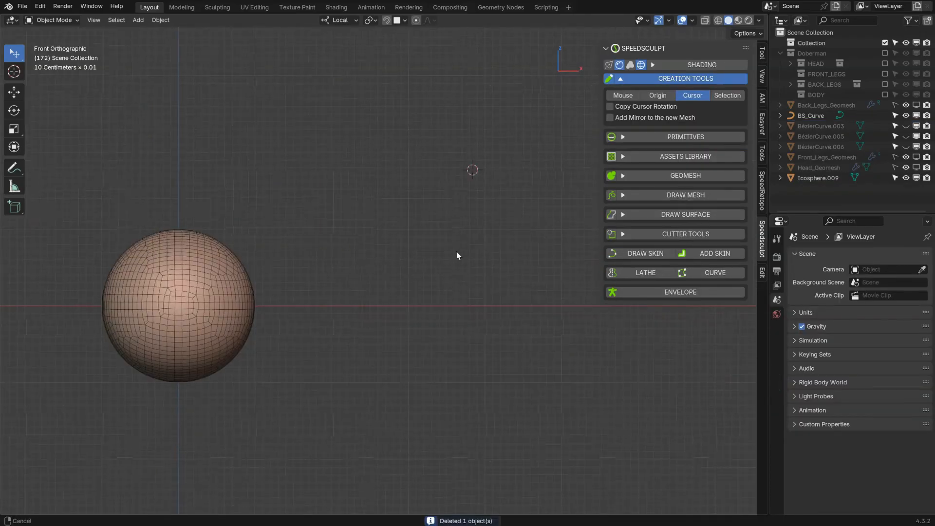
Draw a cactus-shaped curve above the sphere and give it volume with BBOX, with Stay in curve Mode enabled
middle_click_drag(457, 252, 503, 293, "shift")
left_click(707, 274)
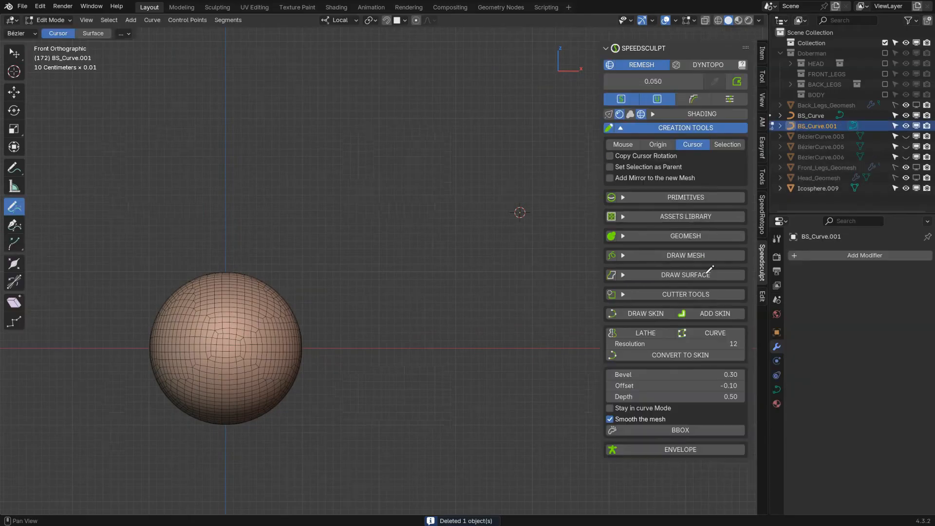
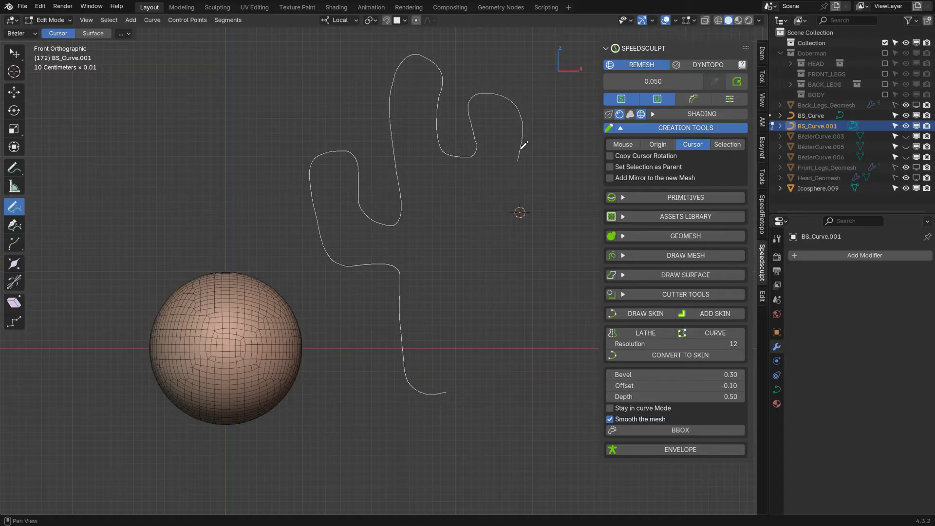
left_click_drag(460, 303, 460, 304)
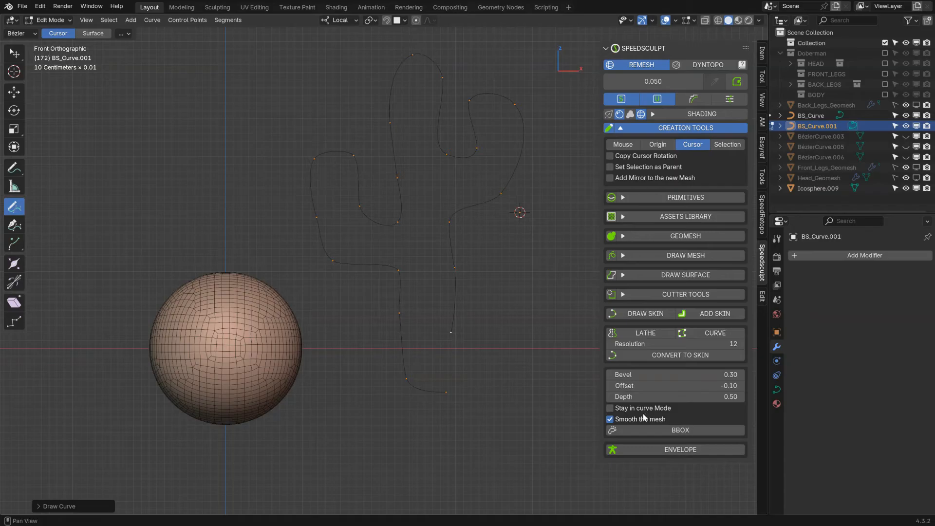
left_click(672, 432)
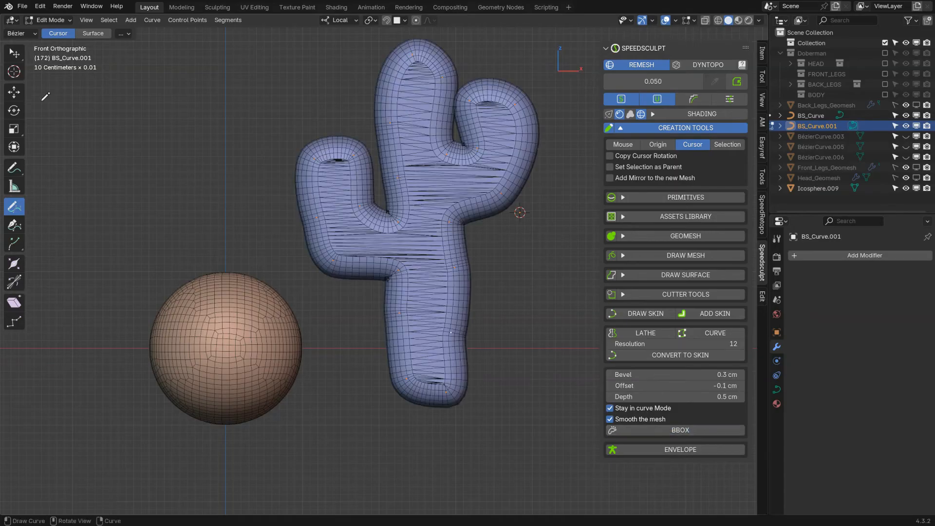
Set the cactus curve's bevel to 0.26 cm and its depth to 0.06 cm
key("w")
scroll(470, 231, "up", 4)
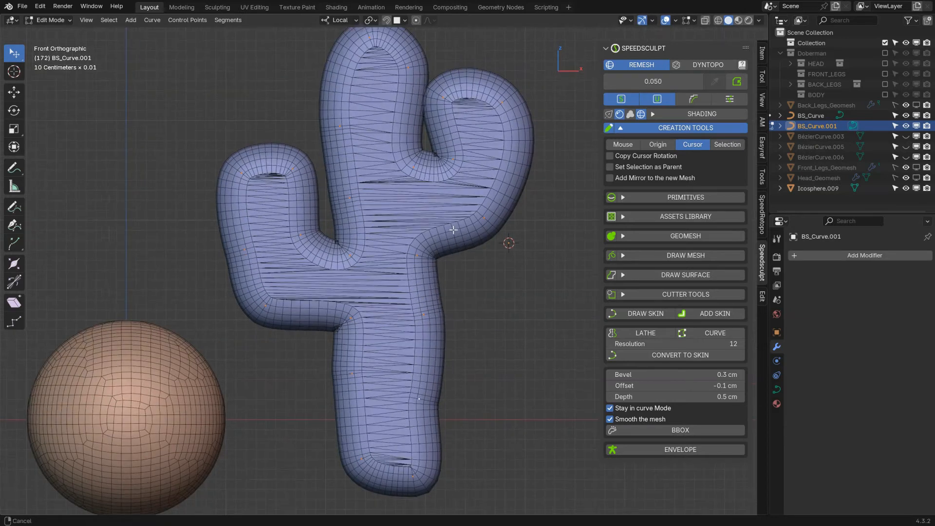
left_click_drag(661, 375, 642, 372)
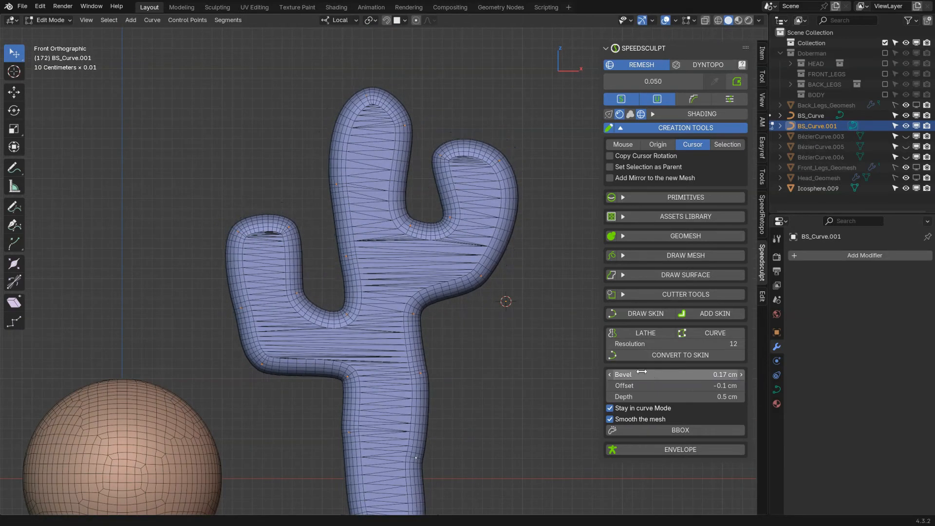
middle_click_drag(460, 279, 476, 314)
left_click_drag(684, 398, 664, 375)
Display the handles of all points on the cactus curve in front view
key("KP_1")
scroll(453, 275, "up", 1)
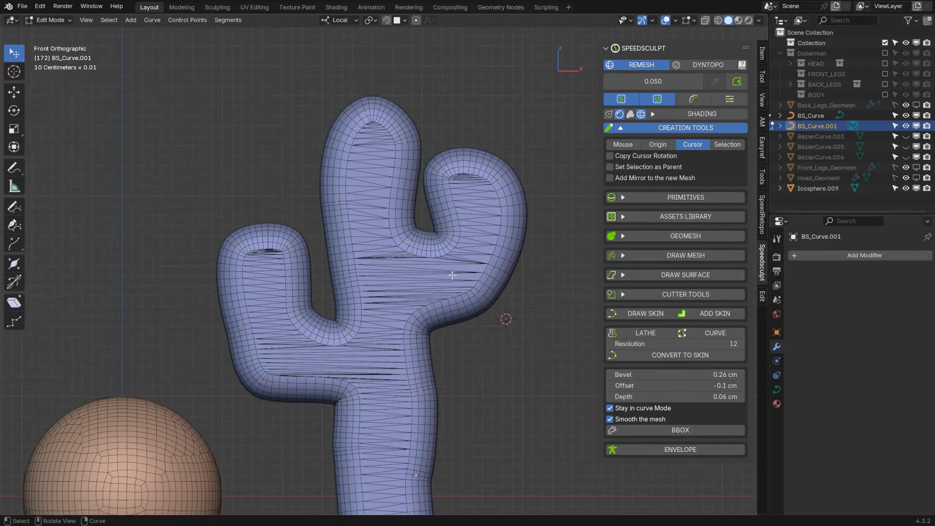
scroll(453, 275, "up", 2)
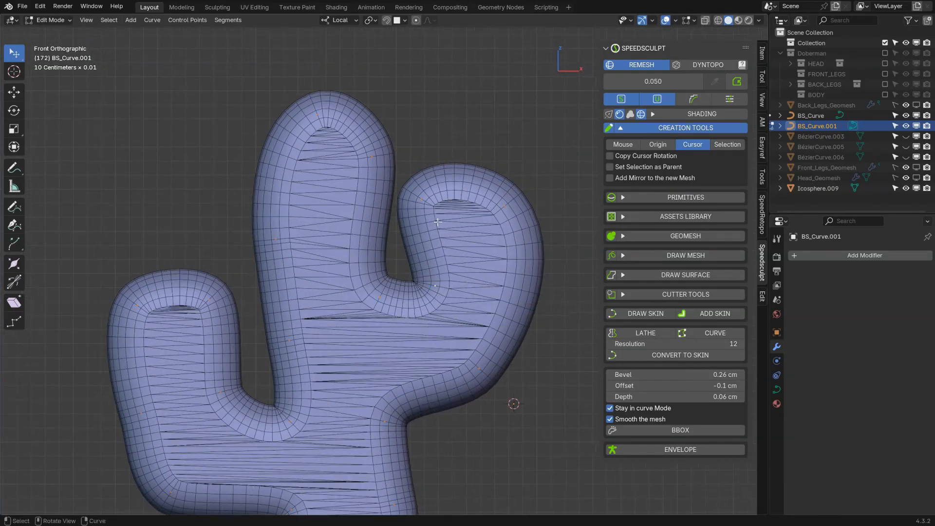
right_click(457, 248)
left_click(411, 287)
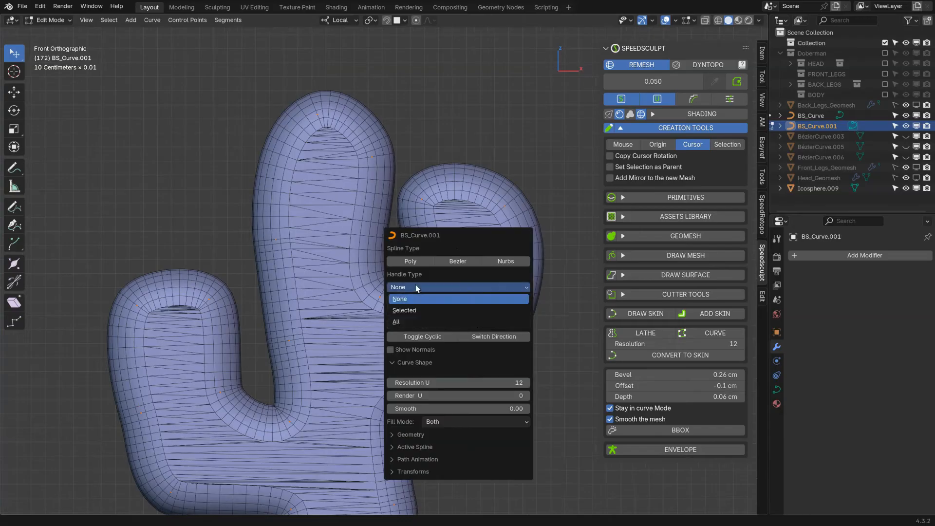
left_click(404, 324)
Hide the wireframe and reshape the top and left side of the cactus's trunk by moving its curve points
left_click_drag(418, 207, 501, 179)
left_click_drag(479, 368, 480, 370)
key("z")
left_click(418, 356)
middle_click_drag(377, 269, 416, 263, "shift")
left_click_drag(408, 127, 349, 109)
left_click_drag(313, 232, 299, 221)
left_click_drag(294, 180, 297, 163)
left_click_drag(310, 121, 306, 113)
Move the curve points around the left arm's inner notch and tip to round them
middle_click_drag(313, 215, 361, 95, "shift")
left_click_drag(394, 278, 408, 265)
left_click_drag(352, 317, 346, 320)
left_click_drag(310, 291, 304, 305)
left_click_drag(302, 270, 287, 266)
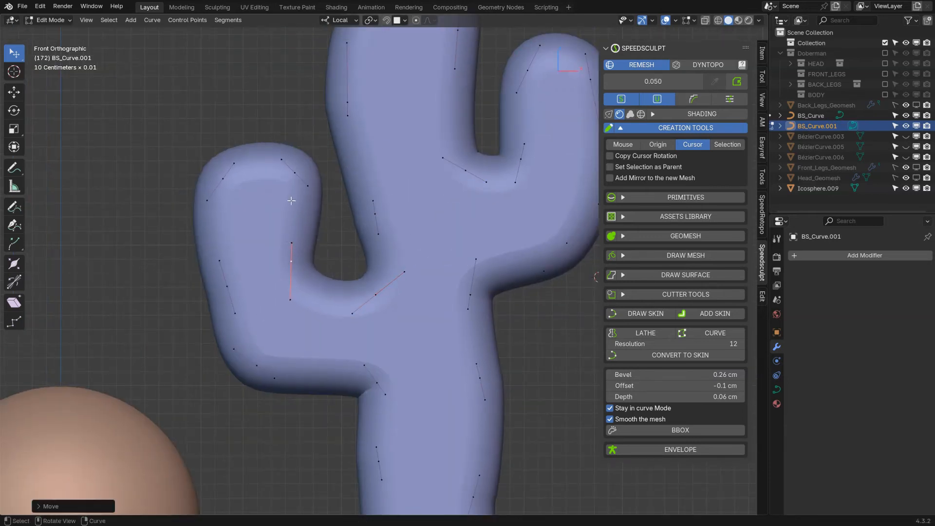
left_click_drag(277, 151, 270, 137)
left_click(221, 177)
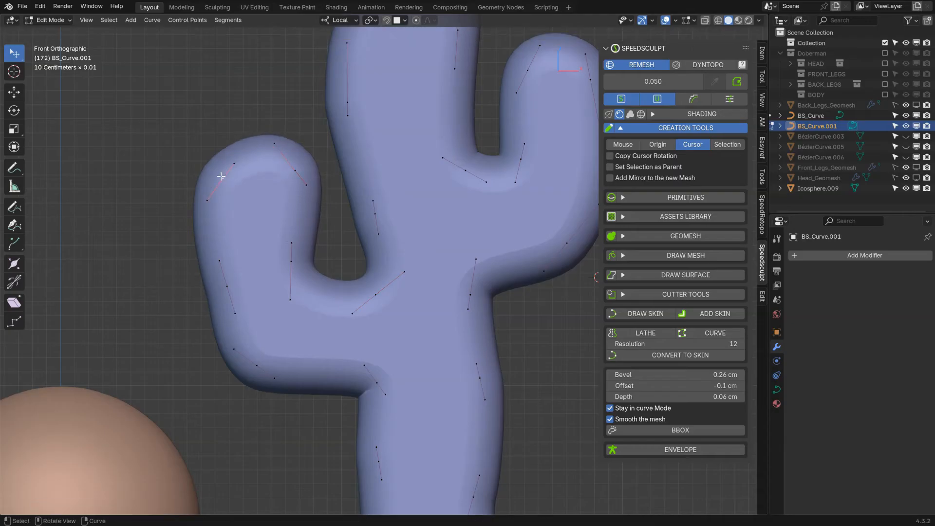
Push the left arm's outer edge and elbow outward, and smooth its join with the trunk and the trunk's lower left side
left_click_drag(227, 293, 226, 335)
left_click_drag(258, 367, 271, 379)
left_click_drag(367, 367, 350, 366)
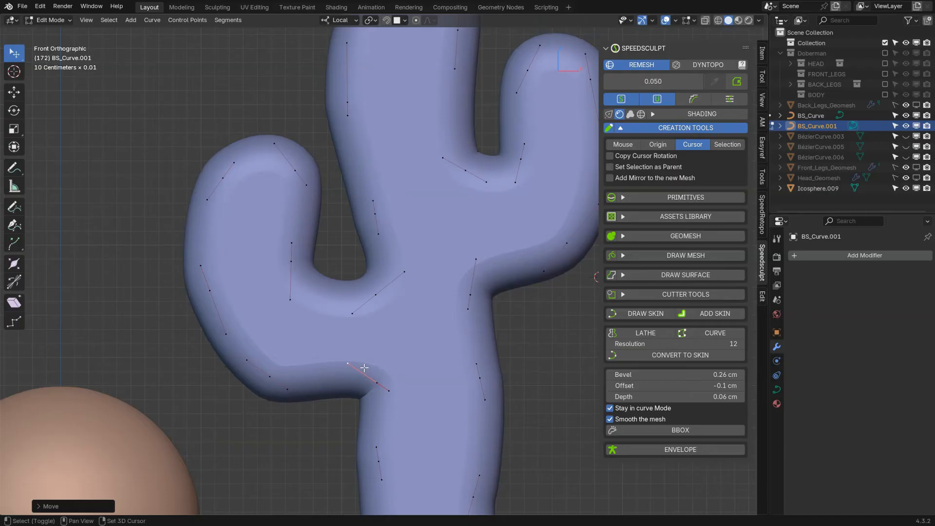
middle_click_drag(366, 350, 389, 224, "shift")
left_click_drag(398, 258, 393, 264)
left_click_drag(402, 335, 417, 397)
left_click(417, 381)
left_click_drag(412, 351, 425, 325)
left_click_drag(410, 272, 417, 293)
Readjust the points along the left arm's outer edge and elbow for a smoother bend
middle_click_drag(291, 181, 333, 269, "shift")
left_click_drag(268, 231, 272, 222)
left_click(276, 254)
left_click_drag(312, 321, 372, 351)
Reshape the cactus's right arm by moving the points in its inner notch, outer edge and underside
middle_click_drag(424, 219, 265, 278, "shift")
middle_click_drag(422, 188, 441, 225, "shift")
left_click_drag(409, 242, 409, 254)
middle_click_drag(409, 187, 416, 229, "shift")
left_click_drag(386, 170, 380, 184)
left_click_drag(533, 241, 545, 262)
left_click_drag(531, 316, 542, 313)
left_click_drag(470, 378, 465, 387)
Smooth the trunk's right side and rounded base by moving their curve points, and return to Object Mode
middle_click_drag(447, 443, 455, 209, "shift")
left_click_drag(420, 244, 409, 251)
left_click_drag(413, 280, 404, 292)
left_click_drag(420, 343, 407, 327)
left_click_drag(379, 474, 374, 493)
left_click_drag(333, 451, 331, 461)
left_click_drag(323, 389, 325, 399)
mouse_move(406, 193)
middle_mouse_down("ctrl")
mouse_move(408, 130)
mouse_move(404, 196)
middle_mouse_up("ctrl")
key("Tab")
mouse_move(381, 226)
middle_mouse_down()
mouse_move(524, 251)
mouse_move(370, 247)
mouse_move(393, 233)
mouse_move(387, 241)
middle_mouse_up()
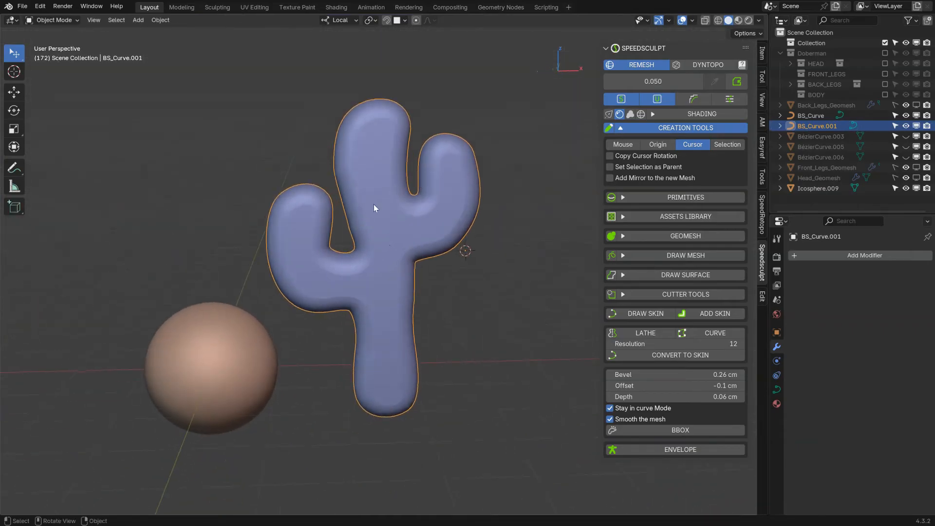
Review the remesh settings and remesh the cactus curve into a solid mesh at 0.050
left_click(730, 99)
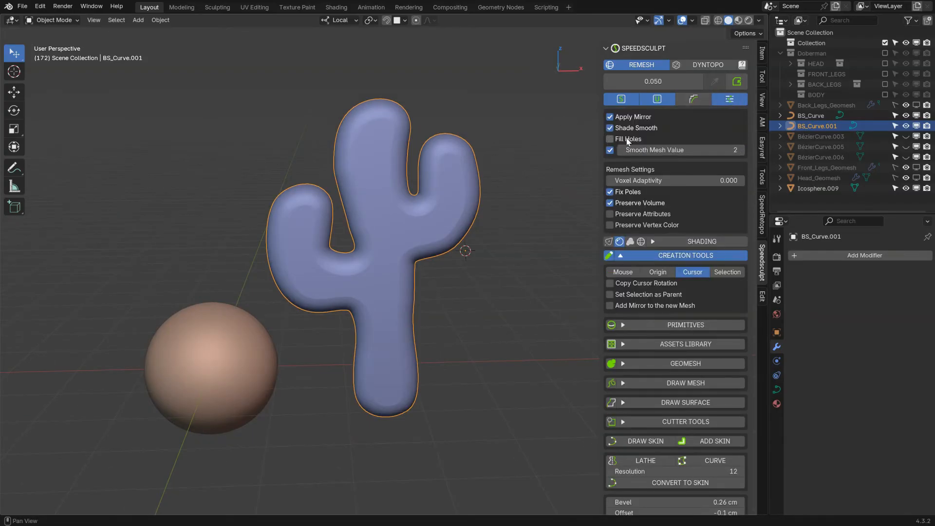
left_click(732, 100)
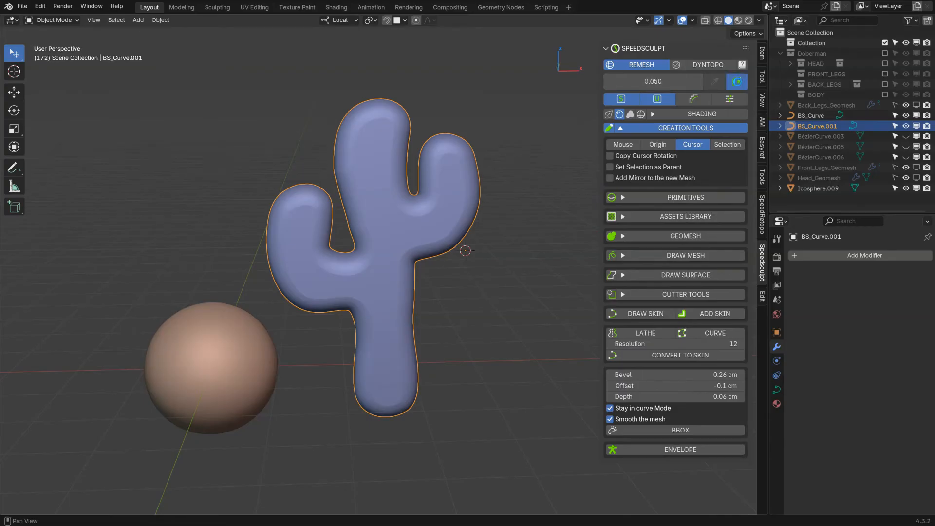
left_click(737, 82)
middle_click_drag(370, 244, 288, 301)
middle_click_drag(370, 241, 387, 234)
middle_click_drag(436, 254, 345, 244, "shift")
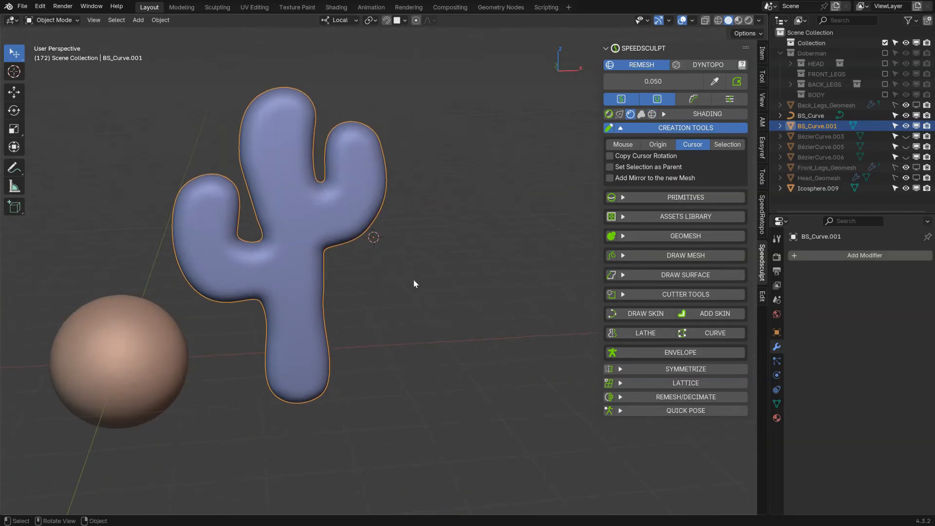
Draw a rounded curve beside the cactus and convert it into a smoothed BBOX mesh with Stay in curve Mode off, showing wireframes
left_click(413, 280)
middle_click(438, 263, "alt")
left_click(466, 251)
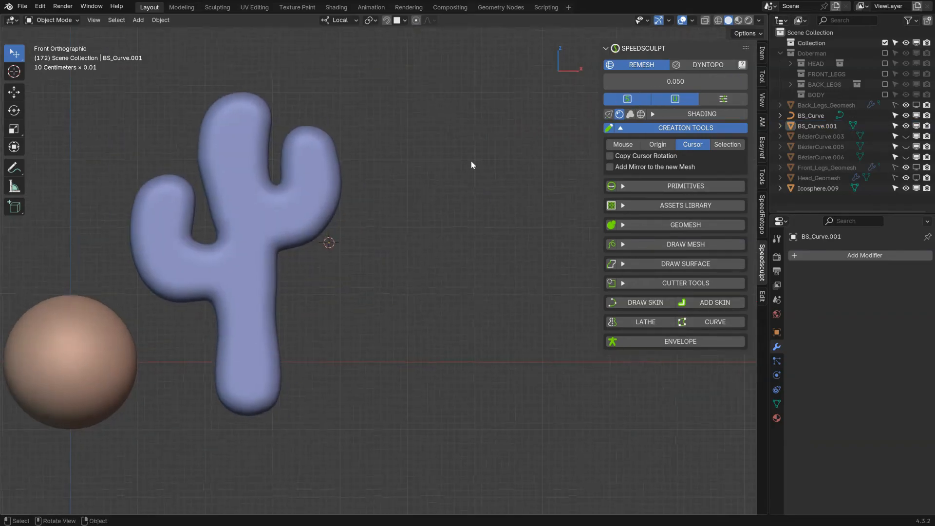
left_click(706, 324)
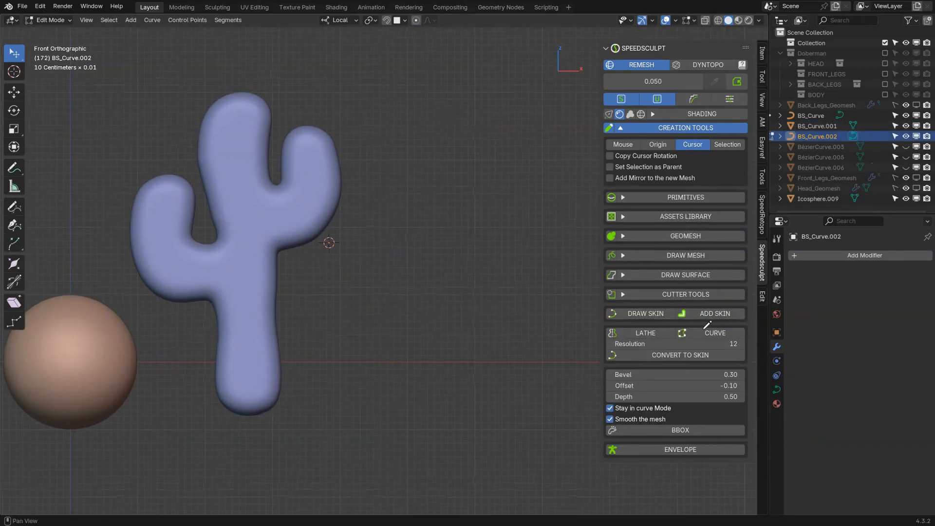
left_click_drag(383, 321, 565, 367)
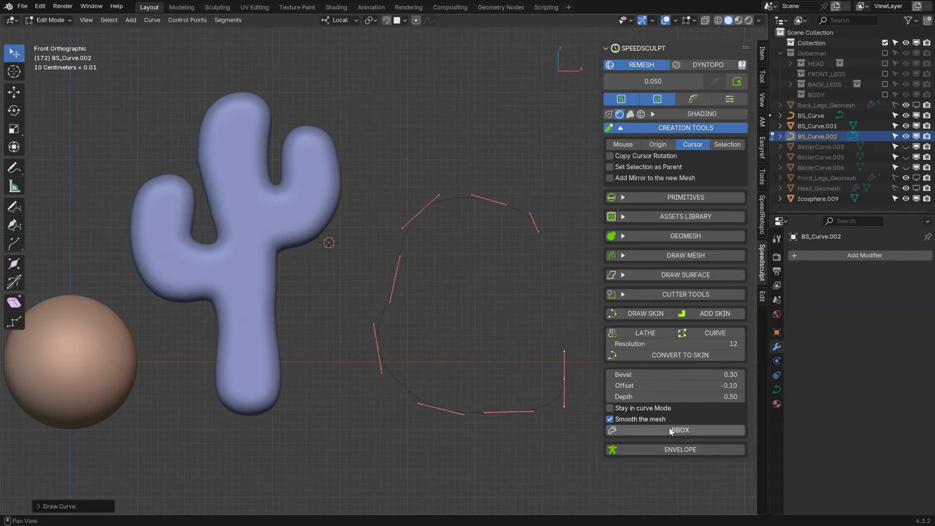
mouse_move(511, 353)
middle_mouse_down()
mouse_move(538, 307)
mouse_move(481, 320)
middle_mouse_up()
key("shift+z")
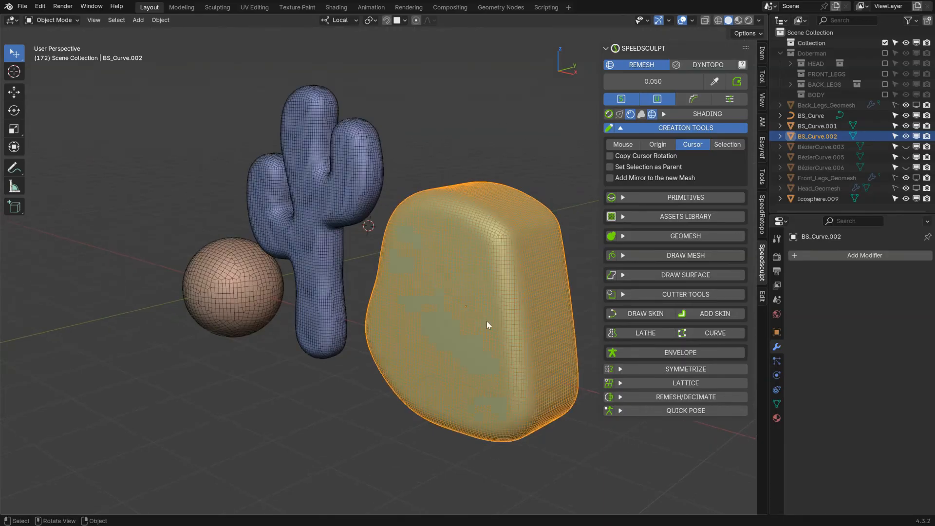
Hide the wireframes, delete the rounded block beside the cactus, and select the cactus in front view
key("shift+z")
key("Delete")
left_click(343, 287)
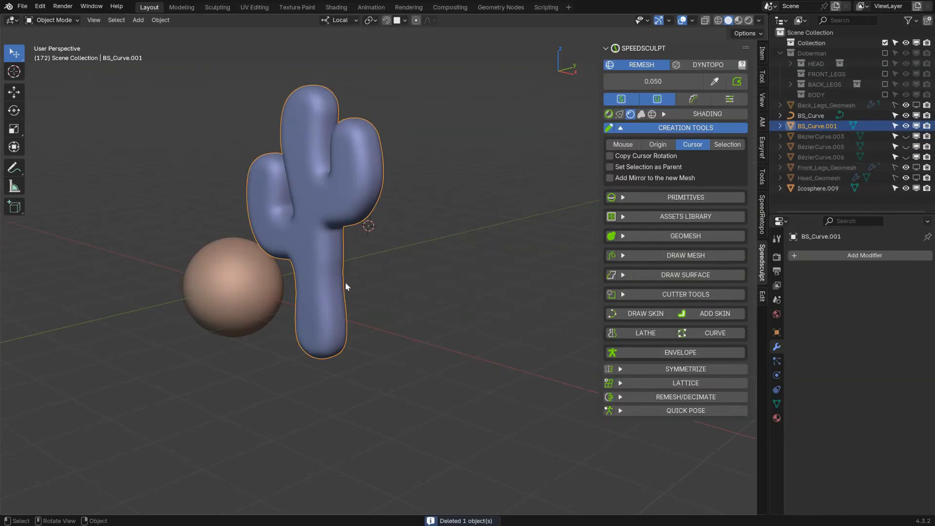
middle_click_drag(346, 284, 490, 250)
middle_click(491, 276, "alt")
left_click(500, 268)
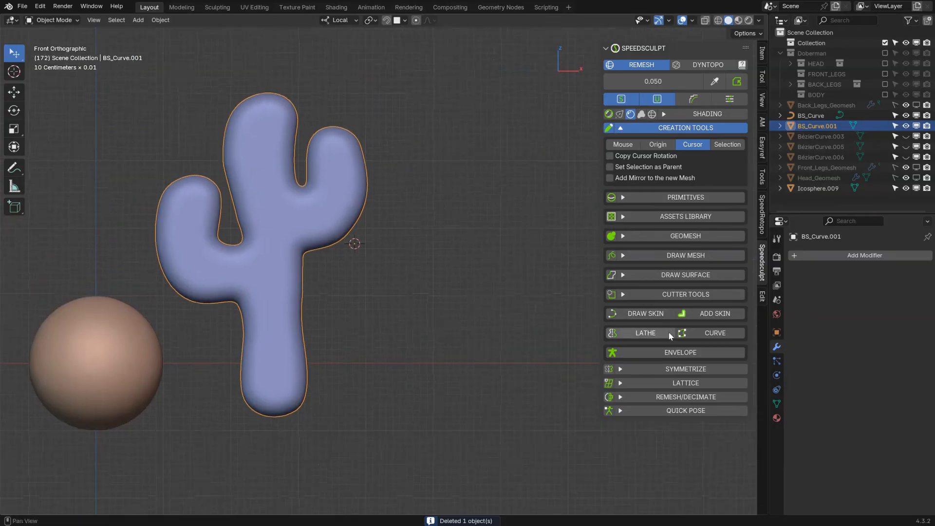
Draw a notched curve beside the cactus, convert it with BBOX in Stay in curve Mode, show wireframes and set Resolution to 13
left_click(714, 335)
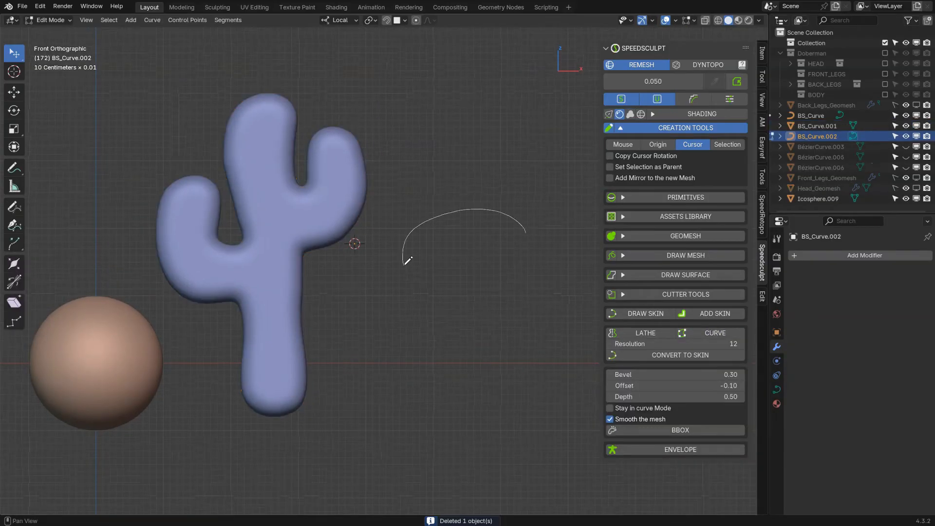
left_click_drag(404, 263, 556, 362)
left_click_drag(469, 291, 534, 298)
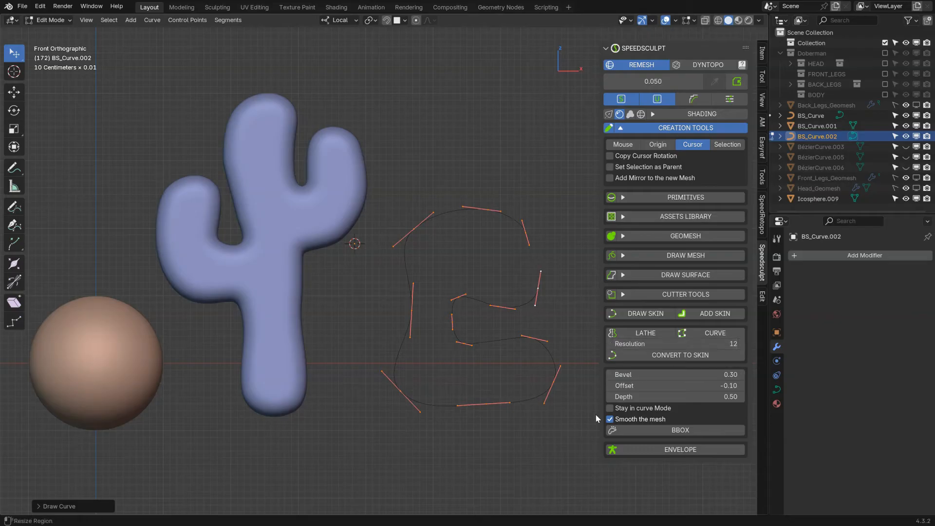
left_click(665, 434)
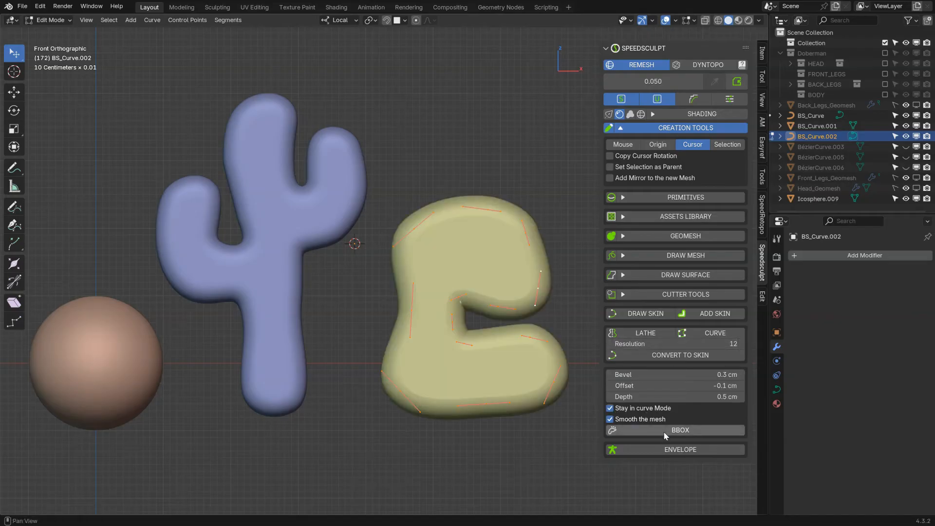
key("z")
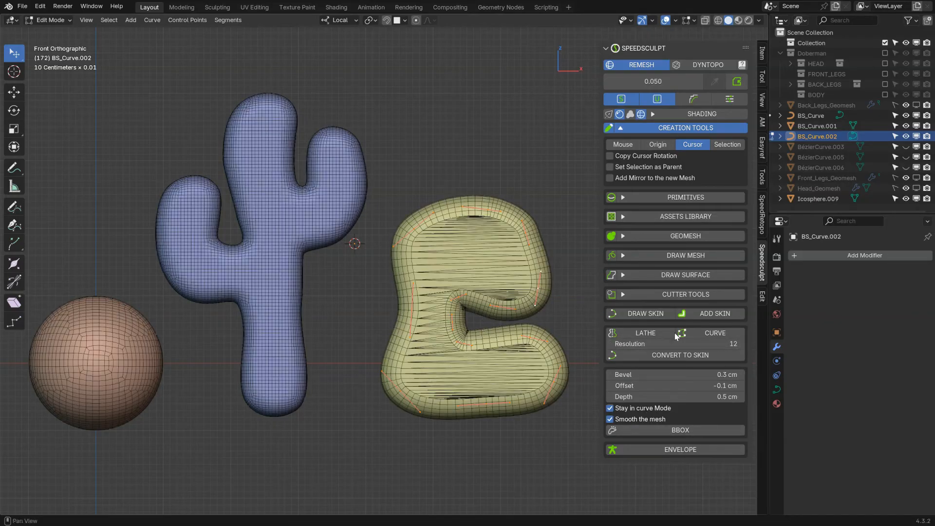
mouse_move(656, 343)
left_mouse_down()
mouse_move(636, 345)
mouse_move(662, 345)
left_mouse_up()
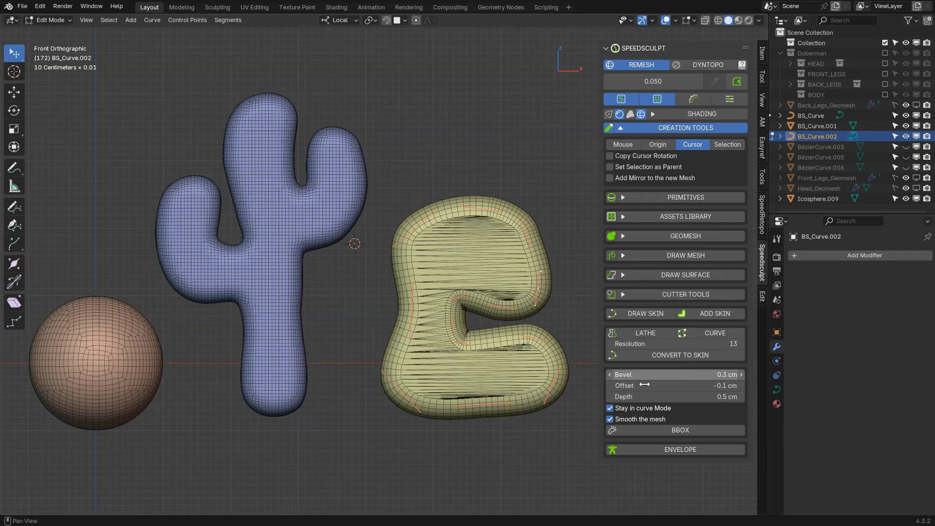
Return to Object Mode and delete the notched BBOX shape
key("Tab")
key("x")
left_click(451, 292)
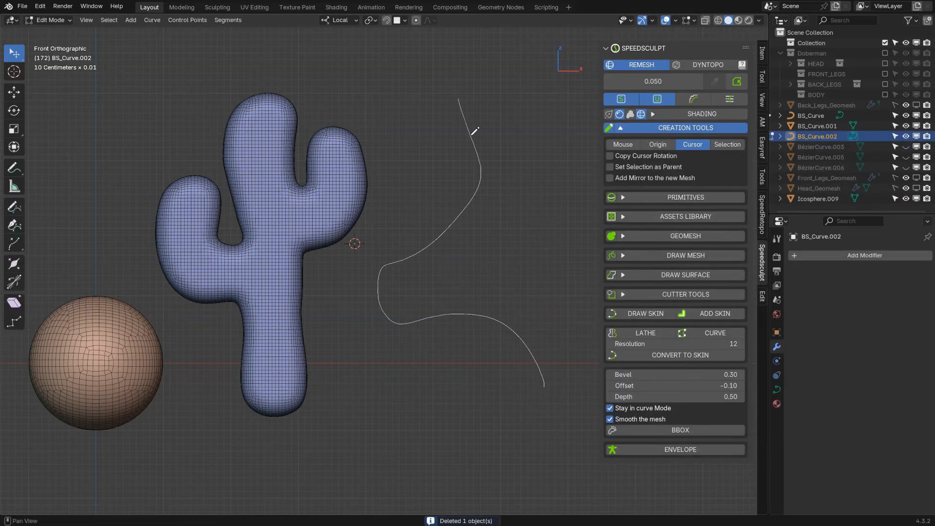
Draw a winding open curve beside the cactus and convert it to a skin mesh
left_click_drag(471, 136, 459, 90)
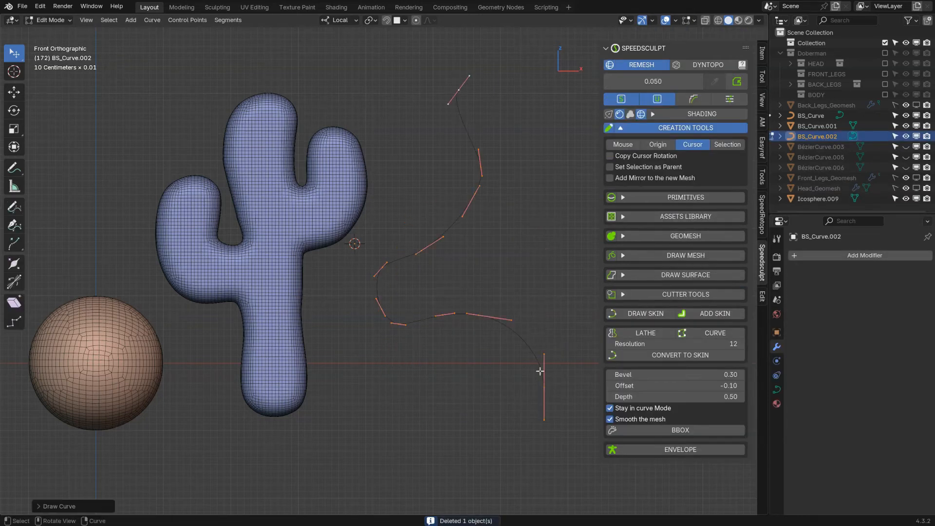
left_click(679, 355)
key("Tab")
left_click(489, 187)
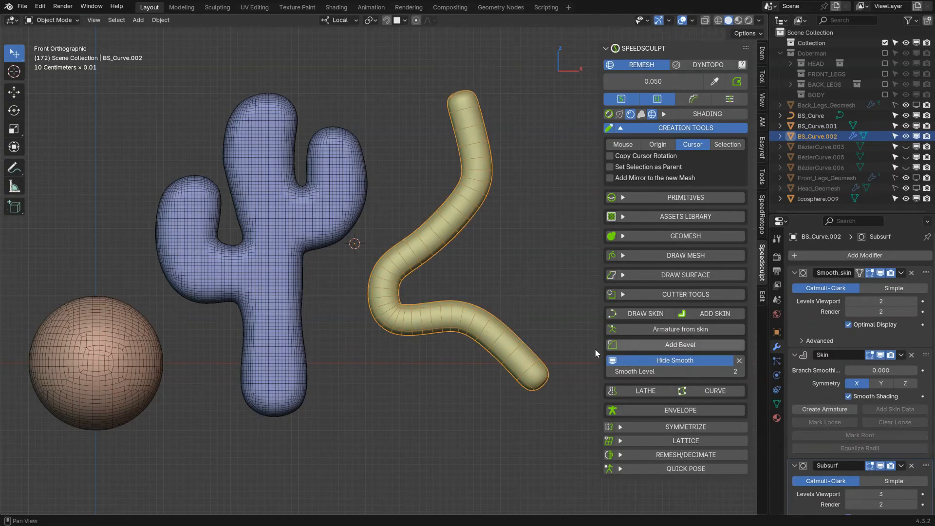
Delete the winding skin tube and select the cactus
key("x")
left_click(497, 283)
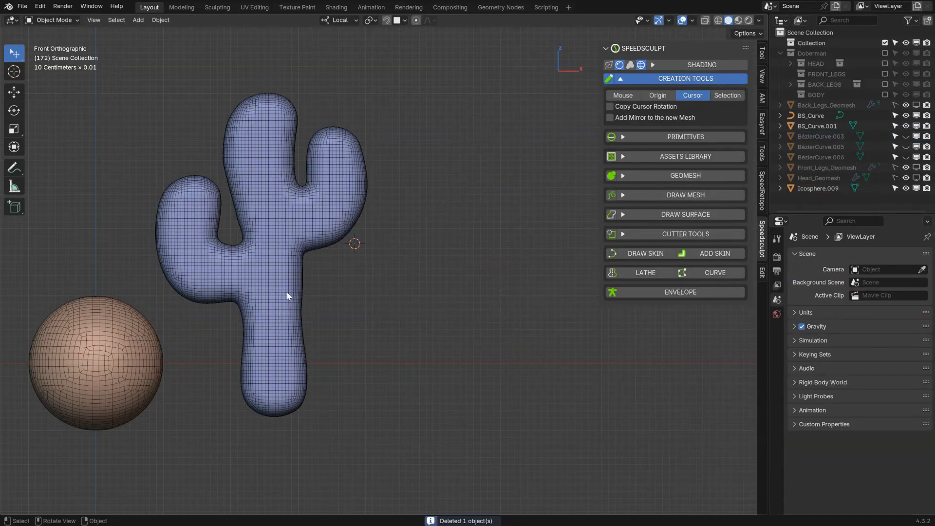
left_click(288, 296)
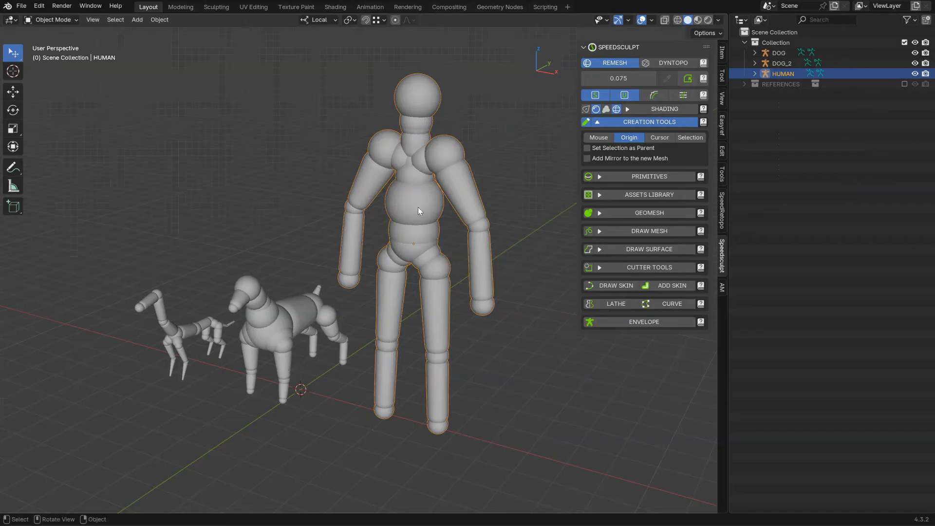
Select the HUMAN envelope armature and convert it into a remeshed mesh at 0.075
left_click(260, 322)
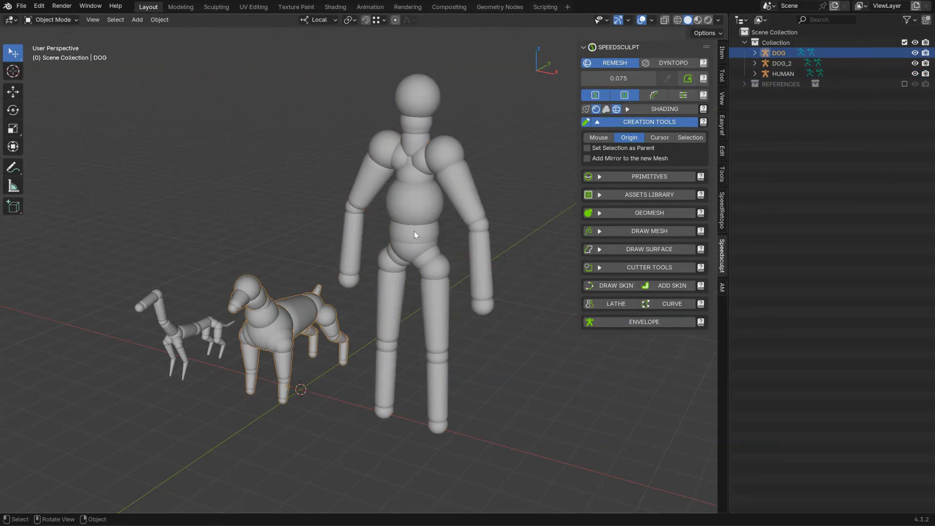
left_click(407, 241)
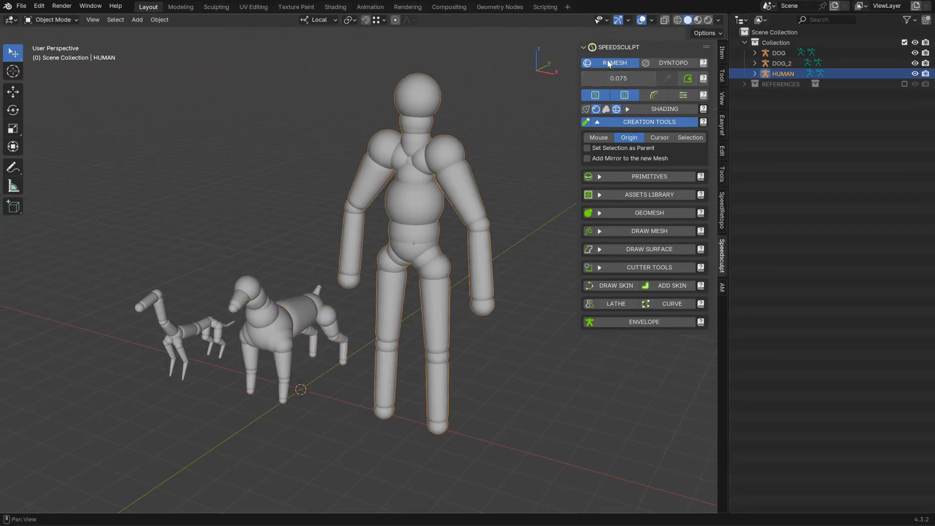
left_click(687, 79)
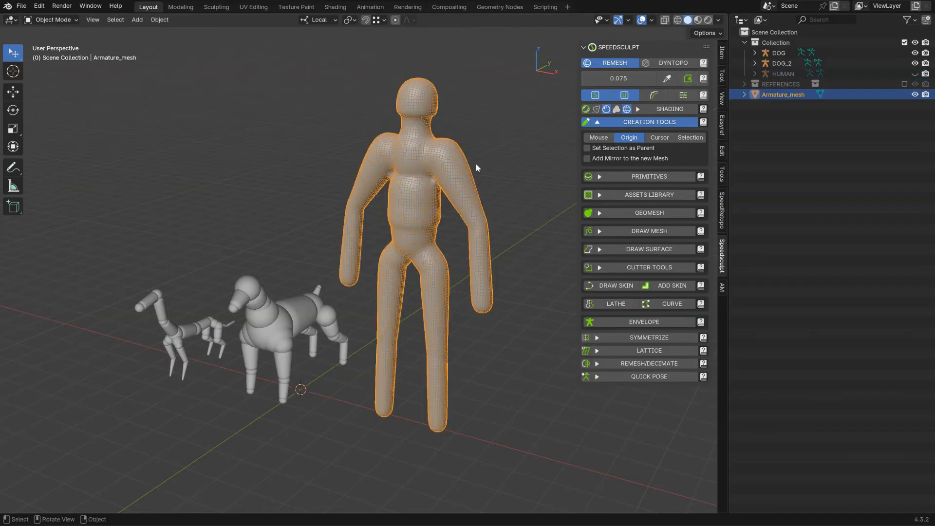
Show the HUMAN armature over the new mesh to compare the two, and hide it again
left_click(782, 73)
left_click(916, 74)
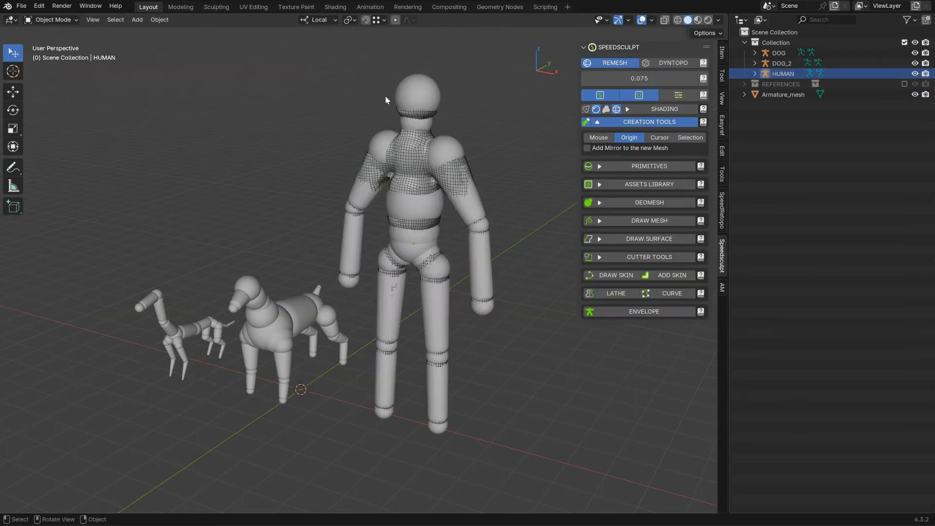
mouse_move(408, 91)
middle_mouse_down()
mouse_move(422, 131)
mouse_move(416, 101)
middle_mouse_up()
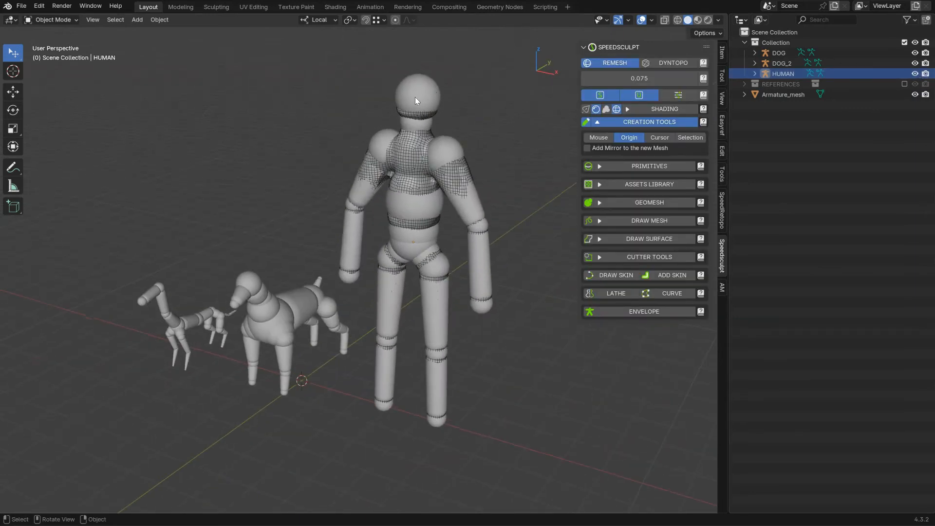
left_click(916, 73)
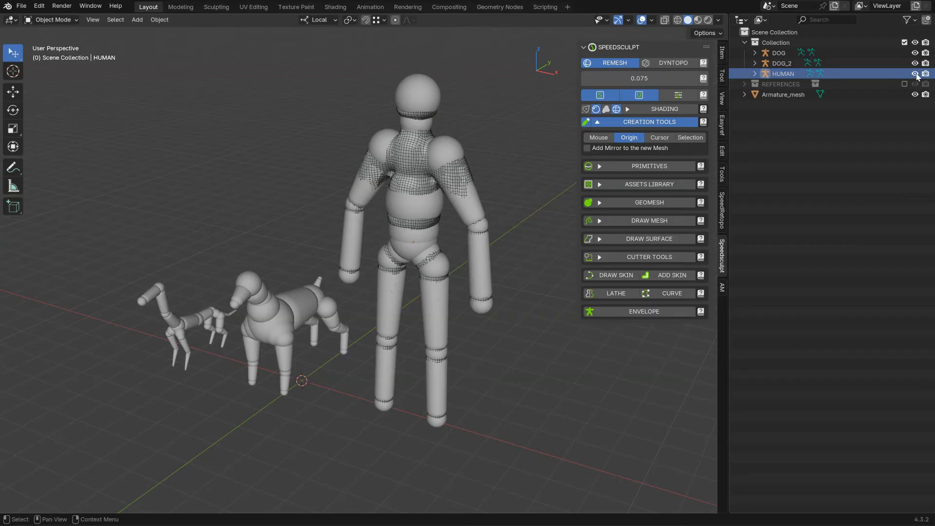
Select the Armature_mesh object and smooth its surface
left_click(783, 95)
middle_click_drag(424, 156, 443, 165)
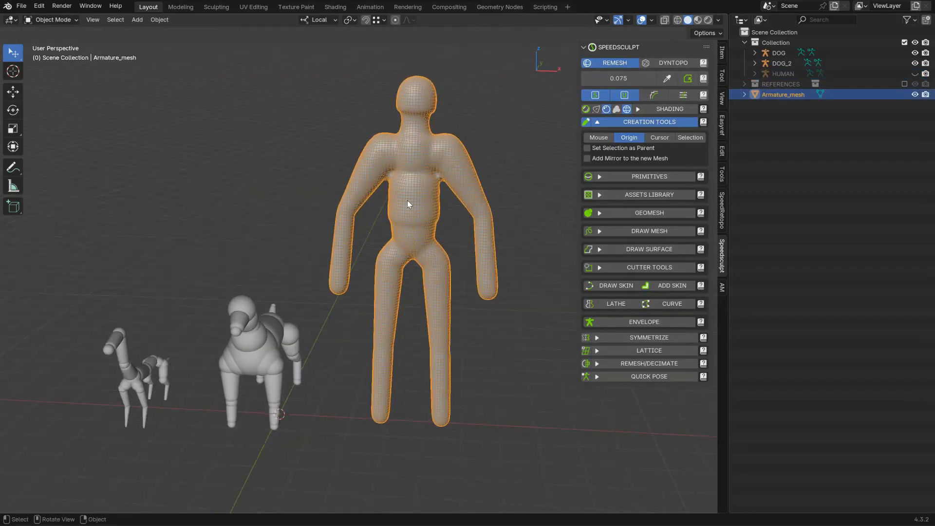
key("Tab")
key("Escape")
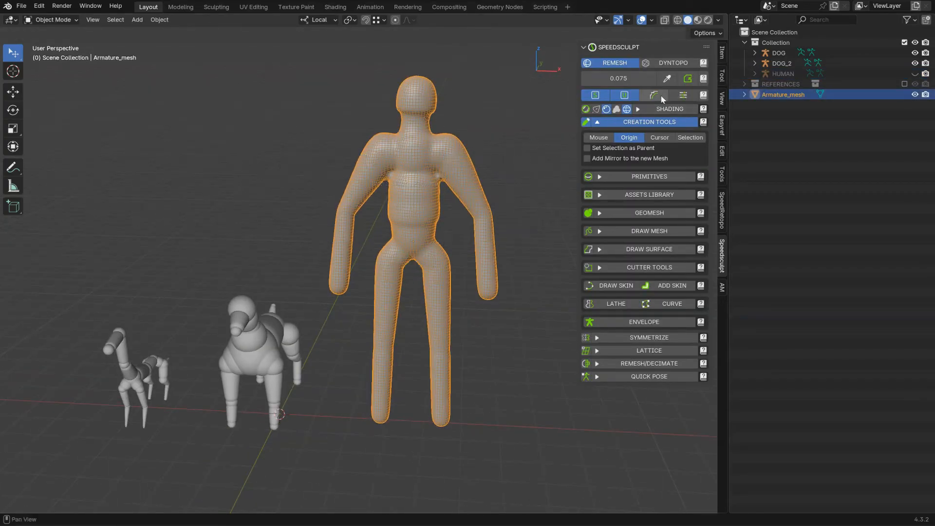
left_click(659, 95)
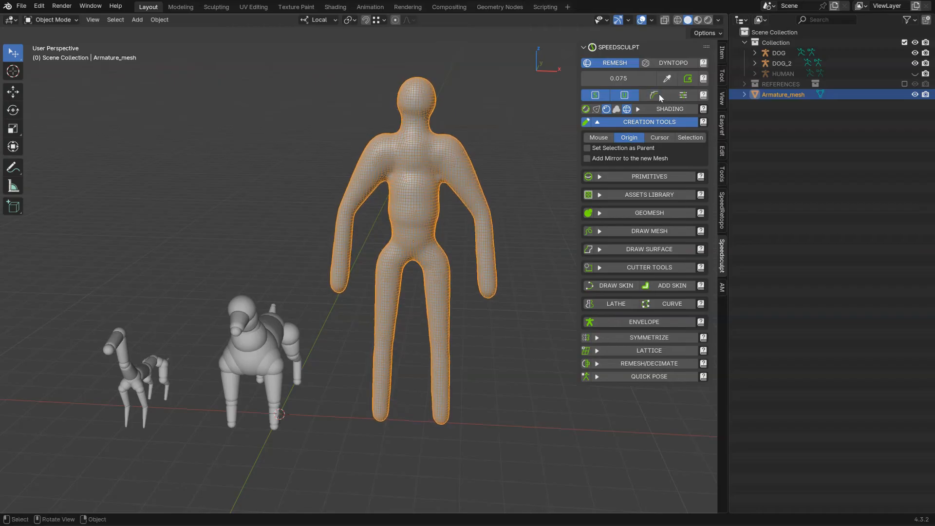
Enter Sculpt Mode and reshape the human mesh's waist and hips with a resized Grab brush and X symmetry
key("Tab")
mouse_move(400, 251)
middle_mouse_down("ctrl")
mouse_move(461, 185)
mouse_move(495, 195)
mouse_move(440, 224)
middle_mouse_up("ctrl")
right_click(441, 224)
key("f")
left_click(461, 211)
left_click_drag(444, 210, 468, 210)
left_click_drag(453, 176, 461, 173)
mouse_move(474, 271)
left_mouse_down()
mouse_move(424, 290)
mouse_move(433, 303)
left_mouse_up()
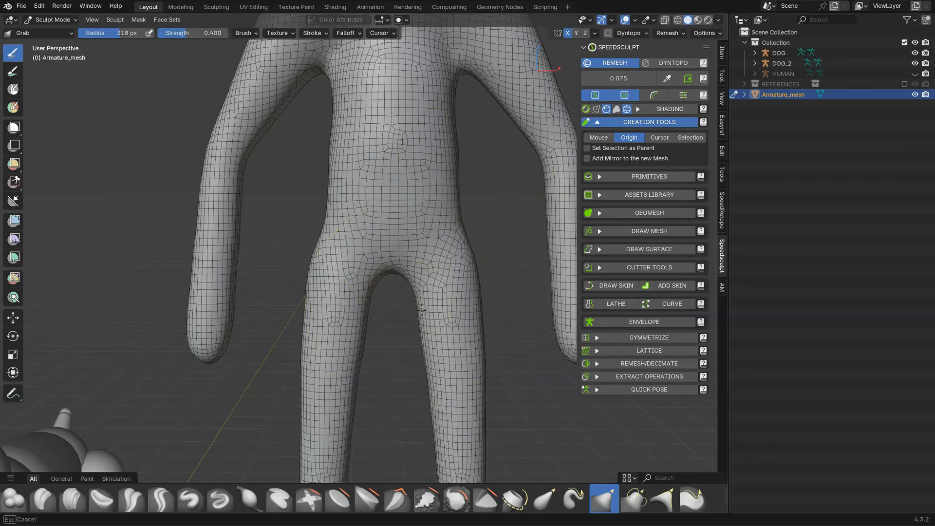
Reshape the human mesh's thighs and lower legs with symmetrical sculpt strokes
middle_click_drag(445, 316, 410, 193, "shift")
key("w")
left_click(392, 306)
mouse_move(425, 265)
left_mouse_down()
mouse_move(411, 309)
mouse_move(431, 308)
left_mouse_up()
middle_click_drag(436, 343, 441, 177, "shift")
left_click_drag(439, 300, 439, 334)
Reshape the human mesh's shoulders and upper body with sculpt strokes, and return to Object Mode
mouse_move(433, 72)
middle_mouse_down("shift")
mouse_move(422, 235)
mouse_move(432, 304)
middle_mouse_up("shift")
scroll(431, 292, "down", 2)
middle_click_drag(439, 180, 390, 264, "shift")
left_click_drag(412, 154, 420, 184)
middle_click_drag(345, 209, 383, 228)
mouse_move(379, 230)
left_mouse_down()
mouse_move(392, 214)
mouse_move(420, 208)
left_mouse_up()
middle_click_drag(382, 247, 440, 195)
key("ctrl+Tab")
scroll(429, 168, "down", 2)
mouse_move(382, 188)
middle_mouse_down()
mouse_move(410, 211)
mouse_move(383, 237)
mouse_move(384, 221)
middle_mouse_up()
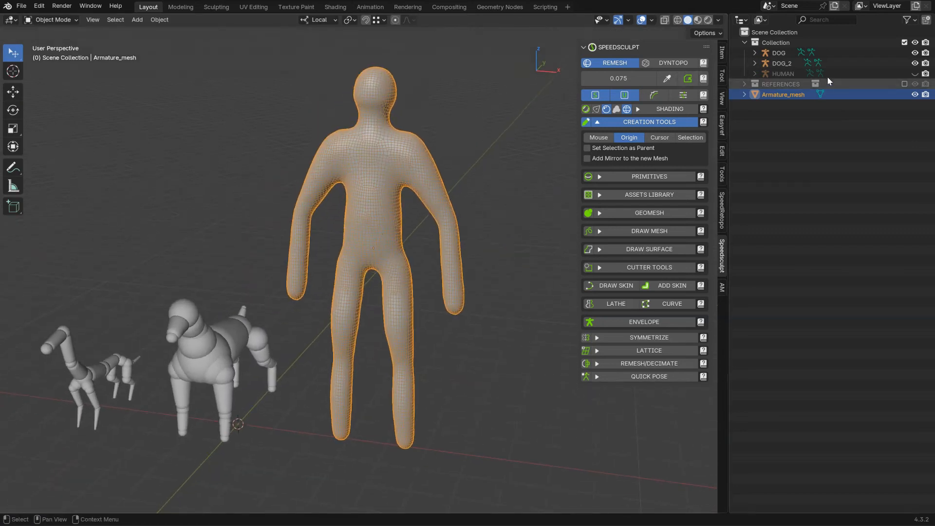
Show the HUMAN armature and parent the sculpted human mesh to it with an armature deform
left_click(915, 74)
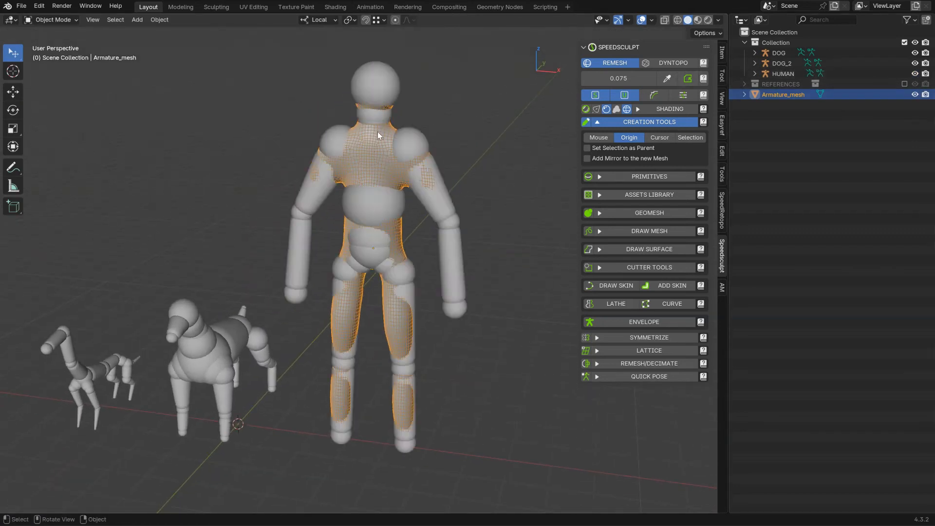
left_click(422, 133, "shift")
middle_click_drag(422, 154, 419, 171, "shift")
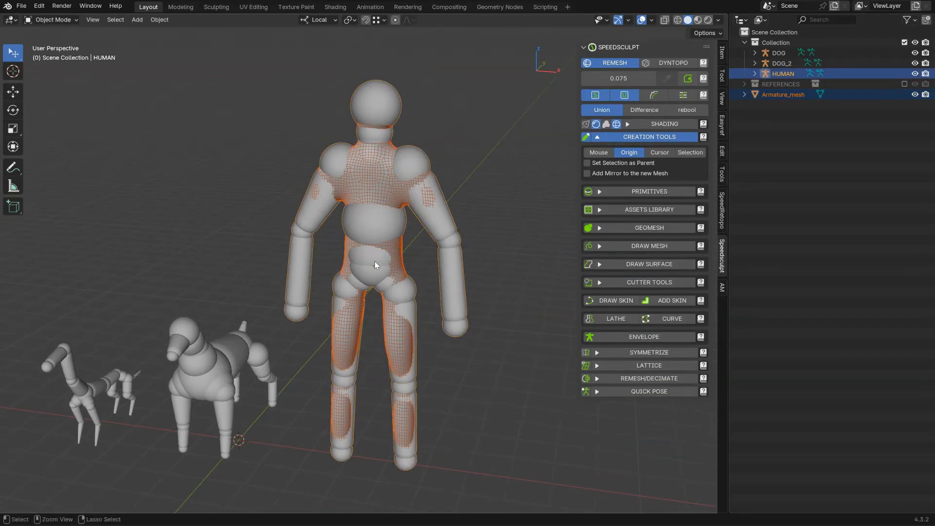
key("ctrl+p")
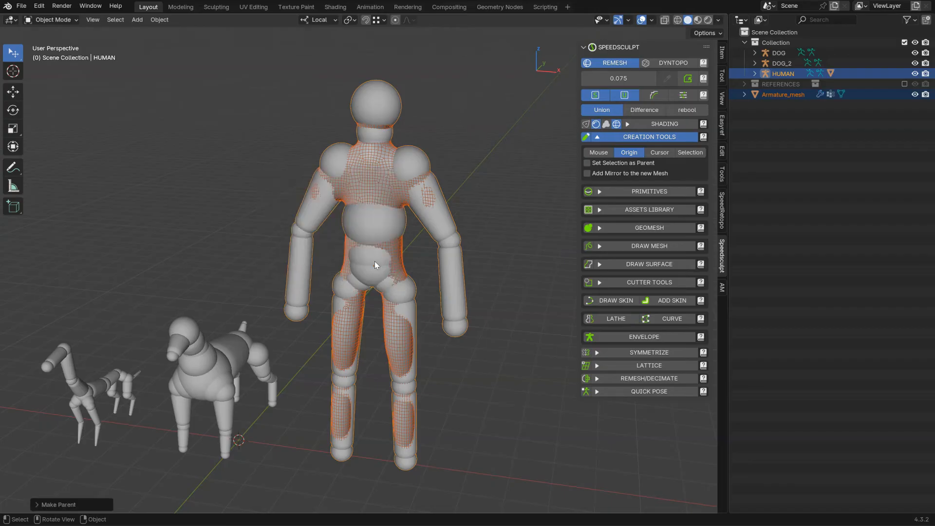
Put the HUMAN armature in Pose Mode and switch it from Rest Position to Pose Position
key("ctrl+Tab")
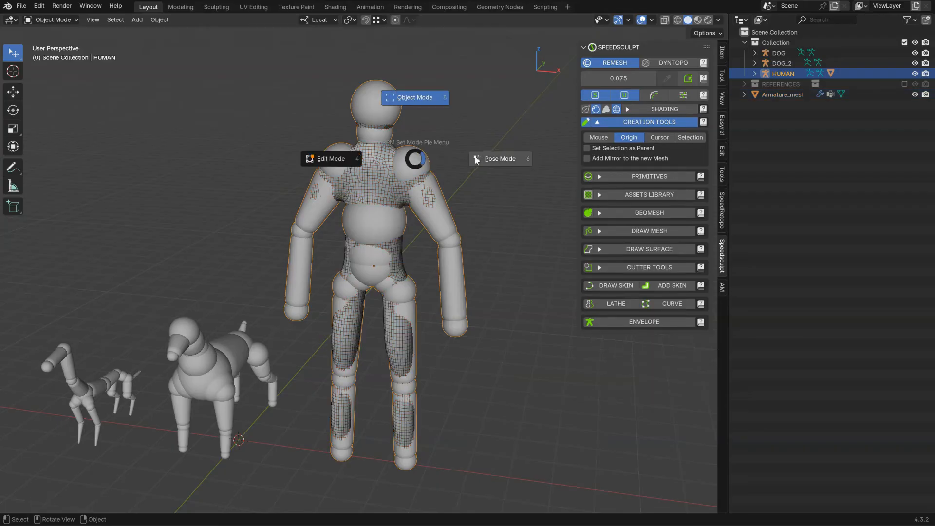
left_click(489, 159)
right_click(478, 171, "shift")
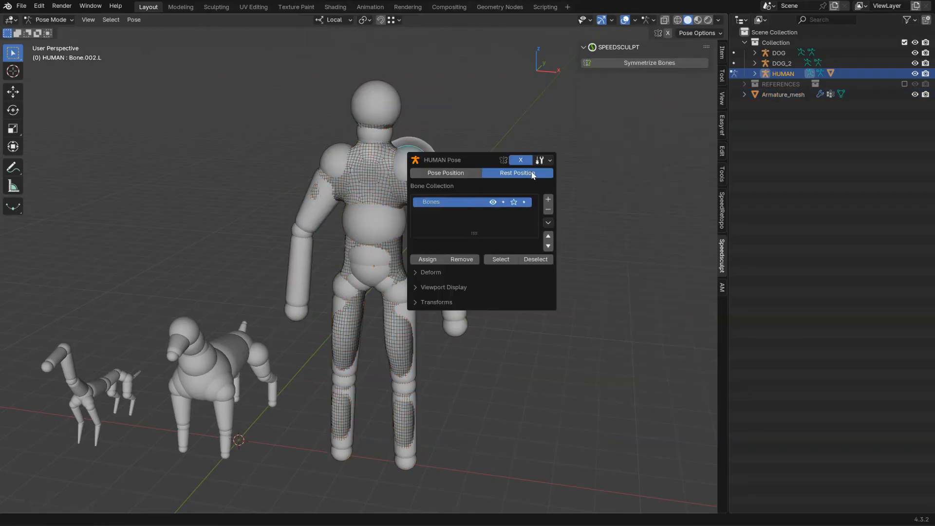
left_click(457, 175)
Rotate the shoulder bones Bone.002.L and Bone.002.R to pose the figure's arms
mouse_move(468, 197)
middle_mouse_down()
mouse_move(516, 192)
mouse_move(477, 192)
middle_mouse_up()
key("r")
left_click(432, 159)
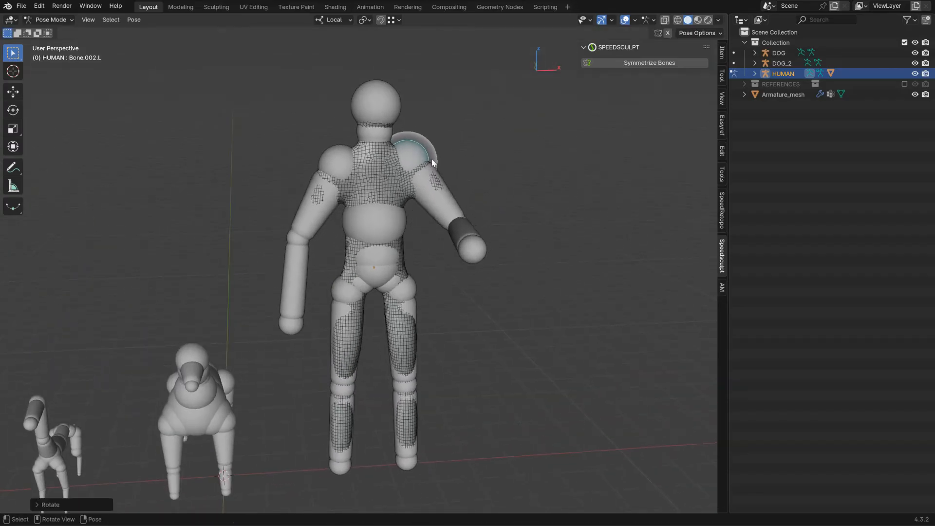
left_click(334, 164)
key("r")
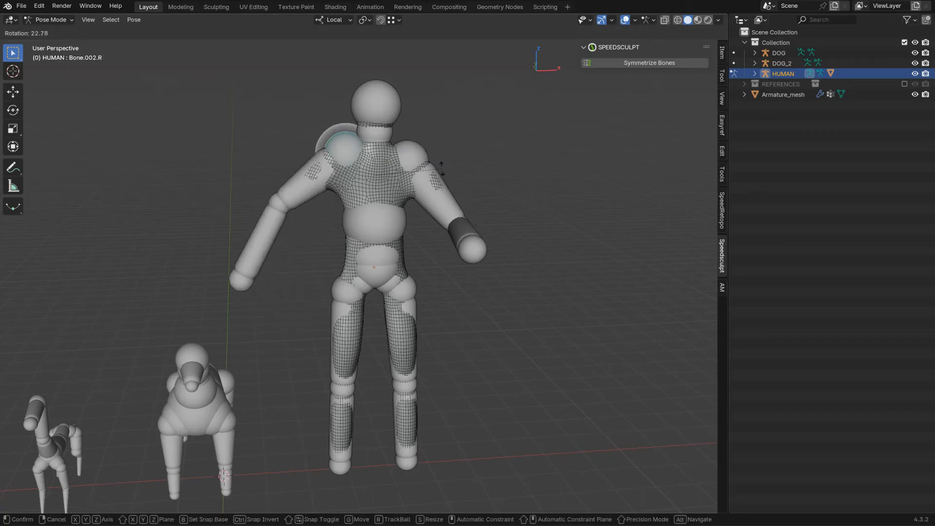
left_click(407, 162)
Rotate the upper arm bone Bone.003.R and the forearm below it to pose the figure's right arm
left_click(273, 227)
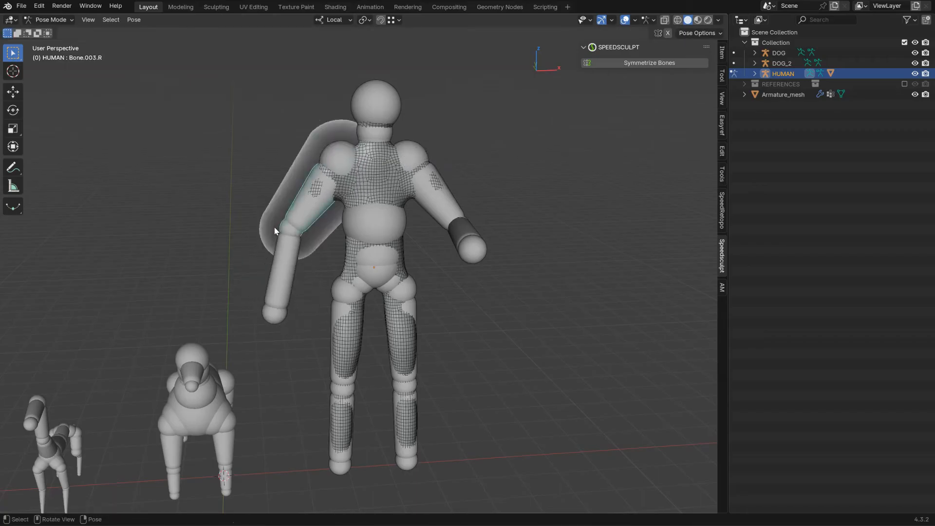
key("r")
left_click(419, 218)
left_click(270, 280)
key("r")
left_click(433, 230)
middle_click_drag(336, 222, 324, 249)
left_click(287, 191)
key("r")
left_click(384, 242)
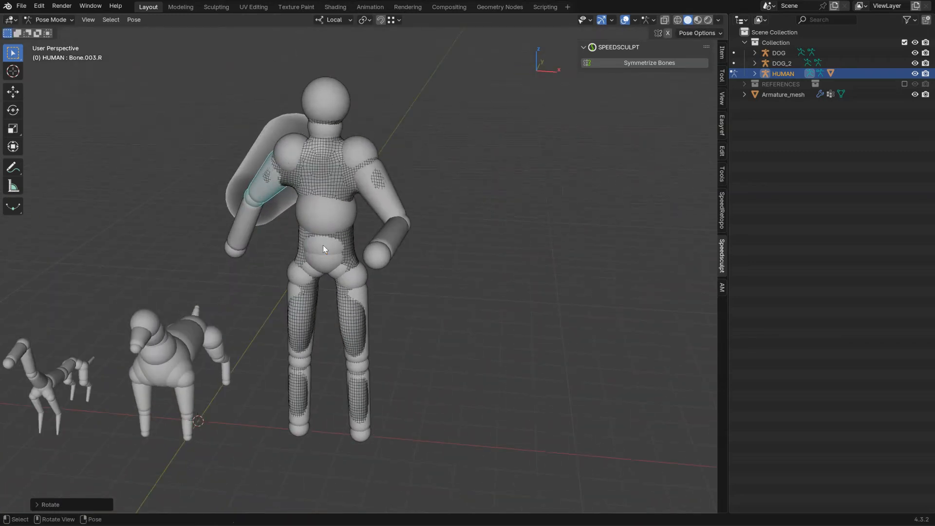
Rotate the right thigh bone and the lower leg bone Bone.007.R to pose the figure's right leg
left_click(293, 288)
middle_click_drag(277, 307, 420, 281)
key("r")
left_click(416, 201)
left_click(384, 372)
key("r")
left_click(432, 342)
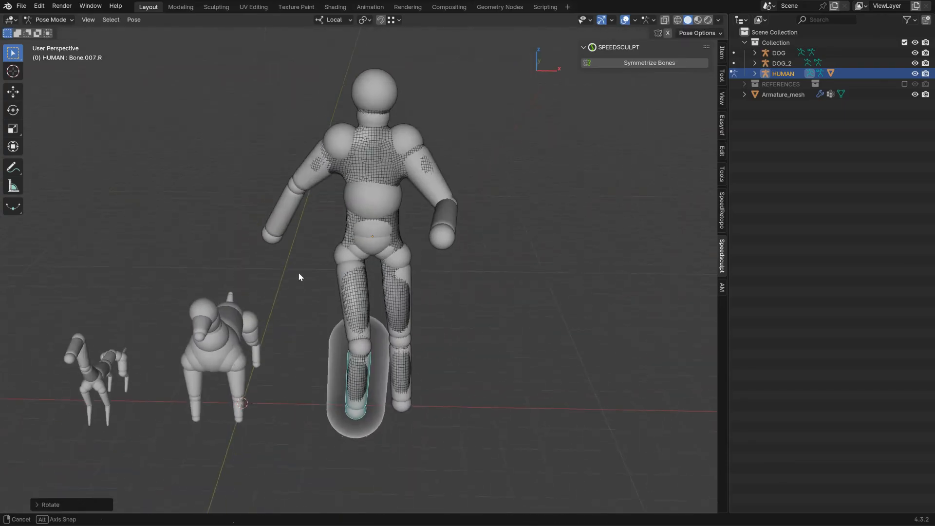
Return to Object Mode, hide the HUMAN armature and select the posed human mesh
key("ctrl+Tab")
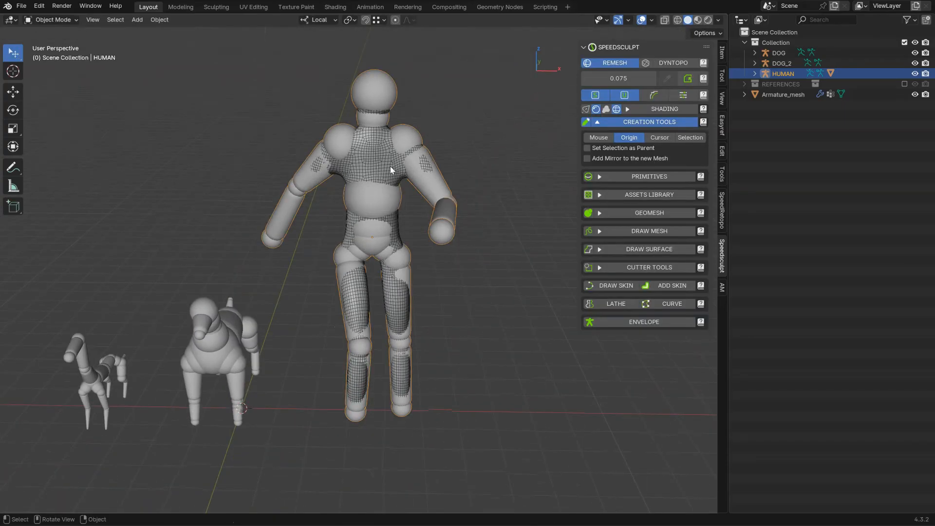
left_click(916, 73)
left_click(367, 195)
middle_click_drag(367, 195, 413, 199)
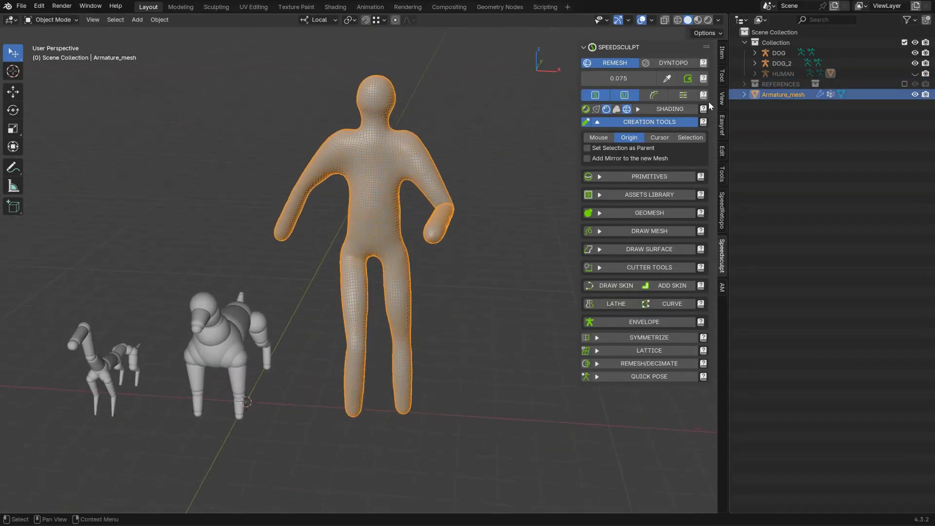
Unhide the HUMAN armature, select it and switch it to Rest Position
left_click(916, 74)
right_click(443, 161)
left_click(438, 164)
left_click(414, 142)
right_click(490, 151)
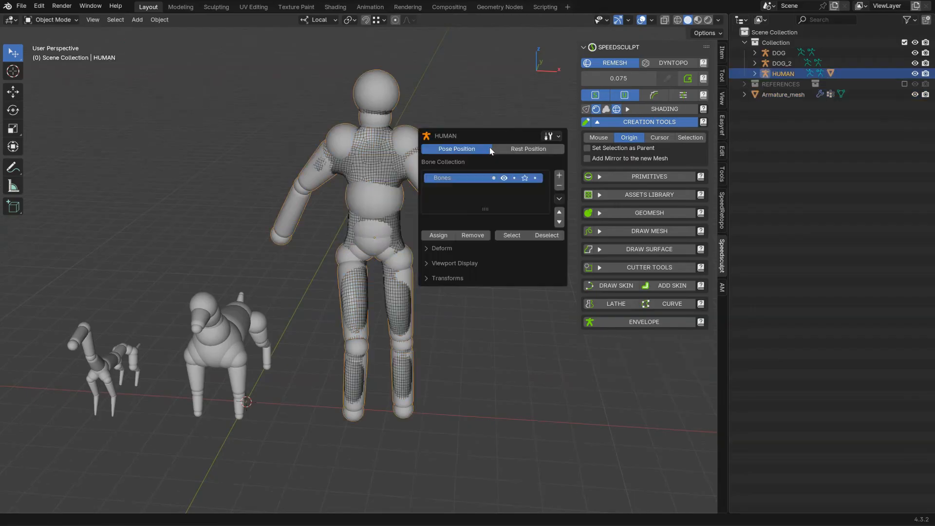
left_click(525, 151)
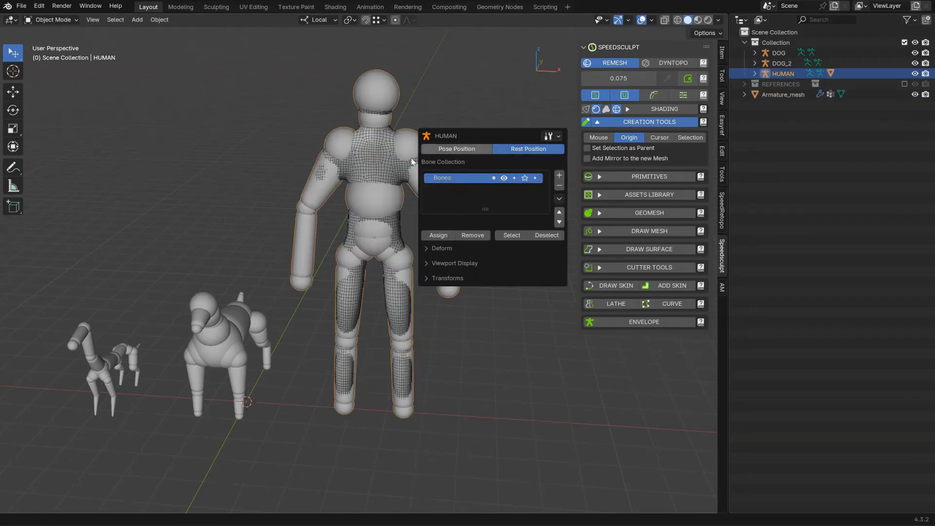
Switch the HUMAN armature back to Pose Position
middle_click_drag(422, 152, 372, 159)
right_click(489, 182)
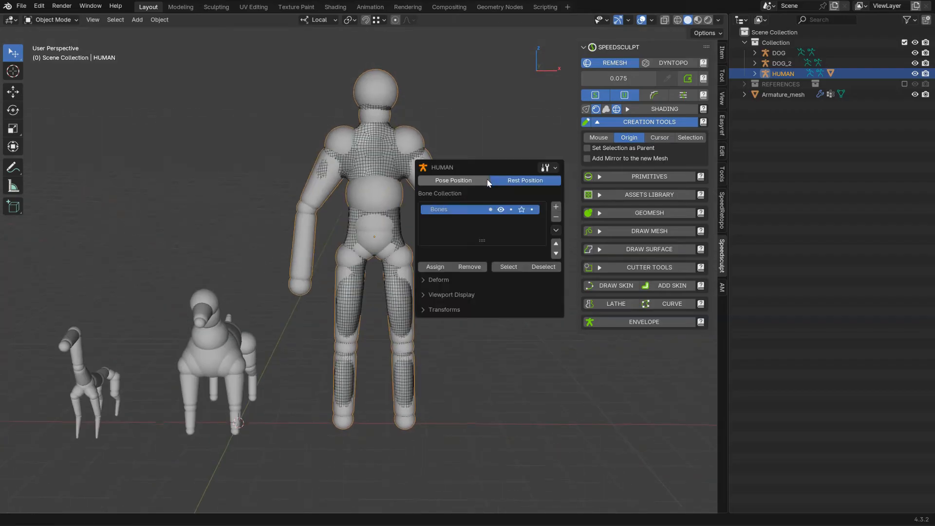
left_click(457, 183)
middle_click_drag(439, 190, 375, 124)
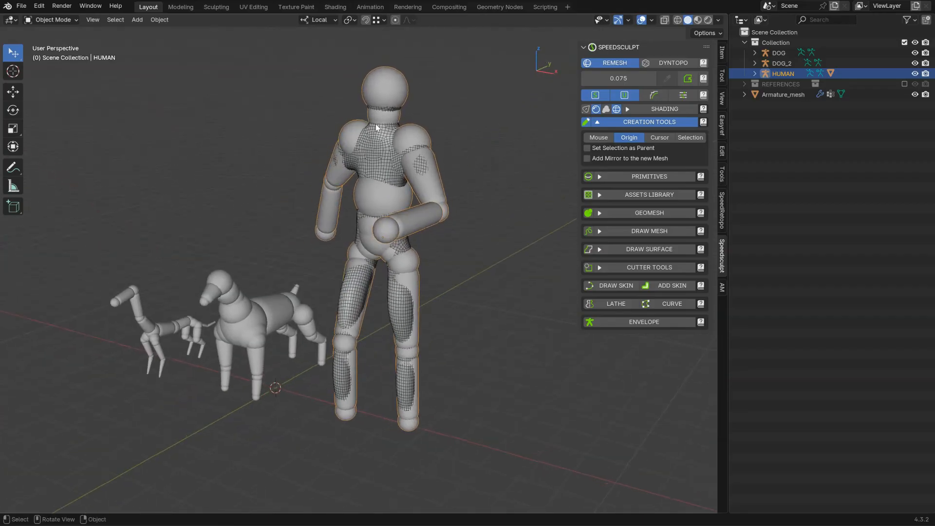
Select Armature_mesh and hide it along with the HUMAN, DOG_2 and DOG armatures
left_click(388, 158)
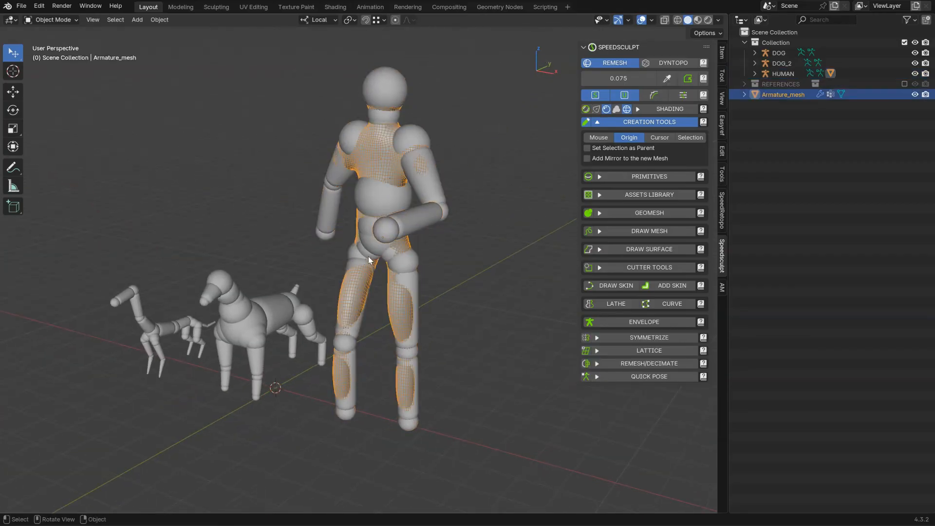
left_click(916, 95)
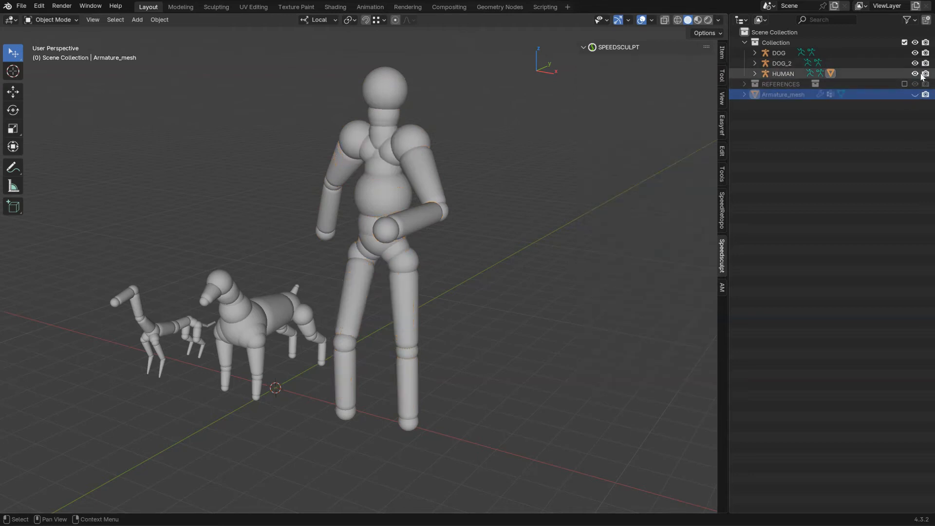
left_click(915, 73)
left_click(915, 63)
left_click(915, 52)
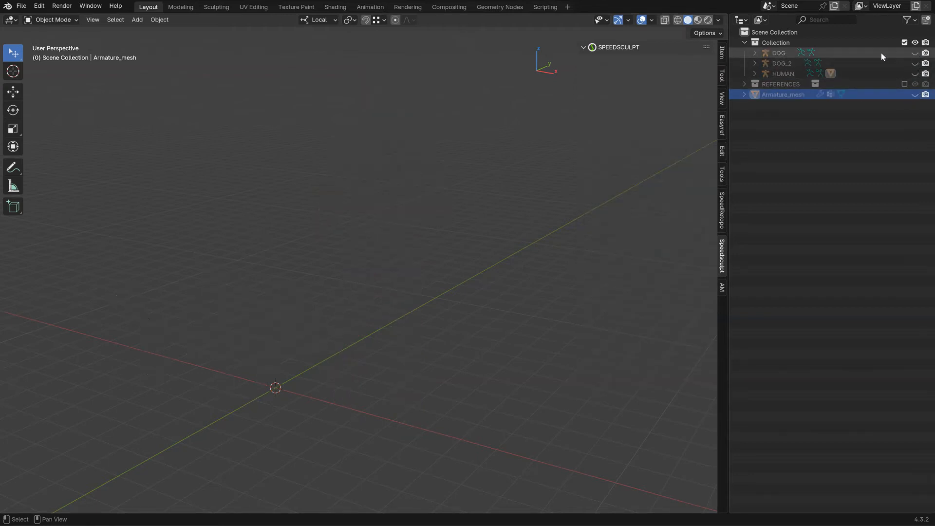
middle_click_drag(314, 264, 382, 242)
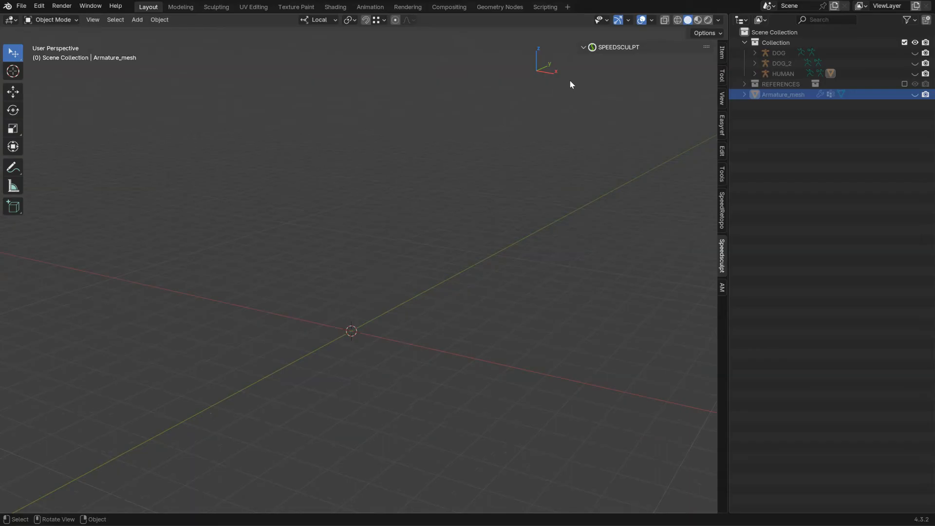
Unhide the DOG armature and move it along the X axis, away from the world origin
left_click(916, 53)
left_click(361, 268)
left_click_drag(370, 284, 258, 275)
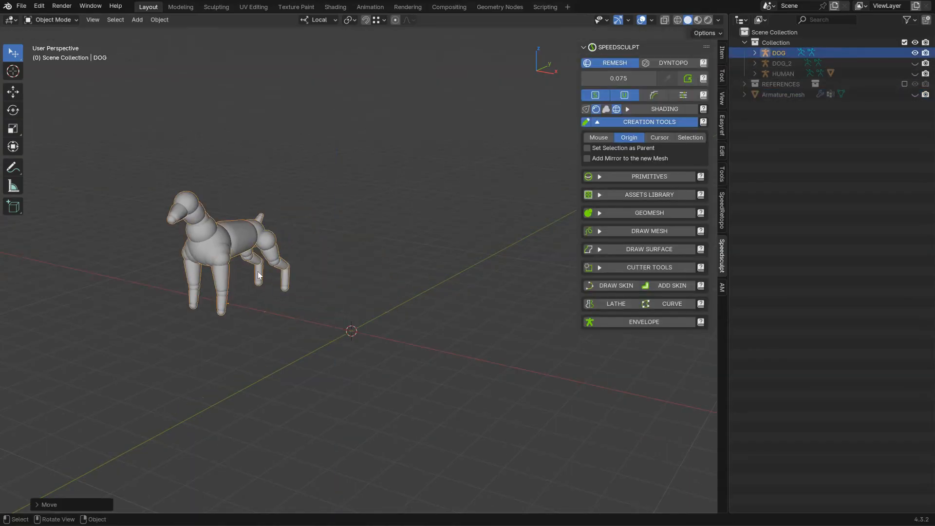
In front orthographic view, add an Envelope armature at the origin and set its bone's envelope distance to 0 cm
middle_click_drag(338, 274, 434, 258, "alt")
middle_click_drag(301, 342, 304, 166, "ctrl")
left_click(639, 321)
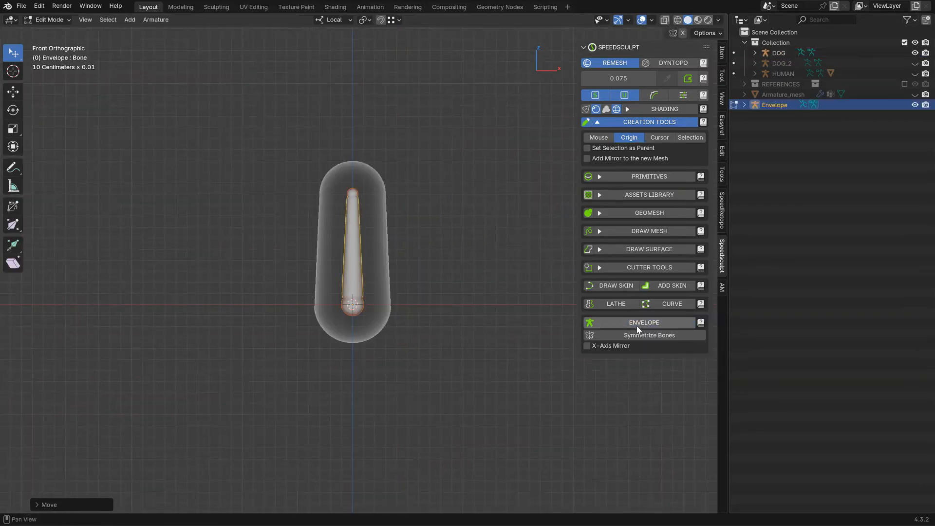
scroll(387, 218, "down", 2)
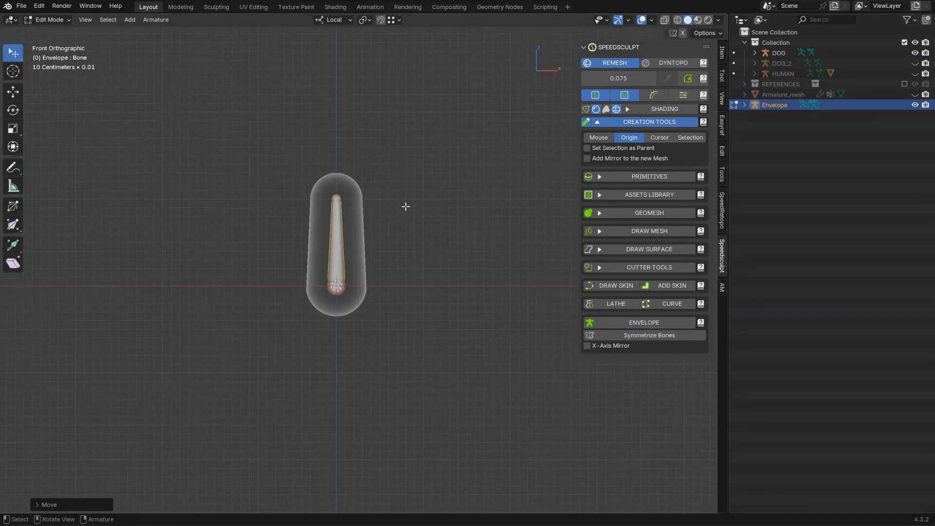
key("n")
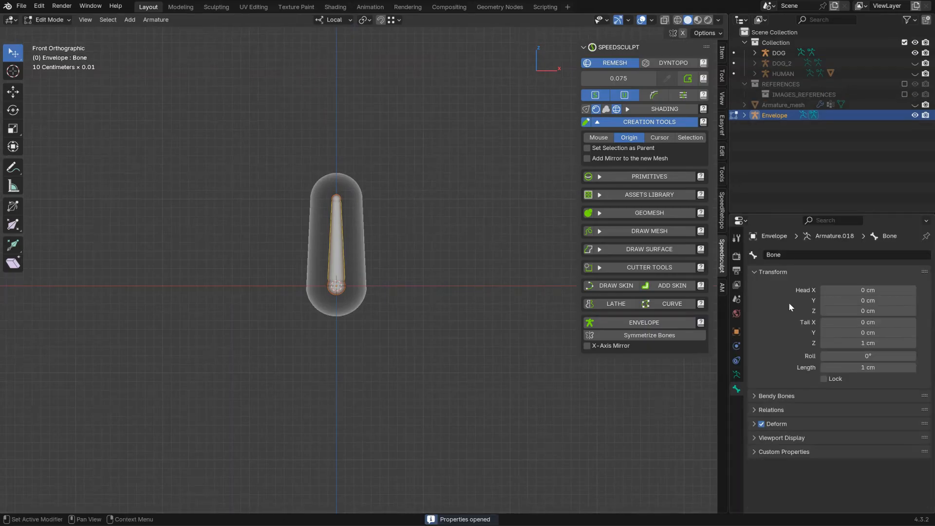
left_click(722, 54)
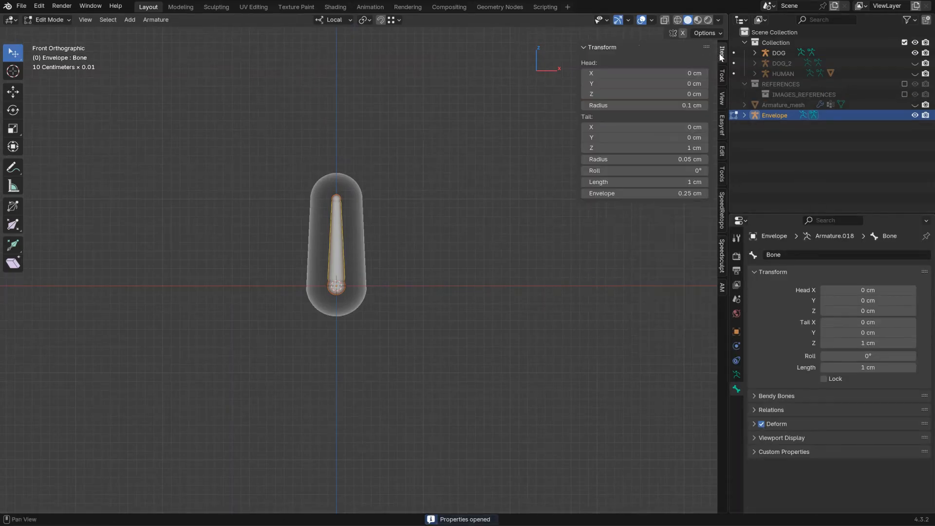
left_click_drag(638, 193, 624, 194)
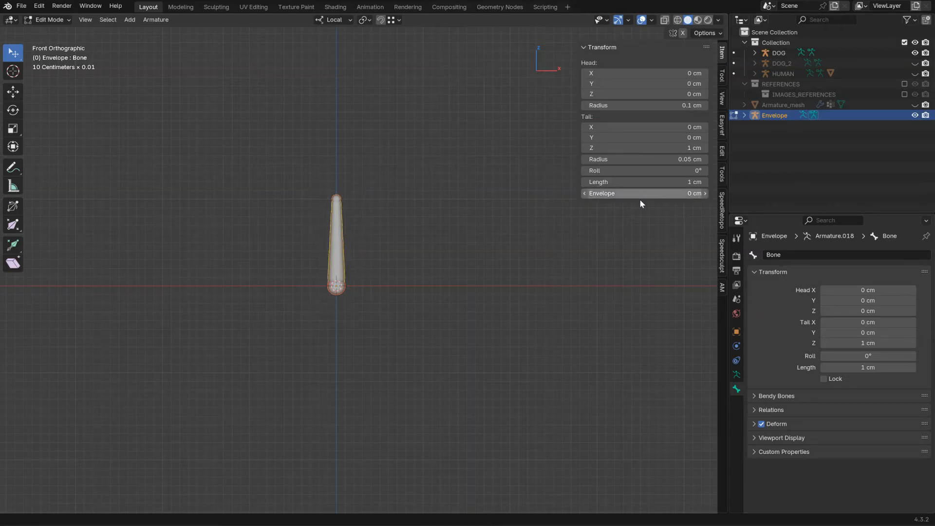
scroll(371, 217, "down", 1)
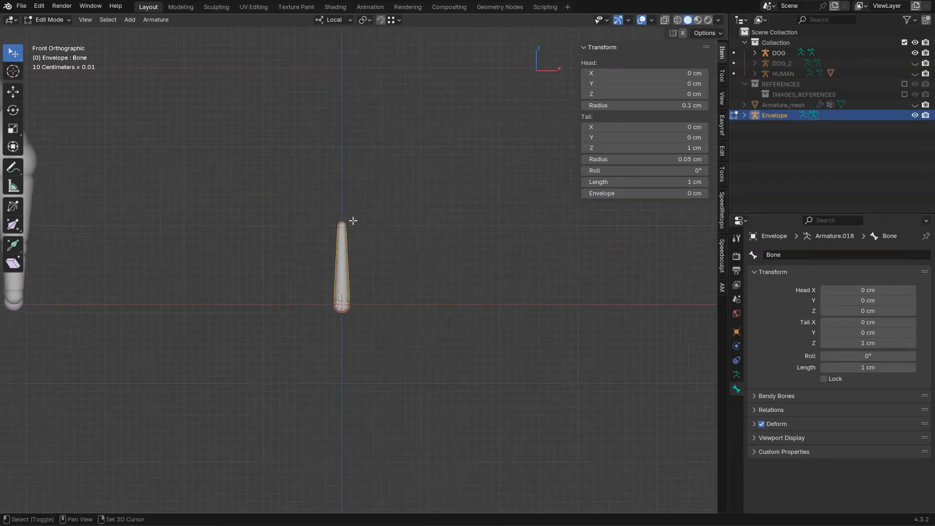
In Edit Mode, extrude an upper spine bone about 0.85 cm tall and a slanted shoulder bone about 0.44 cm long
key("ctrl+Tab")
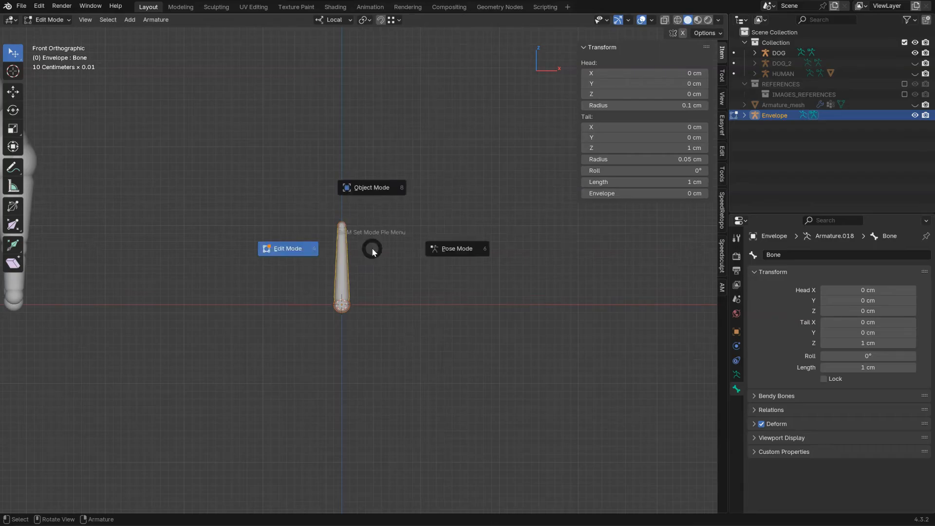
left_click(301, 252)
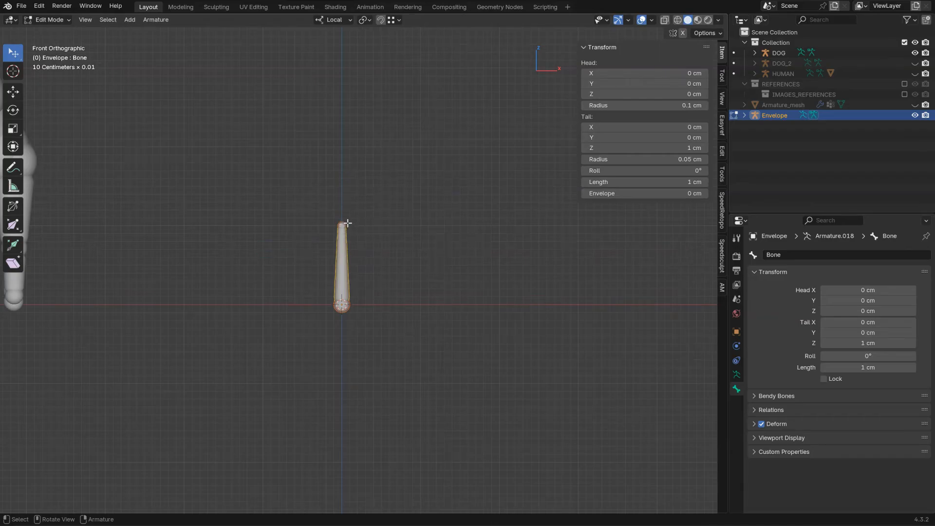
key("e")
left_click(349, 156)
key("e")
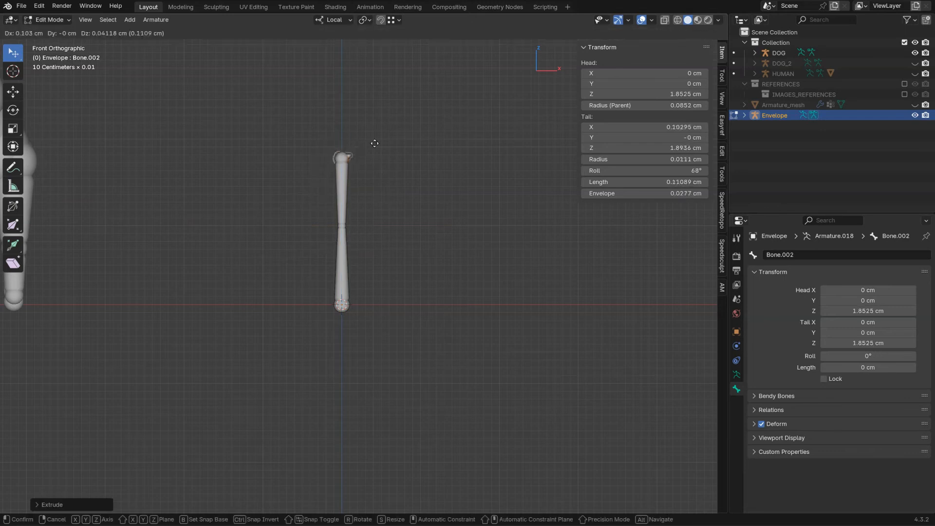
left_click(393, 127)
Extrude an upper arm bone about 1.12 cm long from the shoulder, followed by a forearm bone going down
key("e")
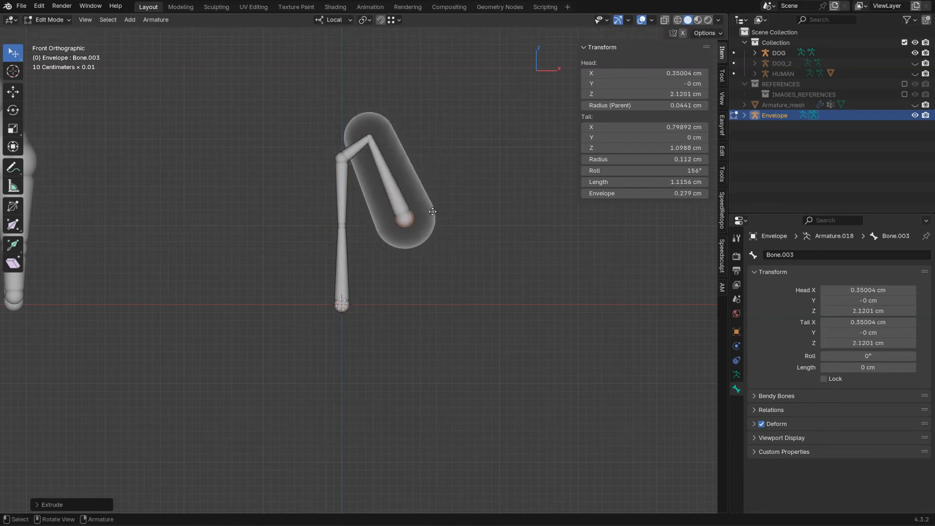
left_click(427, 224)
key("e")
left_click(427, 296)
Extrude a hip bone about 0.43 cm long from the spine's base, a vertical thigh about 1.05 cm long, and a lower leg bone
left_click(345, 310)
key("e")
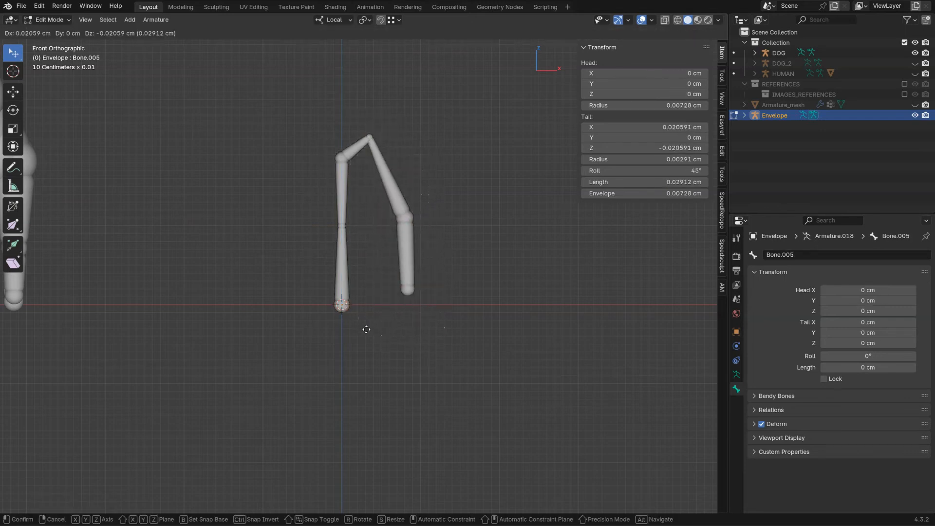
left_click(391, 347)
key("e")
key("z")
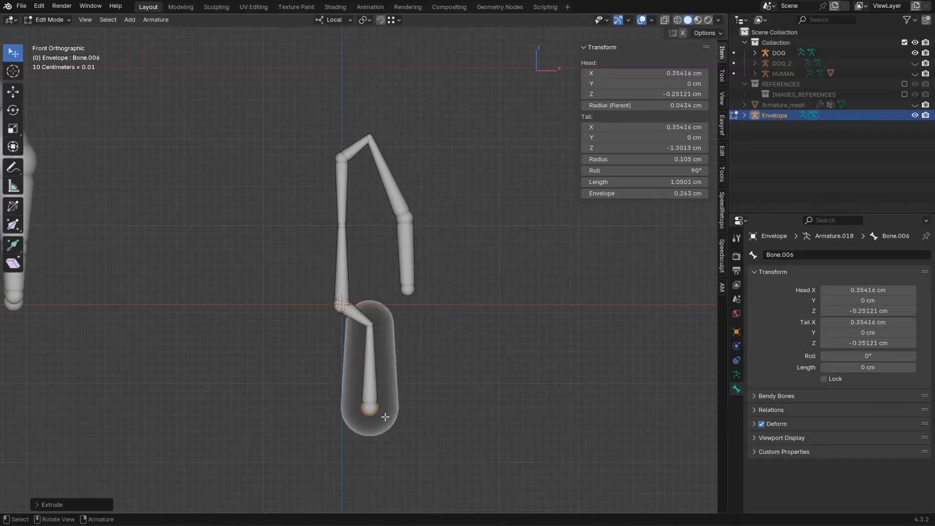
left_click(388, 507)
Extrude a neck bone about 0.32 cm tall and a head bone about 0.45 cm tall, vertically from the spine's top
left_click(341, 160)
key("e")
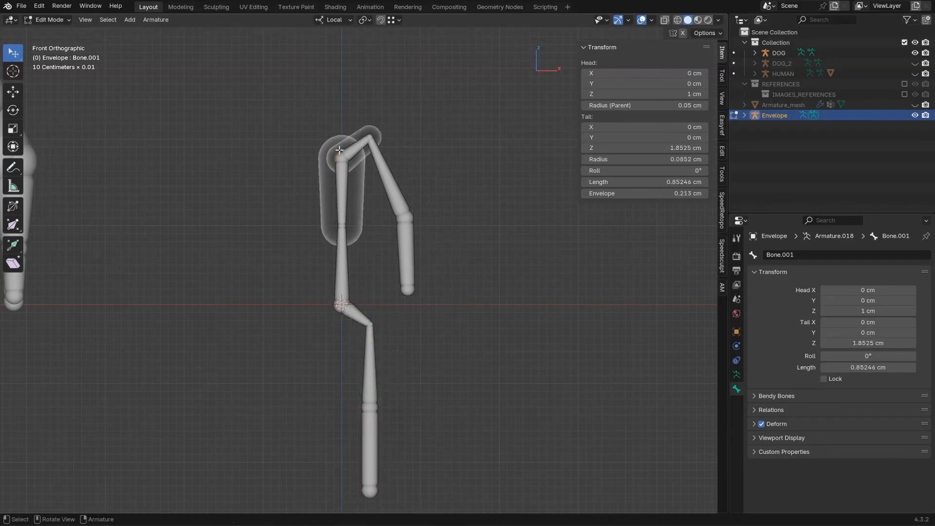
key("z")
left_click(341, 131)
key("e")
key("z")
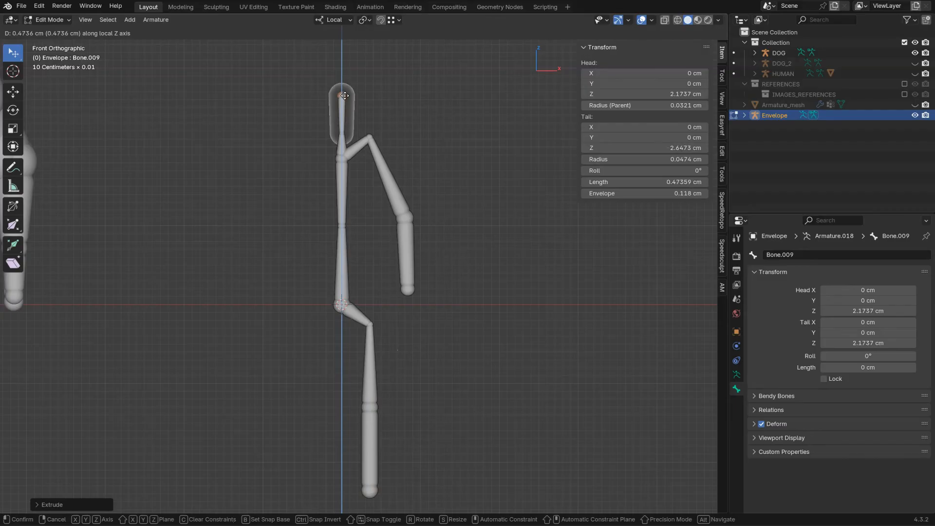
left_click(342, 95)
With X-ray enabled, enlarge the hip bone's base joint and the middle spine joint to radii of about 0.29 and 0.18 cm
left_click(340, 306)
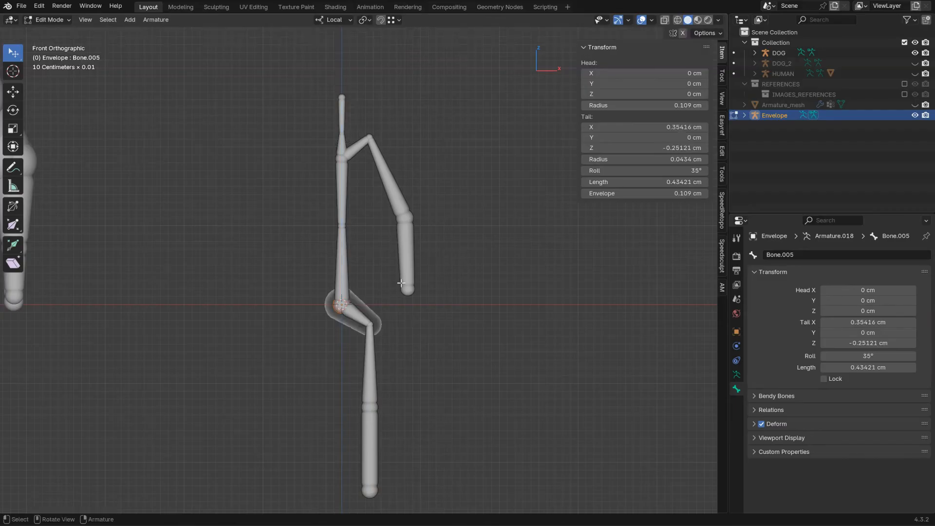
key("shift+a")
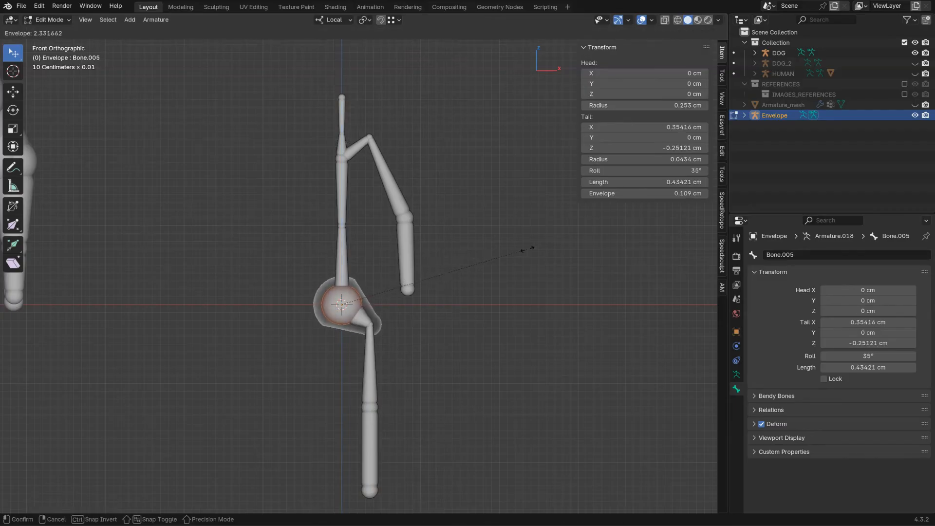
left_click(698, 253)
key("z")
left_click(348, 320)
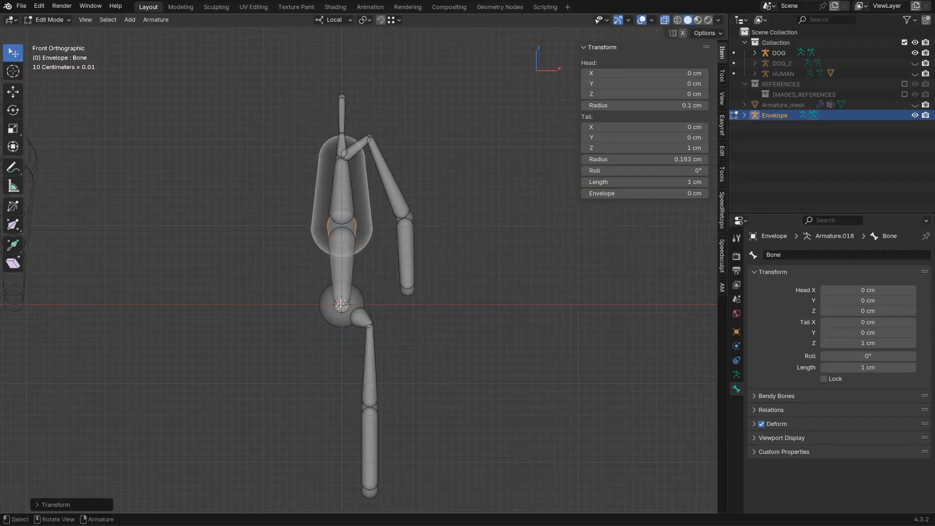
Enlarge the base of the lower spine bone to a radius of about 0.26 cm
left_click(357, 310)
left_click(338, 308)
key("s")
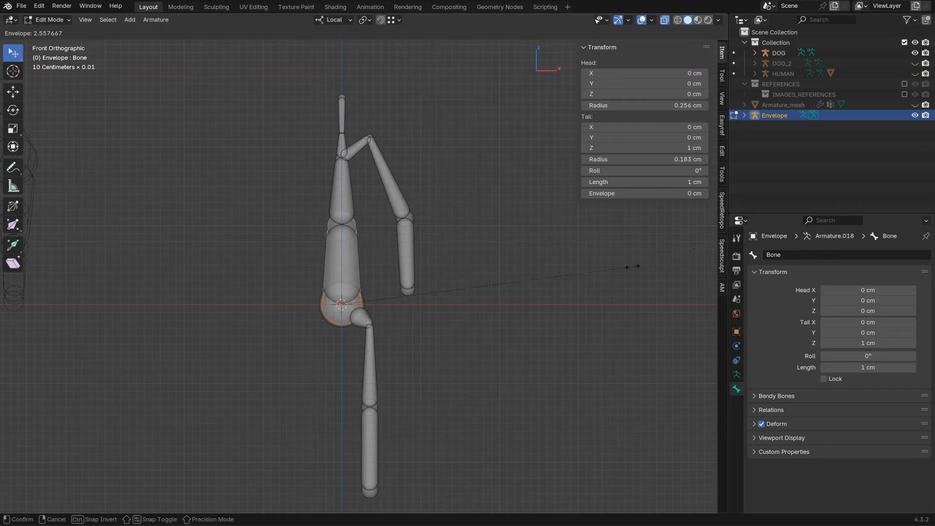
left_click(640, 269)
Enlarge the top spine joint to a radius of about 0.22 cm and widen the middle spine joint
left_click(345, 159)
key("alt+s")
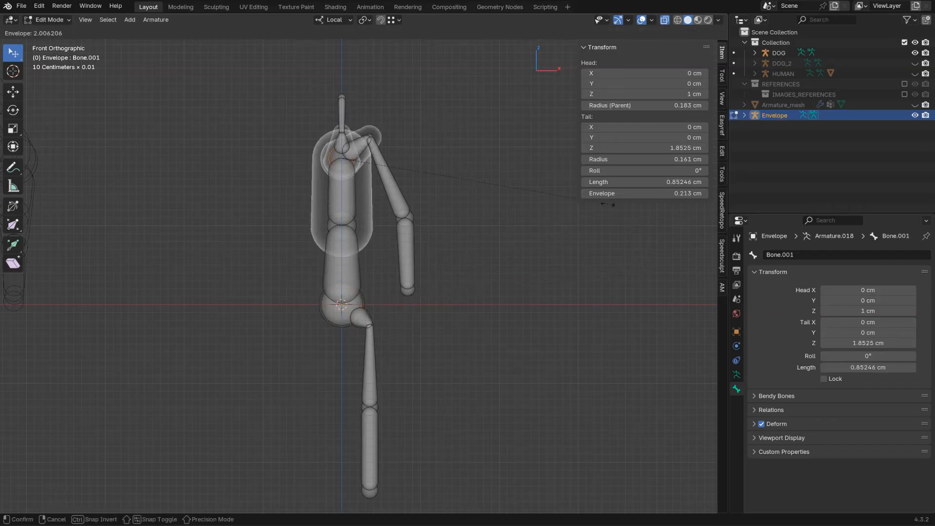
left_click(547, 182)
left_click(350, 229)
key("alt+s")
left_click(408, 229)
Enlarge the outer shoulder joint to a radius of about 0.16 cm and move it to about X 0.28 cm, Z 1.93 cm
left_click(378, 136)
left_click(370, 132)
key("alt+s")
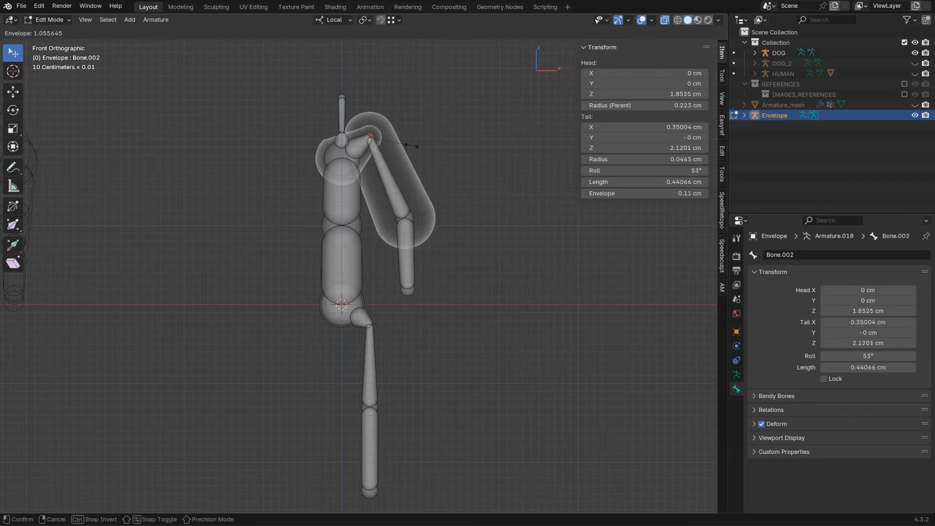
left_click(471, 153)
key("g")
left_click(391, 166)
key("alt+s")
left_click(455, 163)
Scale the radius of the elbow joint between the upper arm and forearm bones
left_click(407, 218)
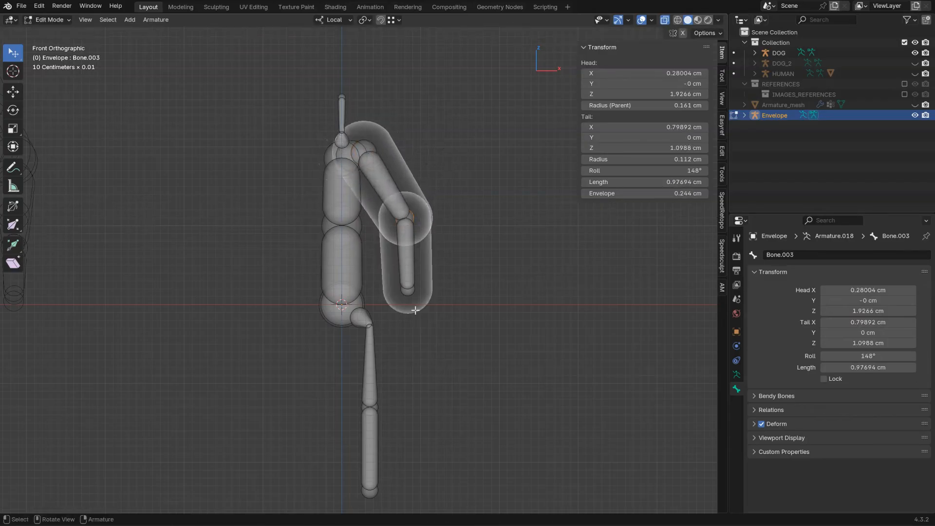
key("alt+s")
left_click(392, 317)
Enlarge the joint between the hip bone and the thigh bone to a radius of about 0.15 cm
left_click(380, 325)
left_click(371, 329)
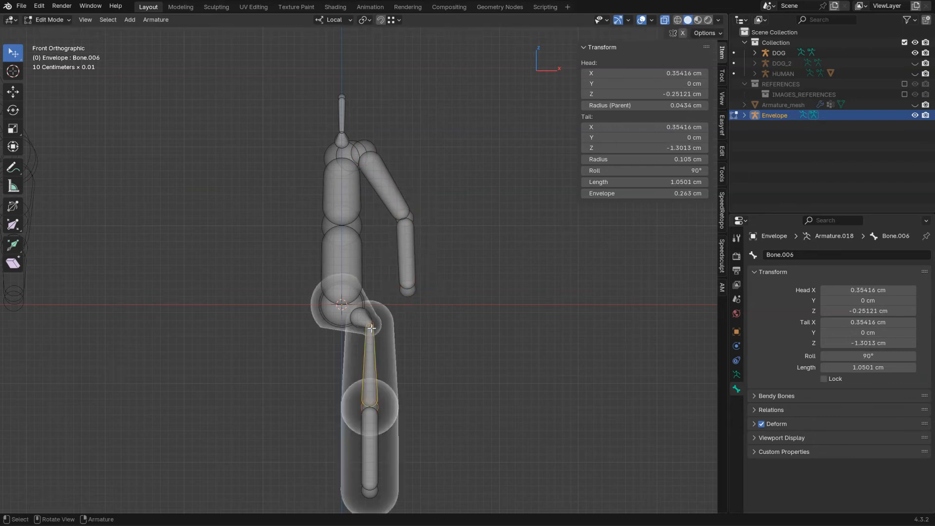
left_click(371, 324)
key("alt+s")
right_click(373, 325)
left_click(373, 325)
left_click(376, 323)
key("s")
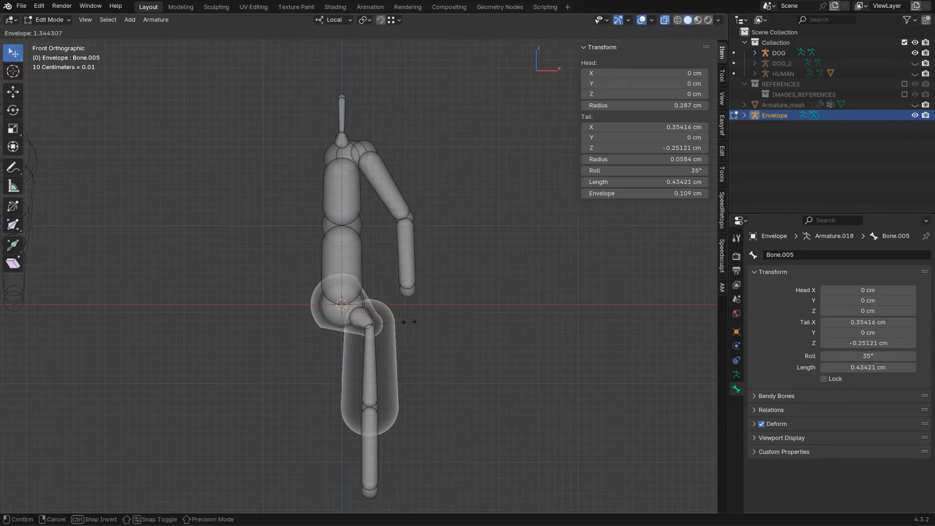
left_click(466, 320)
Enlarge the radius of the knee joint between the thigh and lower leg bones
left_click(377, 403)
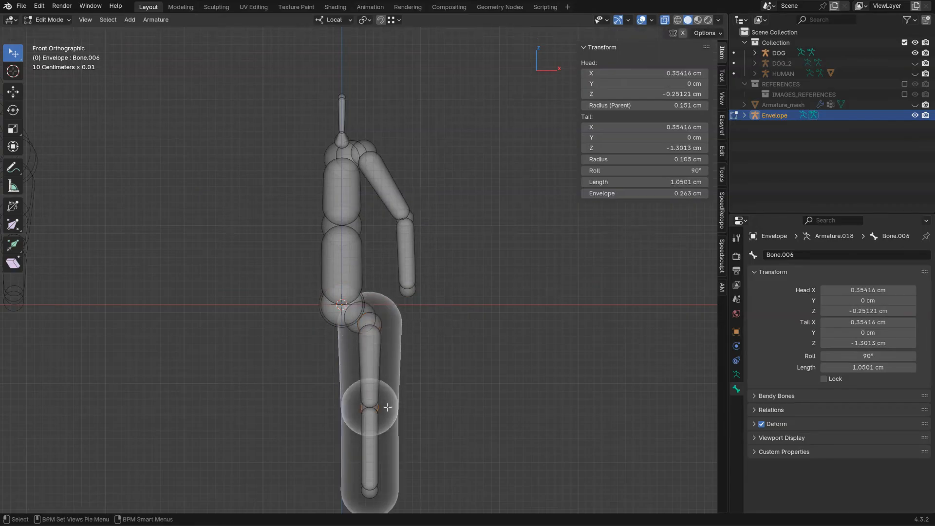
key("alt+s")
left_click(411, 407)
Enlarge the joint between the neck and head bones to a radius of about 0.11 cm
left_click(341, 139)
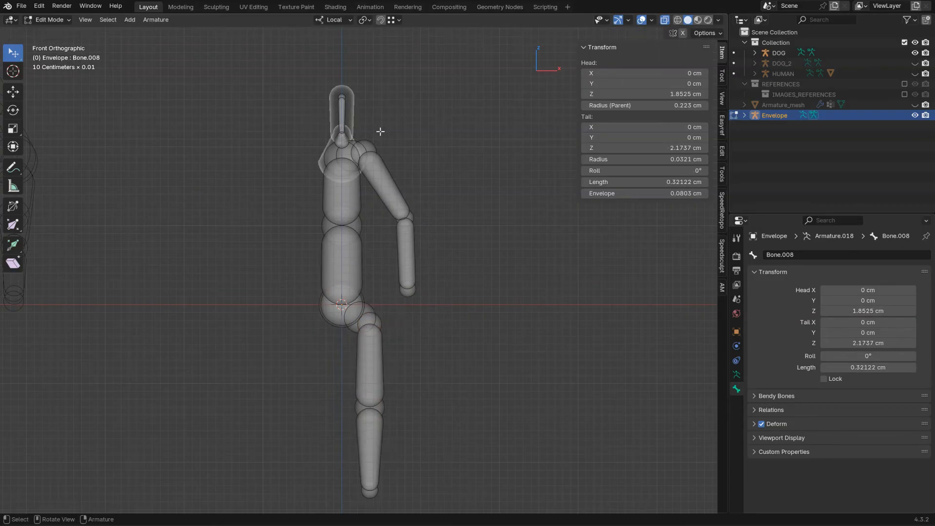
key("alt+s")
left_click(529, 127)
Enlarge the joint at the top of the head bone to a radius of about 0.23 cm
left_click(345, 98)
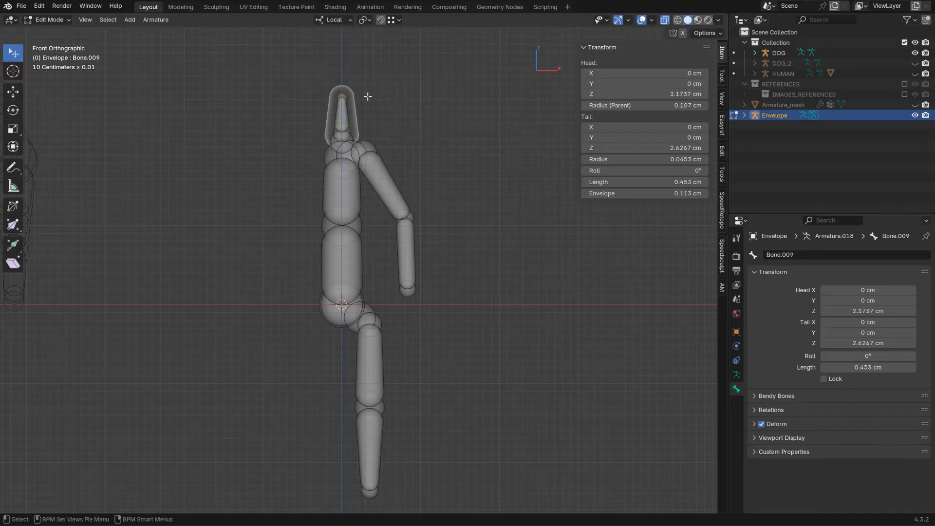
key("alt+s")
left_click(456, 128)
Move the knee joint forward in the right side view so the leg bends slightly
mouse_move(672, 198)
left_mouse_down()
mouse_move(650, 194)
mouse_move(664, 194)
left_mouse_up()
middle_click_drag(420, 230, 446, 162)
left_click(399, 291)
left_click_drag(395, 289, 380, 290)
Move the middle spine joint about 0.08 cm forward along the Y axis
left_click(413, 116)
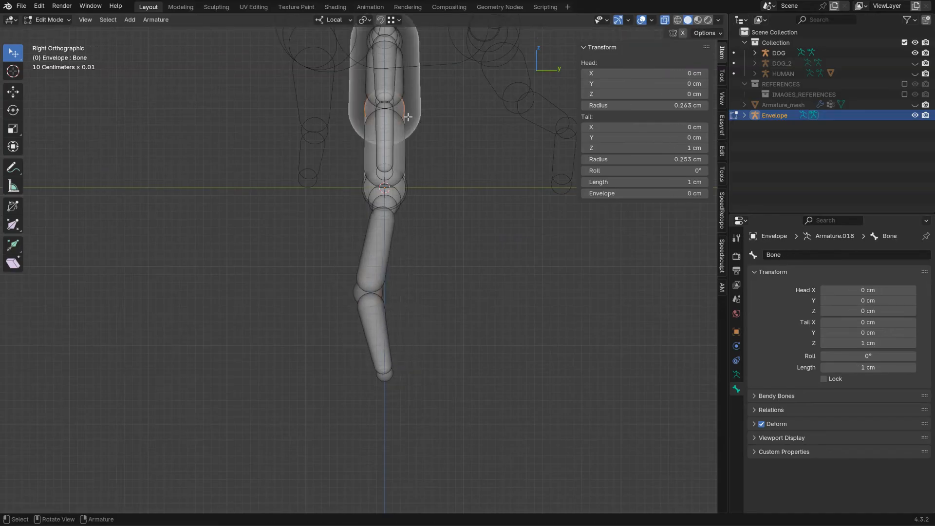
key("g")
key("y")
left_click(401, 115)
Move the shoulder joint about 0.05 cm backward and slightly down, and the elbow joint back to about Y 0.26 cm
middle_click_drag(401, 82, 393, 180, "shift")
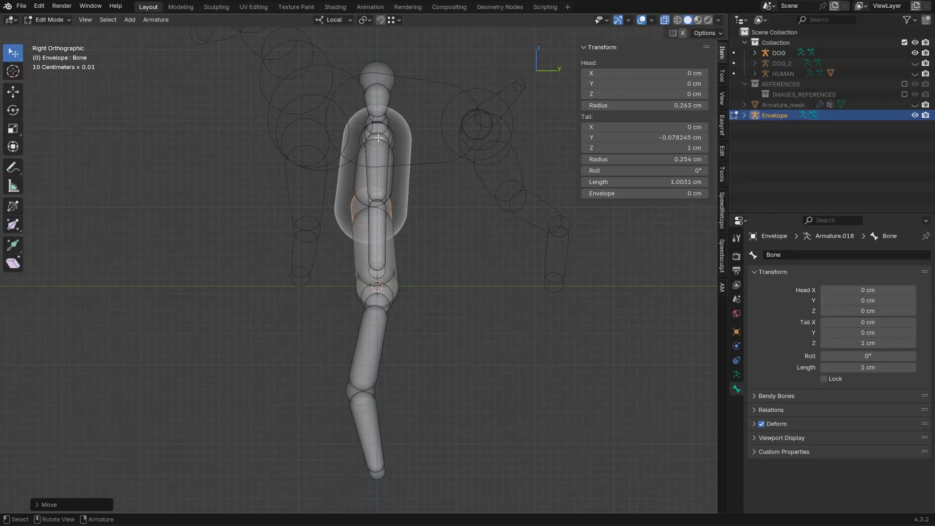
left_click(379, 139)
key("g")
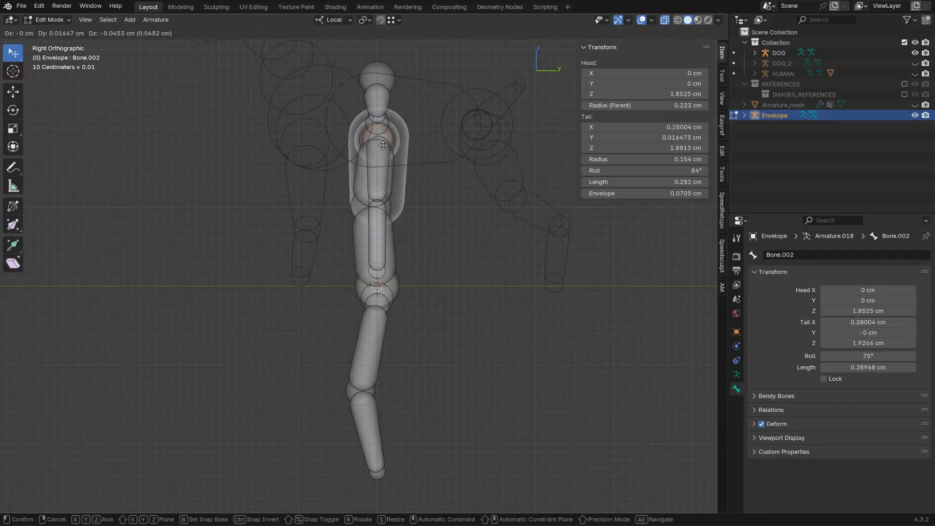
left_click(385, 145)
left_click(382, 201)
key("g")
left_click(398, 201)
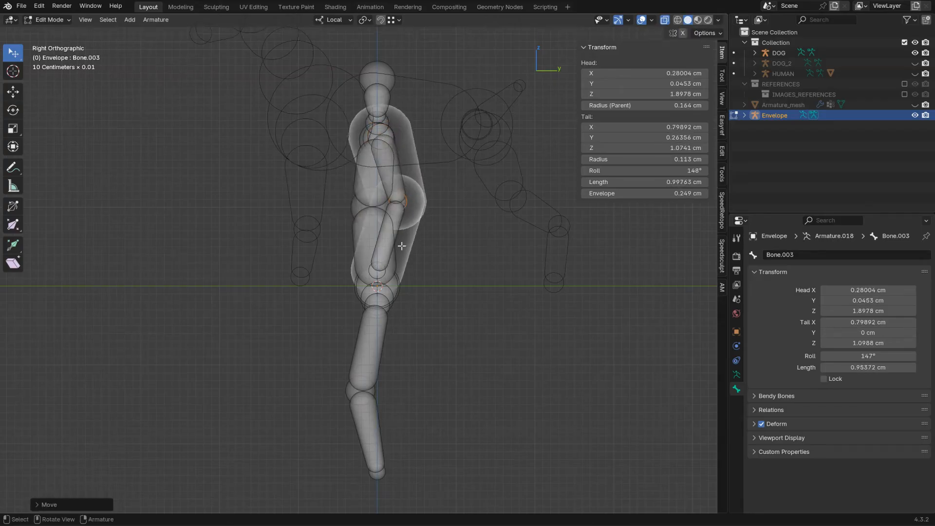
Shift the hip bone's root joint back to about Y 0.06 cm and the wrist joint back to about Y 0.11 cm
left_click(375, 279)
key("g")
left_click(376, 278)
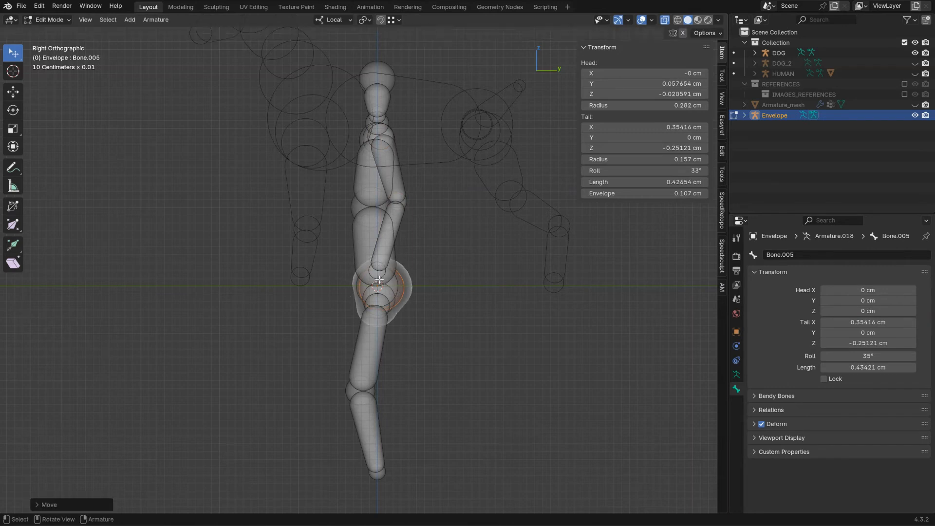
left_click(381, 267)
key("g")
left_click(388, 272)
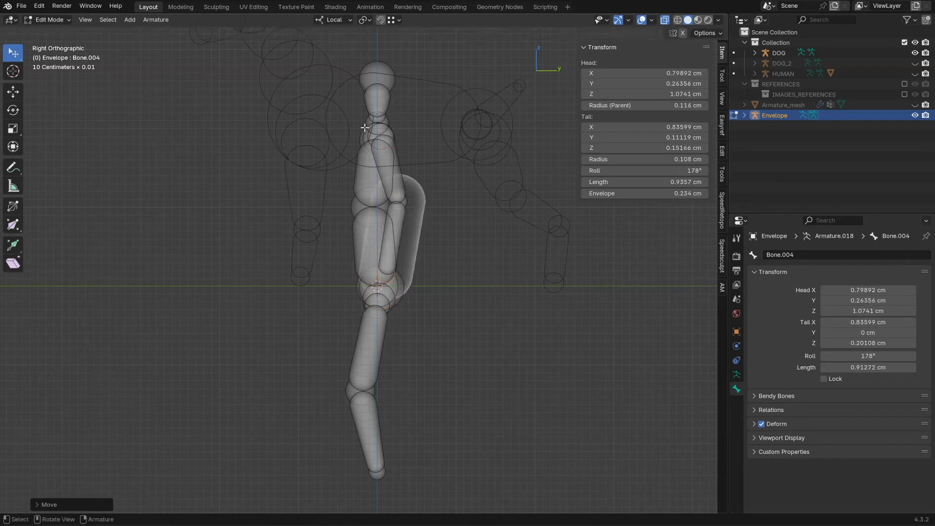
Move the top joint of the head about 0.1 cm forward in the side view and scale its radius
middle_click_drag(364, 128, 453, 167)
middle_click_drag(323, 97, 423, 104)
left_click(379, 76)
middle_click_drag(362, 137, 417, 137, "alt")
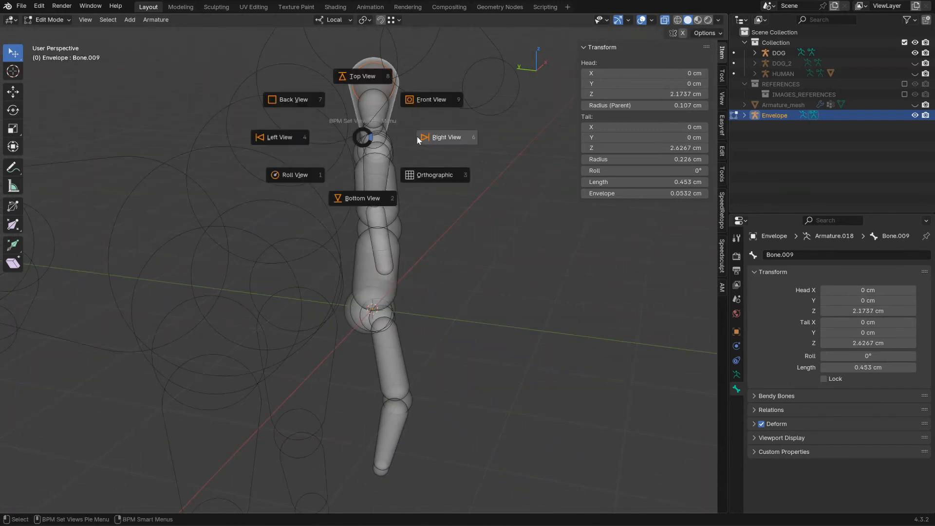
left_click(417, 137)
key("g")
left_click(369, 119)
key("alt+s")
left_click(433, 121)
Move the joint between neck and head about 0.05 cm forward, and show the armature without X-ray in Object Mode
left_click(385, 151)
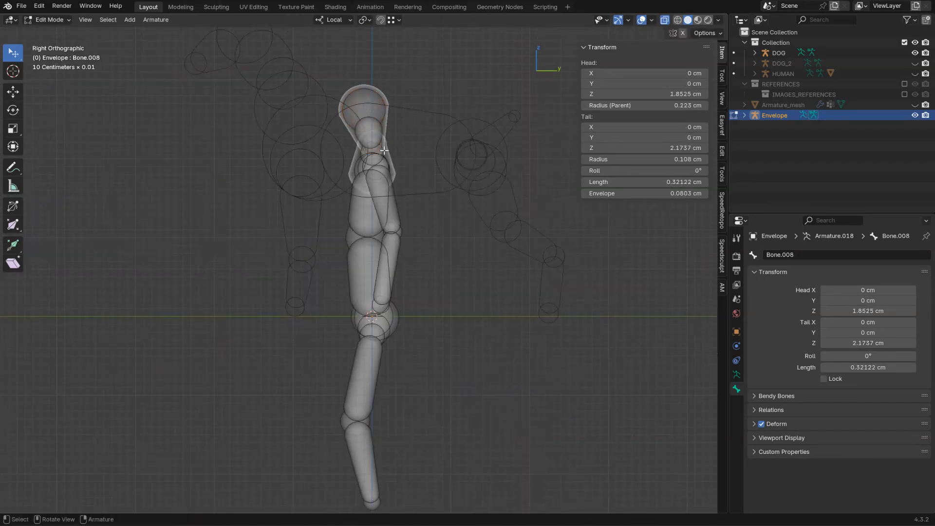
middle_click_drag(381, 151, 428, 177)
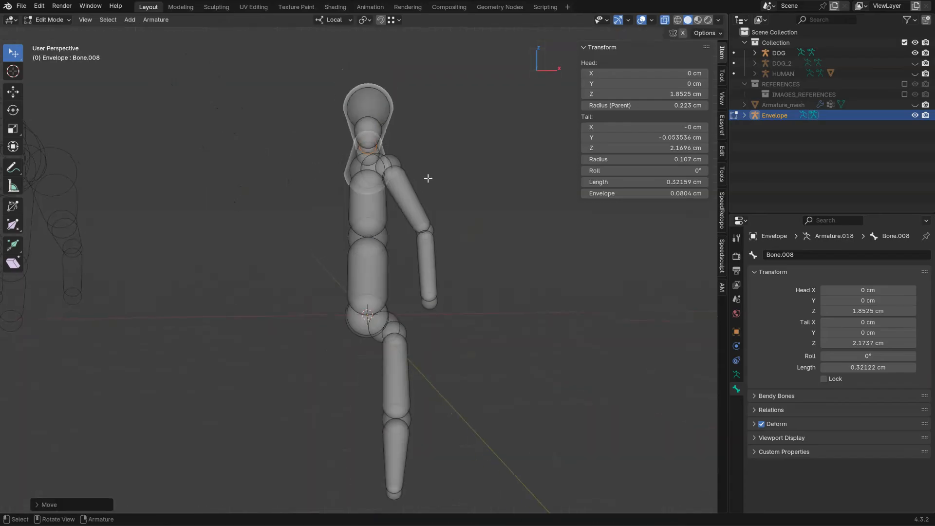
key("Tab")
key("z")
left_click(399, 239)
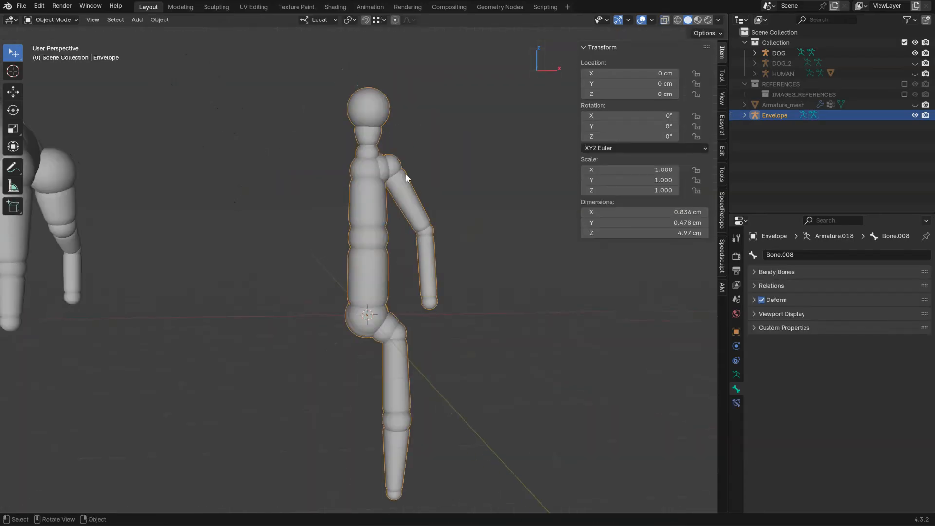
Symmetrize the selected arm, hip and leg bones to the other side of the armature
key("Tab")
left_click(396, 165)
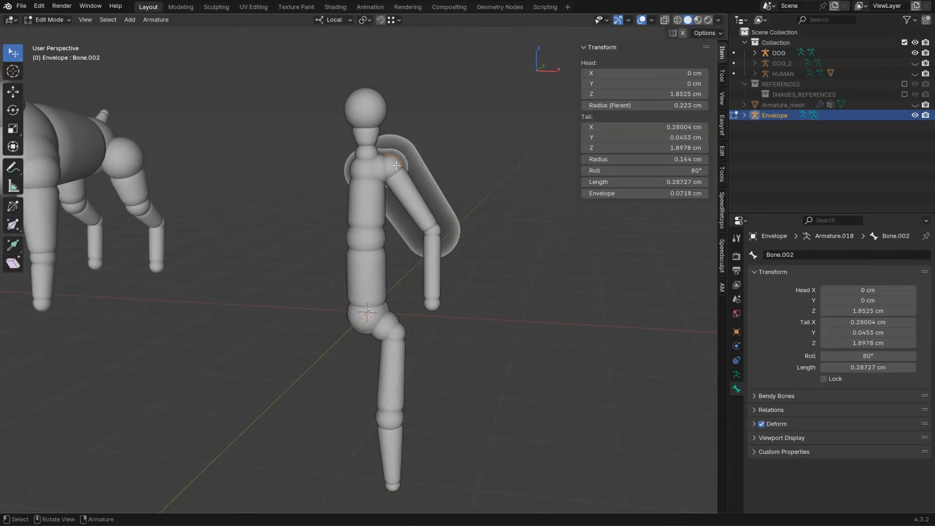
left_click(431, 265, "shift")
middle_click_drag(431, 265, 436, 185, "shift")
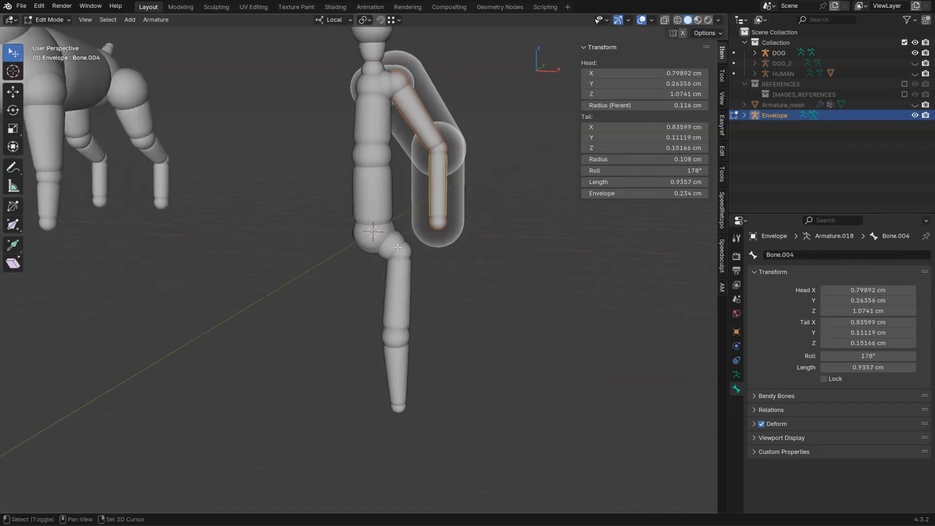
left_click(401, 258, "shift")
left_click(399, 288, "shift")
left_click(398, 379, "shift")
left_click(384, 85, "shift")
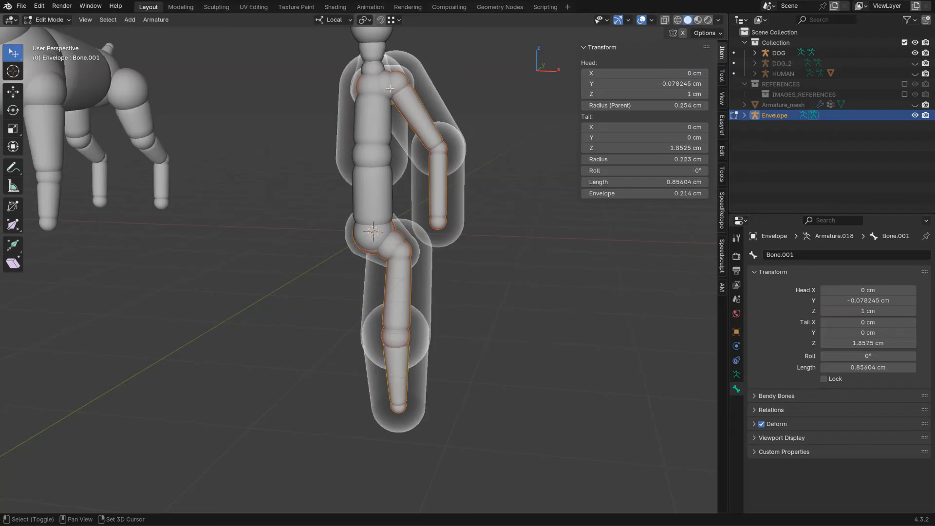
left_click(722, 256)
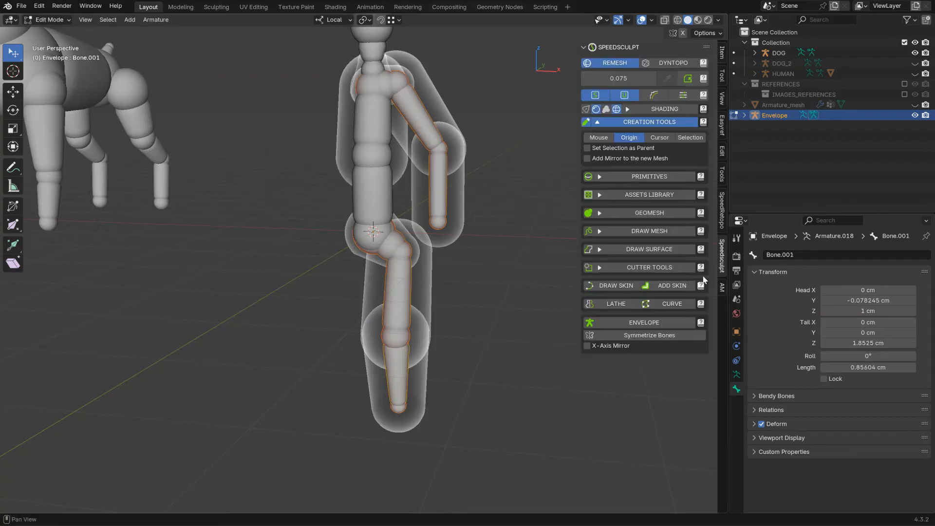
left_click(643, 337)
Enlarge the radius of both hip joints together and nudge the hip joint position with the X-axis mirror on
middle_click_drag(342, 199, 397, 222)
scroll(404, 210, "up", 3)
left_click(433, 293)
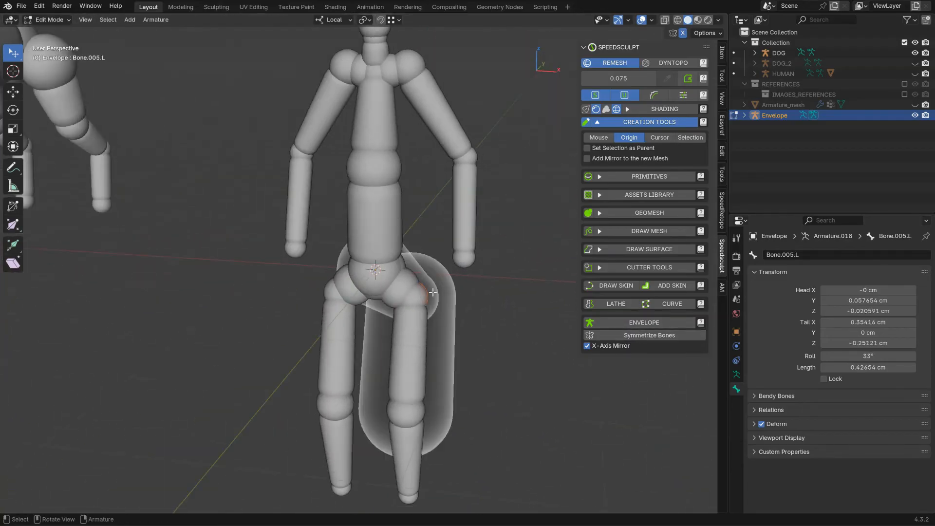
left_click(321, 292, "shift")
key("alt+s")
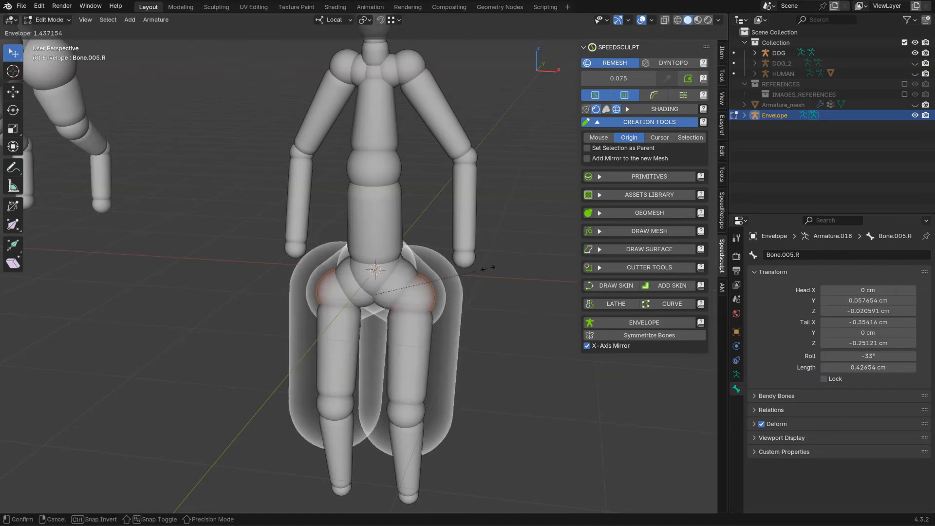
left_click(487, 267)
left_click(425, 301)
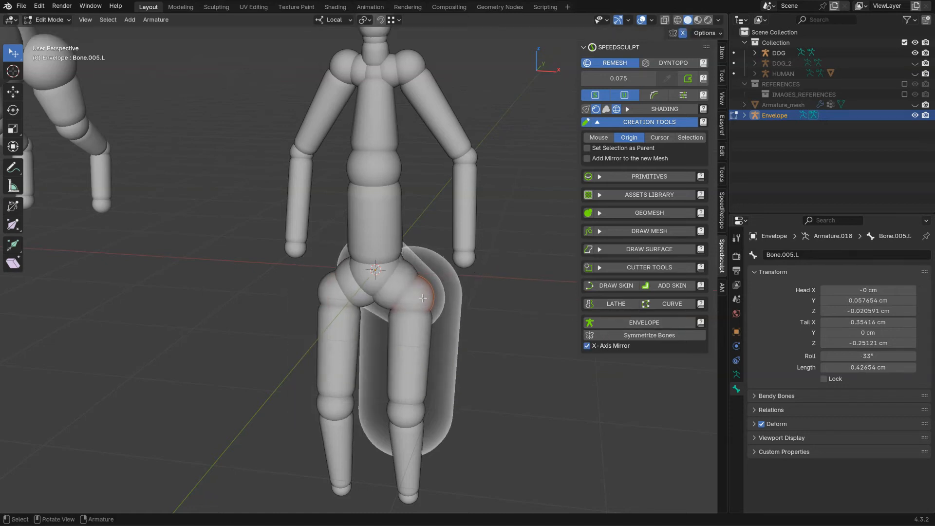
key("g")
left_click(417, 295)
Enlarge the radius of the upper chest joint and of the mirrored shoulder joints
middle_click_drag(407, 110, 412, 190, "shift")
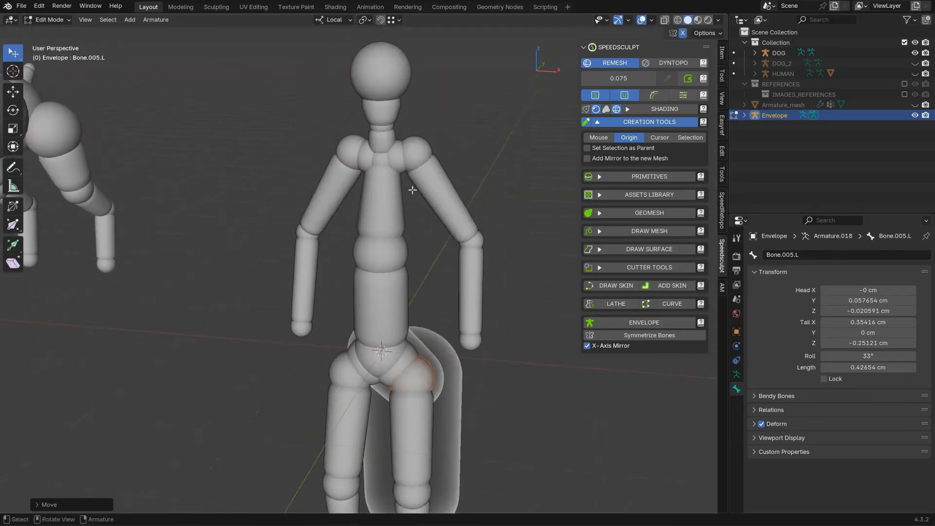
left_click(403, 155)
left_click(380, 158)
key("alt+s")
left_click(453, 171)
left_click(425, 149)
key("alt+s")
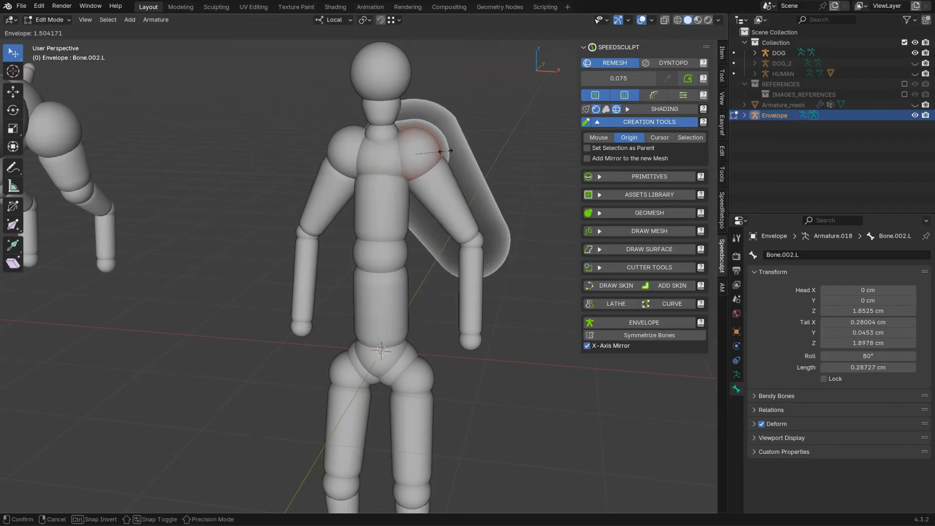
left_click(448, 151)
Enlarge the radius of the waist joint and of the pelvis joint at the base of the spine
left_click(393, 256)
key("alt+s")
left_click(411, 268)
left_click(387, 354)
key("alt+s")
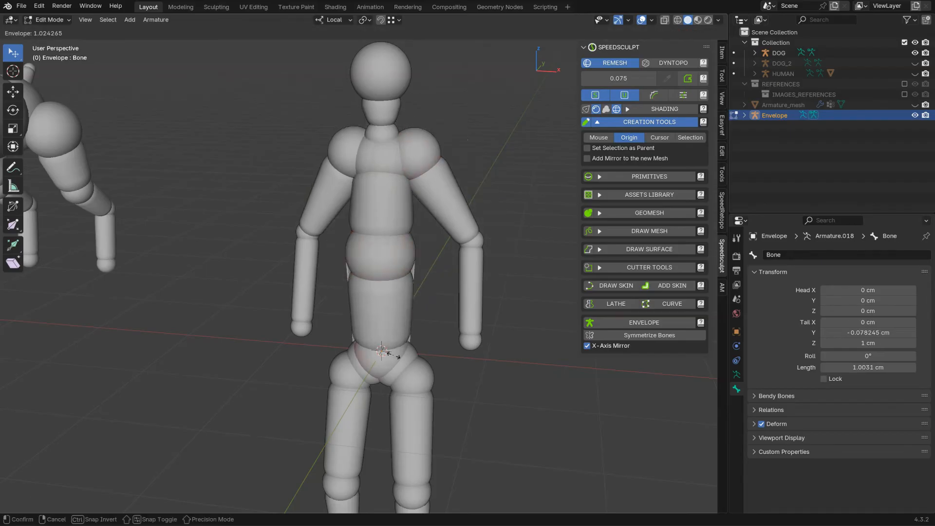
left_click(404, 356)
Scale up the radius of the upper chest joint between the shoulders once more
middle_click_drag(453, 203, 485, 197)
left_click(395, 161)
key("alt+s")
left_click(423, 166)
Move the shoulder joint and arm bones about 0.12 cm outward and down, with the opposite arm mirrored
middle_click_drag(431, 164, 420, 161)
left_click(425, 158)
left_click(470, 281, "shift")
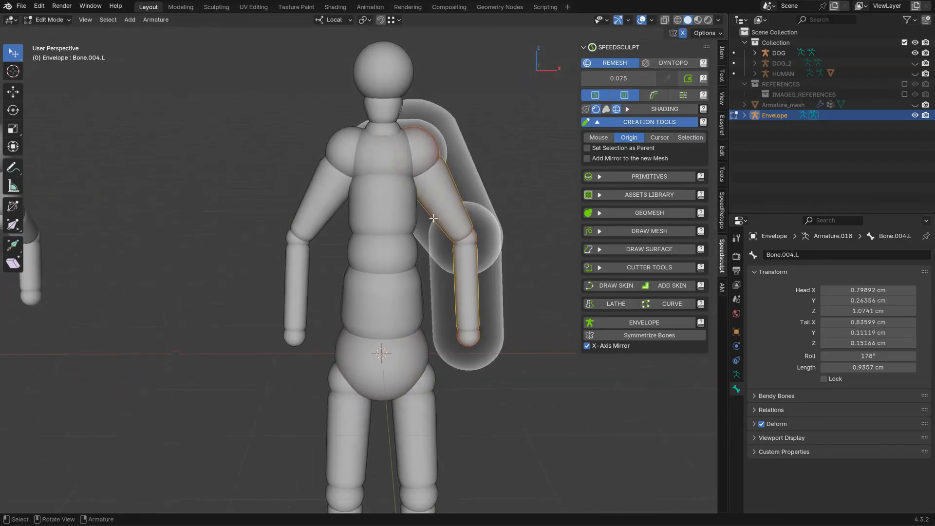
key("g")
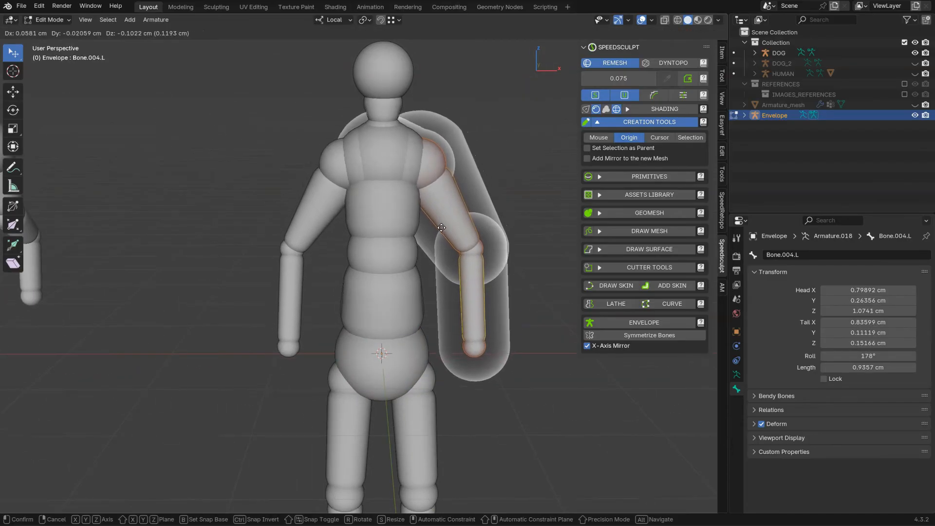
left_click(441, 227)
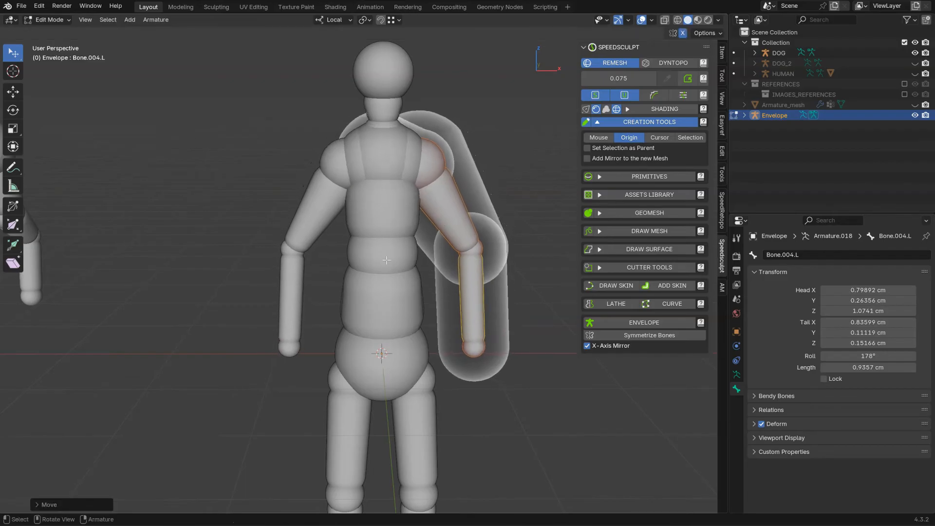
Scale the bone envelopes of the waist joint and of the head
left_click(387, 260)
key("ctrl+alt+s")
left_click(428, 214)
left_click(387, 74)
key("ctrl+alt+s")
left_click(433, 161)
Leave Edit Mode and convert the human armature into a mesh remeshed at 0.075
middle_click_drag(348, 209, 365, 291)
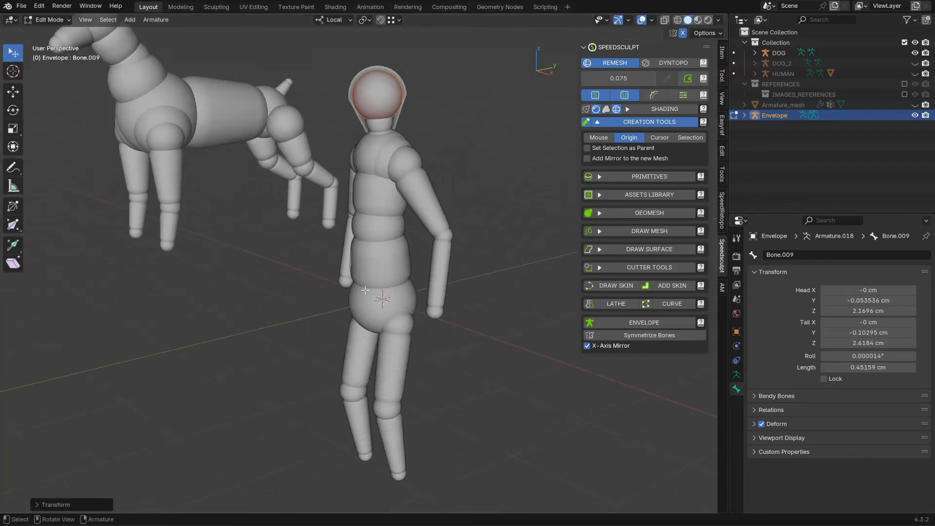
key("Tab")
scroll(395, 217, "down", 5)
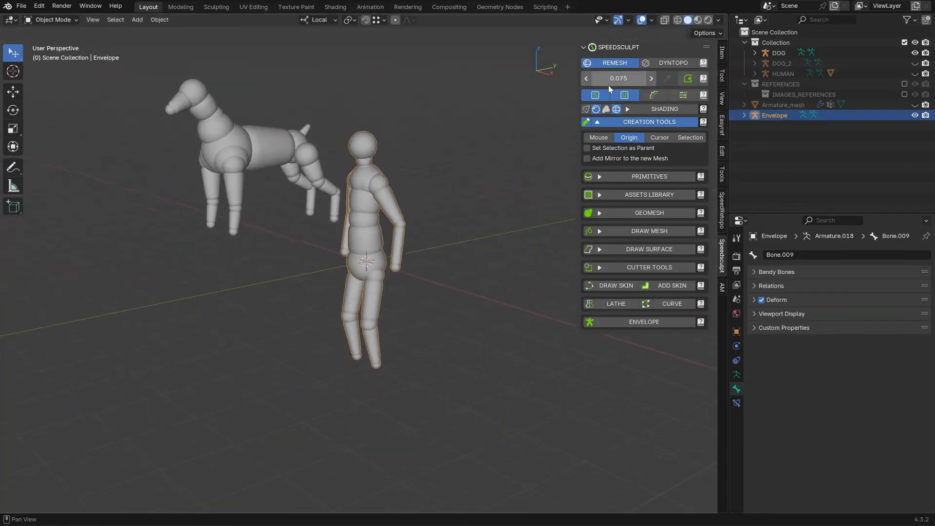
left_click(688, 79)
Smooth the surface of the newly remeshed human body
middle_click_drag(309, 232, 456, 229)
middle_click_drag(443, 229, 433, 155, "ctrl")
middle_click_drag(371, 121, 369, 237, "shift")
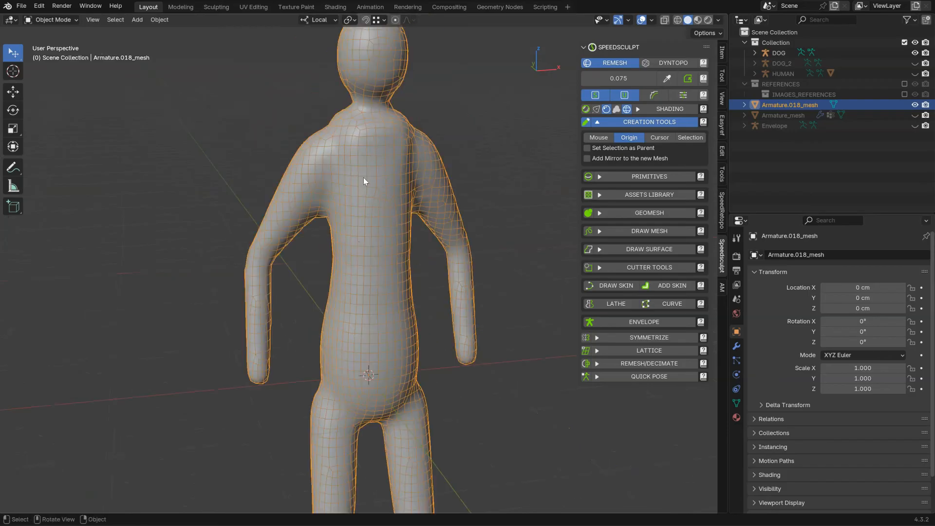
left_click(661, 96)
left_click(660, 96)
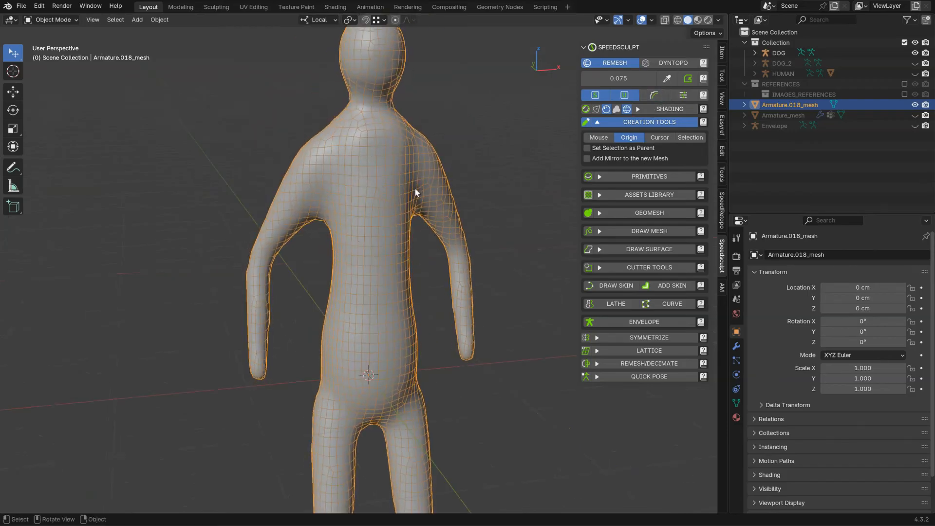
Switch the body mesh to Sculpt Mode and pull its upper body with the Grab brush
key("Tab")
left_click(347, 195)
right_click(447, 180)
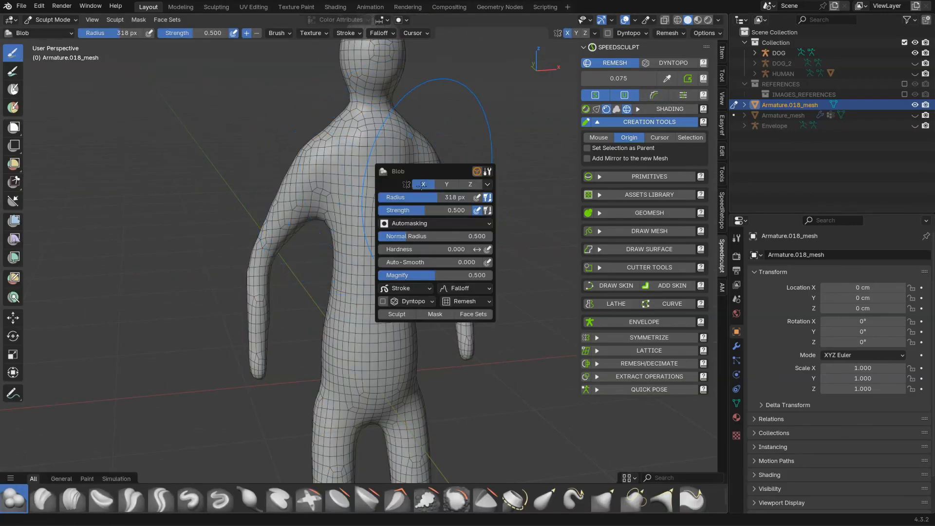
key("g")
middle_click_drag(397, 204, 368, 203)
mouse_move(409, 206)
left_mouse_down()
mouse_move(453, 218)
mouse_move(483, 344)
mouse_move(477, 234)
mouse_move(438, 176)
left_mouse_up()
Resize the sculpting brush, reshape the body mesh with another stroke, and return to Object Mode
key("w")
left_click(458, 238)
key("f")
left_click(425, 250)
middle_click_drag(412, 165, 351, 250)
mouse_move(360, 369)
left_mouse_down()
mouse_move(351, 403)
mouse_move(363, 353)
left_mouse_up()
middle_click_drag(420, 199, 382, 183)
key("Tab")
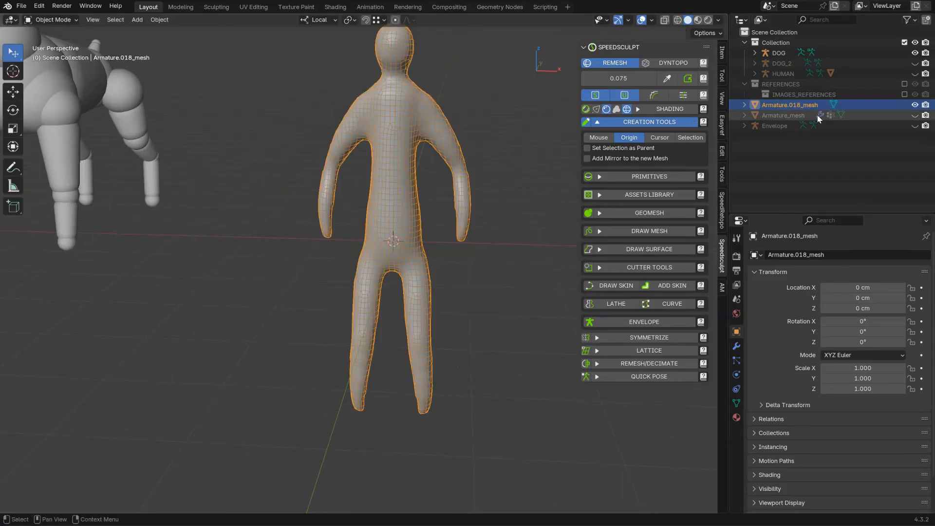
Unhide the Envelope armature and put the body mesh back into Sculpt Mode
left_click(915, 115)
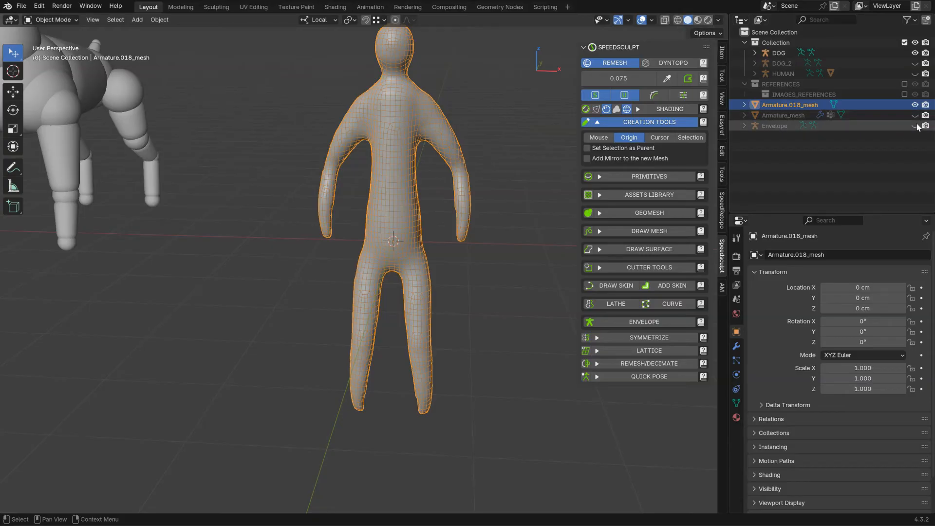
left_click(916, 126)
middle_click_drag(476, 168, 430, 224)
key("ctrl+Tab")
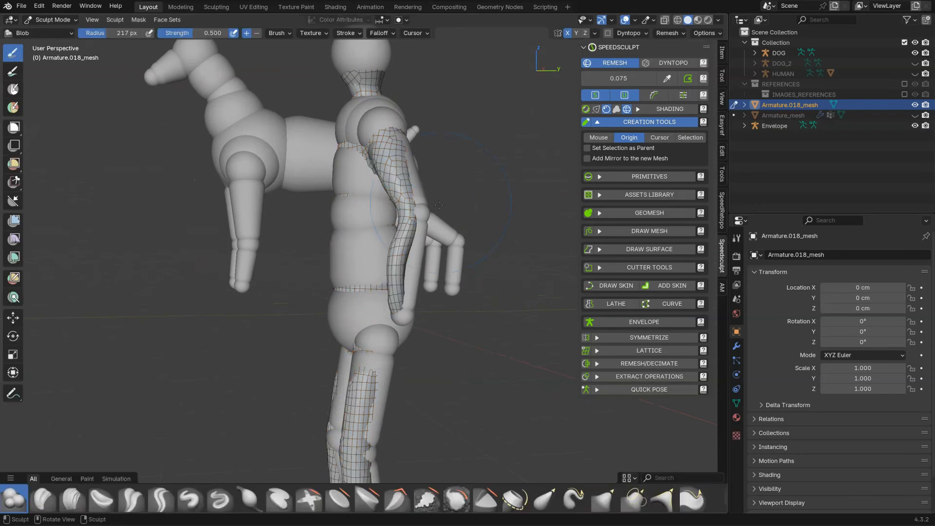
Resize the Grab brush and pull the arm and shoulder of the body mesh toward the arm bones
key("g")
key("f")
left_click(496, 258)
left_click_drag(398, 255, 410, 263)
left_click_drag(407, 268, 422, 248)
mouse_move(383, 150)
left_mouse_down()
mouse_move(395, 144)
mouse_move(376, 121)
left_mouse_up()
Pull the legs of the body mesh toward the leg bones with the Grab brush, resizing the brush as needed
middle_click_drag(374, 119, 402, 175)
mouse_move(351, 300)
middle_mouse_down()
mouse_move(413, 258)
mouse_move(282, 171)
mouse_move(253, 167)
middle_mouse_up()
left_click_drag(254, 168, 280, 173)
mouse_move(210, 245)
left_mouse_down()
mouse_move(236, 240)
mouse_move(237, 262)
left_mouse_up()
key("f")
left_click(178, 300)
middle_click_drag(230, 260, 313, 268)
left_click_drag(226, 270, 222, 265)
left_click_drag(232, 308, 263, 273)
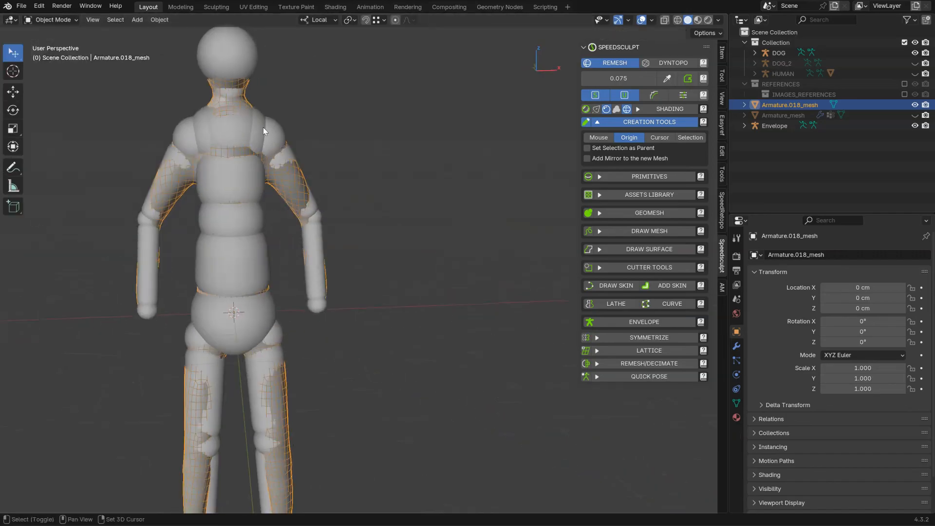
Parent the body mesh to the Envelope armature and switch the armature to Pose Mode
left_click(296, 140)
middle_click_drag(297, 140, 402, 224)
key("ctrl+p")
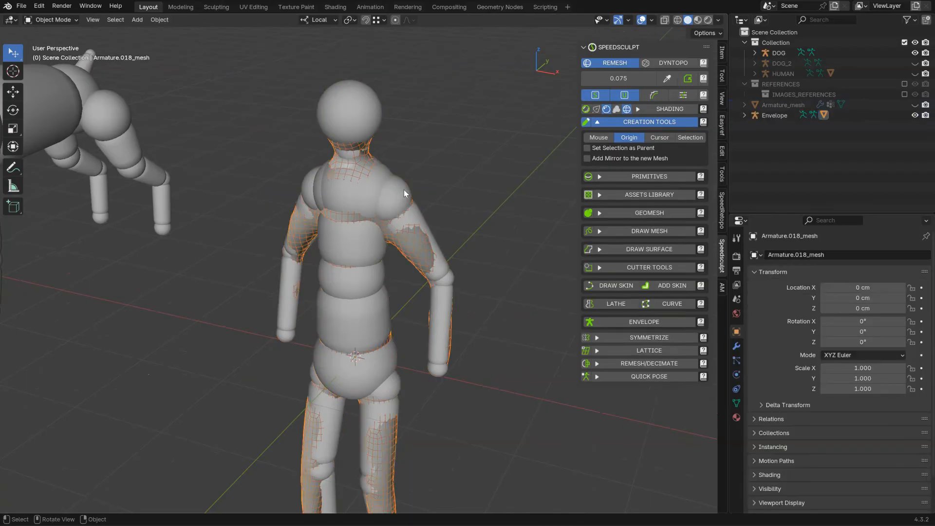
key("Tab")
left_click(473, 197)
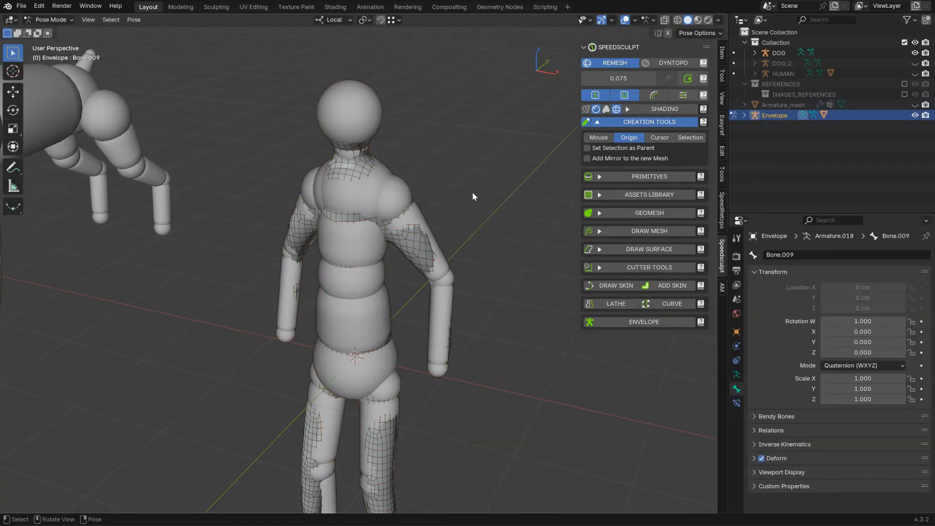
Rotate the left shoulder bone and the left upper-arm bone of the Envelope armature to test the mesh deformation
middle_click_drag(418, 201, 490, 190)
key("r")
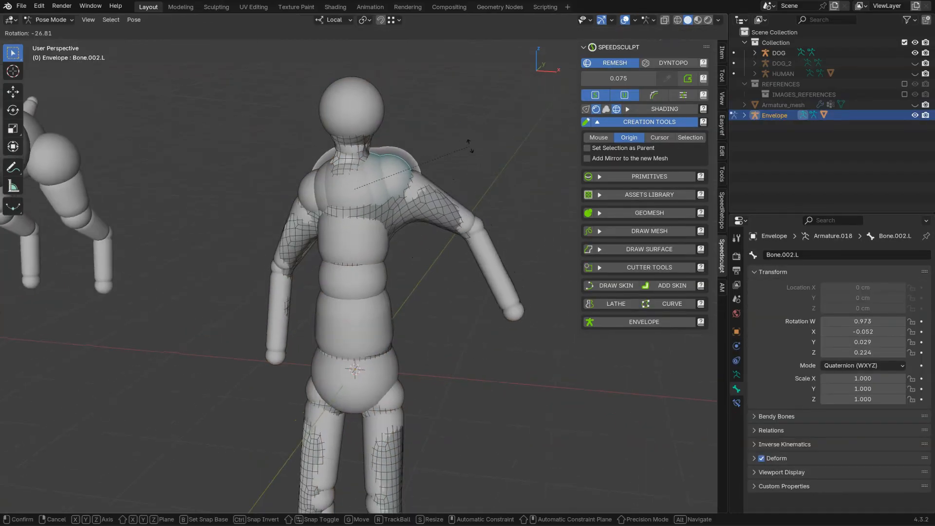
left_click(469, 174)
left_click(484, 236)
key("r")
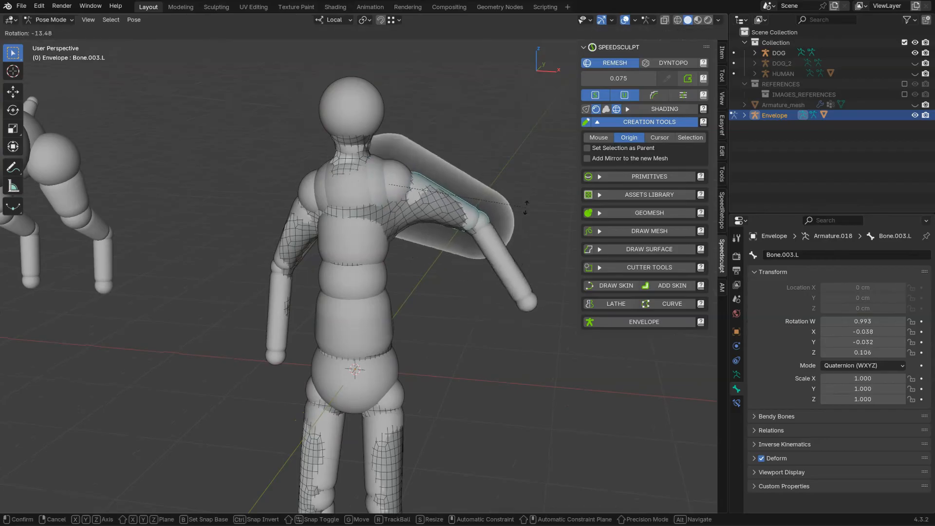
left_click(489, 264)
middle_click_drag(346, 240, 335, 233)
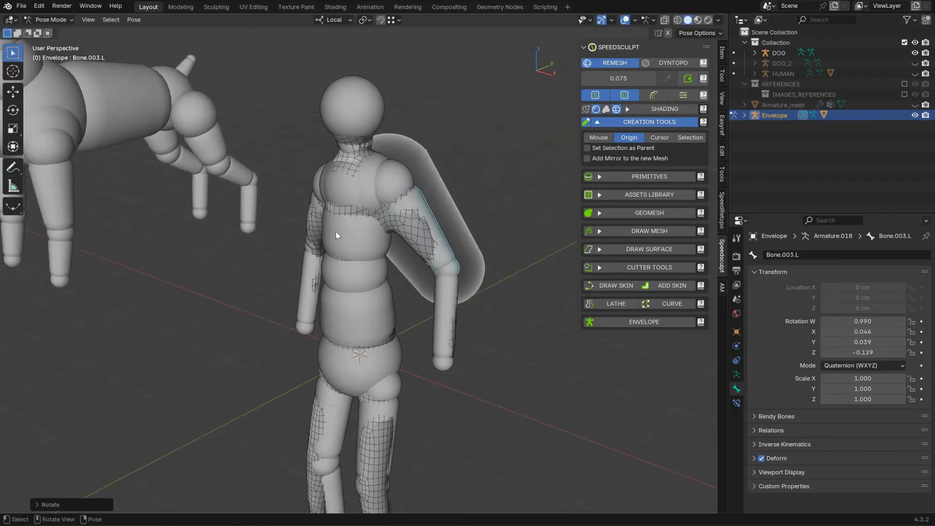
scroll(416, 221, "down", 4)
middle_click_drag(416, 221, 389, 204)
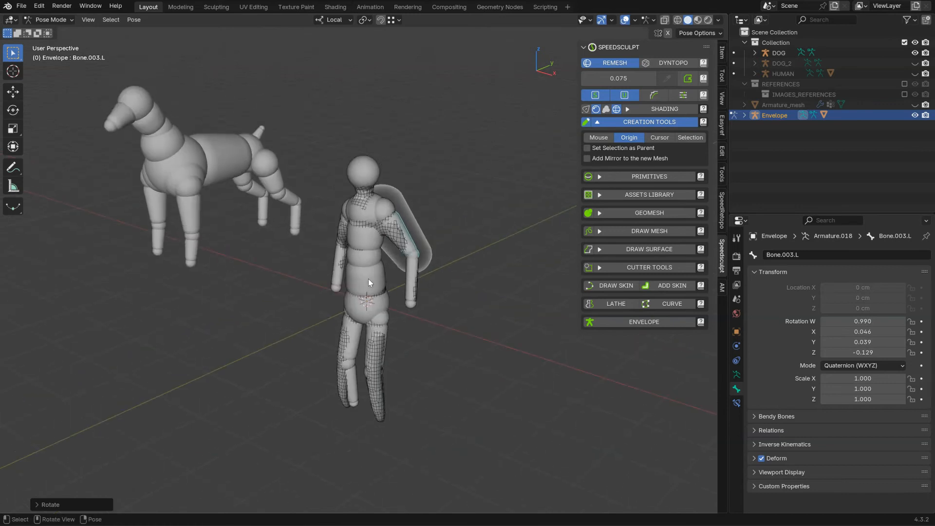
Return the Envelope armature to Object Mode and select the body mesh
key("ctrl+Tab")
scroll(369, 279, "up", 2)
scroll(367, 349, "up", 2)
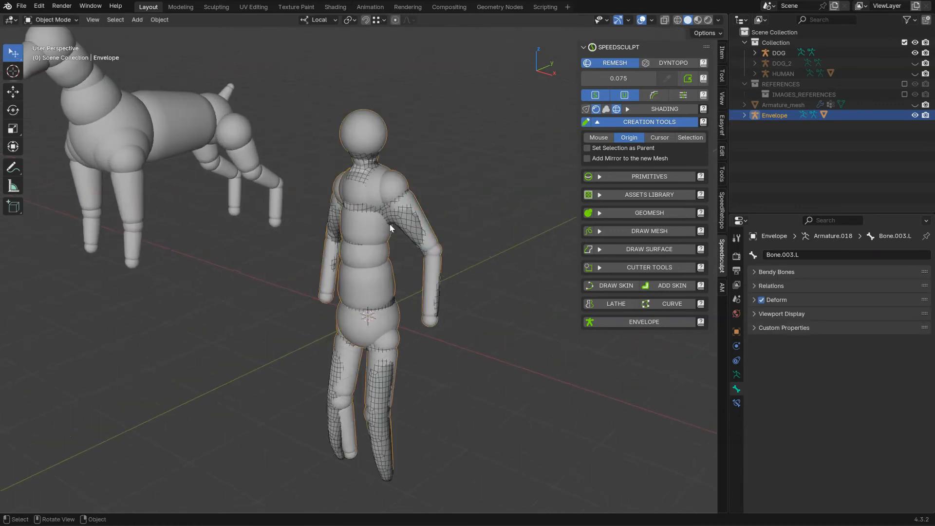
middle_click_drag(390, 225, 413, 215)
left_click(417, 223)
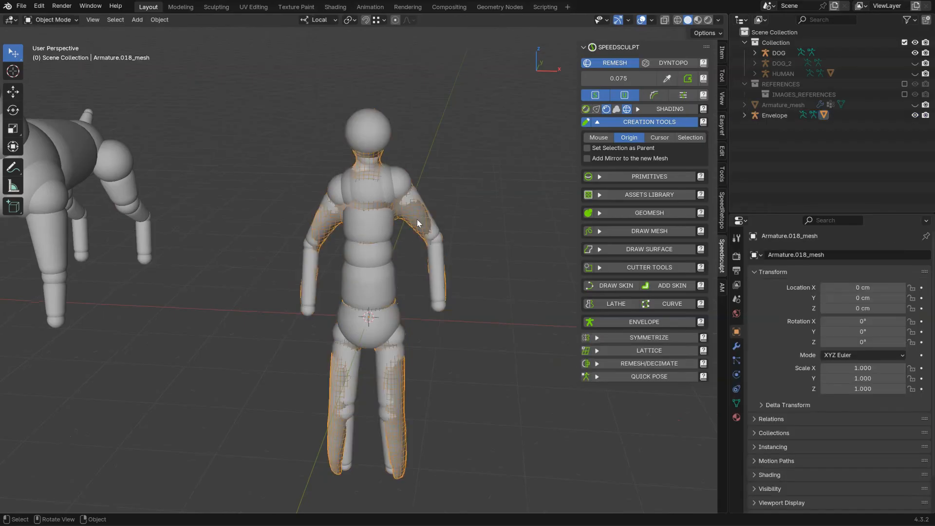
middle_click_drag(416, 232, 386, 207)
middle_click_drag(473, 291, 358, 197)
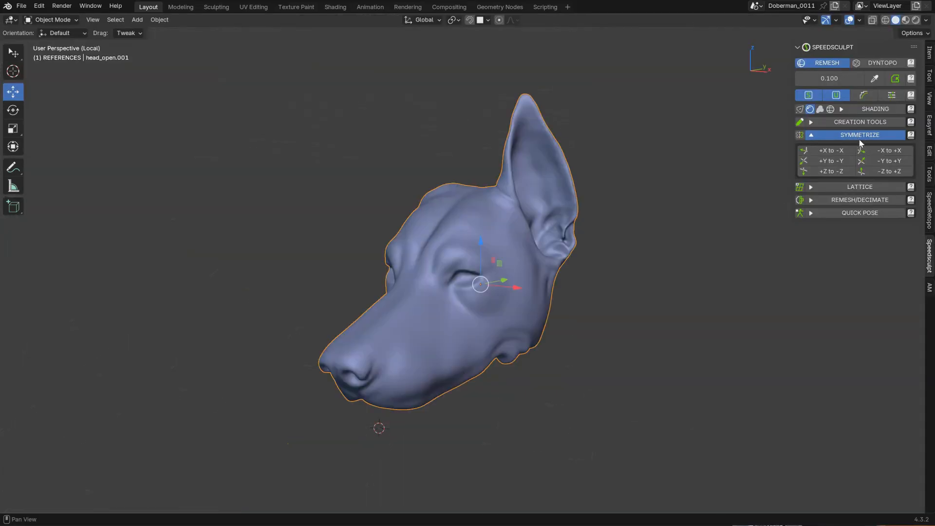
Try symmetrizing the dog head mesh from +X to -X and undo the result
middle_click_drag(596, 244, 528, 234)
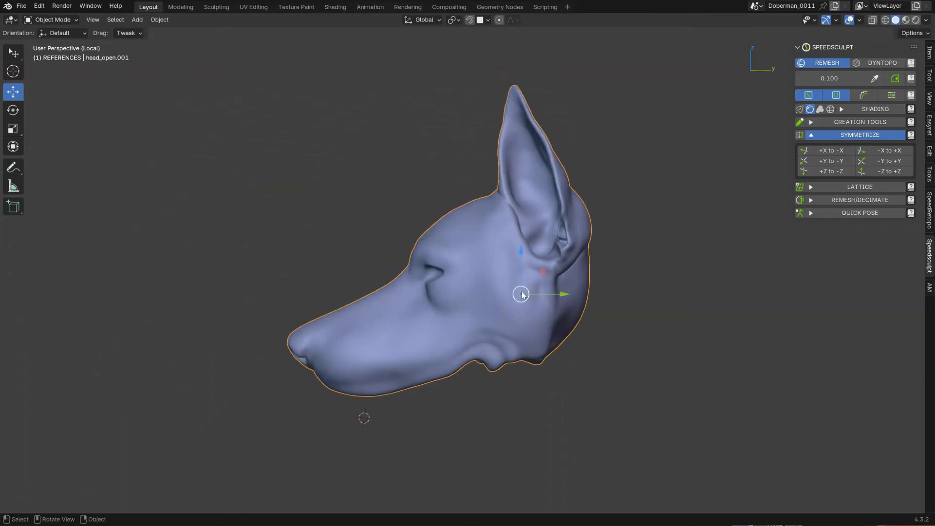
middle_click_drag(521, 296, 541, 289)
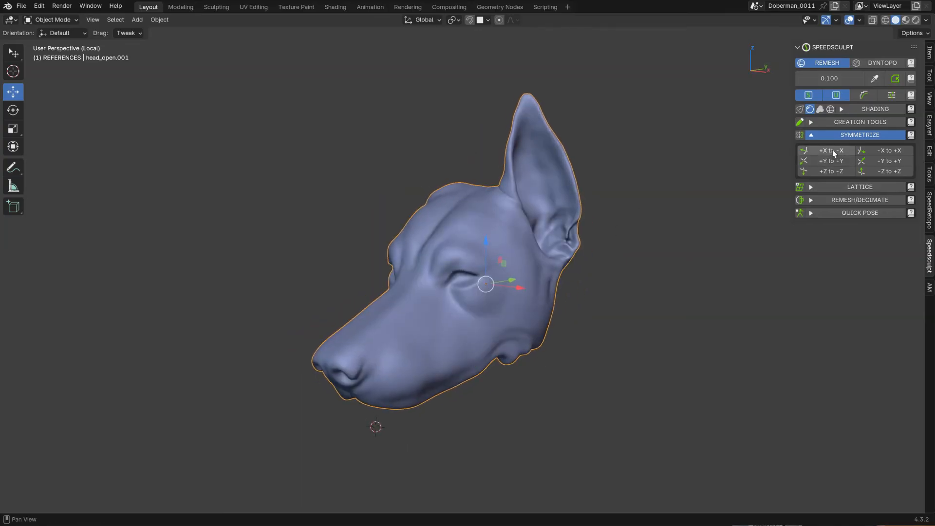
middle_click_drag(602, 233, 669, 262)
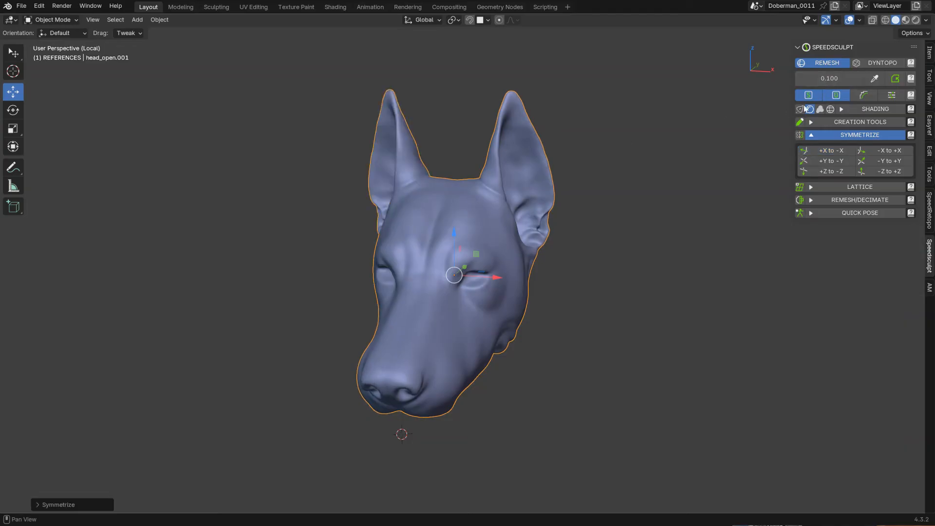
middle_click_drag(588, 173, 528, 187)
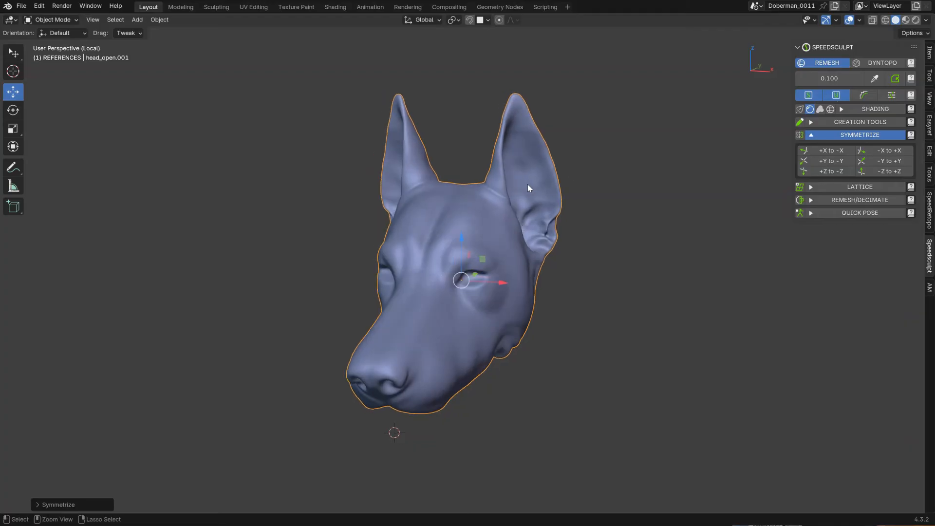
key("ctrl+z")
key("ctrl+z")
Display the wireframe over the dog head mesh
mouse_move(550, 190)
middle_mouse_down()
mouse_move(560, 188)
mouse_move(533, 176)
mouse_move(537, 188)
mouse_move(759, 185)
middle_mouse_up()
key("z")
left_click(528, 209)
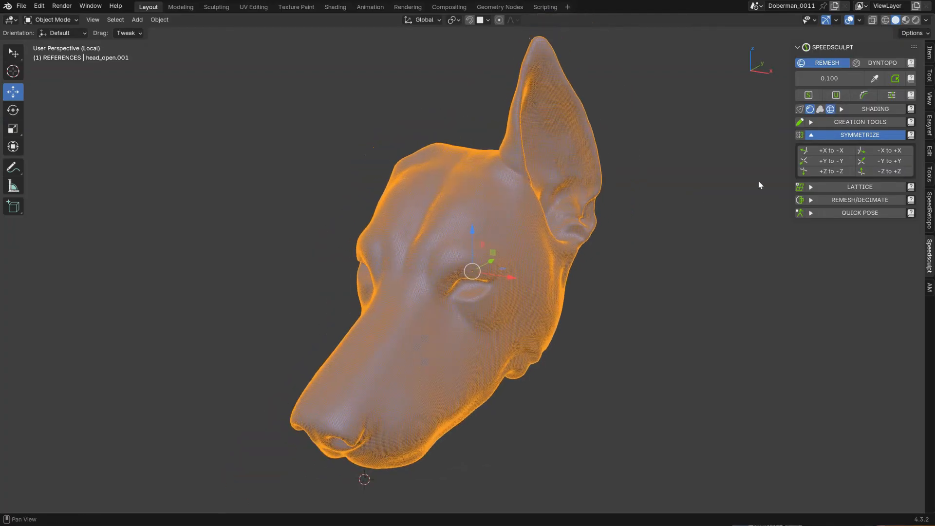
Try the +X to -X symmetrize on the wireframed head, inspect the mesh along its centre line and undo it
left_click(823, 152)
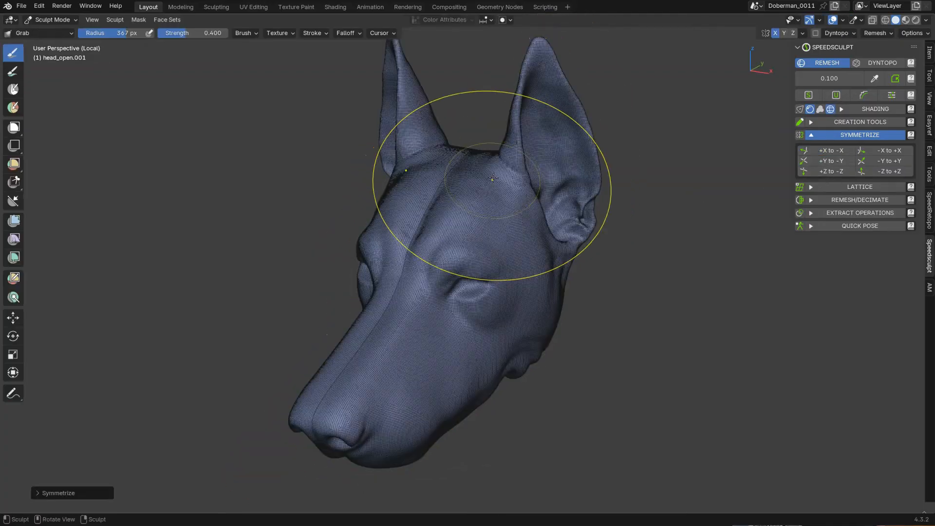
mouse_move(385, 207)
middle_mouse_down()
mouse_move(428, 236)
mouse_move(408, 278)
middle_mouse_up()
mouse_move(408, 277)
middle_mouse_down("ctrl")
mouse_move(409, 250)
mouse_move(386, 224)
middle_mouse_up("ctrl")
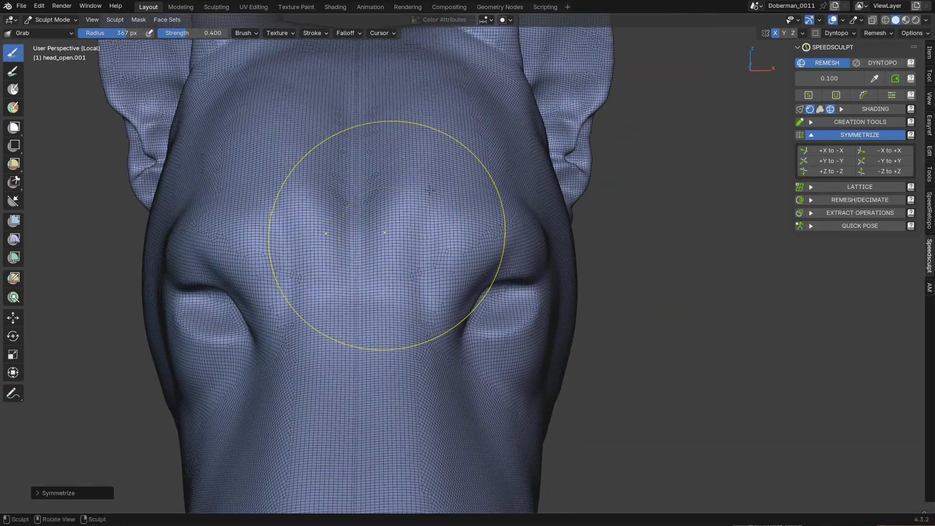
mouse_move(352, 253)
middle_mouse_down()
mouse_move(453, 156)
mouse_move(441, 185)
mouse_move(482, 229)
mouse_move(405, 195)
mouse_move(424, 214)
mouse_move(458, 236)
mouse_move(502, 202)
middle_mouse_up()
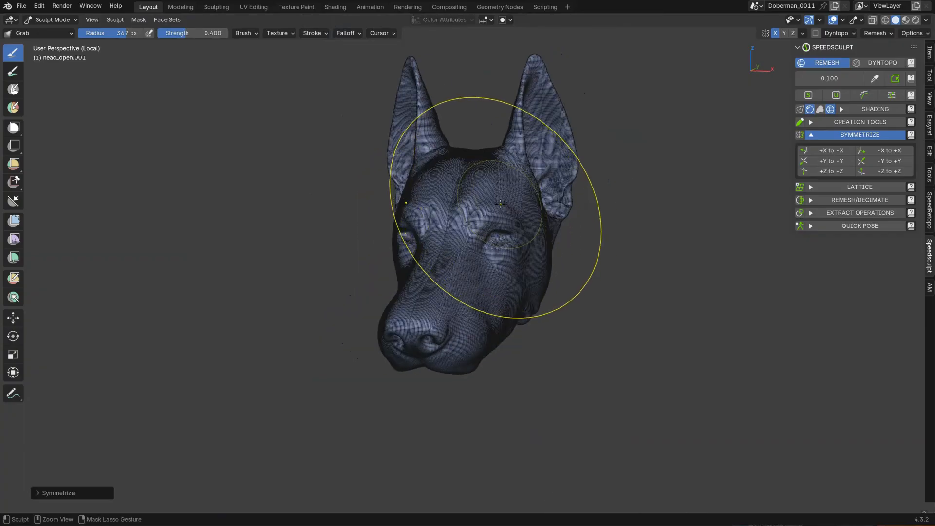
key("ctrl+z")
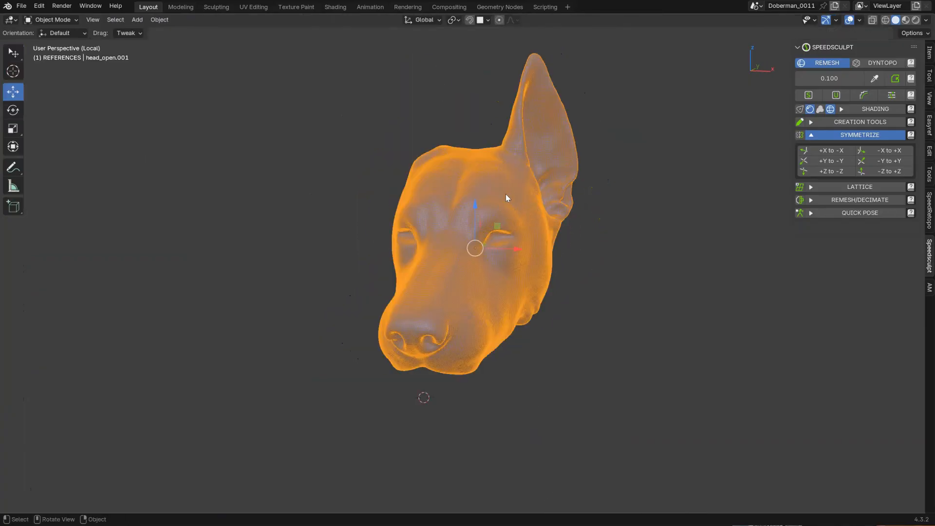
Flip the dog head by scaling it -1 along X and apply the scale
type("sx-1")
key("Return")
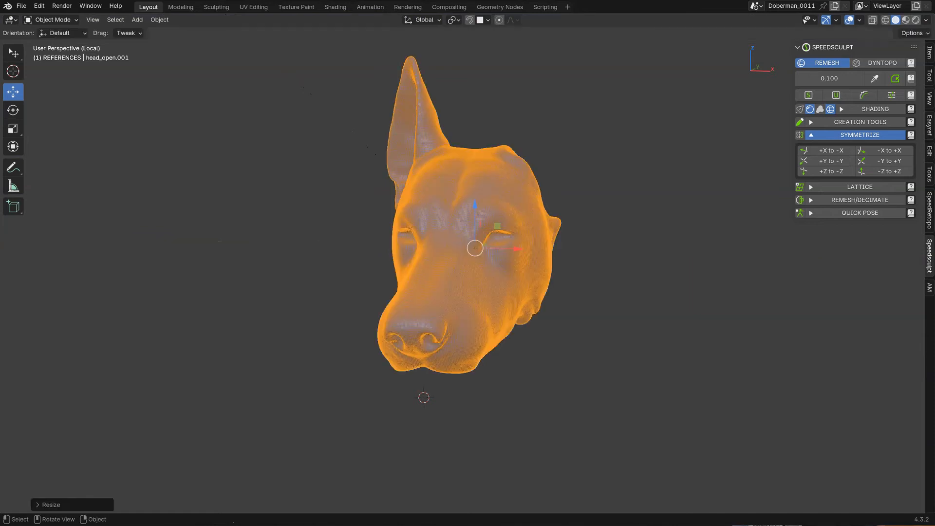
key("ctrl+a")
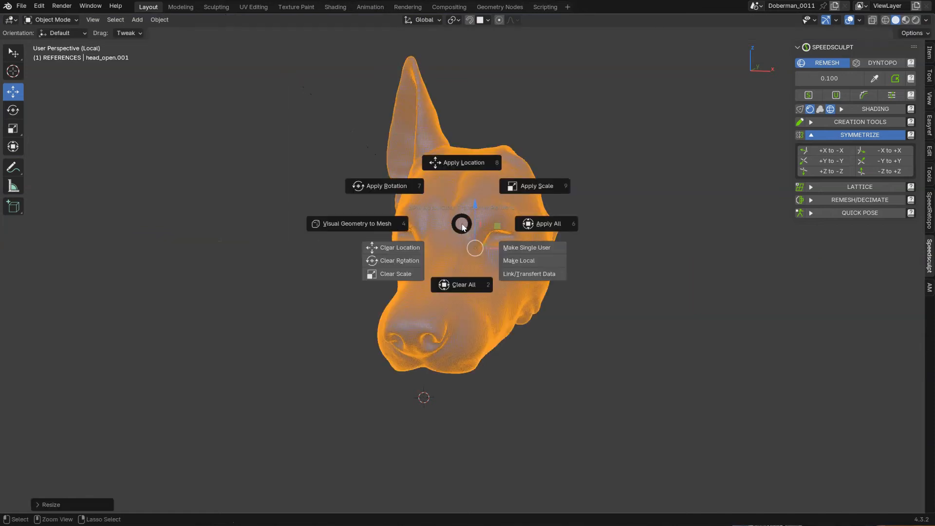
left_click(531, 187)
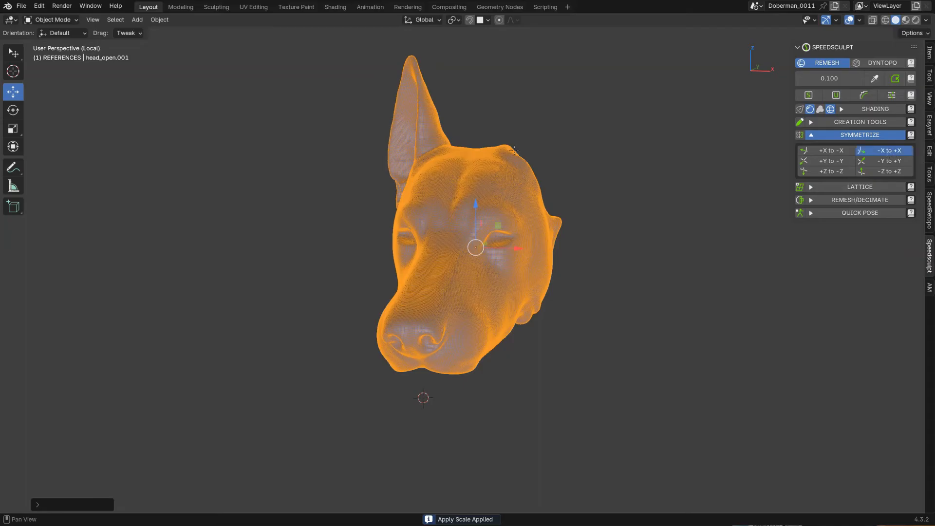
Try symmetrizing the flipped head from -X to +X and undo back to the head before flipping
middle_click_drag(514, 159, 504, 222)
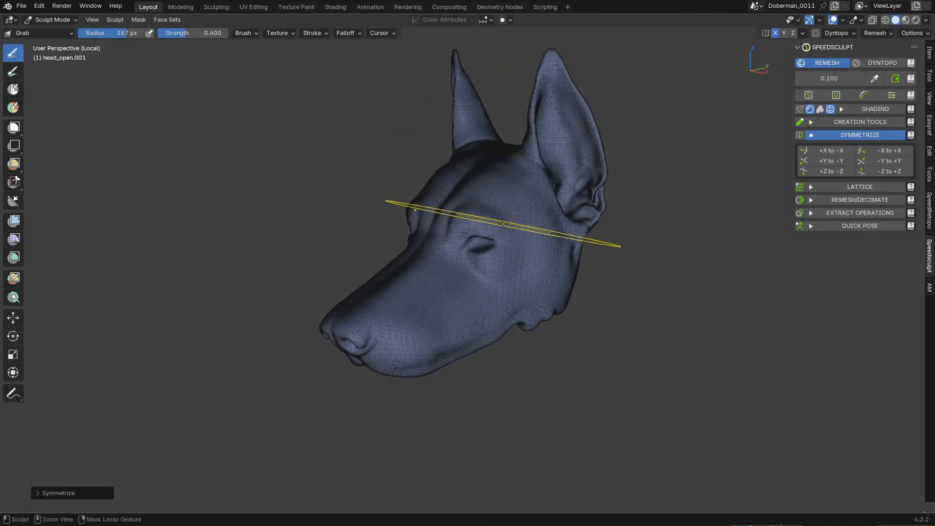
key("ctrl+z")
key("ctrl+z")
key("ctrl+z")
Try symmetrizing the dog head from +Y to -Y and from -Y to +Y, undoing each attempt
mouse_move(595, 168)
middle_mouse_down()
mouse_move(559, 172)
mouse_move(595, 179)
middle_mouse_up()
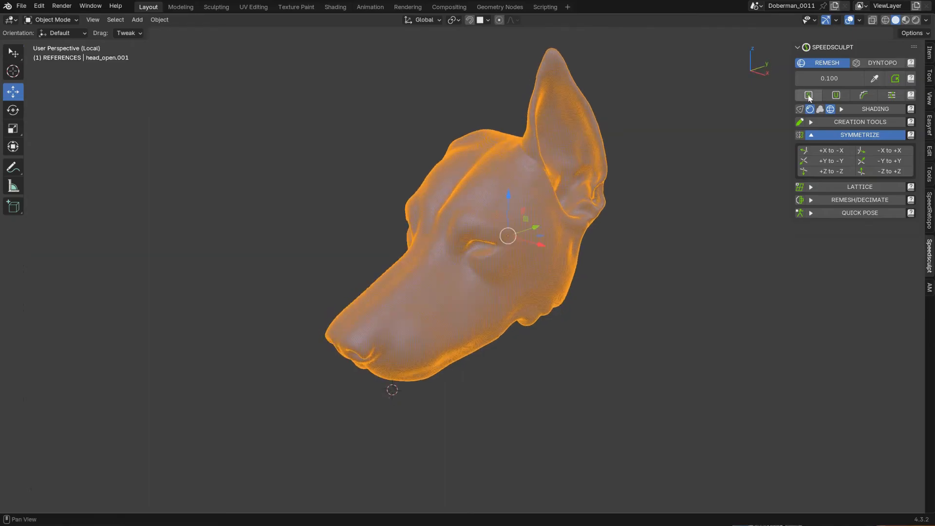
left_click(835, 161)
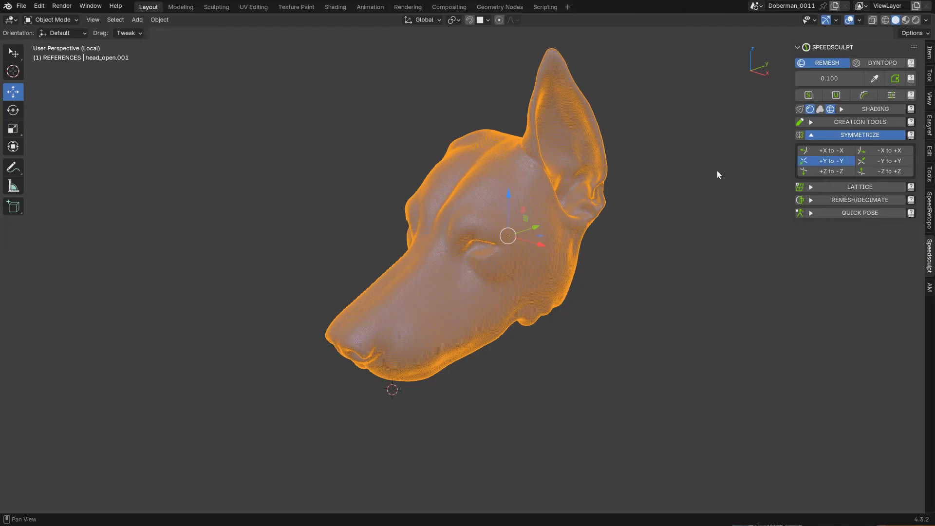
mouse_move(606, 185)
middle_mouse_down()
mouse_move(463, 176)
mouse_move(525, 174)
middle_mouse_up()
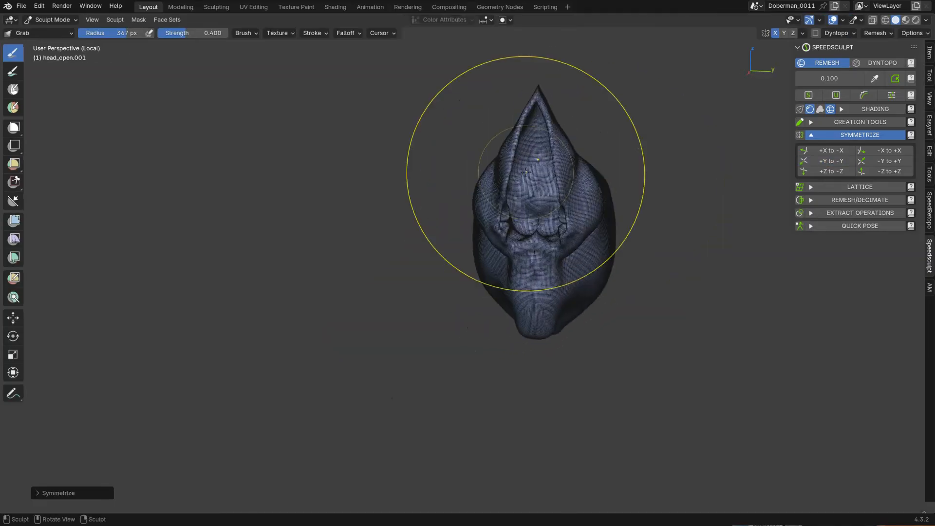
key("ctrl+z")
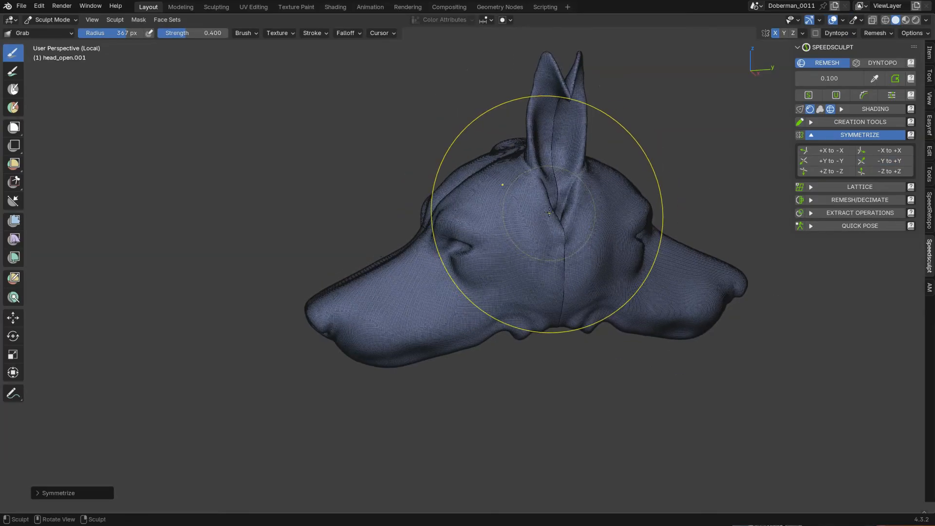
key("ctrl+z")
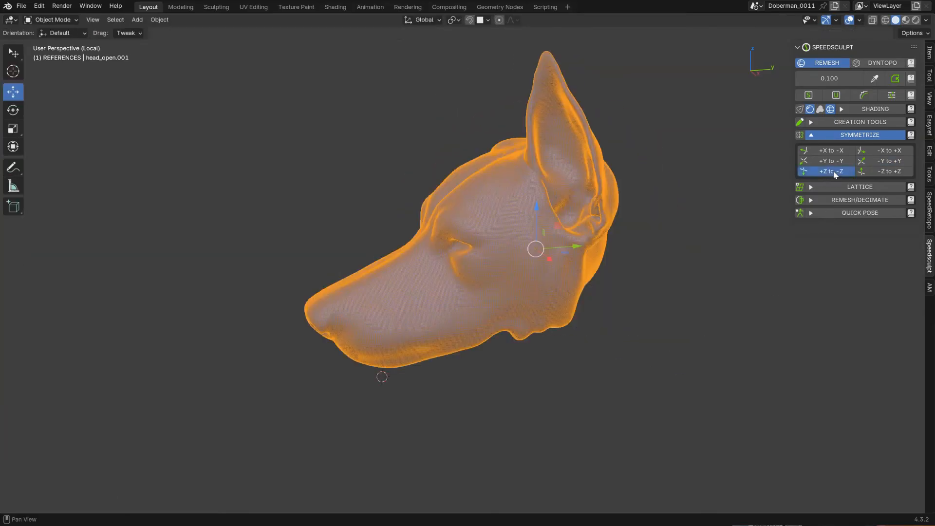
Try symmetrizing the dog head from +Z to -Z and from -Z to +Z, undoing each attempt
middle_click_drag(557, 206, 606, 207)
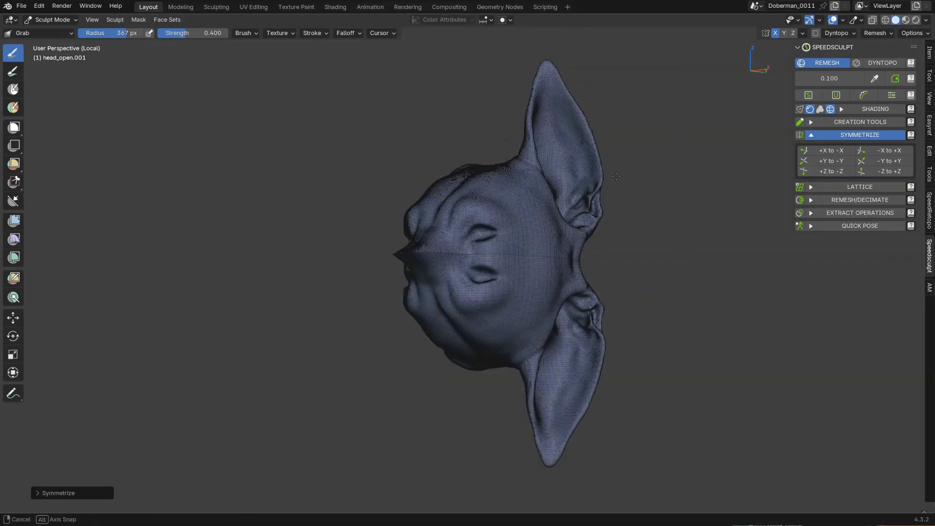
key("ctrl+z")
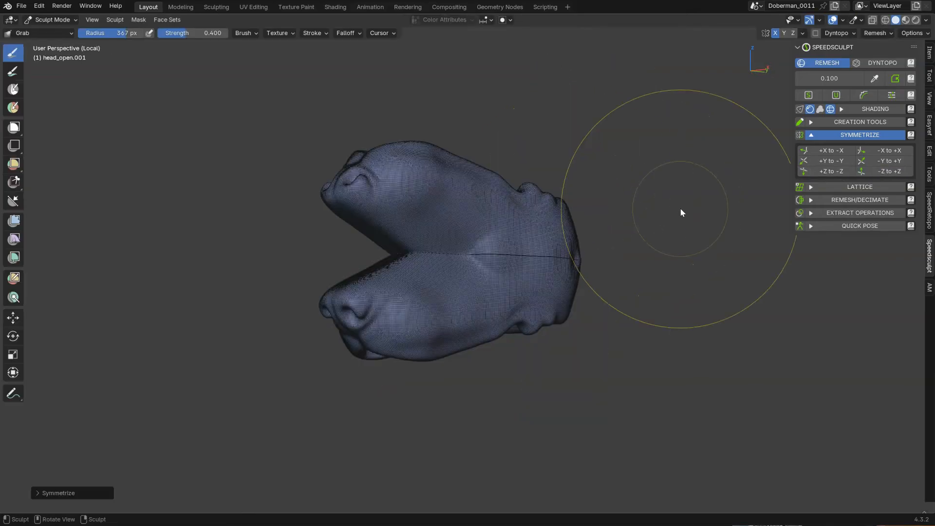
middle_click_drag(620, 175, 583, 218)
key("ctrl+z")
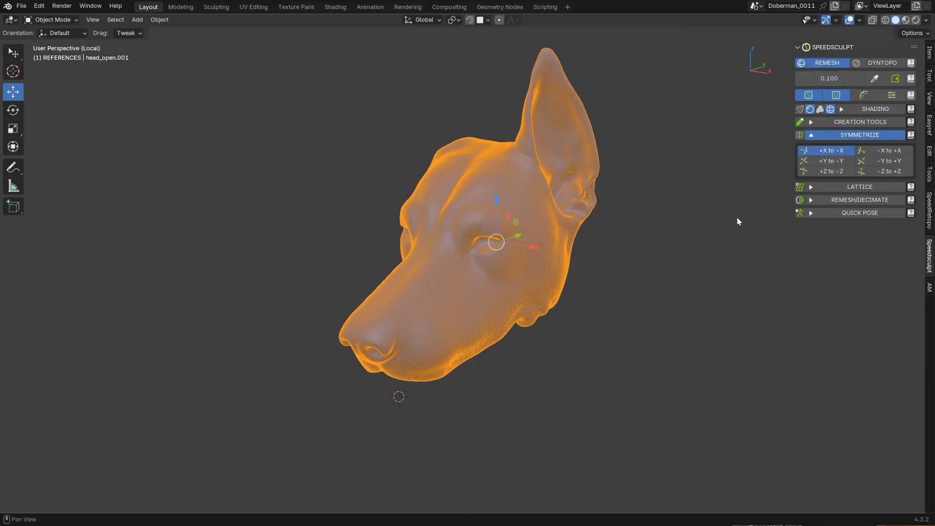
middle_click_drag(431, 207, 413, 229)
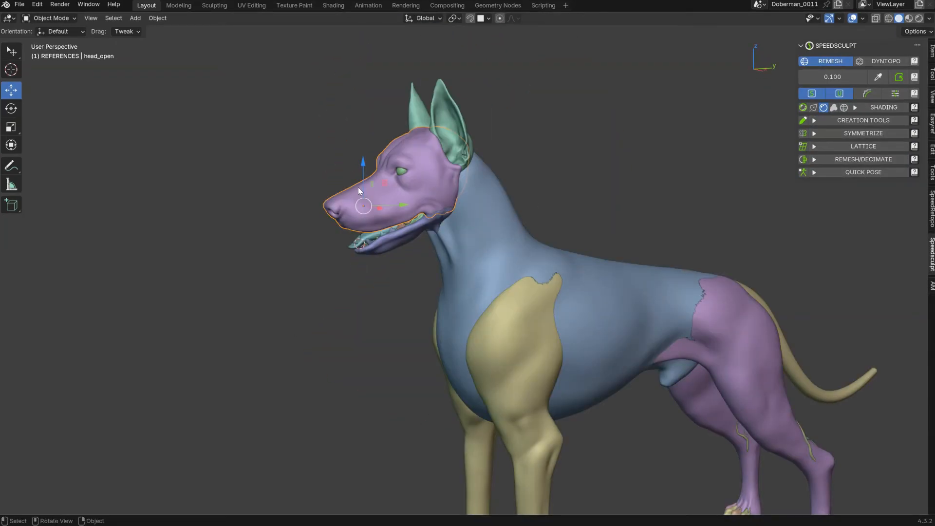
Add a 2 × 2 × 2 SpeedSculpt lattice around the dog's head mesh
middle_click_drag(440, 175, 434, 259, "shift")
middle_click_drag(434, 258, 412, 192, "ctrl")
middle_click_drag(412, 192, 448, 197, "shift")
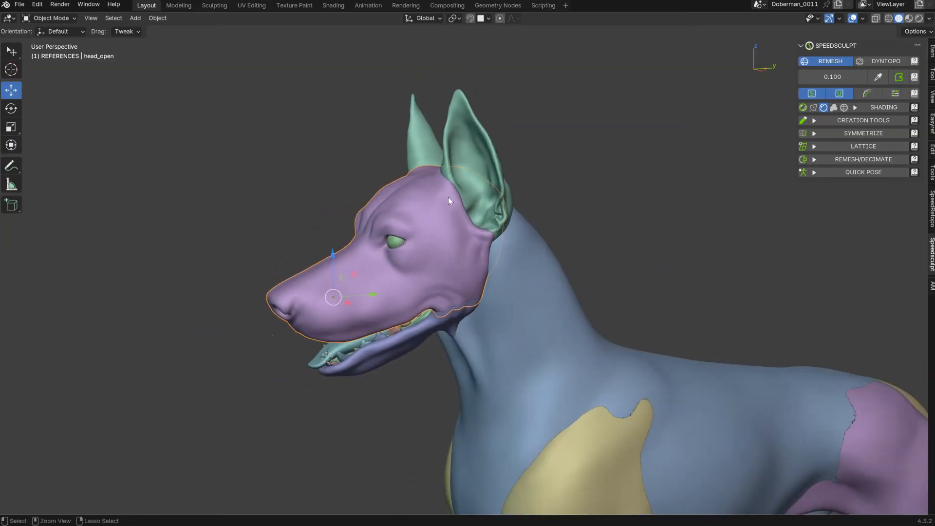
left_click(850, 147)
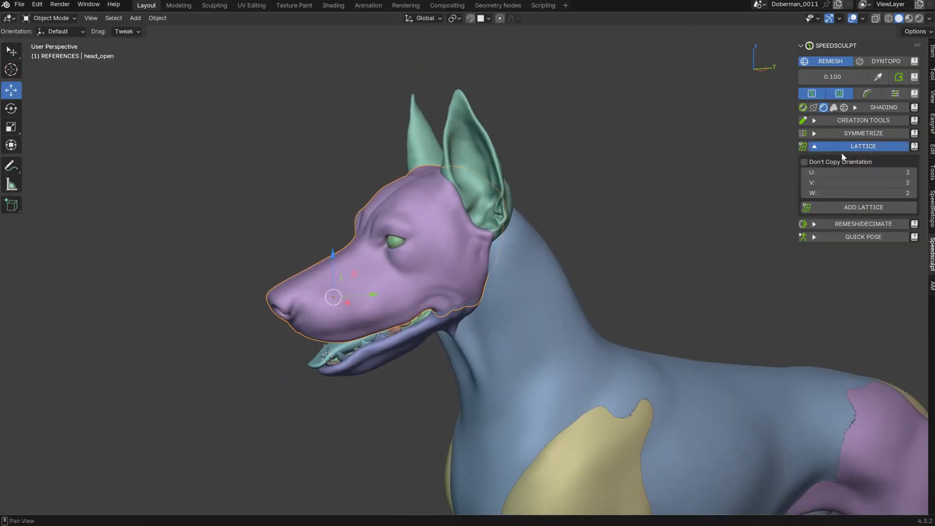
left_click(846, 207)
middle_click_drag(384, 255, 364, 258)
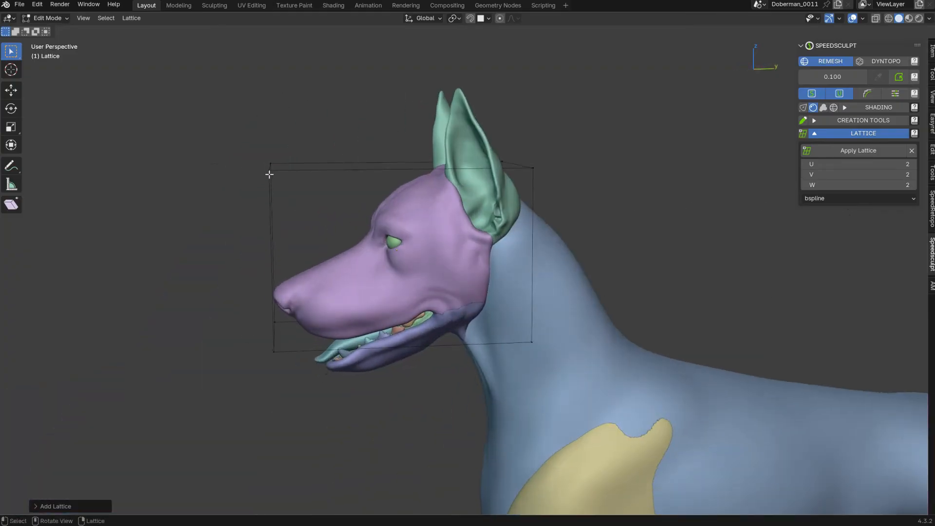
Move the lattice's front corner points forward along Y to lengthen the muzzle, and return to Object Mode
left_click(268, 174)
left_click(273, 351, "shift")
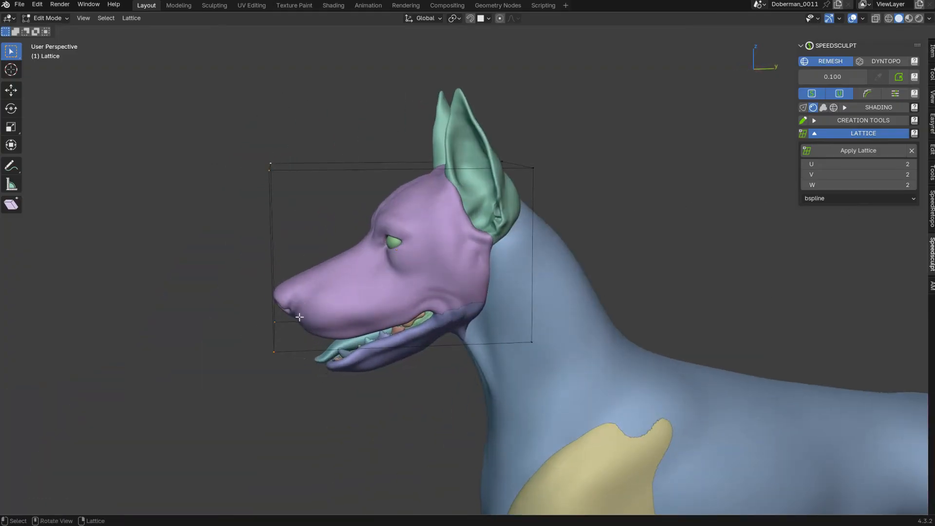
key("g")
key("y")
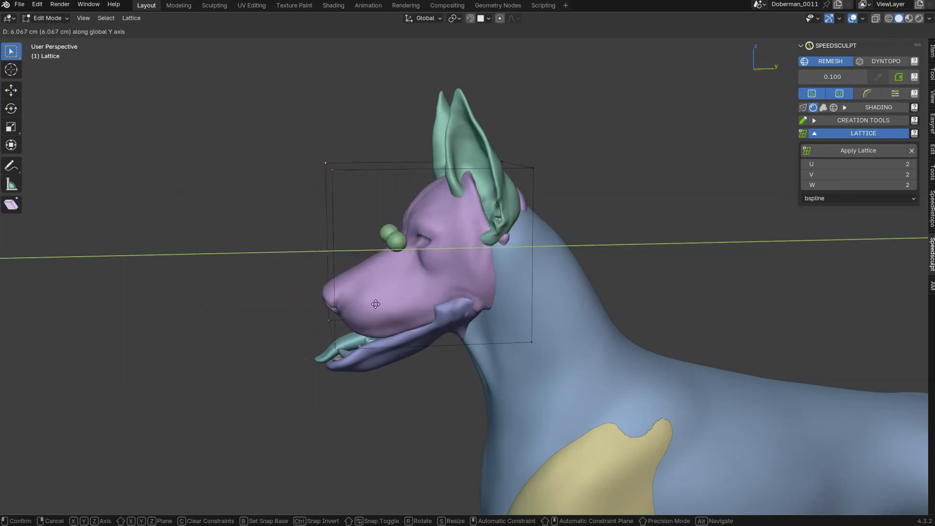
left_click(208, 323)
key("Tab")
middle_click_drag(249, 287, 328, 258)
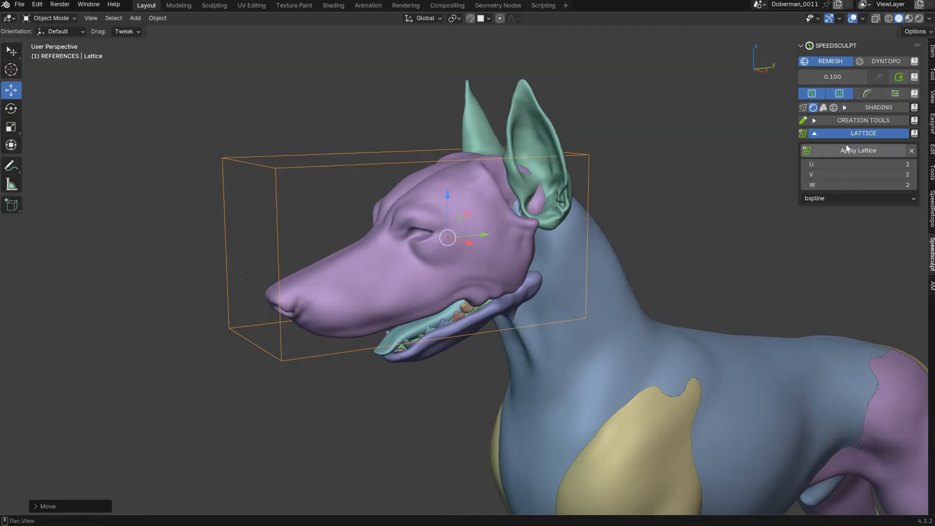
Set the lattice resolution to U 3, V 5 and W 3
left_click(914, 165)
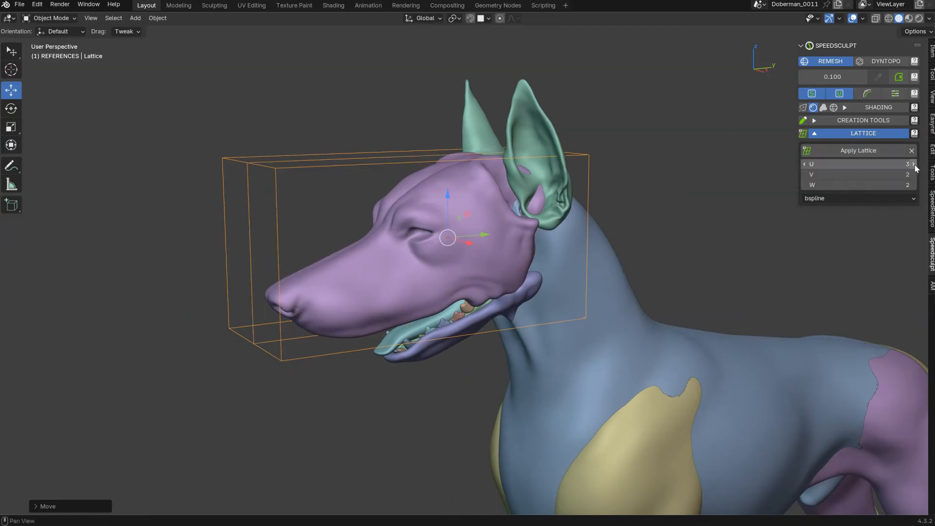
left_click(914, 175)
left_click(914, 185)
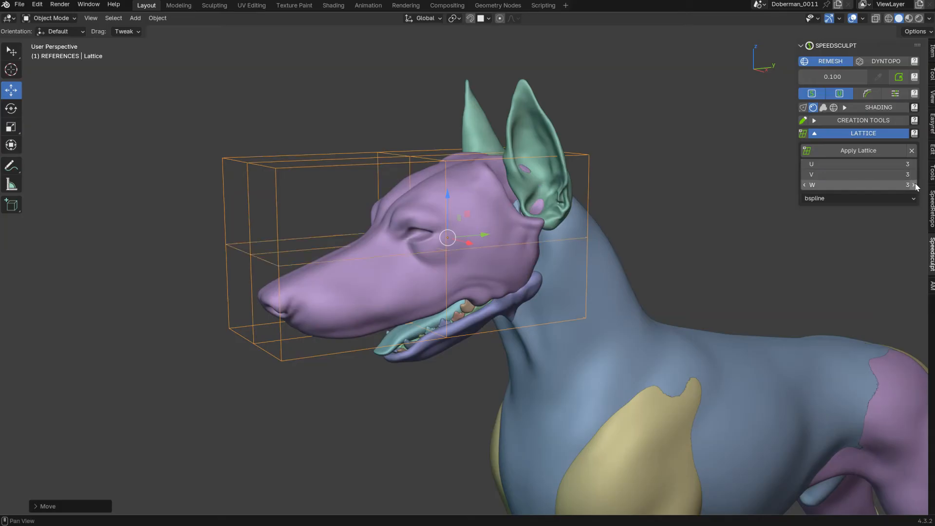
left_click(914, 175)
left_click(914, 174)
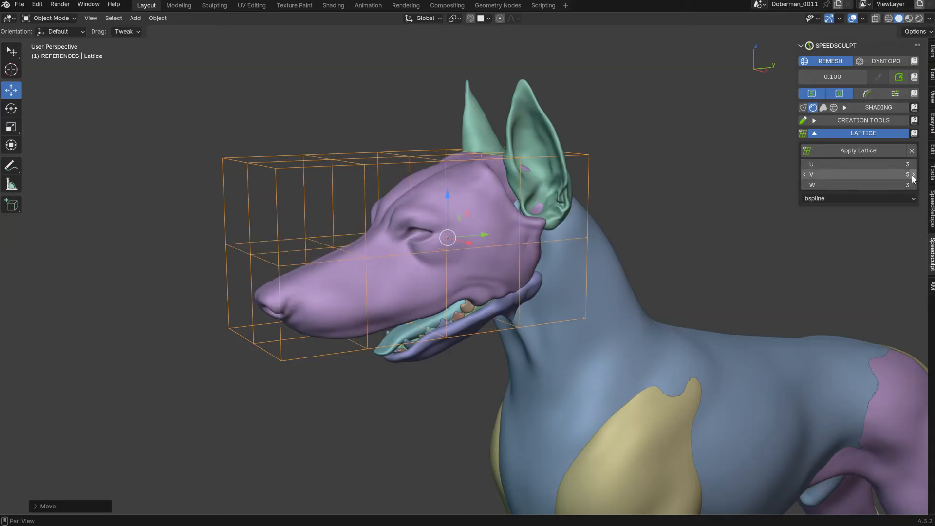
middle_click_drag(229, 175, 327, 158)
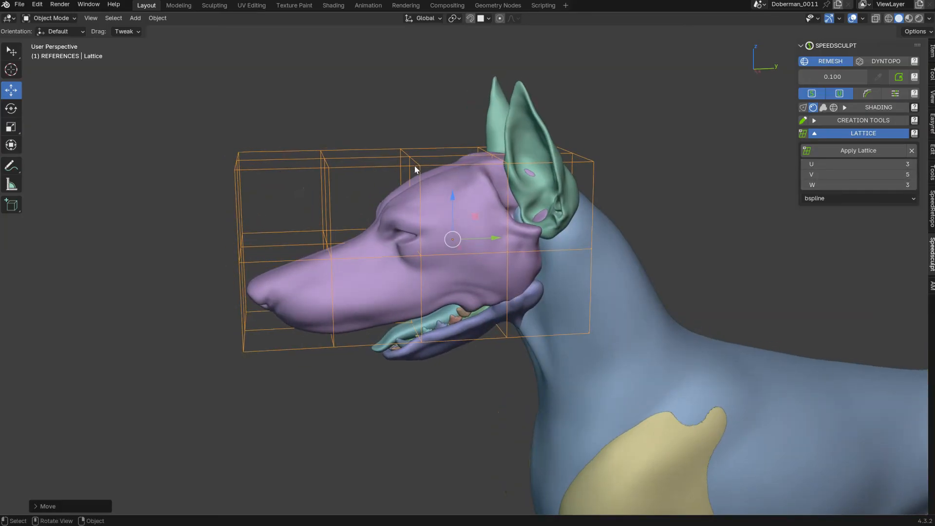
Move the lattice's middle cross-section of points forward along Y and slightly down along Z
key("Tab")
mouse_move(425, 119)
right_mouse_down("ctrl")
mouse_move(476, 358)
mouse_move(434, 153)
right_mouse_up("ctrl")
key("g")
key("y")
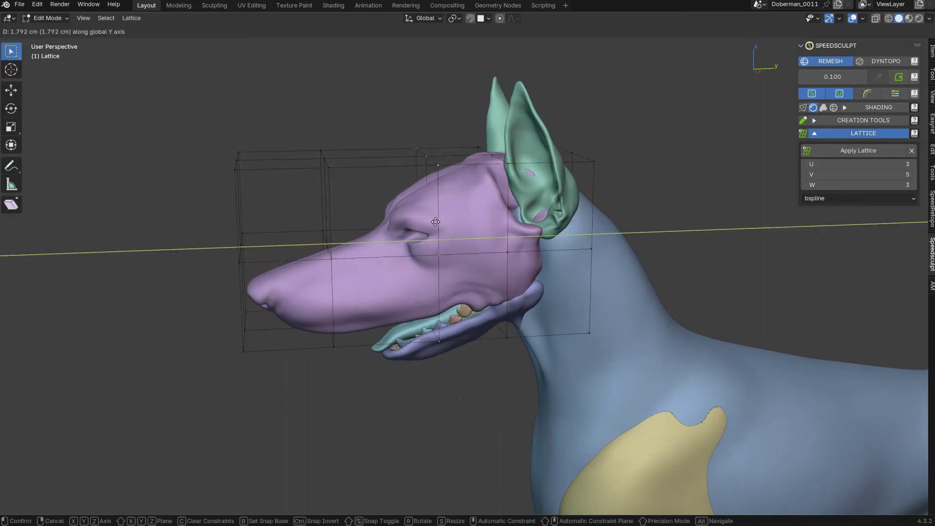
left_click(372, 234)
middle_click_drag(371, 234, 401, 219)
key("g")
key("z")
left_click(378, 241)
left_click(500, 132)
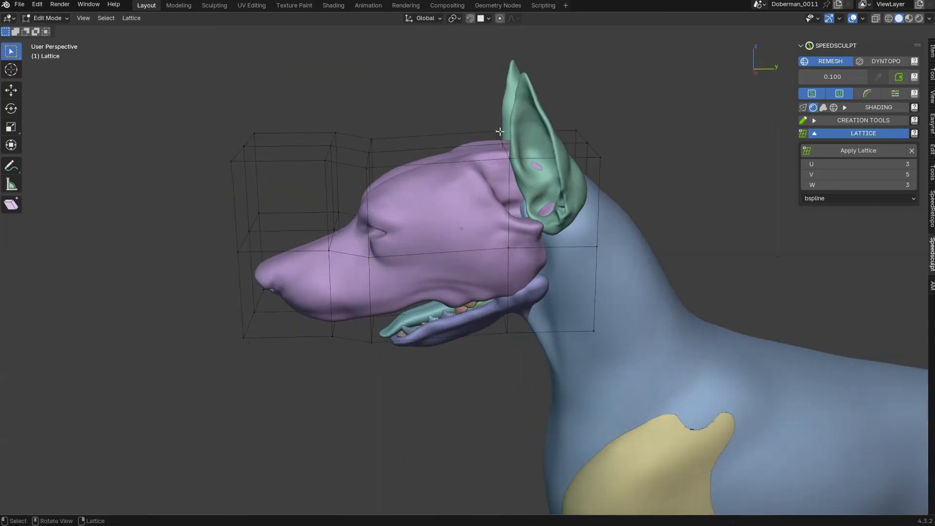
Move the lattice cross-section in front of the ears forward about 3.3 cm along Y, and return to Object Mode
mouse_move(528, 133)
right_mouse_down("ctrl")
mouse_move(515, 376)
mouse_move(572, 198)
right_mouse_up("ctrl")
key("g")
key("y")
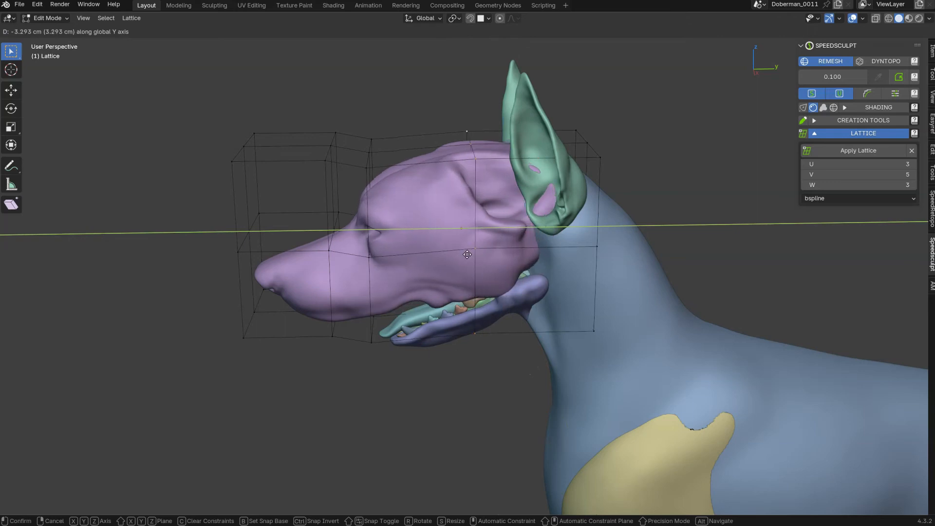
left_click(469, 257)
middle_click_drag(408, 267, 435, 263)
key("Tab")
middle_click_drag(410, 223, 427, 216, "shift")
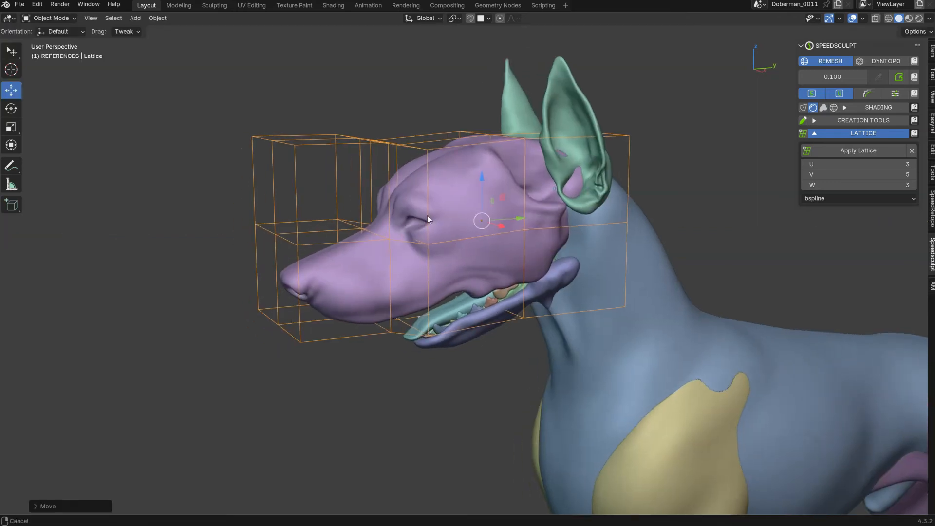
Toggle the lattice deformation's visibility on the head mesh off and on, and remove the lattice modifier from it
middle_click_drag(483, 150, 443, 200)
left_click(443, 200)
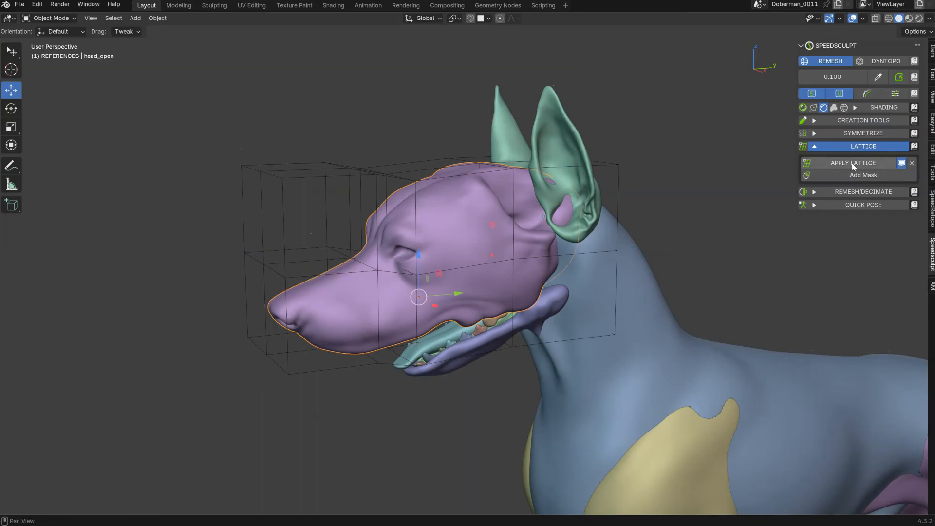
left_click(901, 164)
left_click(902, 163)
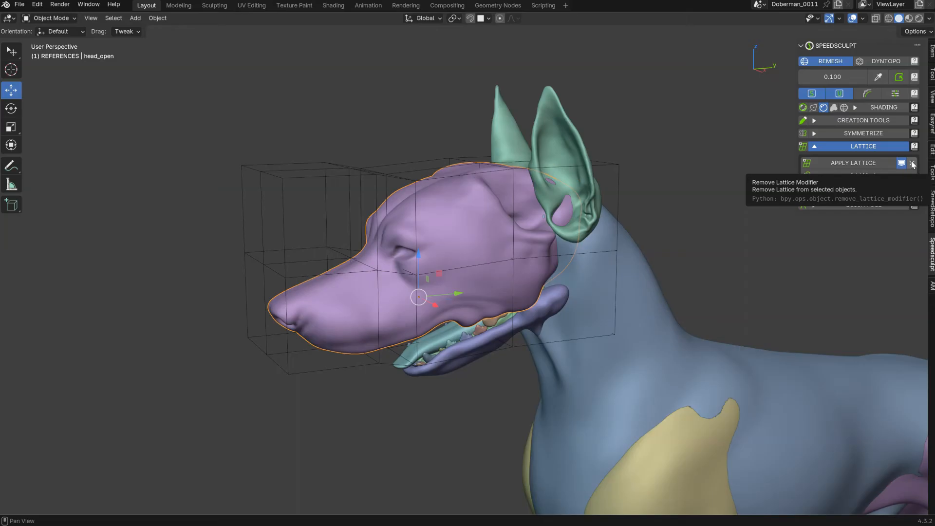
left_click(912, 163)
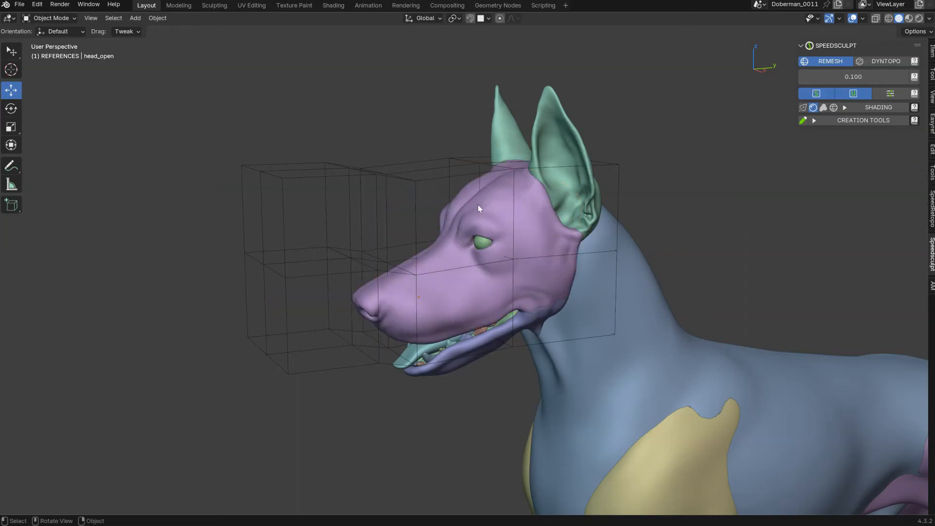
Reconnect the head mesh to the existing edited lattice
left_click(461, 194)
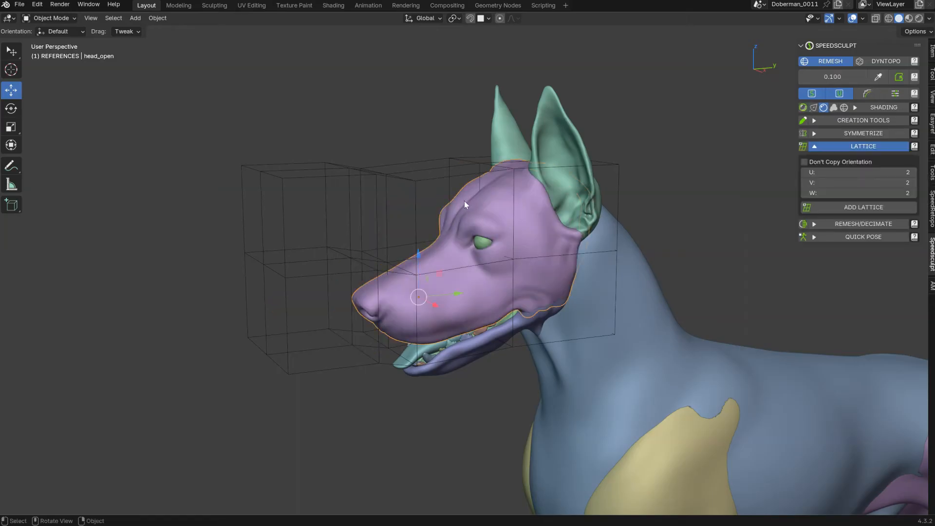
left_click(435, 209, "shift")
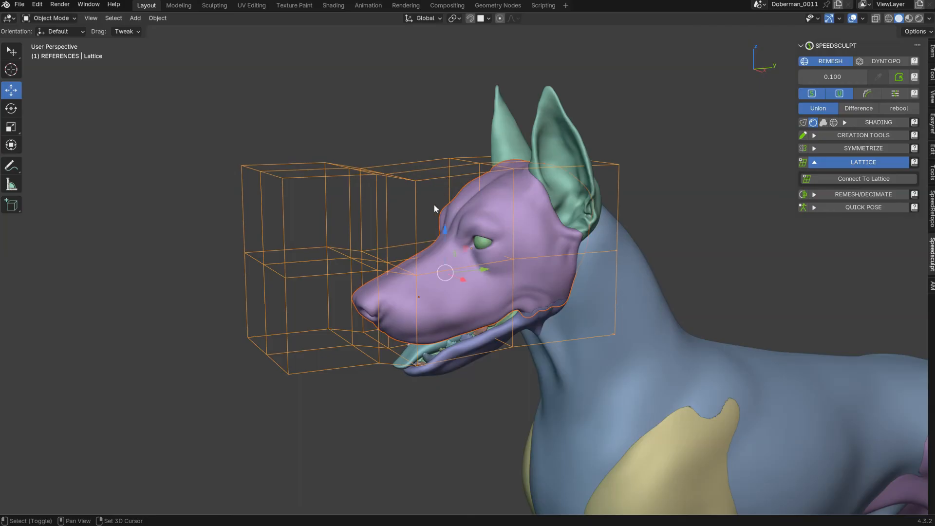
left_click(858, 178)
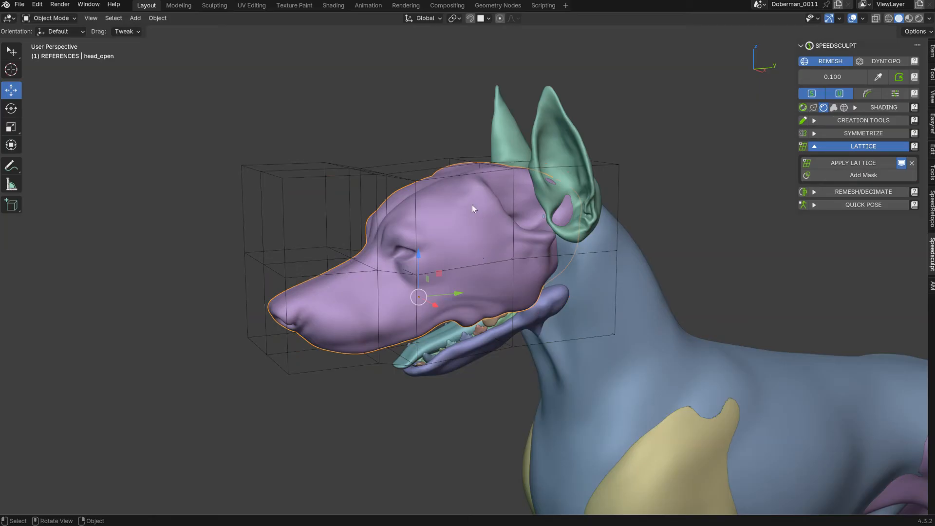
Remove the lattice modifier from the head mesh again and delete the lattice object
middle_click_drag(456, 185, 418, 204)
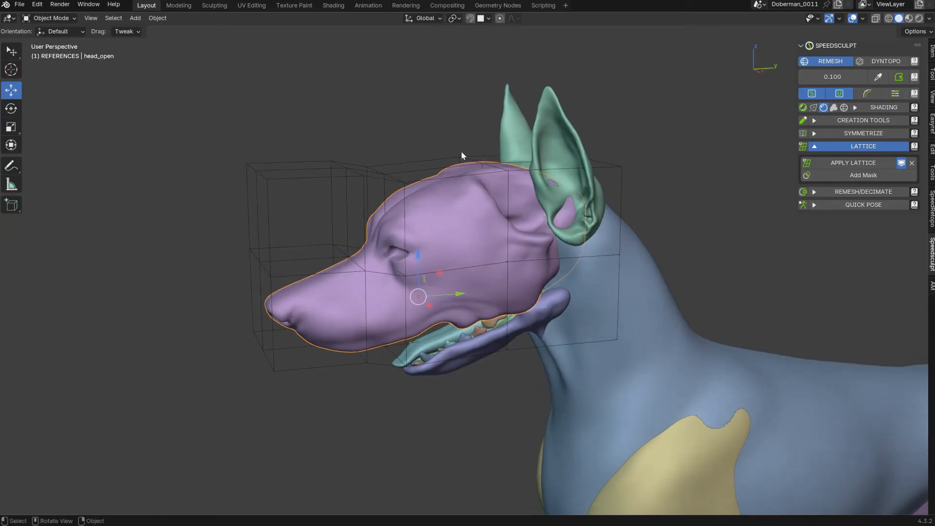
left_click(912, 164)
left_click(589, 161)
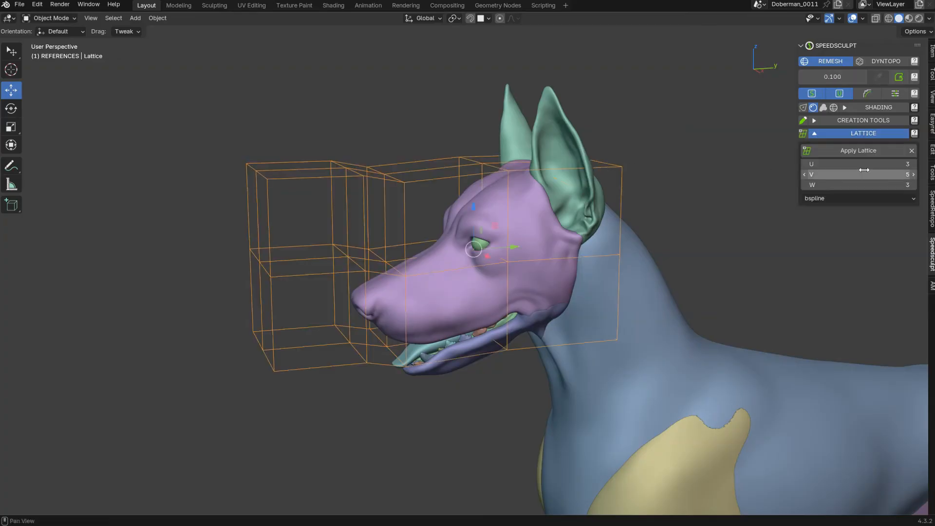
left_click(901, 149)
Add one shared lattice around the head and ears and set its W resolution to 4
left_click(499, 197)
left_click(554, 138, "shift")
middle_click_drag(539, 167, 524, 160)
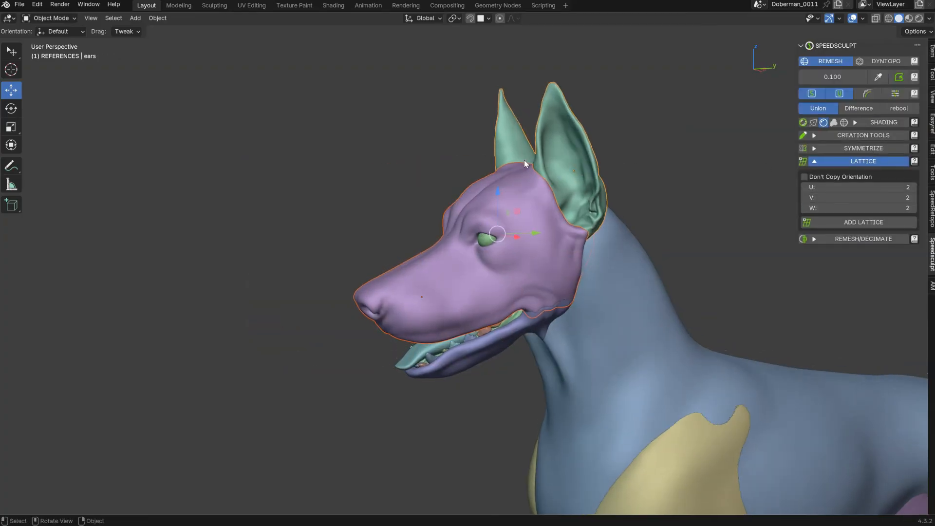
left_click(857, 223)
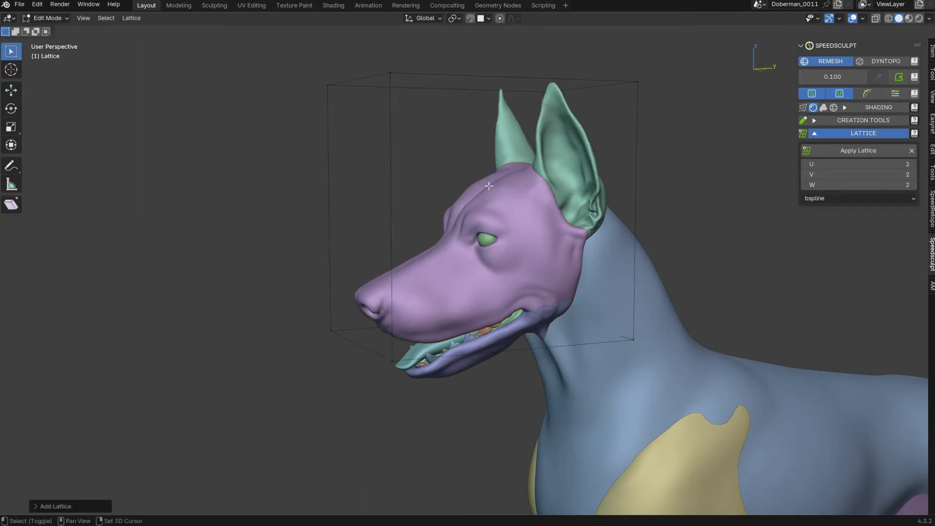
middle_click_drag(437, 307, 499, 273)
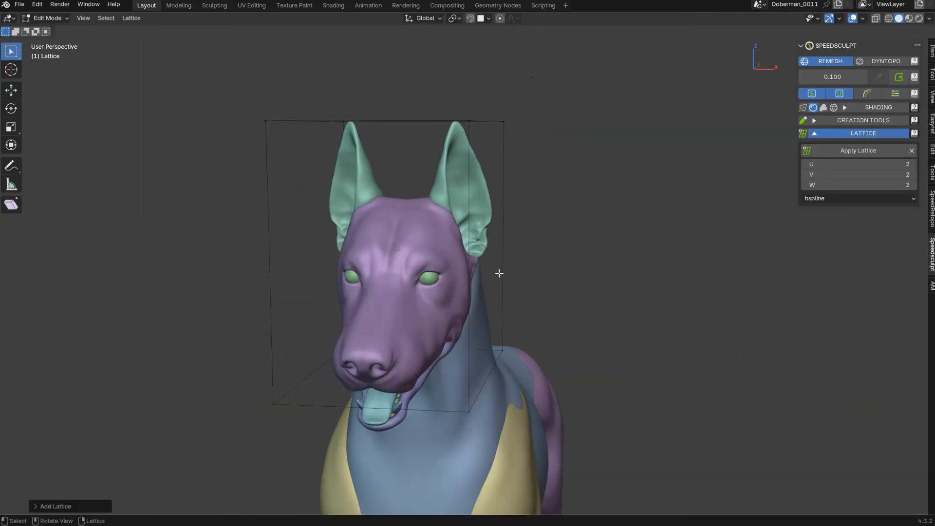
middle_click_drag(485, 122, 469, 233)
left_click(558, 113)
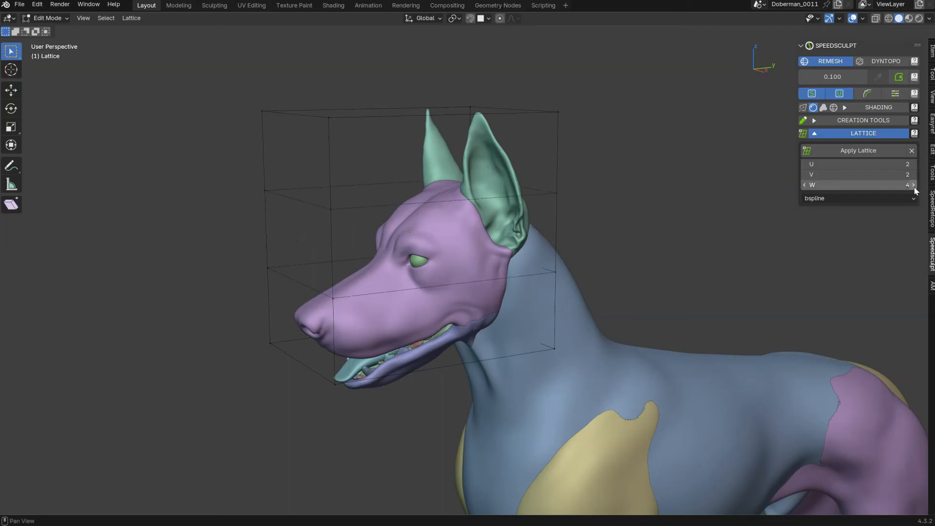
Raise the lattice's top layer of points along Z to stretch the ears, and adjust the layer below it along Z
mouse_move(247, 178)
right_mouse_down("ctrl")
mouse_move(652, 129)
mouse_move(97, 114)
right_mouse_up("ctrl")
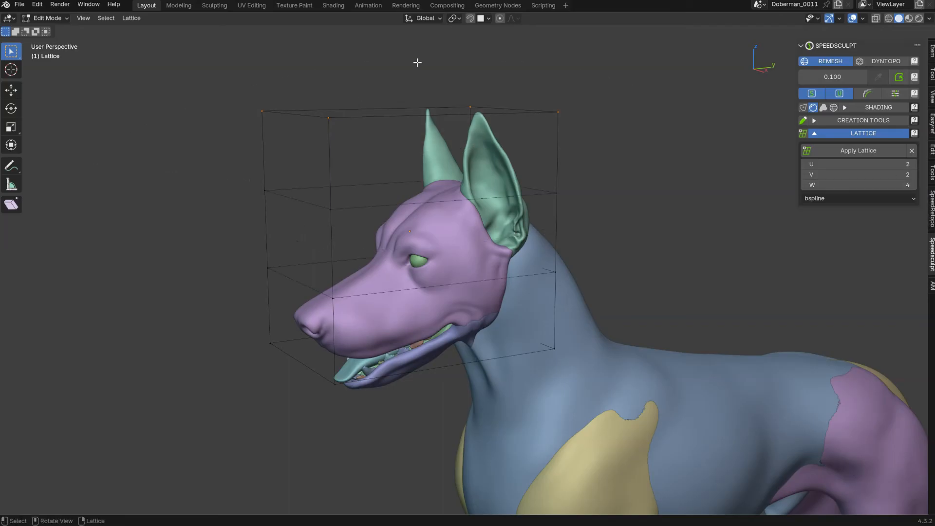
key("g")
key("z")
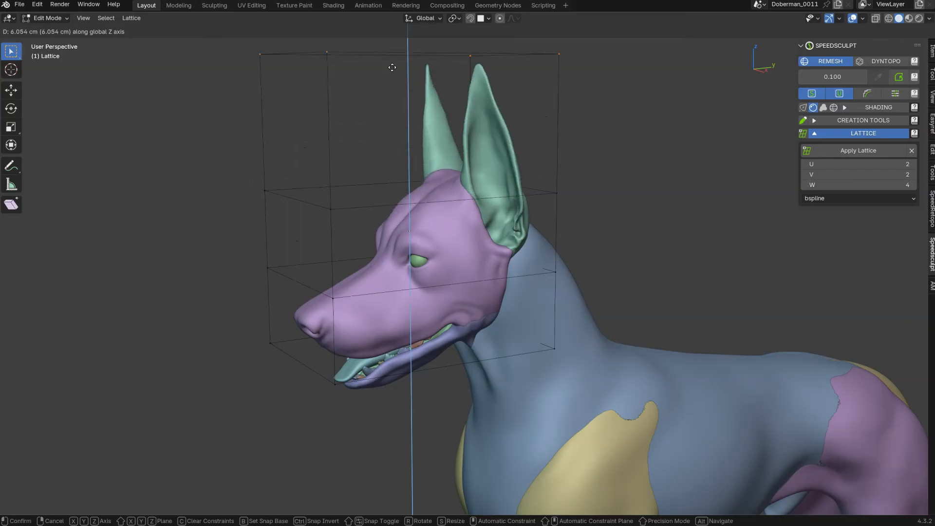
left_click(391, 93)
mouse_move(265, 193)
right_mouse_down("ctrl")
mouse_move(386, 204)
mouse_move(267, 183)
right_mouse_up("ctrl")
key("g")
key("z")
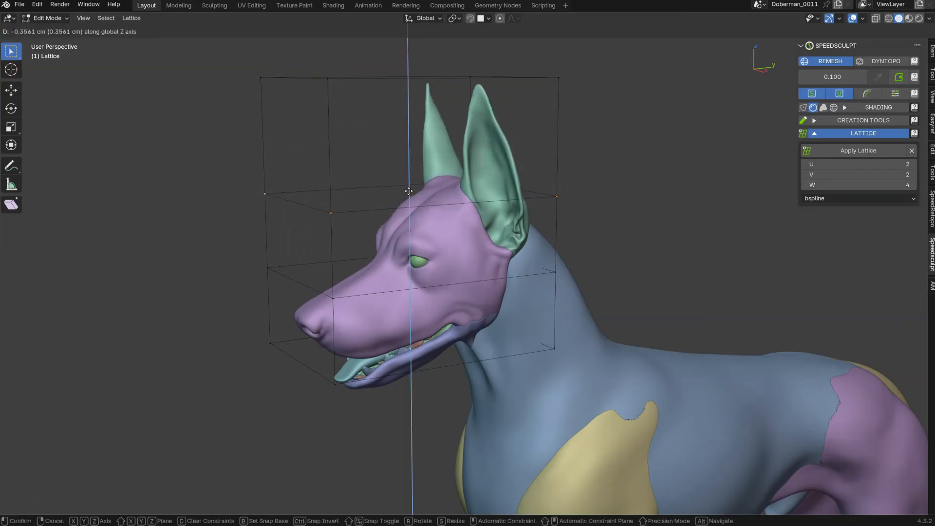
left_click(411, 190)
Set the lattice's W resolution to 5 and lower the second layer from the top about 1.3 cm along Z
left_click(913, 185)
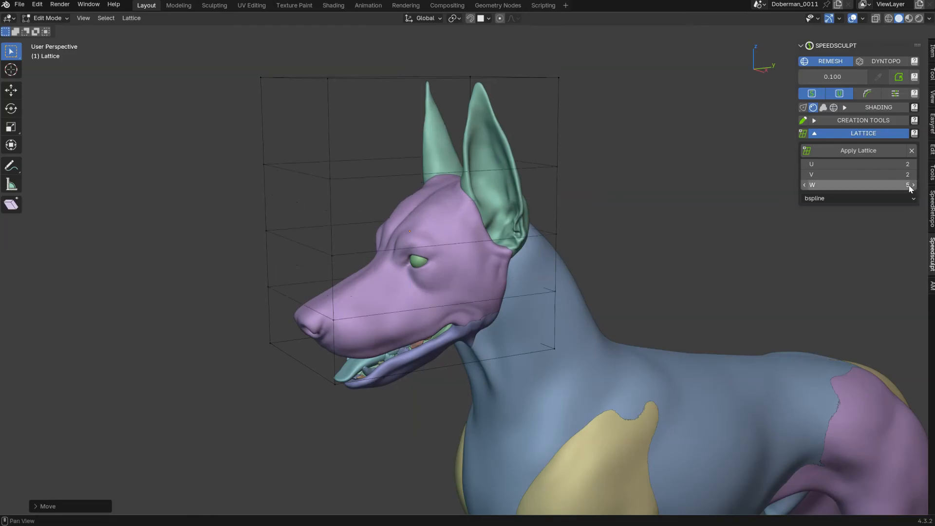
mouse_move(558, 166)
right_mouse_down("ctrl")
mouse_move(448, 133)
mouse_move(280, 200)
right_mouse_up("ctrl")
right_click_drag(312, 180, 222, 182, "ctrl")
middle_click_drag(233, 183, 382, 184)
key("g")
key("z")
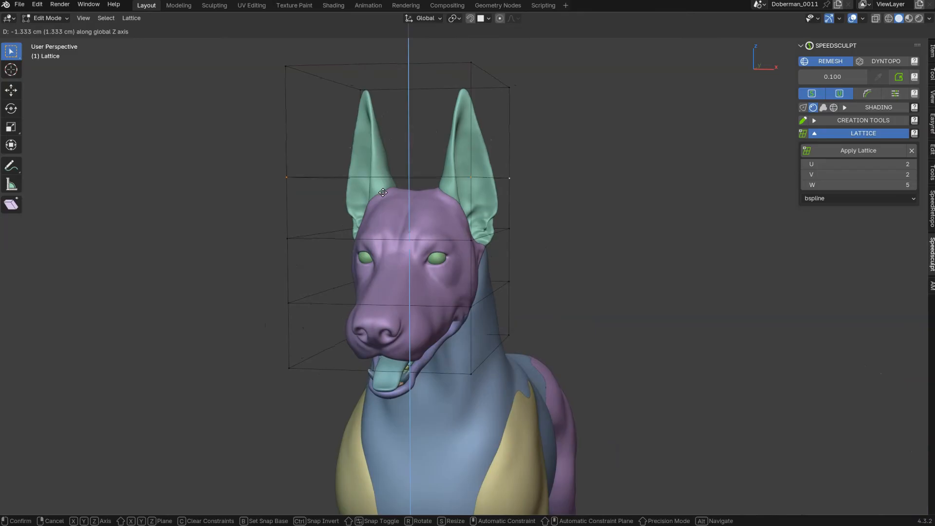
left_click(385, 171)
Scale the lattice's top layer of points inward along X to bring the ear tips closer together
mouse_move(384, 172)
middle_mouse_down()
mouse_move(453, 138)
mouse_move(461, 124)
middle_mouse_up()
left_click(517, 80)
mouse_move(511, 100)
right_mouse_down("ctrl")
mouse_move(545, 65)
mouse_move(253, 137)
right_mouse_up("ctrl")
mouse_move(614, 115)
middle_mouse_down()
mouse_move(505, 125)
mouse_move(580, 130)
mouse_move(495, 138)
mouse_move(529, 124)
middle_mouse_up()
key("s")
key("x")
left_click(535, 127)
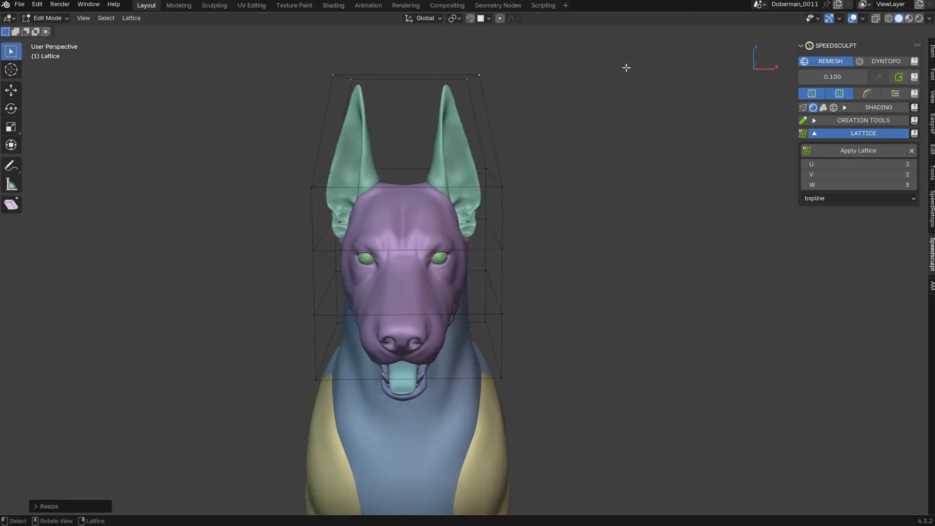
Set the lattice's U resolution to 4 and scale its inner top points together along X to bring the ear tips closer
left_click(913, 164)
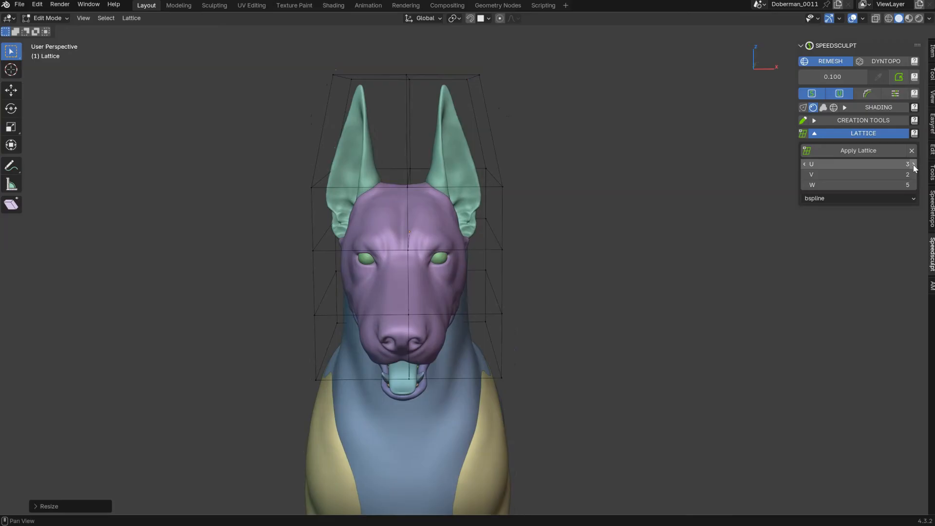
left_click(914, 164)
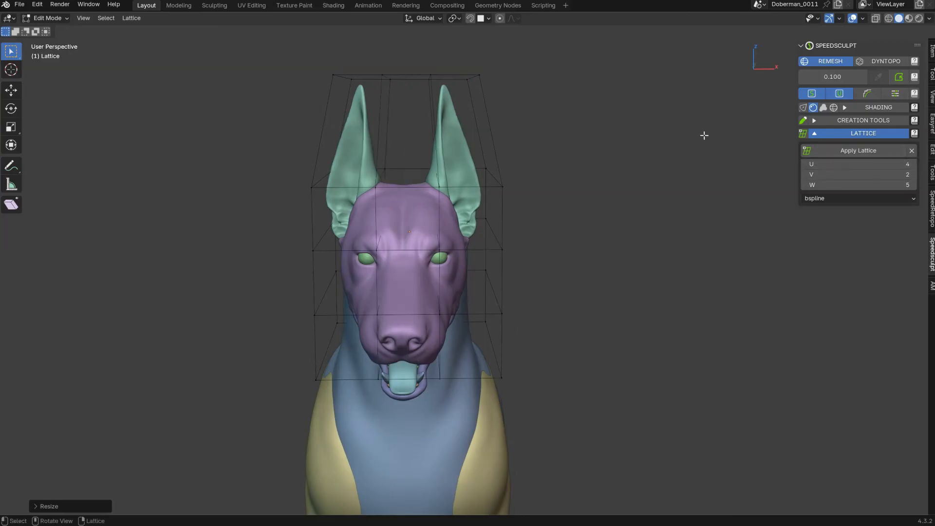
left_click(426, 80)
right_click_drag(432, 93, 405, 94, "ctrl")
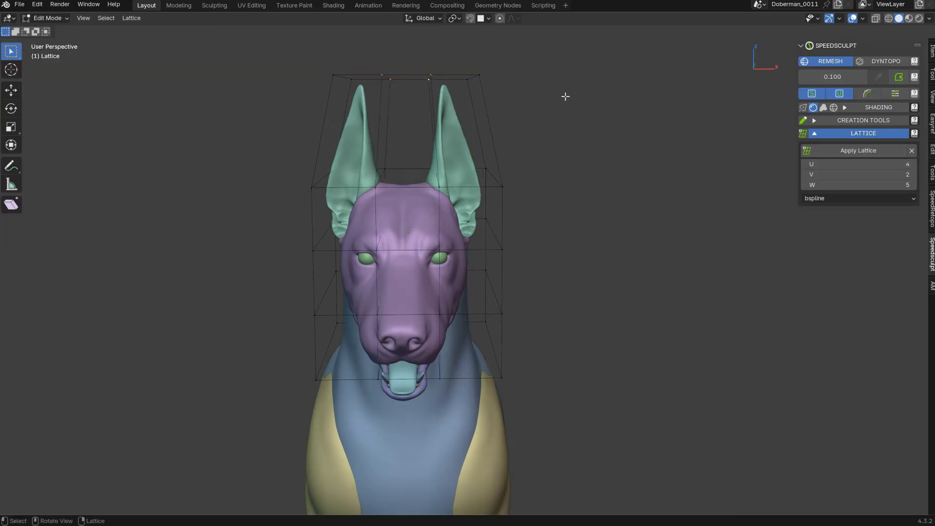
key("s")
key("x")
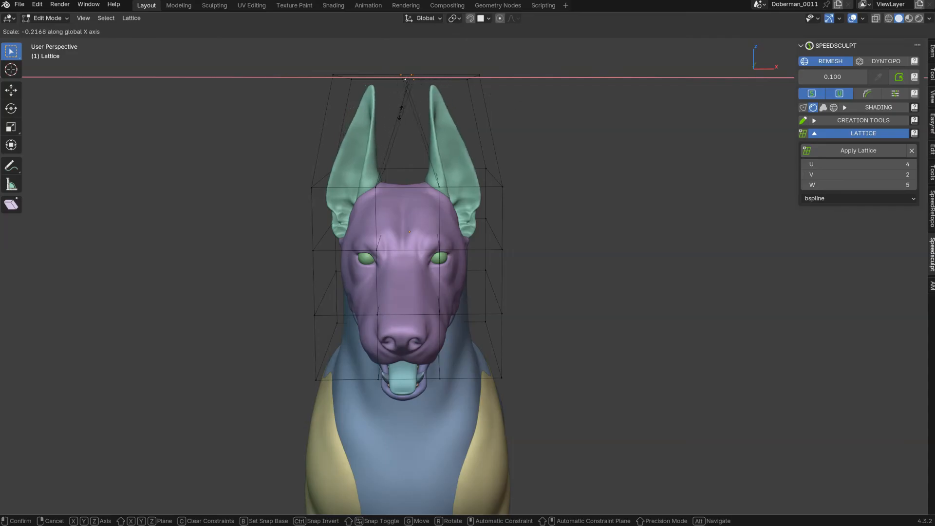
left_click(432, 109)
middle_click_drag(432, 109, 534, 131)
key("Tab")
middle_click_drag(422, 139, 420, 100)
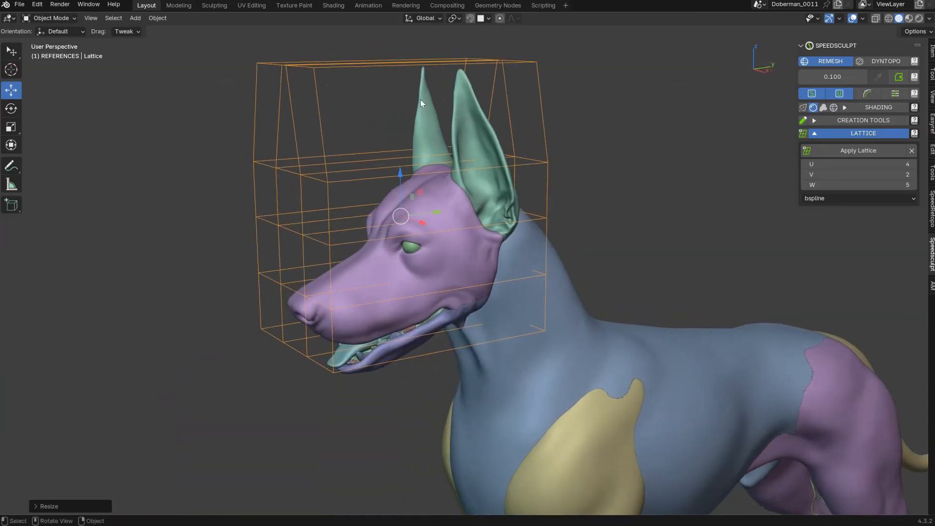
Remove the lattice from the ears and connect them to the same lattice again
left_click(428, 128)
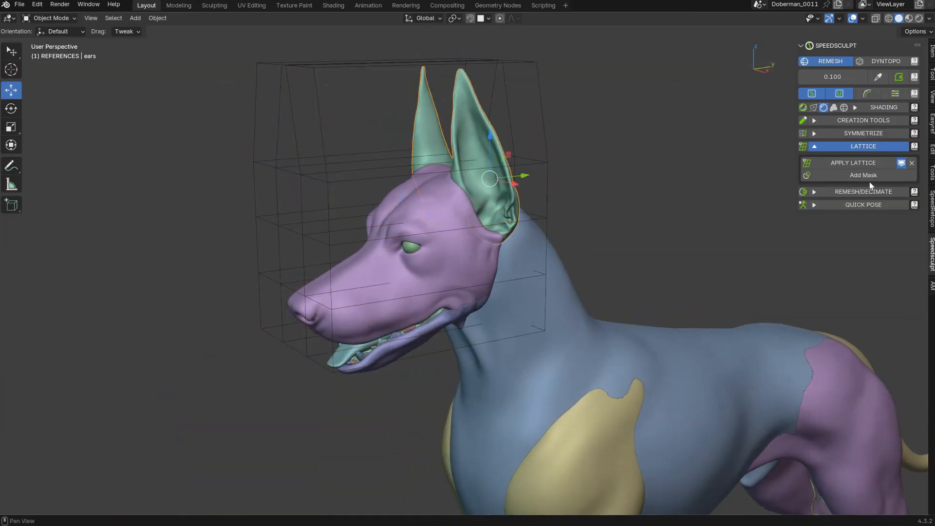
left_click(912, 164)
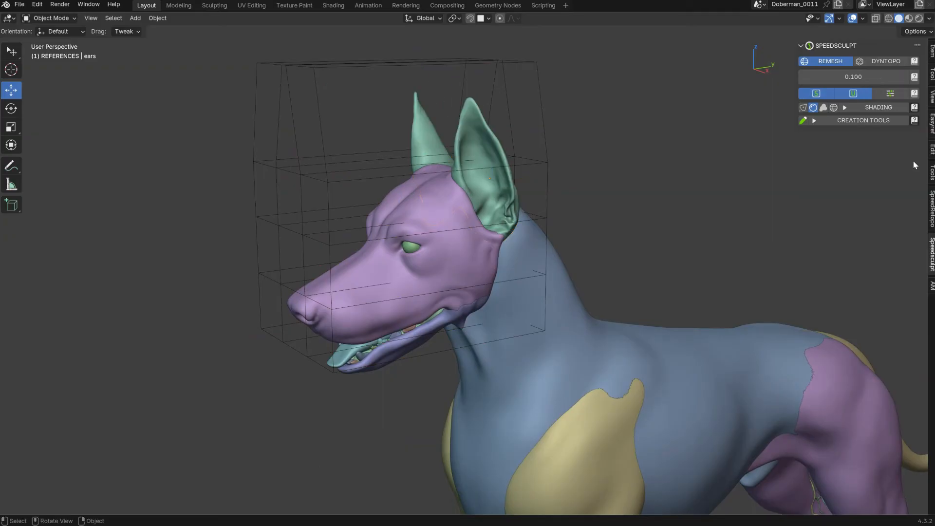
left_click(488, 129)
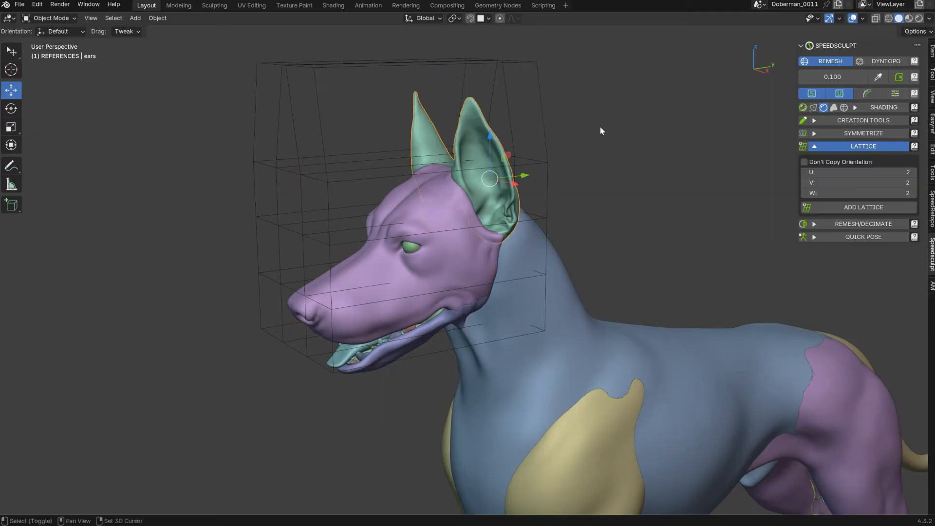
left_click(542, 120, "shift")
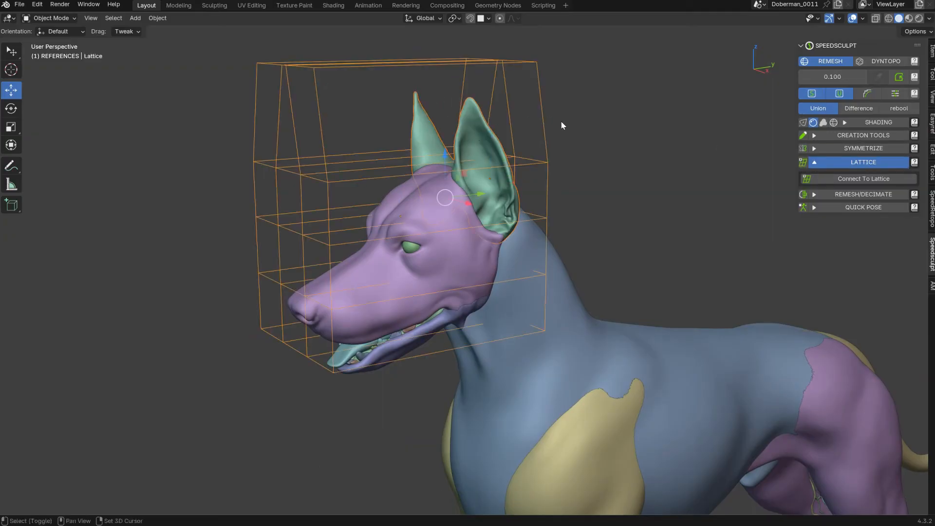
left_click(862, 180)
middle_click_drag(538, 94, 498, 160)
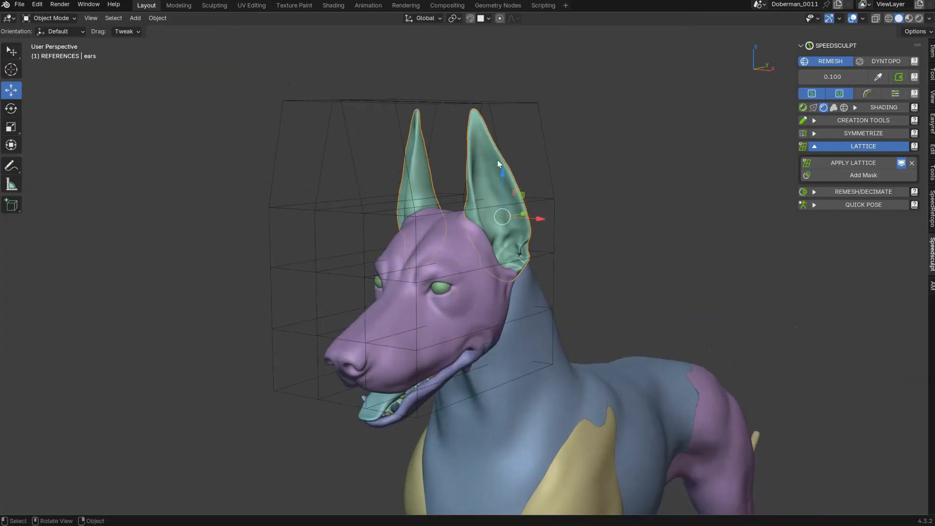
Add a lattice mask to the ears, paint it over their upper parts with a 169 px brush, and validate it
left_click(854, 177)
mouse_move(471, 173)
middle_mouse_down("shift")
mouse_move(445, 208)
mouse_move(475, 106)
mouse_move(507, 144)
middle_mouse_up("shift")
key("f")
left_click(534, 150)
mouse_move(415, 168)
left_mouse_down()
mouse_move(468, 126)
mouse_move(465, 185)
mouse_move(451, 181)
mouse_move(502, 210)
mouse_move(538, 260)
left_mouse_up()
left_click_drag(515, 194, 506, 185)
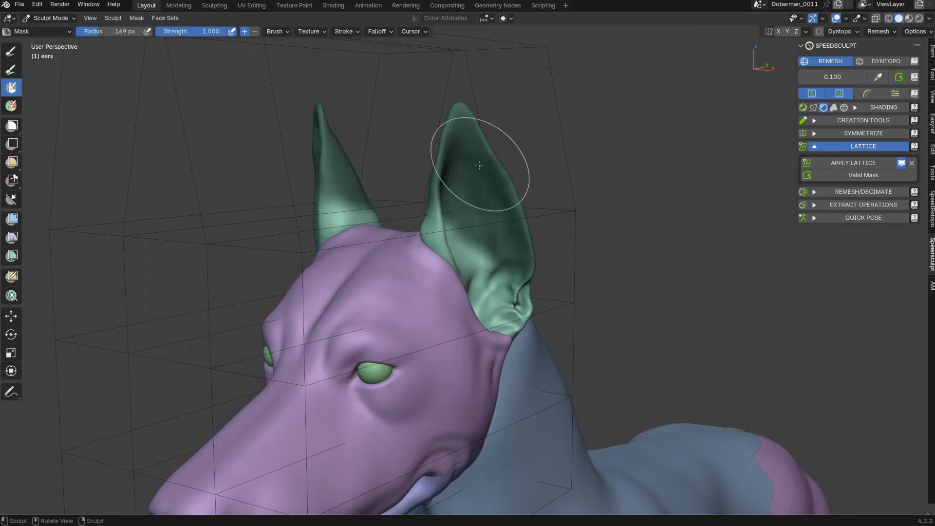
middle_click_drag(482, 158, 493, 117)
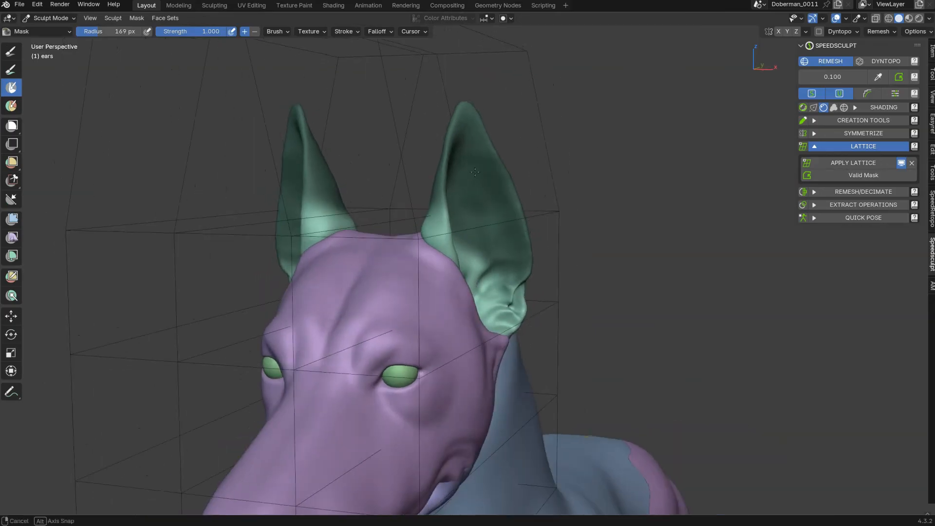
left_click(856, 177)
mouse_move(468, 181)
middle_mouse_down()
mouse_move(402, 174)
mouse_move(408, 181)
middle_mouse_up()
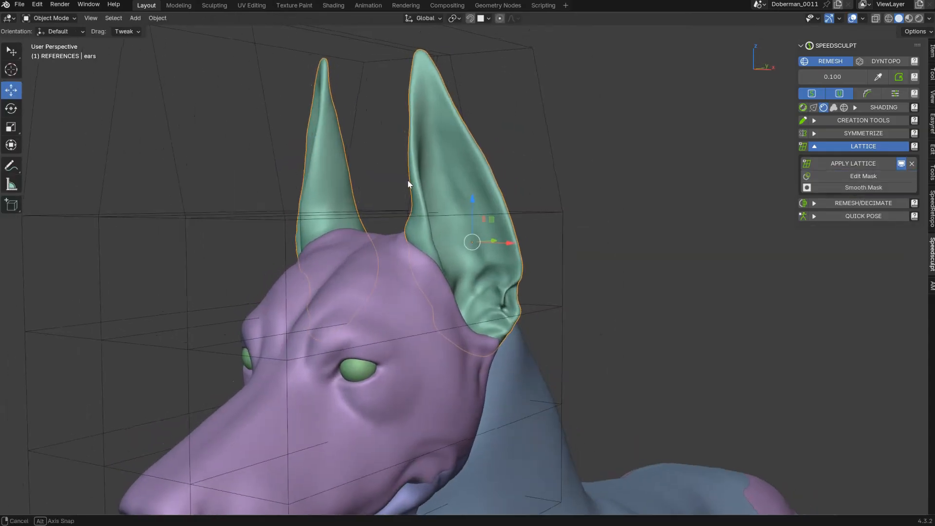
Turn on the wireframe overlay to show the mesh topology over the shaded dog
key("z")
left_click(390, 226)
middle_click_drag(400, 229, 451, 213)
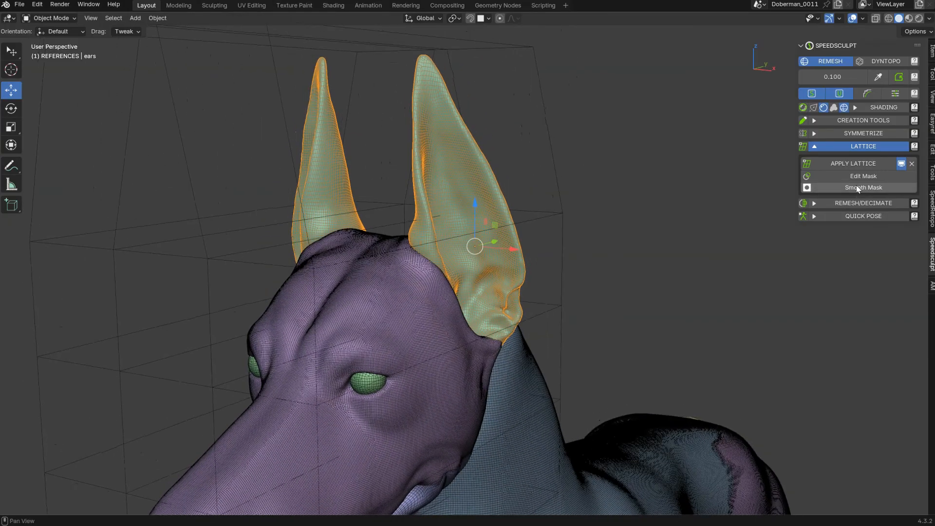
Edit the ears' lattice mask by erasing it from their lower parts, front and back, and smooth the validated mask
left_click(850, 176)
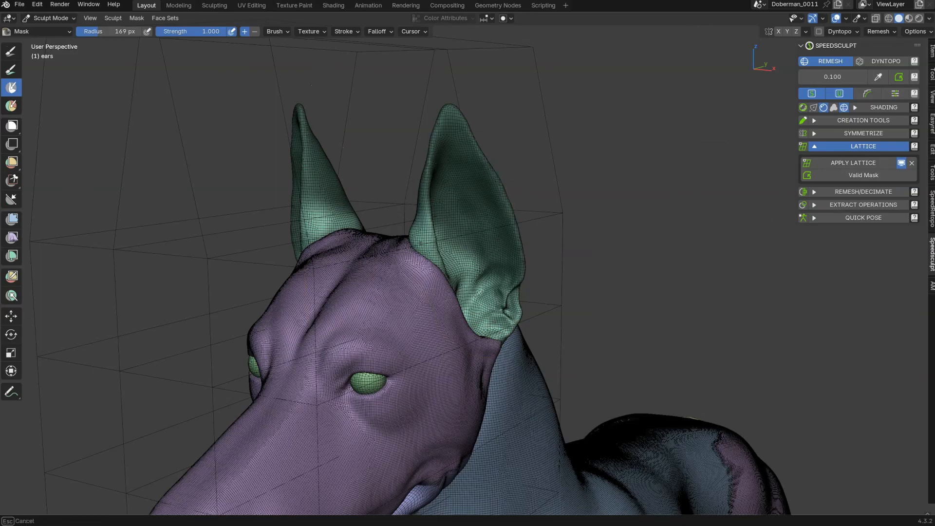
middle_click_drag(576, 213, 434, 236)
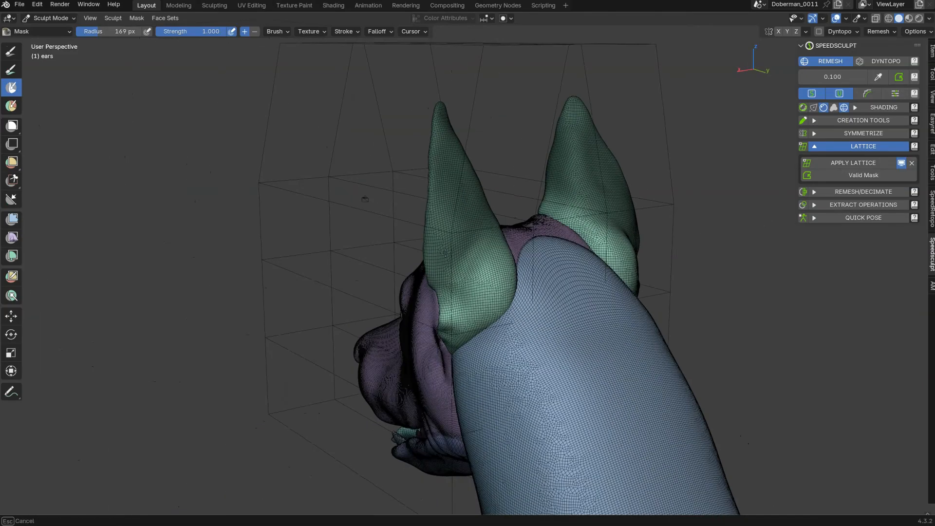
left_click_drag(437, 267, 487, 255, "ctrl")
left_click_drag(430, 294, 465, 251, "ctrl")
middle_click_drag(465, 251, 547, 230)
left_click_drag(411, 246, 404, 253, "ctrl")
middle_click_drag(579, 141, 614, 152)
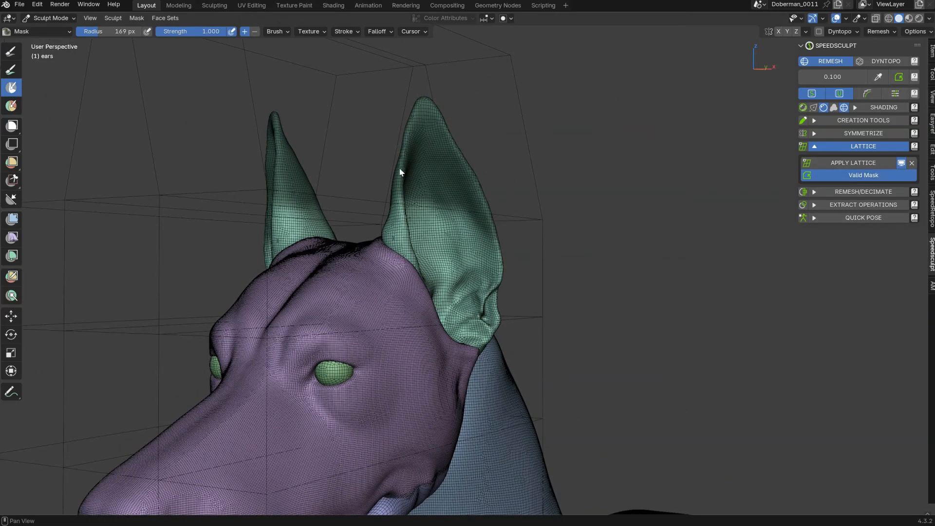
middle_click_drag(388, 97, 440, 141)
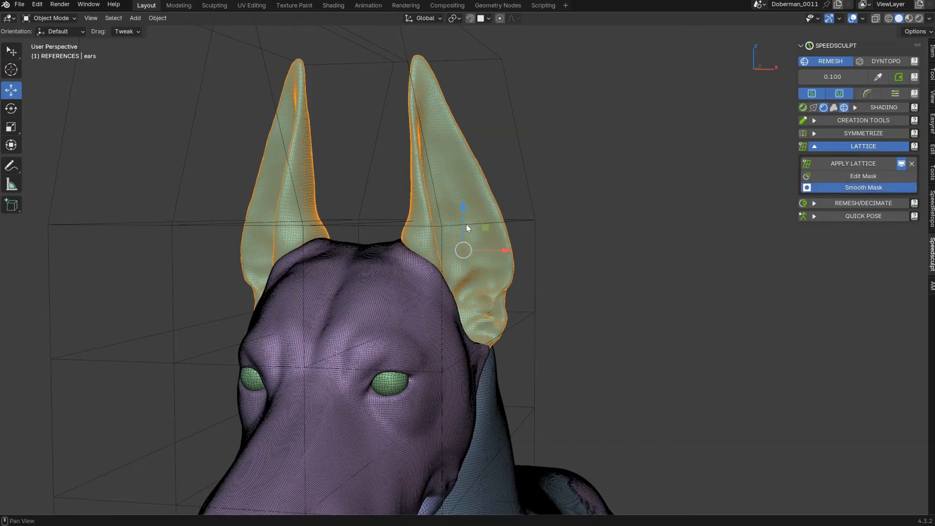
Leave the ears in object mode, select the lattice around the head, and open its points for editing
middle_click_drag(466, 223, 375, 227)
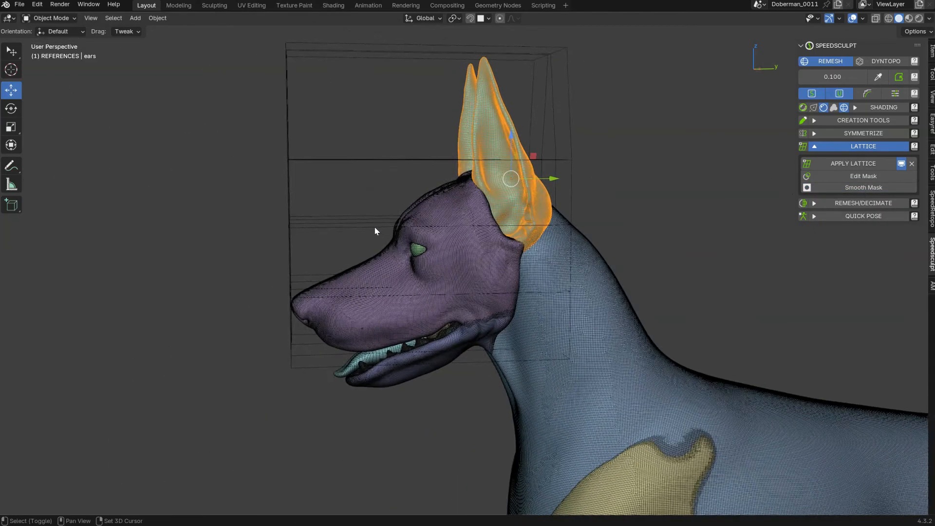
middle_click_drag(300, 272, 357, 240, "shift")
key("Tab")
left_click(349, 213)
key("alt+a")
key("Tab")
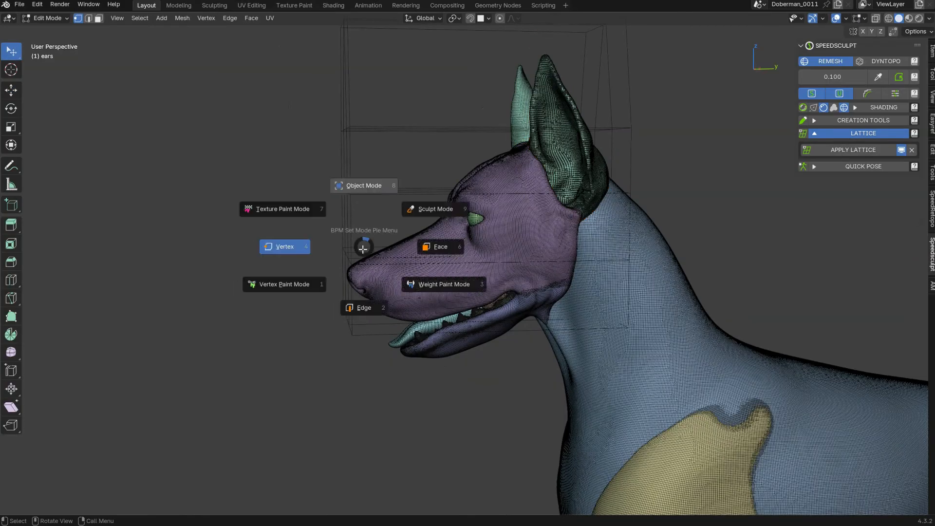
left_click(381, 177)
left_click(352, 228)
key("Tab")
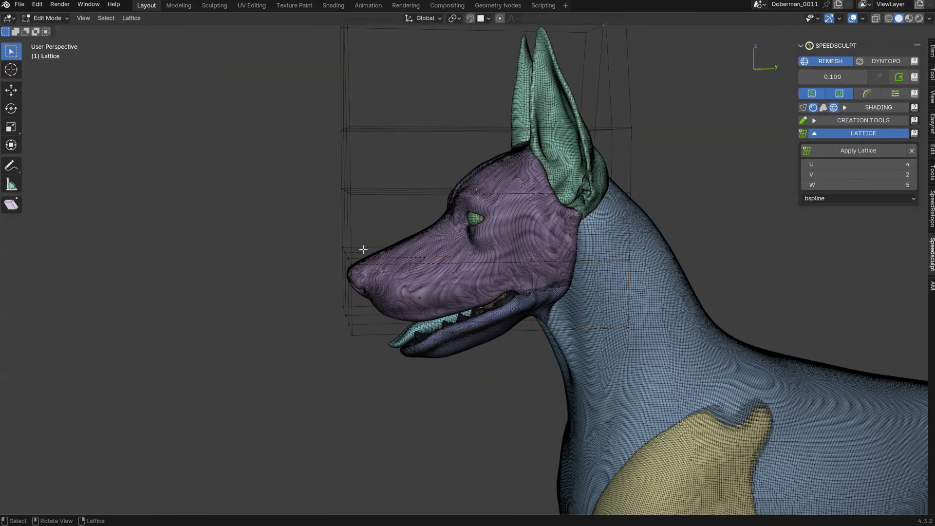
left_click_drag(292, 225, 381, 344)
key("g")
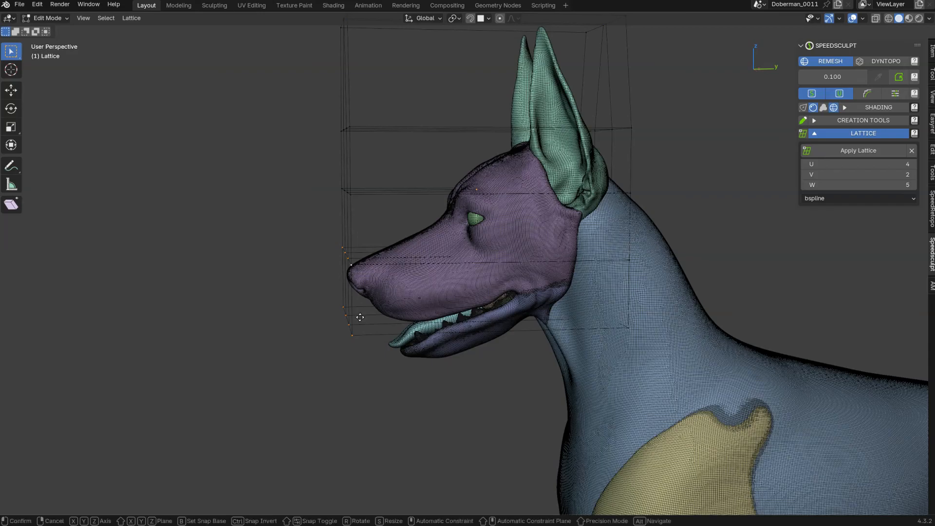
key("y")
right_click(318, 340)
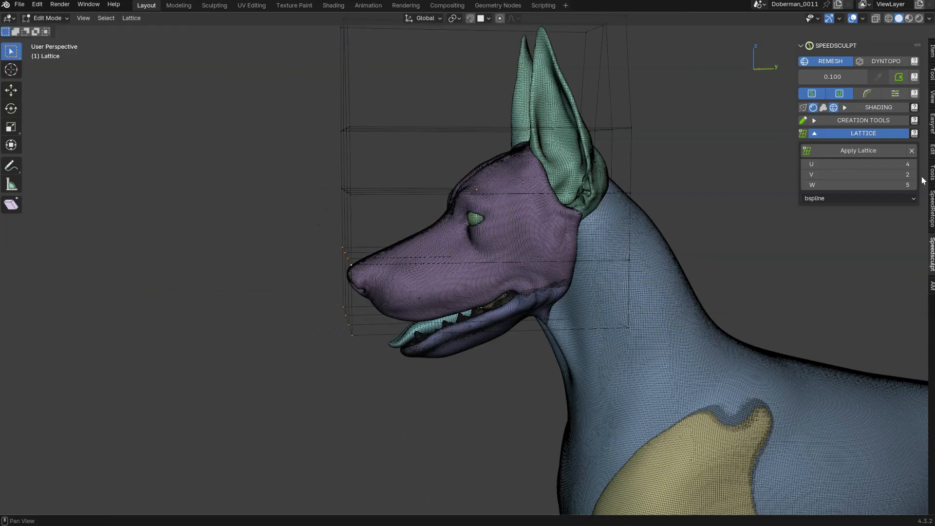
Set the lattice's V resolution to 4 and pull its two lower front rows of points forward along Y and slightly down
left_click(914, 175)
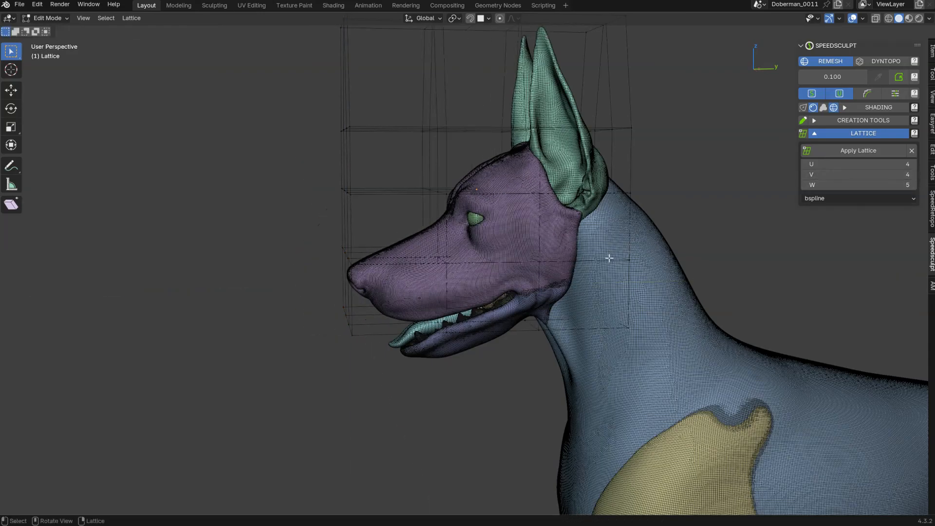
mouse_move(361, 263)
right_mouse_down("ctrl")
mouse_move(317, 386)
mouse_move(361, 298)
right_mouse_up("ctrl")
key("g")
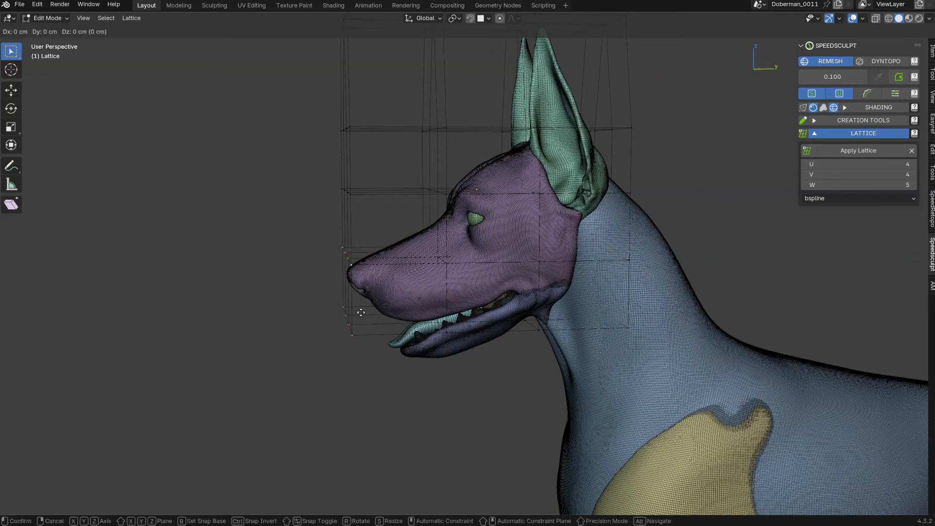
key("y")
left_click(319, 331)
key("g")
key("z")
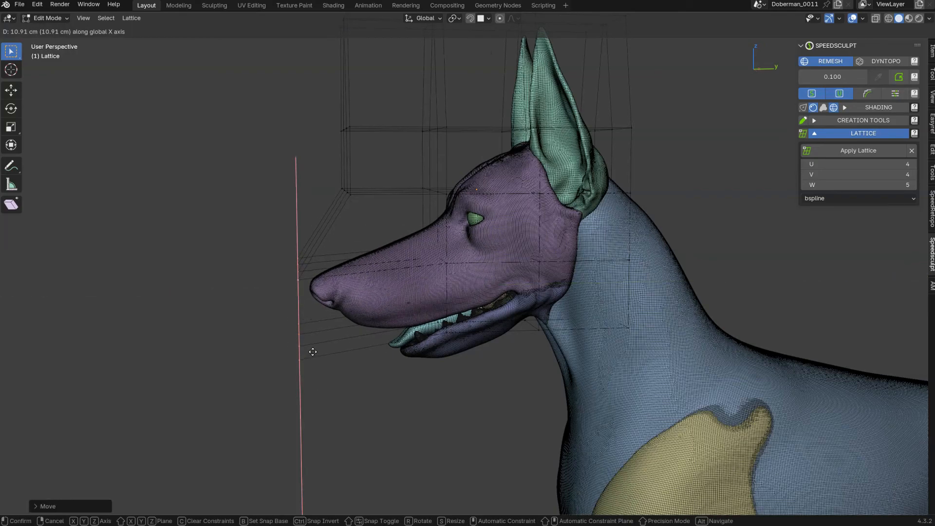
left_click(313, 355)
middle_click_drag(312, 356, 426, 273)
key("Tab")
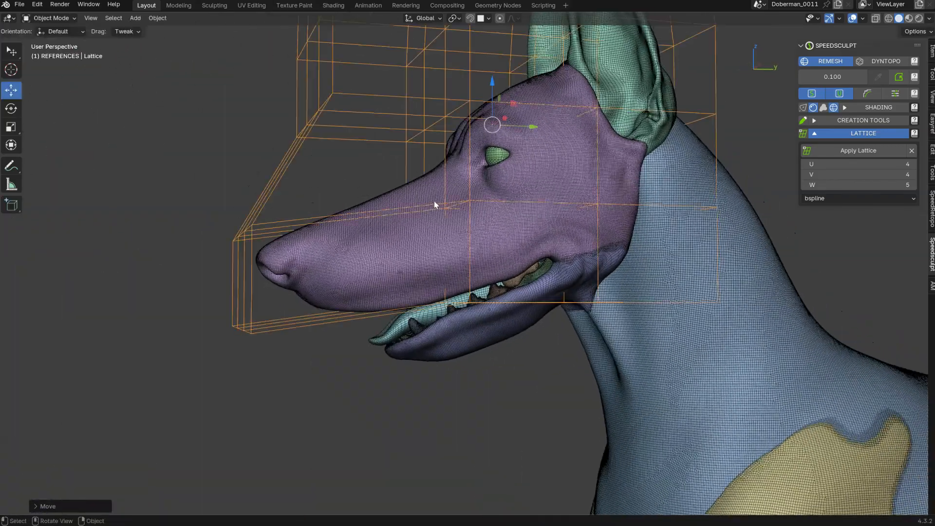
Add a lattice mask to the head, paint it over the front of the muzzle on both sides, and validate it
middle_click_drag(387, 216, 419, 244)
left_click(394, 287)
middle_click_drag(395, 287, 442, 230)
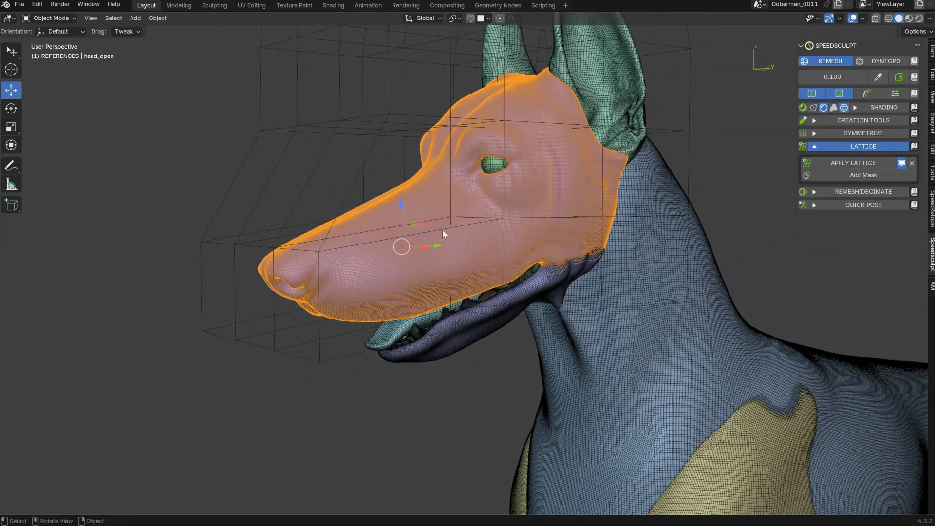
left_click(867, 179)
middle_click_drag(370, 244, 313, 244)
mouse_move(303, 234)
left_mouse_down()
mouse_move(336, 253)
mouse_move(375, 253)
mouse_move(394, 273)
mouse_move(351, 210)
mouse_move(376, 249)
left_mouse_up()
mouse_move(273, 234)
middle_mouse_down()
mouse_move(459, 226)
mouse_move(482, 253)
middle_mouse_up()
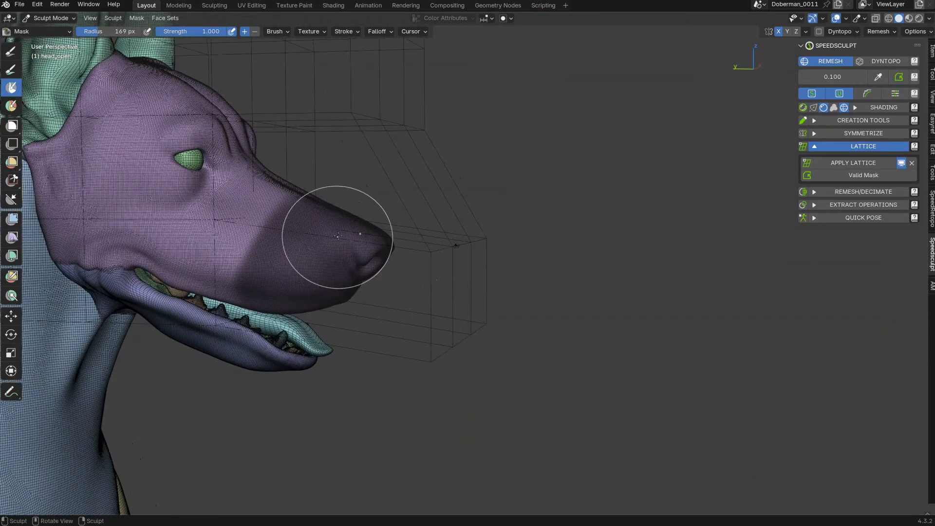
mouse_move(446, 215)
middle_mouse_down()
mouse_move(437, 237)
mouse_move(391, 234)
middle_mouse_up()
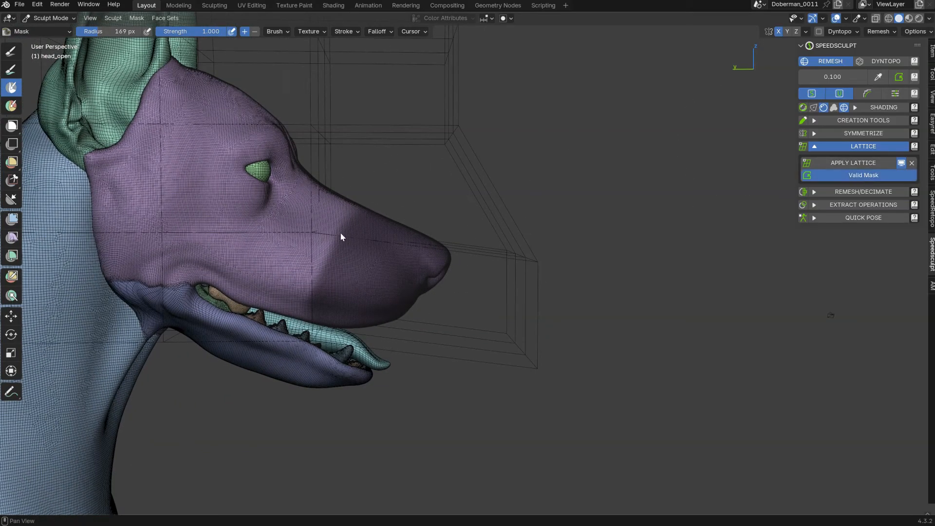
Smooth the head's lattice mask to soften the transition along the muzzle
middle_click_drag(471, 235, 453, 261)
middle_click_drag(328, 285, 286, 192, "ctrl")
middle_click_drag(351, 197, 420, 201, "ctrl")
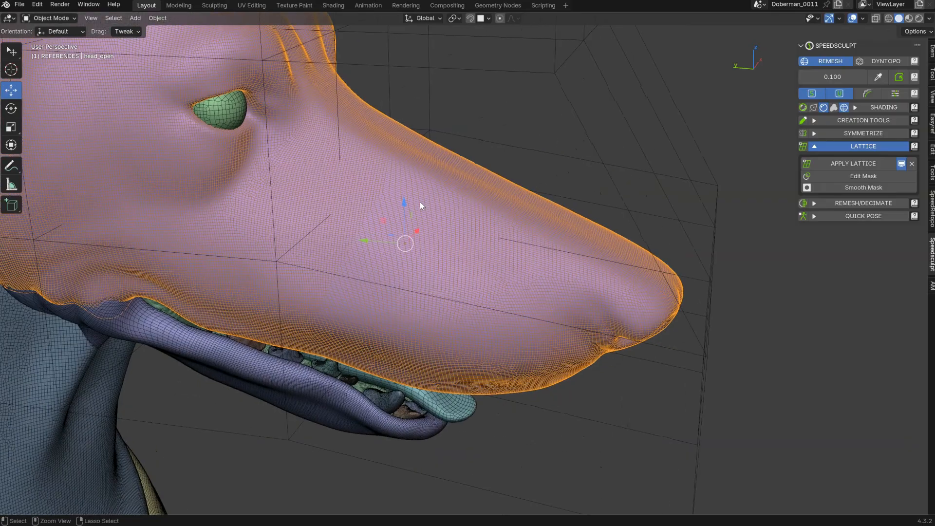
left_click(841, 188)
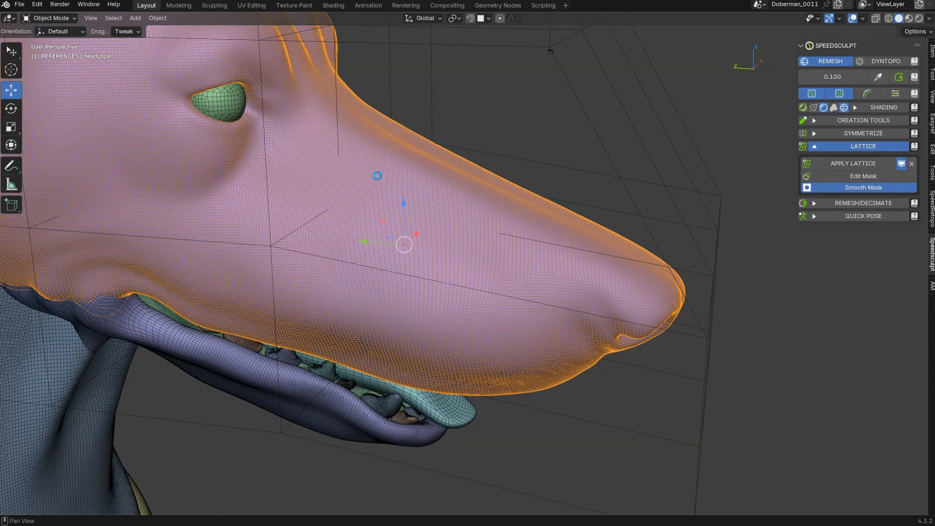
middle_click_drag(326, 236, 352, 217, "shift")
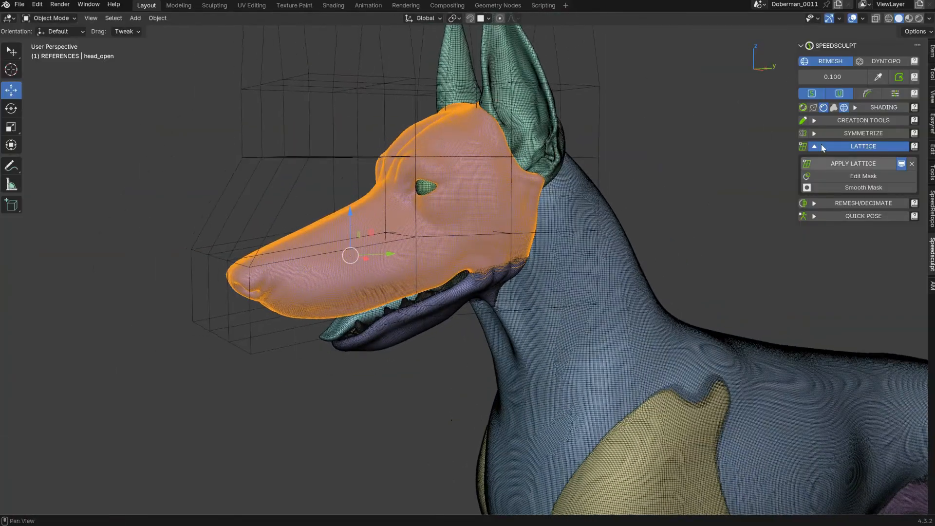
Remove the lattice from the head and connect the head back to the same lattice
left_click(912, 164)
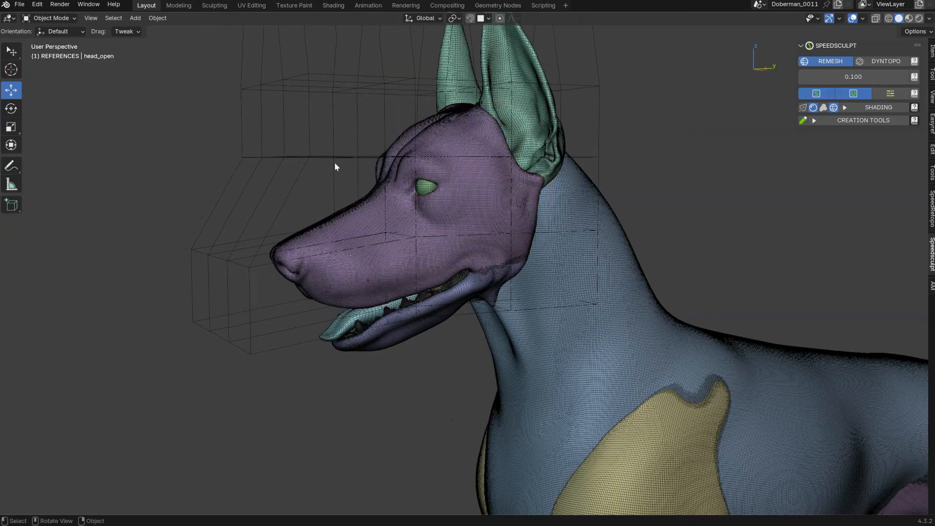
left_click(344, 232)
left_click(332, 157, "shift")
left_click(861, 179)
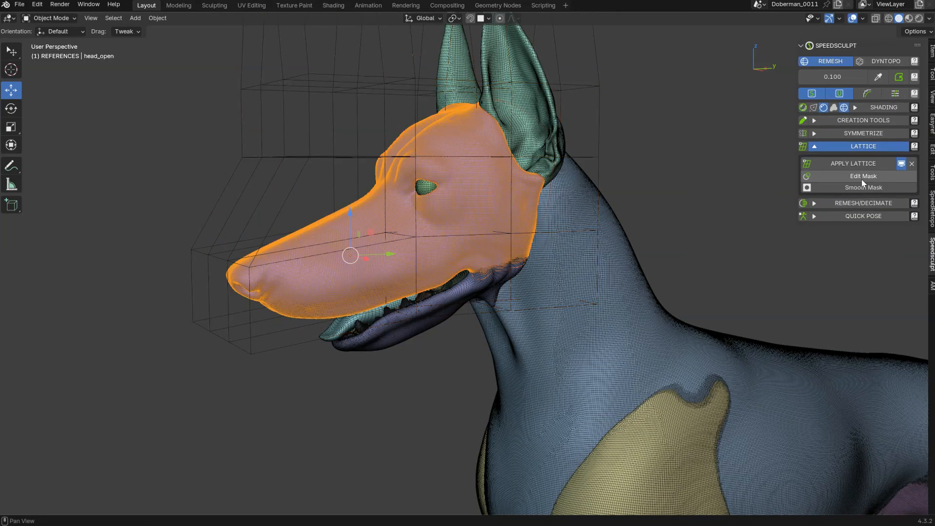
Apply the lattice to the head and ears together, and delete the remaining lattice object
middle_click_drag(284, 259, 436, 211)
left_click(518, 162, "shift")
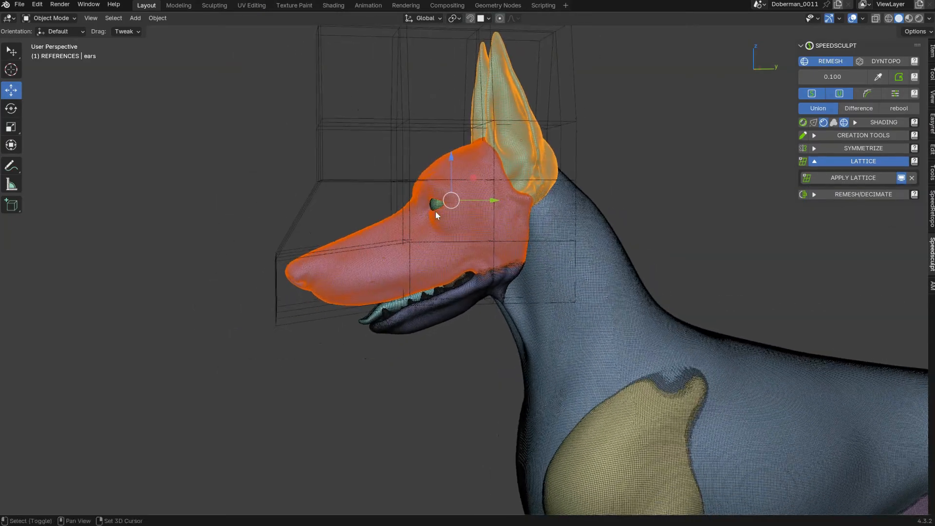
left_click(853, 176)
middle_click_drag(492, 204, 543, 168)
left_click(594, 177)
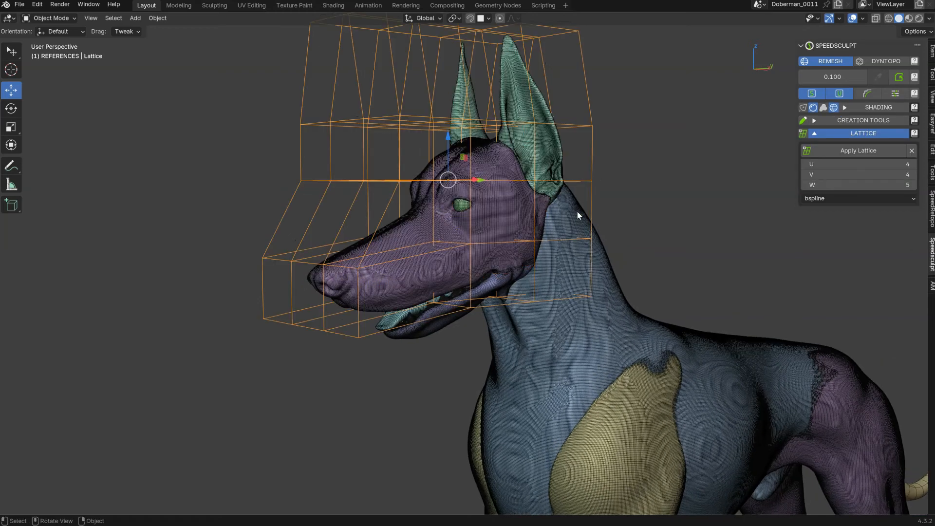
key("Delete")
left_click(507, 182)
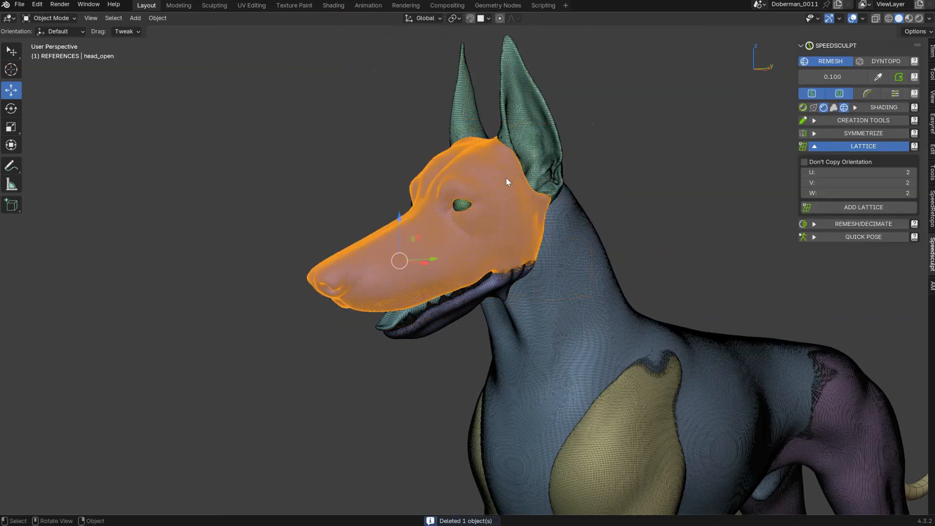
left_click(535, 156)
left_click(439, 229)
middle_click_drag(439, 229, 398, 283)
Add a Remesh to the ears and display the mesh wireframe
middle_click_drag(607, 92, 392, 249)
left_click(564, 236)
key("shift+z")
left_click(403, 241)
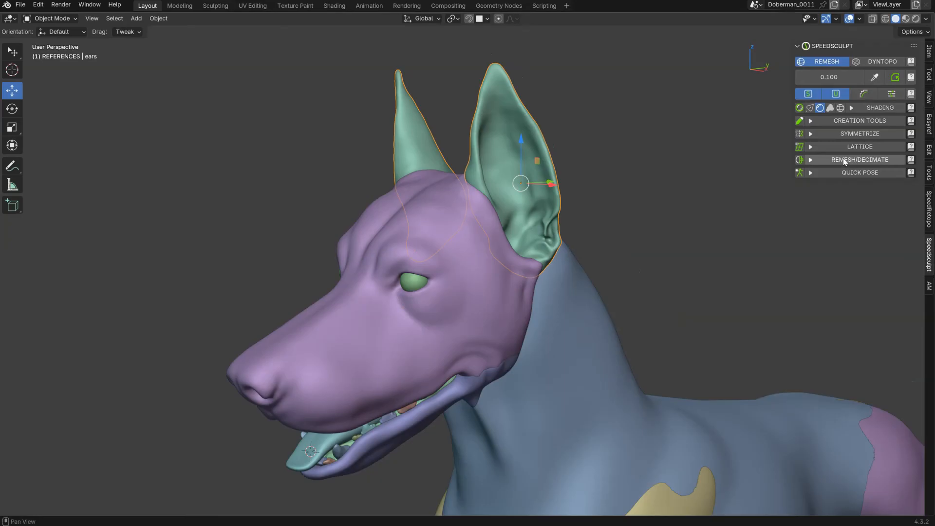
left_click(845, 160)
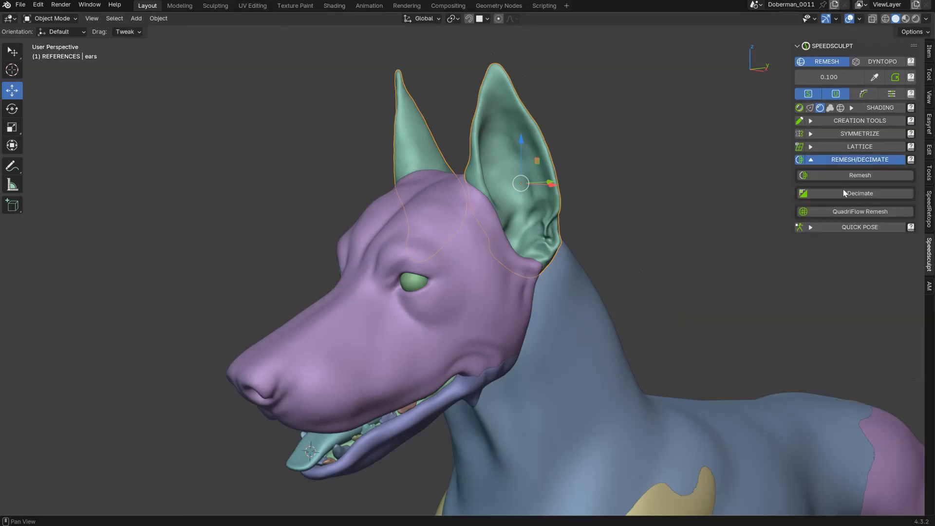
left_click(846, 174)
mouse_move(509, 193)
middle_mouse_down()
mouse_move(532, 188)
mouse_move(507, 191)
mouse_move(507, 235)
mouse_move(505, 217)
mouse_move(532, 197)
middle_mouse_up()
key("z")
left_click(471, 227)
scroll(540, 162, "up", 3)
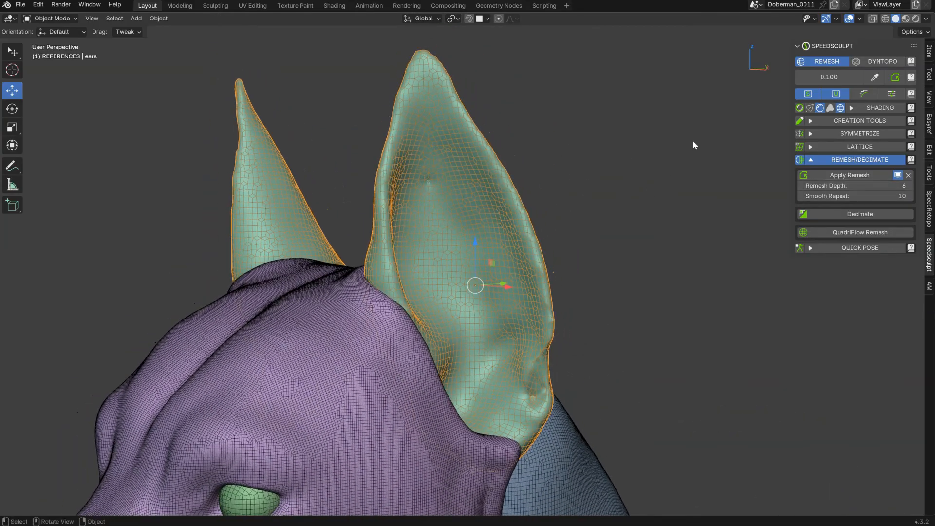
Compare the ears with the remesh preview off and on, and examine their Remesh, Mirror and Smooth modifiers
left_click(899, 176)
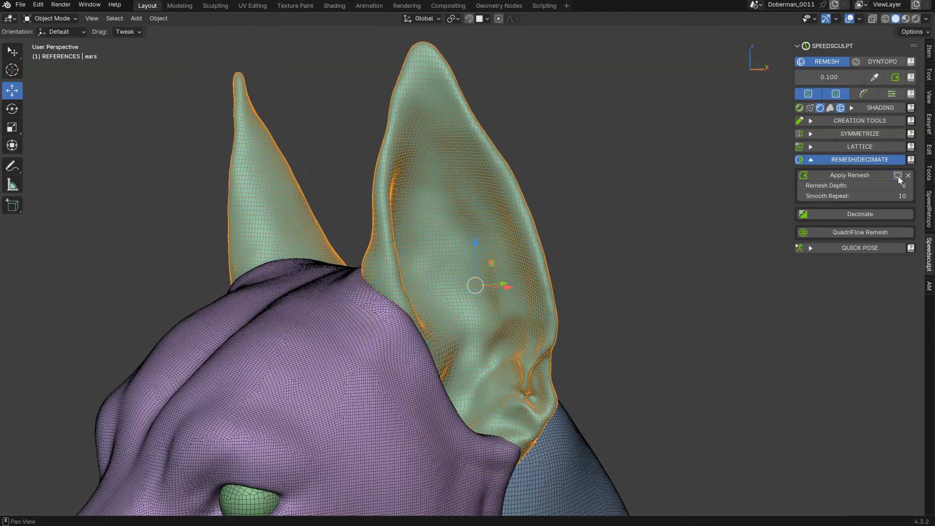
left_click(898, 175)
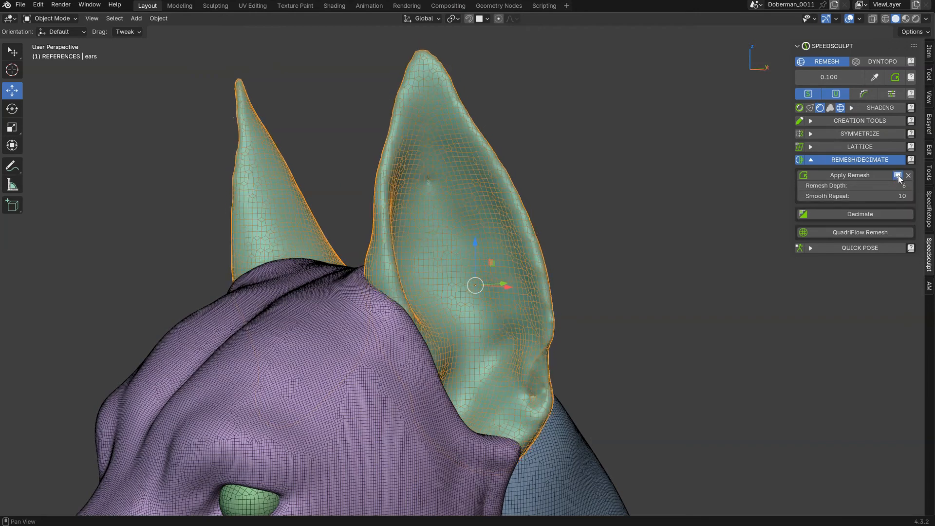
key("n")
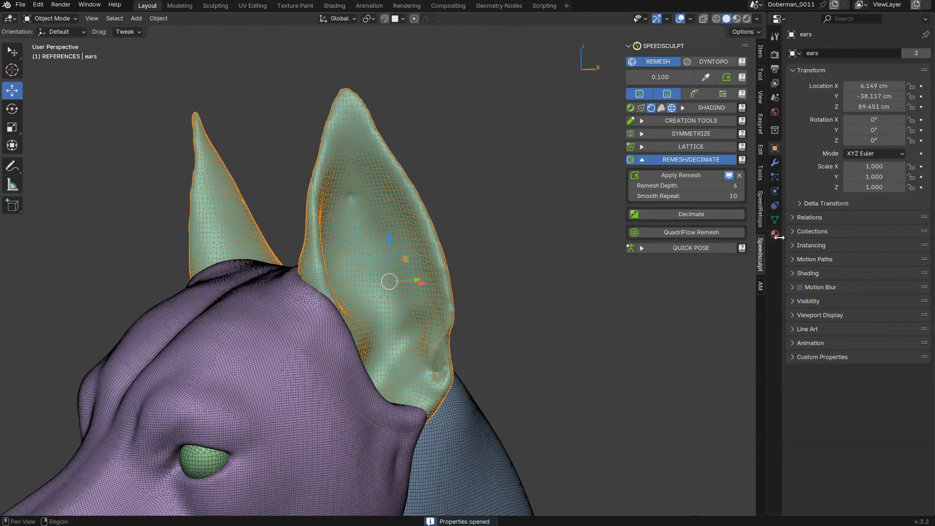
left_click(775, 162)
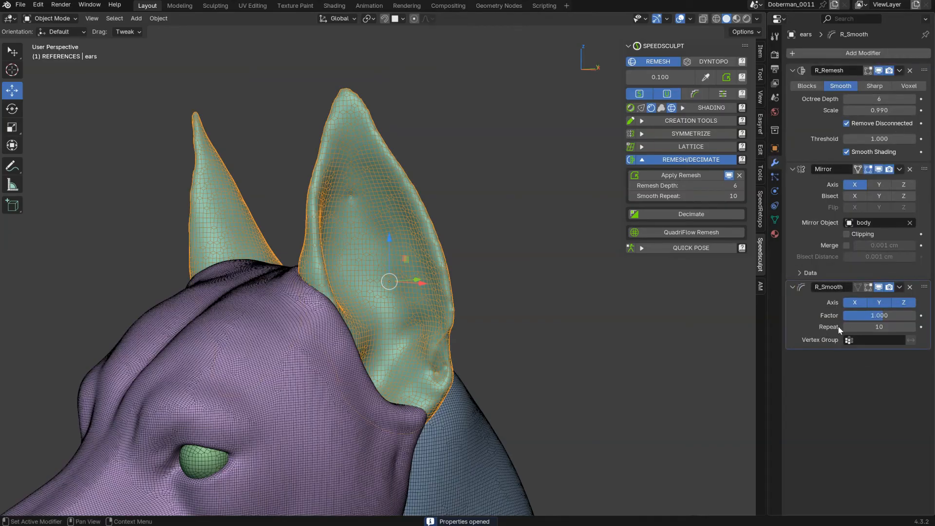
key("n")
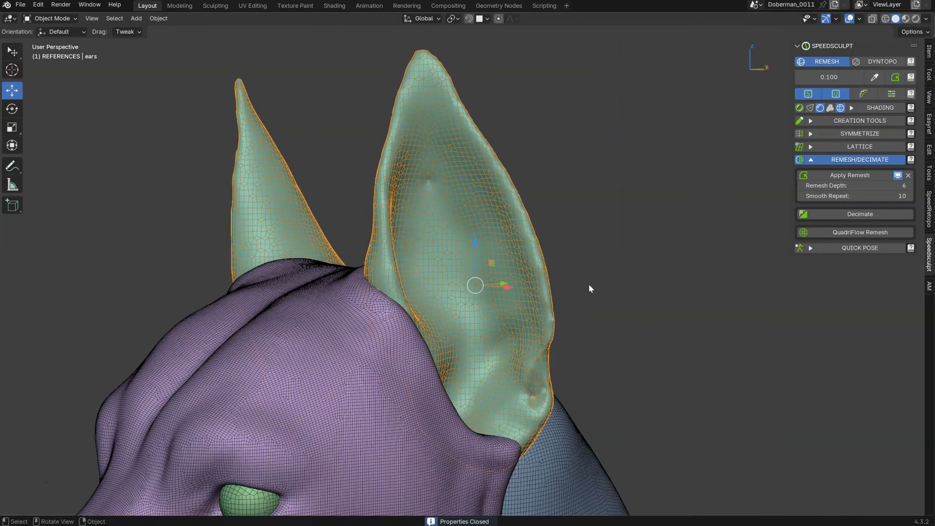
middle_click_drag(581, 253, 600, 241, "shift")
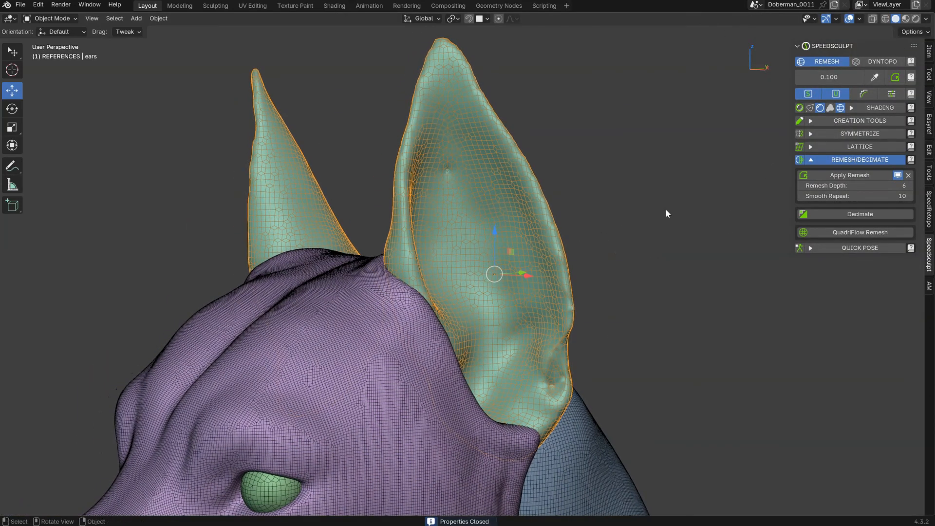
Try a Remesh Depth of 4 on the ears, and raise it to 8
left_click(850, 185)
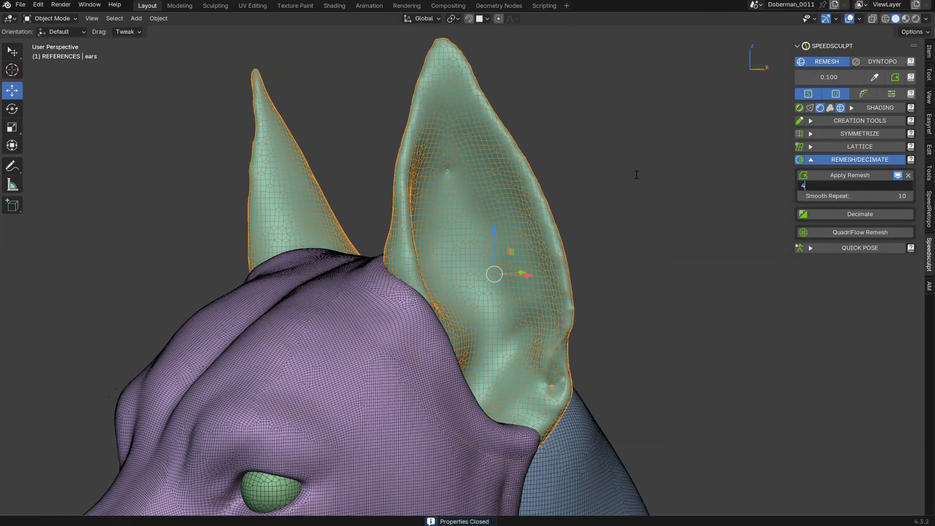
key("Return")
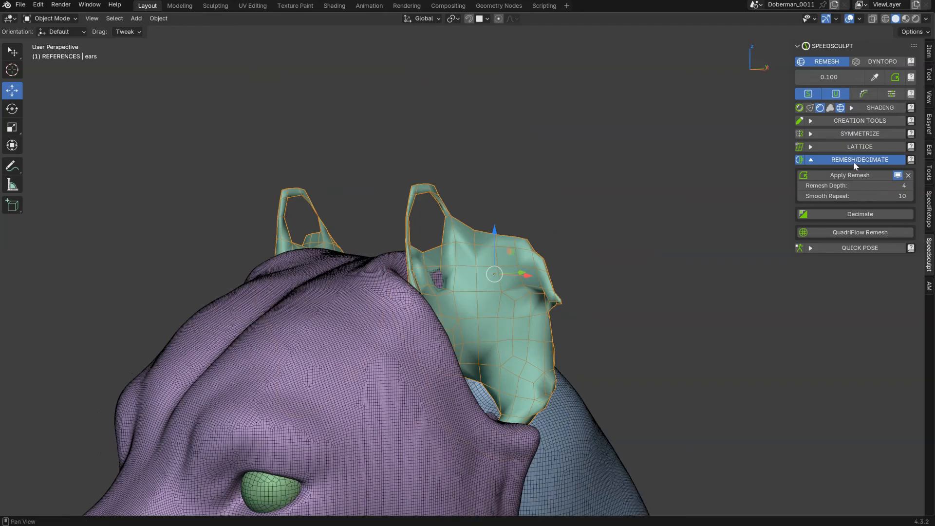
left_click(872, 186)
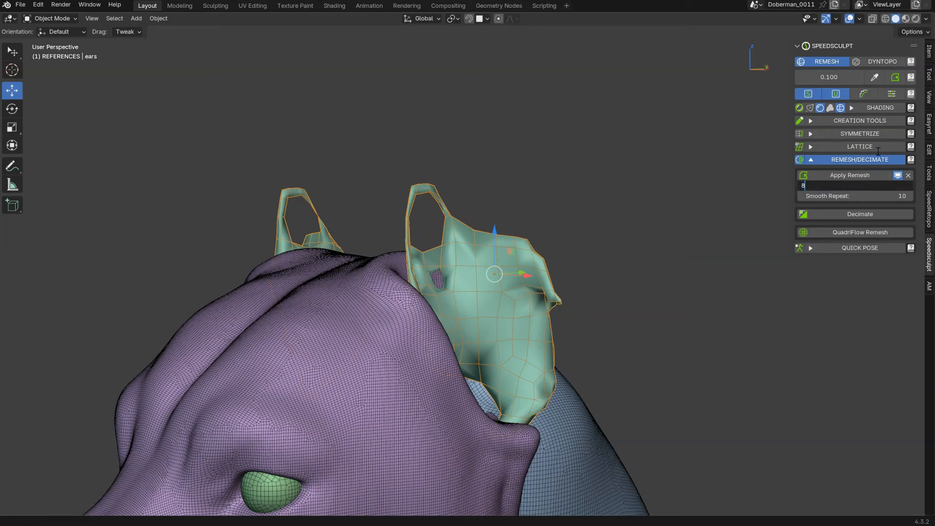
key("Return")
middle_click_drag(521, 184, 562, 228)
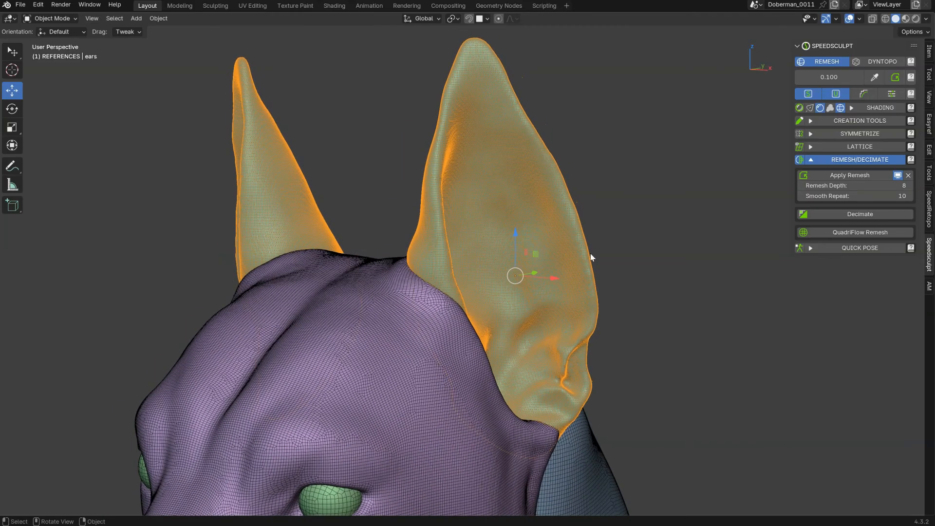
scroll(502, 253, "up", 5)
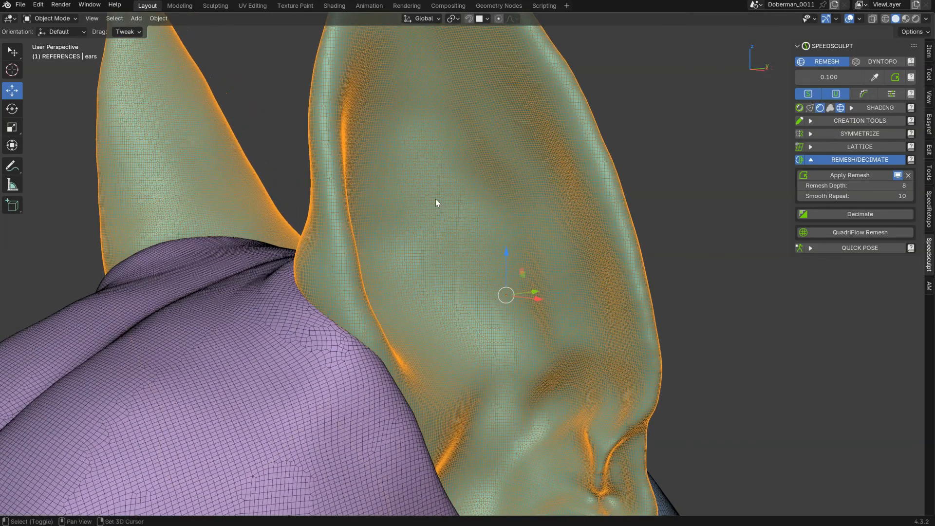
scroll(436, 199, "up", 3)
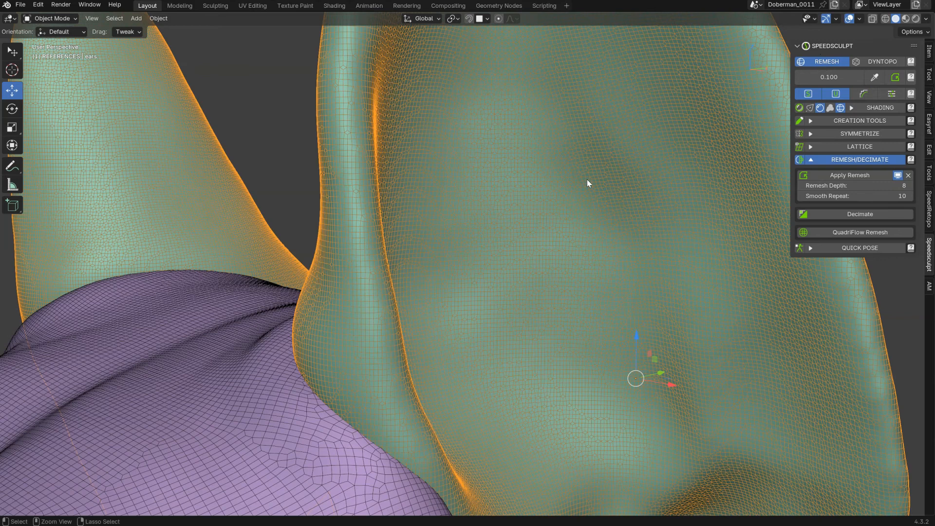
scroll(587, 179, "down", 5)
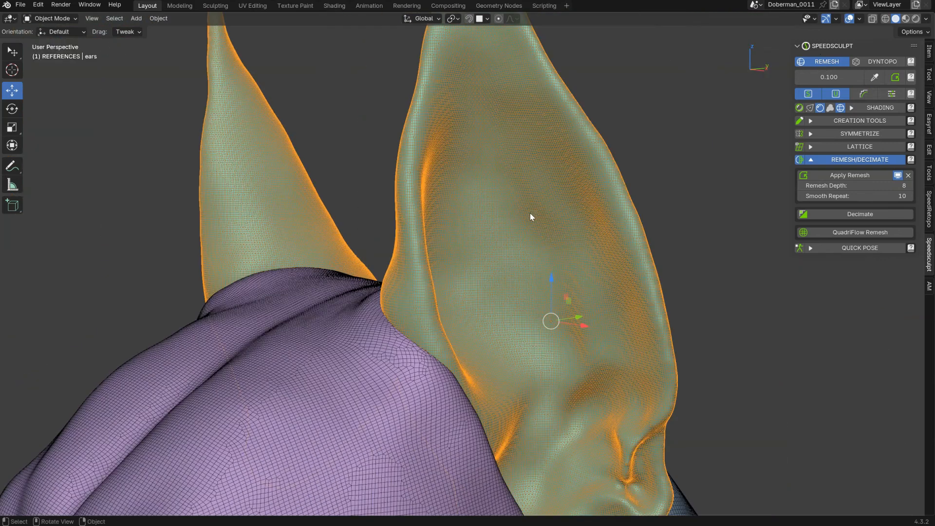
Toggle the ears' remesh preview off and on to compare the original and remeshed densities up close
left_click(898, 174)
left_click(846, 175)
scroll(615, 173, "up", 3)
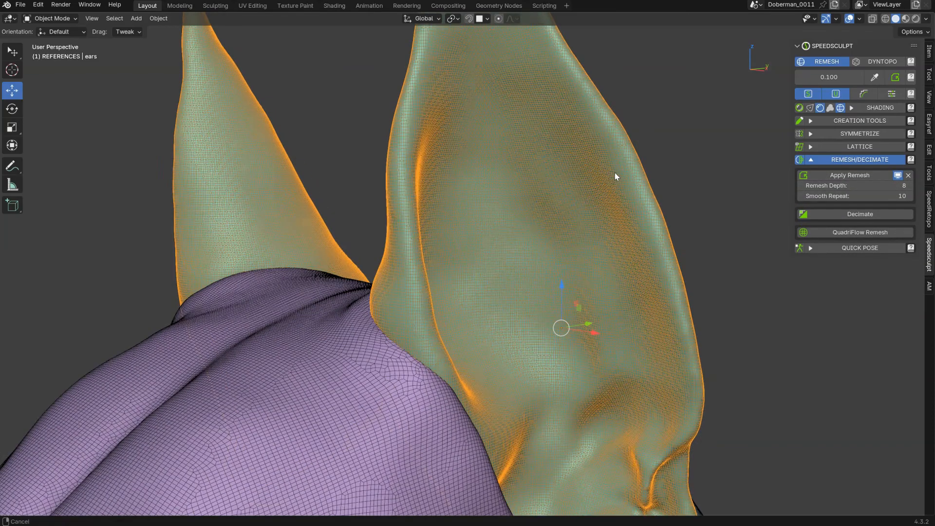
scroll(558, 197, "up", 3)
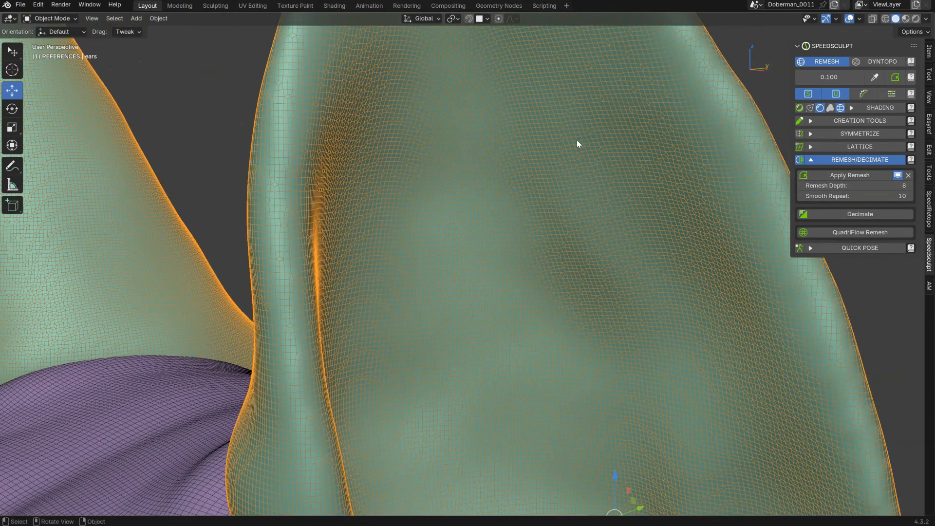
left_click(897, 175)
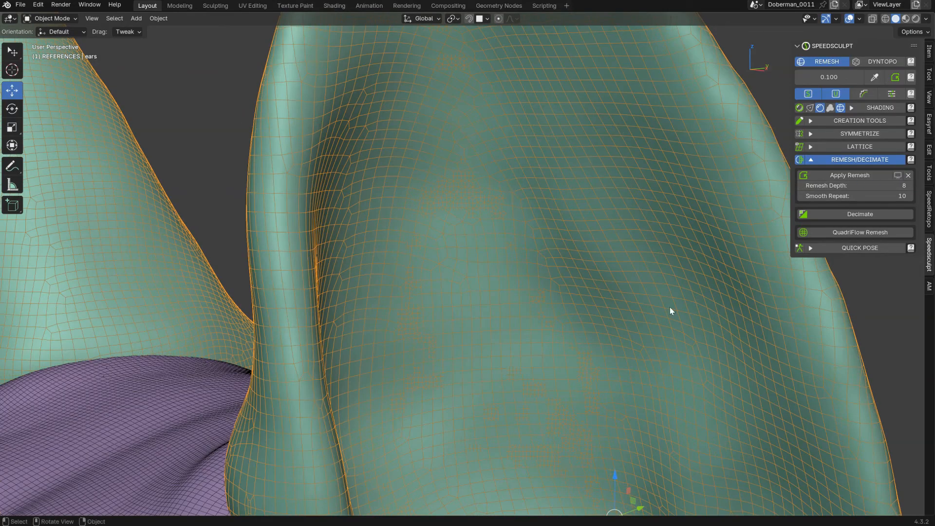
left_click(898, 175)
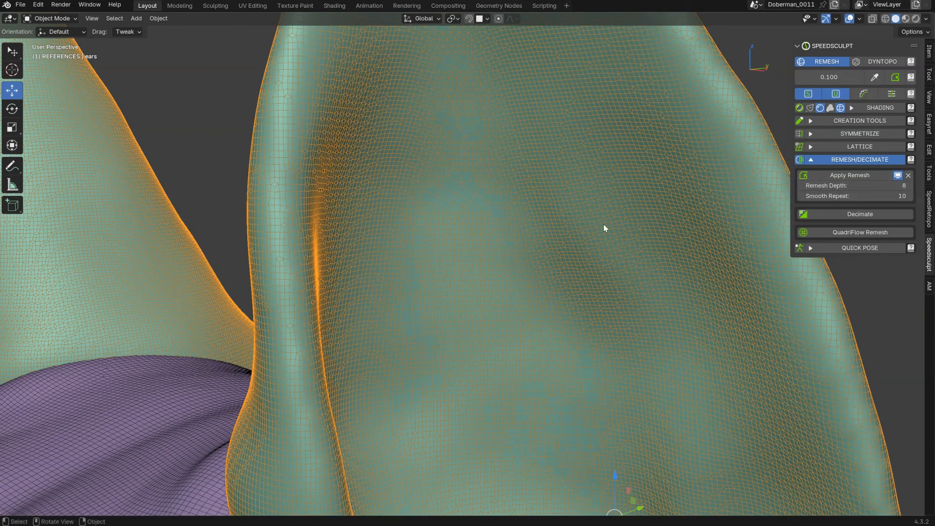
scroll(495, 277, "down", 5)
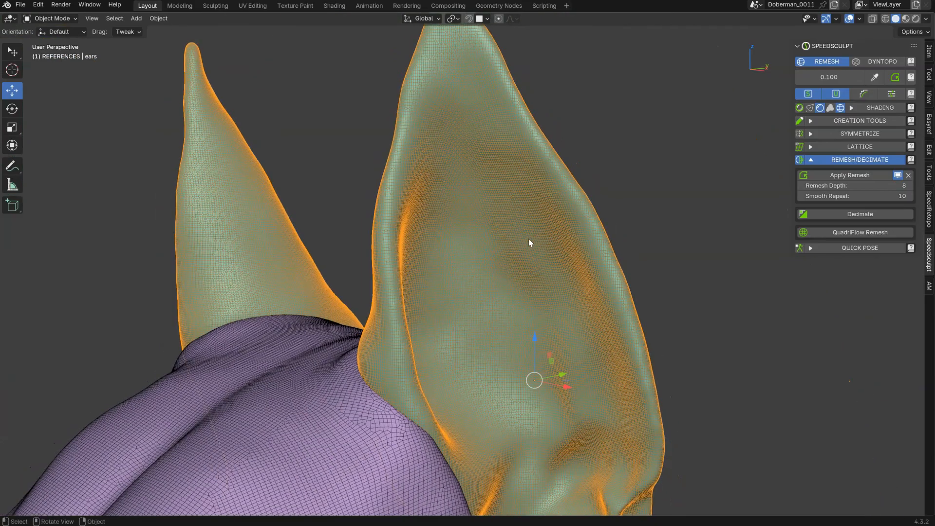
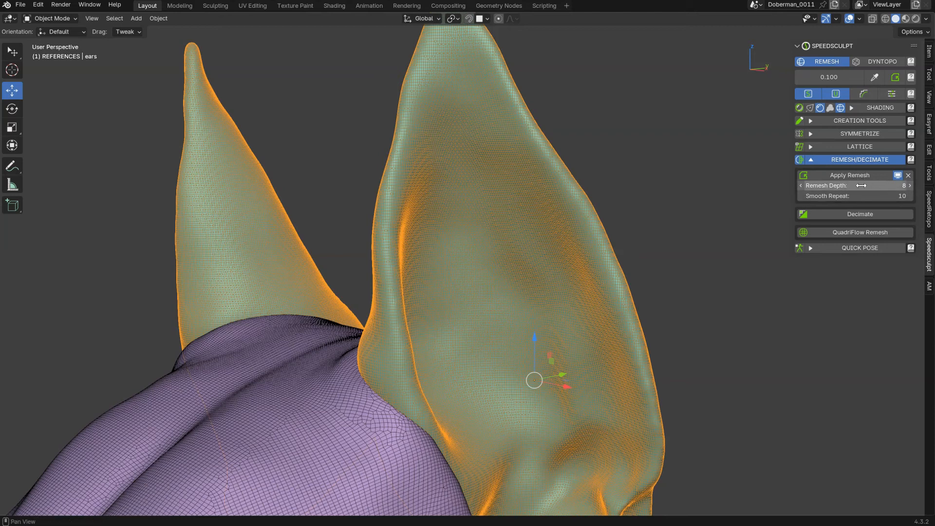
Try Smooth Repeat values of 0, 20 and 10 on the ears' remesh, and remove the Remesh
scroll(511, 214, "up", 2)
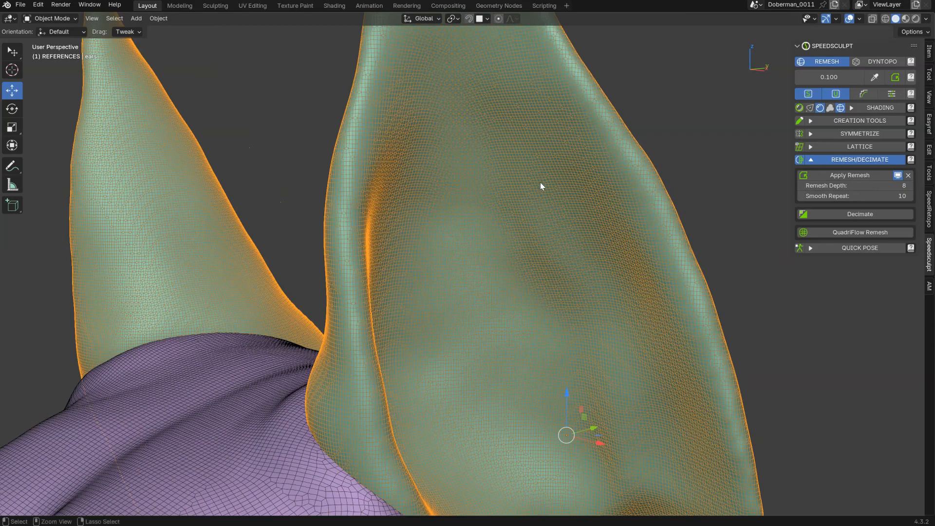
left_click(851, 196)
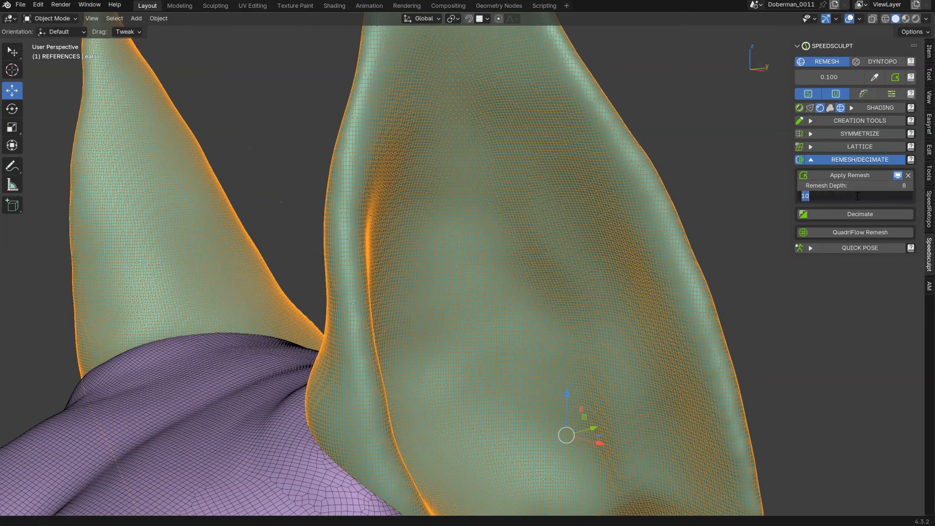
type("0")
key("Return")
left_click(857, 196)
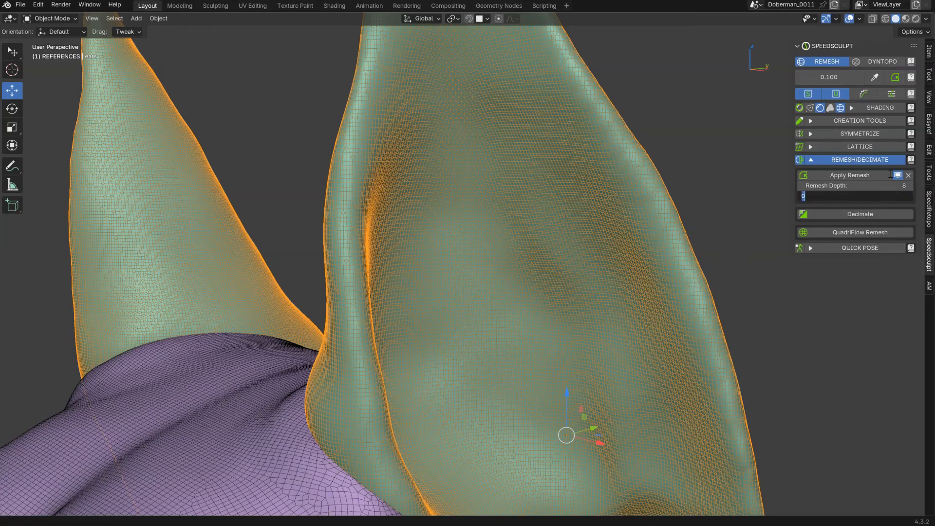
type("20")
key("Return")
middle_click_drag(504, 297, 501, 218)
left_click(867, 196)
type("10")
key("Return")
middle_click_drag(515, 261, 546, 250)
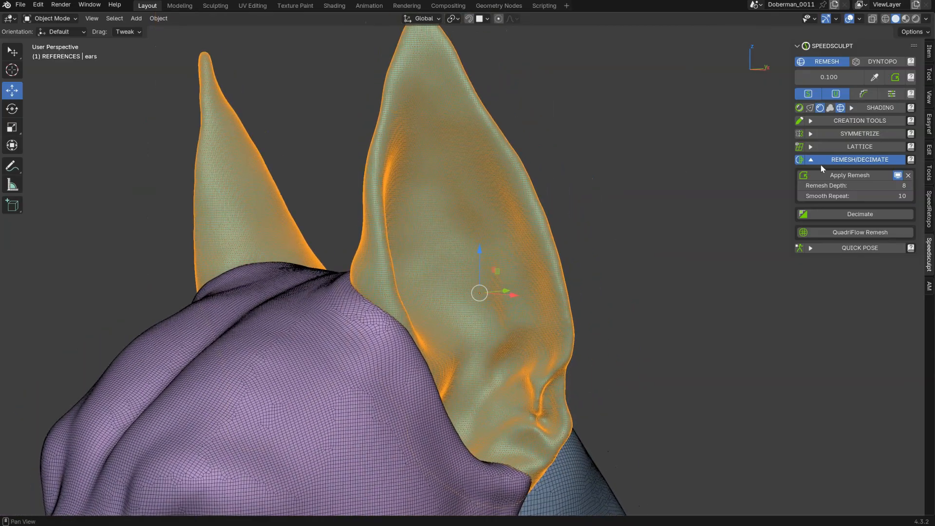
left_click(909, 175)
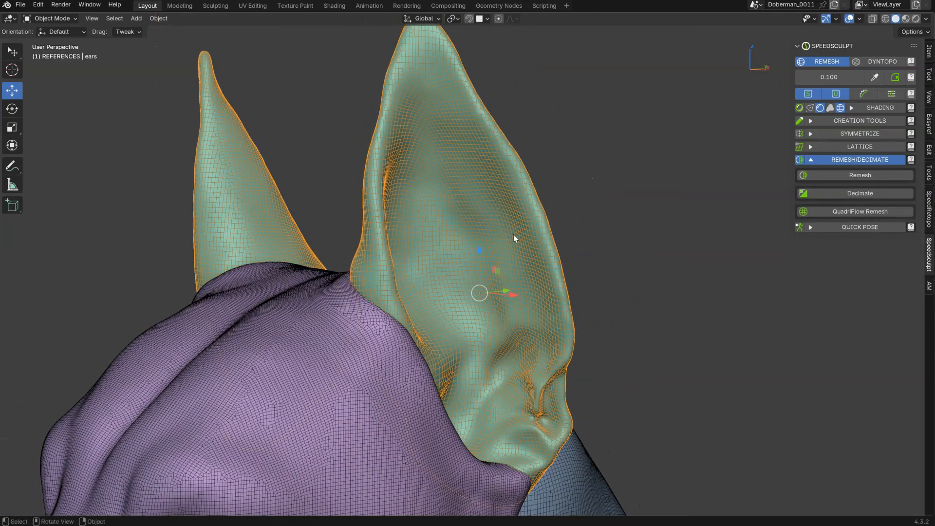
Add a Decimate to the ears and set its ratio to 0.5
left_click(850, 195)
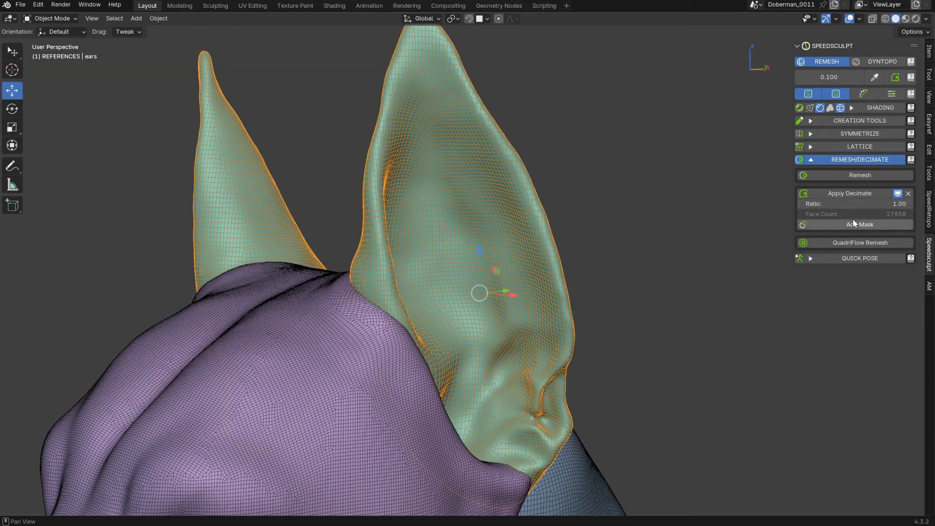
key("shift+n")
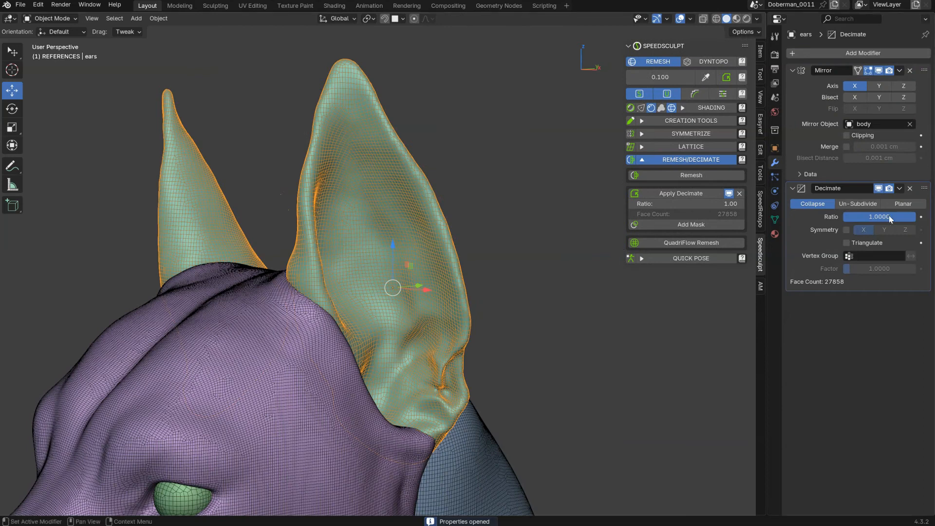
key("shift+n")
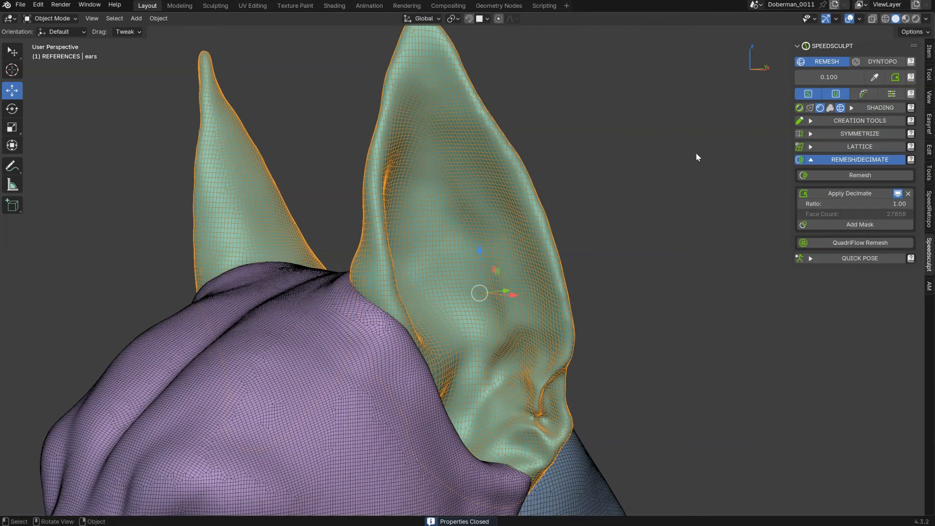
scroll(536, 181, "up", 2)
middle_click_drag(533, 180, 539, 210, "shift")
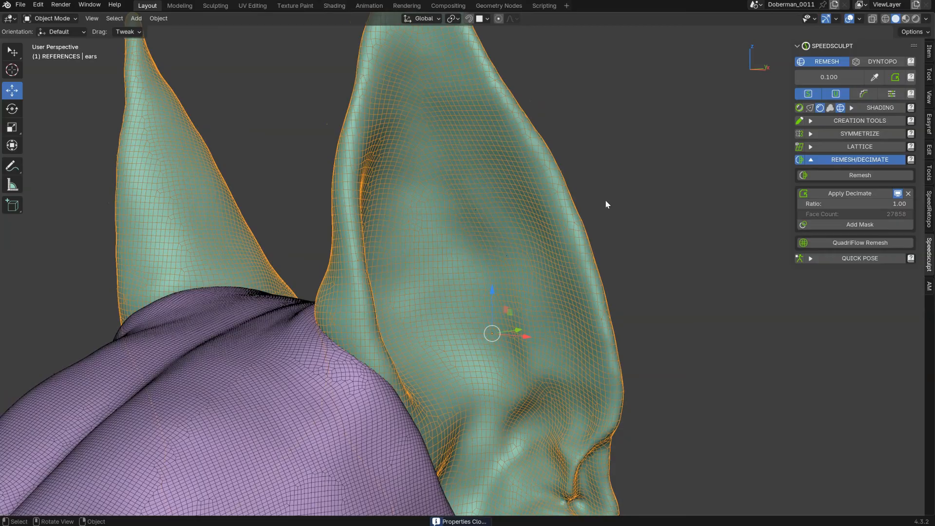
left_click(854, 204)
type(".5")
key("Return")
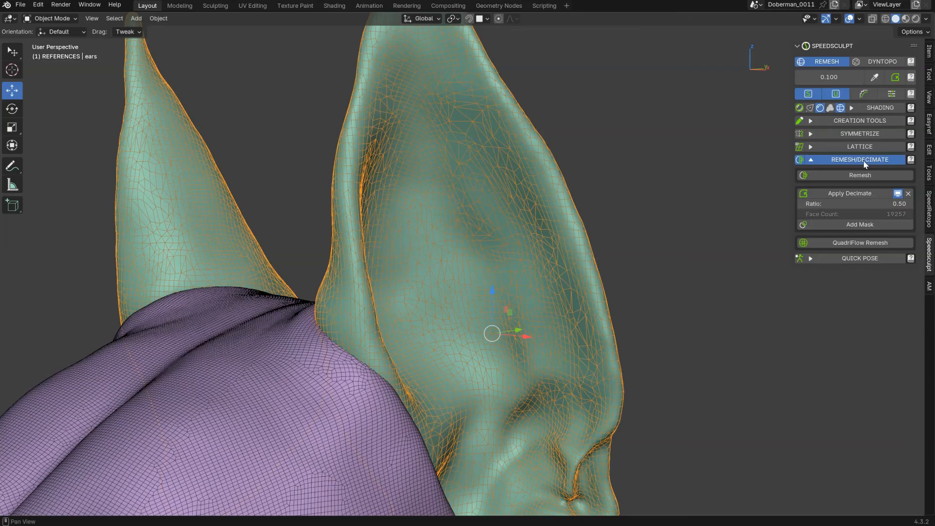
Hide the viewport wireframe on the model and enable the Statistics overlay
middle_click_drag(560, 321, 477, 203, "shift")
scroll(528, 270, "up", 3)
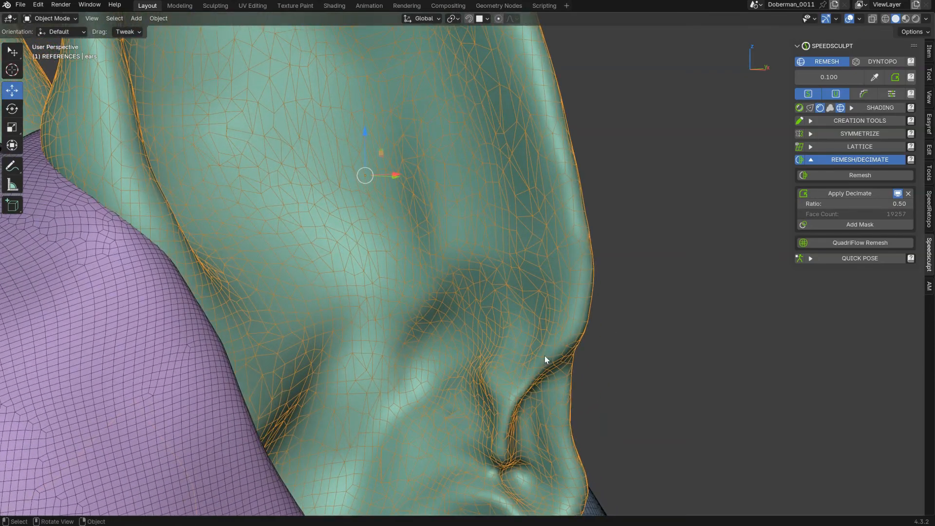
middle_click_drag(505, 430, 483, 213)
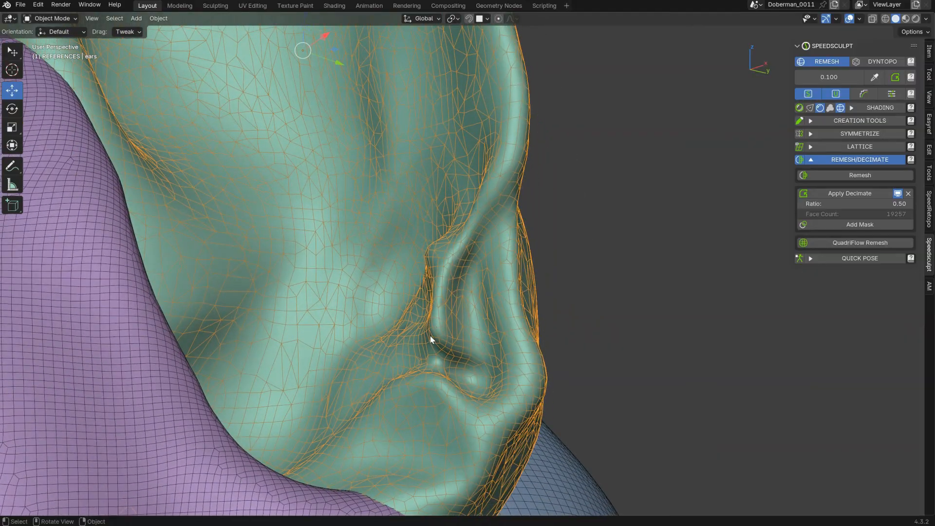
scroll(534, 277, "down", 3)
mouse_move(440, 250)
middle_mouse_down()
mouse_move(451, 287)
mouse_move(443, 268)
middle_mouse_up()
key("z")
left_click(385, 320)
middle_click_drag(427, 196, 453, 201)
left_click(860, 19)
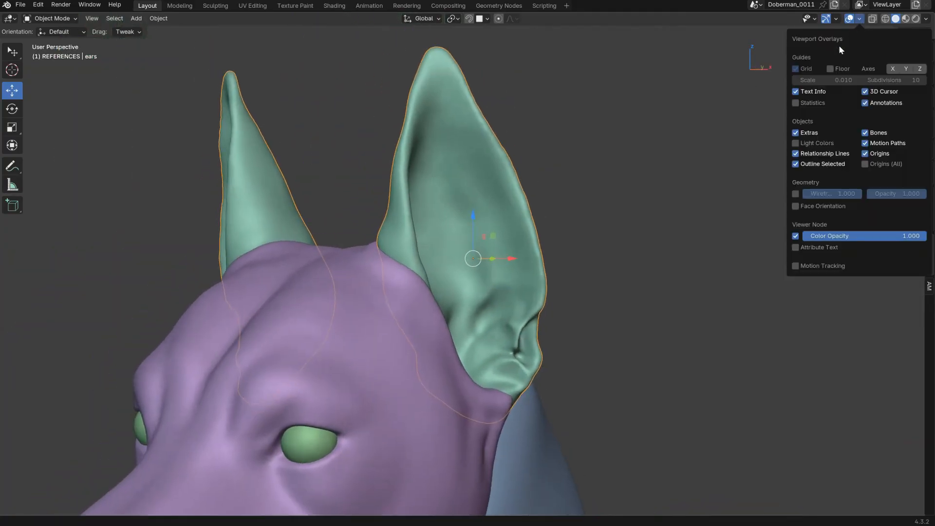
left_click(794, 107)
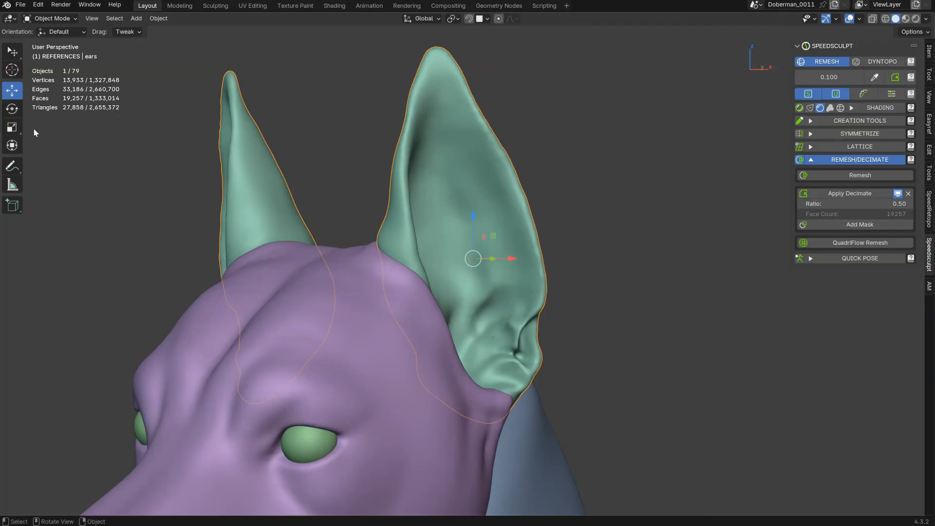
Compare the ears' statistics with the Decimate preview off and on, and set its ratio to 0.7
left_click(899, 194)
left_click(899, 194)
left_click(899, 194)
left_click(899, 193)
left_click(903, 203)
key("BackSpace")
type("0.7")
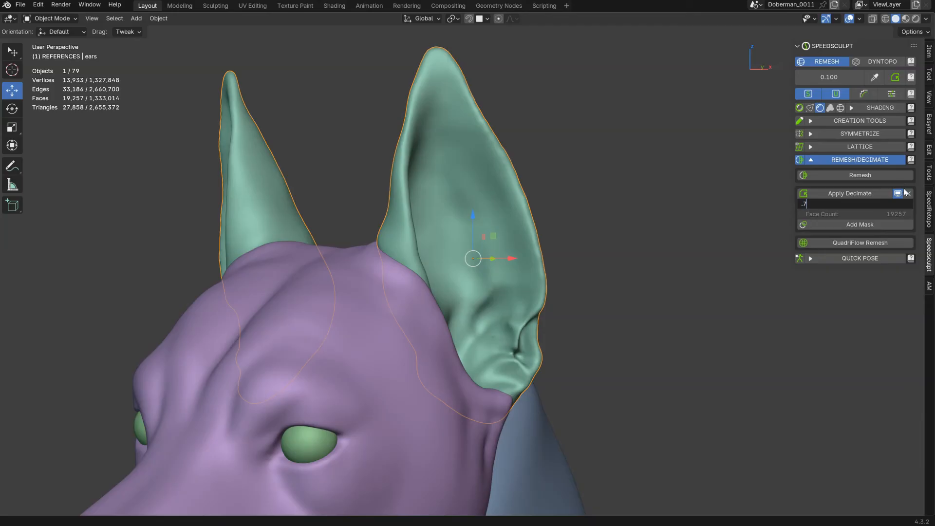
key("Return")
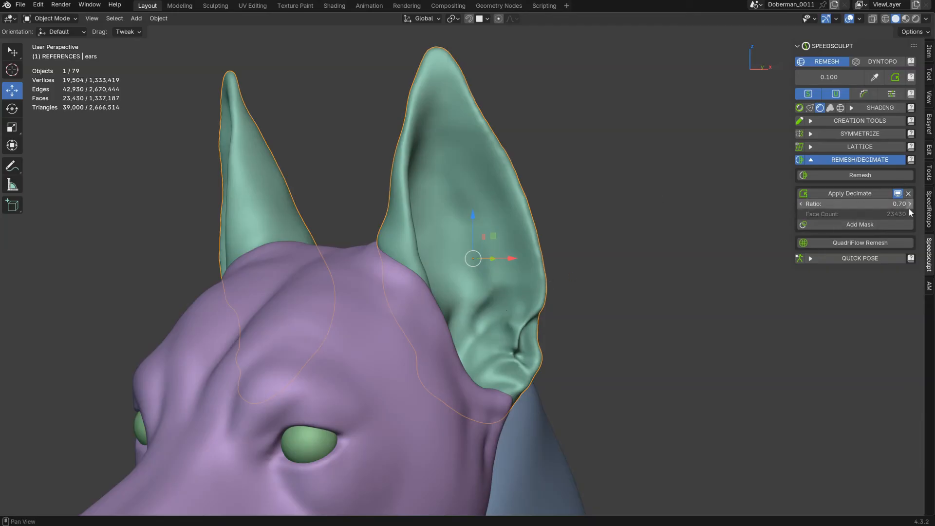
Compare the ears with the 0.7 Decimate preview off and on, and show the wireframe again
left_click(898, 194)
left_click(898, 194)
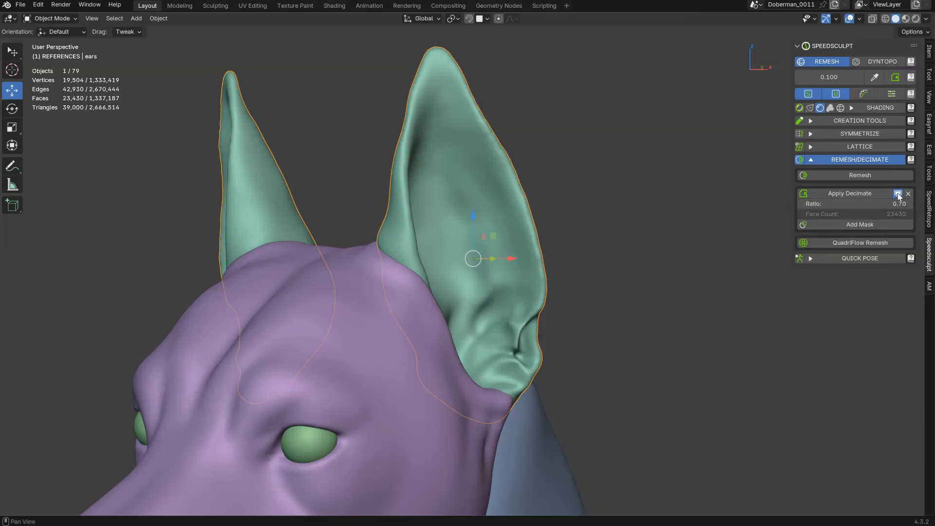
left_click(898, 194)
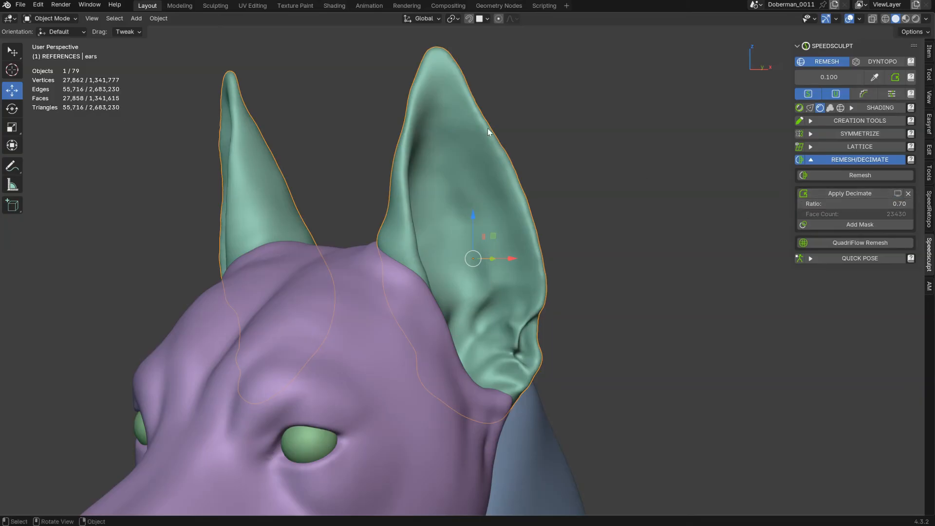
left_click(898, 194)
key("z")
left_click(432, 253)
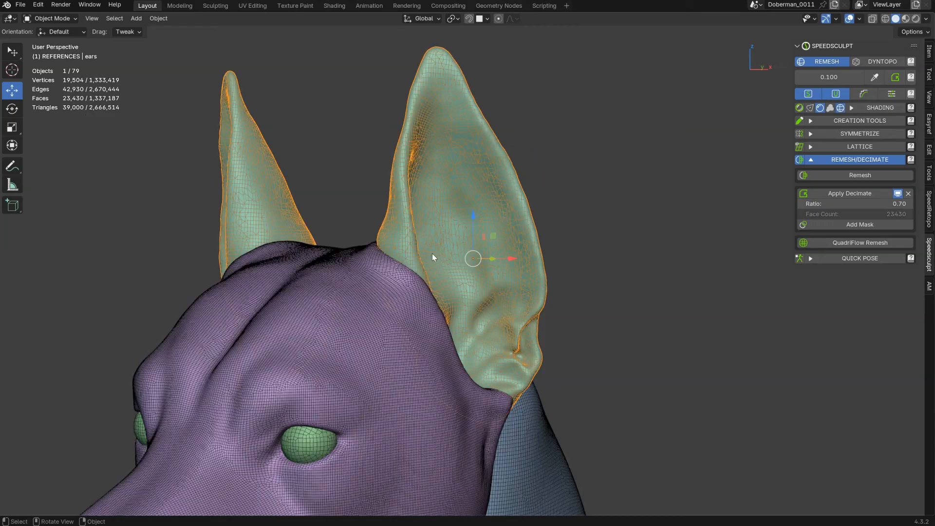
mouse_move(536, 237)
middle_mouse_down("ctrl")
mouse_move(528, 228)
mouse_move(542, 289)
middle_mouse_up("ctrl")
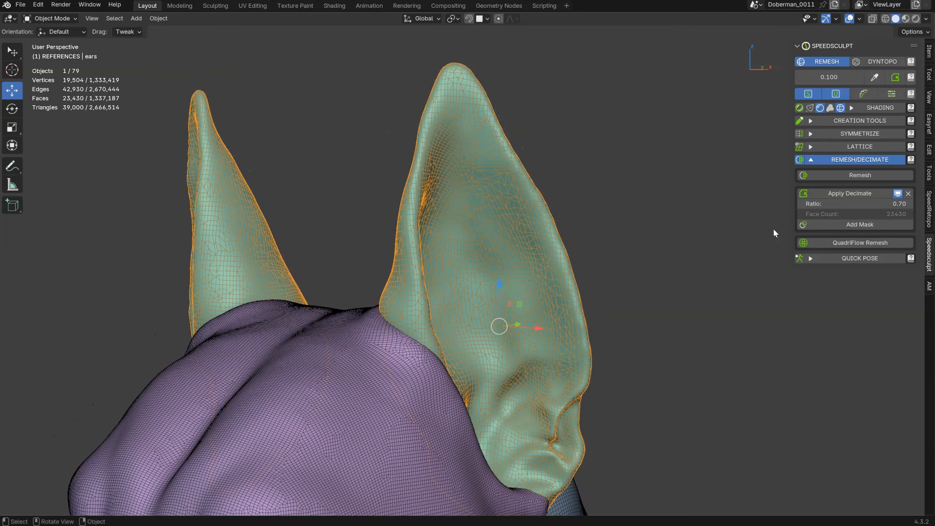
Add a mask to the ears' Decimate, paint it over the upper half of the ears, and validate it
left_click(858, 224)
mouse_move(495, 171)
left_mouse_down()
mouse_move(509, 167)
mouse_move(519, 227)
left_mouse_up()
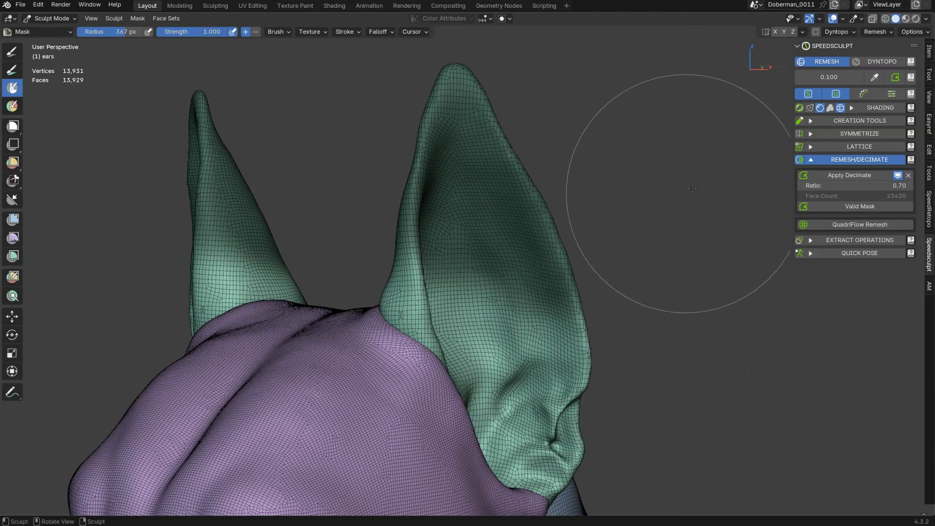
left_click(856, 207)
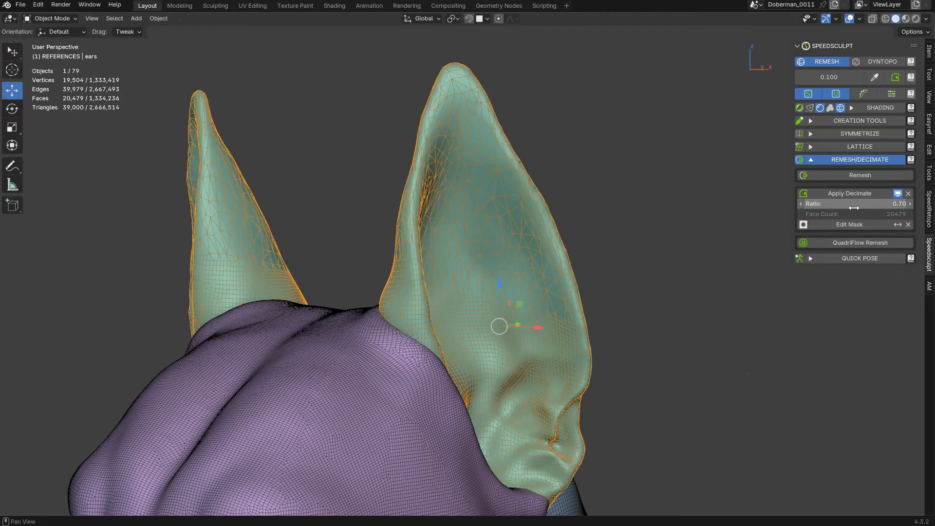
middle_click_drag(501, 275, 460, 229)
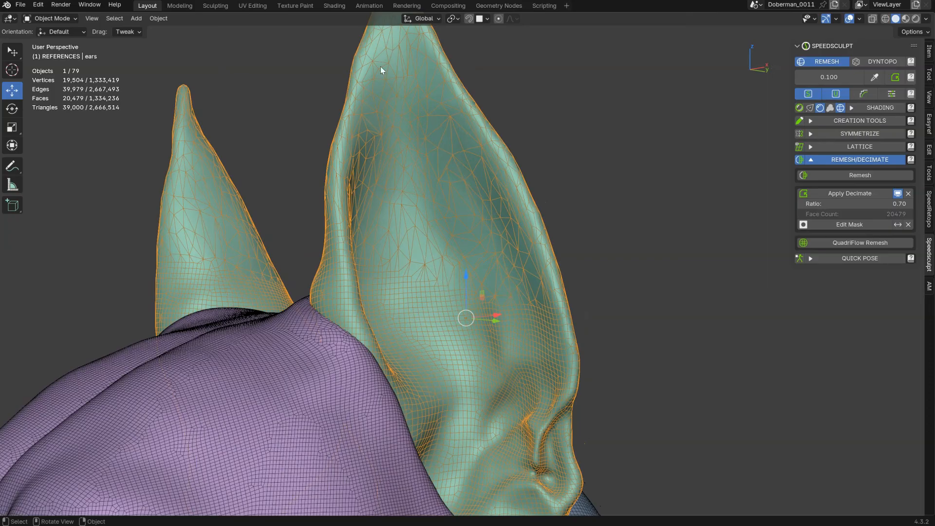
Invert the Decimate mask on the ears to compare the affected areas, and switch the inversion back off
left_click(899, 225)
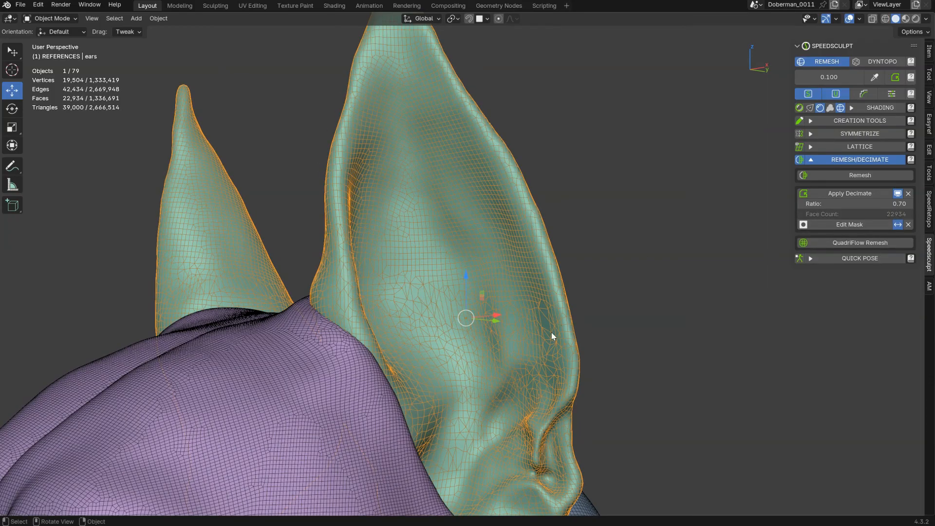
left_click(898, 225)
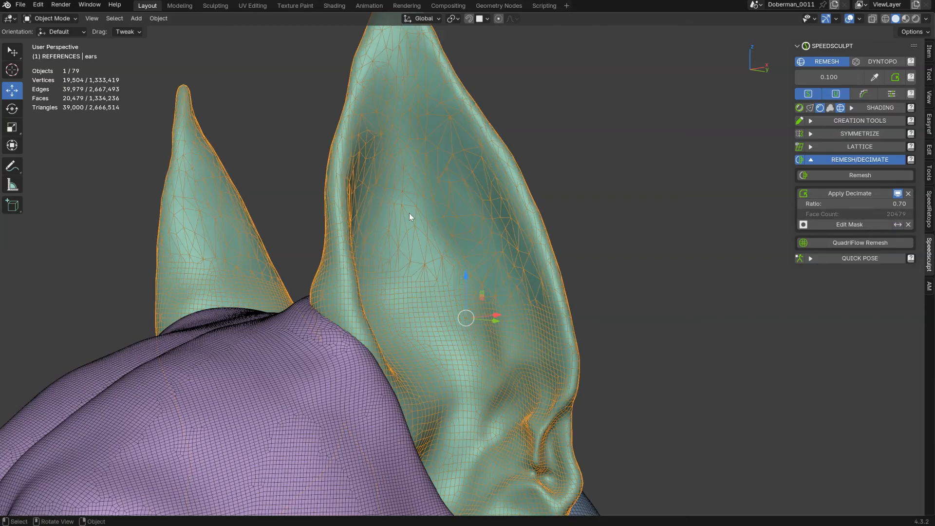
middle_click_drag(406, 216, 425, 227)
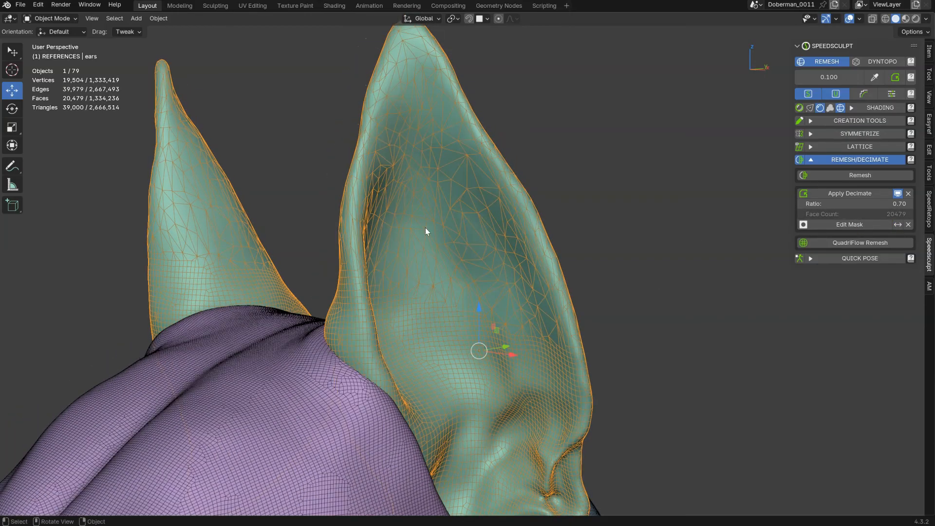
Erase the lower part of the ears' Decimate mask, validate it, and raise the Decimate ratio to 0.82
left_click(829, 224)
mouse_move(534, 368)
left_mouse_down("ctrl")
mouse_move(434, 328)
mouse_move(553, 298)
left_mouse_up("ctrl")
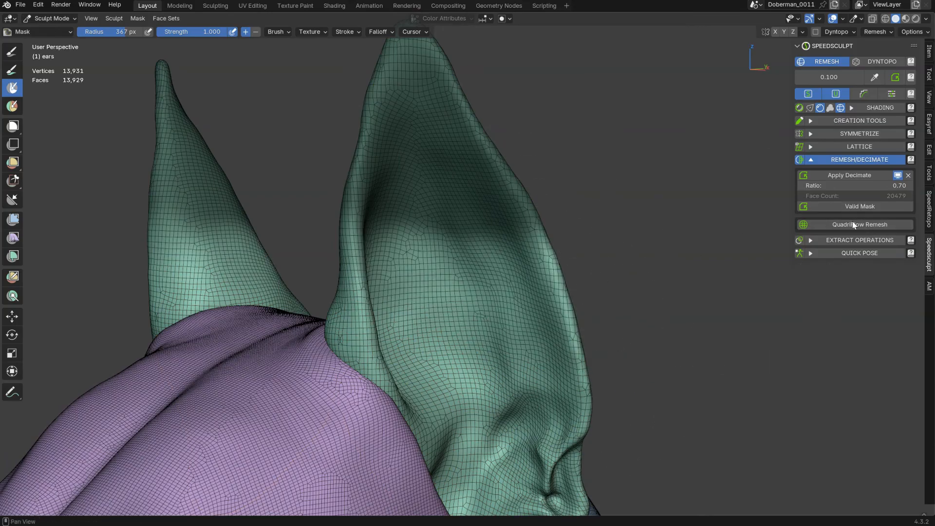
left_click(853, 207)
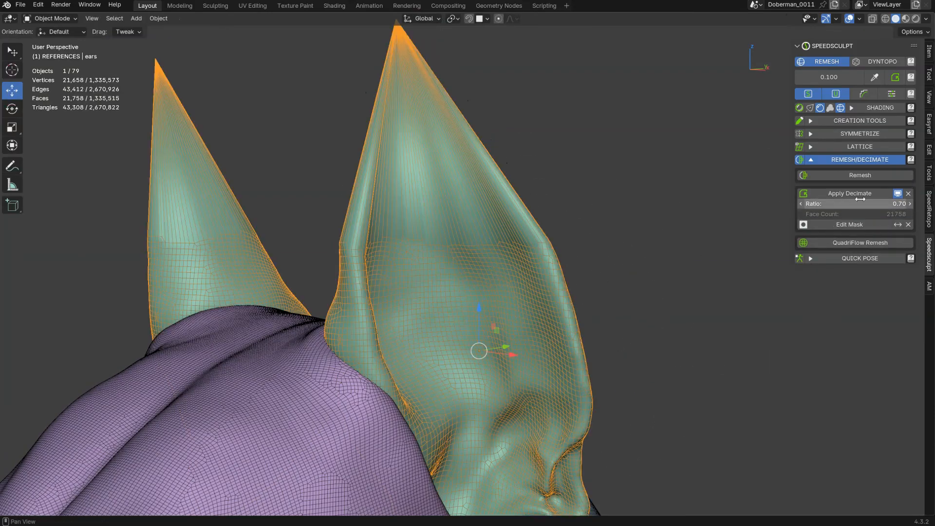
left_click_drag(844, 204, 869, 208)
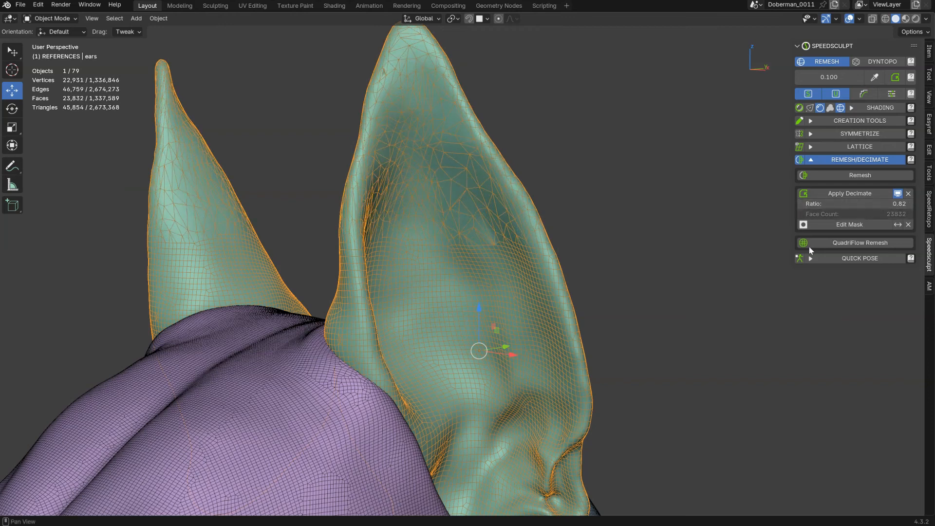
Remove the Decimate from the ears and duplicate them along the Y axis, clear of the head
scroll(505, 233, "down", 5)
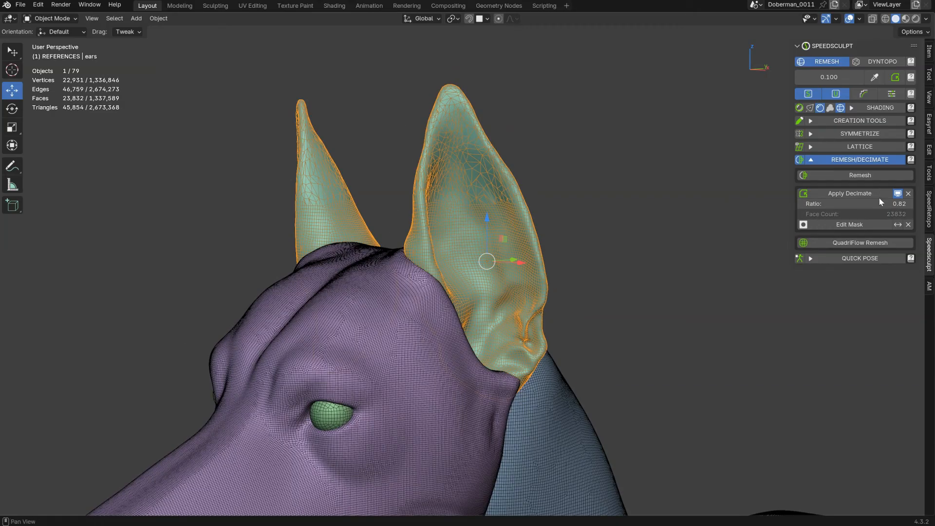
left_click(908, 193)
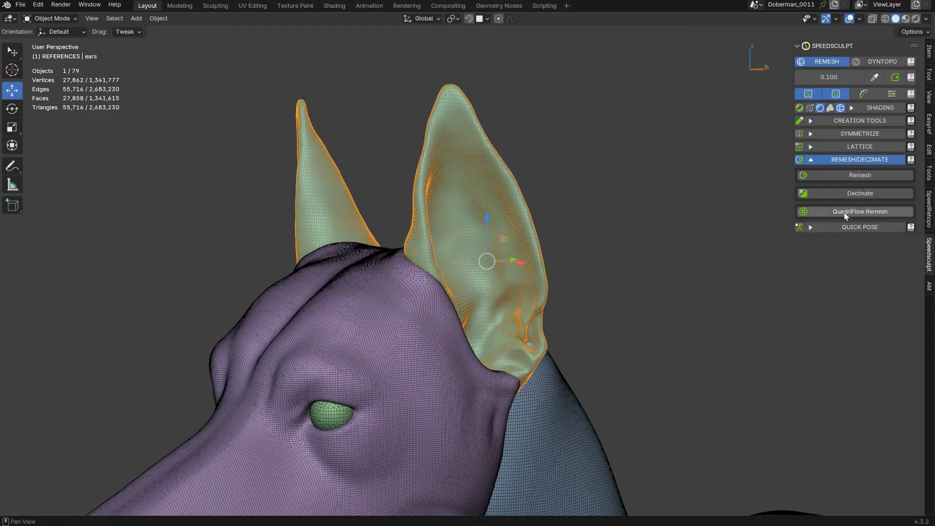
middle_click_drag(474, 217, 533, 203)
scroll(533, 203, "down", 3)
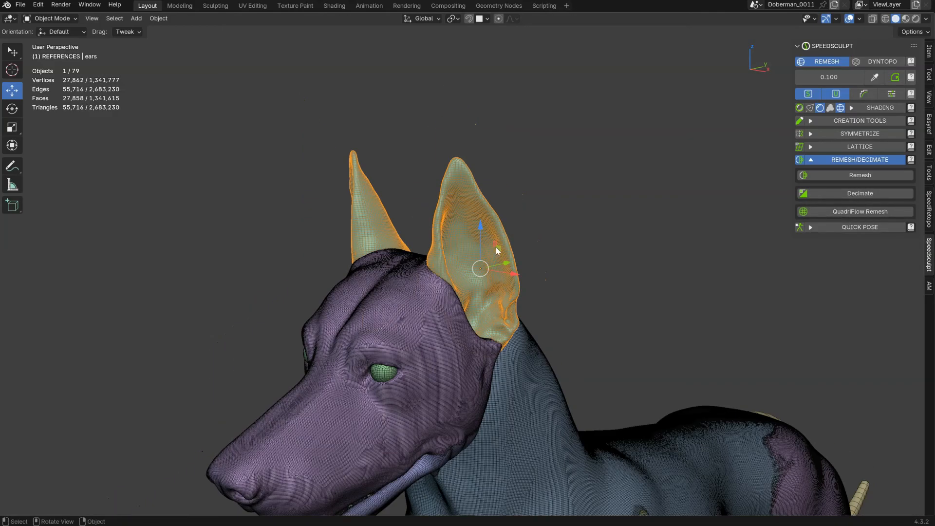
key("shift+d")
key("y")
left_click(579, 224)
key("KP_Decimal")
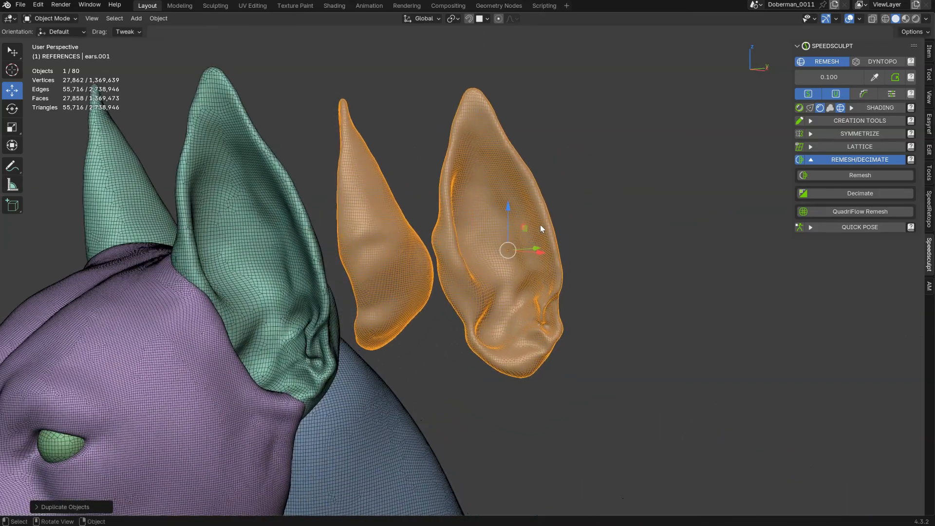
Try a QuadriFlow Remesh on the duplicated ears with Use Mesh Symmetry, Preserve Sharp, Preserve Mesh Boundary and 6000 faces
left_click(860, 211)
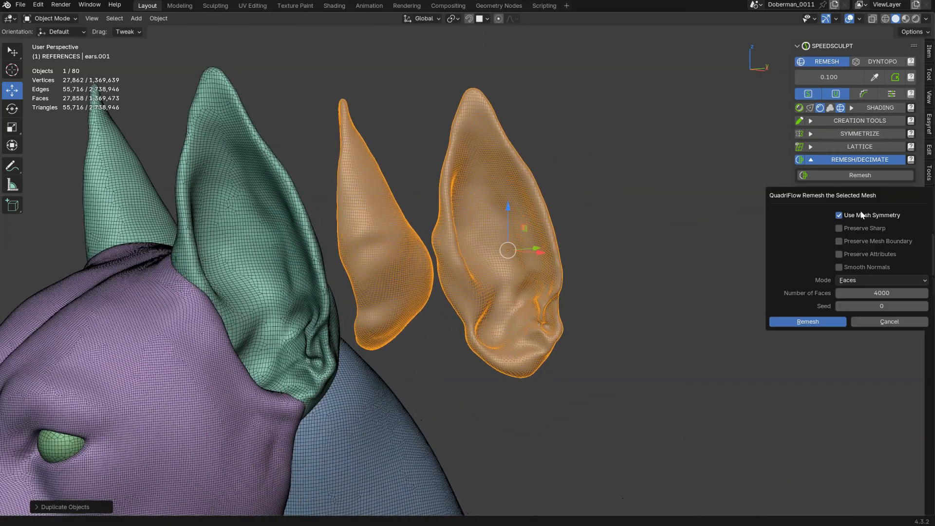
left_click(839, 229)
left_click(839, 242)
left_click(852, 293)
type("6000")
key("Return")
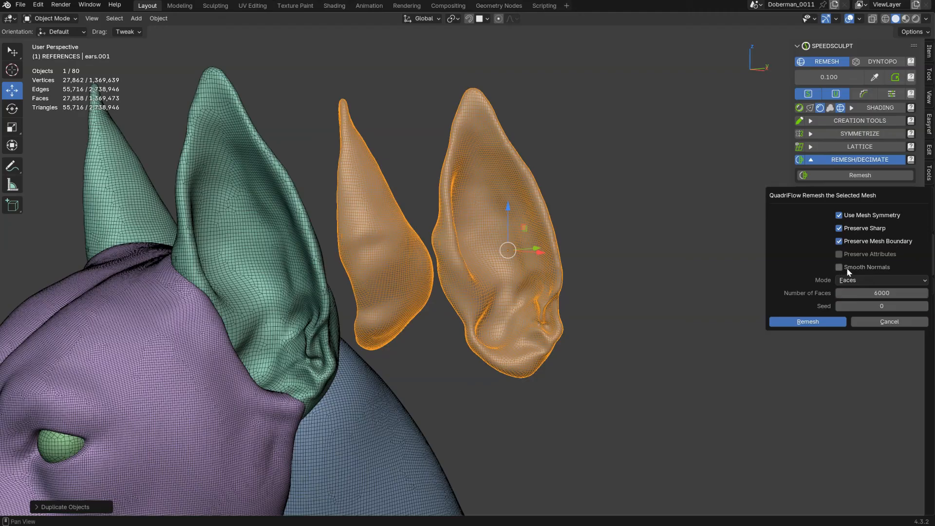
left_click(805, 324)
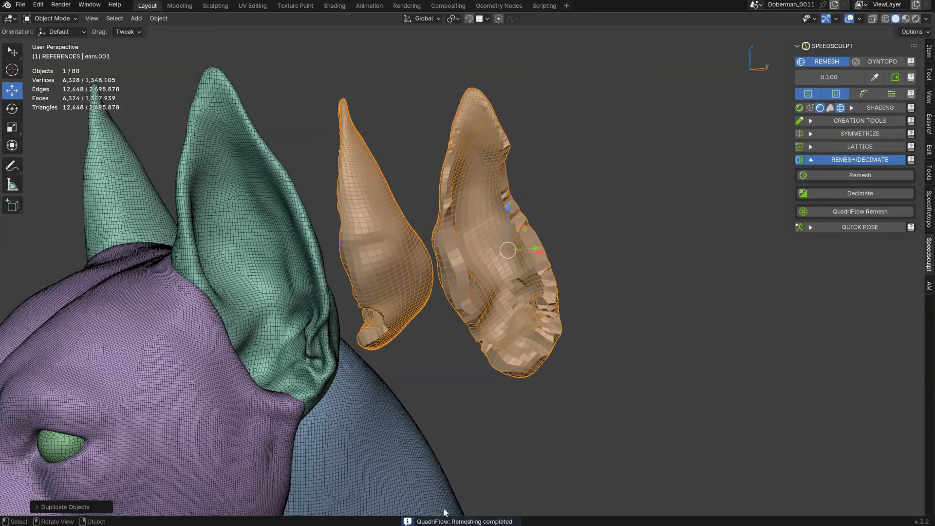
Undo the QuadriFlow remesh and place the duplicated ears farther along the Y axis
middle_click_drag(491, 510, 578, 204)
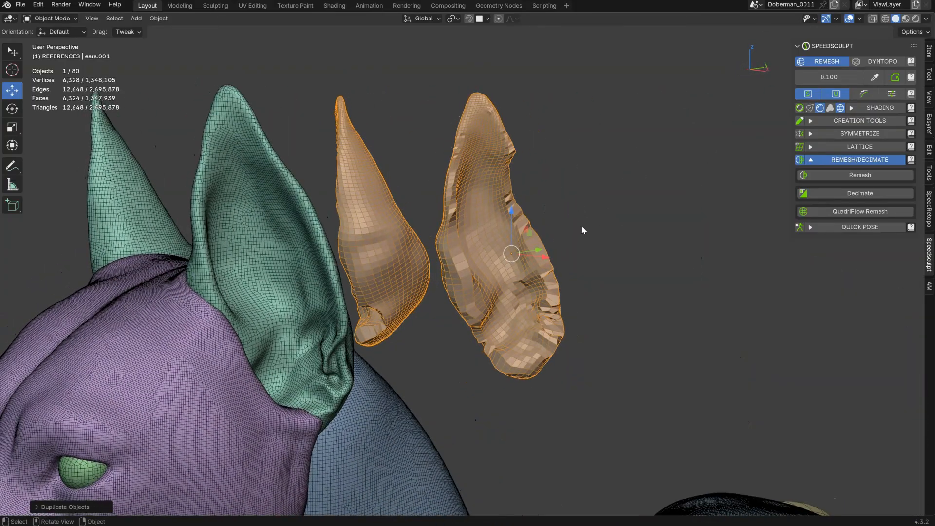
key("ctrl+z")
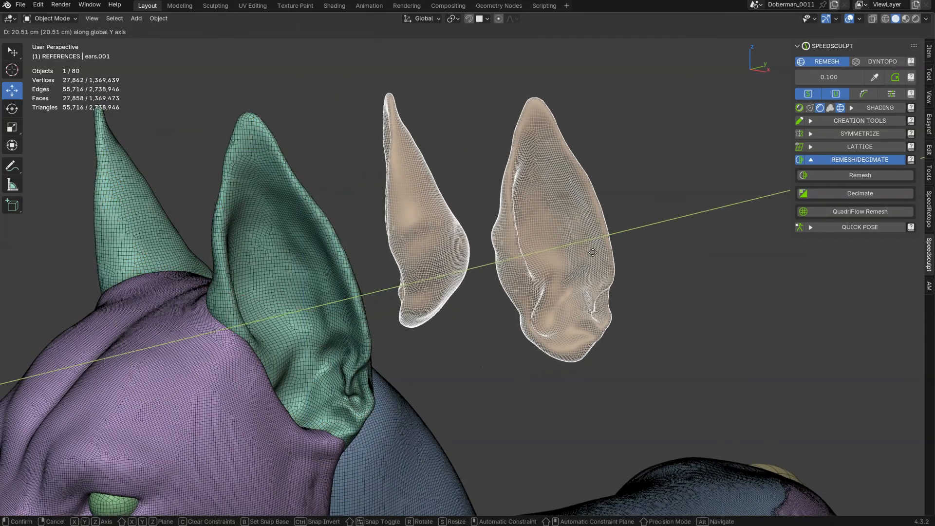
left_click(615, 245)
Try a QuadriFlow Remesh at 4000 faces on the duplicated ears with symmetry, sharp and boundary preservation disabled
left_click(857, 211)
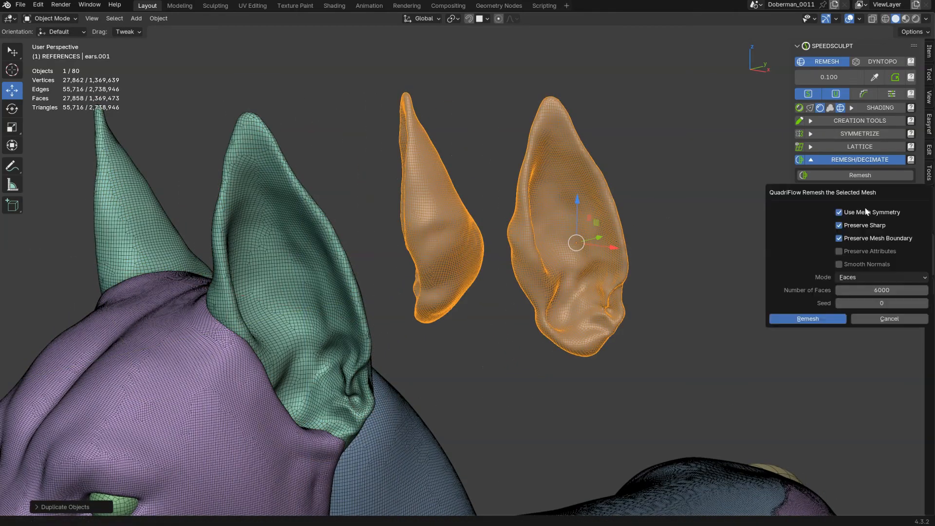
left_click(882, 290)
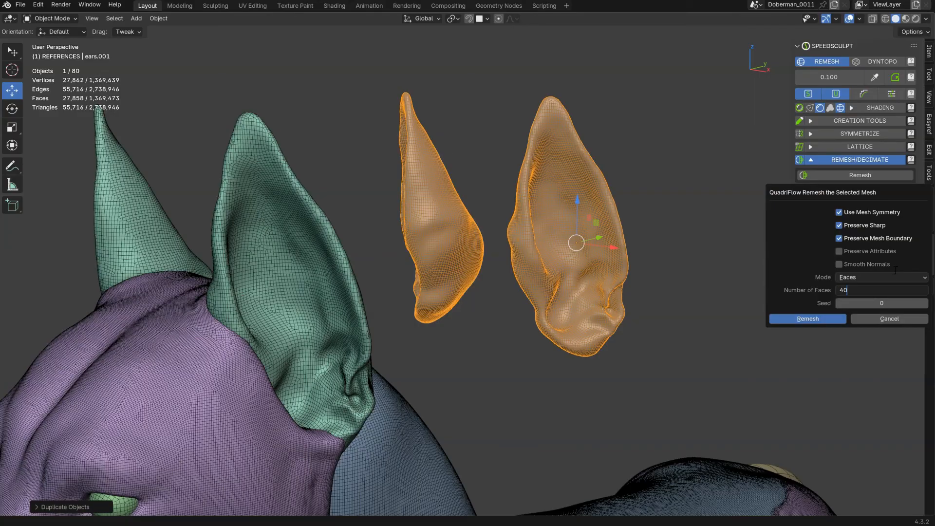
key("Return")
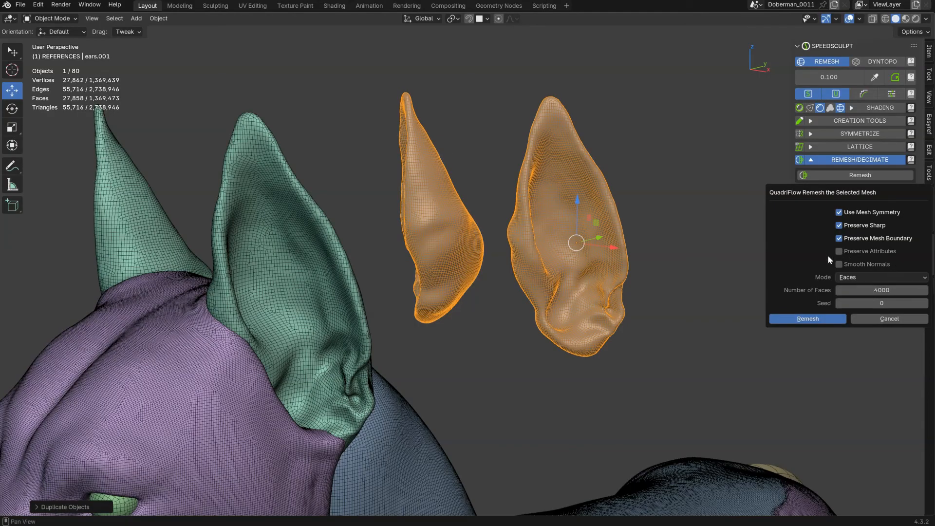
left_click_drag(840, 226, 839, 239)
left_click(839, 213)
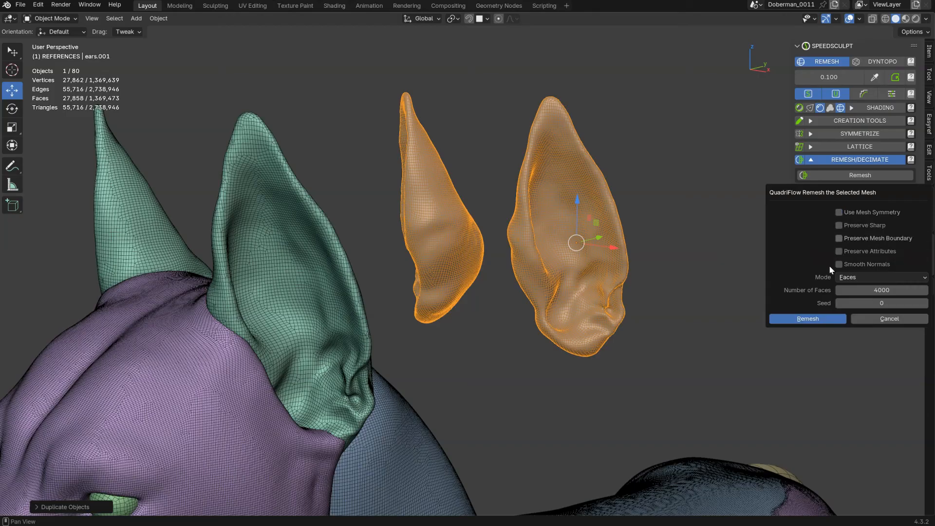
left_click(807, 318)
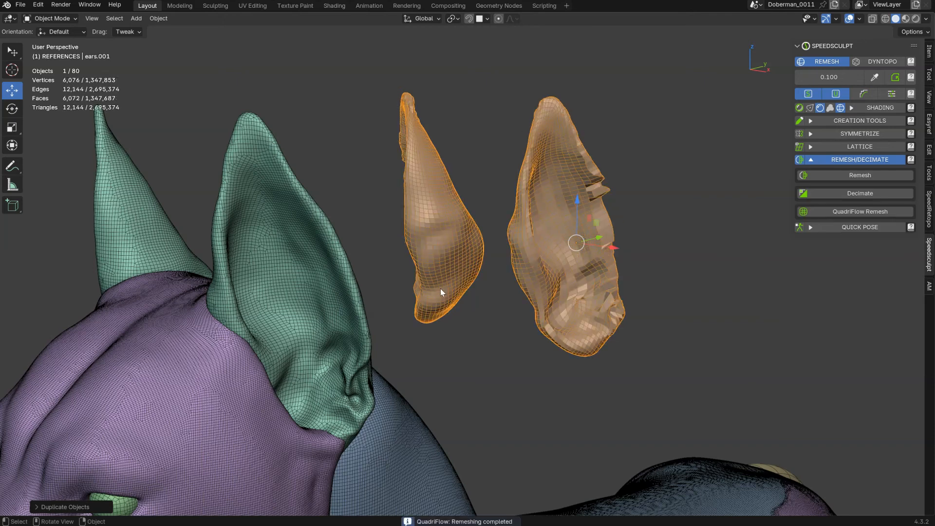
middle_click_drag(488, 211, 609, 188)
scroll(594, 175, "up", 3)
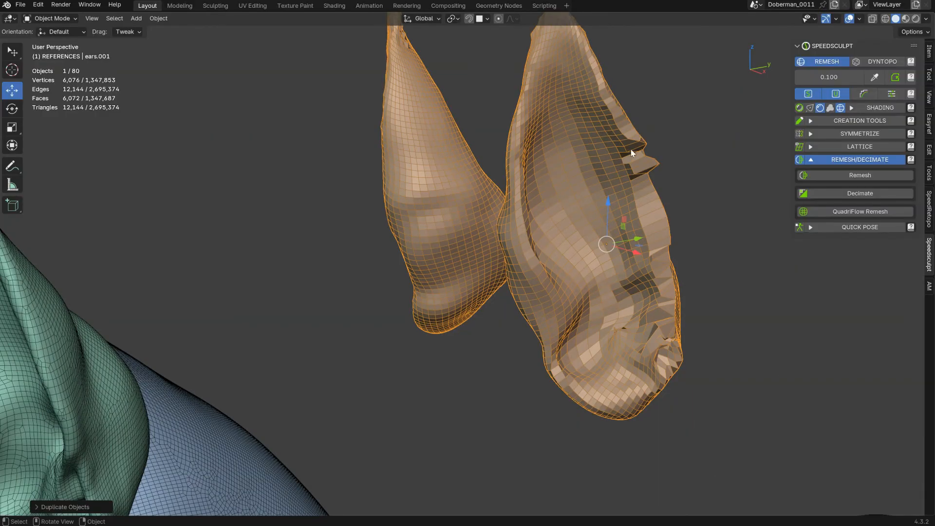
Delete the duplicated ears and select the dog's head
scroll(630, 153, "down", 5)
mouse_move(597, 141)
middle_mouse_down()
mouse_move(582, 190)
mouse_move(524, 225)
mouse_move(605, 142)
middle_mouse_up()
key("Delete")
left_click(534, 205)
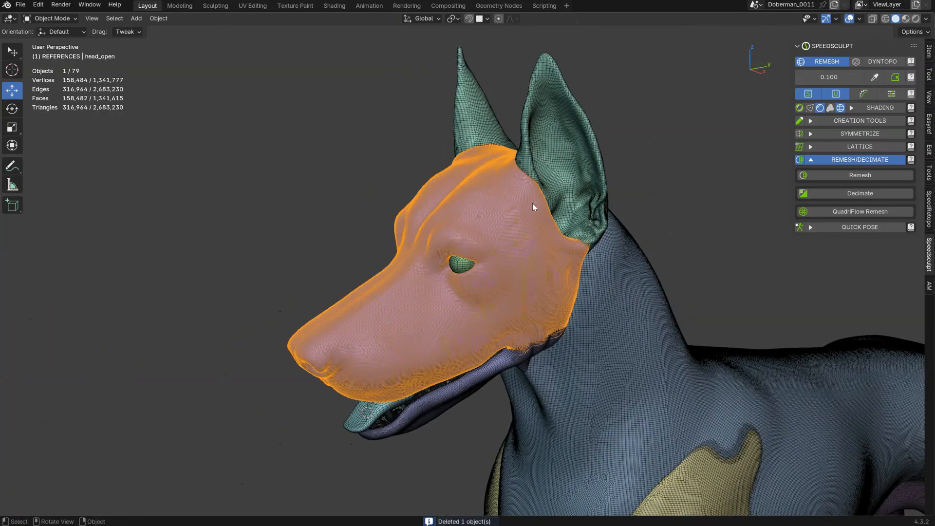
Duplicate the dog's head and place the copy in empty space in front of the dog
middle_click_drag(535, 205, 499, 241)
key("shift+d")
left_click(273, 211)
middle_click_drag(274, 211, 349, 187)
scroll(351, 185, "up", 2)
middle_click_drag(352, 183, 510, 127, "shift")
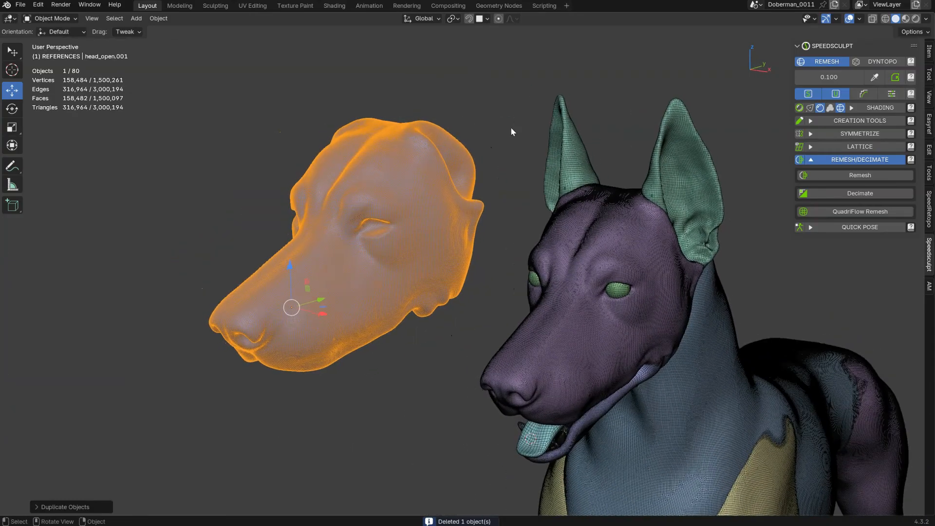
Try a QuadriFlow Remesh on the duplicated head with 6000 faces and Use Mesh Symmetry enabled
left_click(862, 211)
left_click(896, 293)
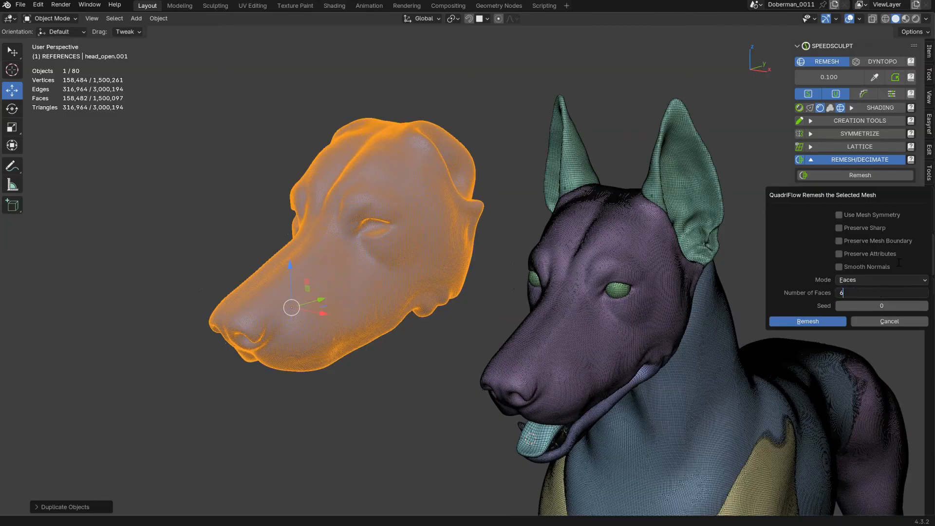
key("Return")
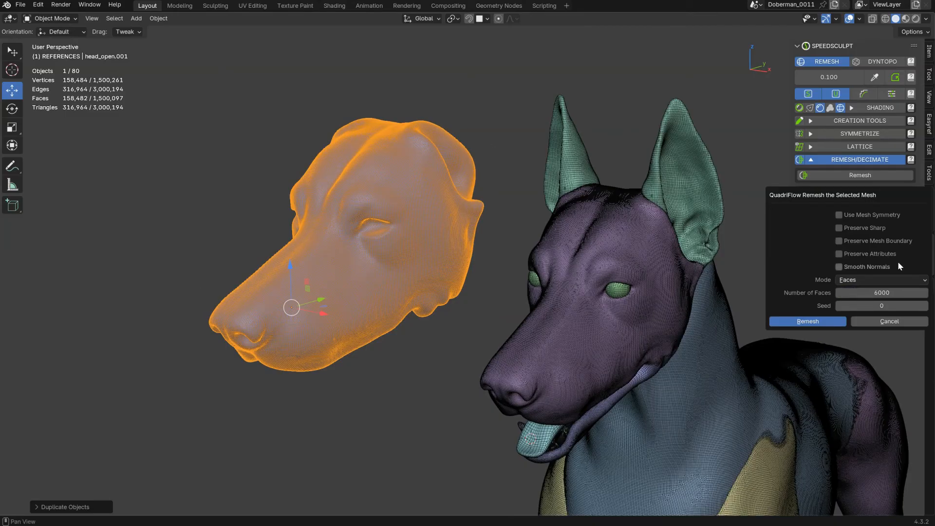
left_click(838, 215)
left_click(806, 322)
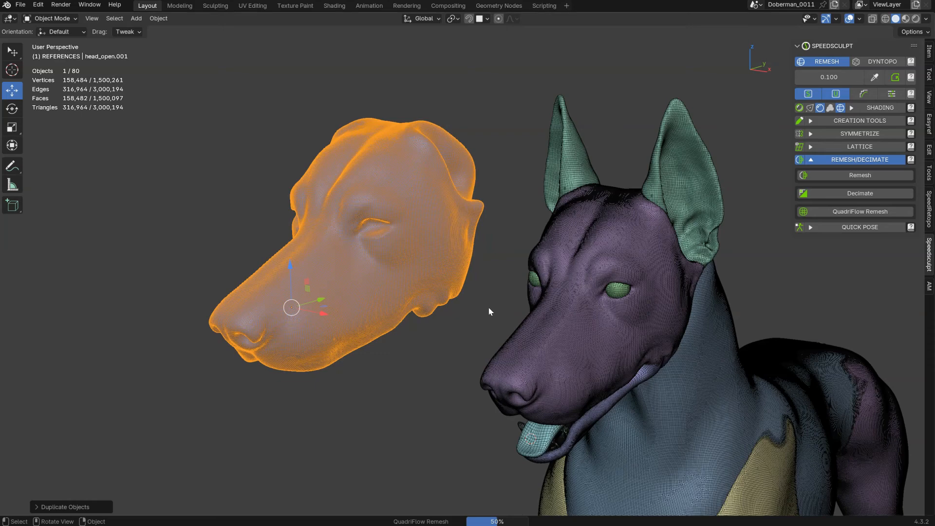
Examine the remeshed head's topology around the eyes, the nose, the open underside and both sides
middle_click_drag(330, 288, 449, 248)
middle_click_drag(449, 249, 460, 115, "ctrl")
middle_click_drag(462, 233, 445, 158)
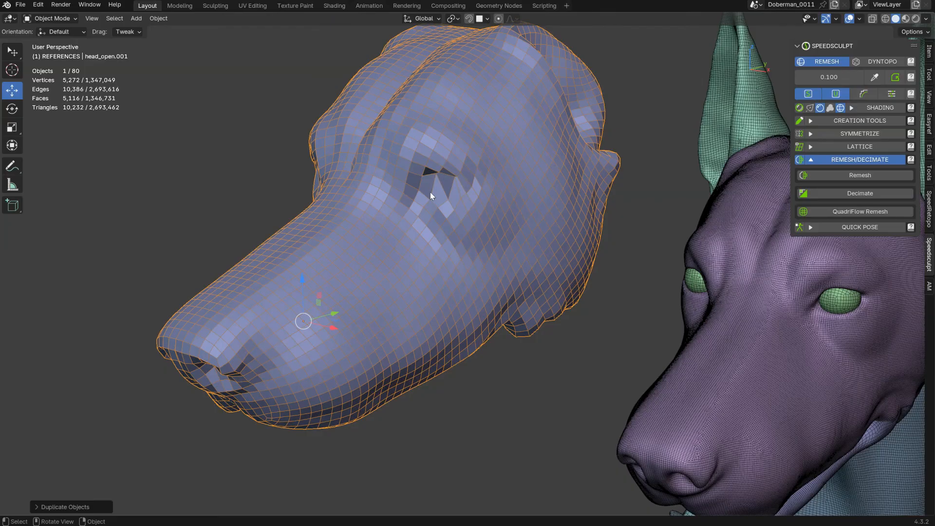
middle_click_drag(408, 195, 368, 92)
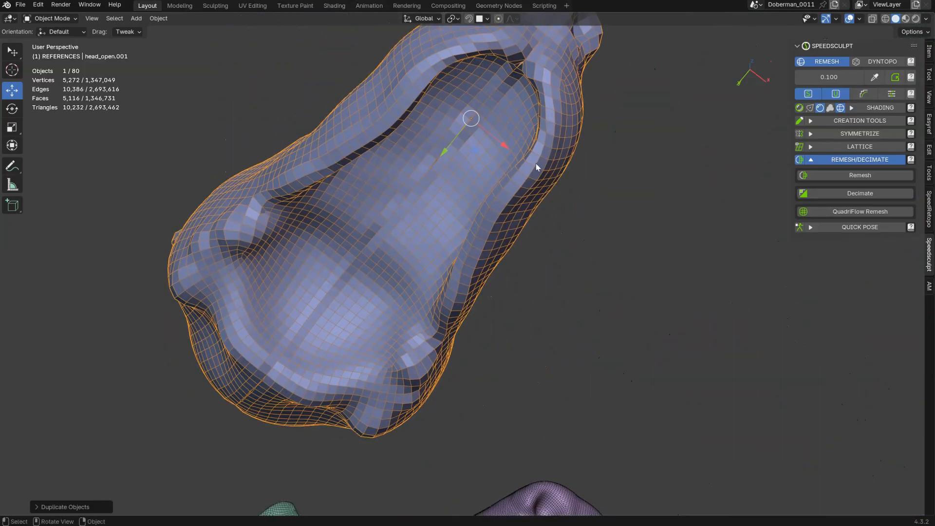
middle_click_drag(361, 275, 387, 285)
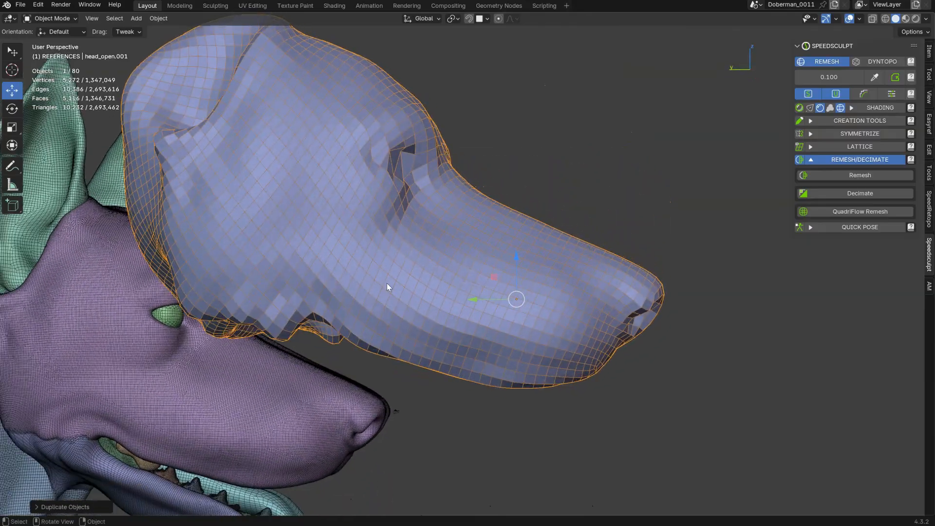
middle_click_drag(247, 279, 396, 235)
scroll(397, 236, "down", 8)
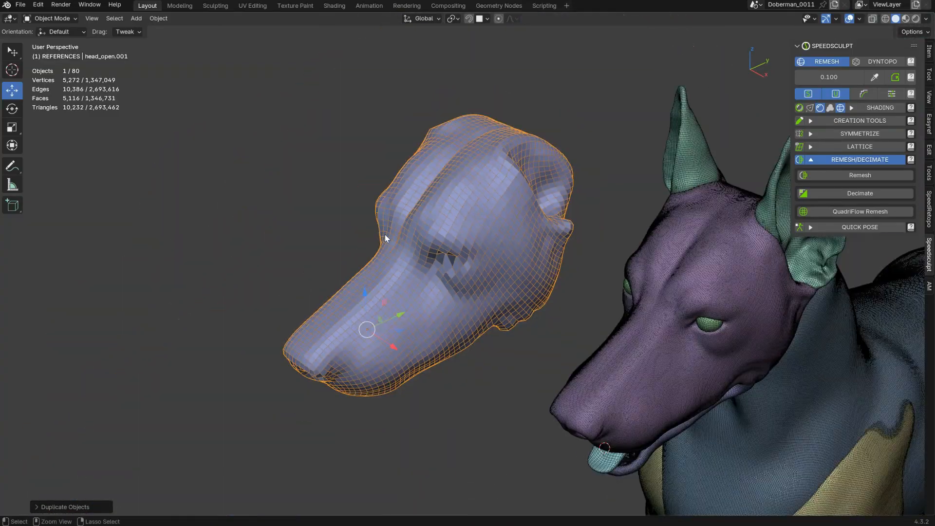
Delete the duplicated head and select the dog's original head
key("x")
left_click(381, 261)
scroll(437, 237, "up", 2)
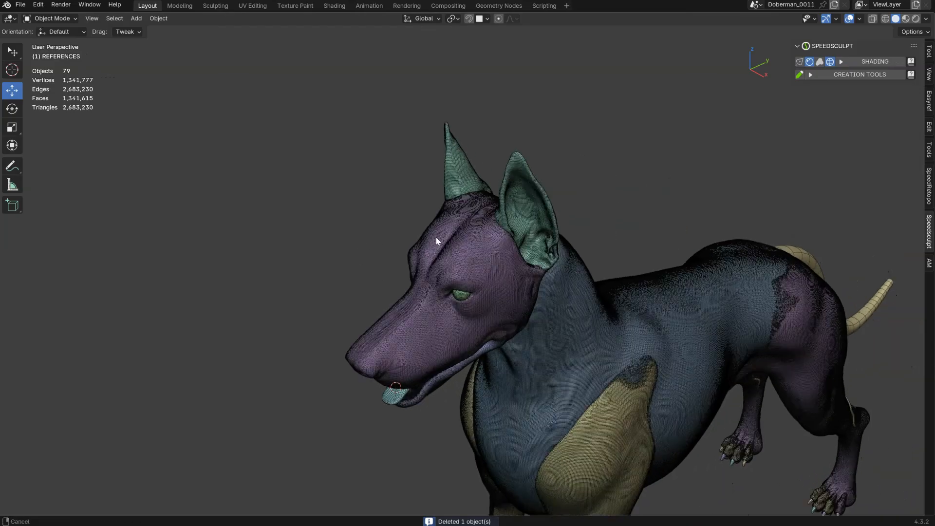
left_click(441, 263)
scroll(445, 284, "up", 1)
middle_click_drag(476, 295, 448, 278)
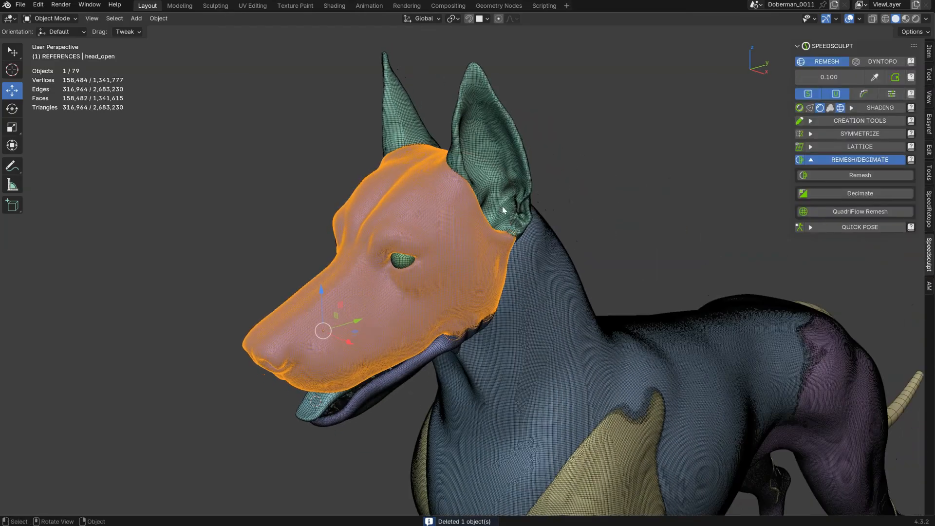
Put the head in Sculpt Mode and set the Extract Operations to work from a Mask, with the settings collapsed
left_click(837, 159)
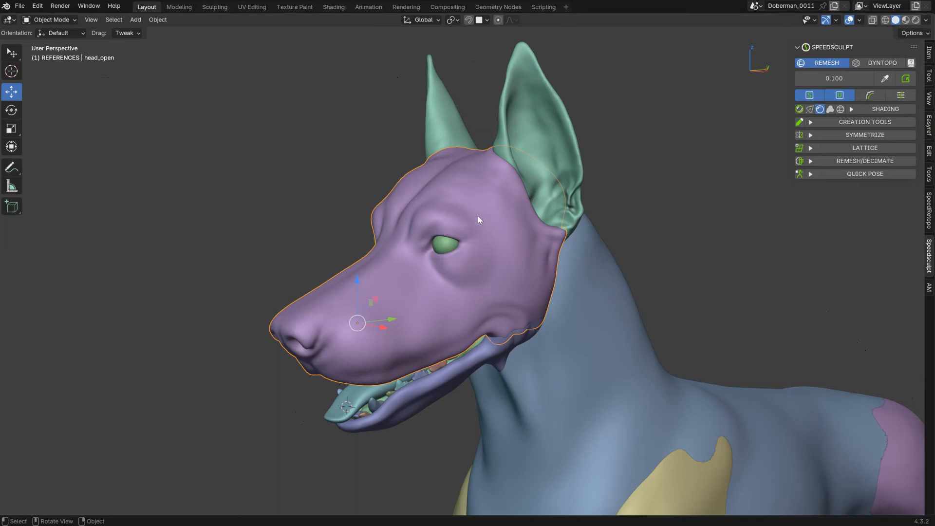
middle_click_drag(422, 237, 409, 267)
key("ctrl+Tab")
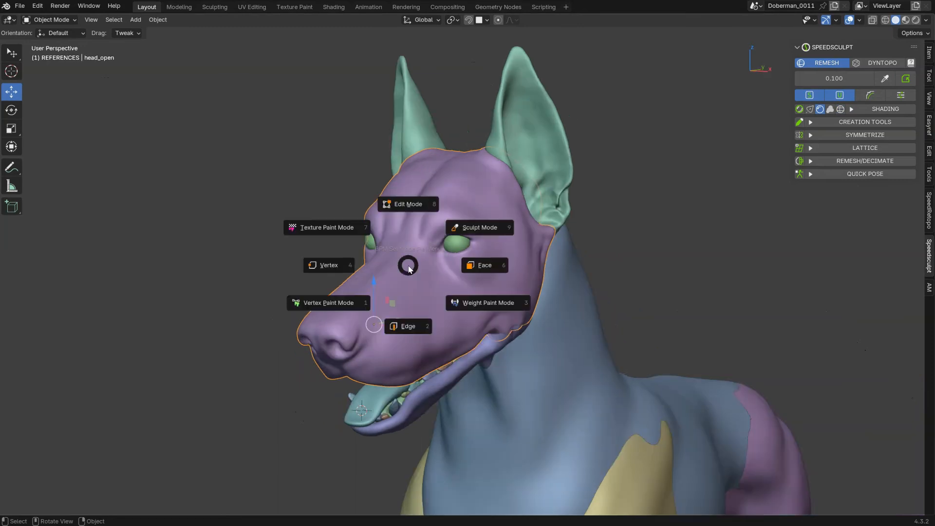
left_click(477, 227)
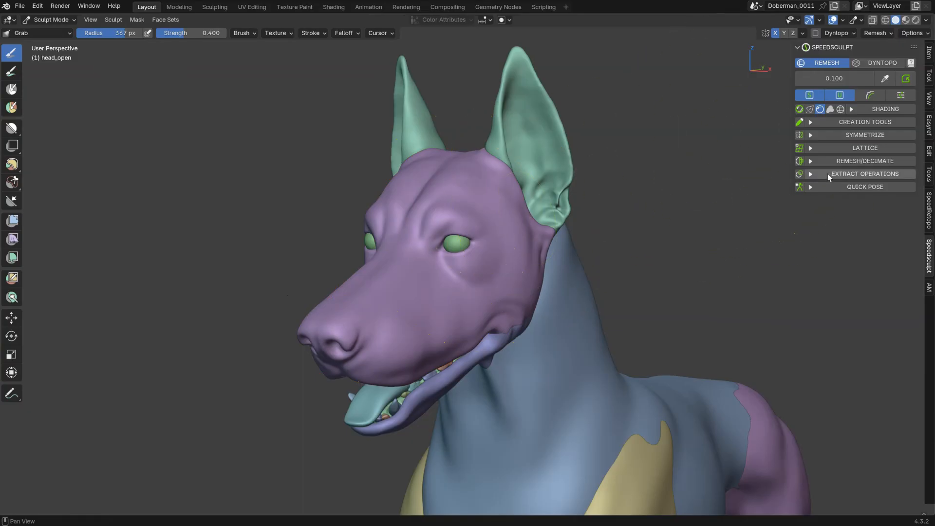
left_click(879, 176)
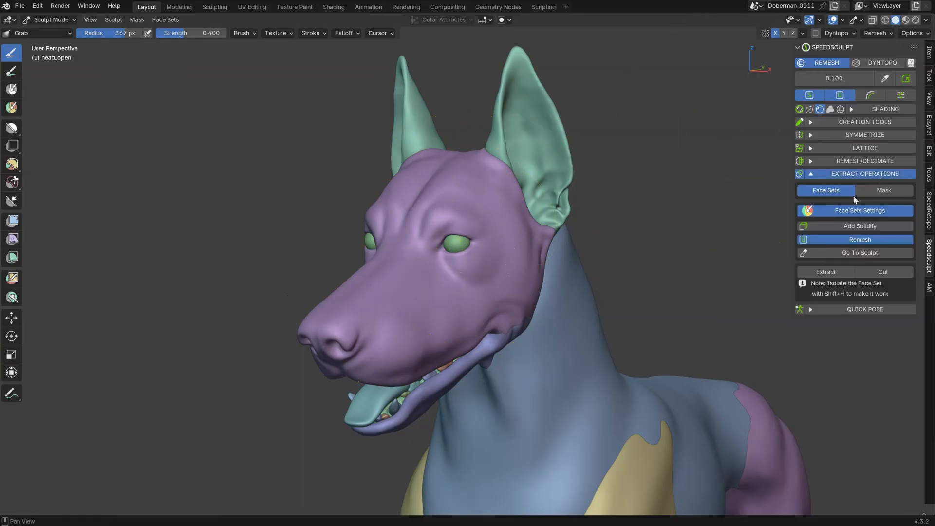
left_click(846, 210)
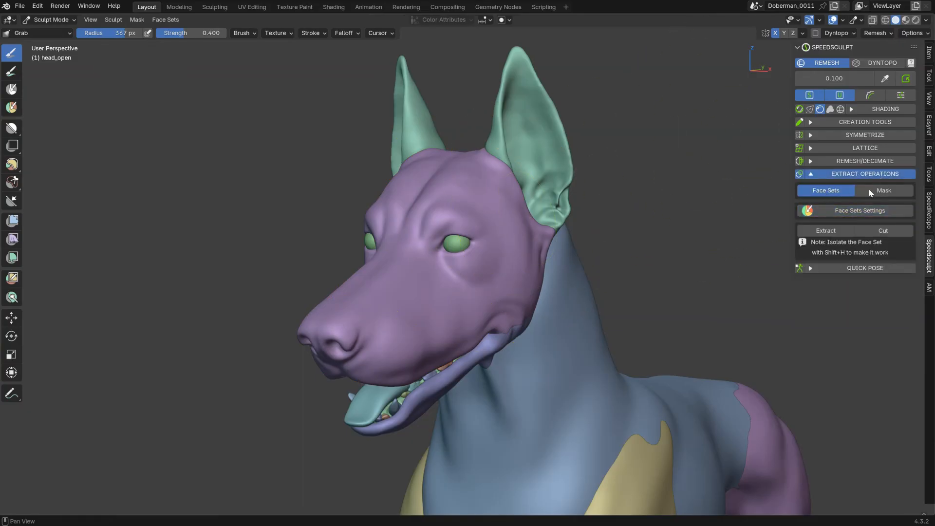
left_click(885, 192)
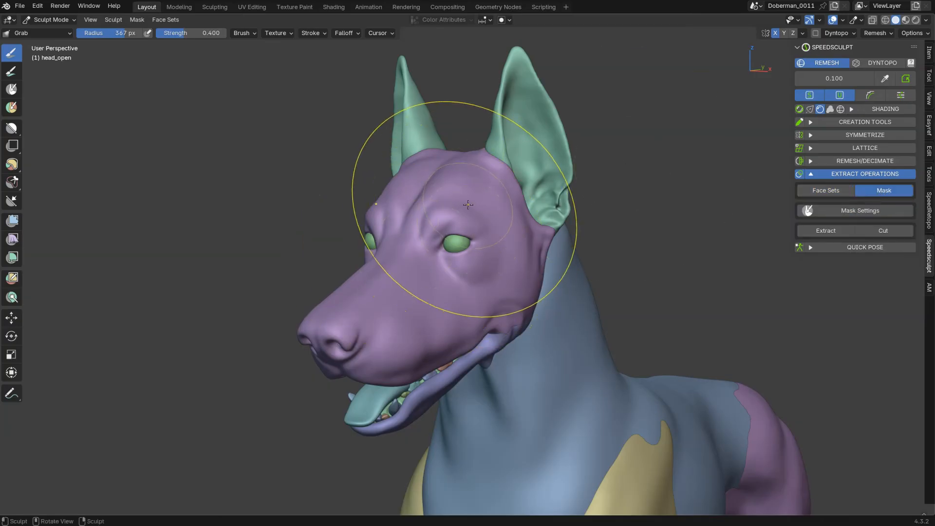
Paint a mask band around the dog's eyes with the Mask brush at a radius of 82 px
key("shift+space")
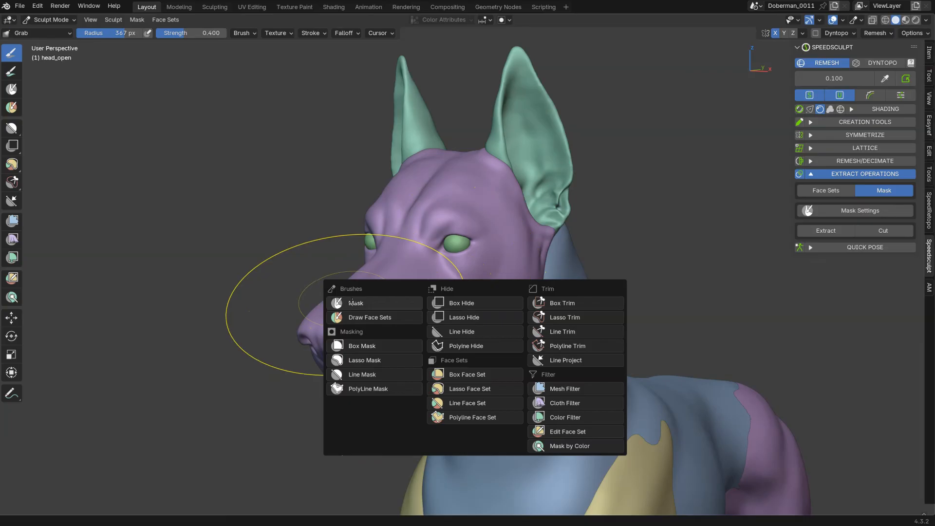
left_click(360, 303)
left_click_drag(419, 226, 462, 194, "ctrl")
key("f")
left_click(330, 254)
key("f")
left_click(348, 192)
mouse_move(348, 192)
left_mouse_down()
mouse_move(370, 192)
mouse_move(311, 195)
mouse_move(542, 180)
mouse_move(538, 205)
mouse_move(451, 278)
mouse_move(295, 233)
mouse_move(331, 214)
mouse_move(369, 232)
mouse_move(385, 222)
mouse_move(428, 267)
mouse_move(417, 244)
mouse_move(495, 243)
mouse_move(525, 201)
mouse_move(515, 203)
left_mouse_up()
Refine the painted mask into an eye-mask shape with pointed outer corners, adding and erasing along its outline
middle_click_drag(562, 181, 518, 190)
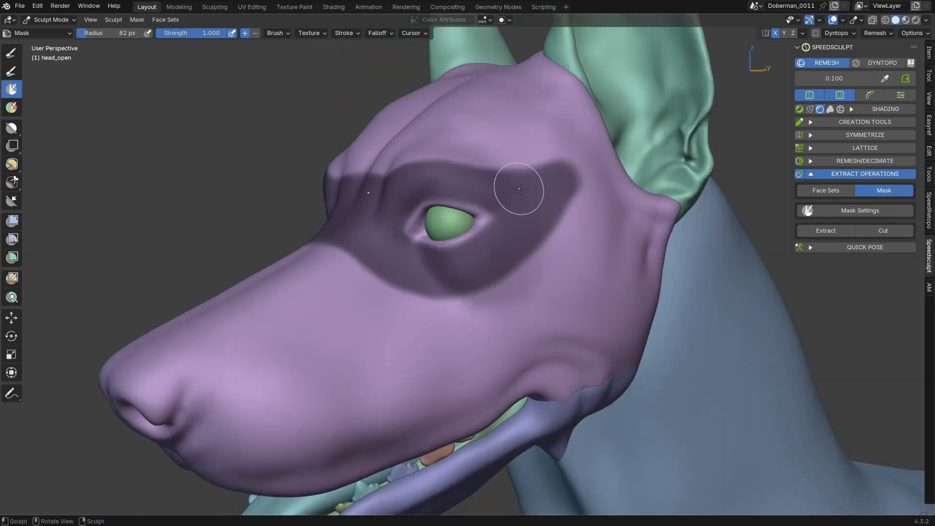
mouse_move(464, 323)
left_mouse_down()
mouse_move(562, 238)
mouse_move(605, 130)
left_mouse_up()
mouse_move(411, 138)
left_mouse_down("ctrl")
mouse_move(528, 160)
mouse_move(569, 156)
left_mouse_up("ctrl")
mouse_move(571, 155)
middle_mouse_down()
mouse_move(551, 175)
mouse_move(563, 178)
mouse_move(551, 189)
middle_mouse_up()
middle_click_drag(551, 189, 520, 143, "ctrl")
mouse_move(462, 189)
left_mouse_down("ctrl")
mouse_move(432, 208)
mouse_move(407, 198)
mouse_move(417, 187)
left_mouse_up("ctrl")
middle_click_drag(504, 193, 478, 205)
mouse_move(454, 261)
left_mouse_down()
mouse_move(458, 225)
mouse_move(482, 197)
mouse_move(579, 193)
left_mouse_up()
mouse_move(624, 226)
middle_mouse_down()
mouse_move(567, 171)
mouse_move(516, 153)
mouse_move(445, 150)
mouse_move(355, 123)
middle_mouse_up()
mouse_move(356, 123)
left_mouse_down()
mouse_move(304, 110)
mouse_move(459, 142)
left_mouse_up()
middle_click_drag(459, 142, 390, 110)
scroll(438, 151, "down", 4)
middle_click_drag(438, 159, 472, 157)
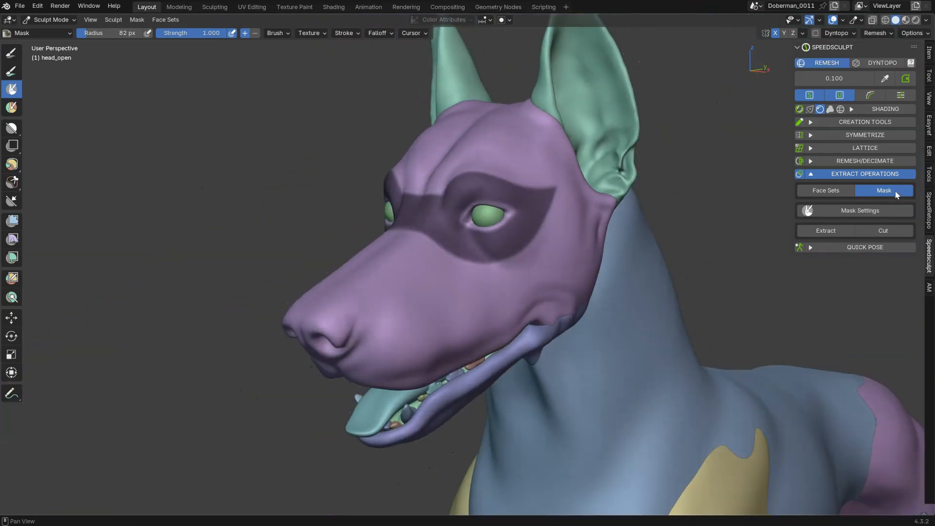
Extract the masked area with Add Solidify at thickness 0.50 and Go To Sculpt enabled
left_click(858, 212)
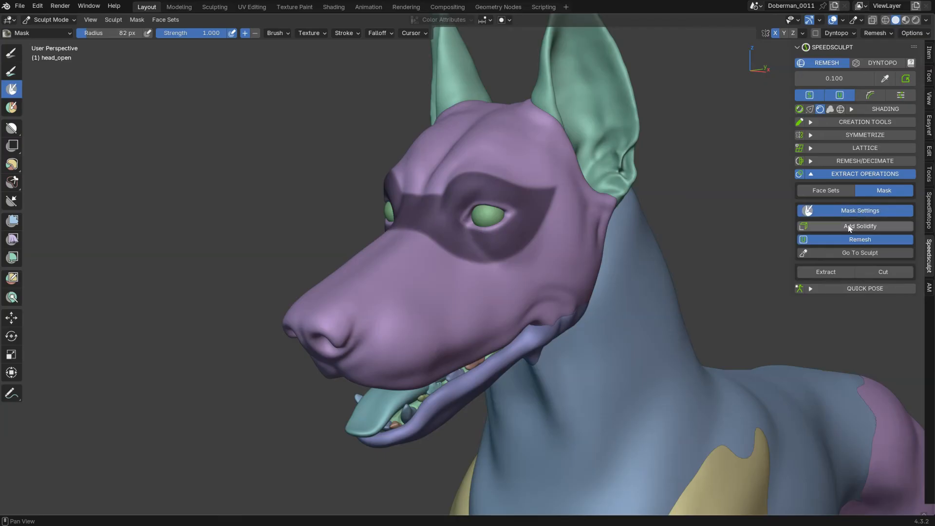
left_click(848, 226)
double_click(857, 237)
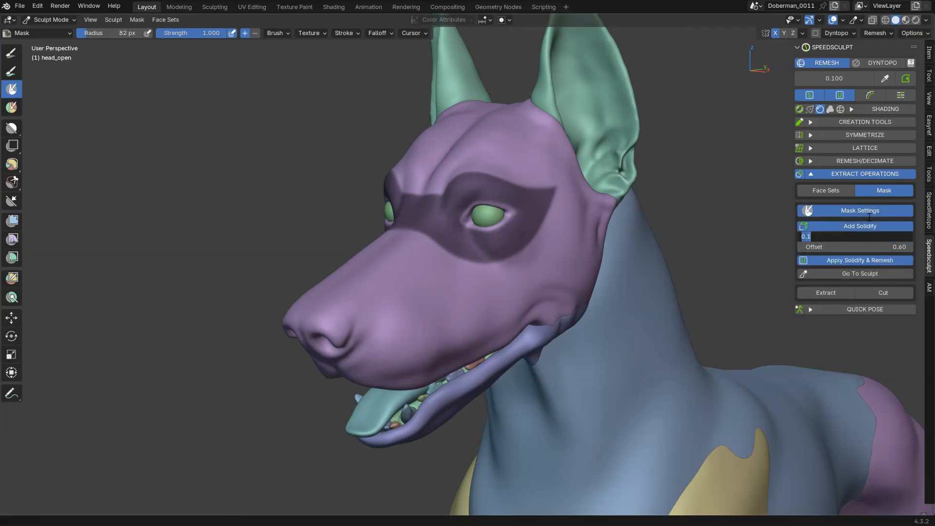
type(".5")
key("Return")
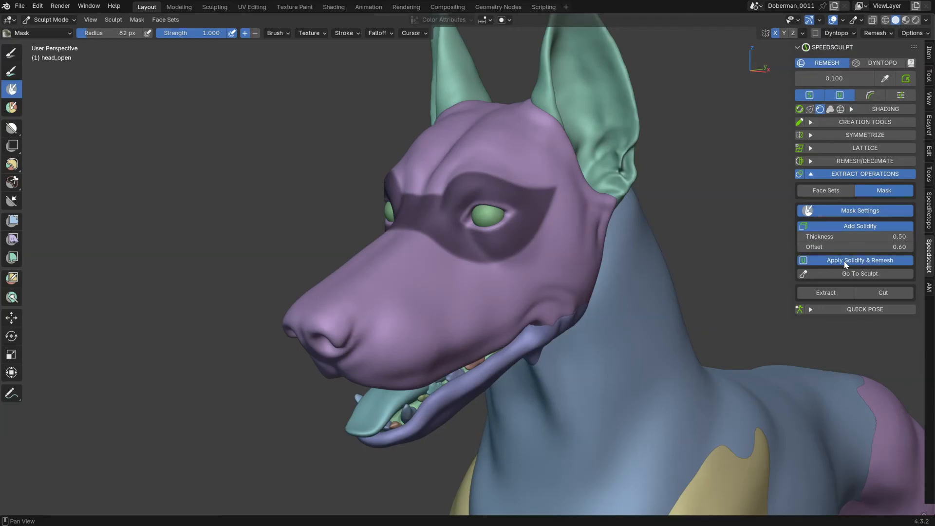
left_click(841, 275)
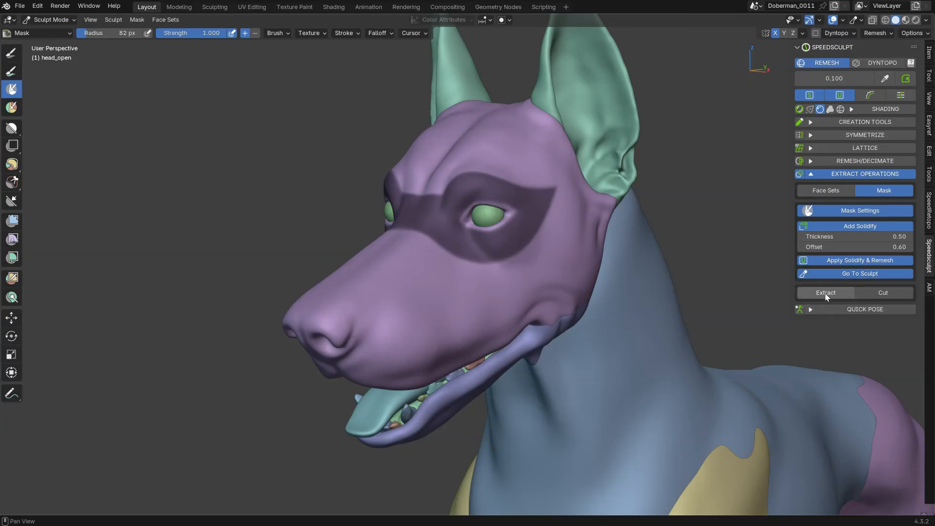
left_click(825, 294)
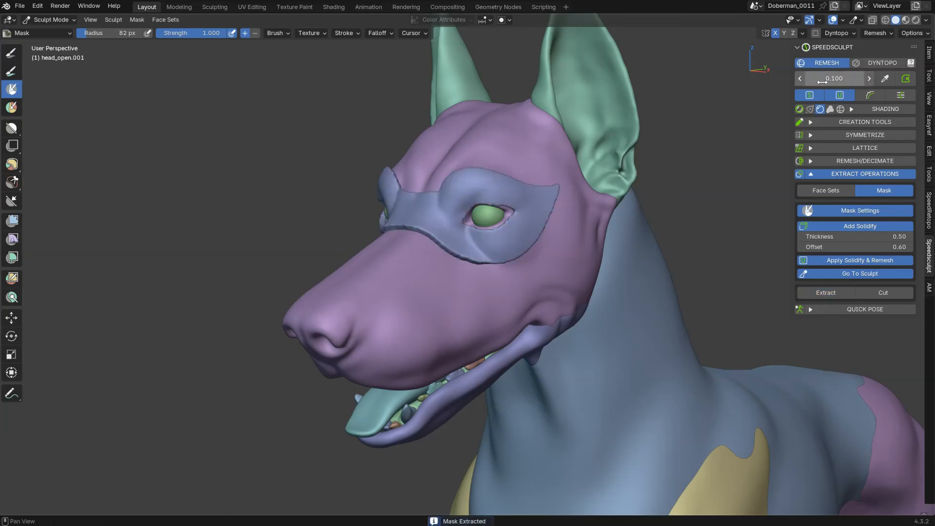
Show the wireframe and smooth the edges of the extracted eye mask, inspecting it from several angles
middle_click_drag(409, 223, 429, 222)
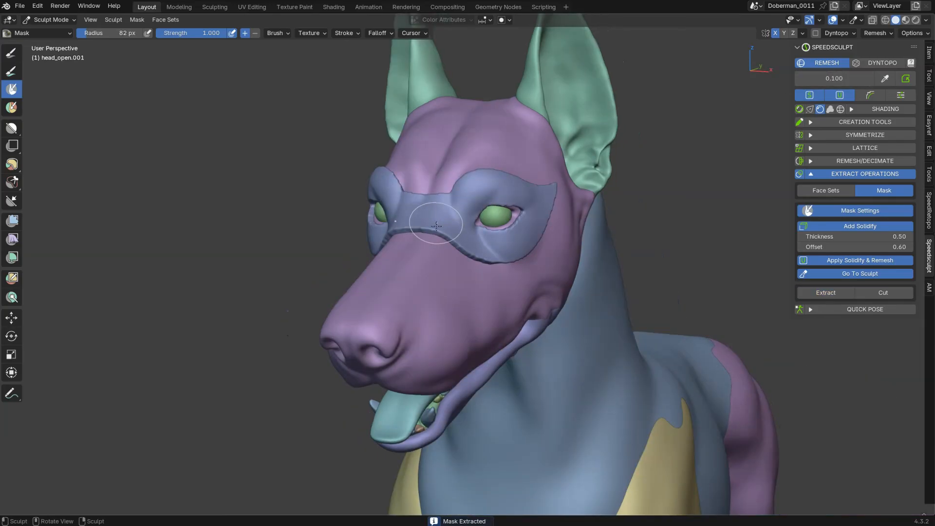
key("z")
left_click(387, 255)
middle_click_drag(386, 256, 341, 251)
scroll(471, 222, "up", 3)
middle_click_drag(453, 229, 545, 186)
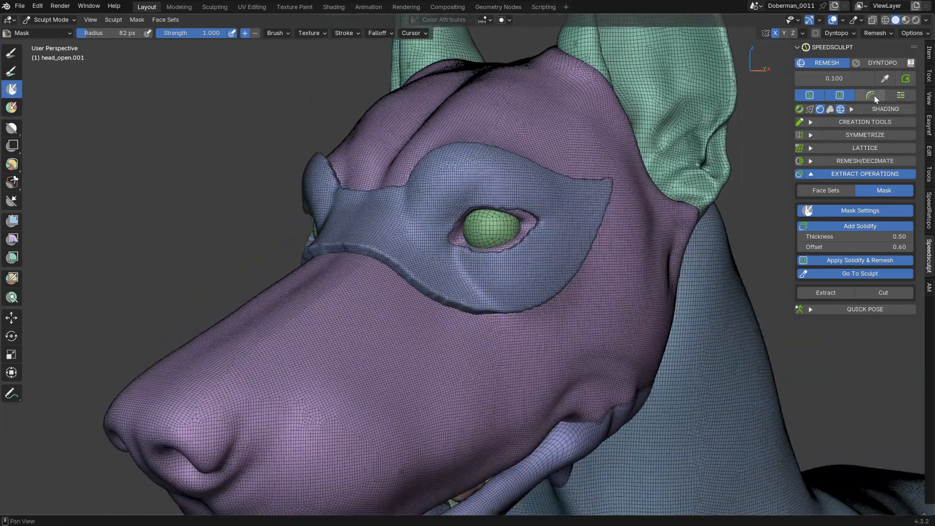
middle_click_drag(437, 190, 442, 205)
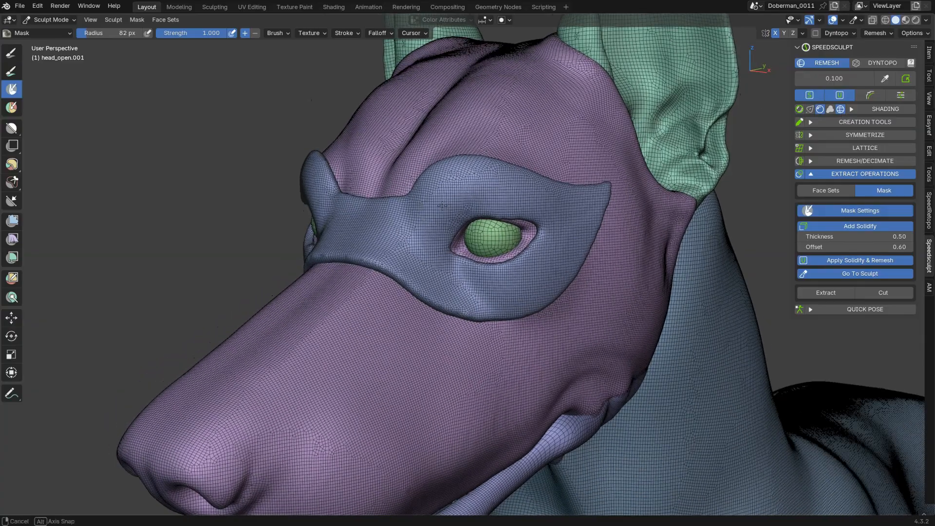
middle_click_drag(507, 212, 529, 154)
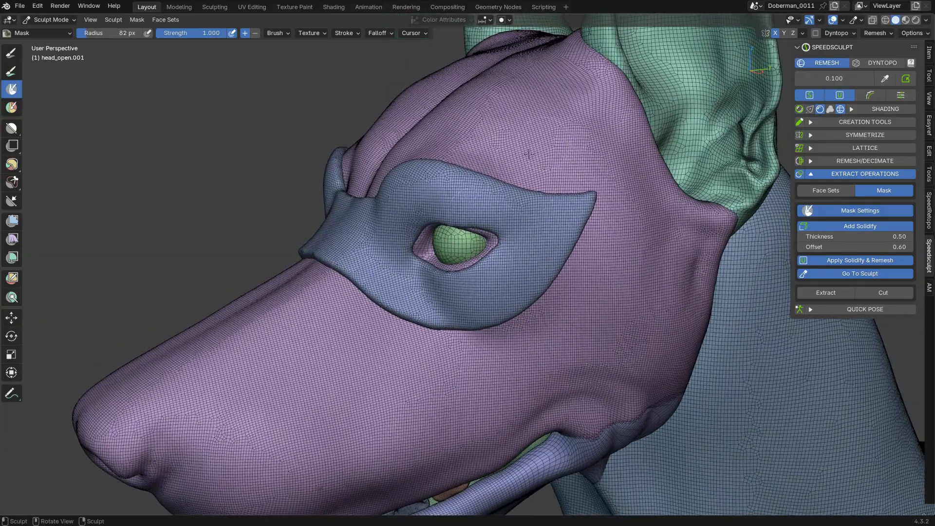
middle_click_drag(508, 210, 496, 238, "ctrl")
Return to Object Mode and compare the remesh values of the ears, the head and the extracted eye mask
key("Tab")
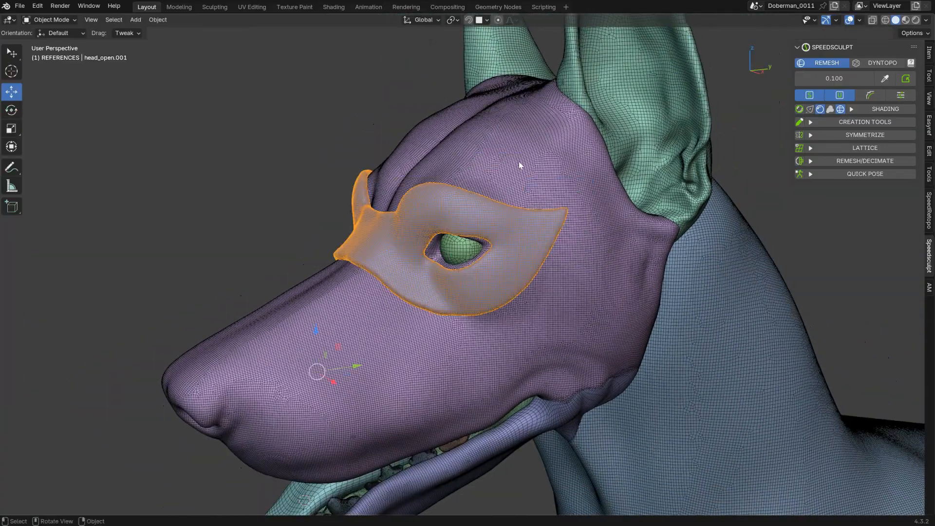
left_click(647, 122)
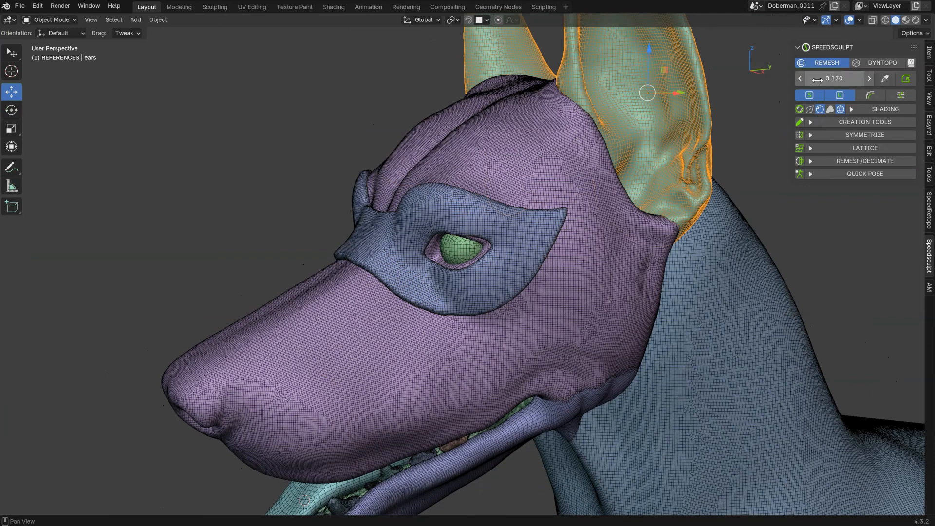
left_click(560, 159)
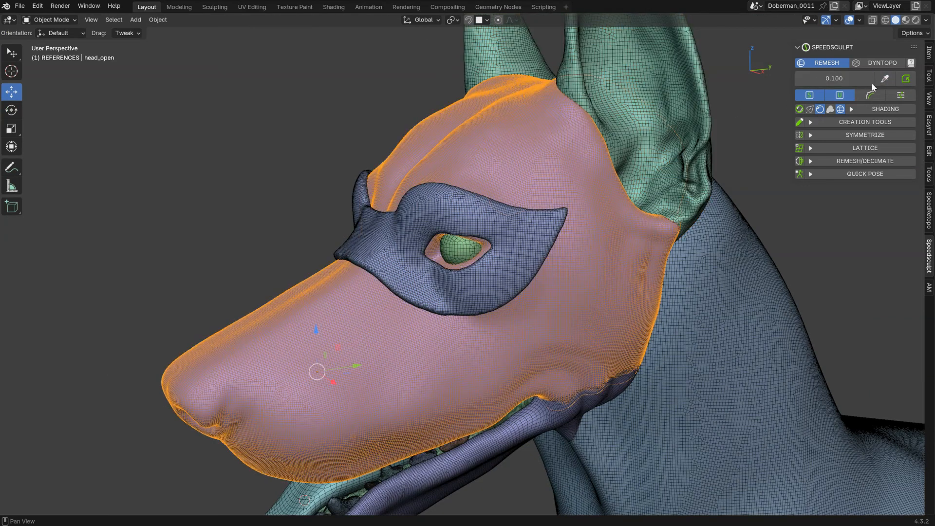
left_click(526, 246)
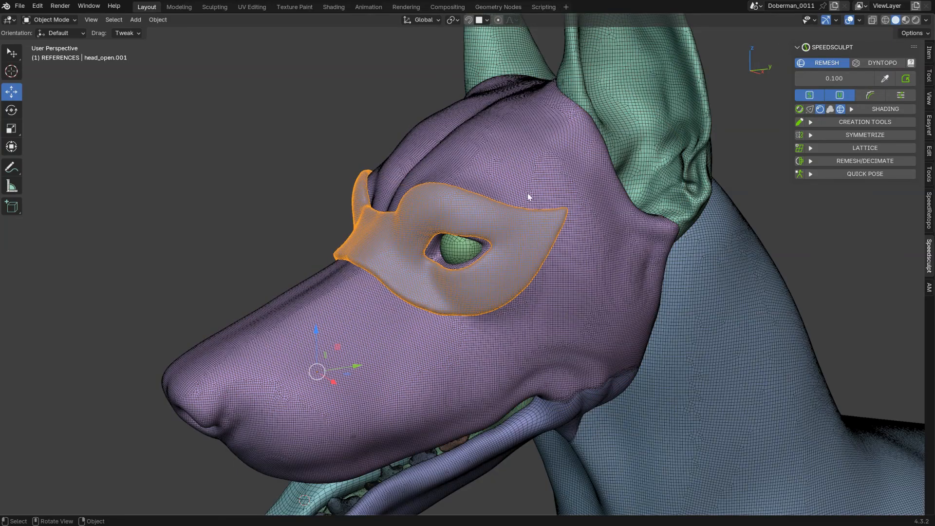
middle_click_drag(489, 215, 469, 229)
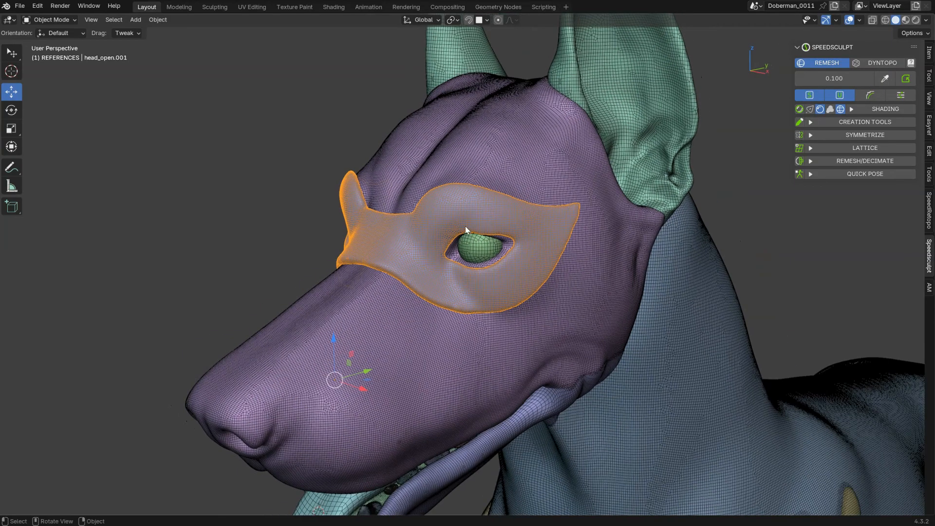
Delete the extracted eye mask and put the dog's head back into Sculpt Mode
key("Delete")
left_click(521, 206)
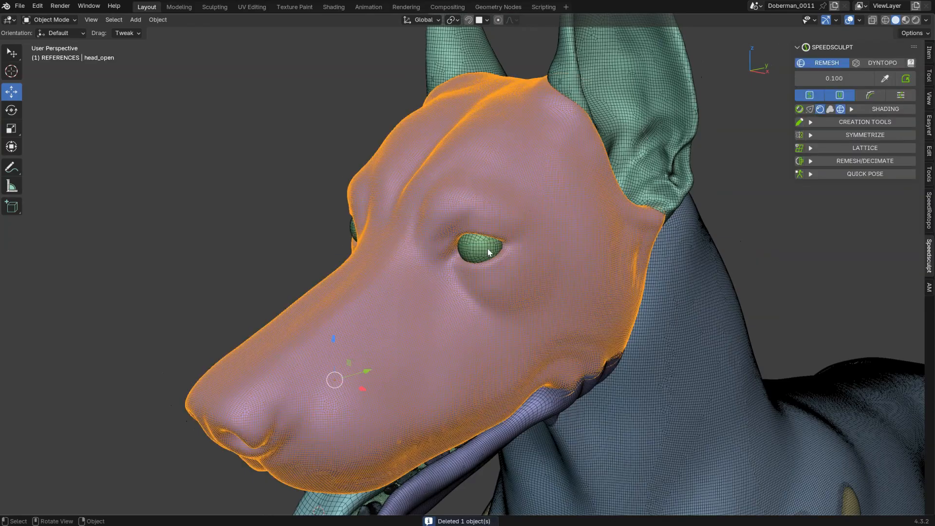
key("Tab")
scroll(592, 191, "down", 2)
middle_click_drag(524, 215, 518, 201)
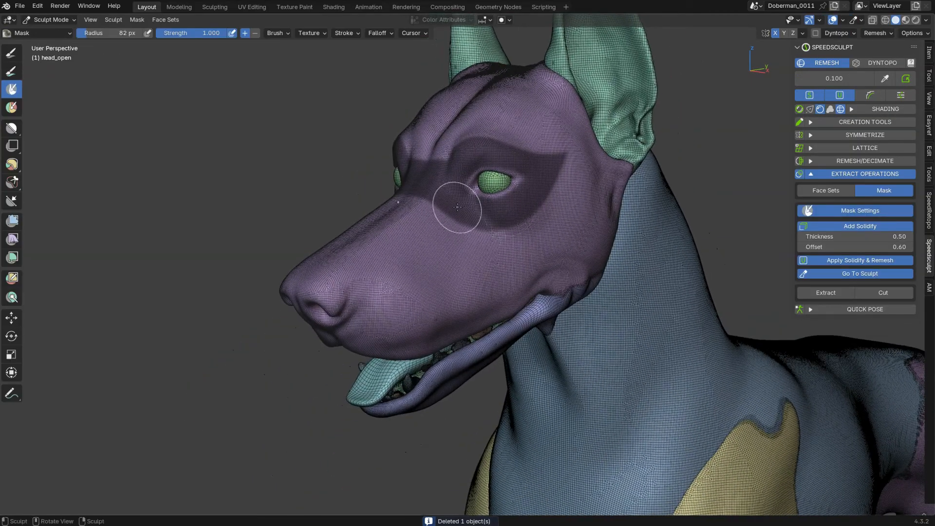
Clear the existing mask on the dog's head and mask the front of the snout with Line Mask in the right orthographic view
key("alt+m")
middle_click_drag(528, 272, 518, 272)
key("w")
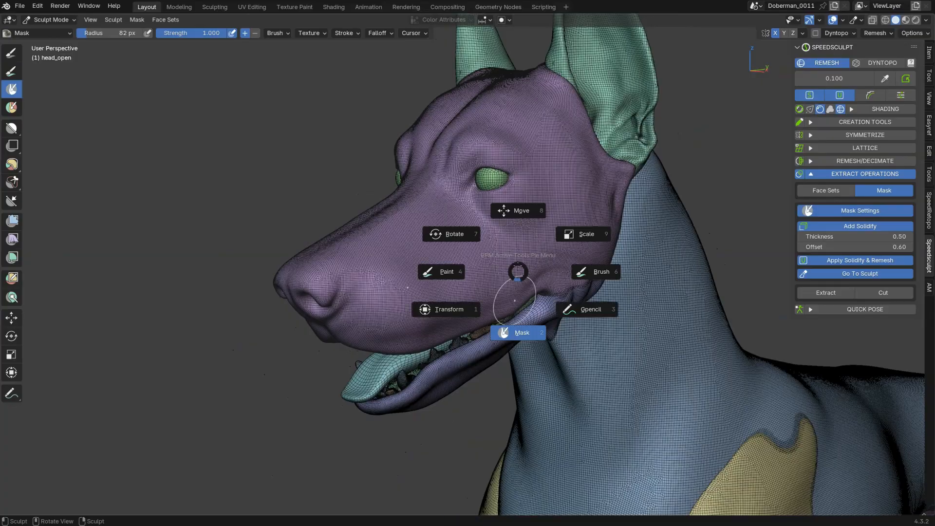
left_click(515, 300)
left_click(413, 422)
middle_click_drag(413, 422, 486, 235, "alt")
left_click_drag(343, 158, 476, 436)
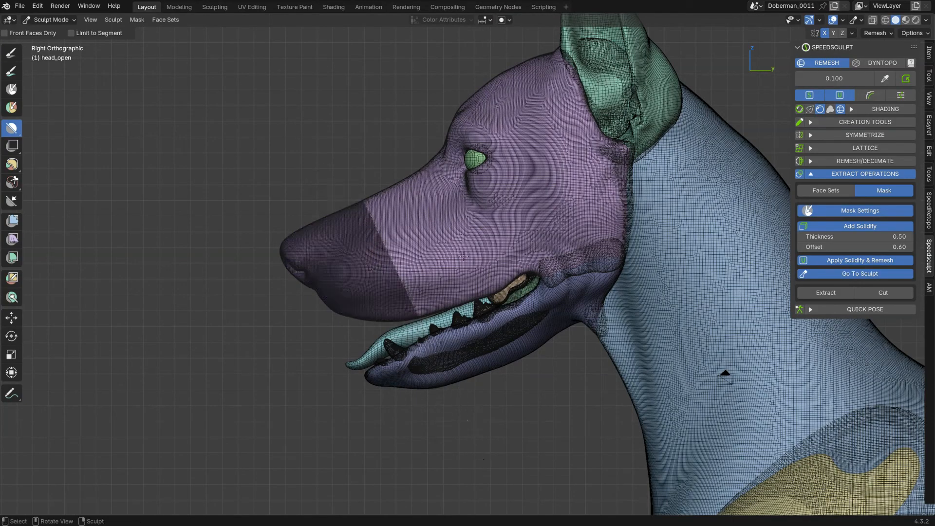
Cut off the masked snout with Add Solidify disabled, keeping Remesh and Go To Sculpt enabled
left_click(843, 226)
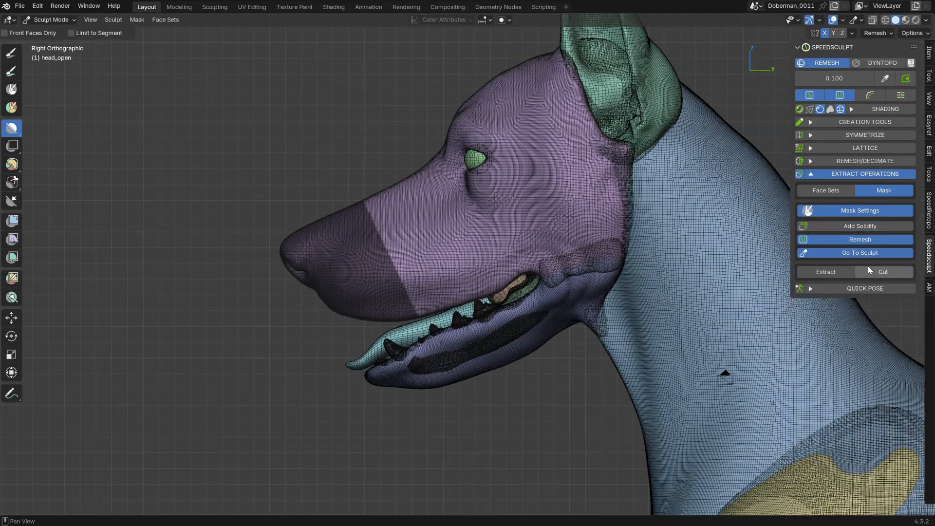
left_click(884, 273)
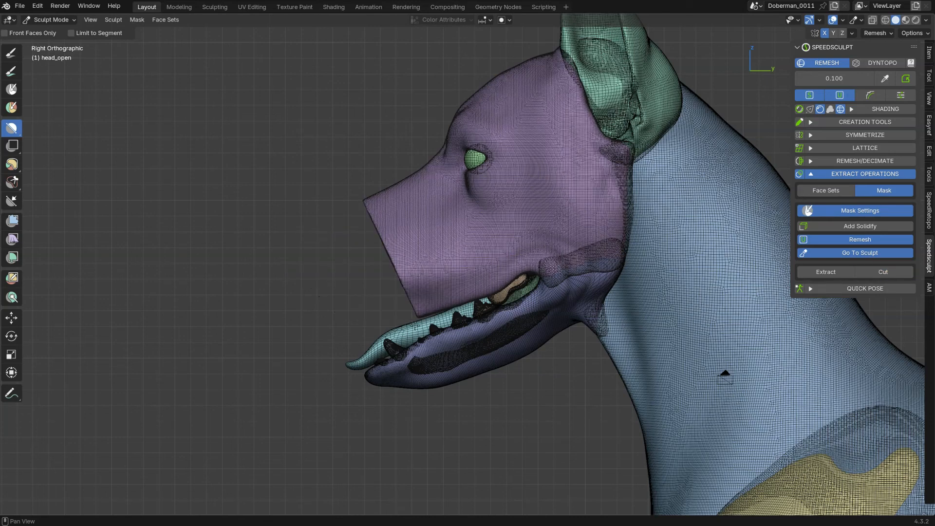
middle_click_drag(415, 326, 489, 171)
Smooth the flat cut face of the snout with the Clay brush active and inspect the head from both sides
key("space")
left_click(500, 181)
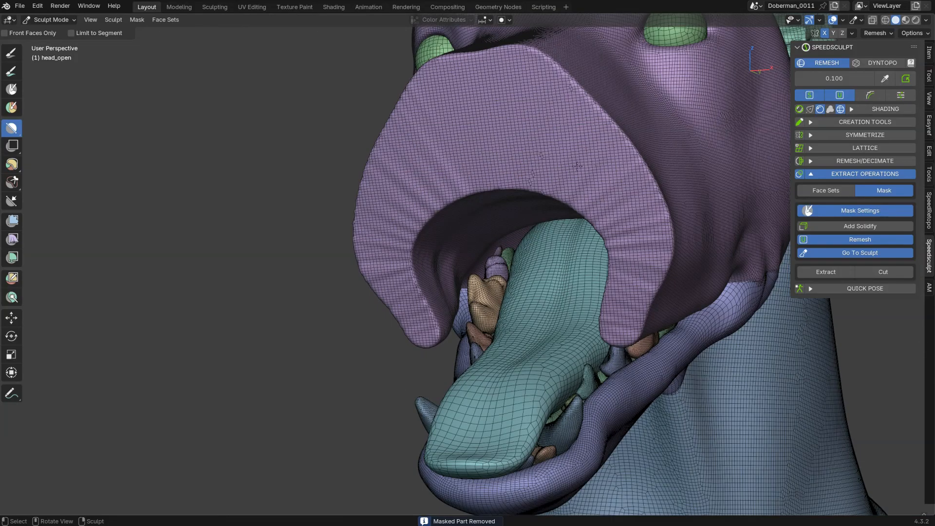
key("space")
left_click(413, 127)
mouse_move(413, 127)
left_mouse_down()
mouse_move(374, 200)
mouse_move(404, 321)
left_mouse_up()
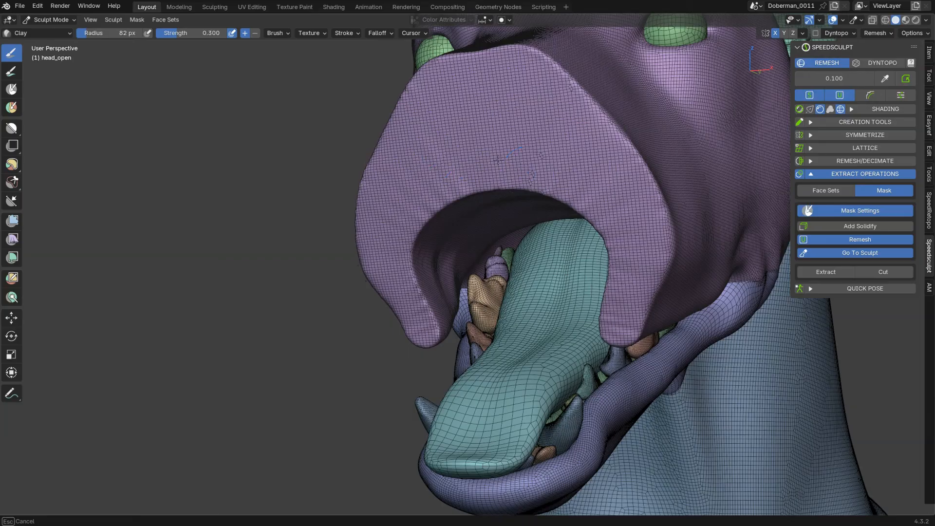
mouse_move(638, 238)
left_mouse_down()
mouse_move(628, 292)
mouse_move(636, 205)
left_mouse_up()
left_click_drag(604, 154, 603, 156)
mouse_move(603, 156)
middle_mouse_down()
mouse_move(493, 199)
mouse_move(511, 207)
middle_mouse_up()
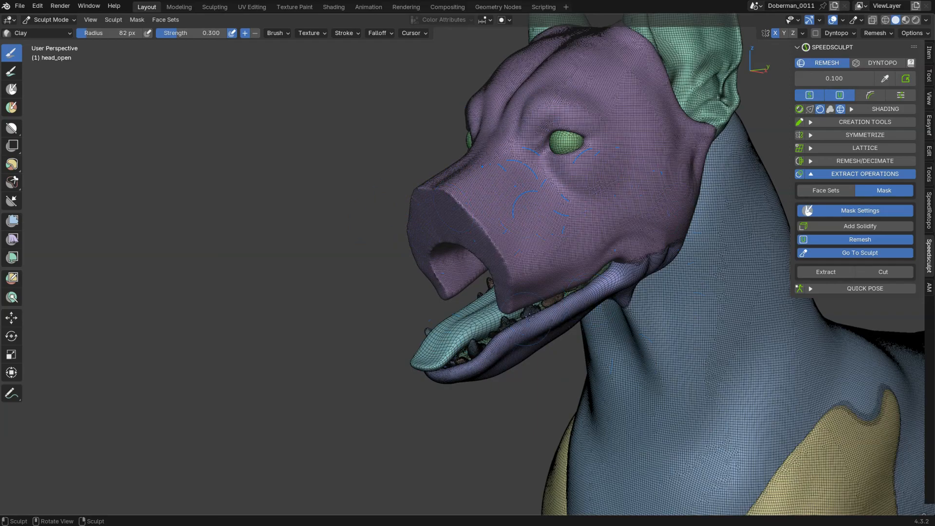
middle_click_drag(433, 289, 529, 282)
mouse_move(343, 144)
middle_mouse_down("ctrl")
mouse_move(366, 187)
mouse_move(379, 248)
middle_mouse_up("ctrl")
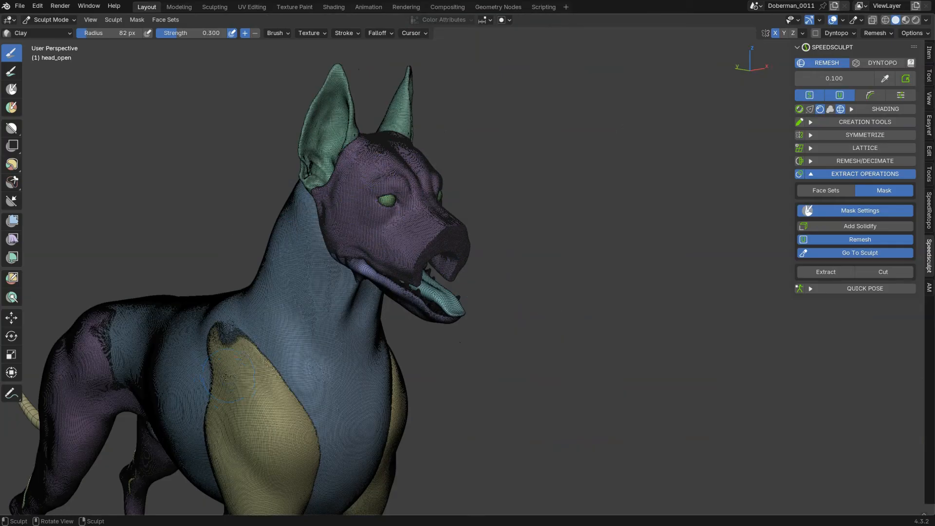
mouse_move(376, 216)
middle_mouse_down()
mouse_move(556, 188)
mouse_move(436, 224)
mouse_move(474, 232)
middle_mouse_up()
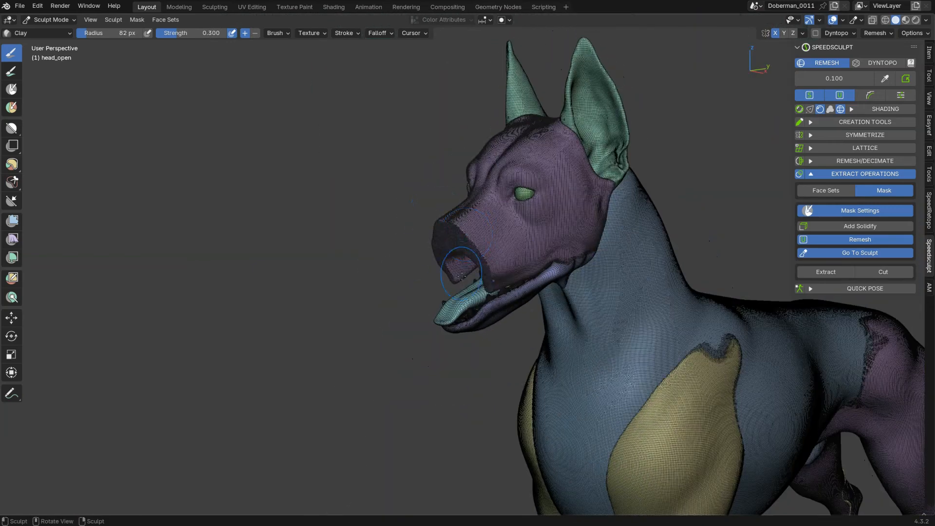
Return to Object Mode, place the 3D cursor in empty space before the dog, and add a resized sphere primitive there
key("Tab")
left_click(835, 122)
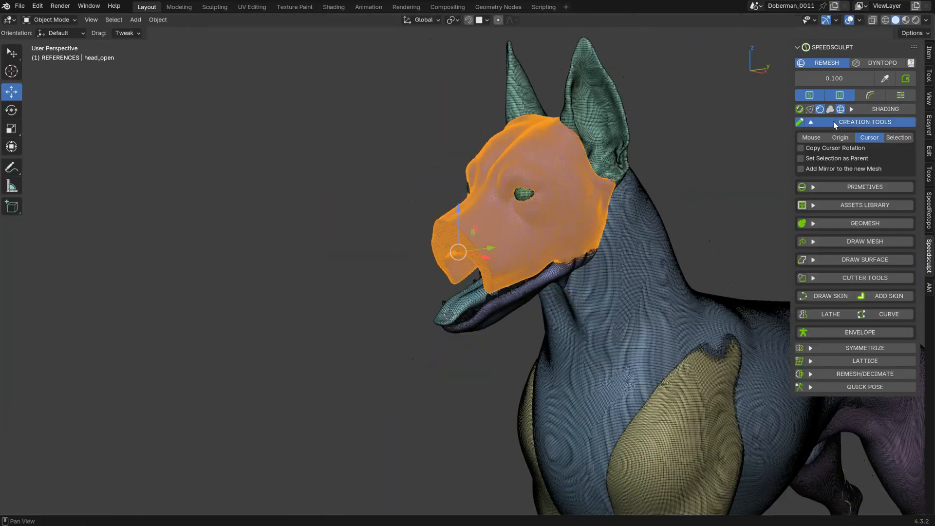
right_click(288, 198, "shift")
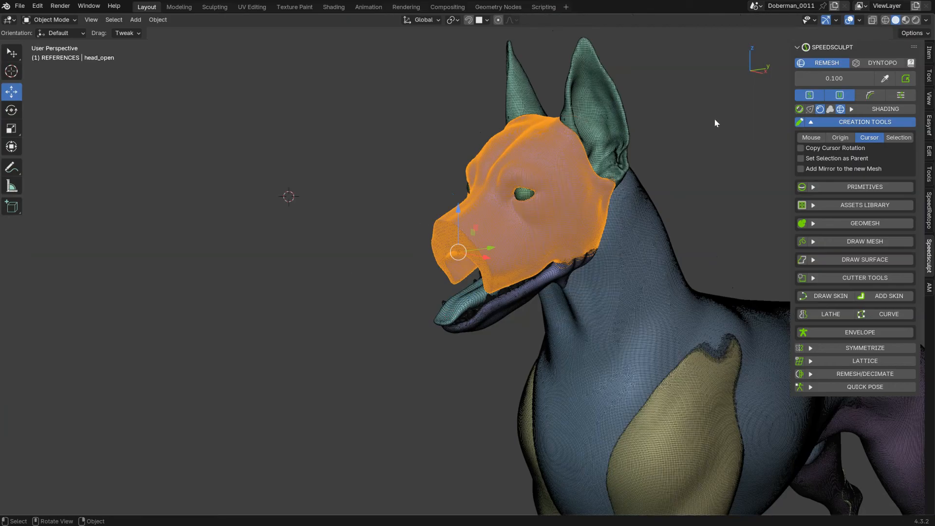
left_click(802, 187)
key("s")
left_click(411, 218)
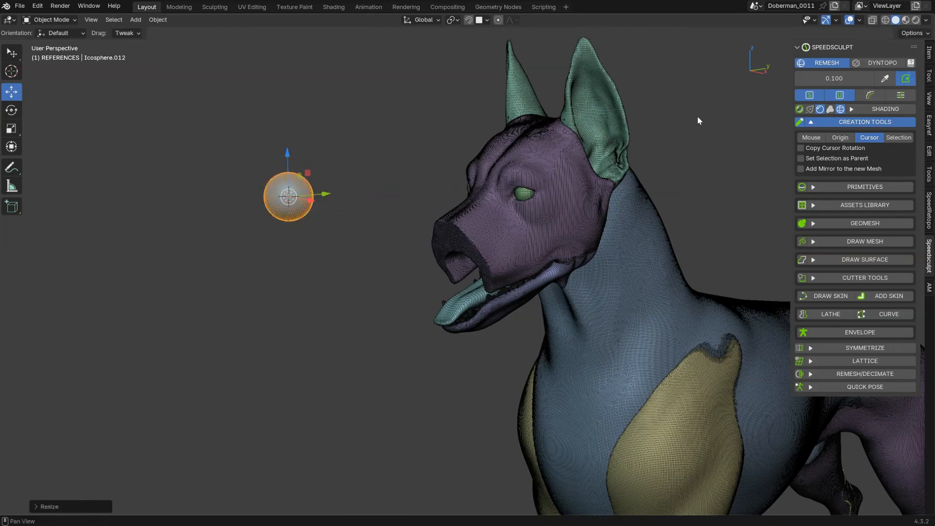
Focus on the new sphere and put it into Sculpt Mode
middle_click_drag(265, 211, 378, 282, "shift")
scroll(379, 278, "up", 5)
key("KP_Decimal")
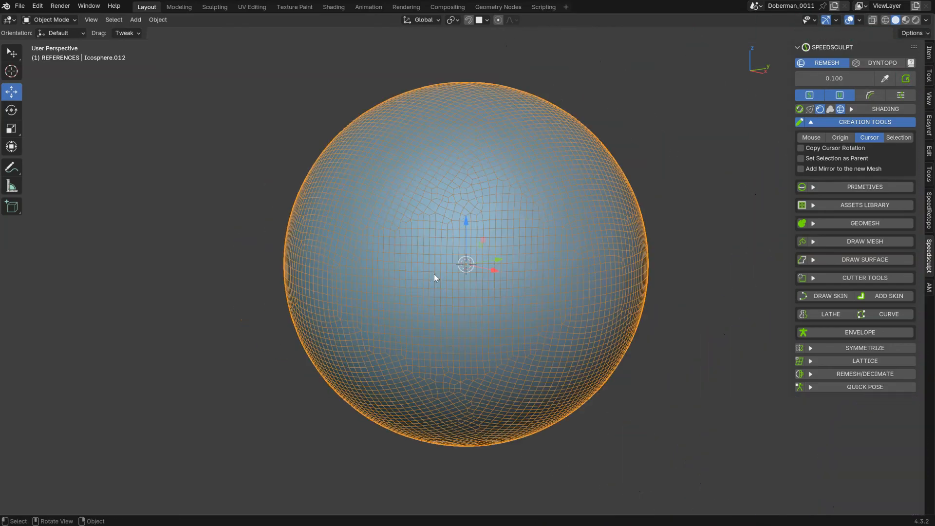
scroll(495, 223, "down", 2)
mouse_move(481, 204)
middle_mouse_down("shift")
mouse_move(475, 193)
mouse_move(476, 210)
middle_mouse_up("shift")
key("ctrl+Tab")
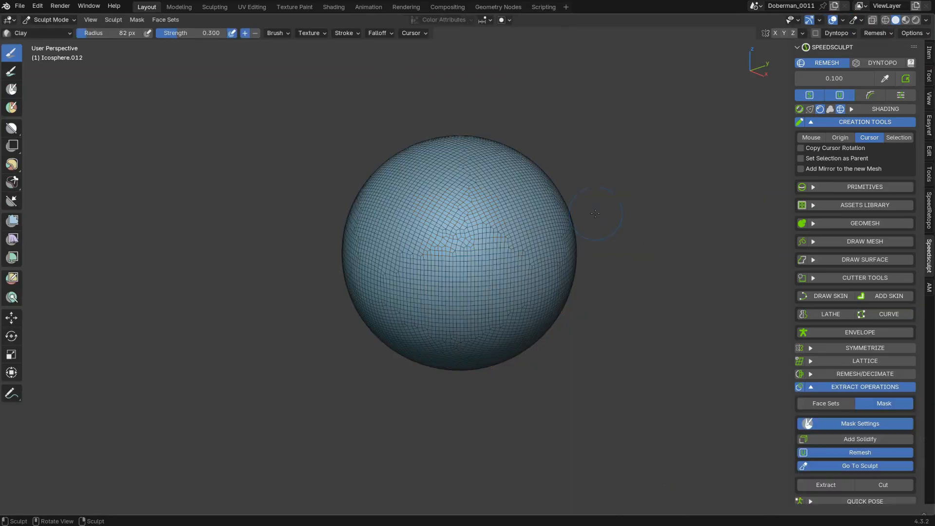
Collapse the creation tools and set Extract Operations to Face Sets with Add Solidify enabled
left_click(840, 123)
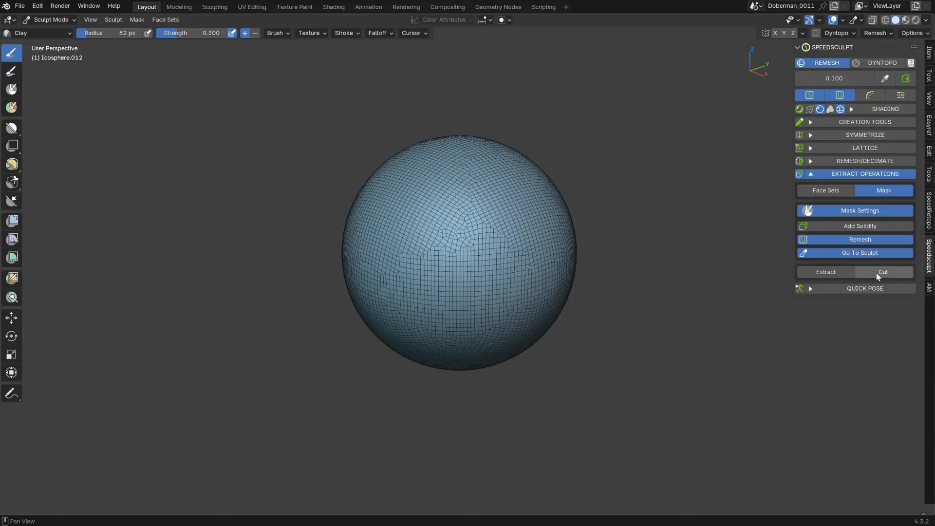
left_click(818, 192)
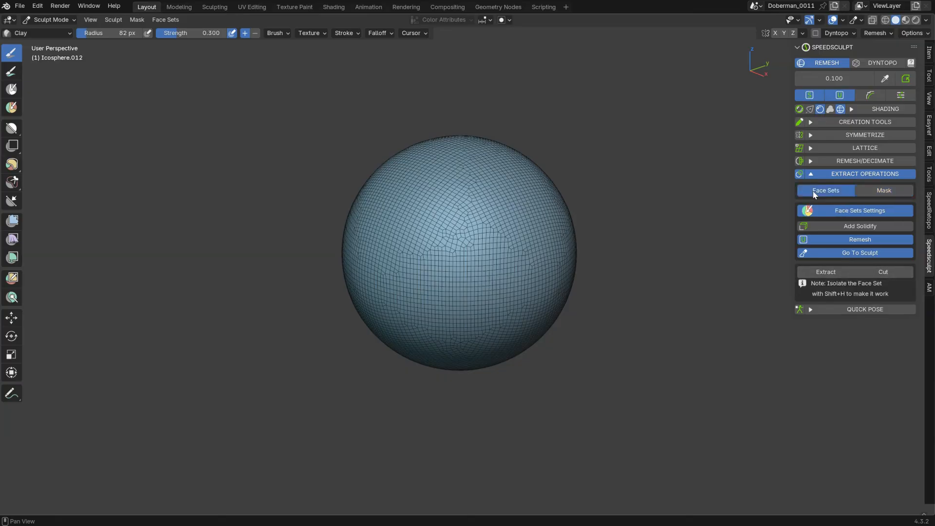
left_click(844, 227)
Paint a C-shaped face set across the upper front of the sphere with the Draw Face Sets brush
middle_click_drag(413, 213, 436, 232)
key("space")
left_click(455, 256)
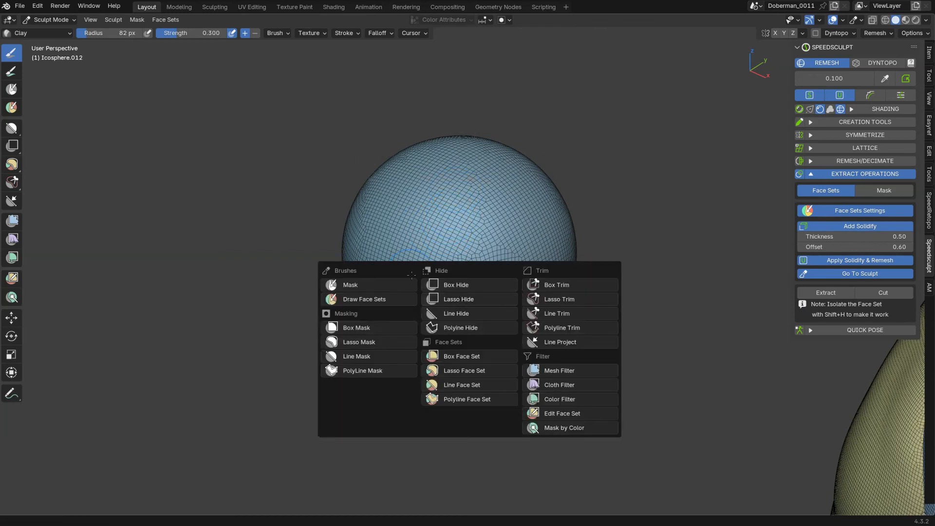
left_click(365, 299)
scroll(455, 201, "up", 1)
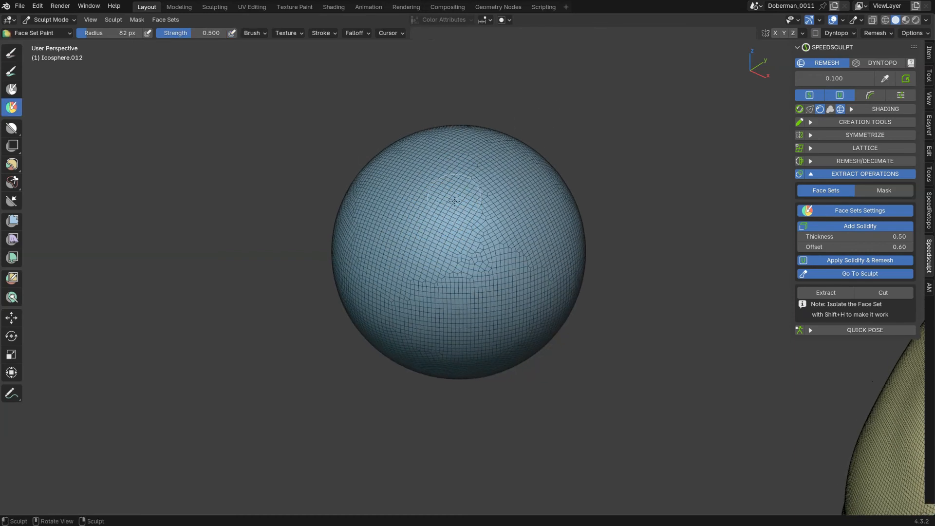
scroll(454, 201, "up", 2)
mouse_move(452, 183)
left_mouse_down()
mouse_move(354, 269)
mouse_move(412, 326)
mouse_move(546, 265)
mouse_move(463, 299)
mouse_move(385, 278)
mouse_move(409, 220)
mouse_move(457, 188)
left_mouse_up()
left_click_drag(371, 261, 371, 274)
Smooth the borders of the C-shaped face set all around its inner and outer edges
left_click_drag(463, 201, 469, 204, "shift")
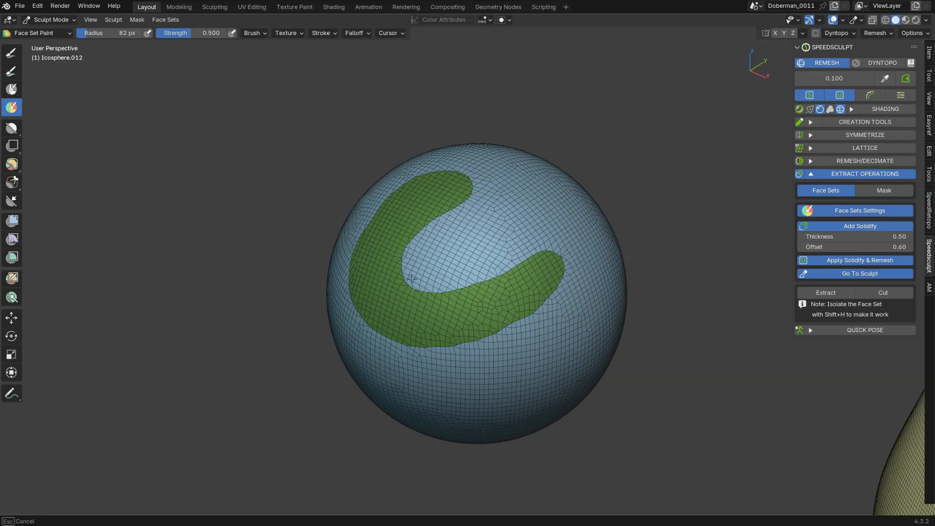
left_click_drag(453, 279, 460, 279, "shift")
left_click_drag(522, 322, 517, 329, "shift")
left_click_drag(354, 355, 353, 269, "shift")
middle_click_drag(354, 265, 380, 258)
left_click_drag(362, 210, 331, 282, "shift")
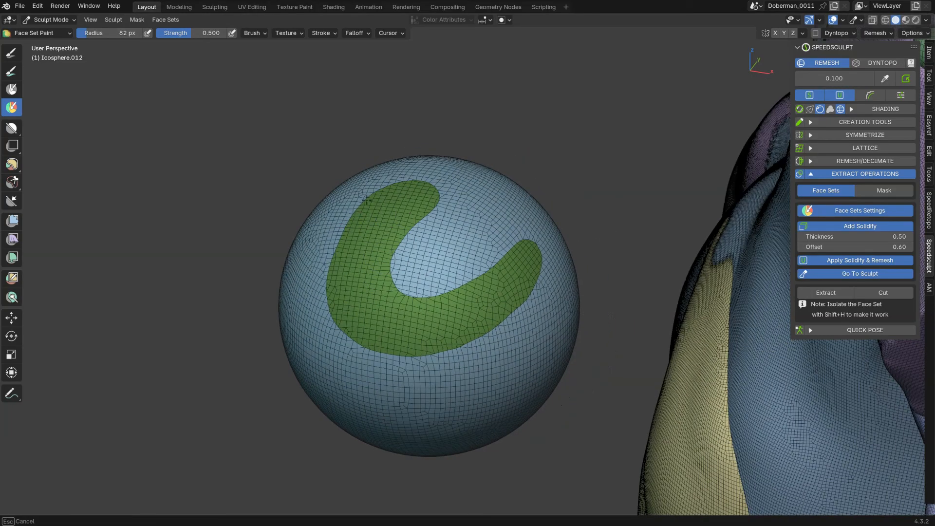
left_click_drag(444, 359, 482, 339, "shift")
mouse_move(429, 234)
middle_mouse_down()
mouse_move(480, 226)
mouse_move(444, 240)
mouse_move(453, 244)
middle_mouse_up()
left_click_drag(318, 253, 342, 236, "shift")
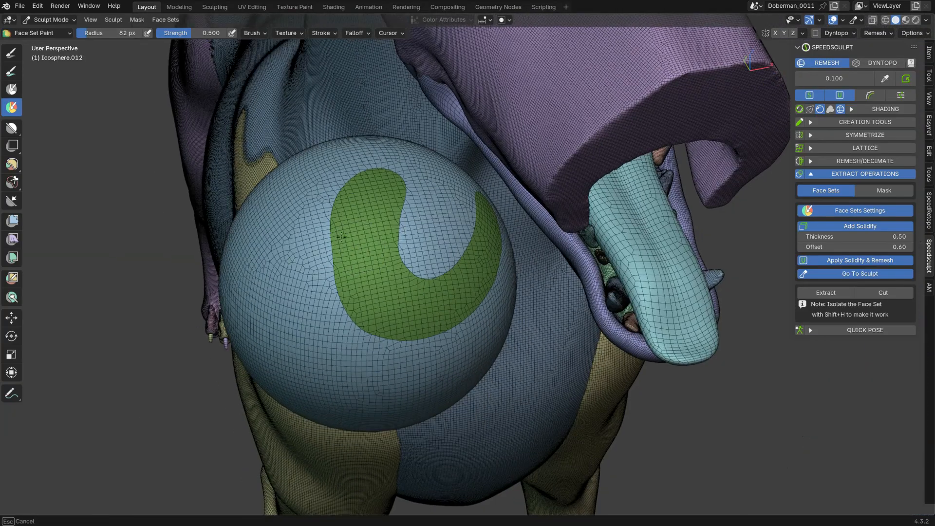
left_click_drag(335, 287, 336, 286, "shift")
mouse_move(459, 249)
middle_mouse_down()
mouse_move(419, 227)
mouse_move(481, 147)
middle_mouse_up()
middle_click_drag(435, 202, 434, 211)
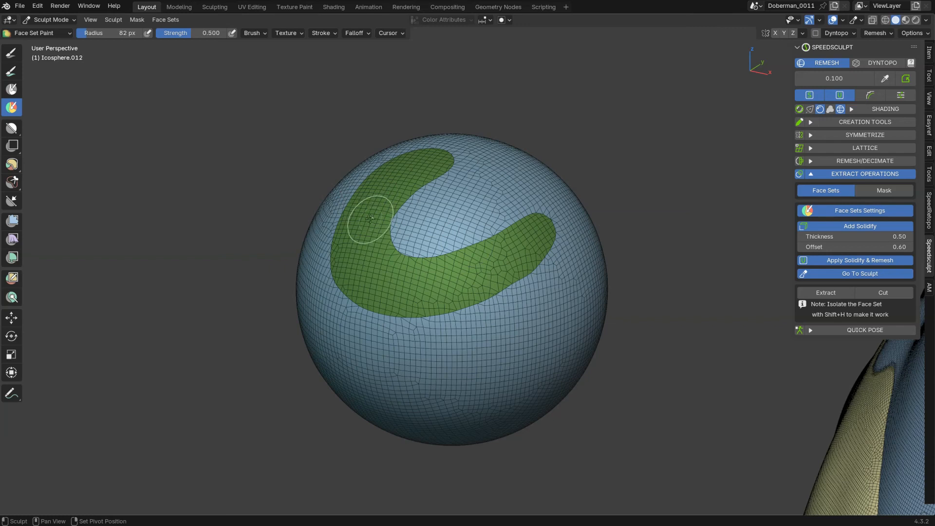
Isolate the C-shaped face set and extract it with Add Solidify at thickness 0.50 and offset 0.60
key("shift+h")
middle_click_drag(372, 214, 375, 171)
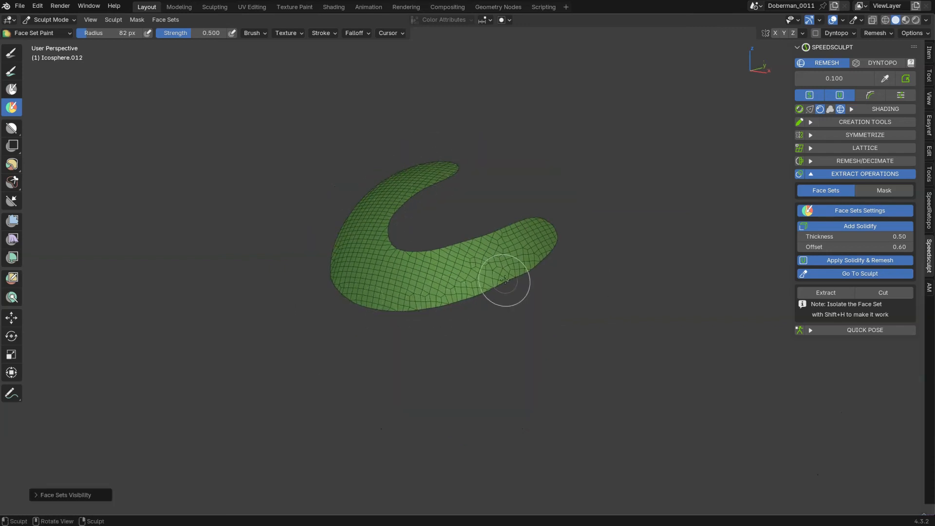
left_click(828, 292)
middle_click_drag(371, 184, 478, 199)
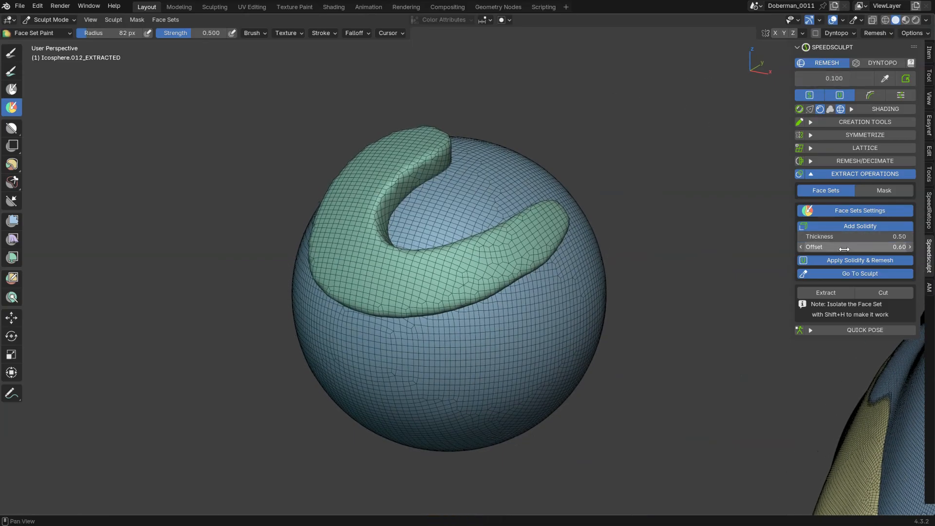
middle_click_drag(419, 205, 450, 243)
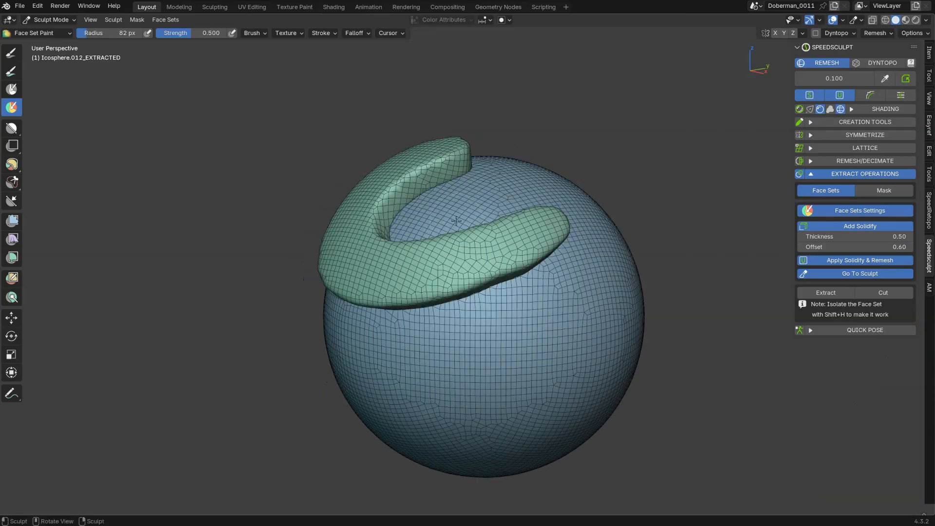
key("z")
mouse_move(457, 225)
middle_mouse_down()
mouse_move(465, 213)
mouse_move(530, 225)
mouse_move(392, 293)
mouse_move(526, 291)
middle_mouse_up()
middle_click_drag(534, 219, 554, 214)
Delete the extracted C-shaped piece, return the sphere to Sculpt Mode and unhide the rest of its surface
key("Tab")
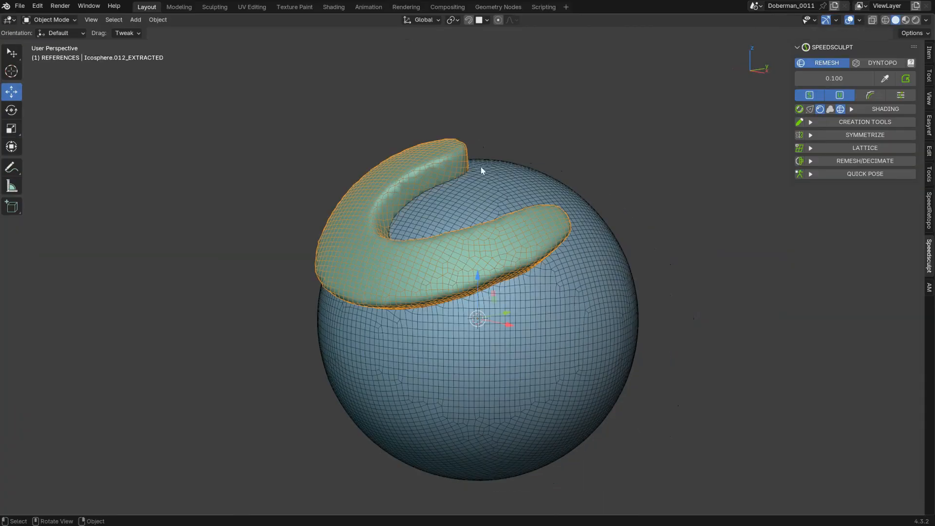
key("x")
left_click(458, 233)
left_click(467, 255)
key("Tab")
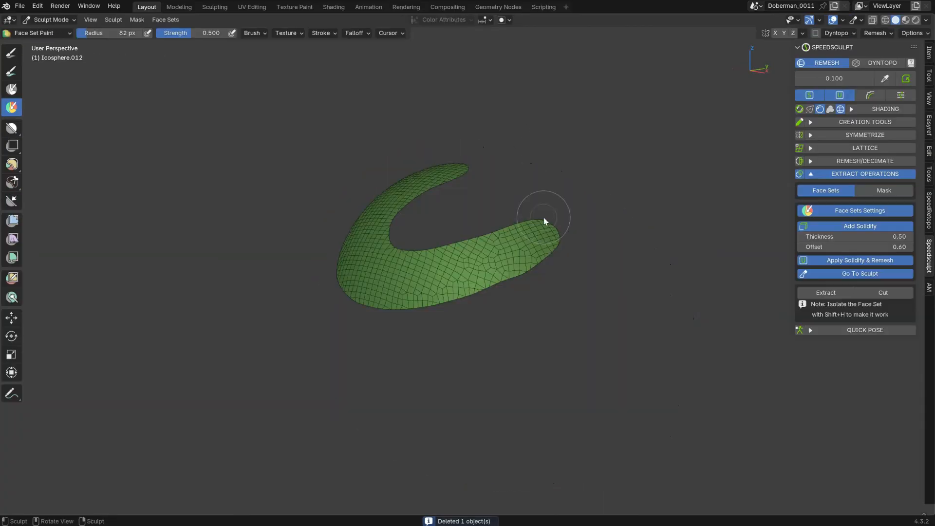
key("shift+h")
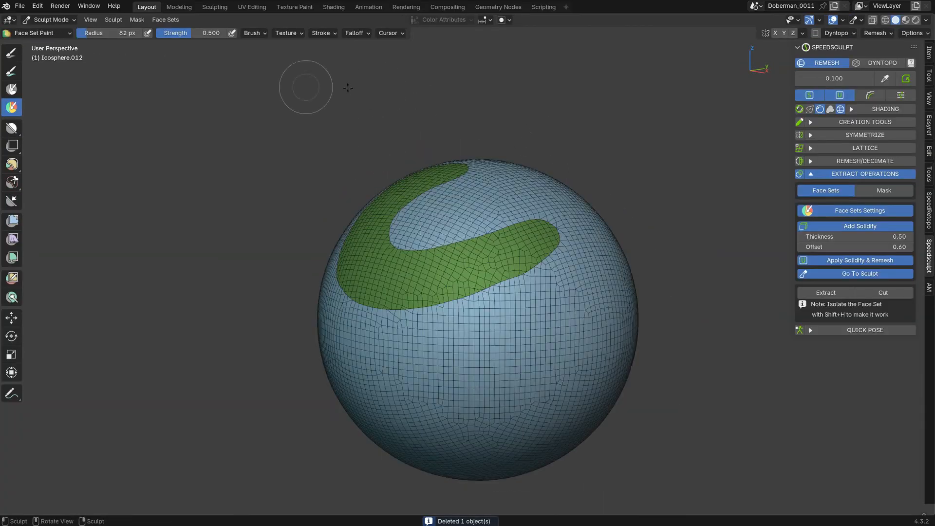
Replace the sphere's face sets with a single Face Set from Visible and brush over the old borders
left_click(166, 19)
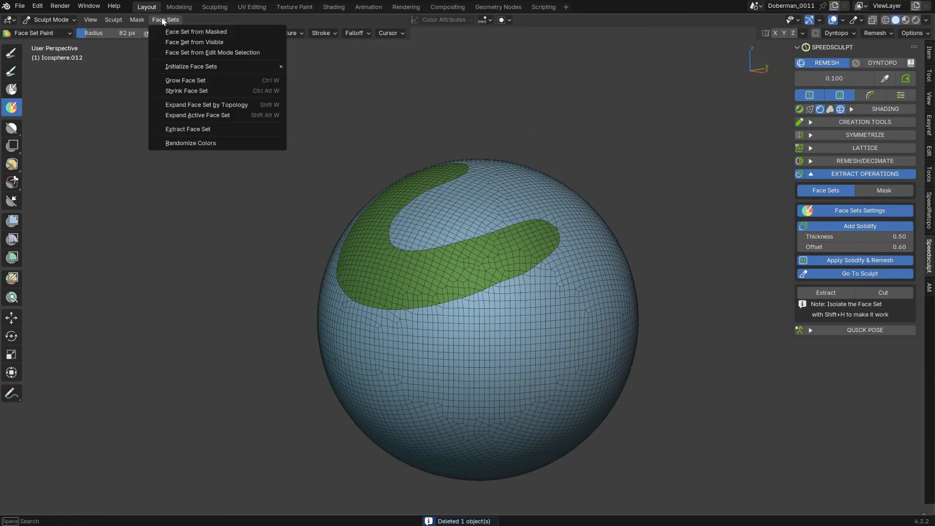
left_click(185, 42)
left_click_drag(454, 302, 515, 270, "shift")
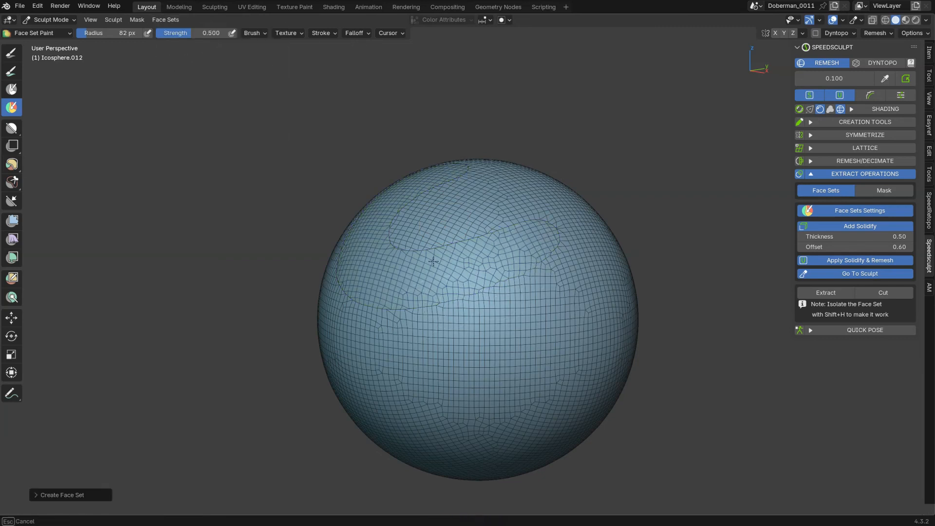
left_click_drag(484, 186, 542, 209, "shift")
Assign the upper half of the sphere to a new face set with a diagonal Line Face Set
middle_click_drag(544, 213, 507, 247, "ctrl")
middle_click_drag(508, 247, 478, 205, "shift")
key("w")
left_click(397, 311)
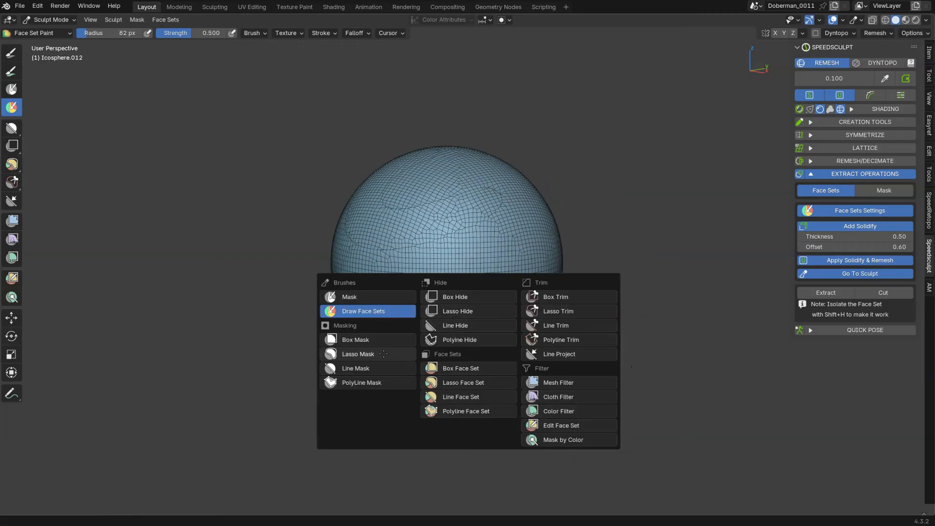
left_click(358, 368)
left_click(458, 400)
middle_click_drag(568, 183, 550, 167)
left_click_drag(551, 167, 259, 369)
middle_click_drag(441, 239, 309, 309)
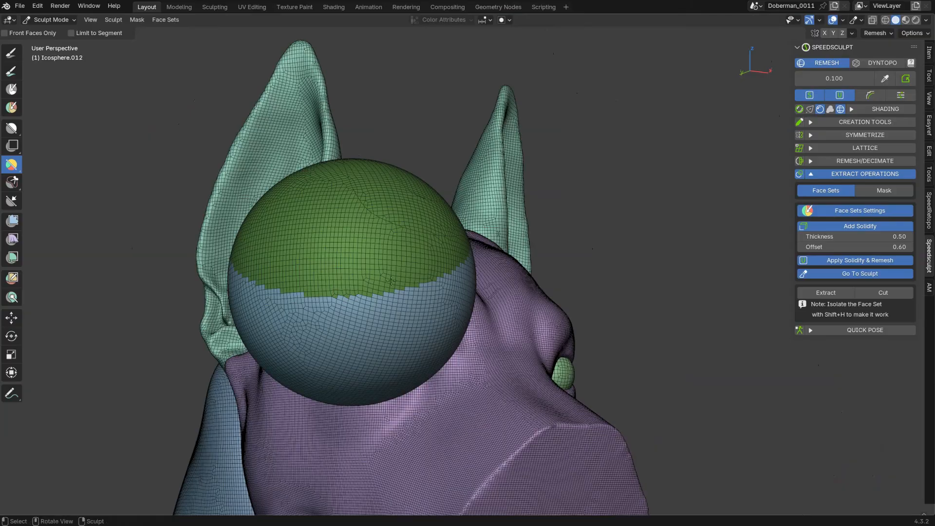
Smooth the jagged border between the two halves of the sphere with the Draw Face Sets brush
left_click(11, 107)
left_click_drag(345, 293, 421, 292)
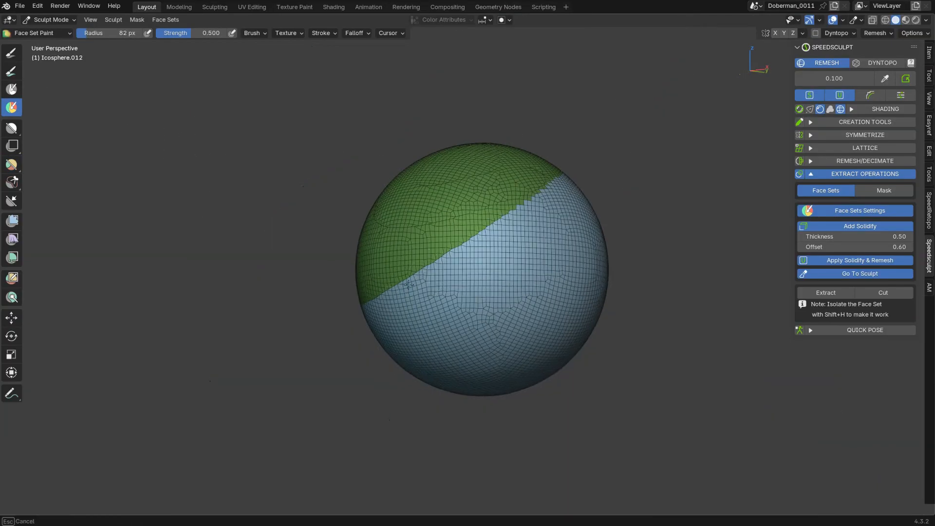
middle_click_drag(557, 184, 428, 230)
middle_click_drag(633, 300, 468, 278)
middle_click_drag(556, 265, 361, 112)
Isolate the upper face set and cut it off the sphere with Add Solidify disabled
key("shift+h")
left_click(855, 227)
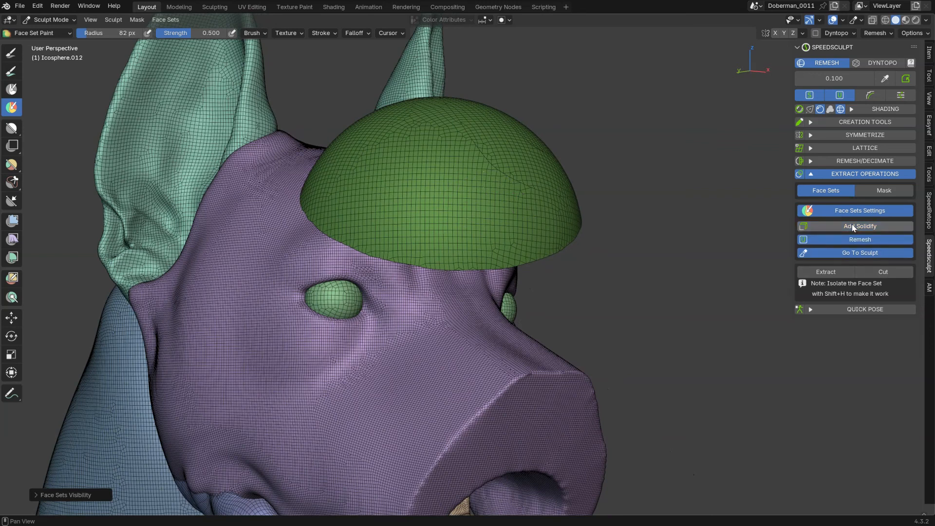
left_click(891, 271)
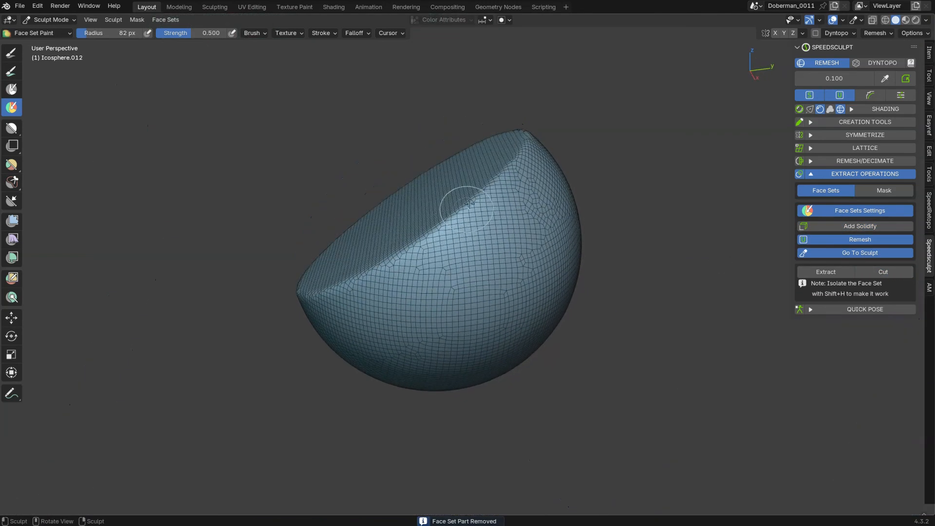
Leave the sphere's isolated view and look over the Doberman's face sets and the face set extraction settings
mouse_move(469, 204)
middle_mouse_down()
mouse_move(459, 213)
mouse_move(454, 202)
middle_mouse_up()
key("slash")
middle_click_drag(356, 323, 128, 242, "shift")
middle_click_drag(394, 175, 476, 250, "ctrl")
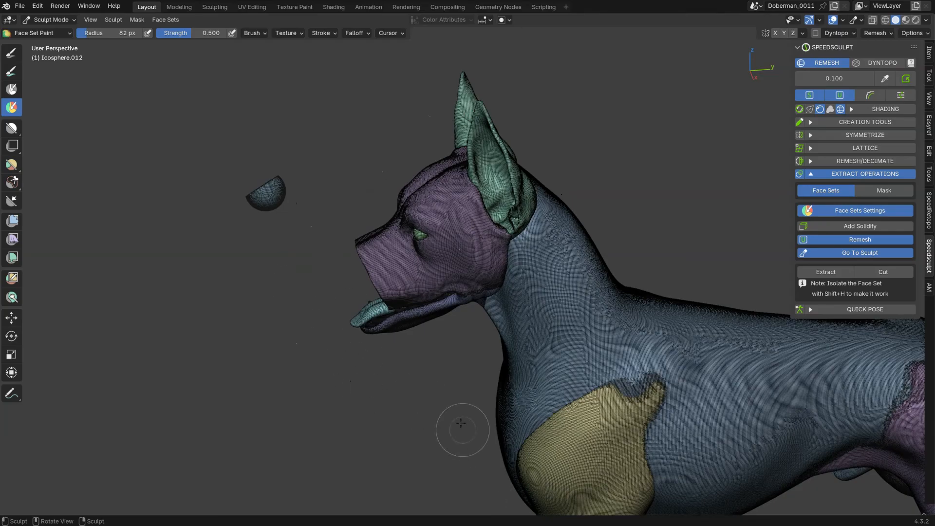
middle_click_drag(448, 361, 463, 293, "shift")
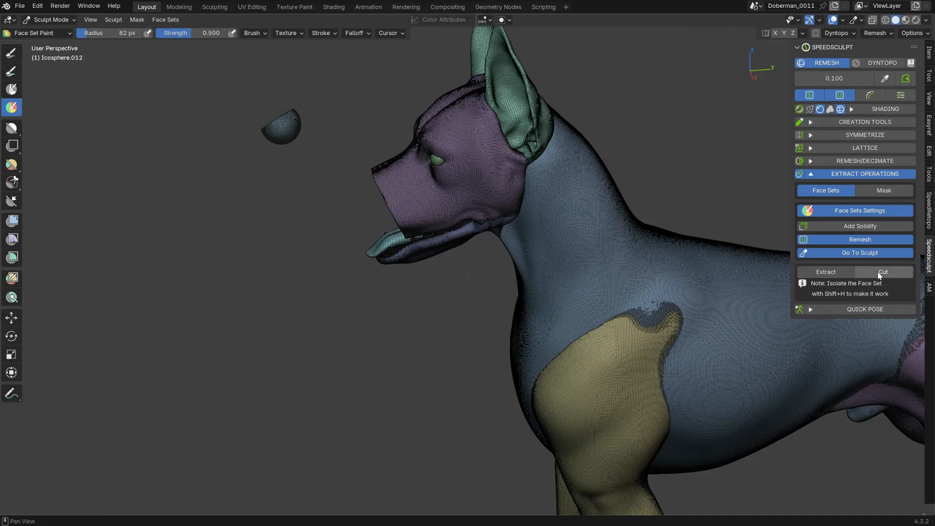
left_click(836, 213)
mouse_move(323, 215)
middle_mouse_down()
mouse_move(431, 248)
mouse_move(633, 199)
middle_mouse_up()
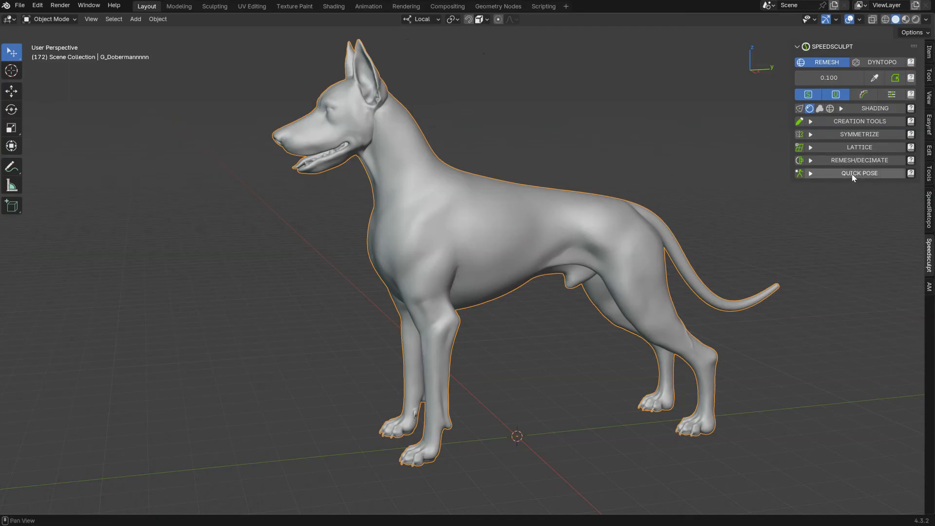
Create Quick Pose bones for the Doberman in the right side view, placing the starting vertex inside the hindquarters
left_click(847, 173)
middle_click_drag(417, 233, 414, 214)
middle_click_drag(463, 321, 444, 314, "shift")
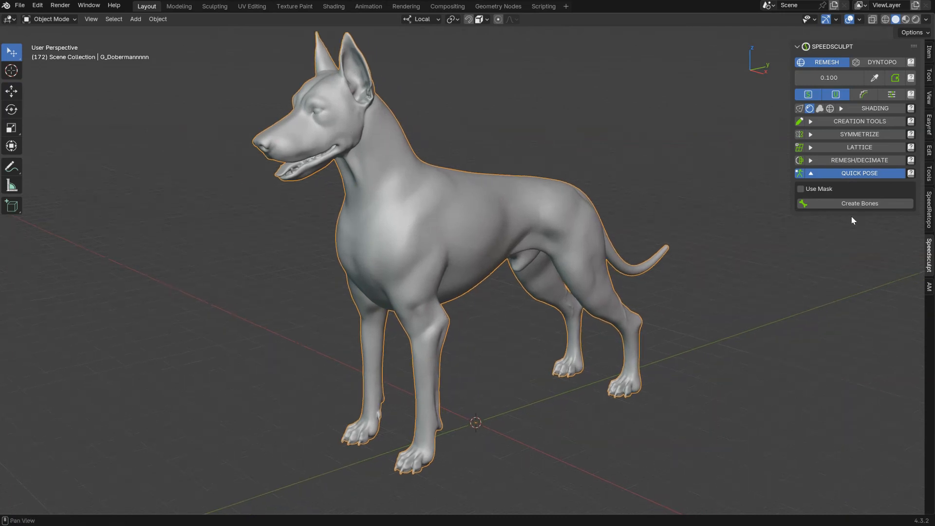
key("grave")
left_click(486, 237)
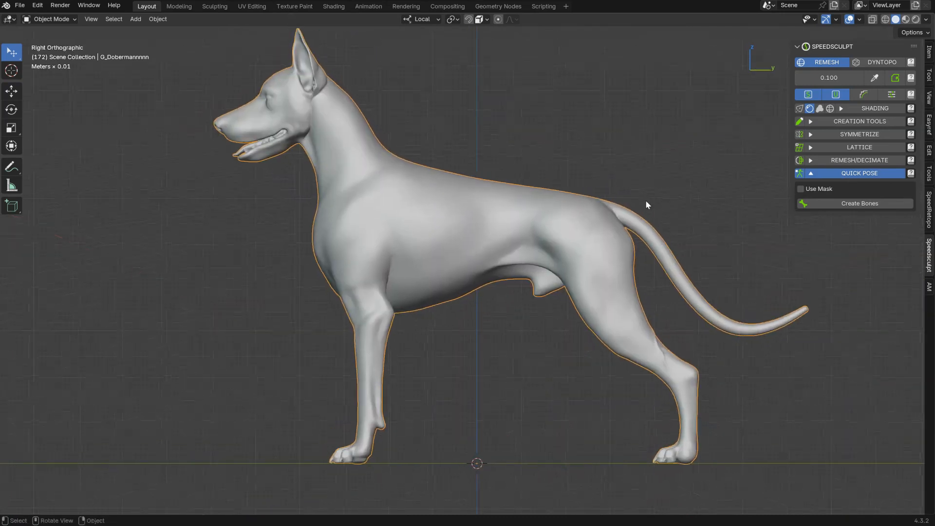
left_click(848, 204)
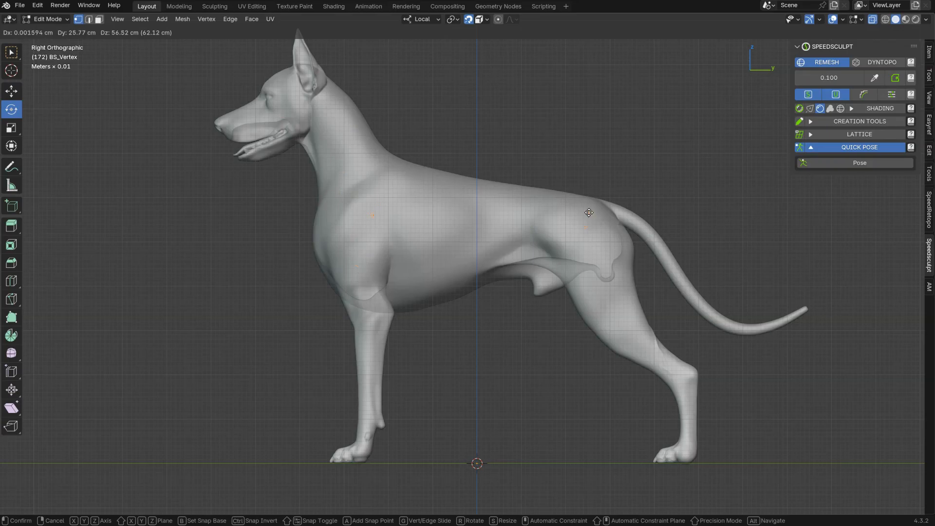
left_click(549, 218)
Extrude the spine from the starting vertex back to the tail base and forward to the middle of the torso
key("g")
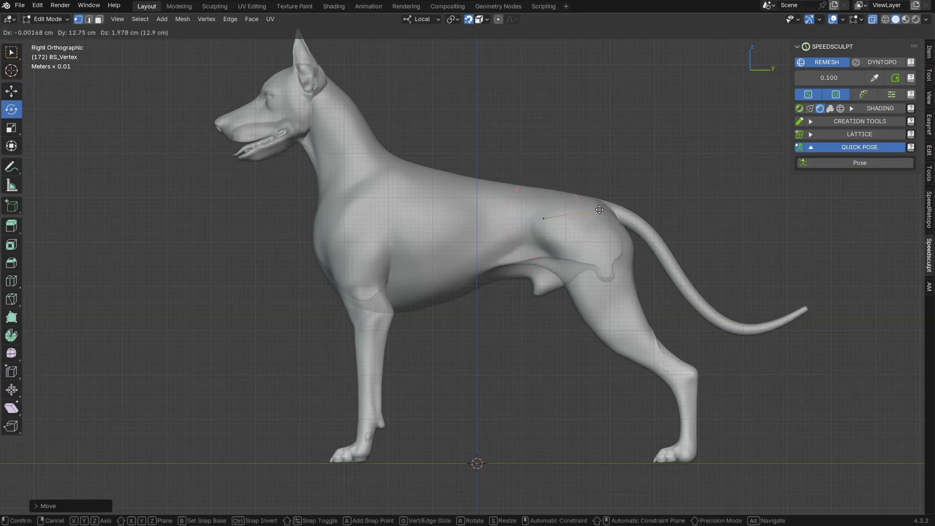
key("o")
key("o")
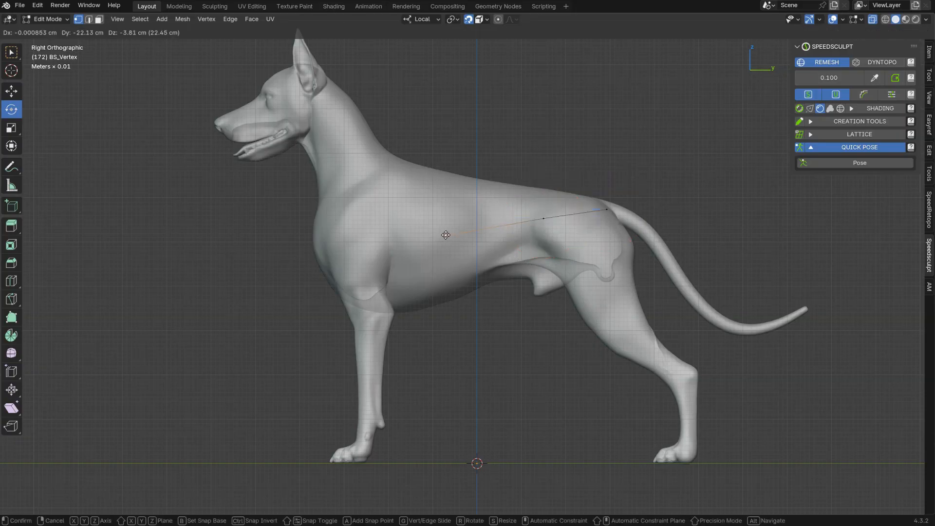
left_click(446, 235)
Extrude the bone chain from the mid-torso through the chest and up the neck to the base of the skull
key("e")
left_click(363, 177)
key("e")
left_click(337, 128)
key("e")
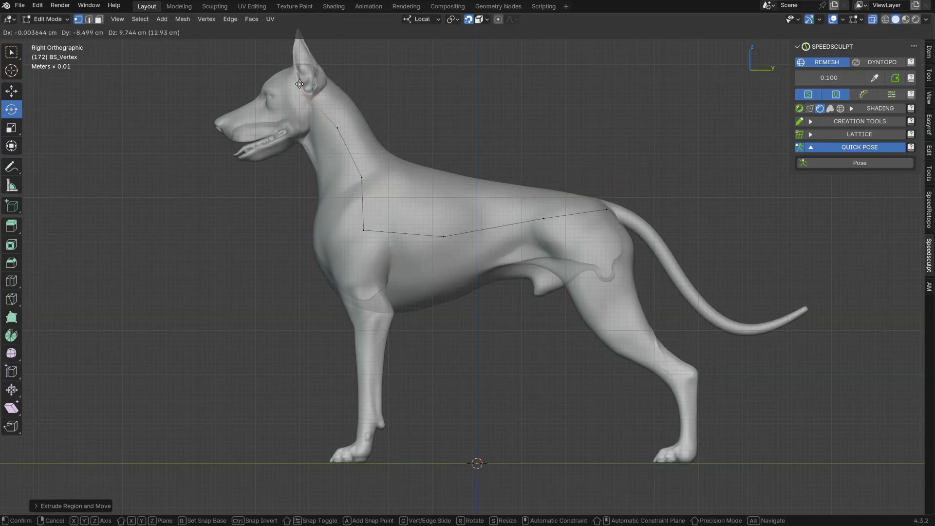
left_click(304, 89)
Extrude a snout bone to the nose and a two-segment lower jaw chain from the skull vertex
key("e")
left_click(230, 124)
left_click(305, 89)
key("e")
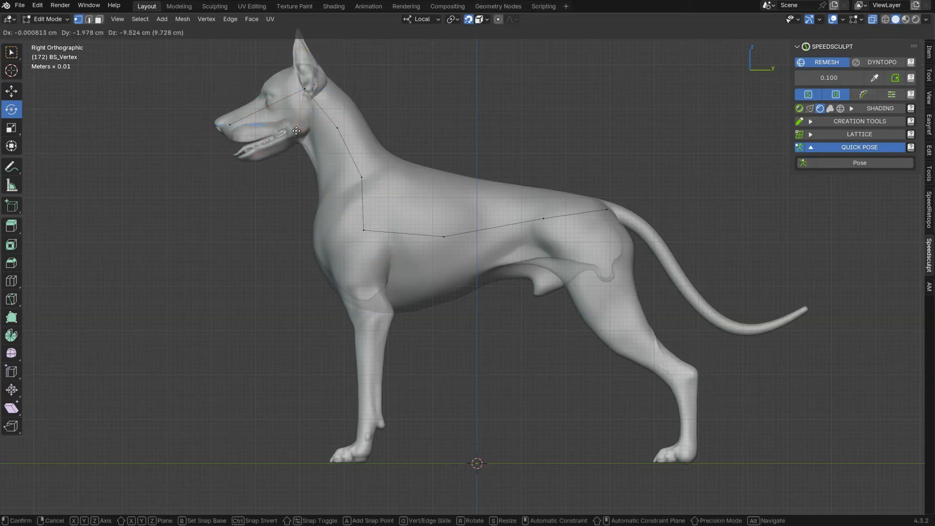
left_click(303, 129)
key("e")
left_click(252, 156)
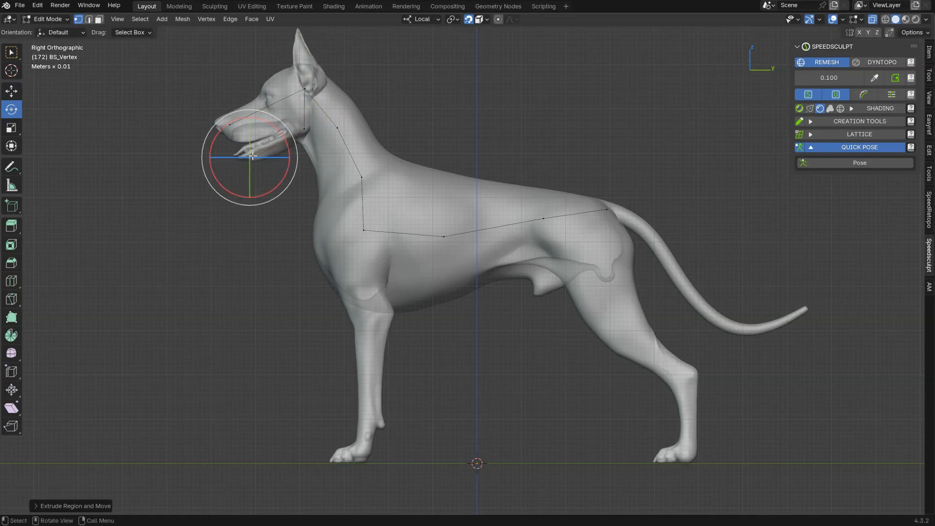
Extrude a chain of bones from the tail base along the curve of the tail to its tip
left_click(608, 209)
key("e")
left_click(654, 237)
key("space")
left_click(710, 271)
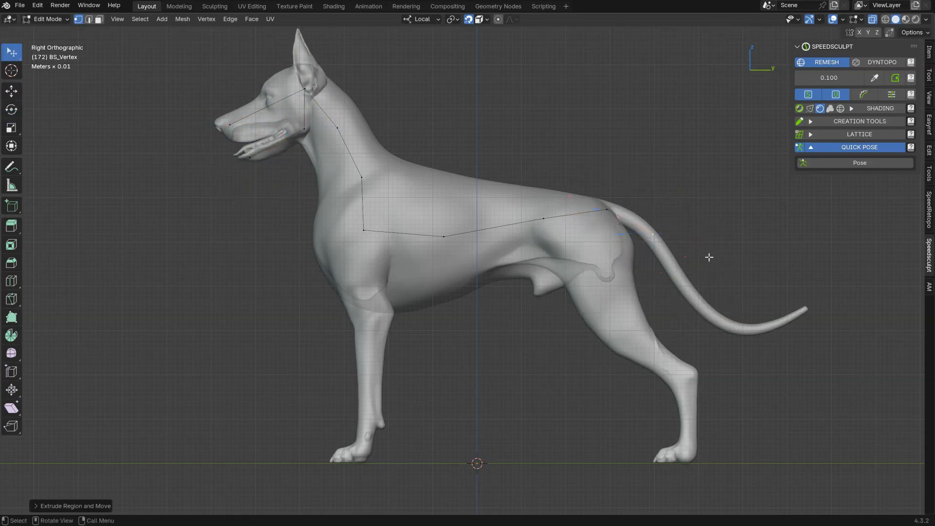
key("g")
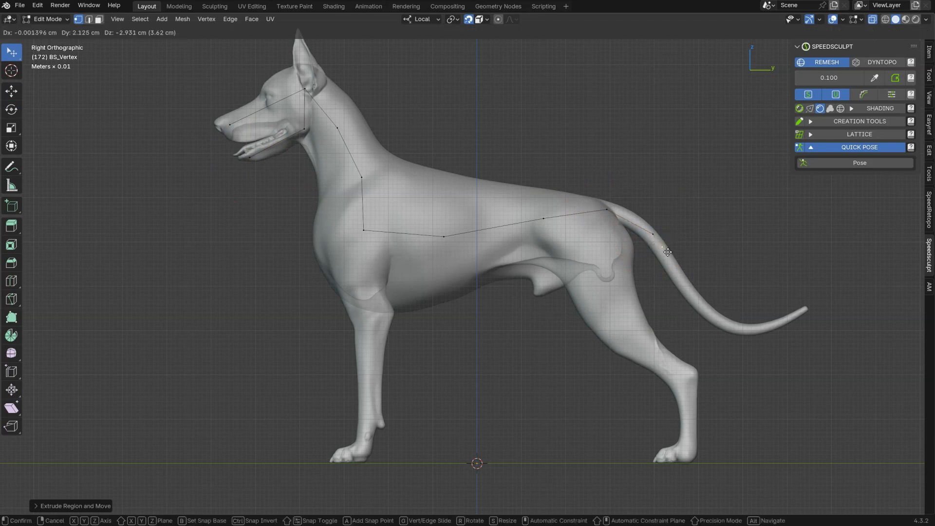
left_click(686, 288)
key("e")
left_click(767, 329)
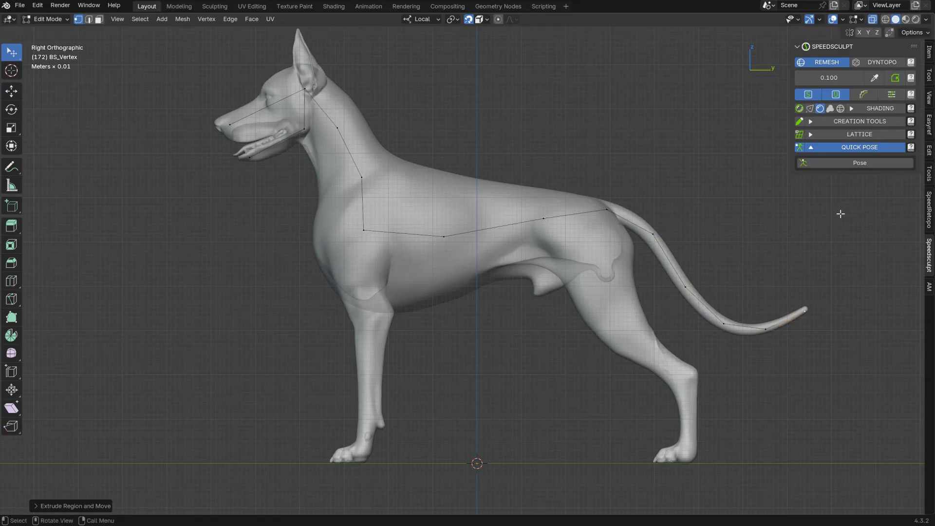
Slide the hip vertex along the spine chain closer to the tail base
left_click(543, 219)
mouse_move(574, 253)
middle_mouse_down()
mouse_move(634, 253)
mouse_move(564, 249)
middle_mouse_up()
key("g")
key("g")
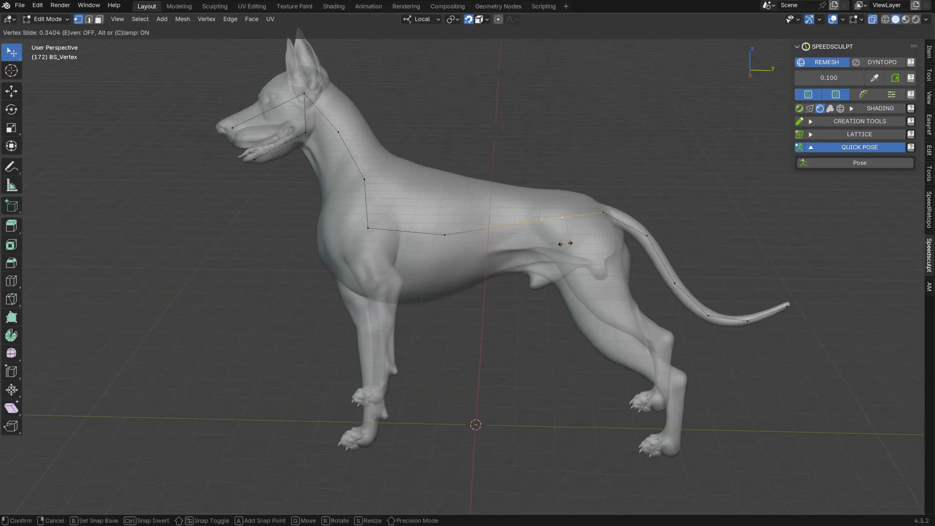
left_click(563, 243)
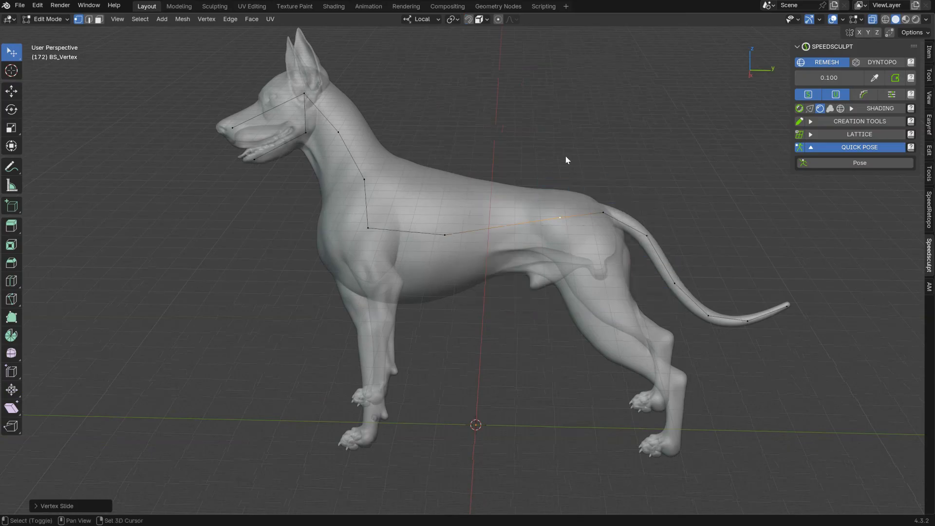
key("g")
key("g")
left_click(581, 240)
With snapping off, extrude a hip joint from the hip vertex sideways into the near hind leg and adjust its position
middle_click_drag(602, 261, 573, 262)
key("e")
left_click(595, 252)
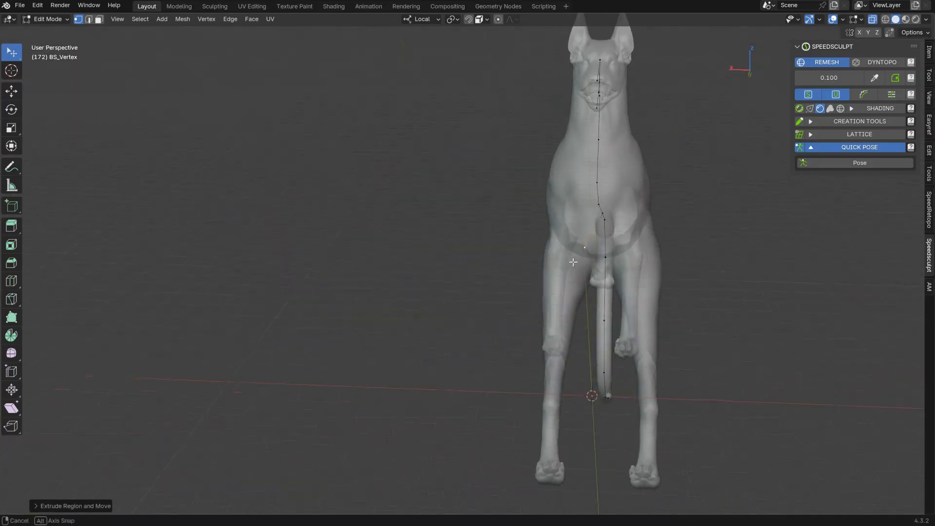
key("g")
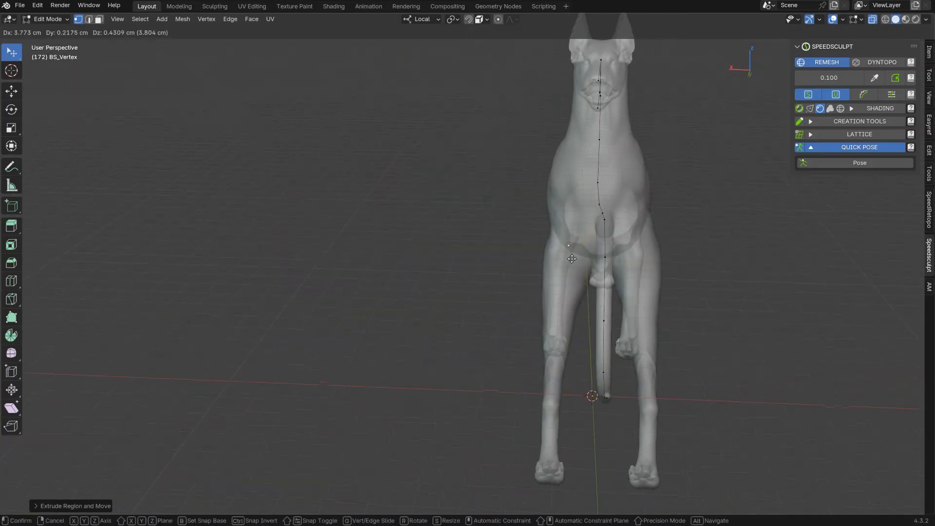
left_click(571, 259)
Turn snapping back on and extrude the hind leg bones from the hip joint to the knee and the hock
middle_click_drag(534, 271, 594, 287)
middle_click_drag(582, 299, 551, 260, "shift")
key("shift+Tab")
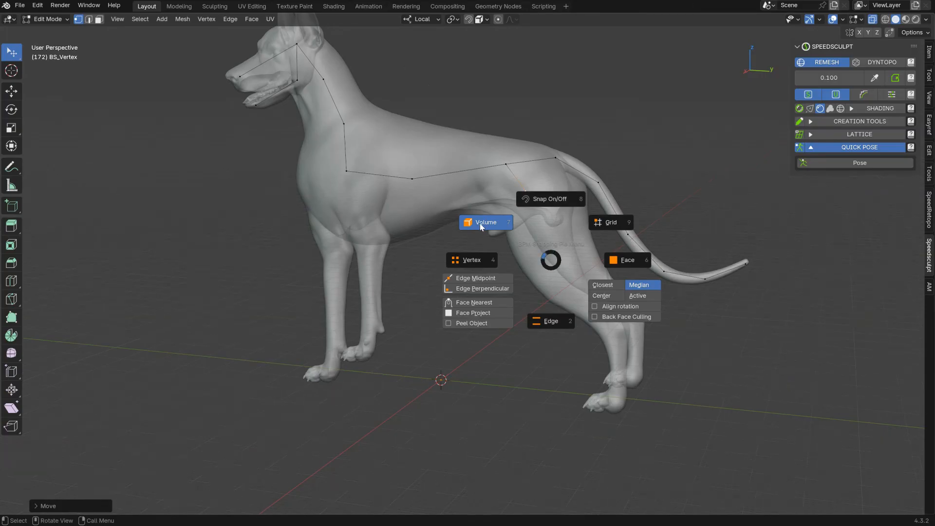
left_click(548, 198)
middle_click_drag(548, 205, 538, 228)
key("e")
left_click(564, 296)
middle_click_drag(566, 294, 609, 288)
key("e")
left_click(626, 320)
Extrude the lower hind leg bone from the hock to the heel and a paw bone toward the toes
mouse_move(626, 321)
middle_mouse_down()
mouse_move(476, 331)
mouse_move(625, 322)
middle_mouse_up()
key("e")
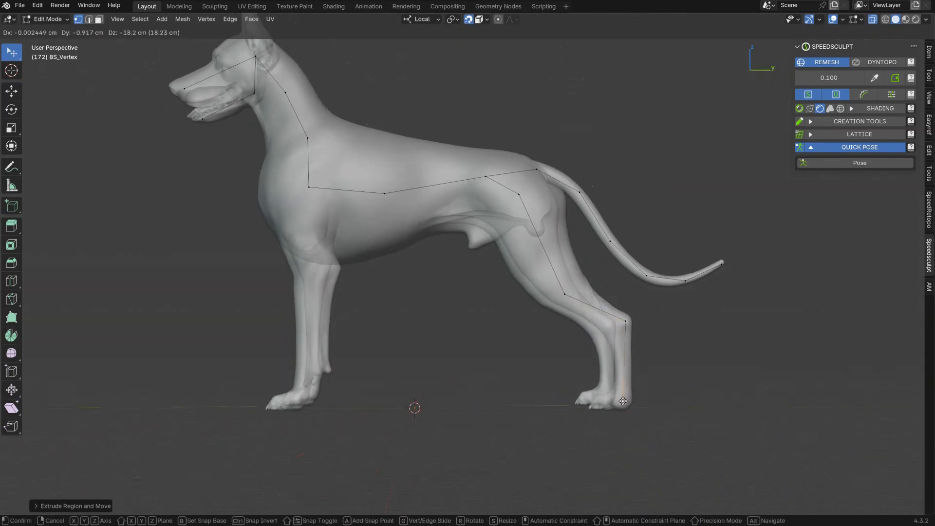
left_click(625, 410)
middle_click_drag(625, 410, 619, 430)
key("e")
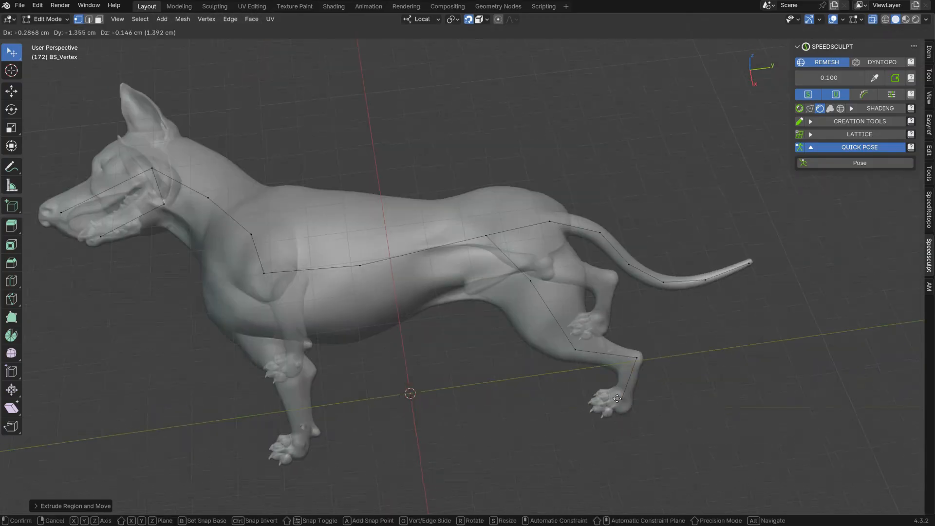
left_click(611, 398)
Extrude a shoulder joint from the chest vertex toward the near foreleg and reposition it inside the shoulder
middle_click_drag(581, 358, 460, 236)
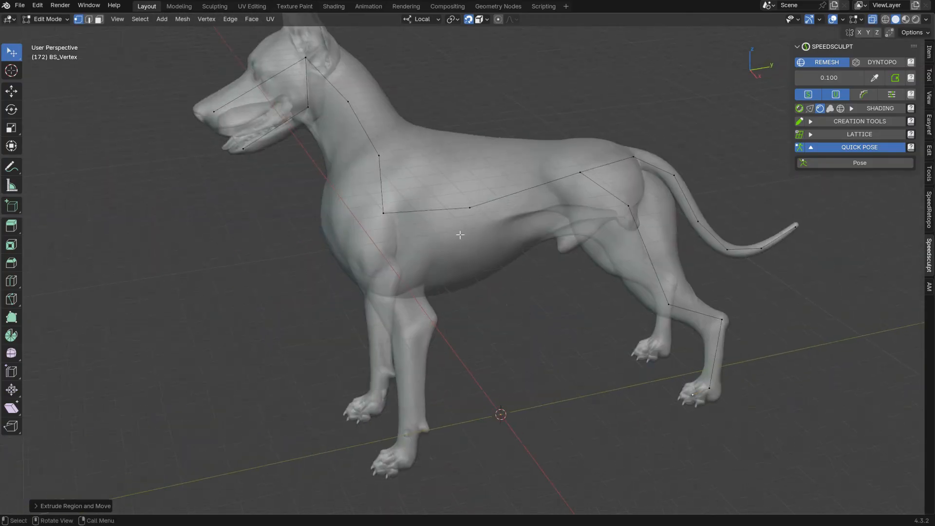
middle_click_drag(411, 218, 475, 240)
key("e")
left_click(428, 238)
key("g")
left_click(398, 230)
key("g")
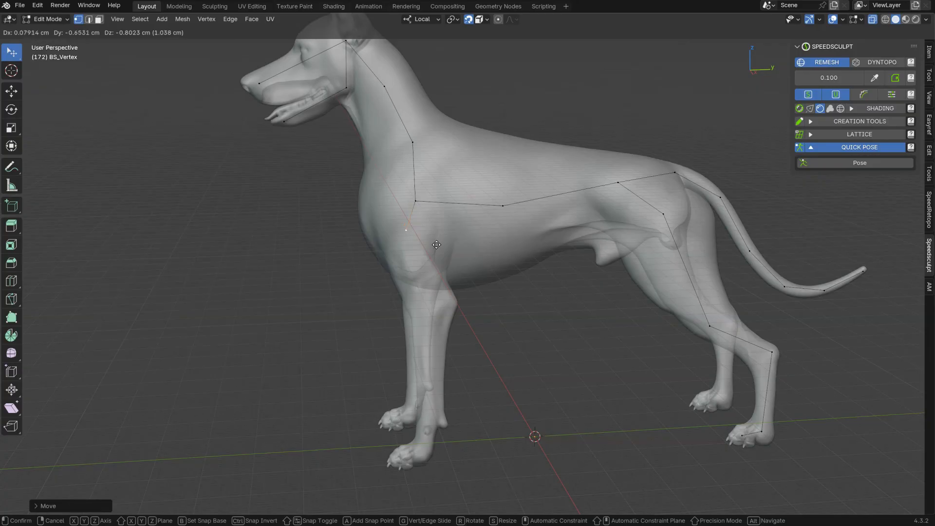
left_click(398, 231)
Extrude the foreleg bones from the shoulder joint through the elbow and down the leg to the front paw
scroll(400, 235, "up", 3)
middle_click_drag(403, 242, 409, 241)
key("e")
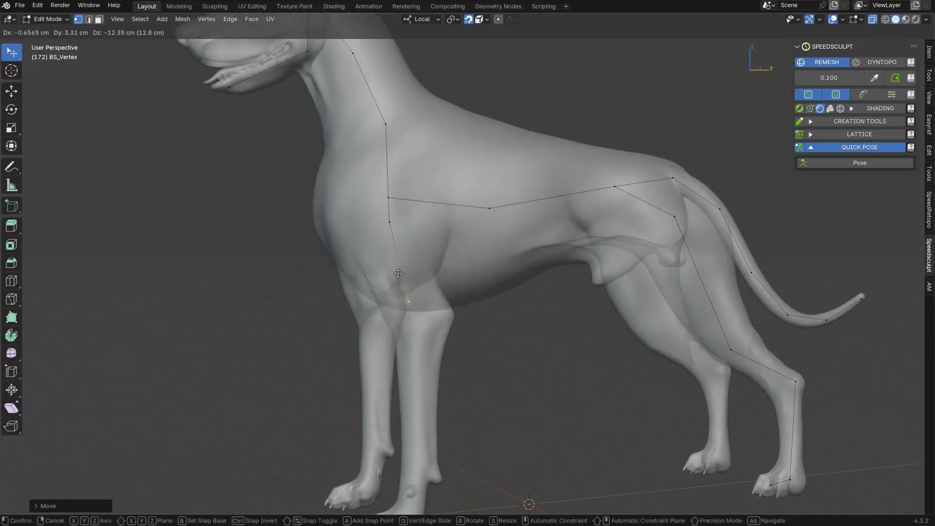
left_click(439, 317)
key("e")
left_click(432, 452)
middle_click_drag(425, 453, 425, 295, "shift")
key("e")
left_click(418, 322)
key("e")
left_click(398, 323)
Select the skull vertex and extrude a bone from it to the base of the ear
scroll(376, 318, "down", 4)
middle_click_drag(376, 317, 388, 397, "shift")
middle_click_drag(409, 195, 448, 215)
middle_click_drag(458, 139, 408, 161)
middle_click_drag(437, 159, 358, 209, "shift")
scroll(315, 163, "up", 4)
left_click(315, 163)
scroll(359, 209, "up", 1)
key("e")
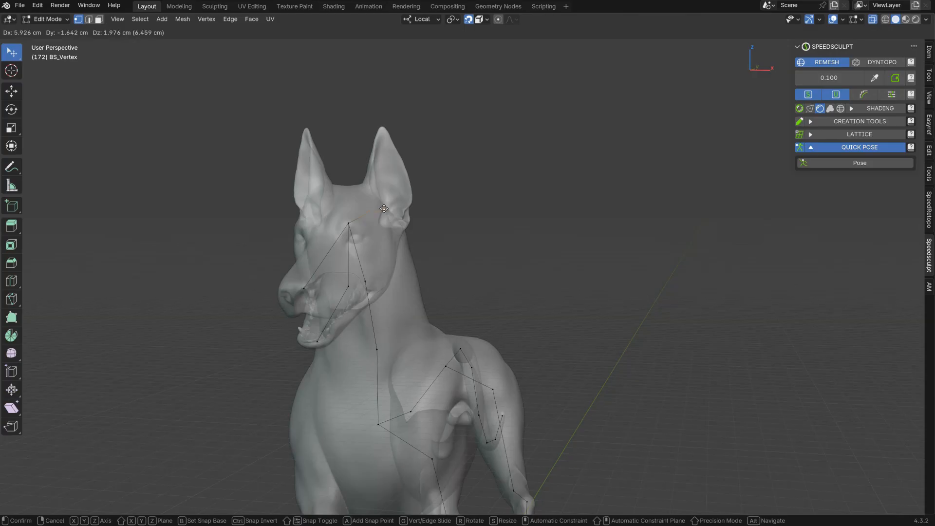
left_click(385, 209)
Reposition the ear base vertex and extrude the ear bone up to the ear tip
middle_click_drag(384, 208, 462, 204)
key("g")
left_click(381, 213)
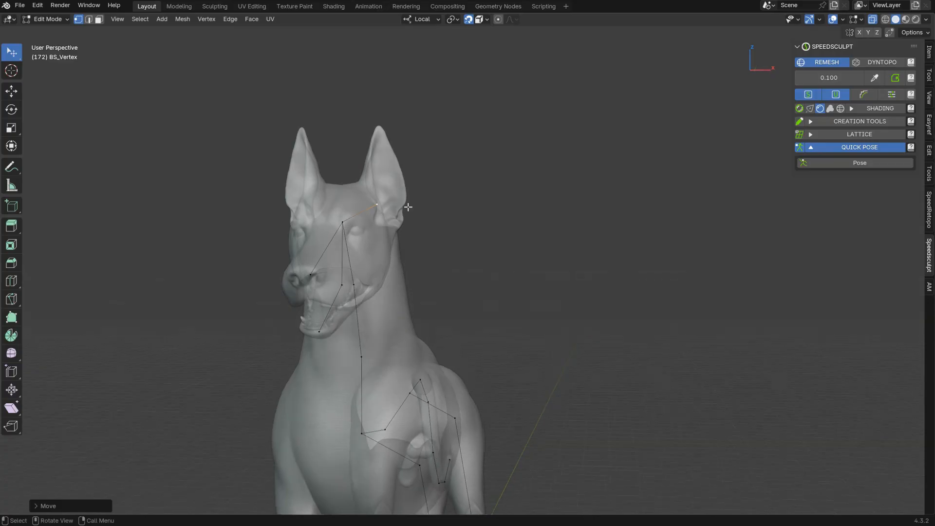
key("g")
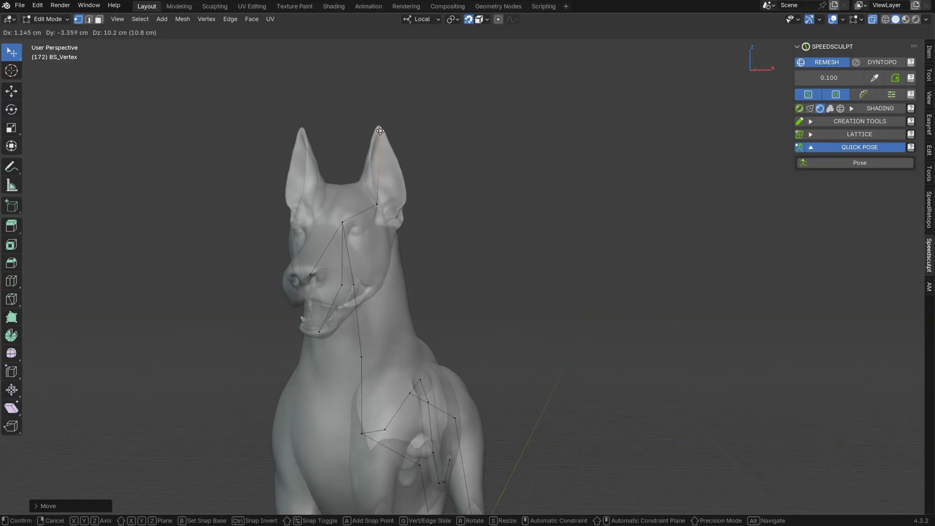
left_click(380, 131)
Convert the finished vertex skeleton into a posable armature with Quick Pose's Pose operation
middle_click_drag(439, 171, 320, 216)
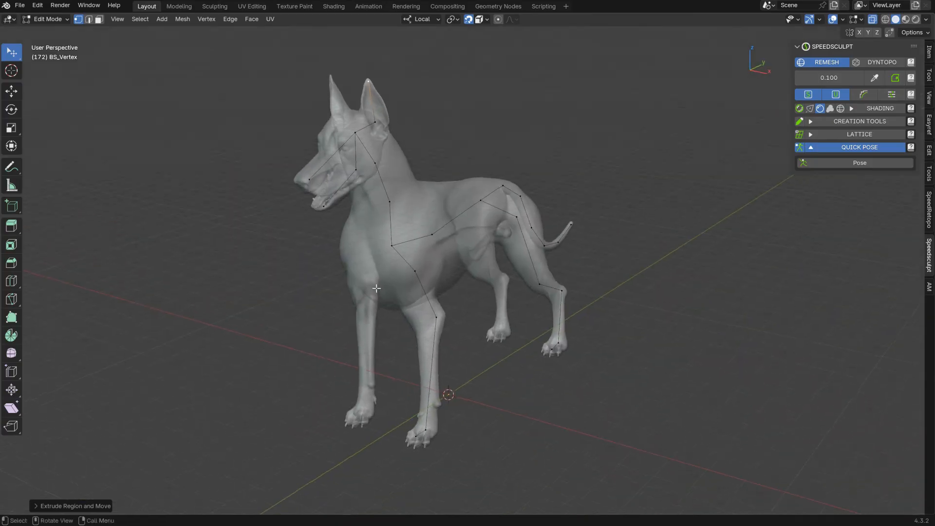
left_click(837, 163)
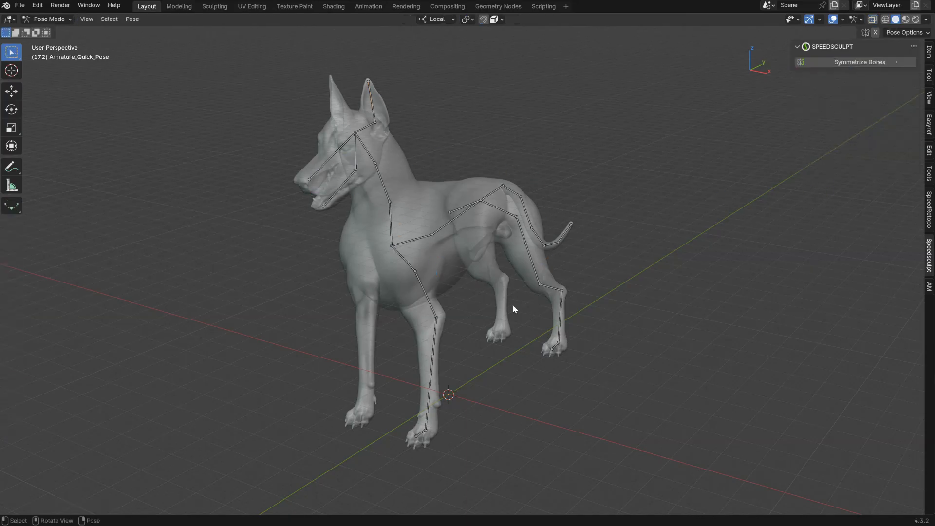
middle_click_drag(369, 190, 394, 149)
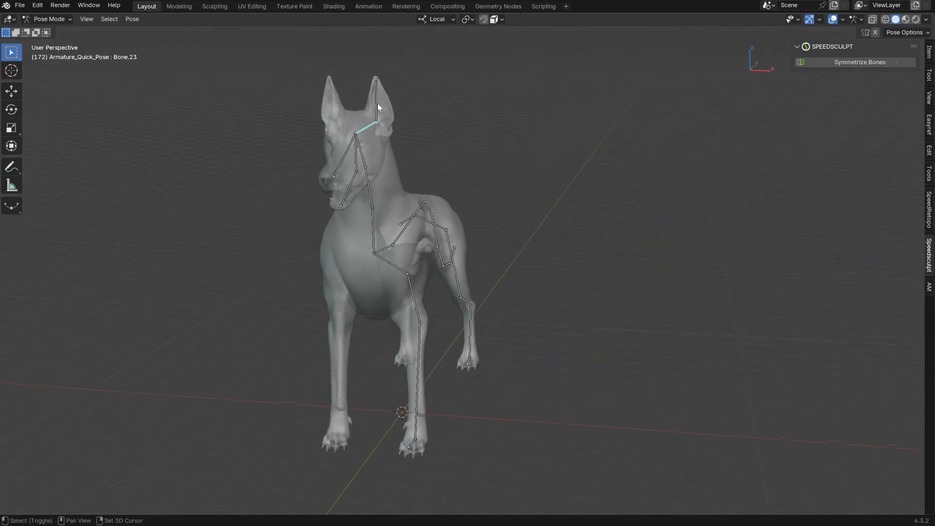
Select the ear, foreleg and hind leg bones and symmetrize them to the Doberman's other side
left_click(417, 364, "shift")
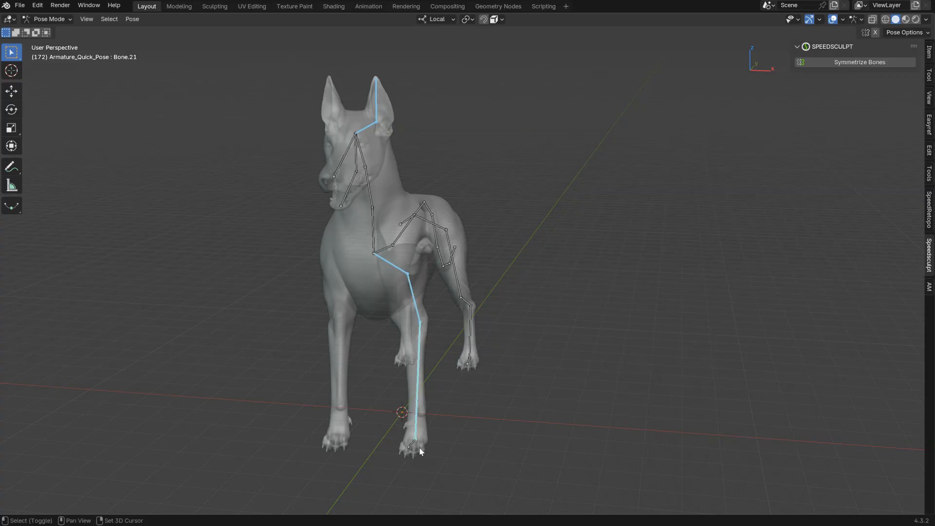
left_click(427, 441, "shift")
middle_click_drag(428, 440, 505, 312)
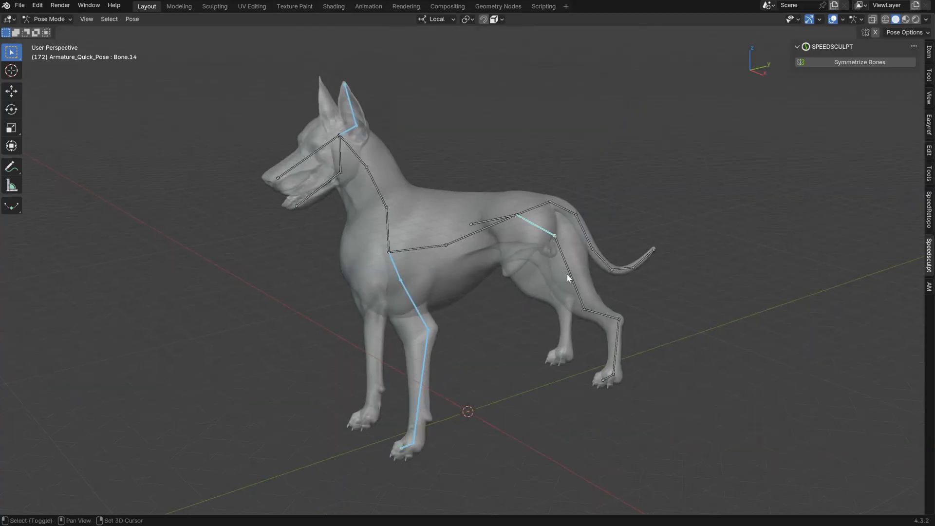
left_click(608, 380, "shift")
middle_click_drag(564, 307, 546, 273)
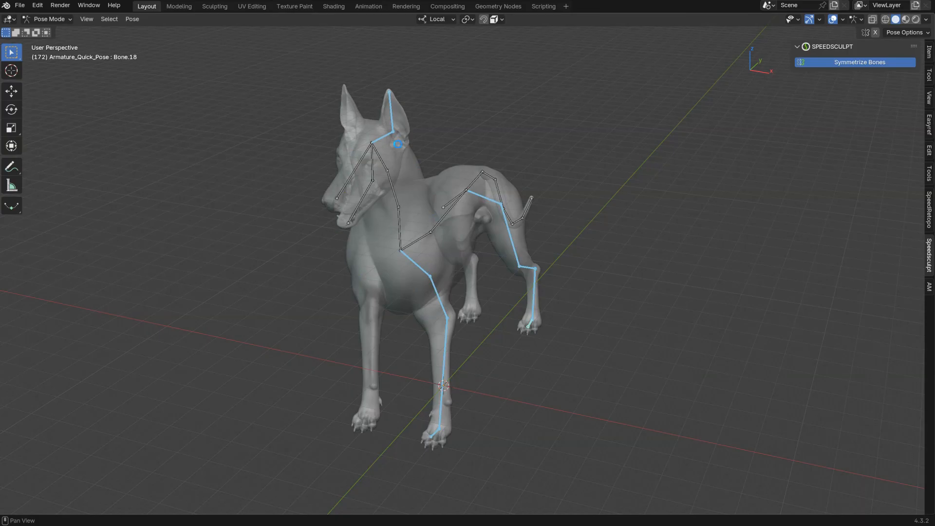
middle_click_drag(406, 183, 437, 230)
Toggle X-ray display, return to Object Mode and select the Doberman mesh
key("ctrl+Tab")
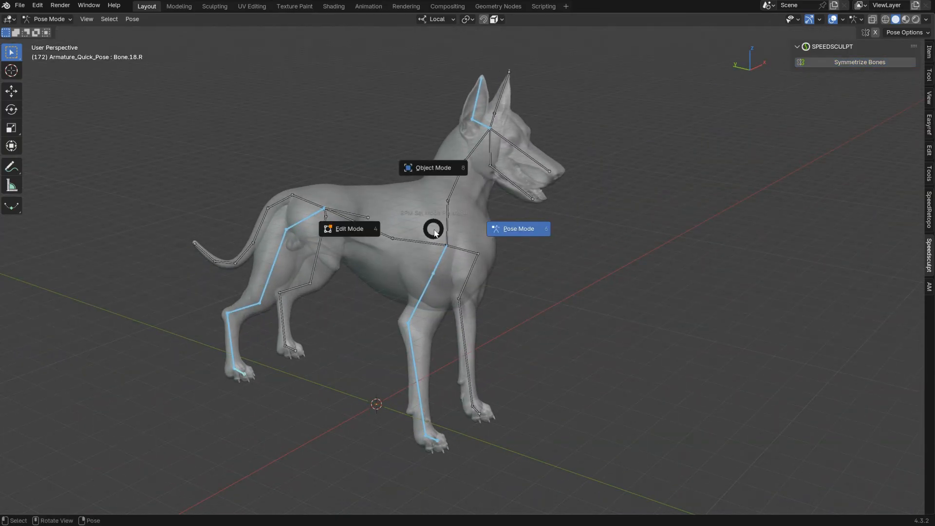
key("z")
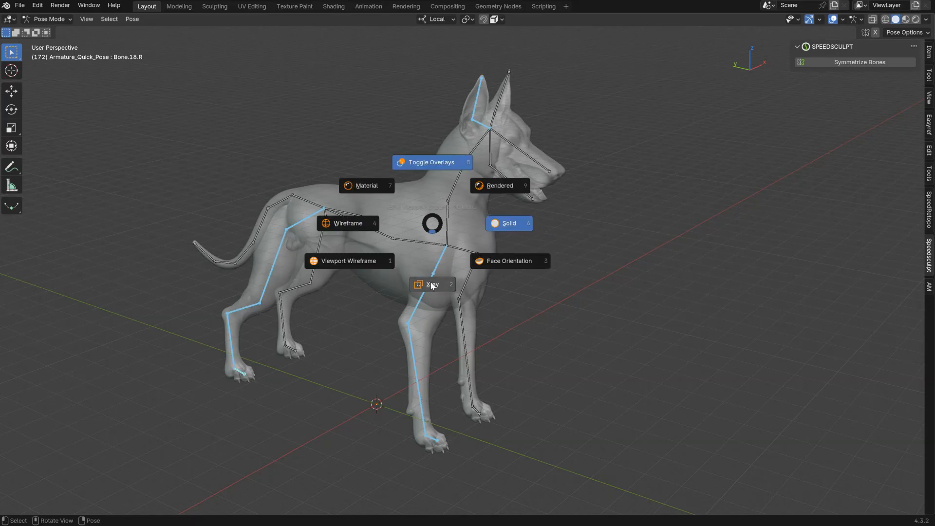
left_click(431, 284)
middle_click_drag(427, 210, 433, 209)
key("ctrl+Tab")
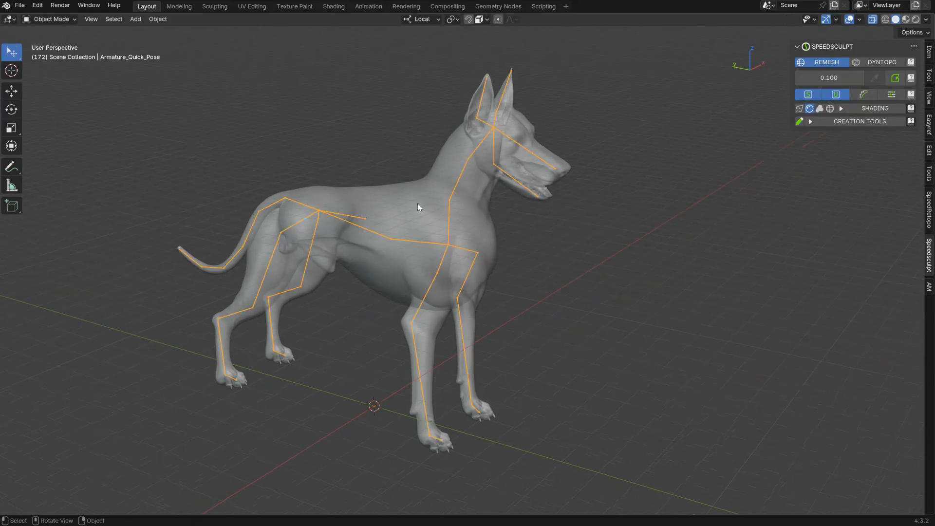
left_click(417, 203)
key("z")
left_click(423, 257)
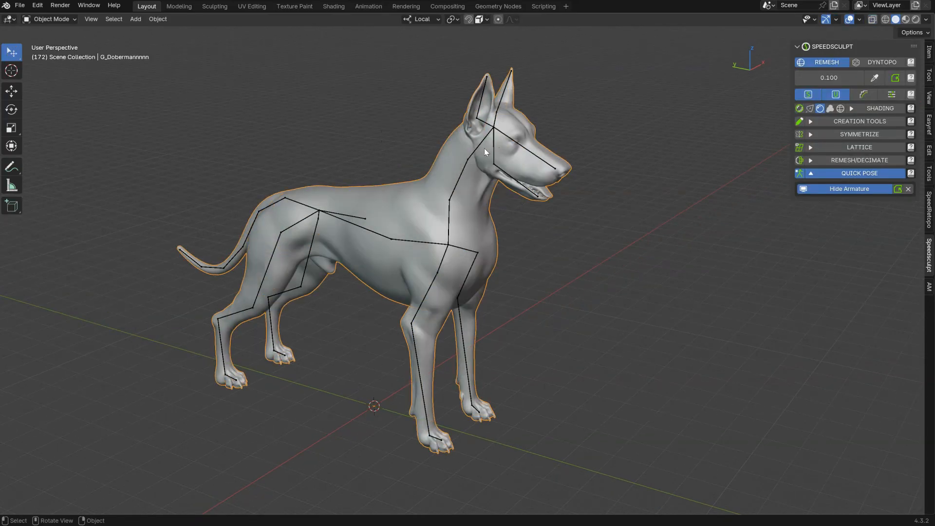
Put the armature in Pose Mode and rotate the middle neck bone to raise the head and neck
left_click(461, 174)
middle_click_drag(461, 174, 574, 129)
key("ctrl+Tab")
left_click(552, 171)
left_click(479, 168)
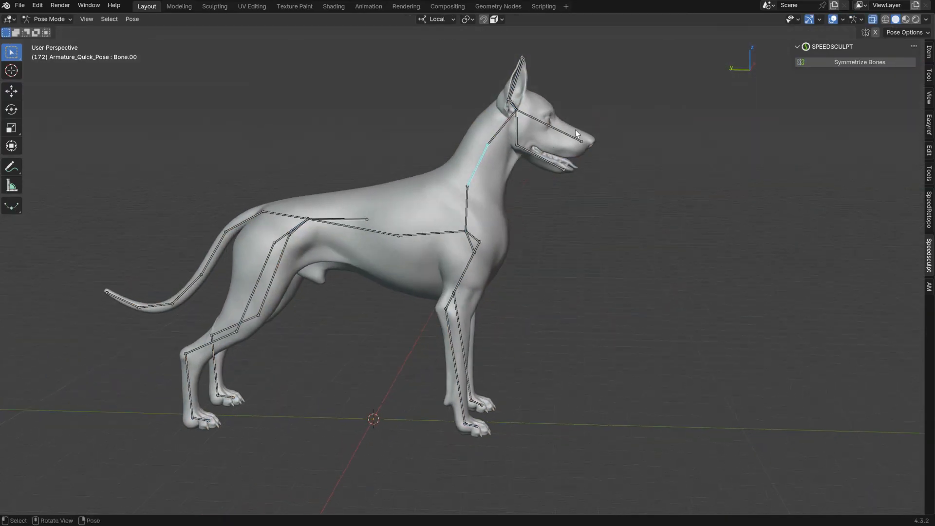
key("r")
left_click(542, 116)
Rotate the upper neck bone to lift the head, and rotate the lower jaw bone to open the mouth
left_click(486, 121)
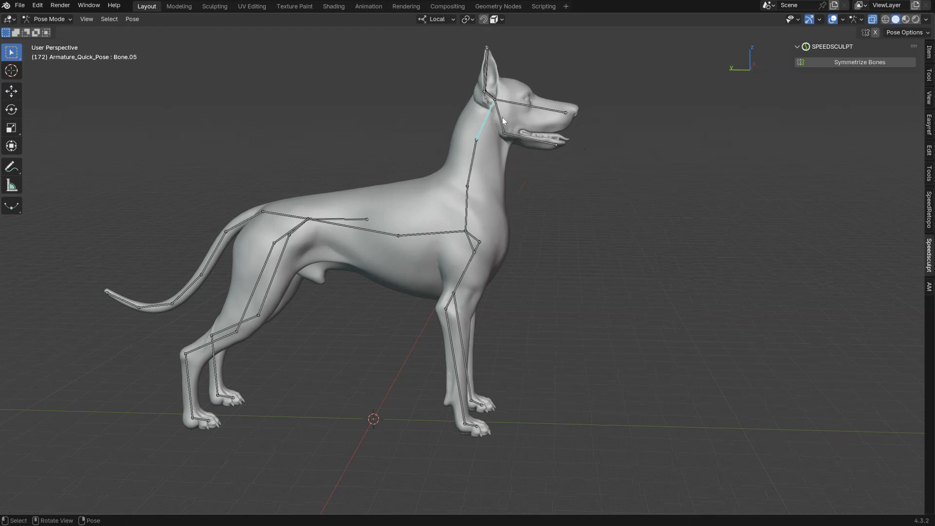
key("r")
left_click(587, 81)
left_click(549, 132)
key("r")
left_click(595, 146)
Rotate the ear bones on both sides of the head to tilt the ears
left_click(475, 75)
key("r")
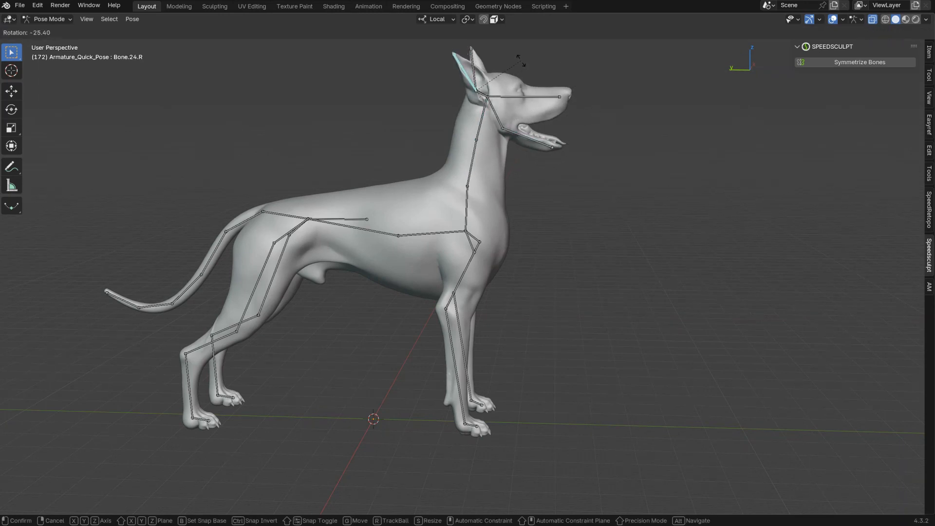
left_click(505, 64)
left_click(475, 71)
key("r")
left_click(585, 110)
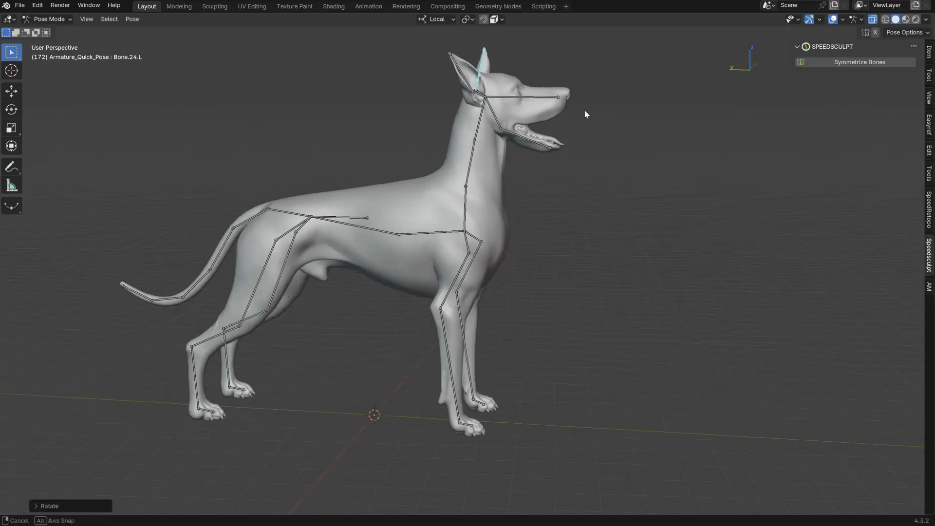
Rotate the upper neck bone freely to turn and tilt the Doberman's head
middle_click_drag(585, 110, 462, 129)
left_click(464, 126)
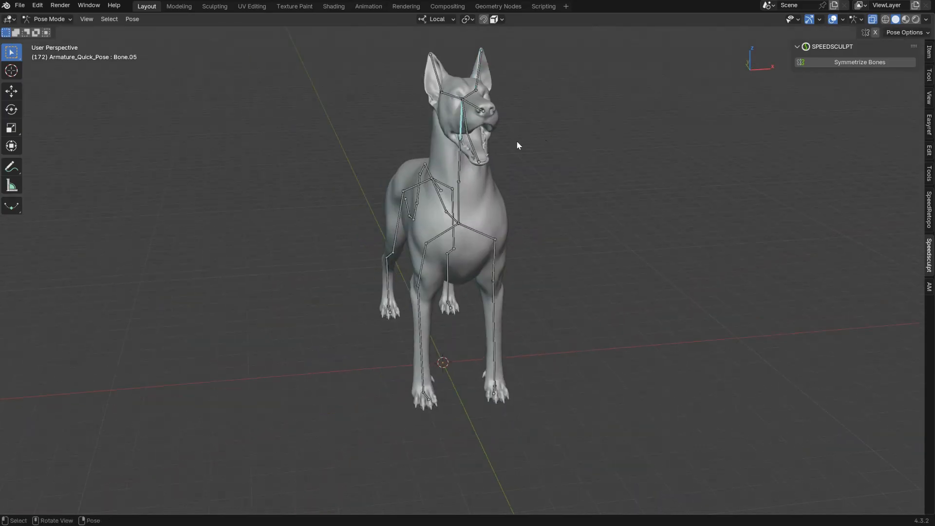
key("r")
key("r")
left_click(539, 100)
key("r")
left_click(540, 102)
Pose the Doberman's left foreleg by rotating its upper leg, lower leg and paw bones
middle_click_drag(541, 102, 553, 208)
left_click(466, 221)
key("r")
left_click(524, 313)
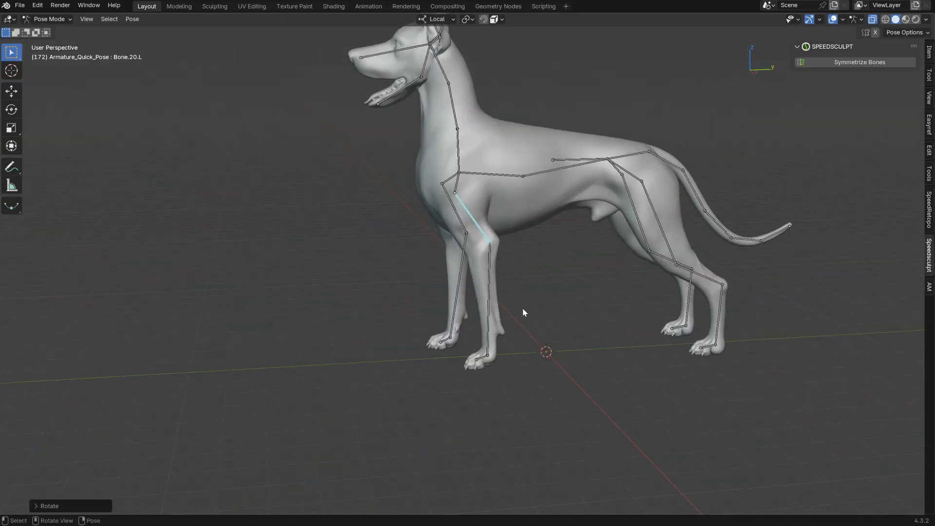
left_click(496, 286)
key("r")
left_click(526, 263)
left_click(498, 363)
key("r")
left_click(691, 254)
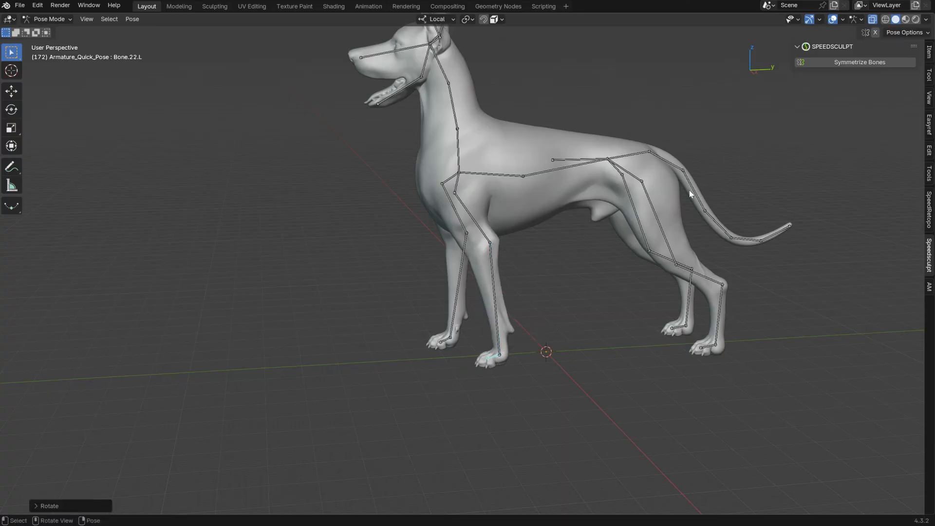
Rotate the first two tail bones to reshape the upper part of the tail
left_click(677, 164)
key("r")
left_click(739, 108)
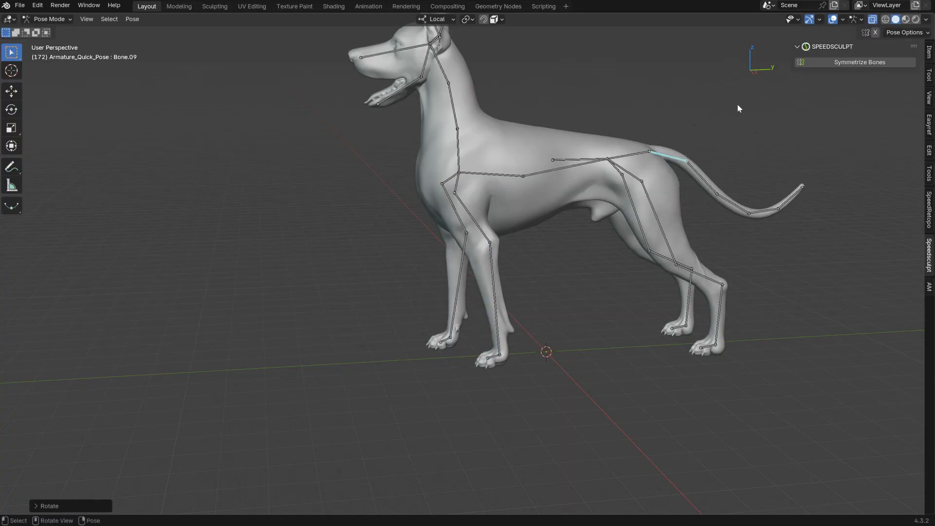
left_click(710, 186)
key("r")
left_click(680, 162)
middle_click_drag(680, 161, 563, 229)
middle_click_drag(562, 229, 599, 169, "ctrl")
middle_click_drag(562, 196, 588, 189)
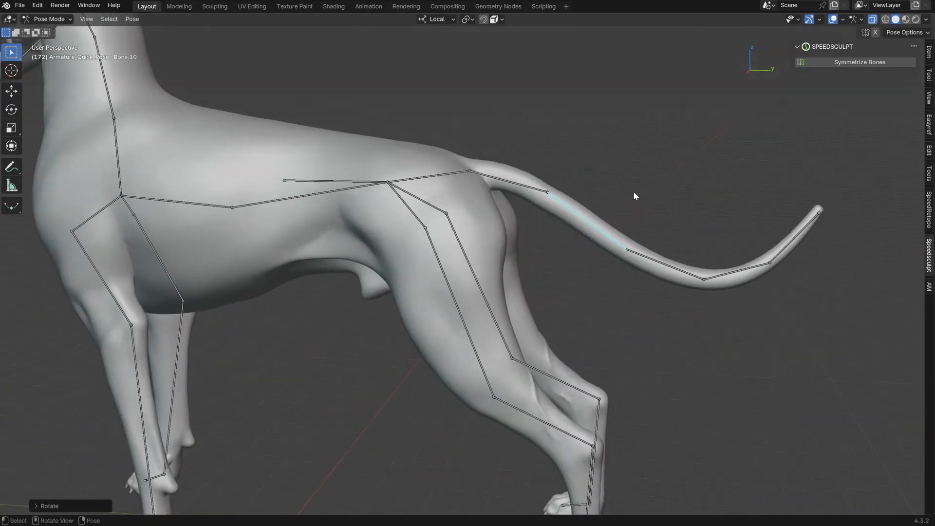
key("r")
left_click(628, 200)
Rotate the bones near the tail's end to curl the tip upward
left_click(779, 286)
key("r")
left_click(755, 281)
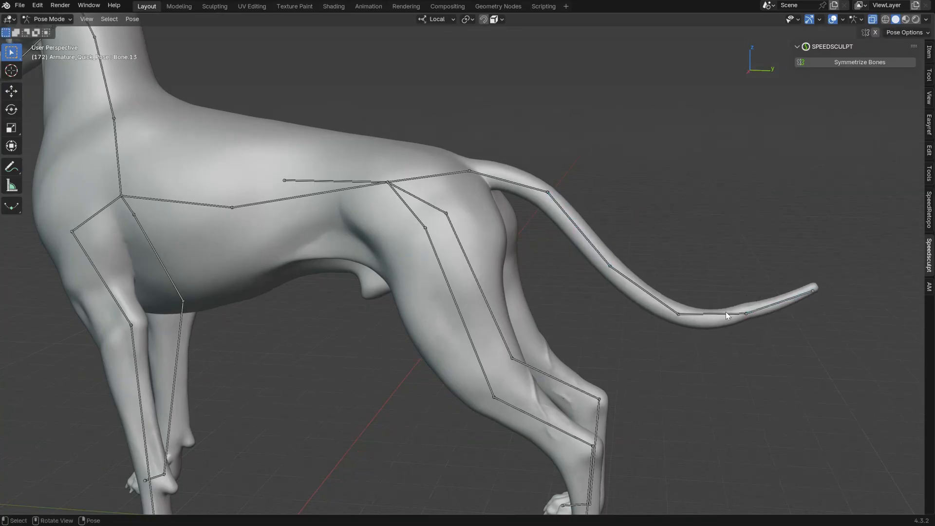
left_click(726, 312)
key("r")
left_click(770, 284)
left_click(770, 287)
key("r")
left_click(745, 220)
Return to Object Mode and set the Quick Pose armature to Rest Position
scroll(611, 163, "down", 5)
middle_click_drag(529, 236, 612, 253)
key("ctrl+Tab")
left_click(668, 200)
middle_click_drag(669, 201, 640, 228)
left_click(588, 273)
key("space")
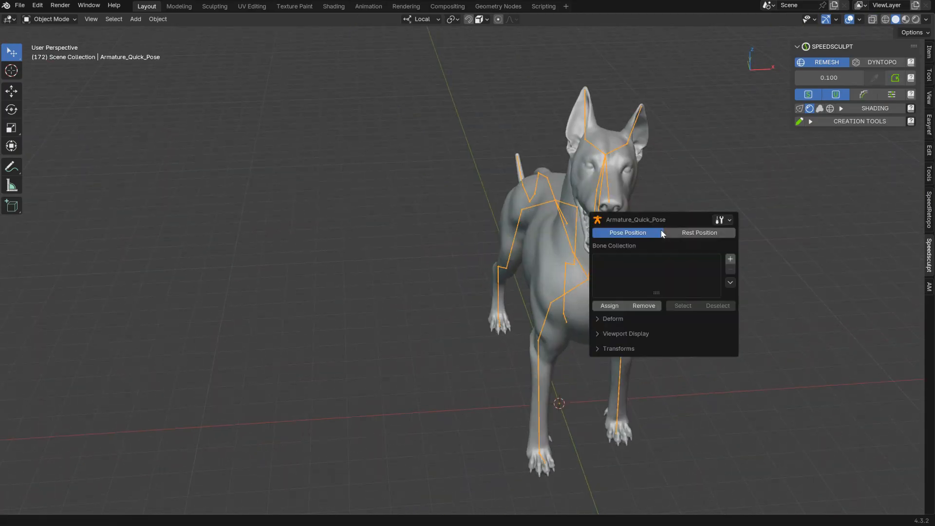
left_click(699, 235)
Switch the armature to Pose Position and back to Rest Position to compare the two states
middle_click_drag(423, 278, 554, 203)
key("space")
left_click(516, 203)
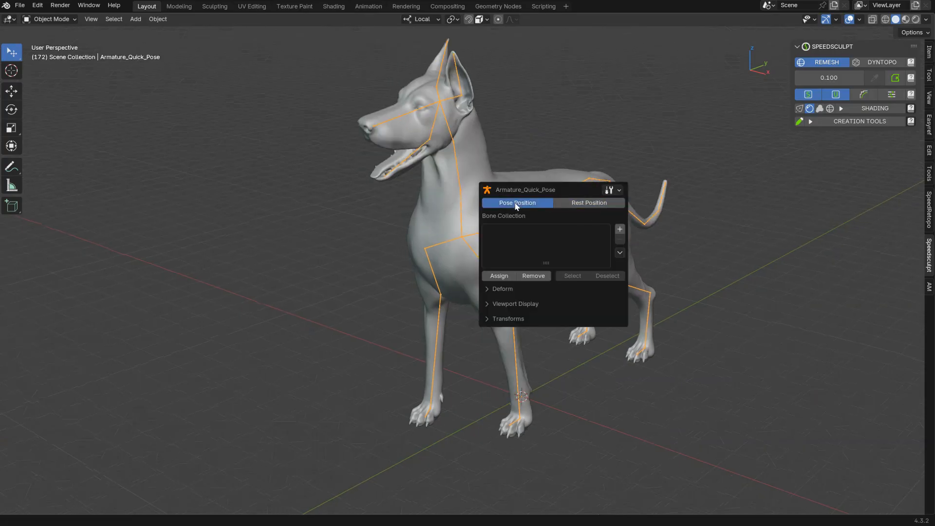
middle_click_drag(387, 233, 476, 223)
middle_click_drag(384, 193, 460, 207)
key("space")
left_click(576, 219)
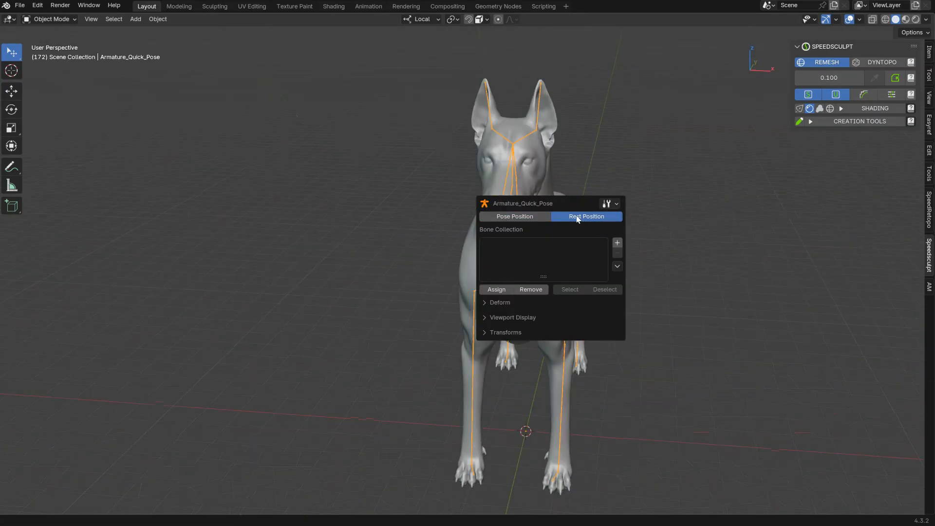
Set the armature to Pose Position and select the Doberman mesh
middle_click_drag(536, 196, 446, 202)
left_click(473, 183)
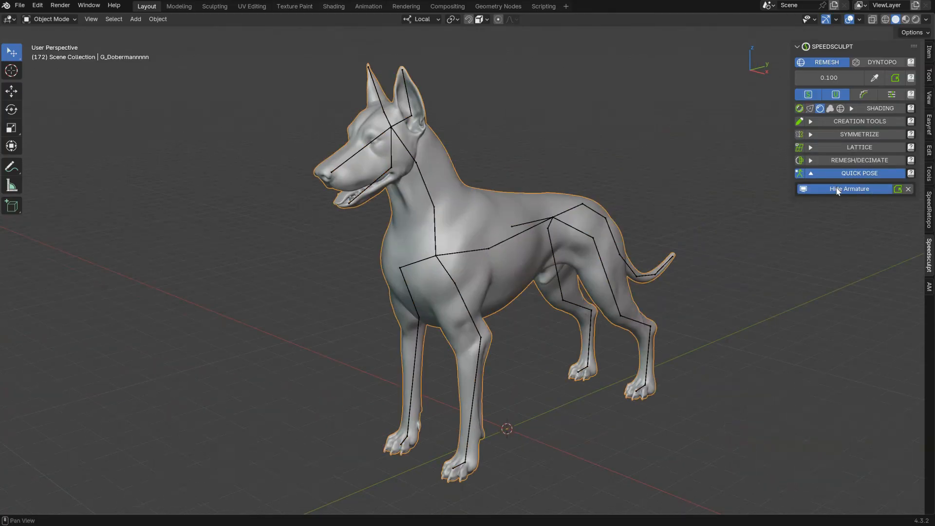
key("space")
left_click(434, 219)
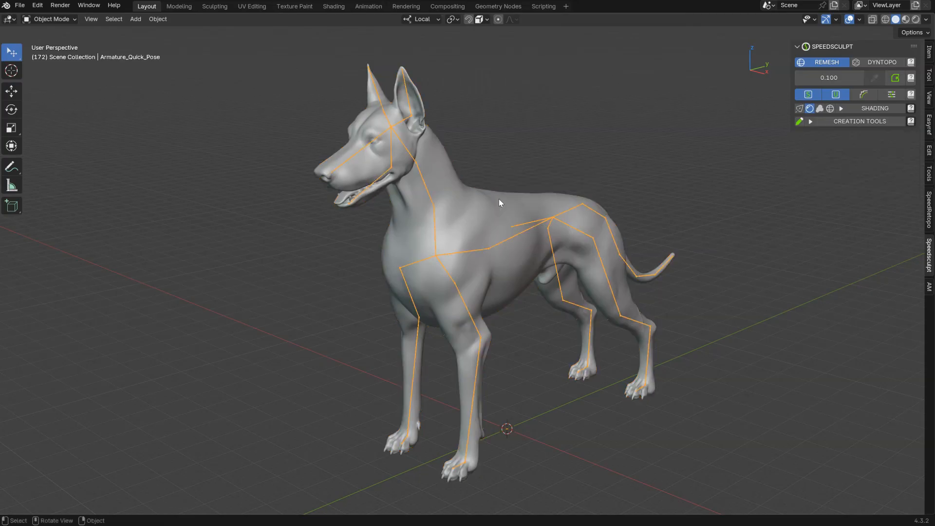
key("space")
left_click(575, 192)
left_click(500, 195)
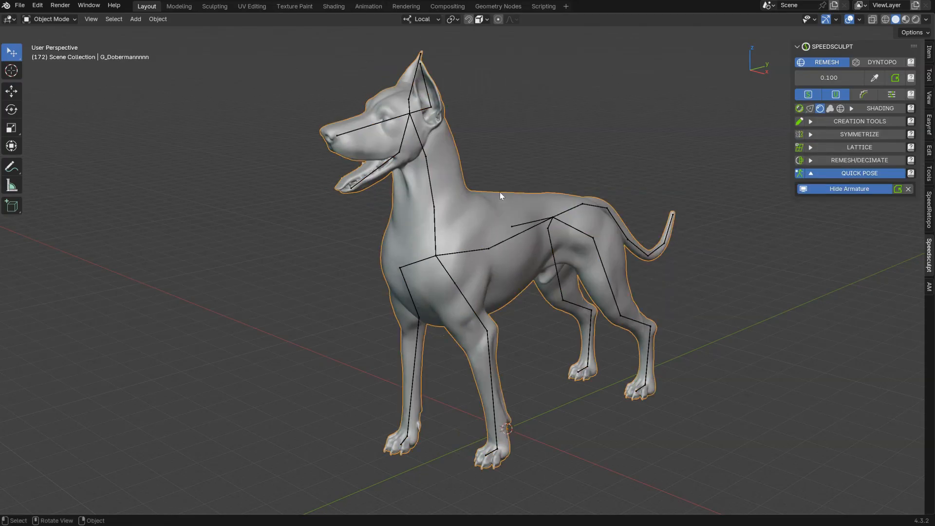
Toggle the armature's visibility in Quick Pose, and remove the armature's deformation from the Doberman mesh
left_click(849, 189)
left_click(846, 189)
left_click(909, 190)
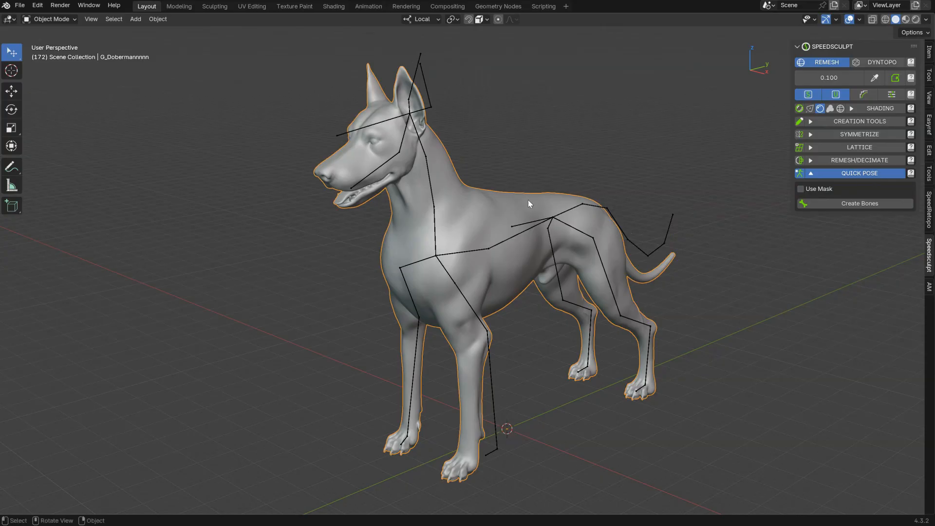
Select the detached armature and set it to Rest Position so it matches the unposed mesh
left_click(429, 94)
key("shift+q")
left_click(586, 180)
Parent the Doberman mesh to the armature using Armature Deform With Automatic Weights
middle_click_drag(437, 170, 599, 85)
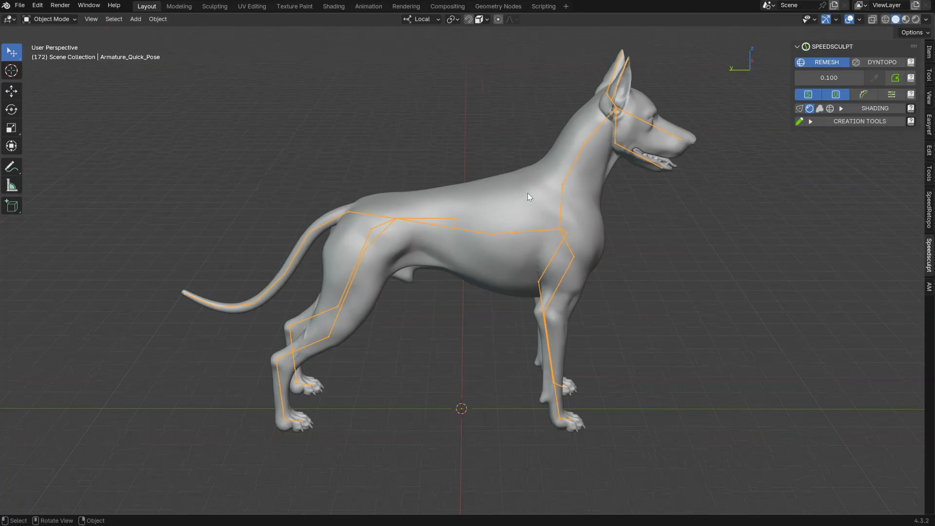
left_click(513, 223)
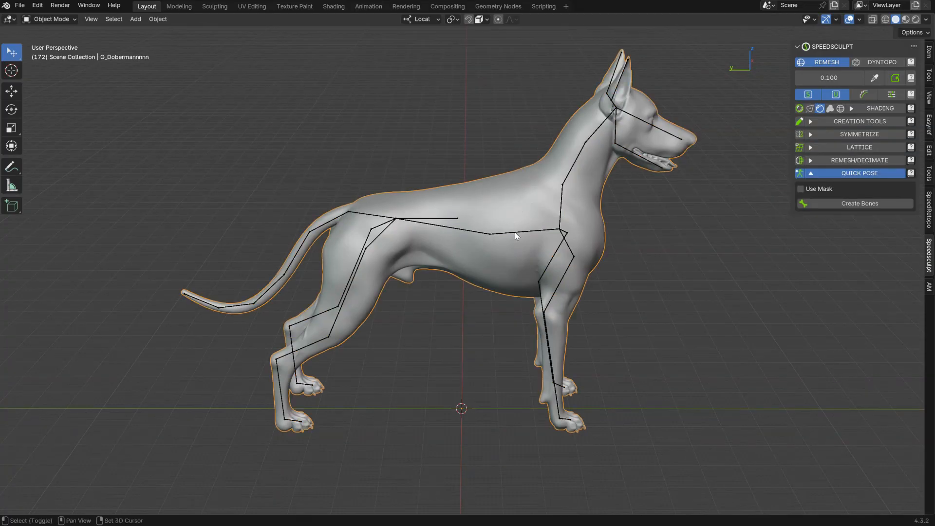
left_click(515, 231, "ctrl")
key("ctrl+p")
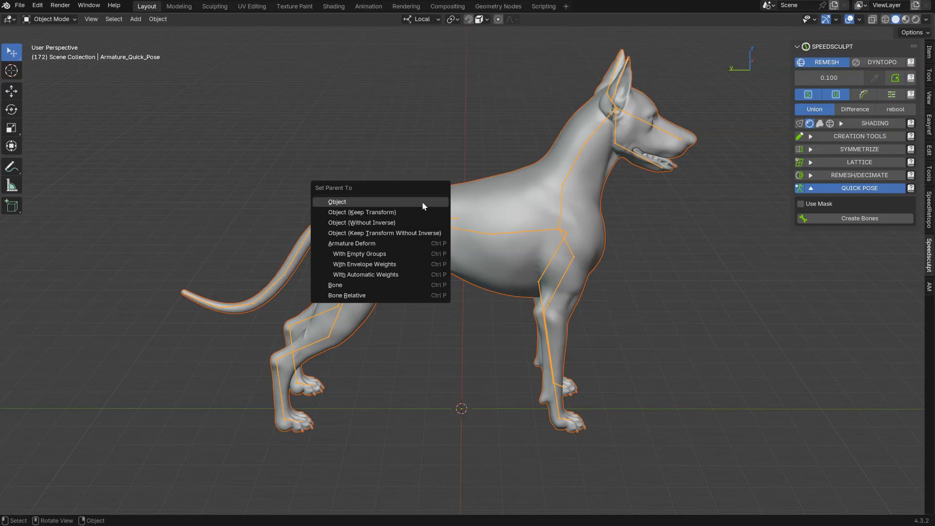
key("Down")
key("Down")
key("Down")
key("Down")
key("Down")
key("Down")
key("Down")
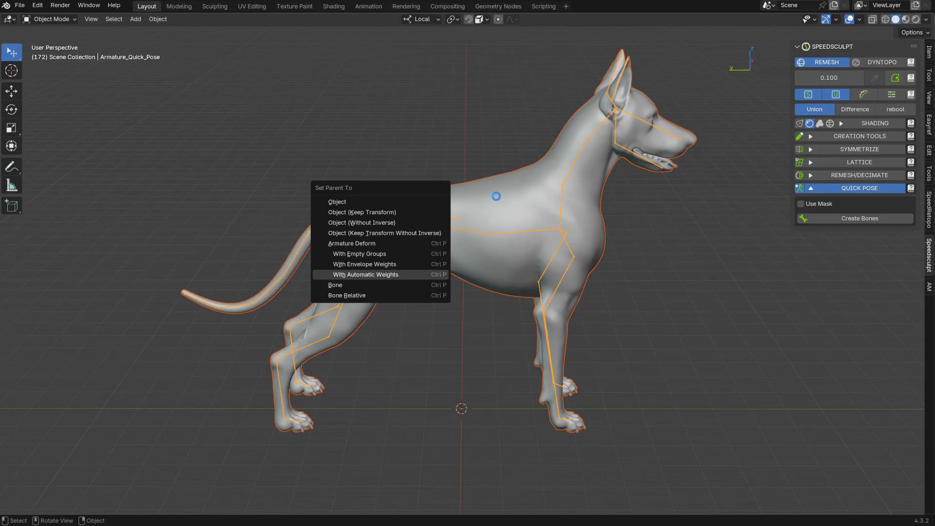
key("Return")
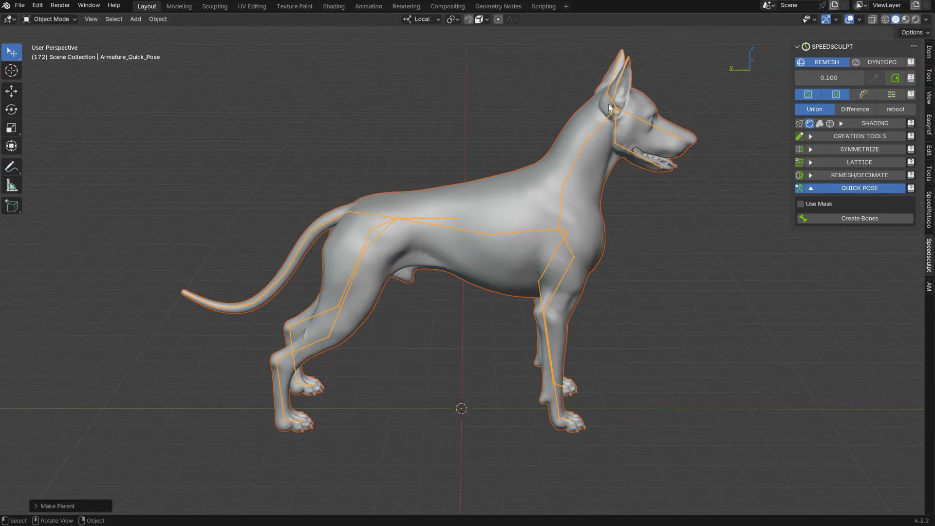
Check the new binding by switching the armature to Pose Position and back to Rest Position
left_click(579, 151)
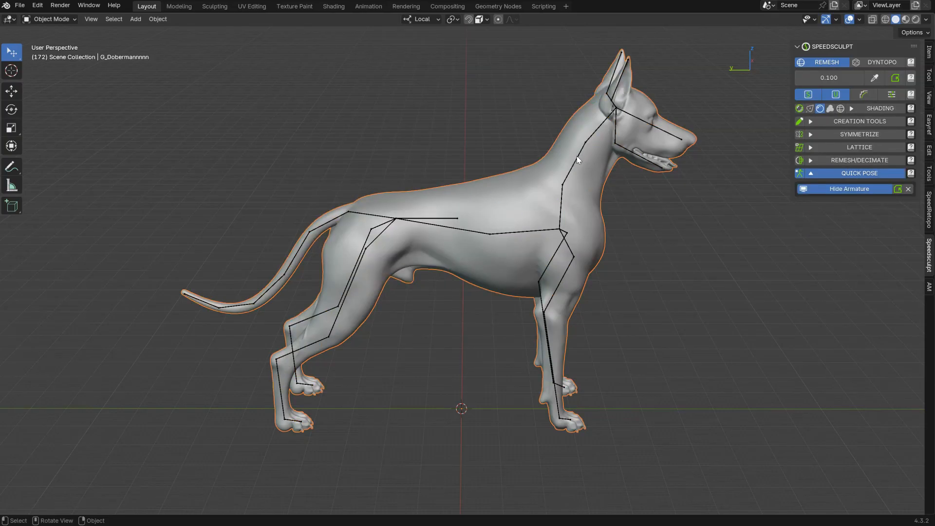
left_click(578, 156)
key("ctrl+Tab")
key("shift+q")
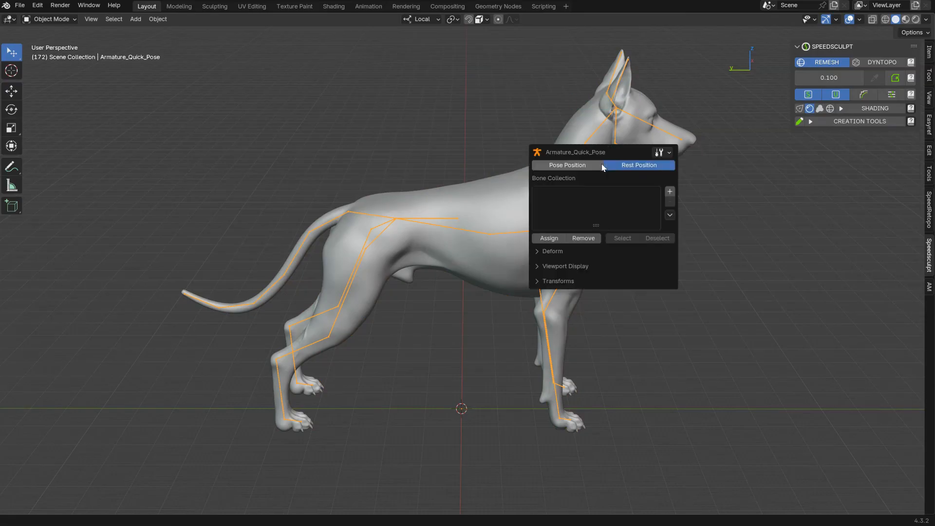
left_click(567, 166)
mouse_move(548, 170)
middle_mouse_down()
mouse_move(434, 169)
mouse_move(441, 156)
mouse_move(557, 168)
middle_mouse_up()
key("shift+q")
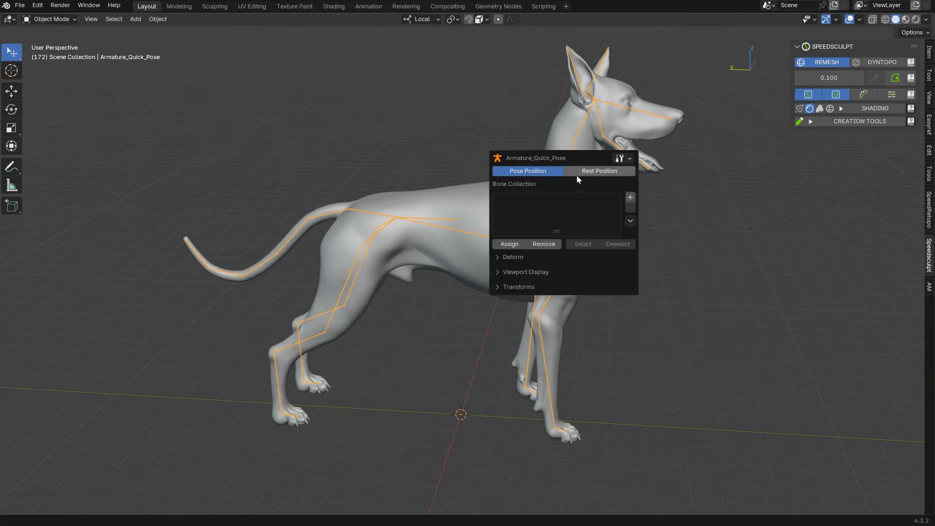
left_click(593, 172)
Remove the armature's deformation from the Doberman mesh in Quick Pose and delete the armature
left_click(539, 183)
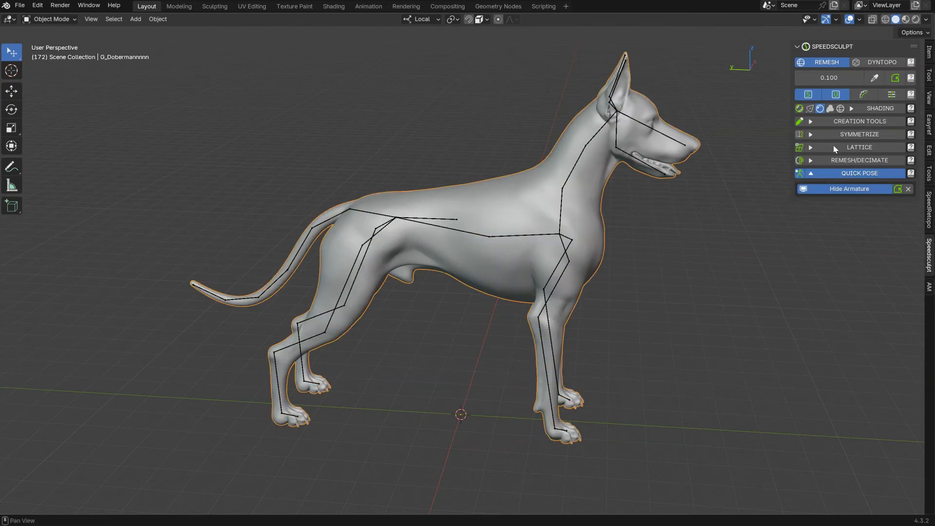
left_click(909, 189)
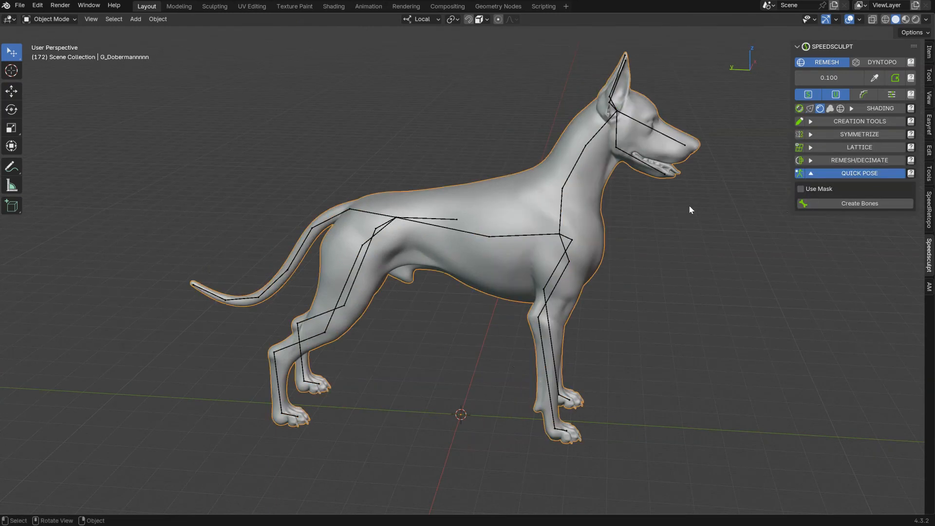
left_click(562, 195)
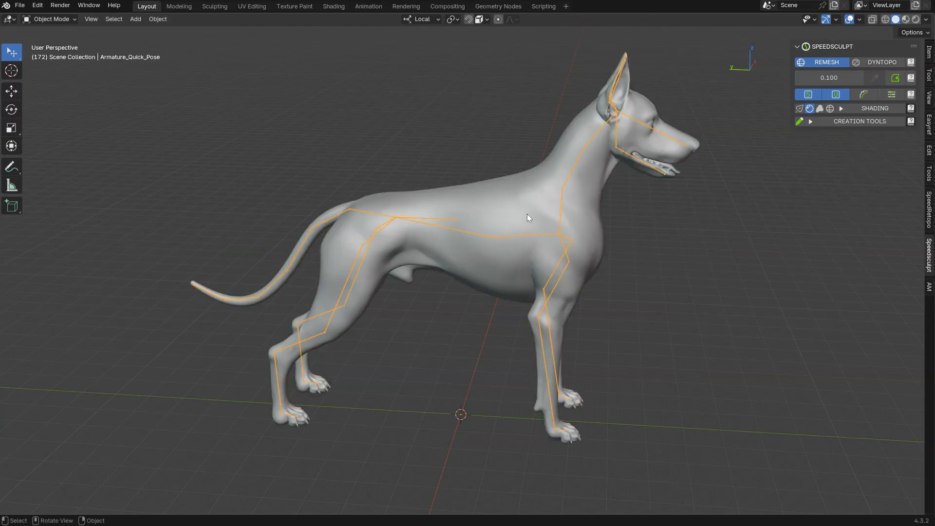
left_click(563, 236)
Enable Use Mask in Quick Pose for the Doberman mesh, with the head and neck in close view
middle_click_drag(622, 205, 497, 203)
scroll(497, 203, "up", 5)
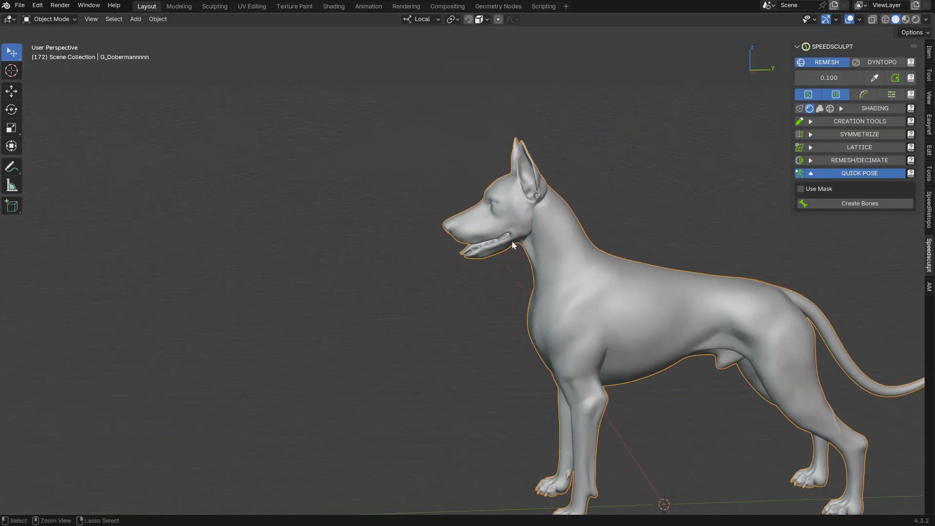
middle_click_drag(643, 226, 528, 201, "shift")
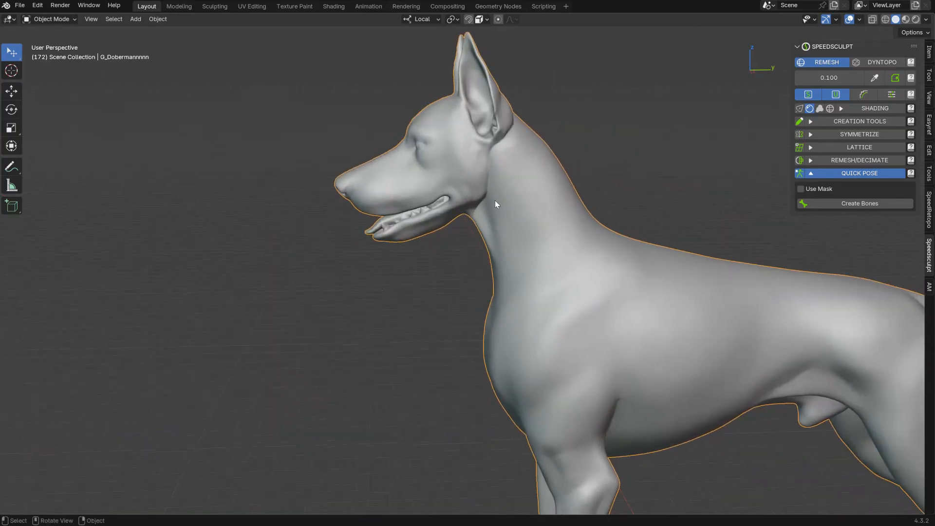
left_click(802, 189)
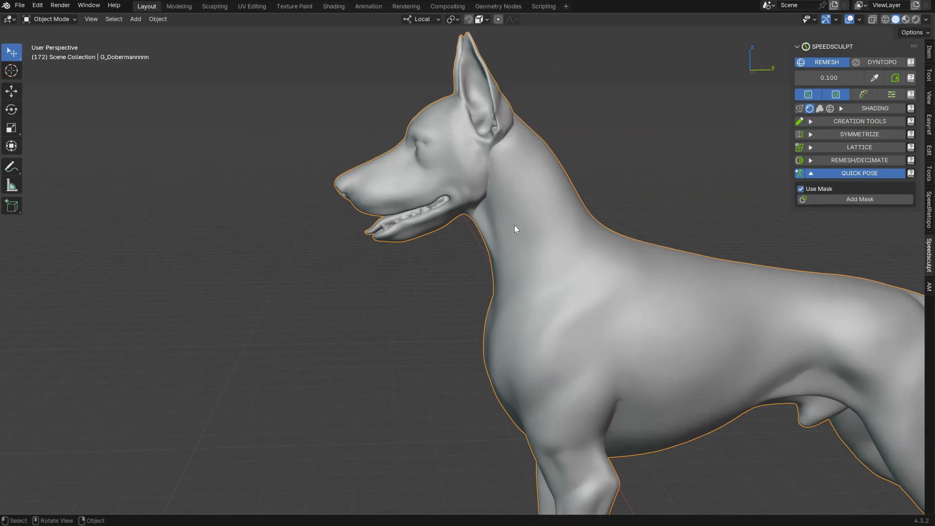
Start a Quick Pose mask on the Doberman mesh and set the Mask brush radius to 179 px
key("grave")
left_click(575, 224)
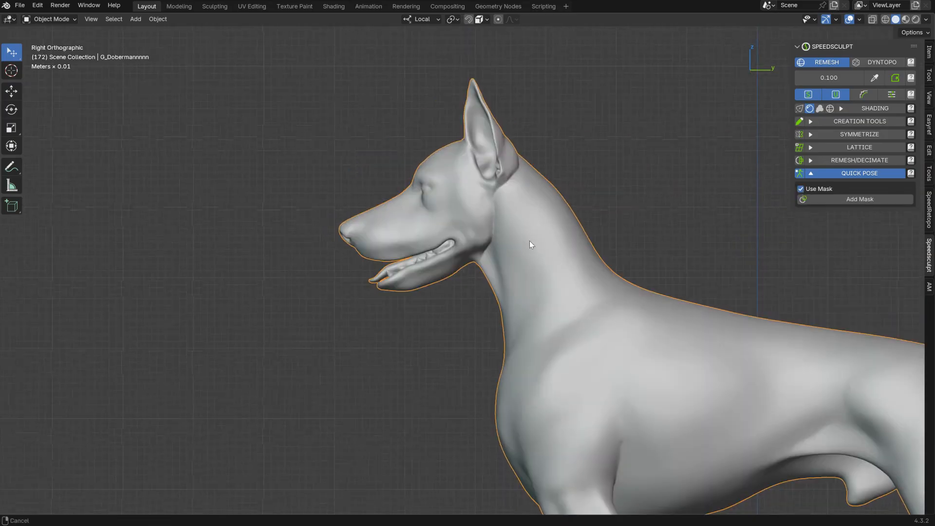
left_click(855, 200)
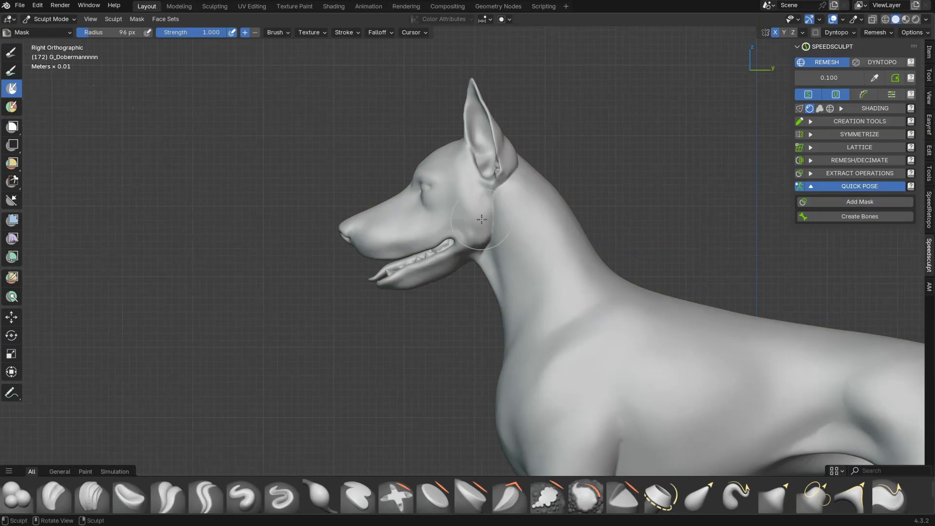
key("f")
left_click(512, 278)
mouse_move(405, 360)
left_mouse_down("ctrl+shift")
mouse_move(468, 346)
mouse_move(475, 74)
mouse_move(316, 319)
left_mouse_up("ctrl+shift")
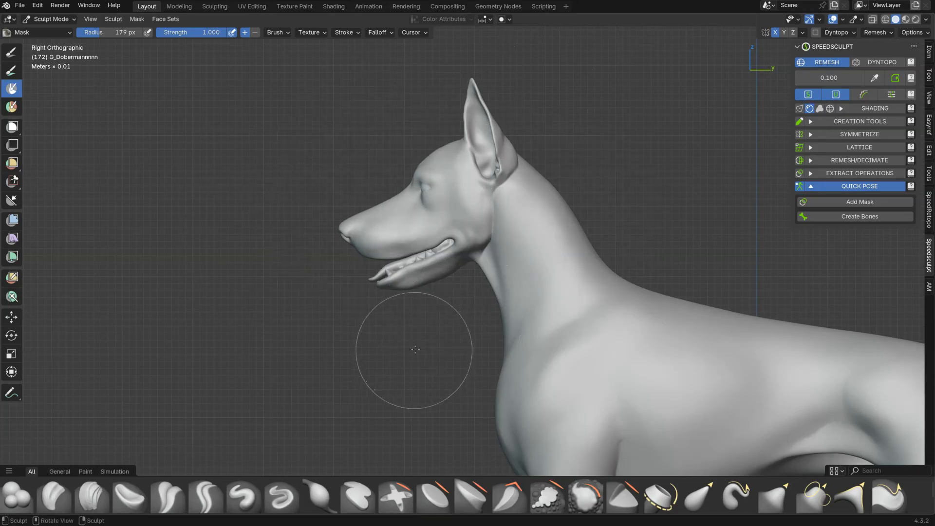
Mask the Doberman's entire head and neck with the Lasso Mask tool
key("space")
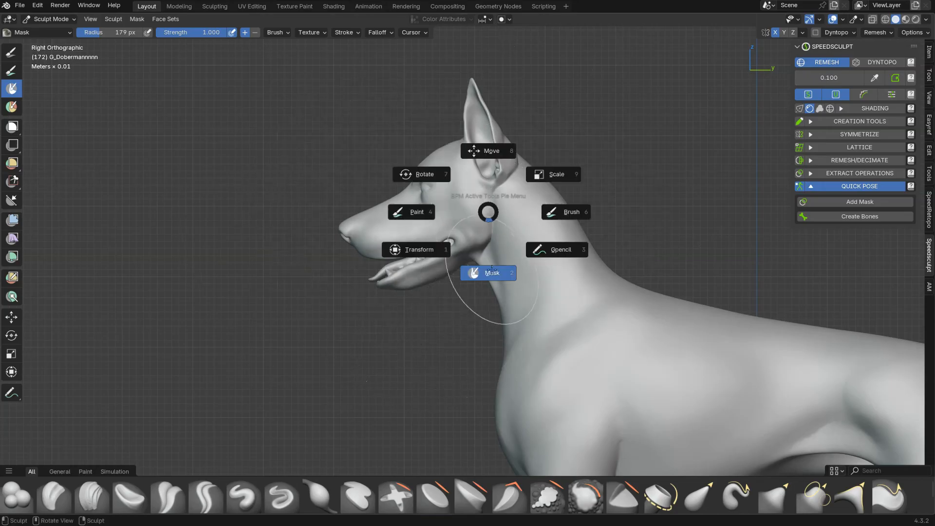
left_click(493, 274)
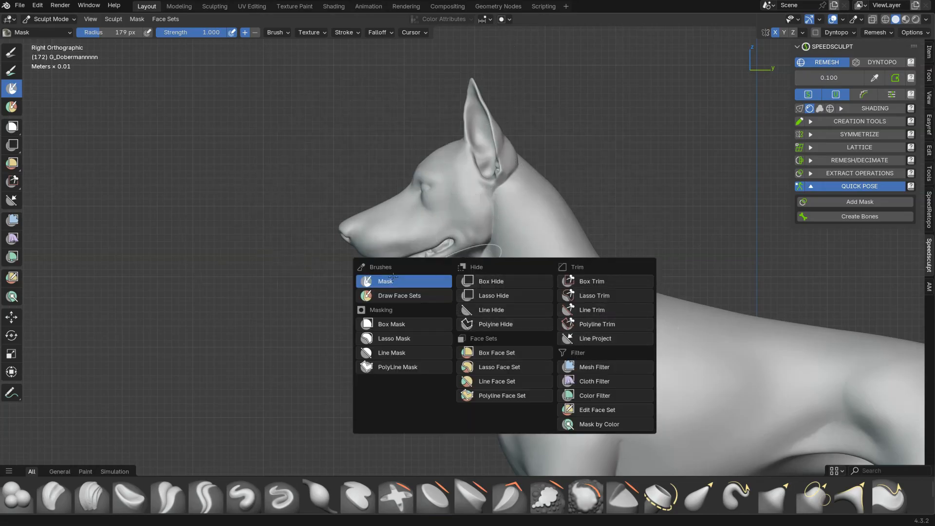
left_click(385, 339)
mouse_move(349, 176)
left_mouse_down()
mouse_move(379, 369)
mouse_move(469, 359)
mouse_move(614, 290)
mouse_move(501, 73)
mouse_move(423, 107)
left_mouse_up()
Soften the jagged mask edge around the base of the neck with the Mask brush
middle_click_drag(517, 231, 554, 282)
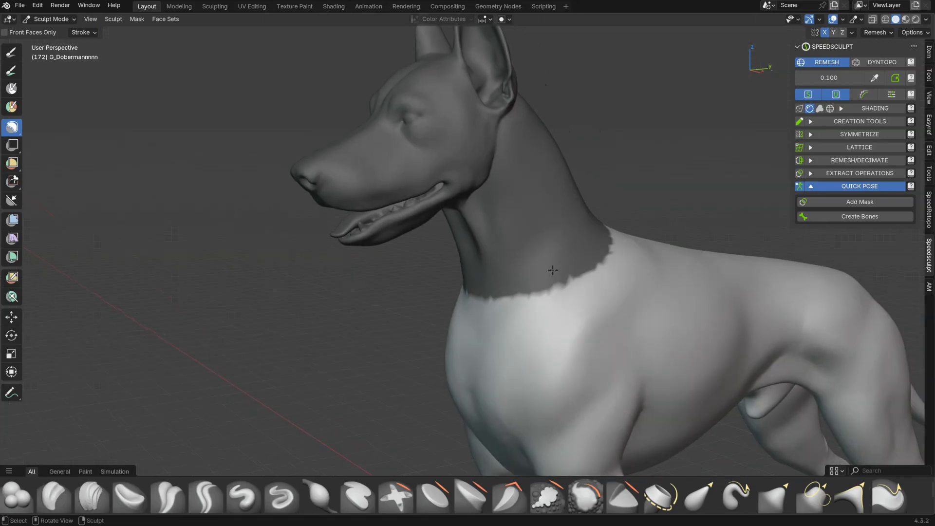
left_click(11, 88)
mouse_move(482, 311)
left_mouse_down("ctrl")
mouse_move(511, 271)
mouse_move(570, 278)
left_mouse_up("ctrl")
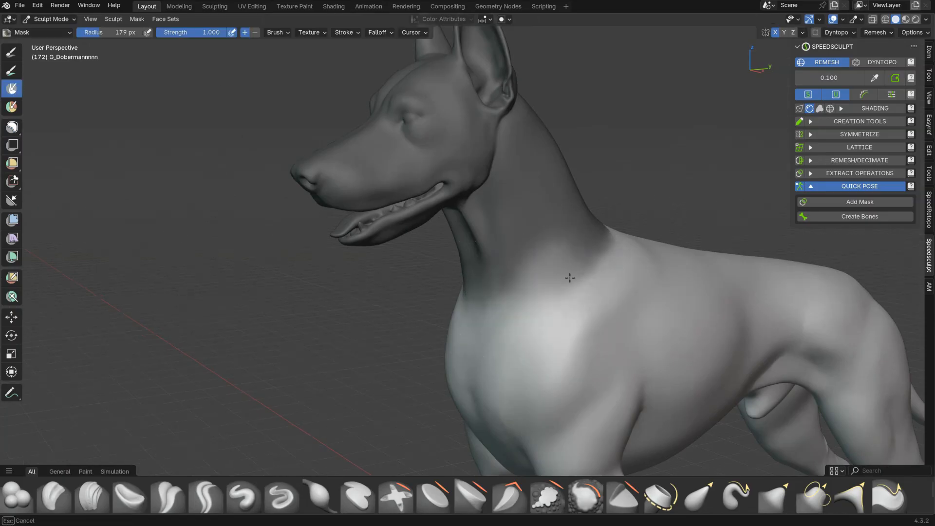
middle_click_drag(682, 270, 560, 285)
middle_click_drag(694, 287, 521, 219)
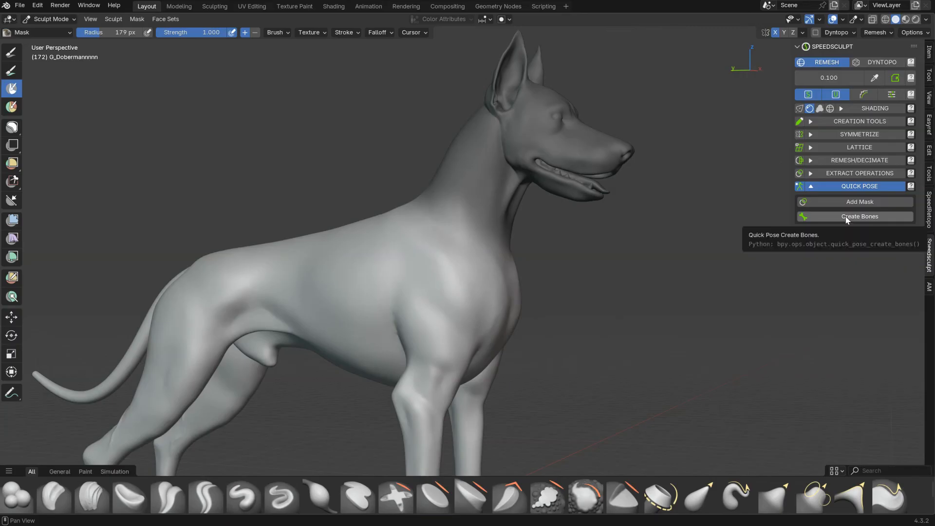
Show the mesh wireframe and create the Quick Pose bones, placing the first vertex at the base of the neck
mouse_move(595, 244)
middle_mouse_down()
mouse_move(455, 239)
mouse_move(501, 283)
mouse_move(528, 225)
mouse_move(521, 217)
middle_mouse_up()
key("z")
left_click(443, 282)
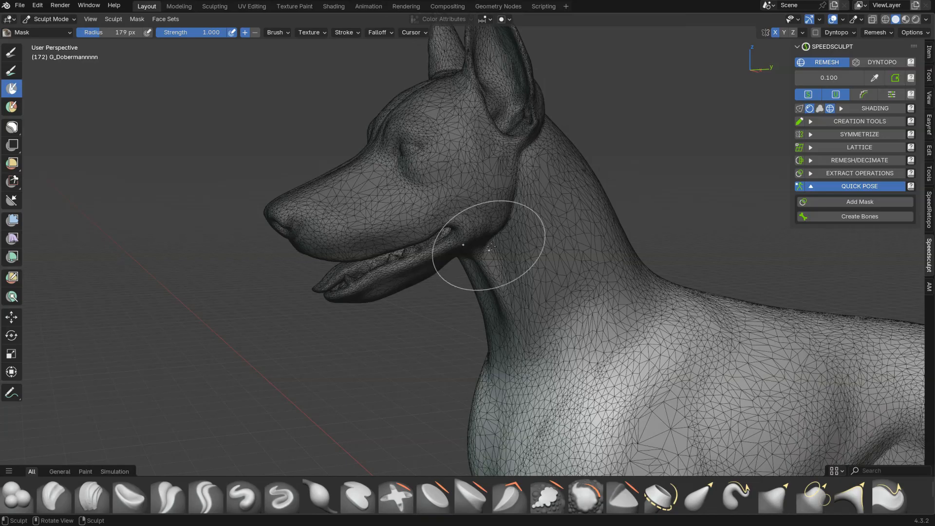
middle_click_drag(441, 241, 492, 231, "alt")
middle_click_drag(561, 185, 663, 213, "shift")
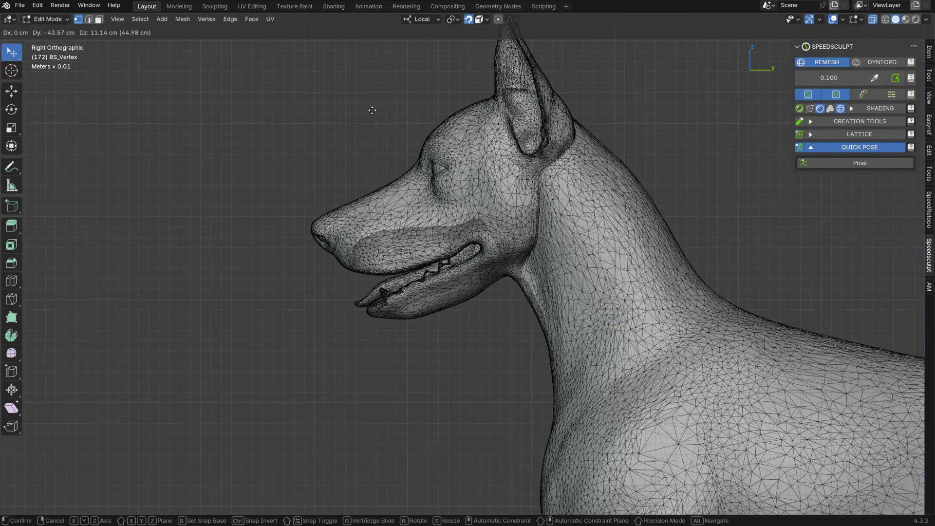
left_click(645, 351)
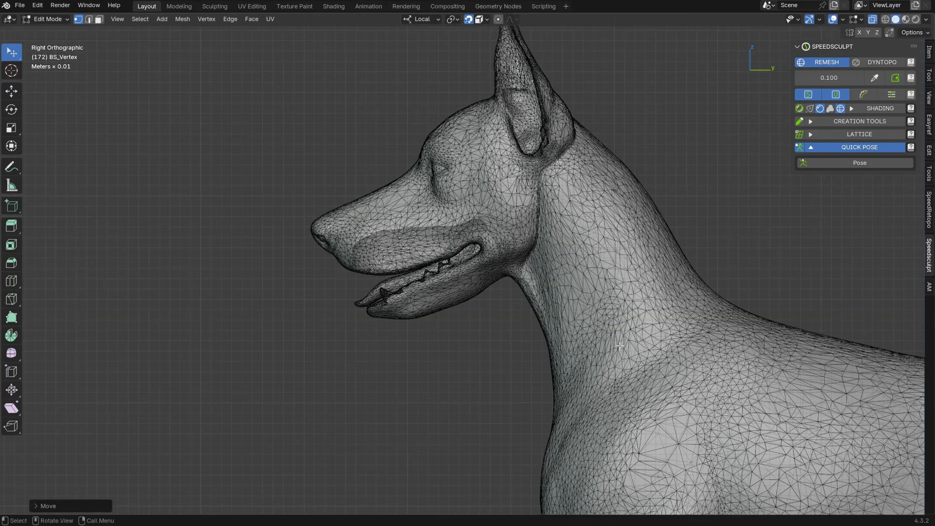
Extrude a bone chain from the neck base up the neck, over the head and out to the nose
key("g")
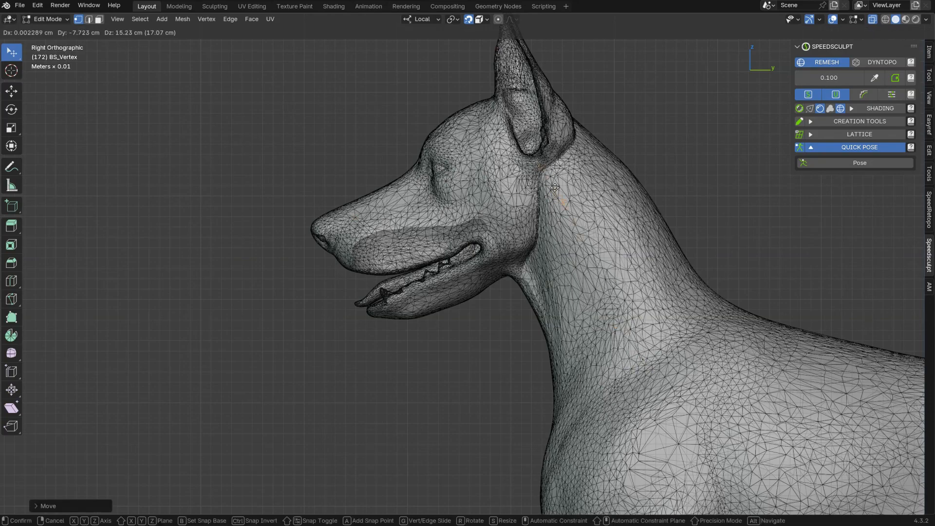
left_click(591, 242)
key("e")
left_click(543, 158)
key("e")
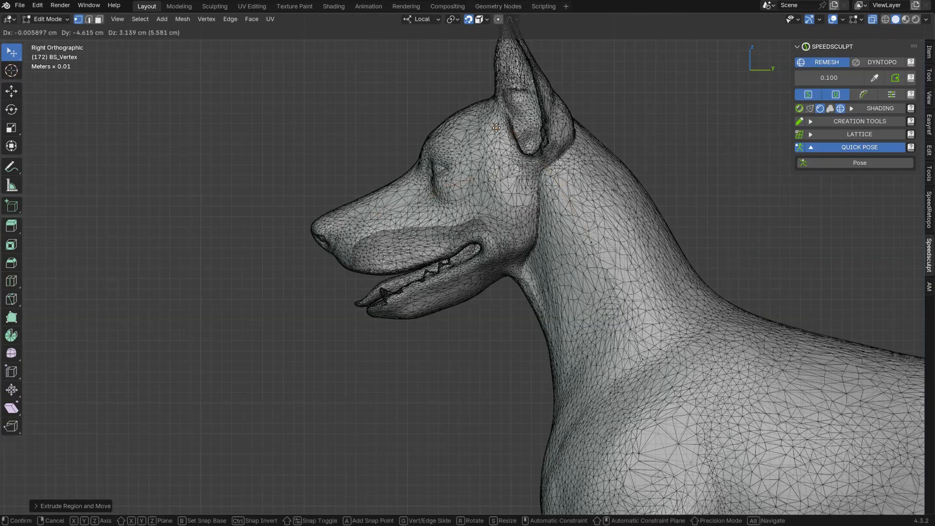
left_click(500, 128)
key("e")
left_click(336, 231)
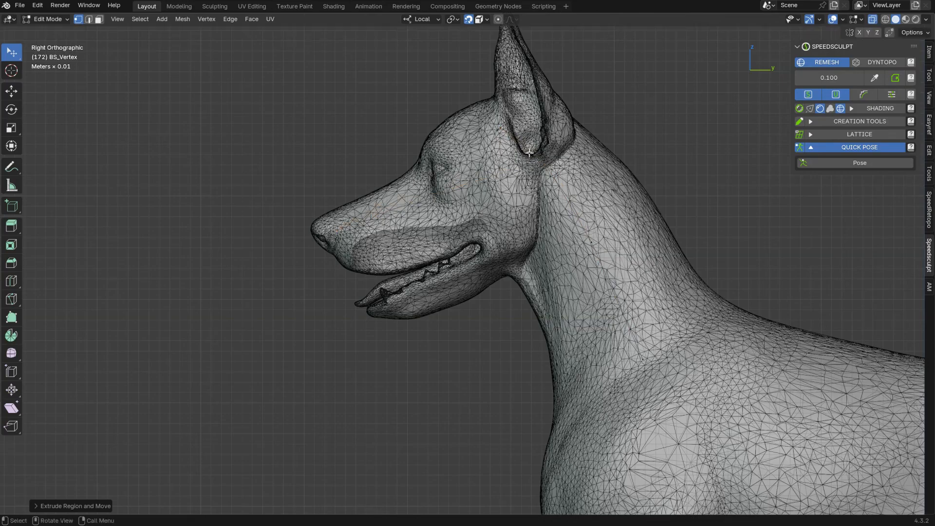
Extrude the jaw bones from the joint at the top of the neck down and out to the lower jaw's tip
left_click(541, 164)
key("e")
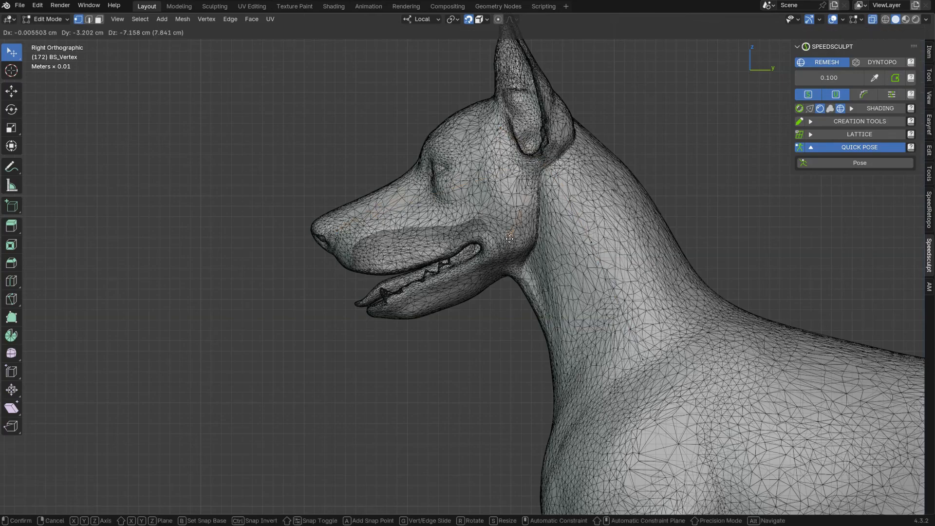
left_click(388, 314)
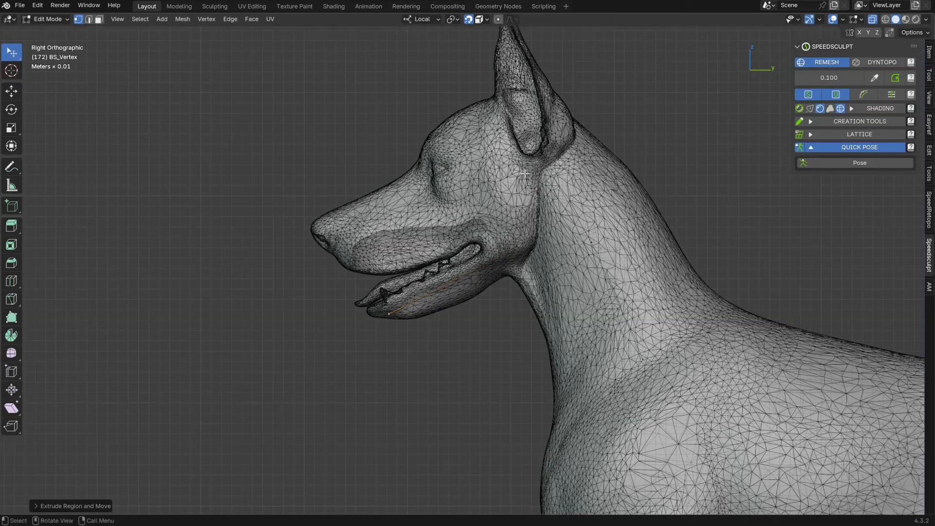
Extrude two ear bones from the head joint to the ear's tip and turn the skeleton into an armature with Pose
left_click(541, 164)
middle_click_drag(547, 159, 502, 155)
key("e")
left_click(571, 154)
key("e")
left_click(573, 183)
left_click(843, 162)
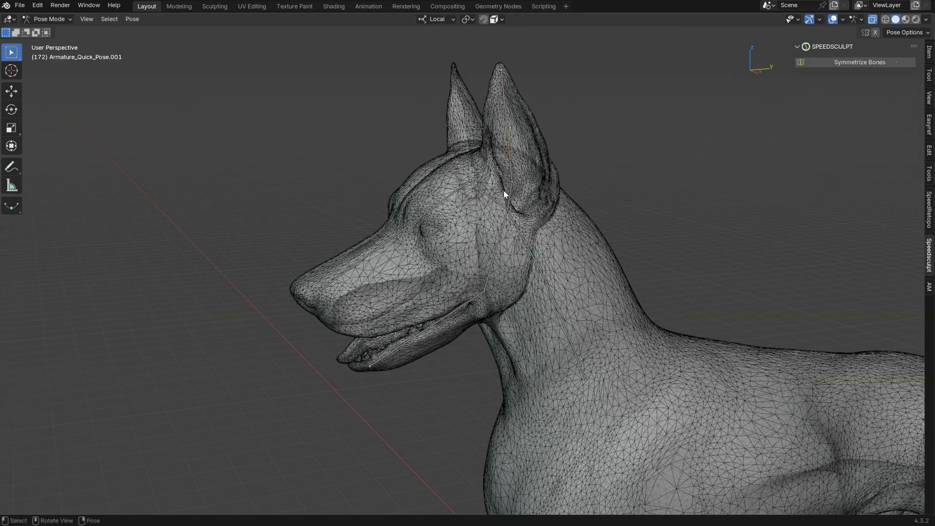
Hide the wireframe, select both bones of the ear and mirror them to the other ear with Symmetrize Bones
key("z")
left_click(473, 247)
middle_click_drag(475, 246, 533, 228)
left_click(452, 194)
left_click(471, 148, "shift")
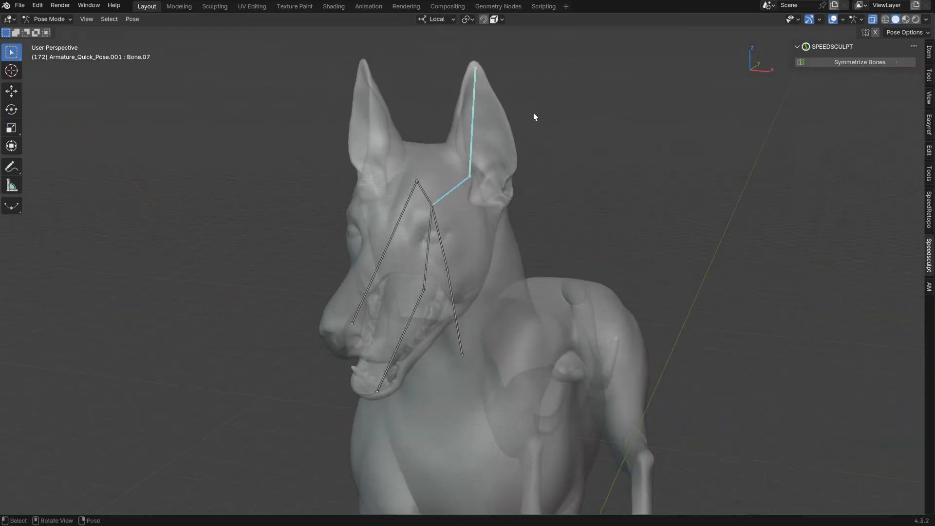
left_click(829, 63)
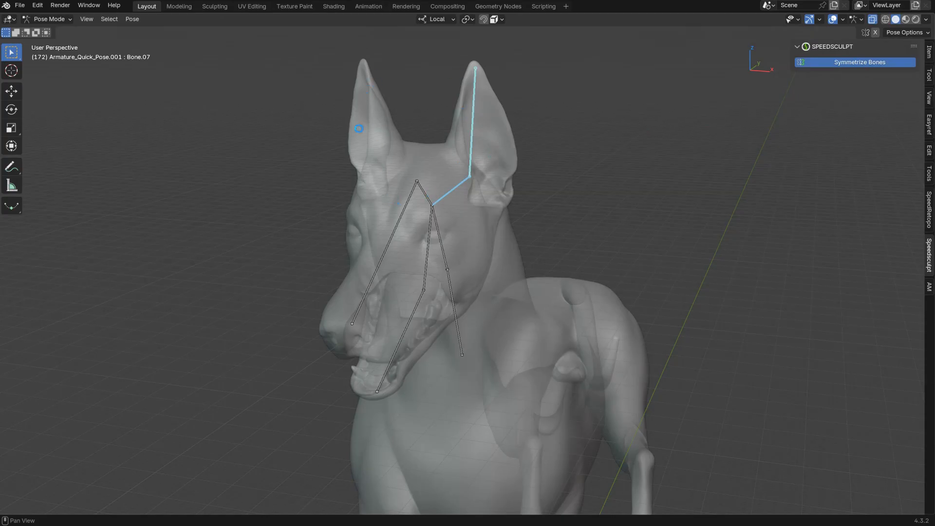
Return to Object Mode with the Doberman mesh selected and toggle the X-Ray display
middle_click_drag(408, 206, 489, 191)
left_click(518, 221)
key("Tab")
left_click(506, 212)
key("z")
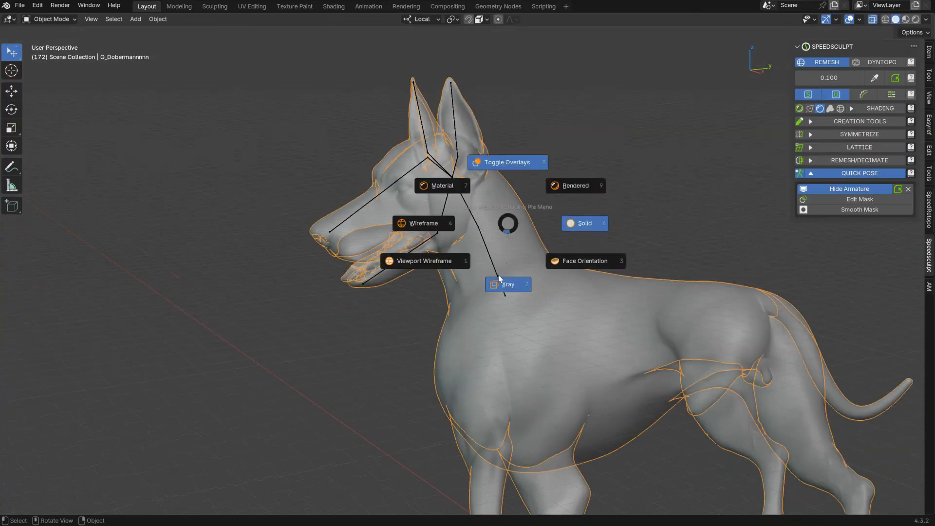
left_click(499, 275)
Select the Quick Pose armature through the mesh and switch it to Pose Mode
left_click(466, 205)
key("z")
left_click(515, 177)
middle_click_drag(516, 178, 467, 205)
left_click(486, 193)
left_click(468, 203)
key("Tab")
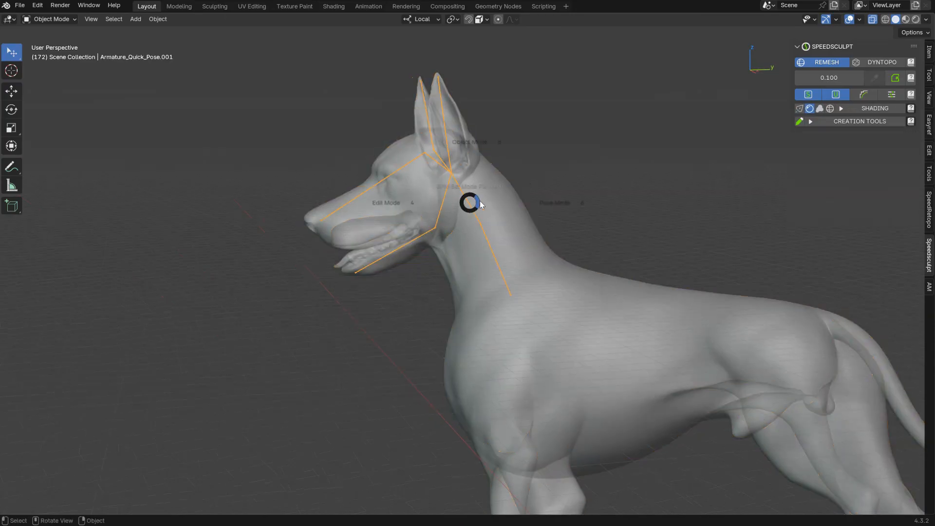
left_click(504, 175)
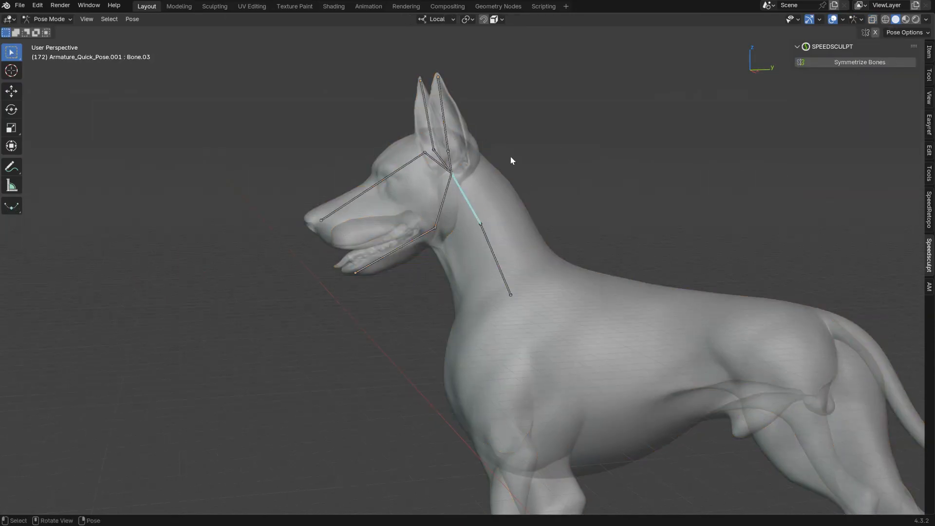
Rotate the upper neck bone backwards to raise the head, and rotate the lower jaw bone to open the mouth
key("r")
left_click(549, 160)
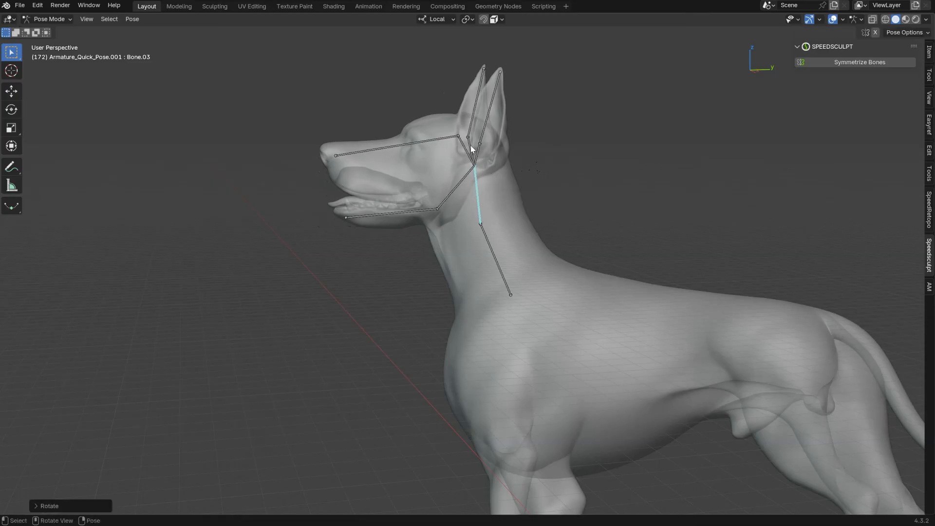
left_click(392, 213)
key("r")
left_click(486, 145)
Rotate the muzzle bone slightly upwards to lift the upper jaw
left_click(388, 150)
key("r")
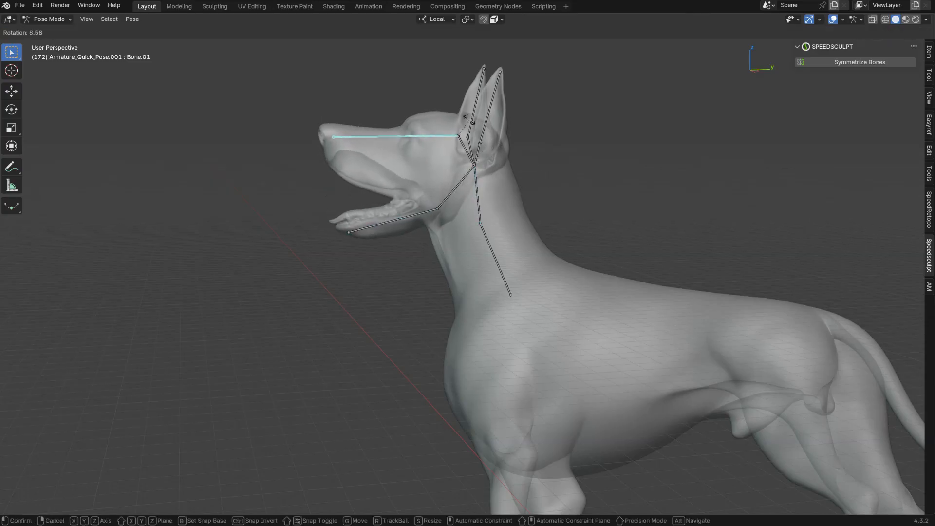
left_click(460, 121)
Rotate the ear bone, extend the selection to its mirrored counterpart and rotate again
middle_click_drag(450, 122, 557, 109)
left_click(502, 104)
key("r")
left_click(579, 100)
key("ctrl+shift+m")
key("r")
left_click(502, 76)
Turn the head sideways by rotating the upper neck bone, using trackball rotation and a regular rotation
left_click(454, 200)
left_click(458, 190)
middle_click_drag(460, 190, 510, 188)
key("r")
key("r")
left_click(533, 167)
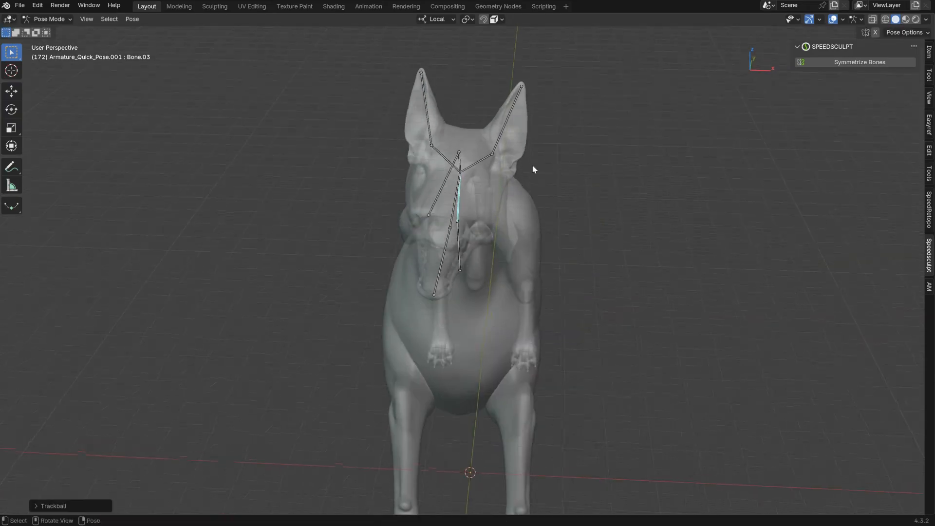
key("r")
left_click(531, 204)
Rotate the lower neck bone to adjust the neck's lean and return to Object Mode
middle_click_drag(530, 203, 463, 241)
left_click(463, 242)
key("r")
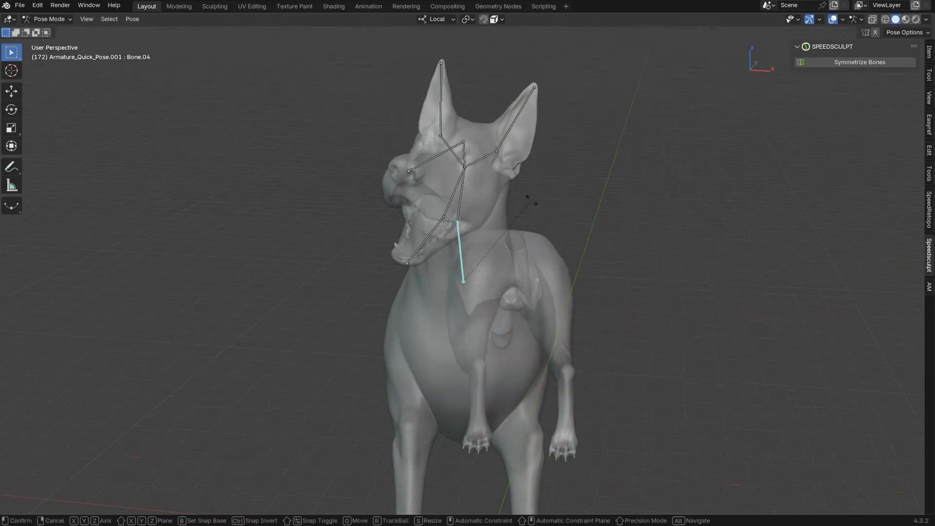
left_click(519, 193)
middle_click_drag(519, 193, 476, 104)
key("ctrl+Tab")
left_click(497, 146)
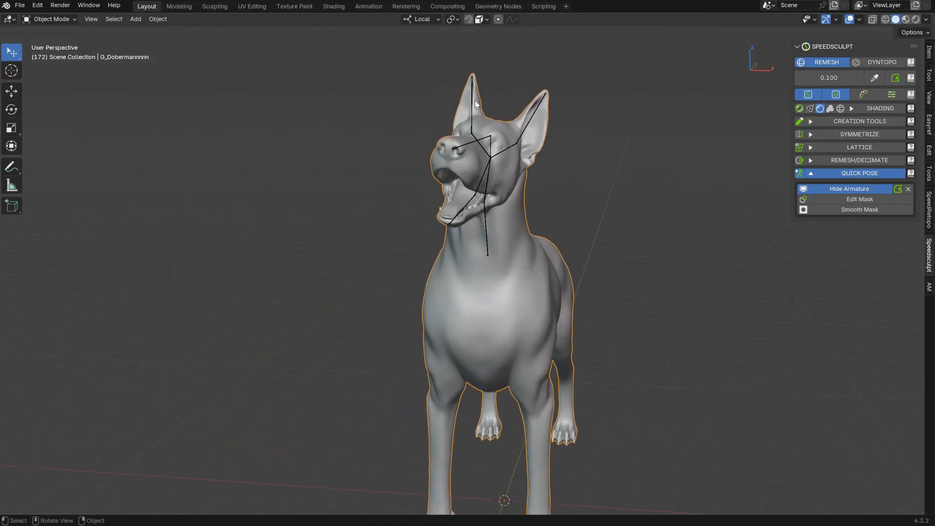
Compare the masked pose with the original by switching the armature between Rest Position and Pose Position, ending at Rest Position
left_click(487, 222)
key("F4")
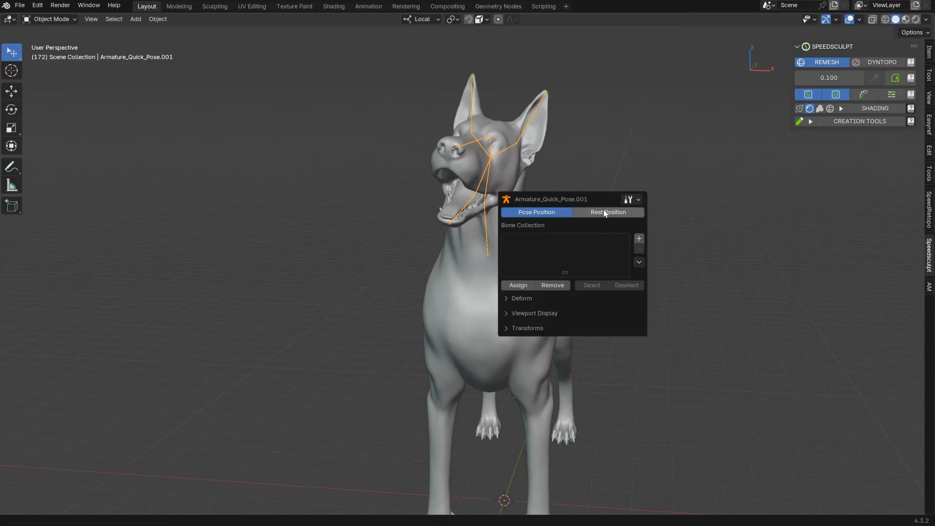
left_click(605, 213)
left_click(558, 213)
left_click(595, 213)
left_click(540, 212)
left_click(598, 213)
Set the armature back to Pose Position and inspect the posed Doberman's full body
middle_click_drag(455, 197, 396, 175)
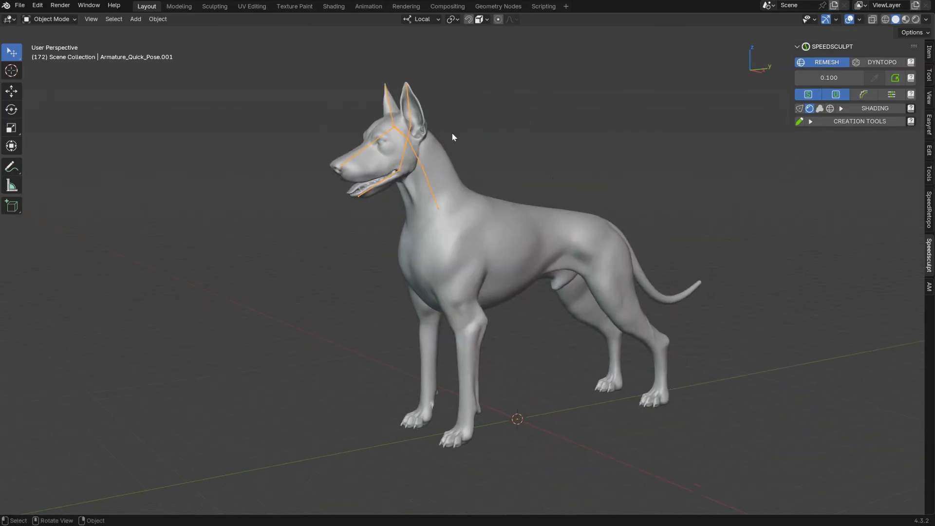
middle_click_drag(480, 208, 474, 183, "ctrl")
middle_click_drag(410, 174, 459, 166)
right_click(511, 186)
left_click(482, 188)
middle_click_drag(296, 233, 375, 202)
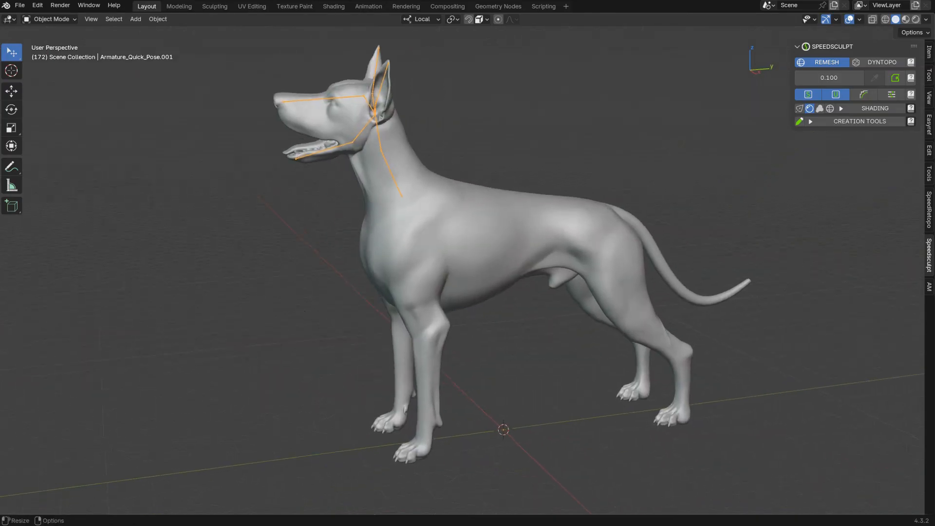